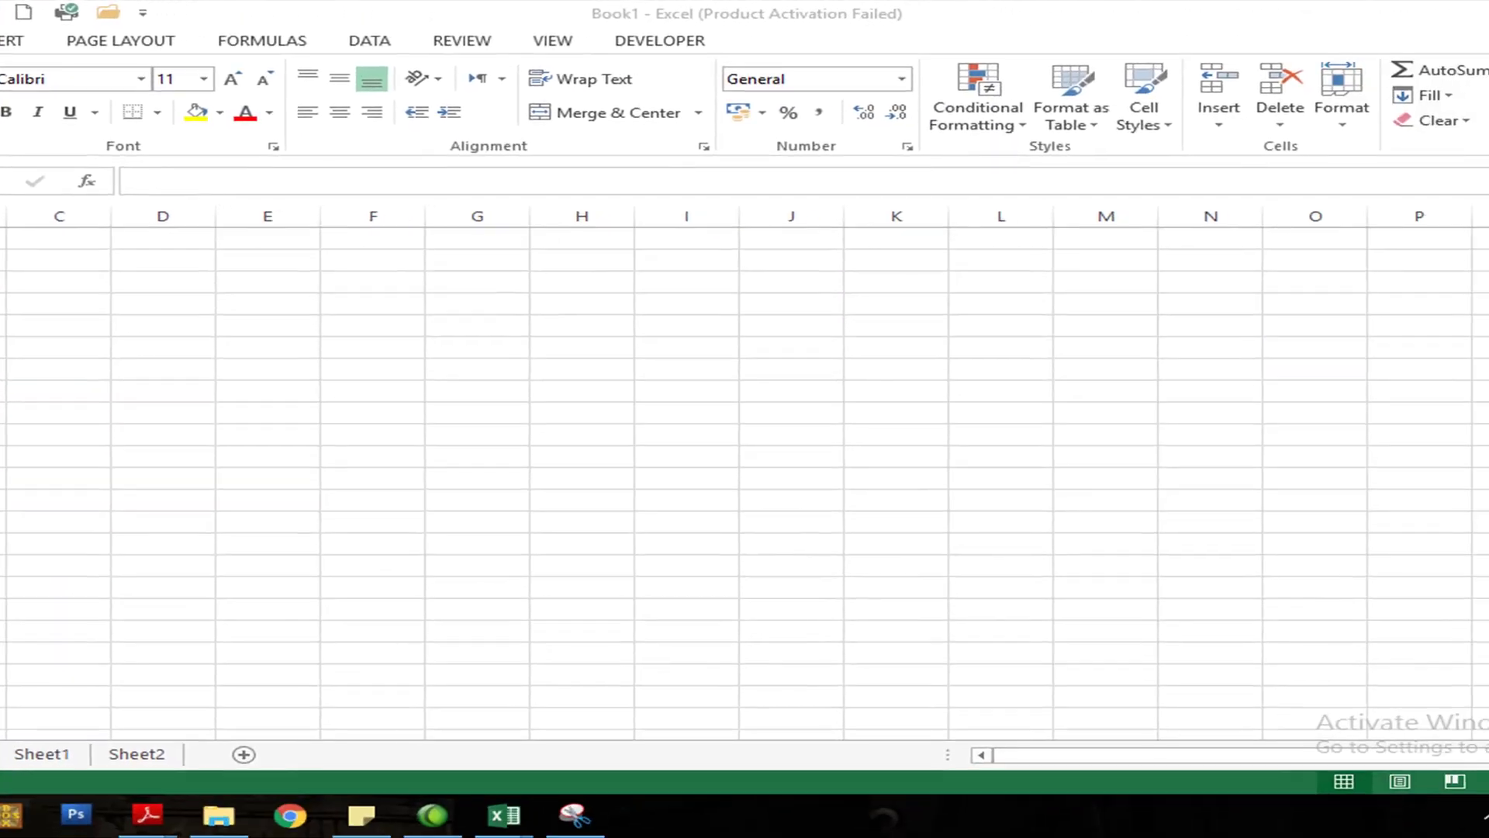
Step: Enter "mos" in cell E7 of Sheet3
{"action": "left_click", "coordinate": [249, 376]}
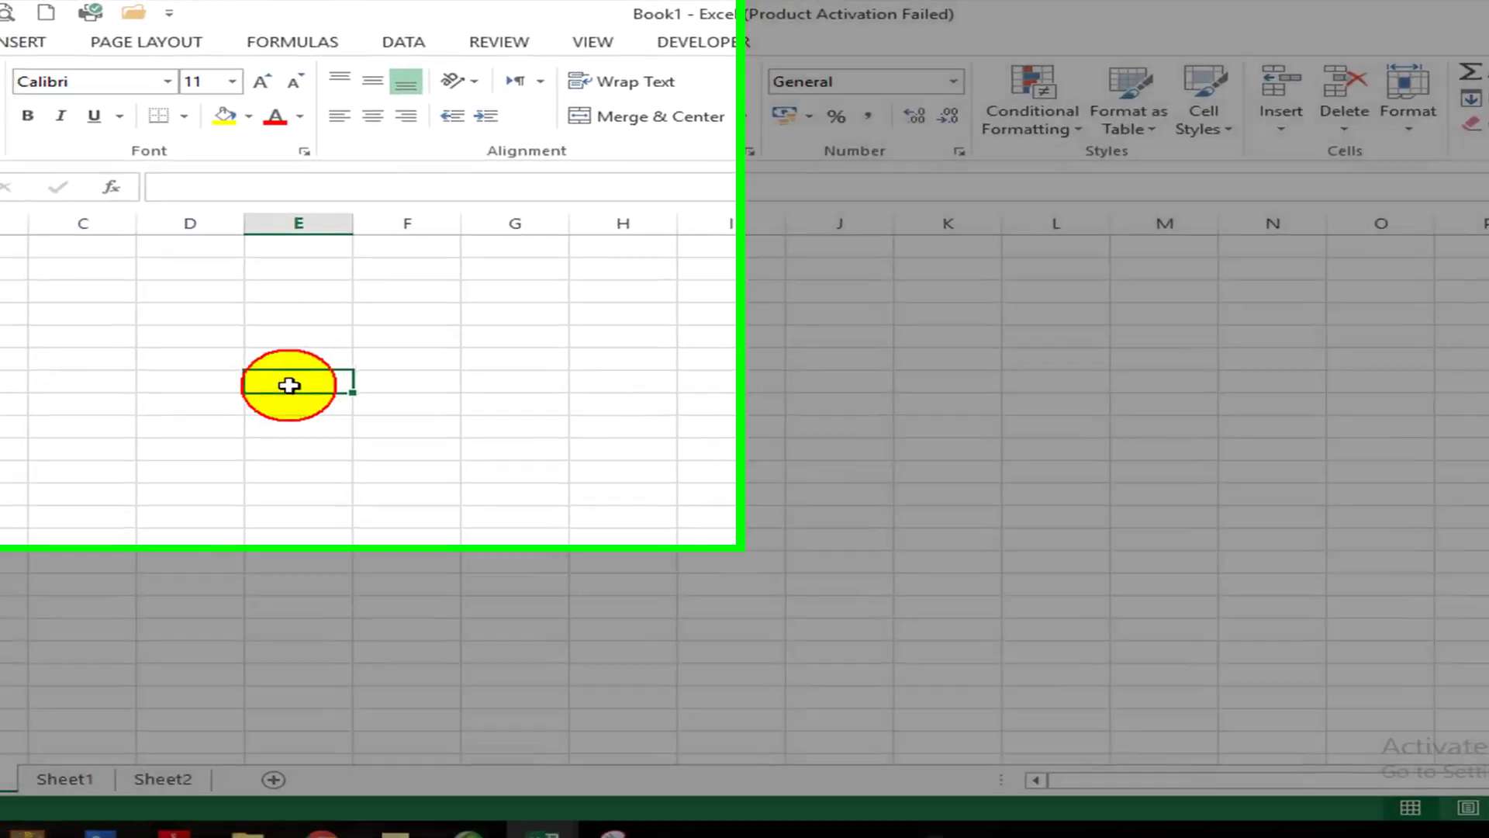
{"action": "type", "text": "o"}
{"action": "key", "text": "BackSpace"}
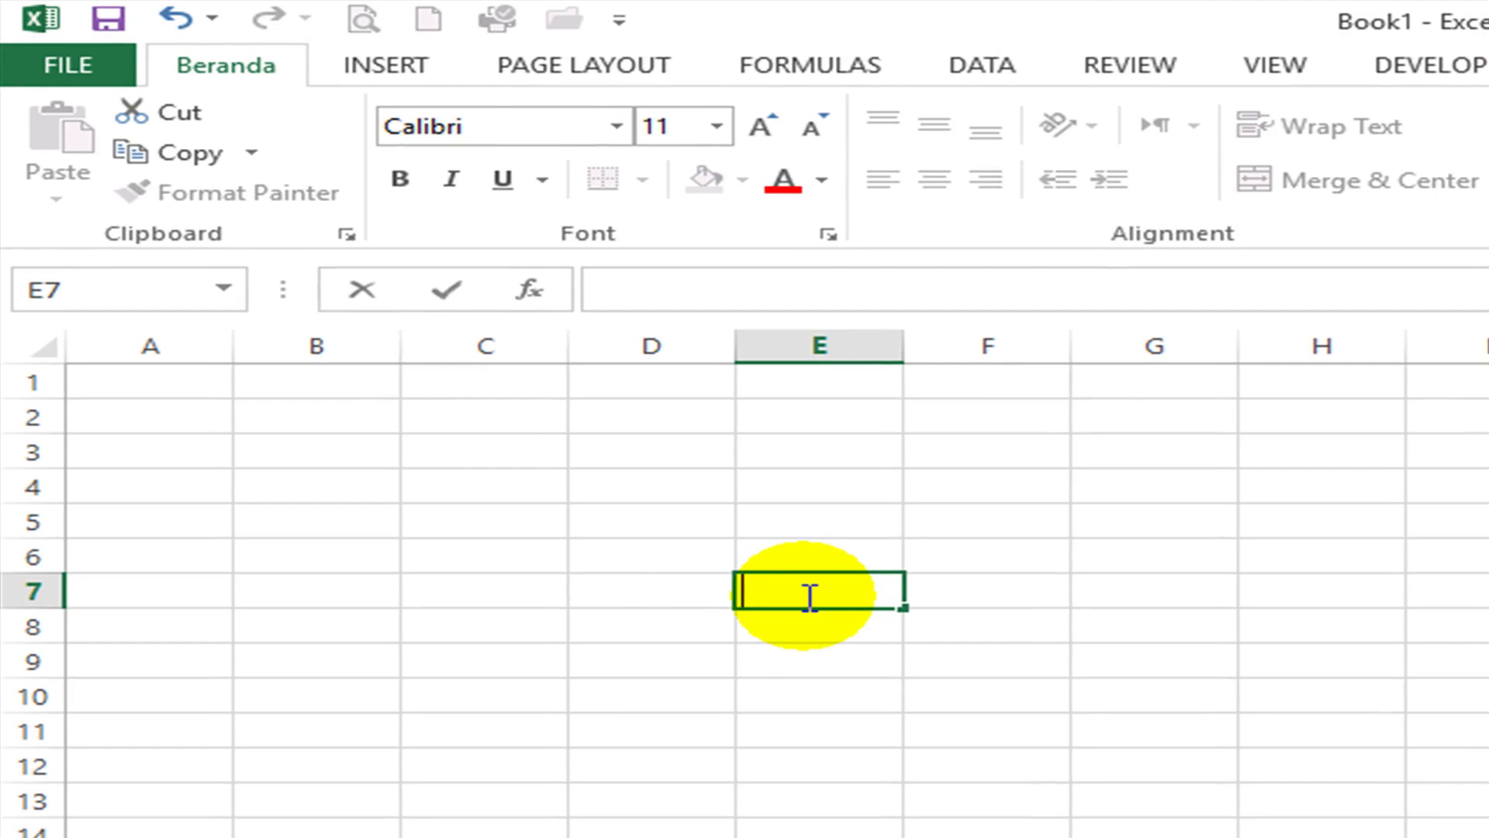
{"action": "type", "text": "mos"}
{"action": "key", "text": "Return"}
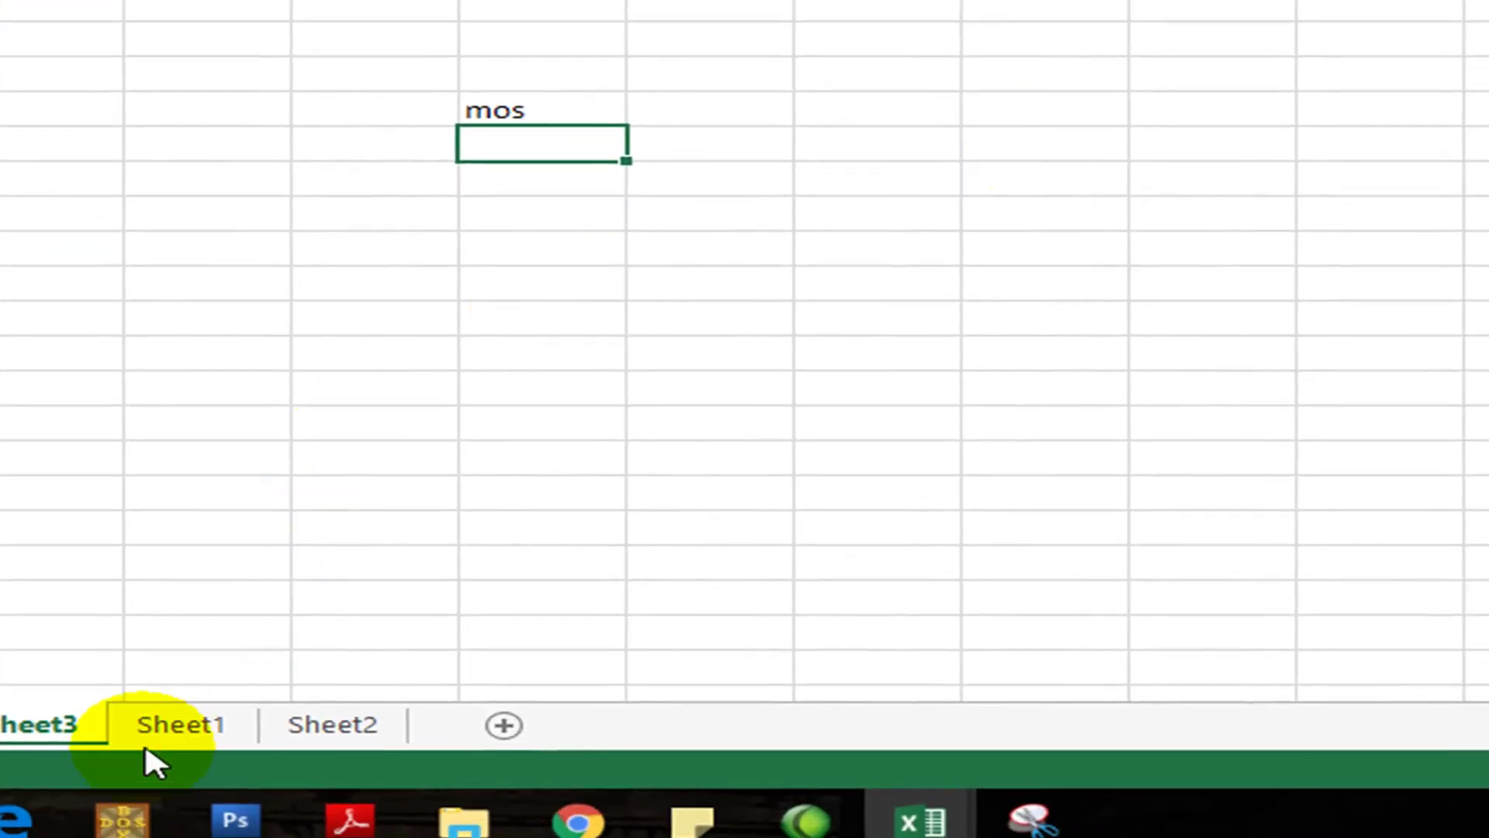
Step: Compare the Microsoft Office Specialist certificate on Sheet1 with the Specialist Master certificate on Sheet2
{"action": "left_click", "coordinate": [166, 737]}
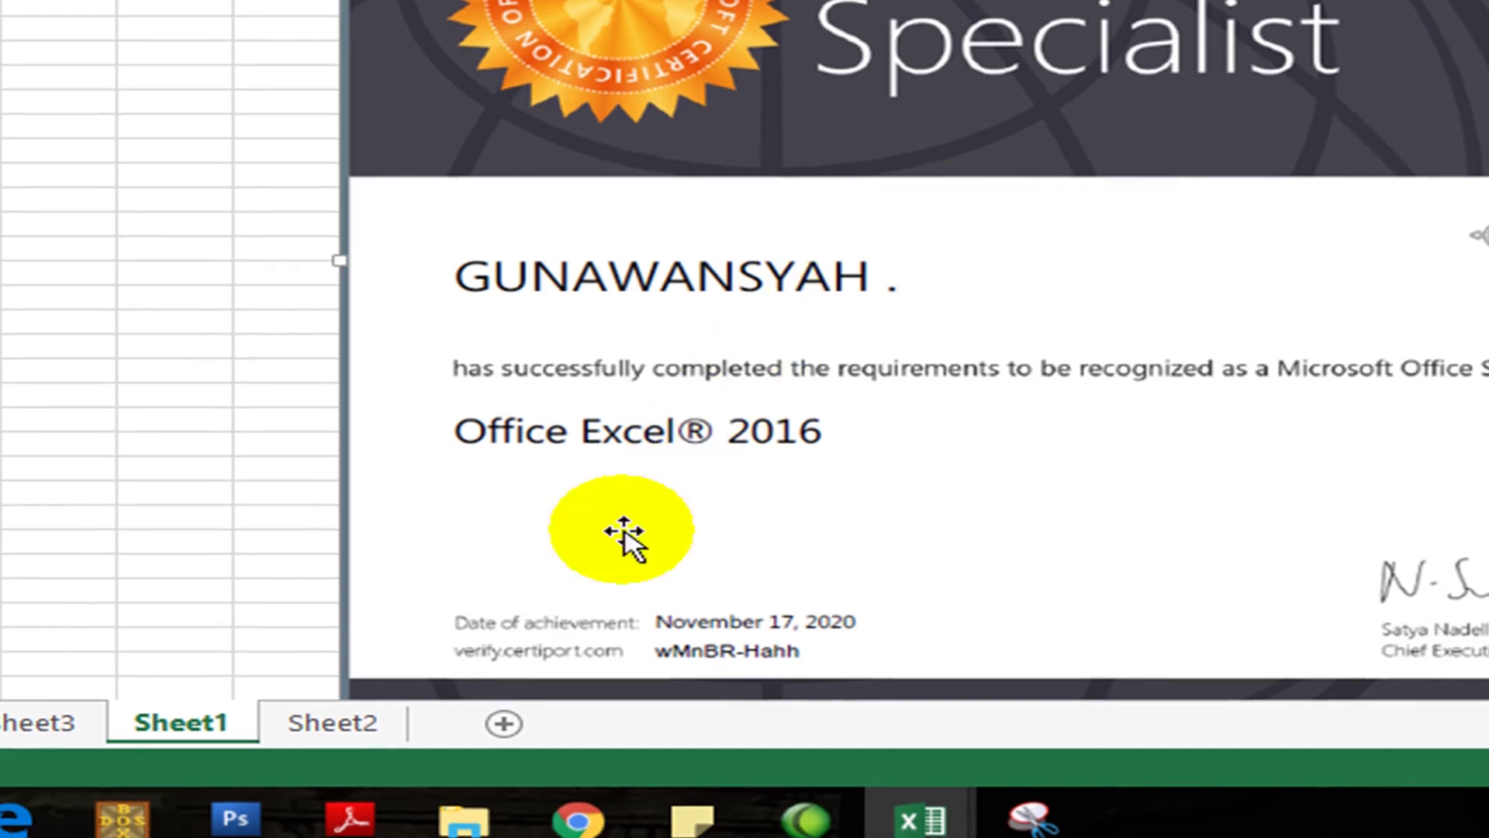
{"action": "left_click", "coordinate": [335, 721]}
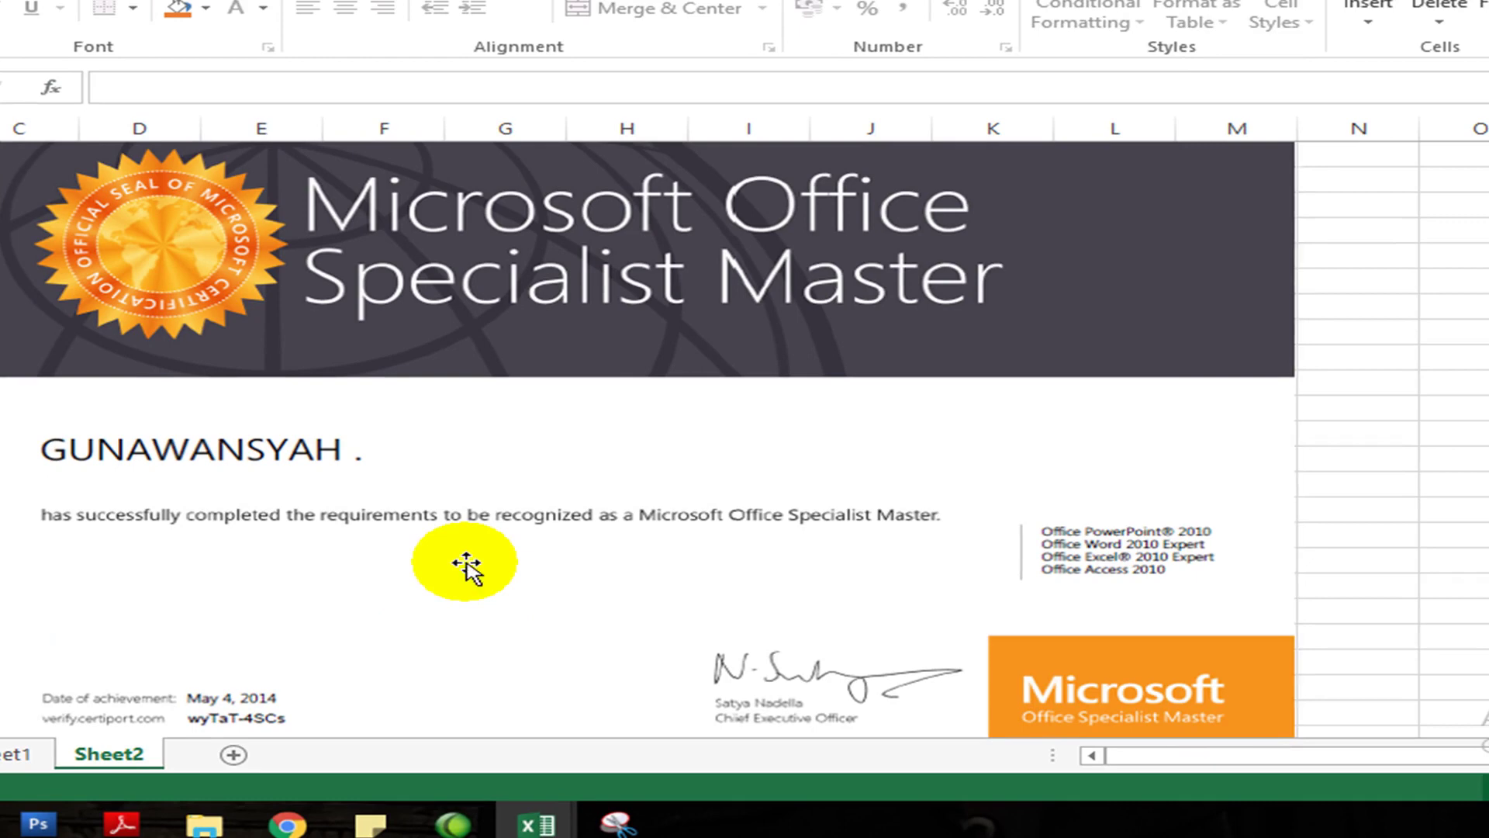
{"action": "left_click", "coordinate": [539, 552]}
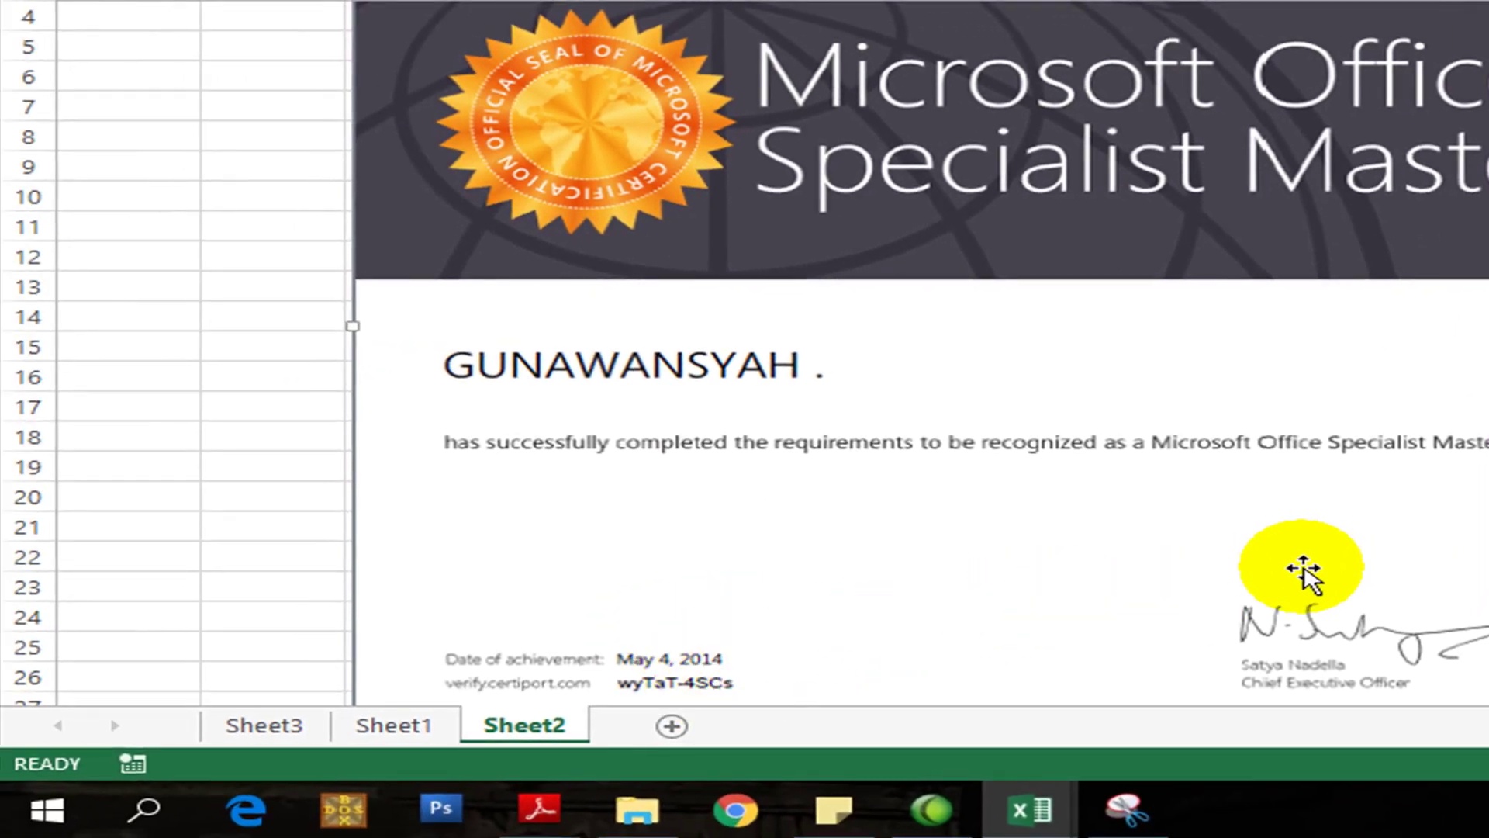
{"action": "left_click", "coordinate": [392, 725]}
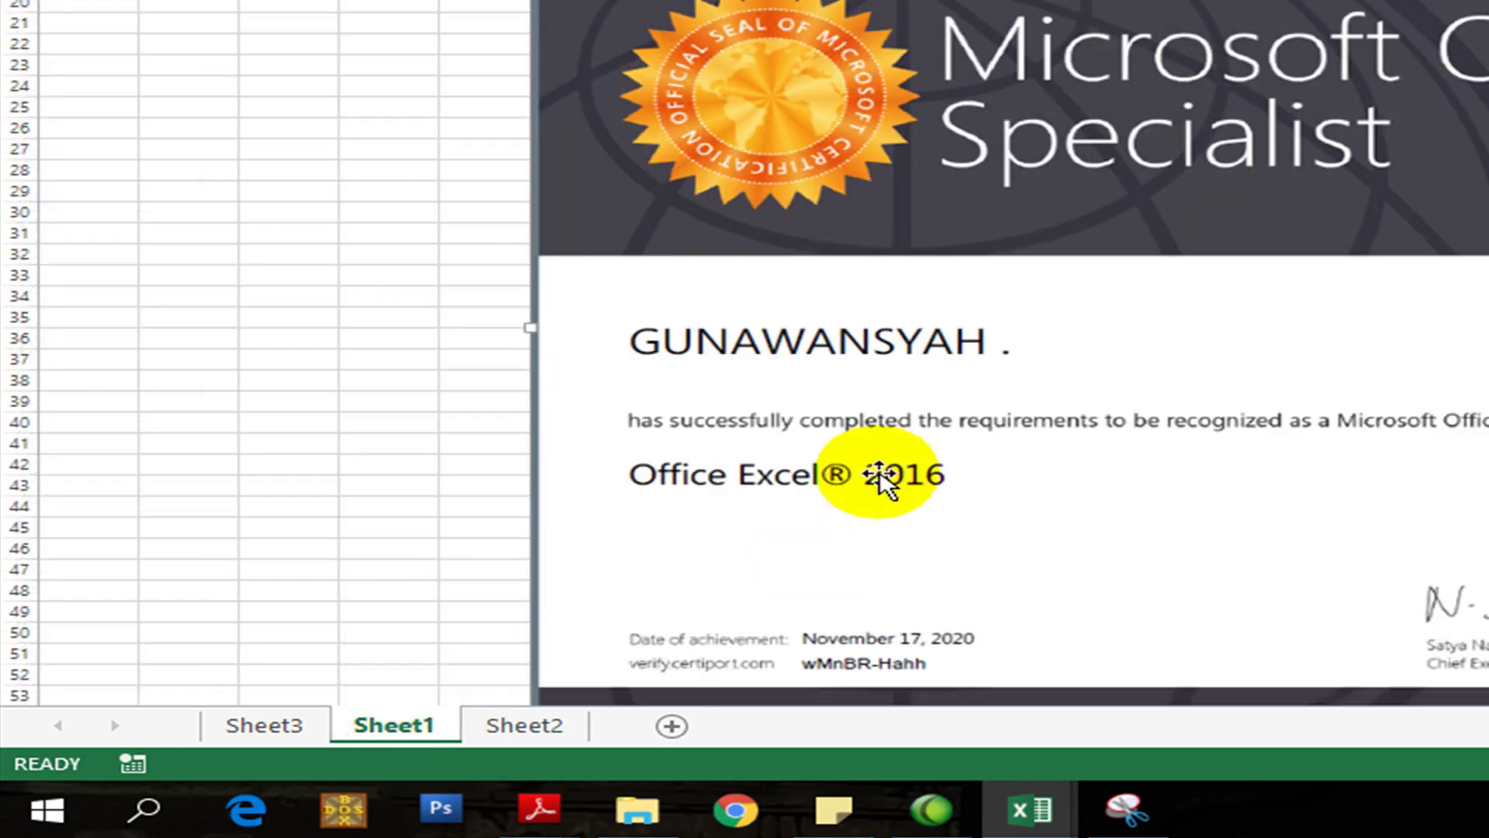
{"action": "left_click", "coordinate": [560, 726]}
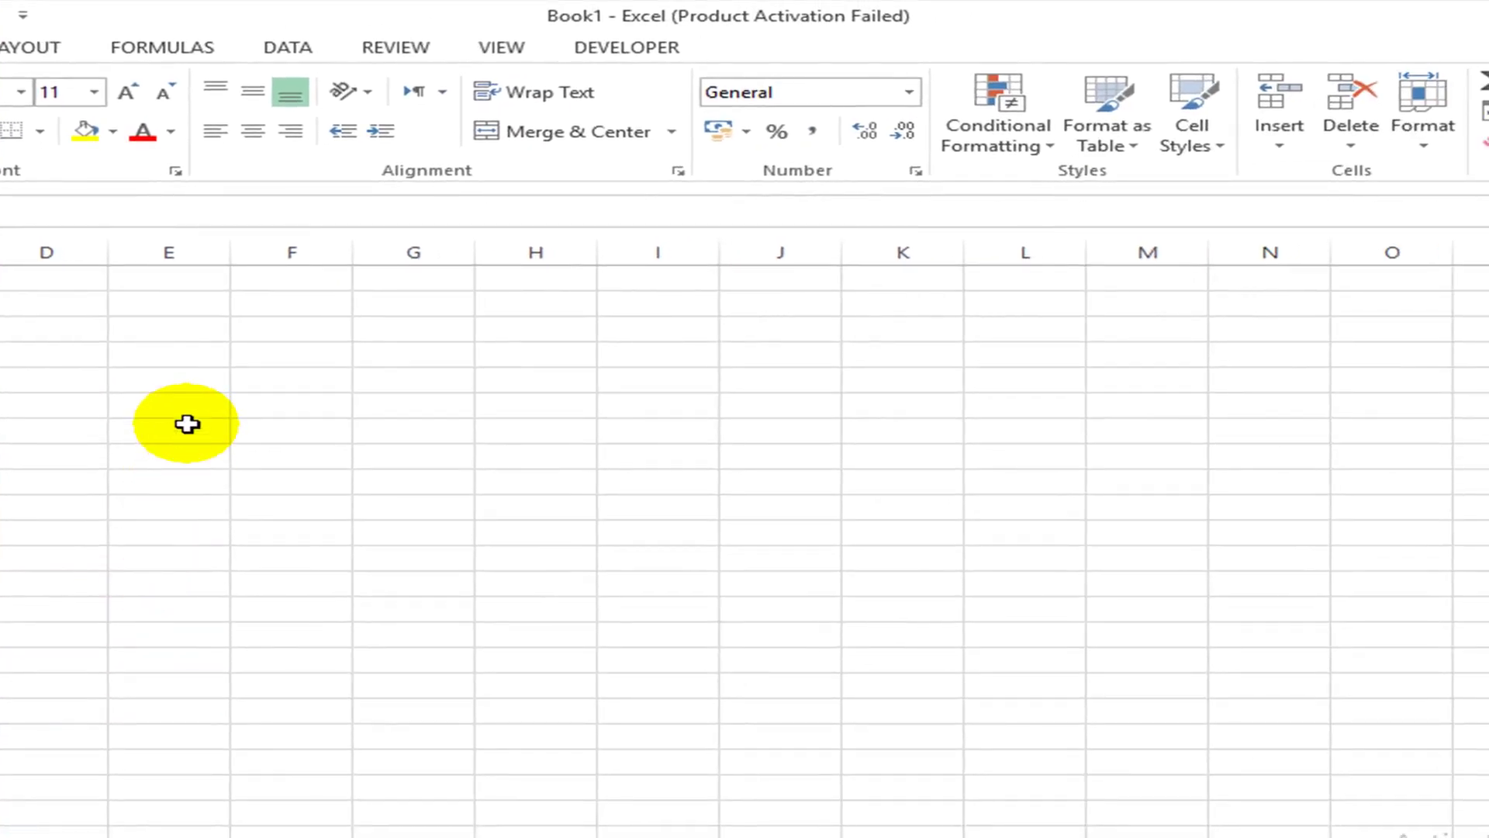
Step: Enter "workbook" in cell E10 and "worksheet" in cell E11 of Sheet2
{"action": "left_click", "coordinate": [842, 478]}
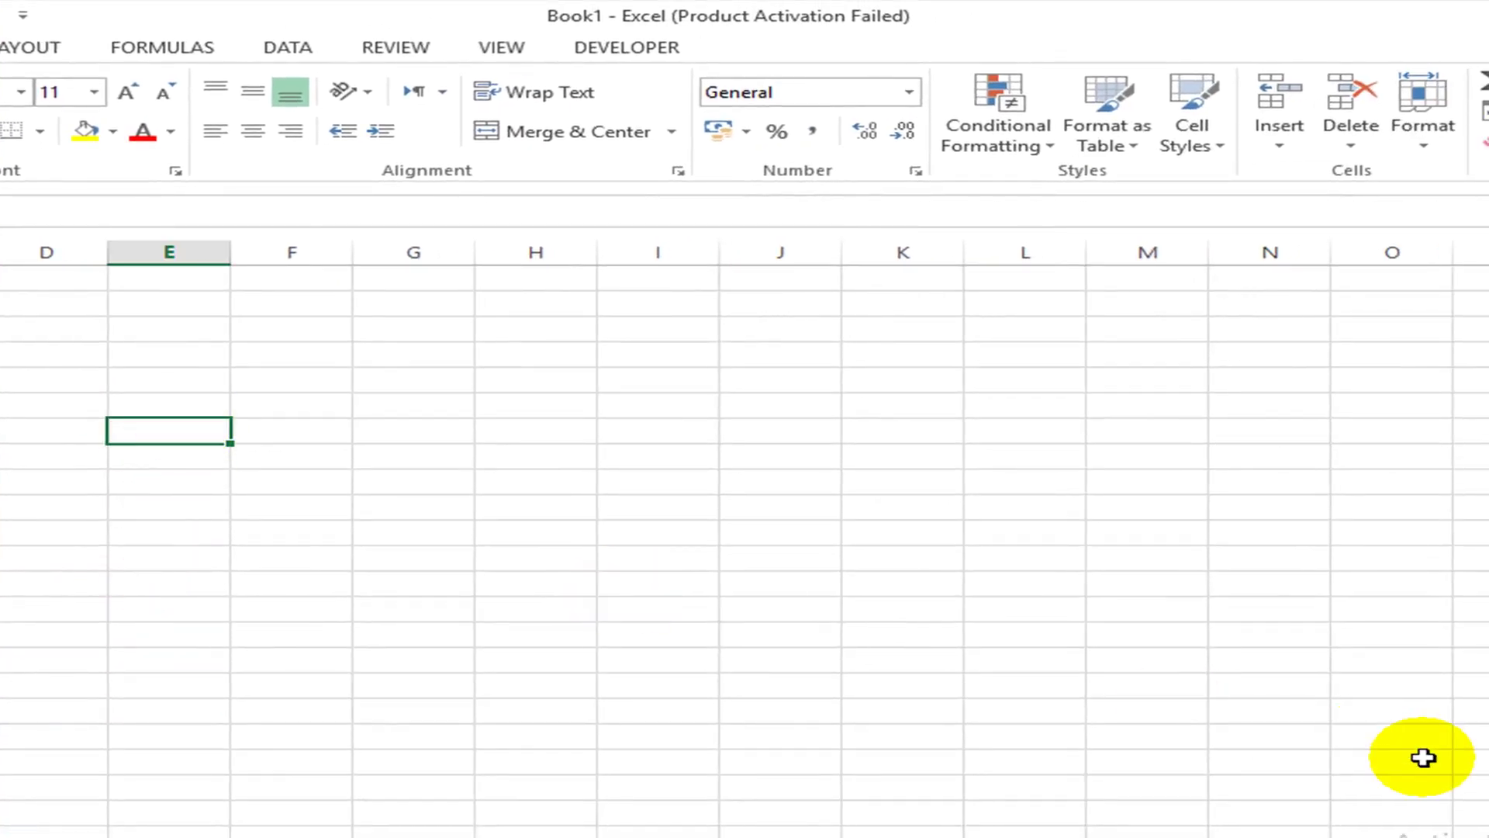
{"action": "type", "text": "workbook"}
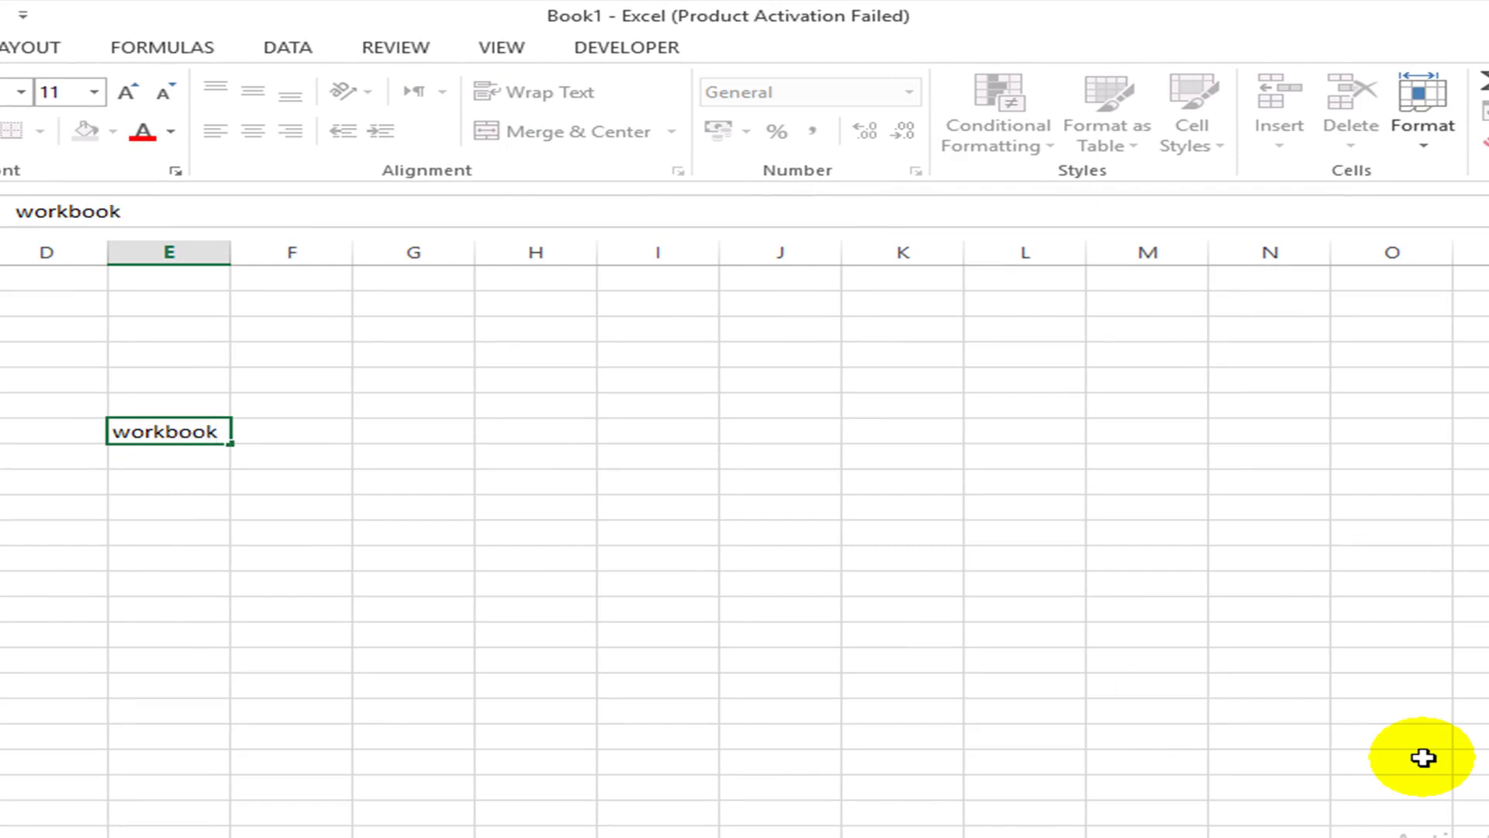
{"action": "key", "text": "Return"}
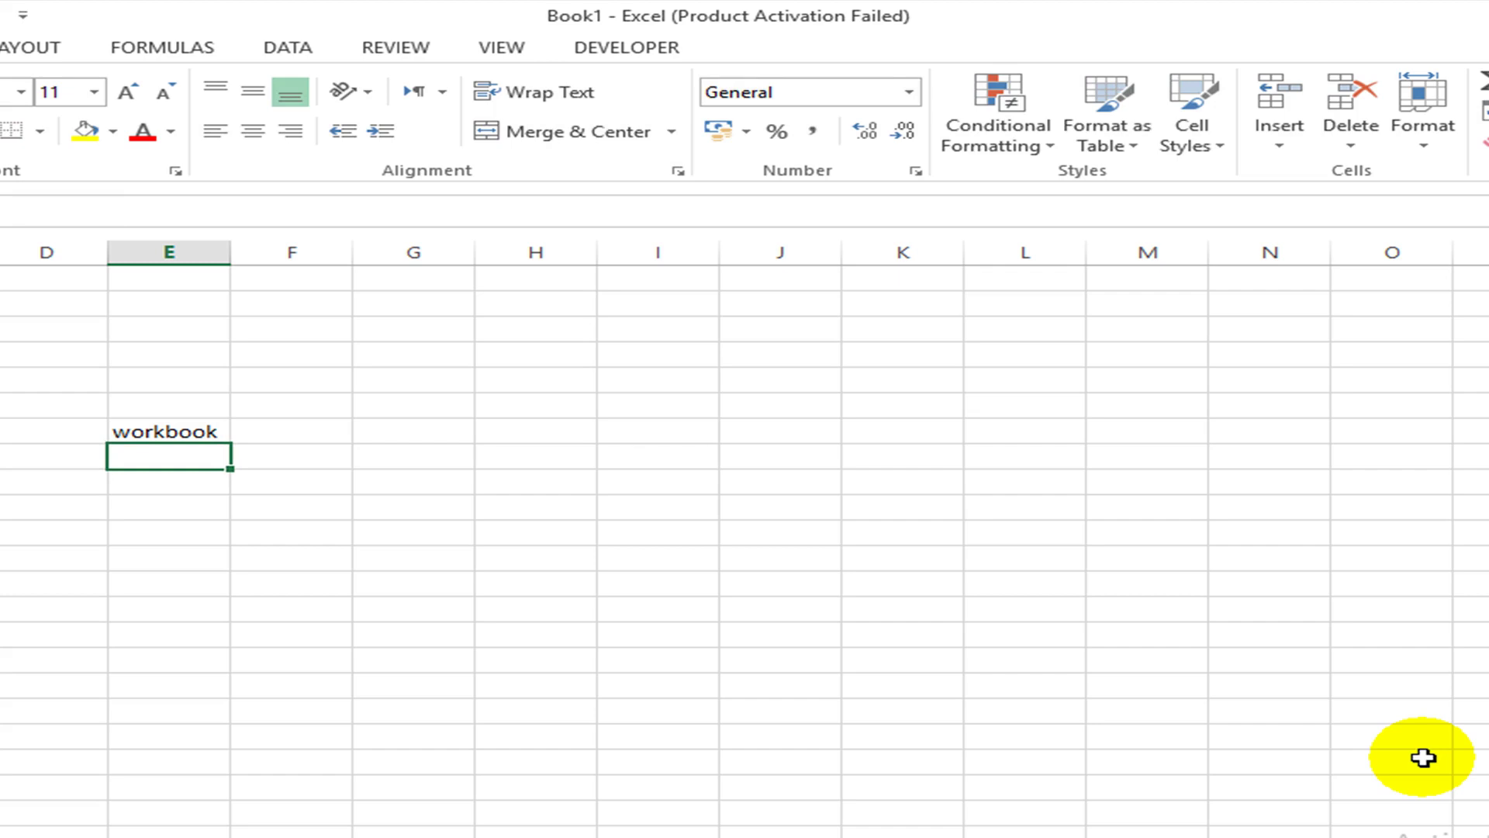
{"action": "type", "text": "w"}
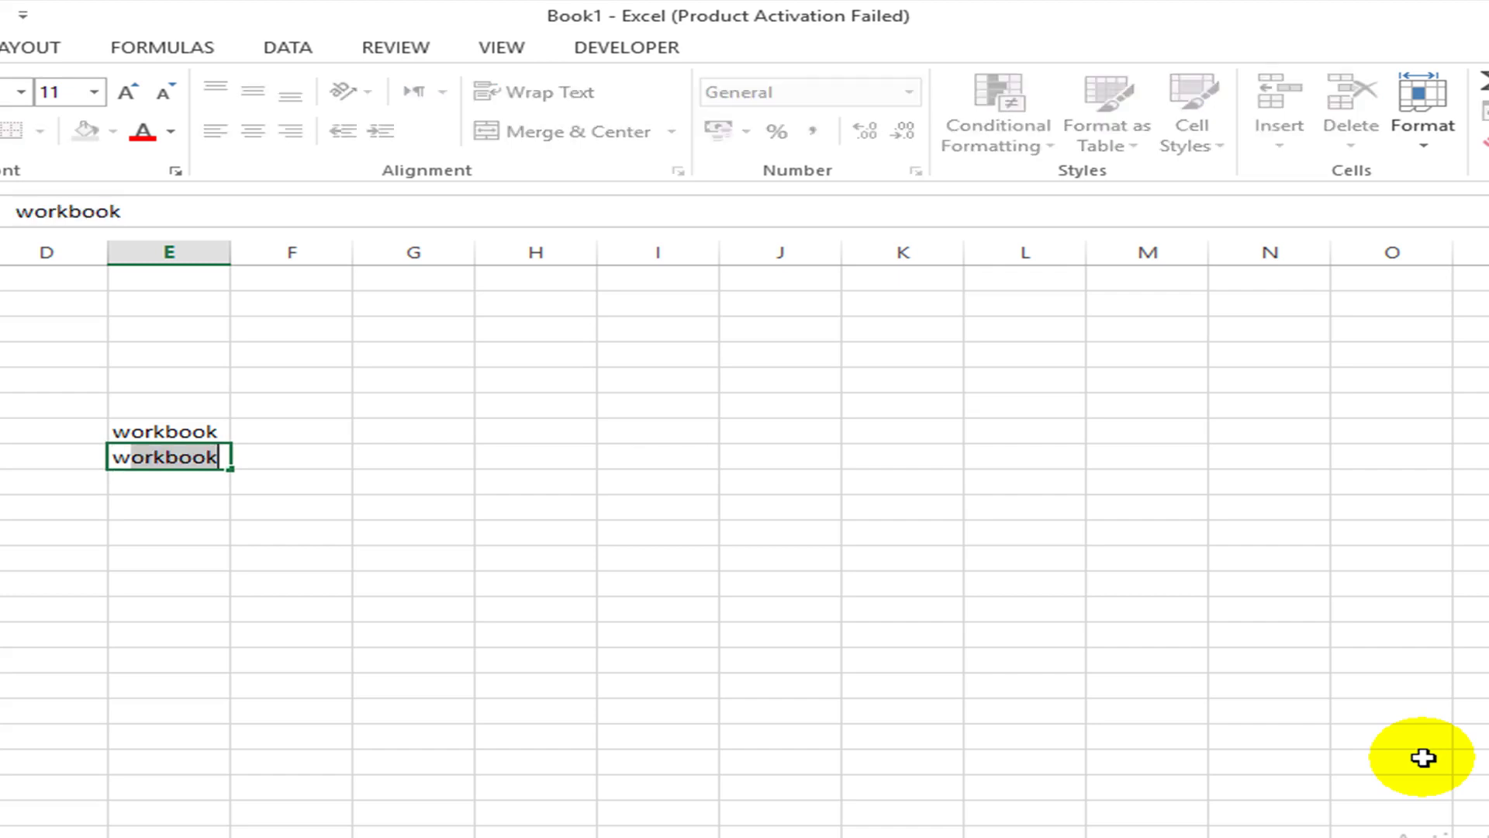
{"action": "type", "text": "orksheet"}
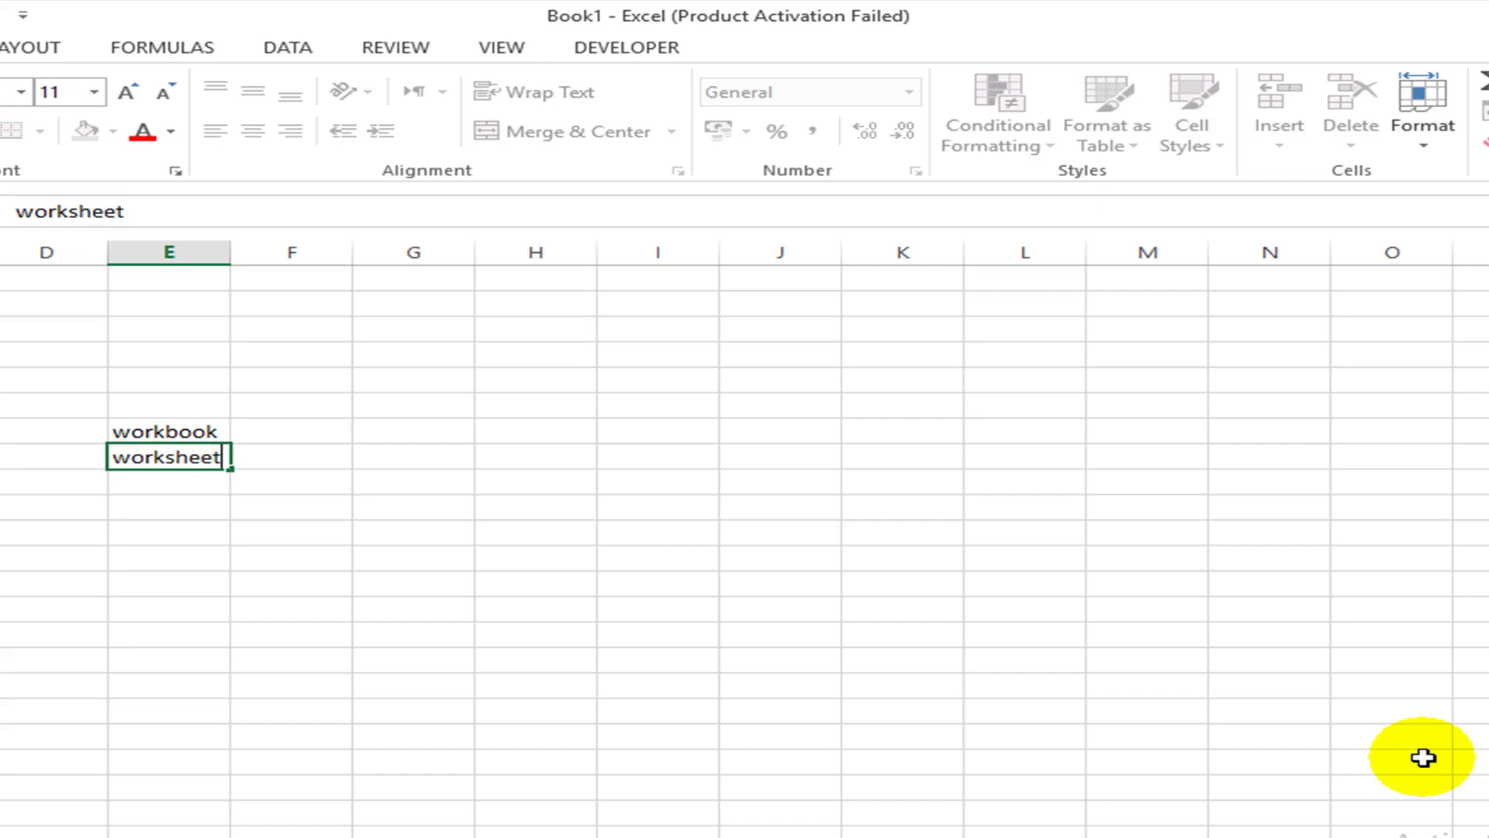
{"action": "key", "text": "Return"}
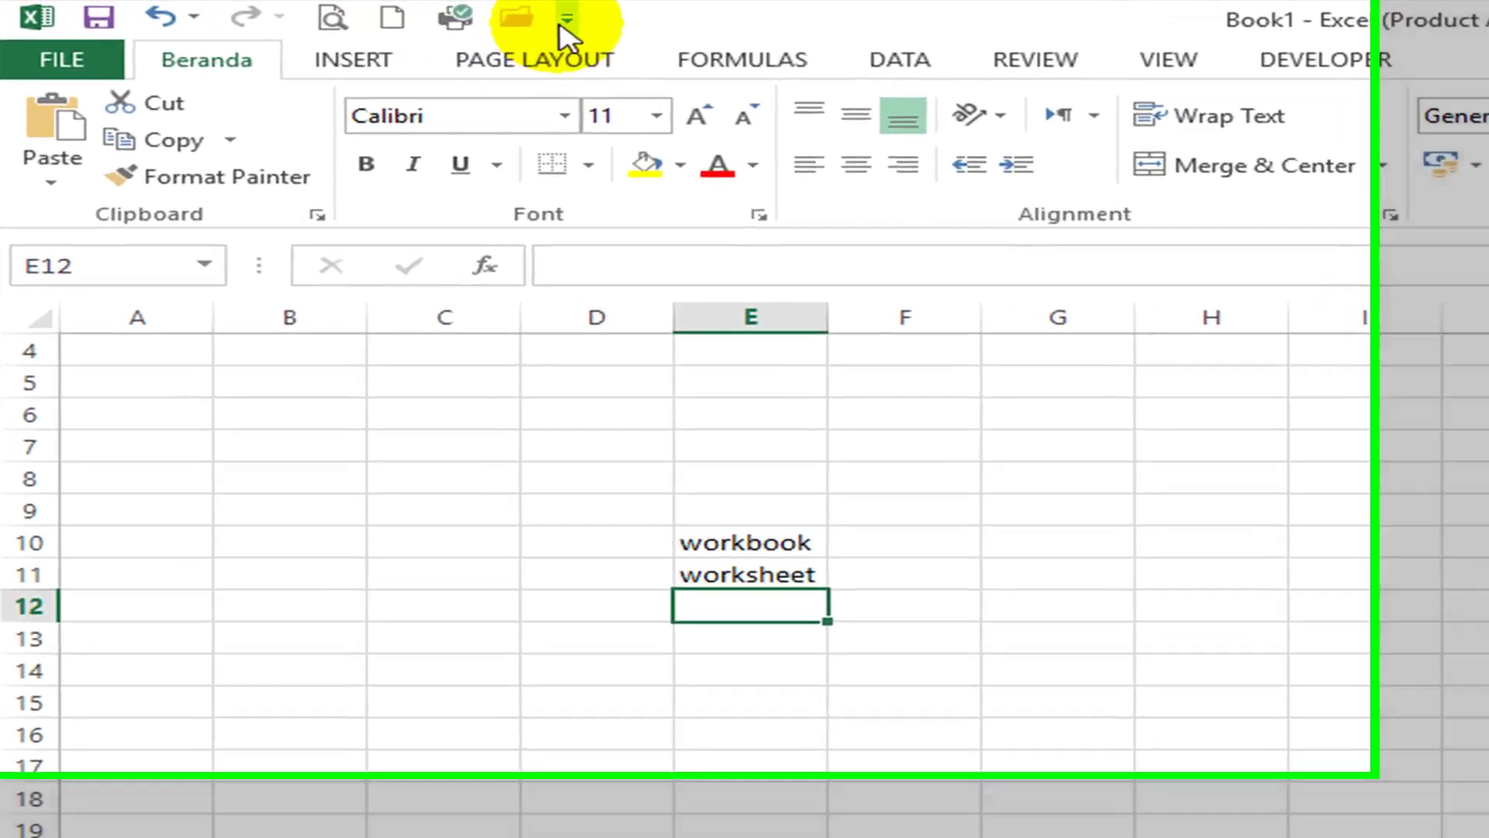
Step: Show the Quick Access Toolbar below the ribbon and restore it above the ribbon
{"action": "left_click", "coordinate": [502, 19]}
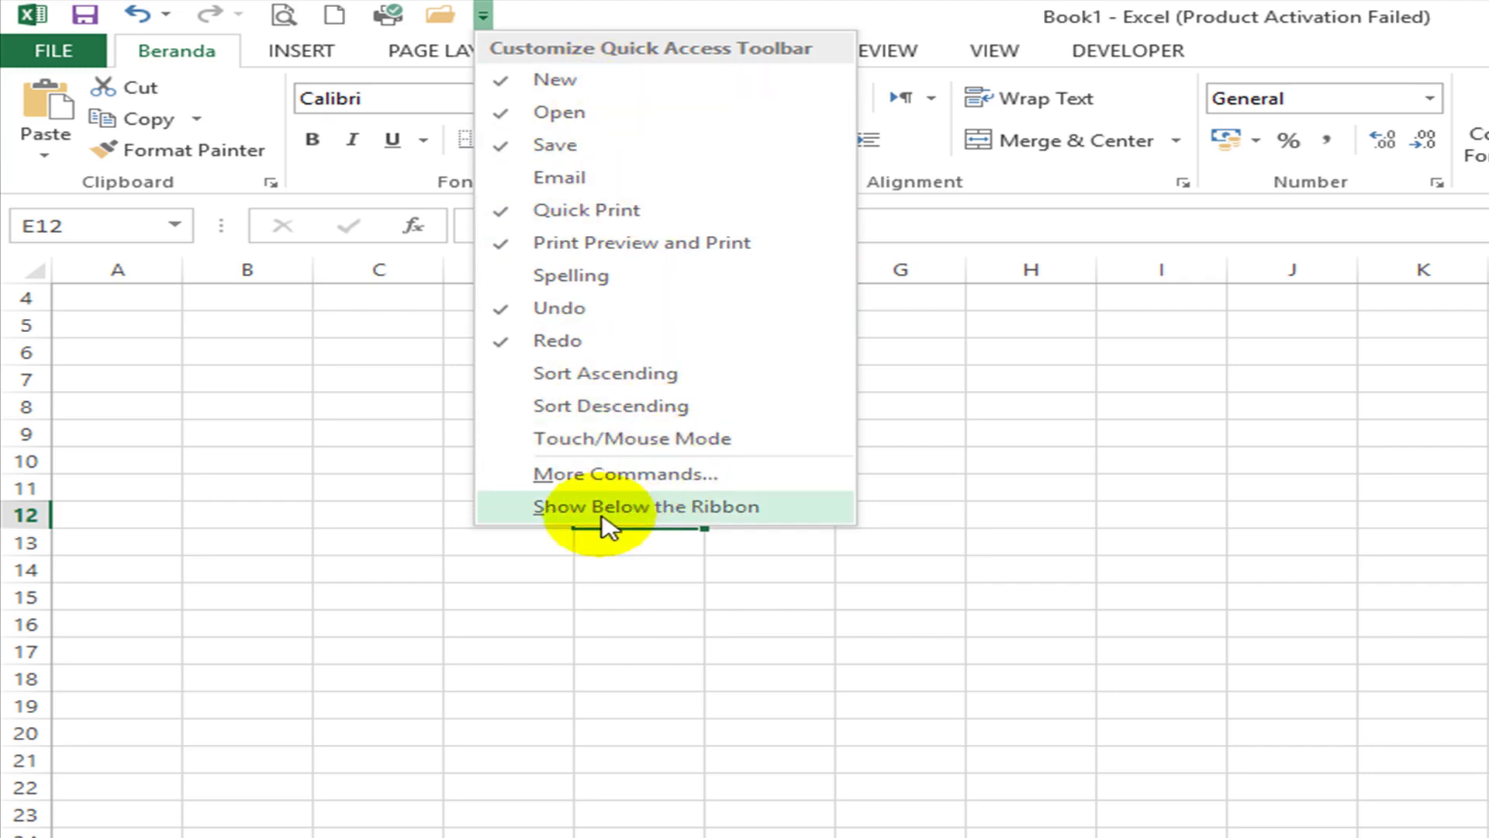
{"action": "left_click", "coordinate": [556, 511]}
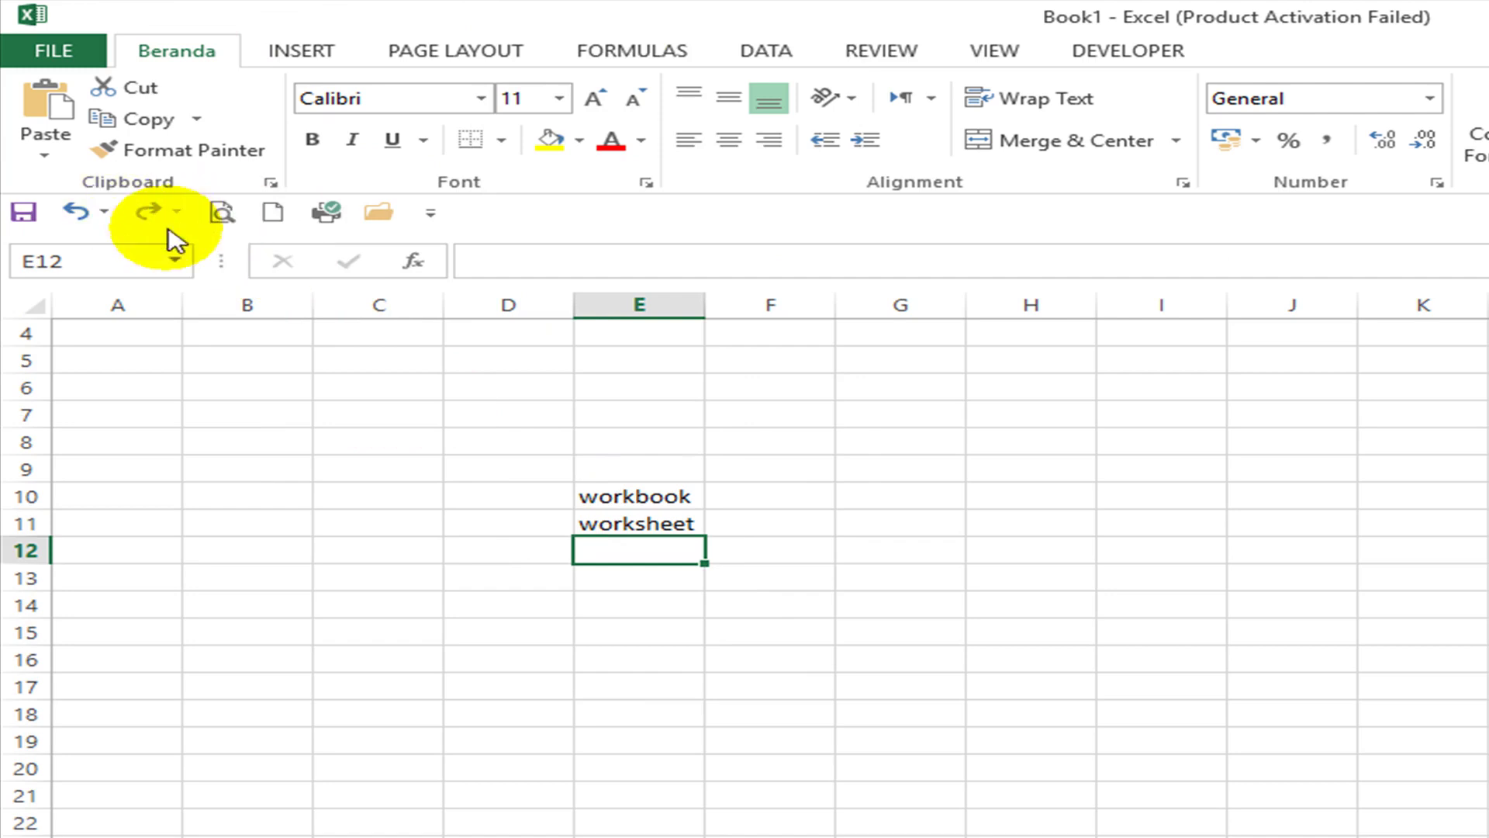
{"action": "left_click", "coordinate": [428, 212]}
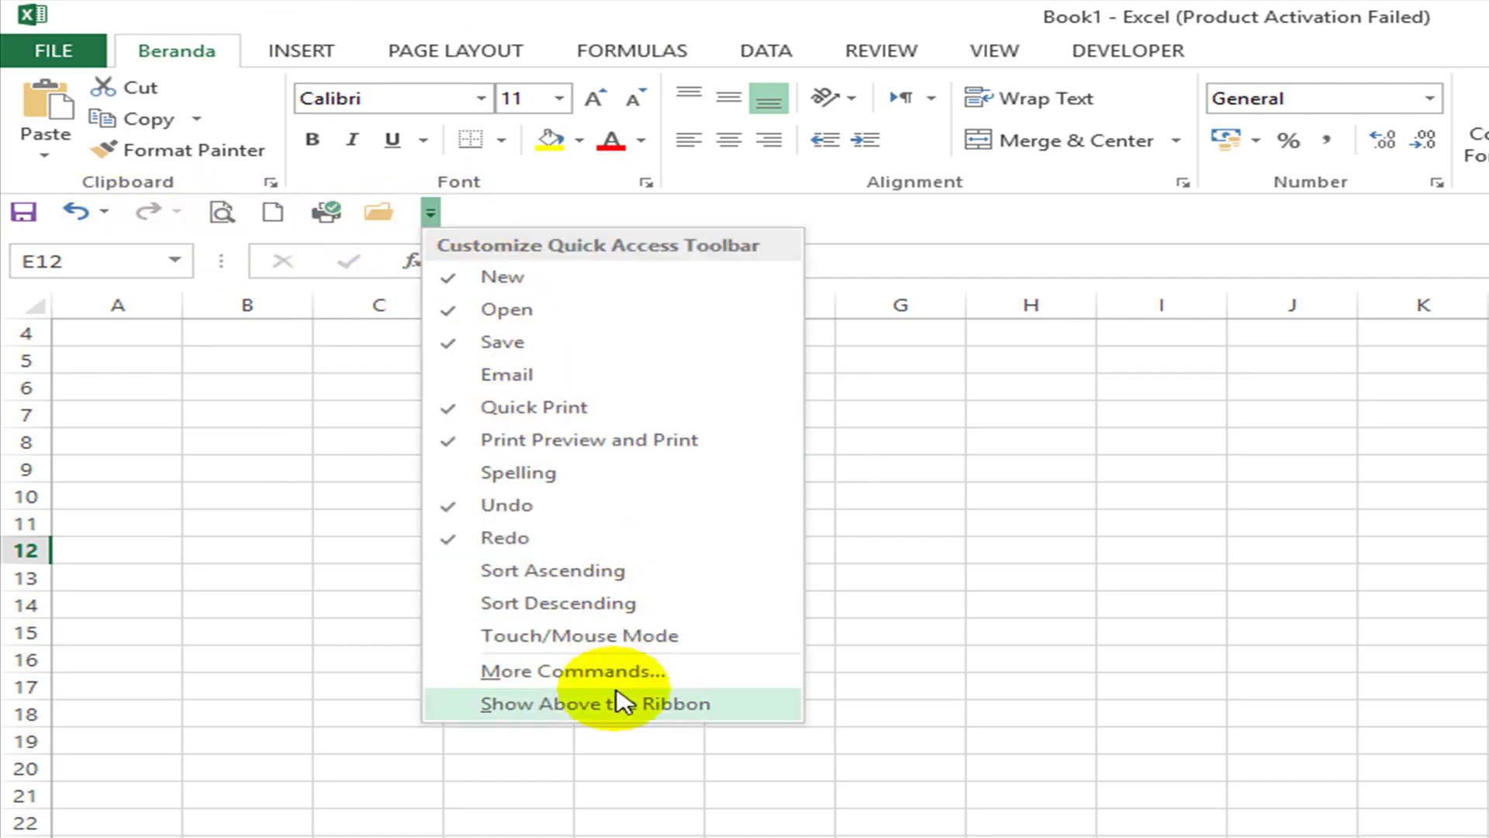
{"action": "left_click", "coordinate": [595, 704]}
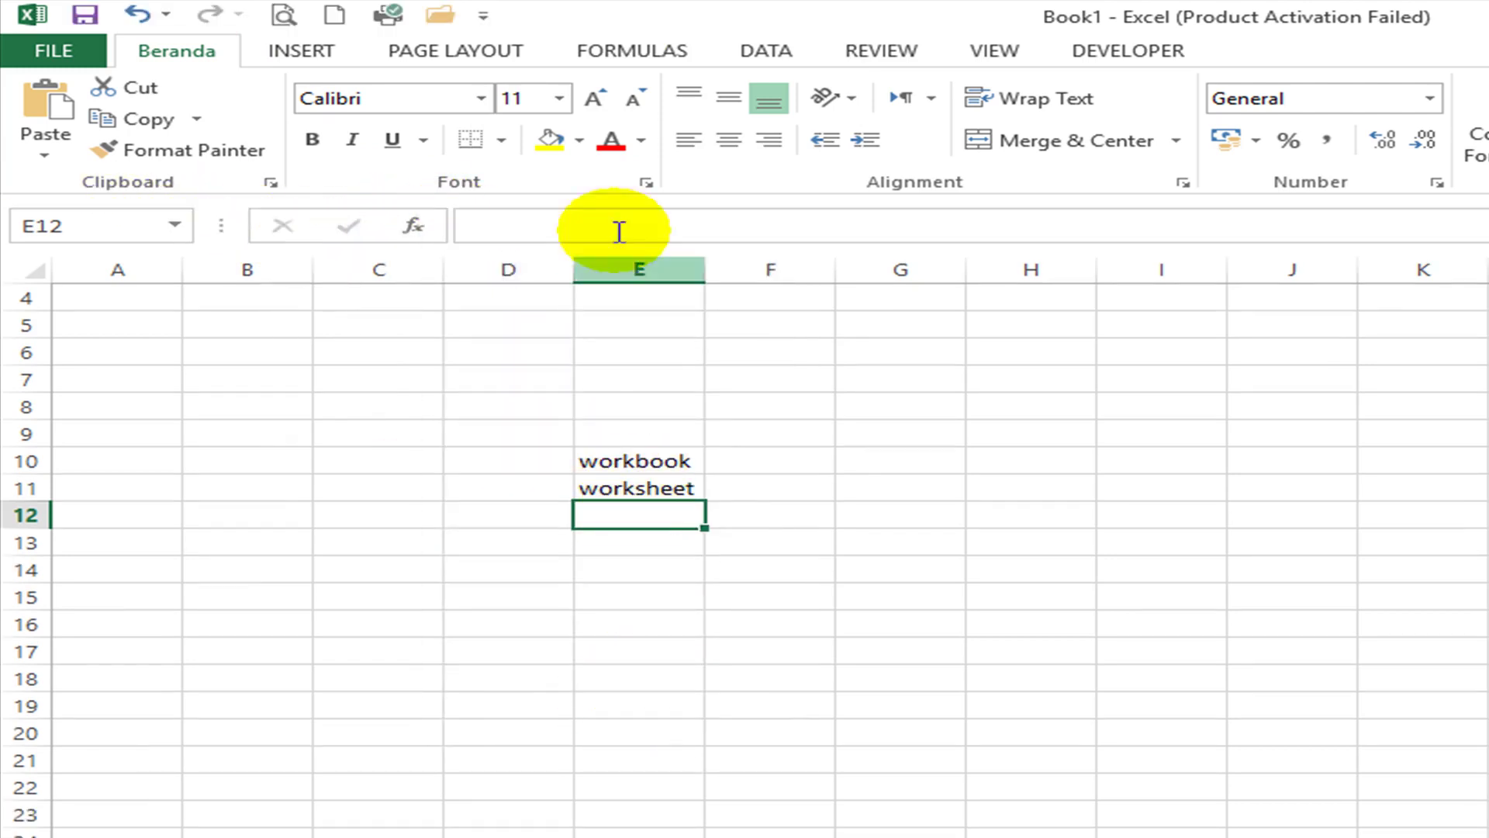
Step: Add the Email command to the Quick Access Toolbar and remove it again
{"action": "left_click", "coordinate": [484, 18]}
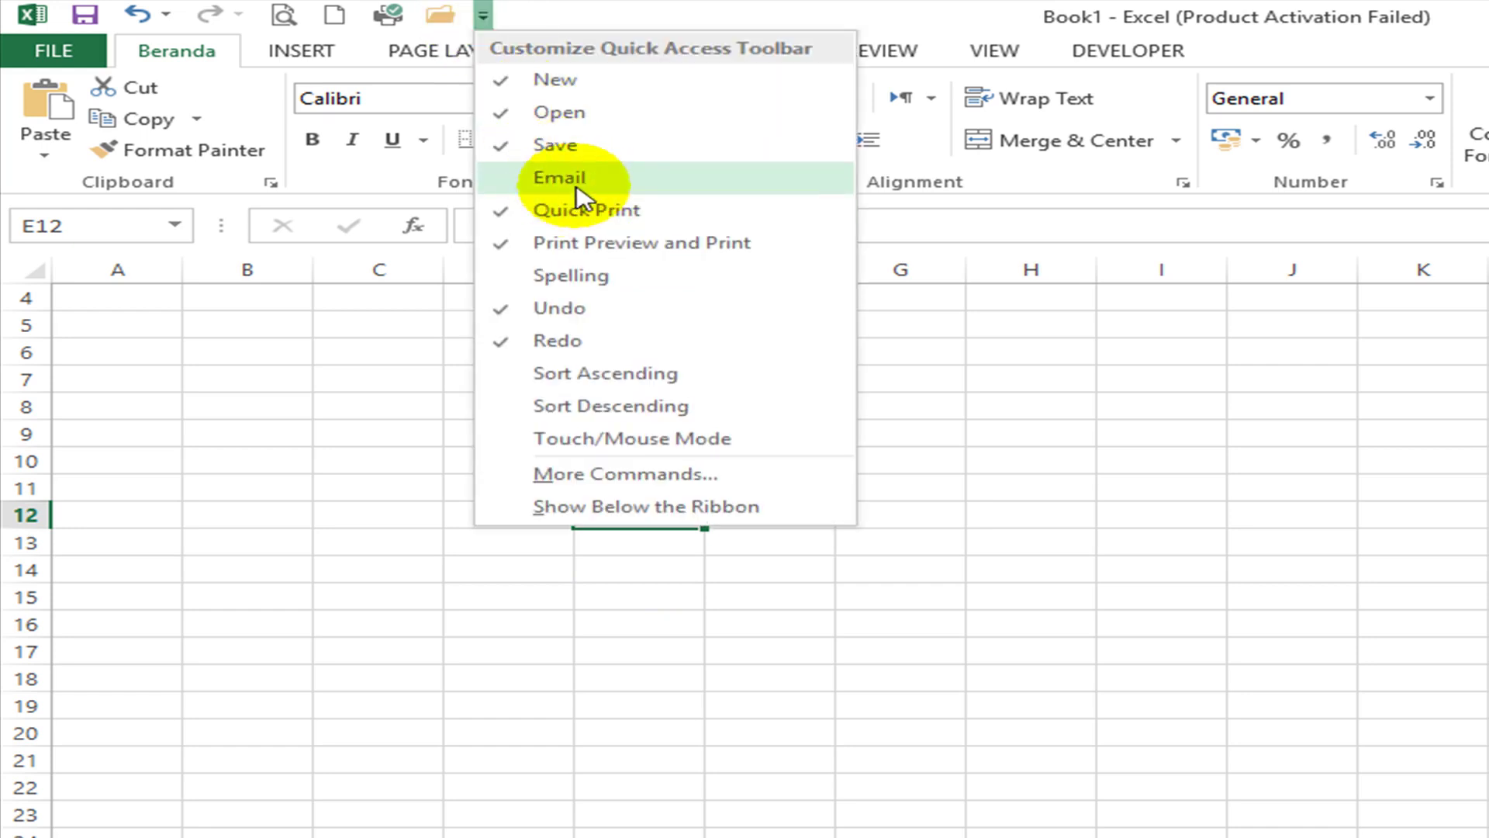
{"action": "left_click", "coordinate": [546, 180]}
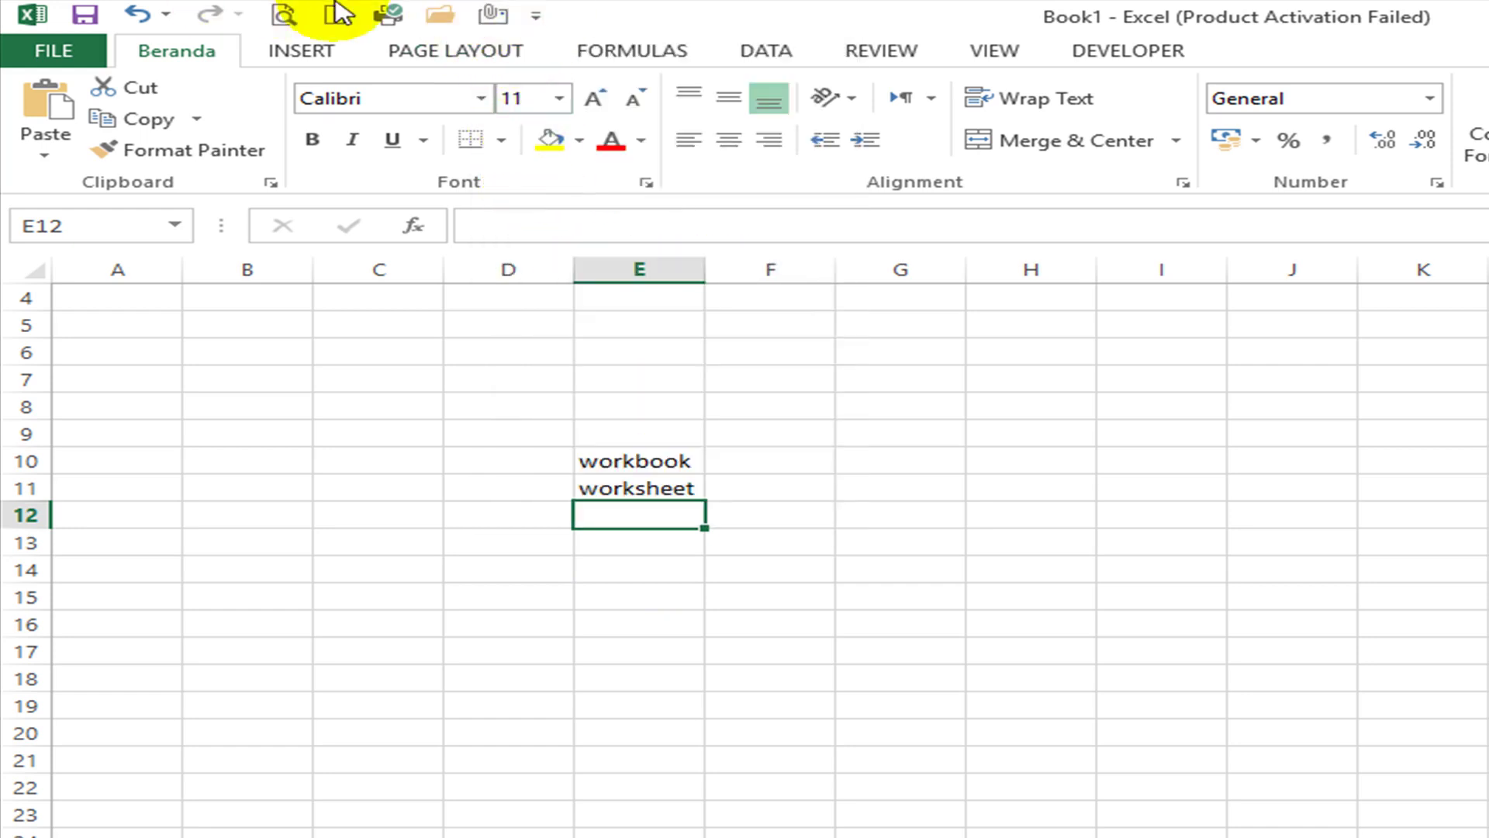
{"action": "left_click", "coordinate": [534, 16]}
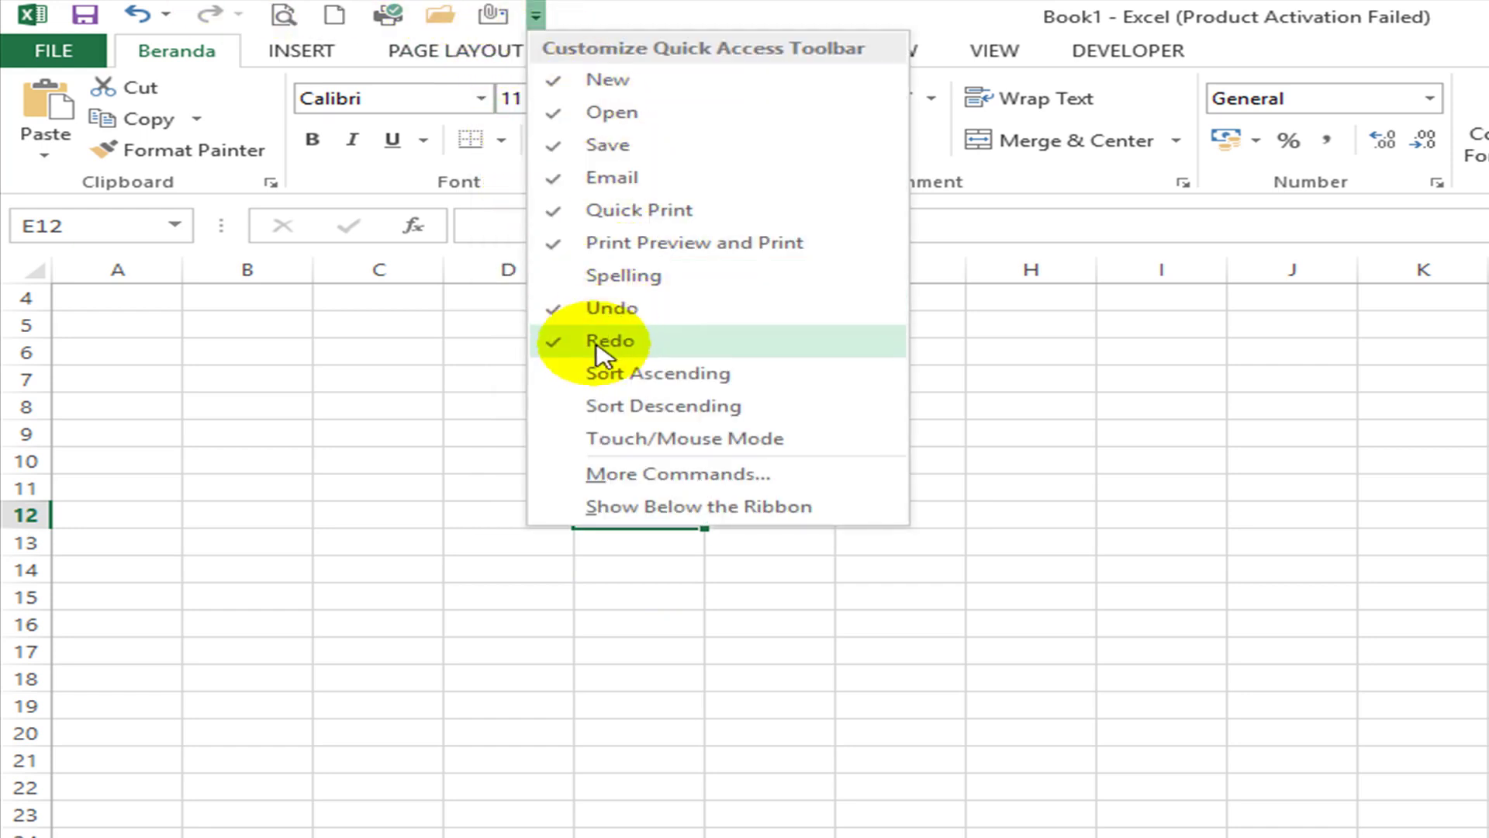
{"action": "left_click", "coordinate": [571, 177]}
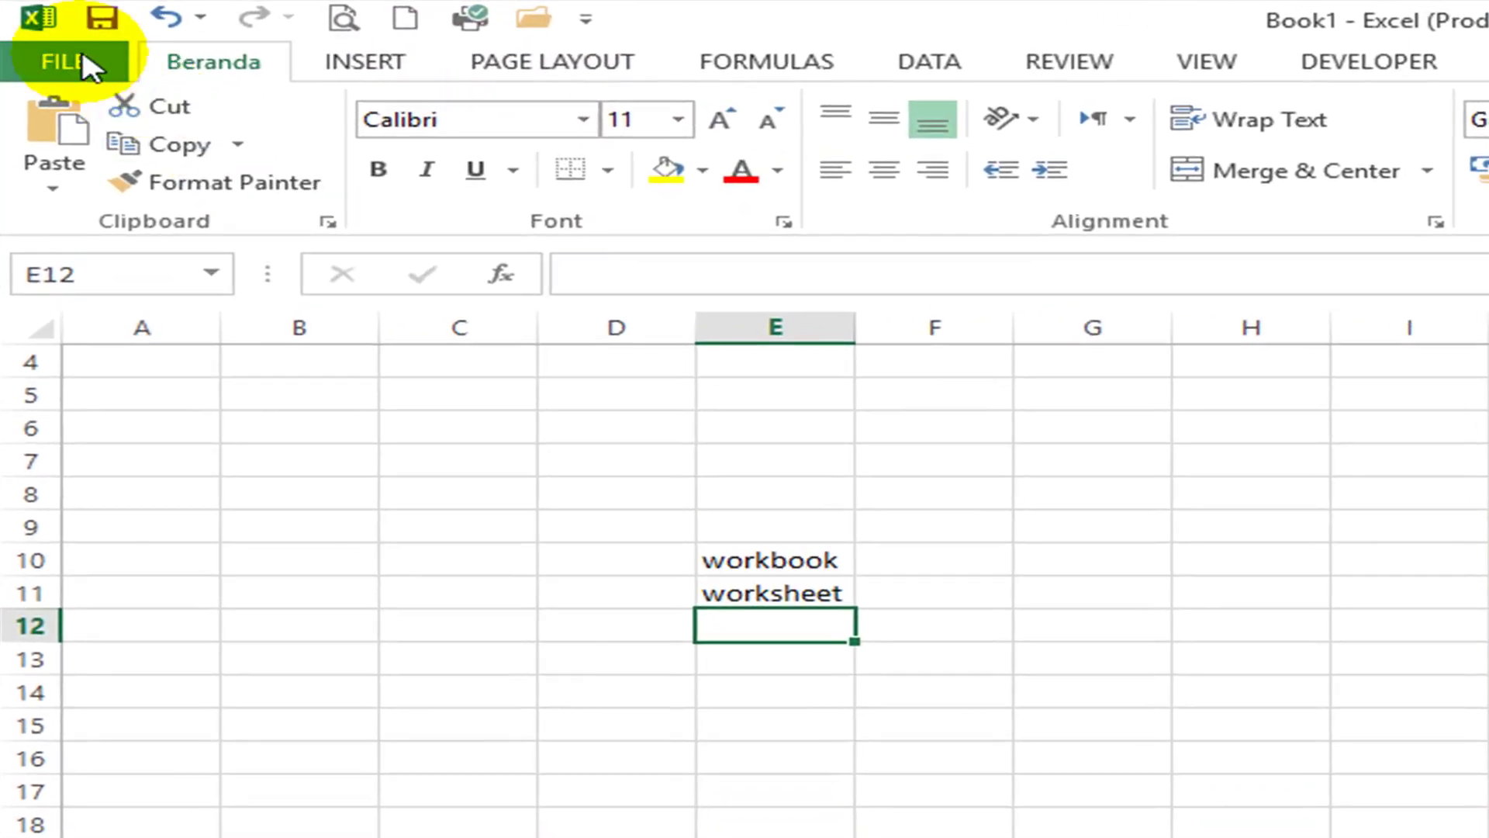
Step: Look through the Insert, Page Layout and Formulas command groups, and return to the Beranda commands
{"action": "left_click", "coordinate": [73, 49]}
{"action": "left_click", "coordinate": [115, 52]}
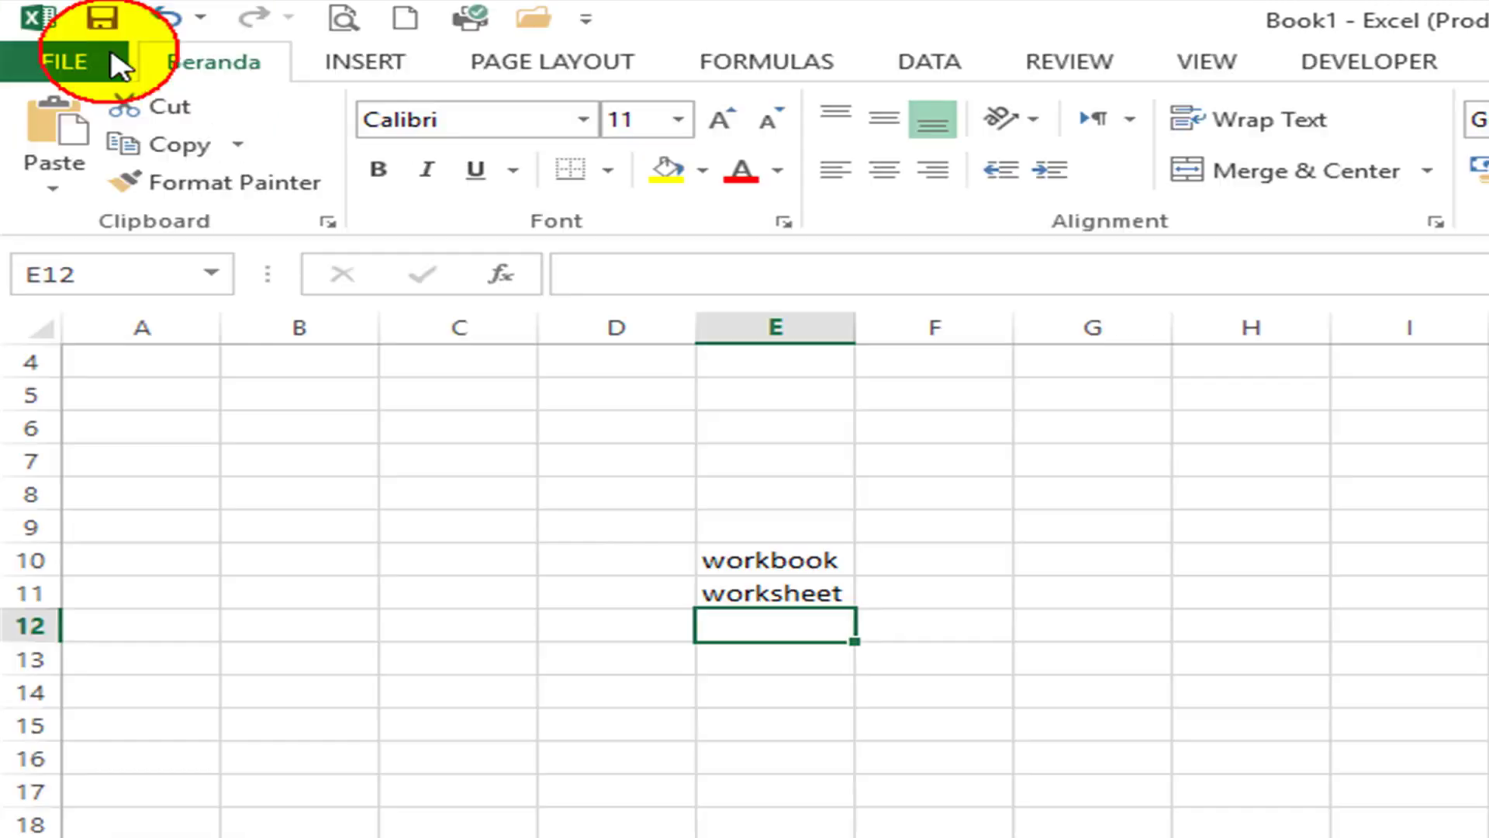
{"action": "left_click", "coordinate": [392, 61]}
{"action": "left_click", "coordinate": [505, 63]}
{"action": "left_click", "coordinate": [759, 56]}
{"action": "left_click", "coordinate": [872, 54]}
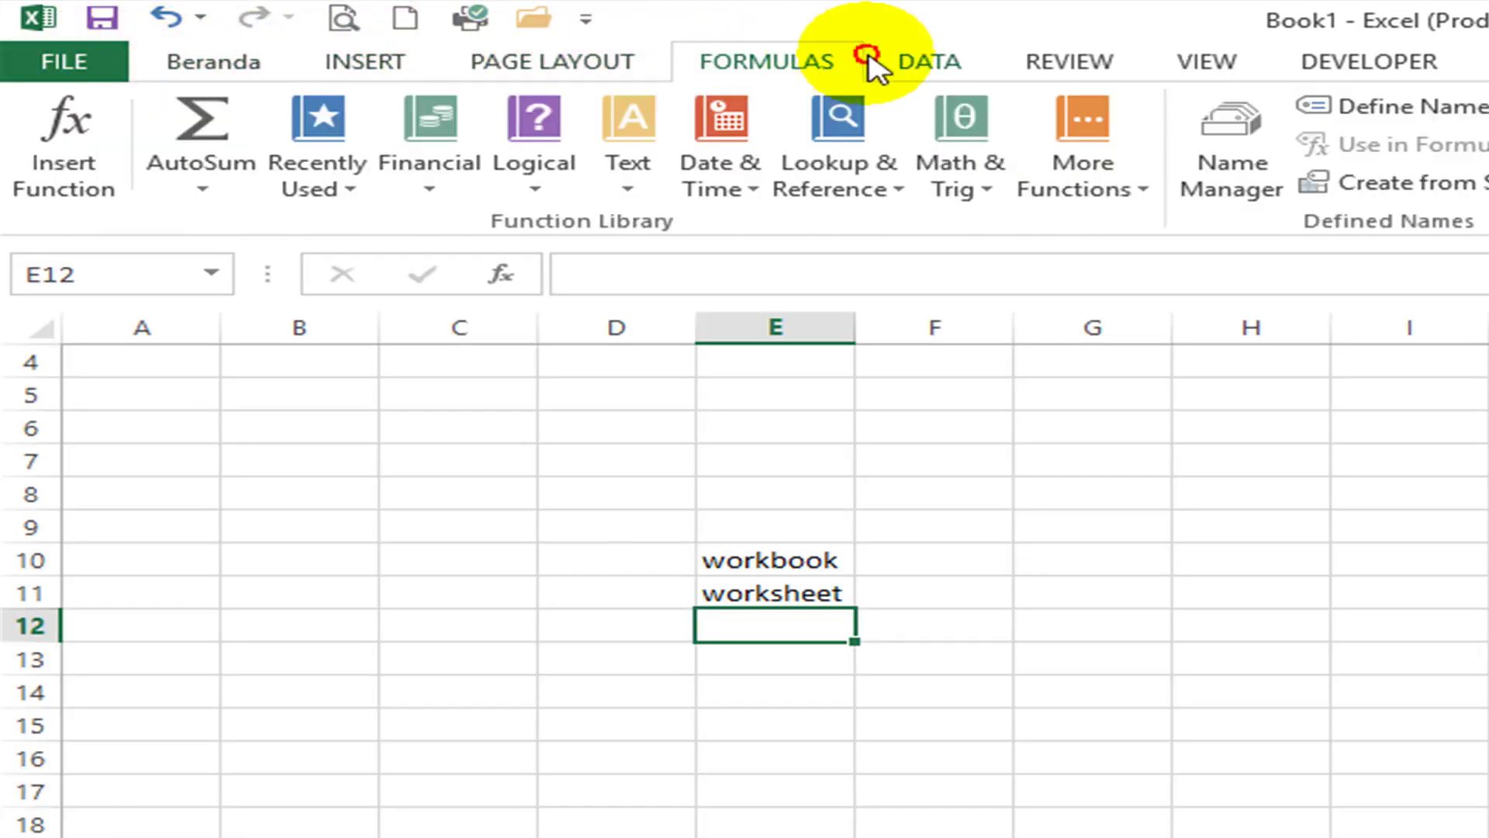
{"action": "left_click", "coordinate": [208, 62]}
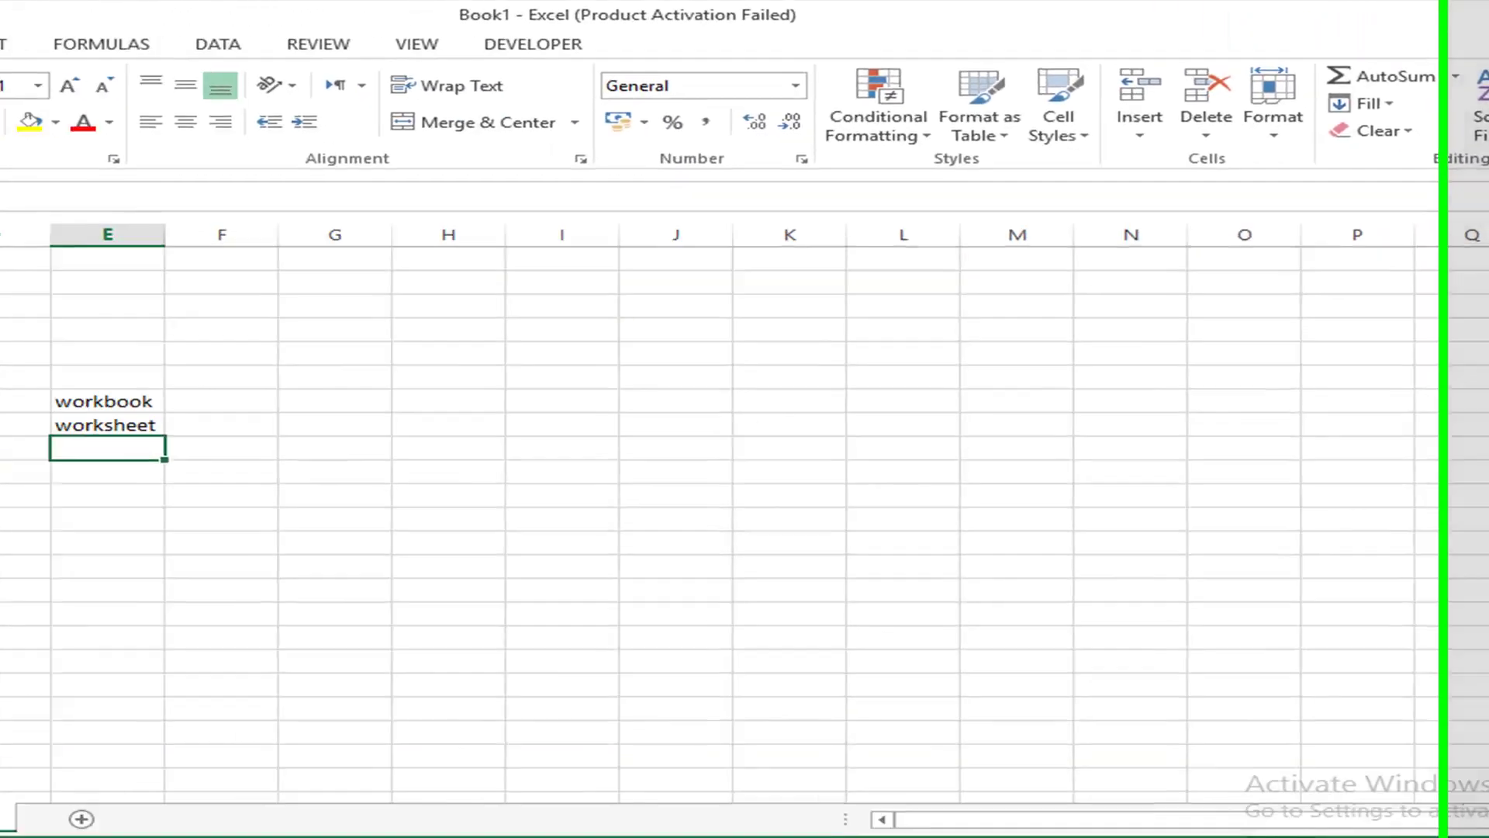
Step: Collapse the ribbon, reveal its Beranda commands temporarily, and pin the ribbon open again
{"action": "left_click", "coordinate": [676, 425]}
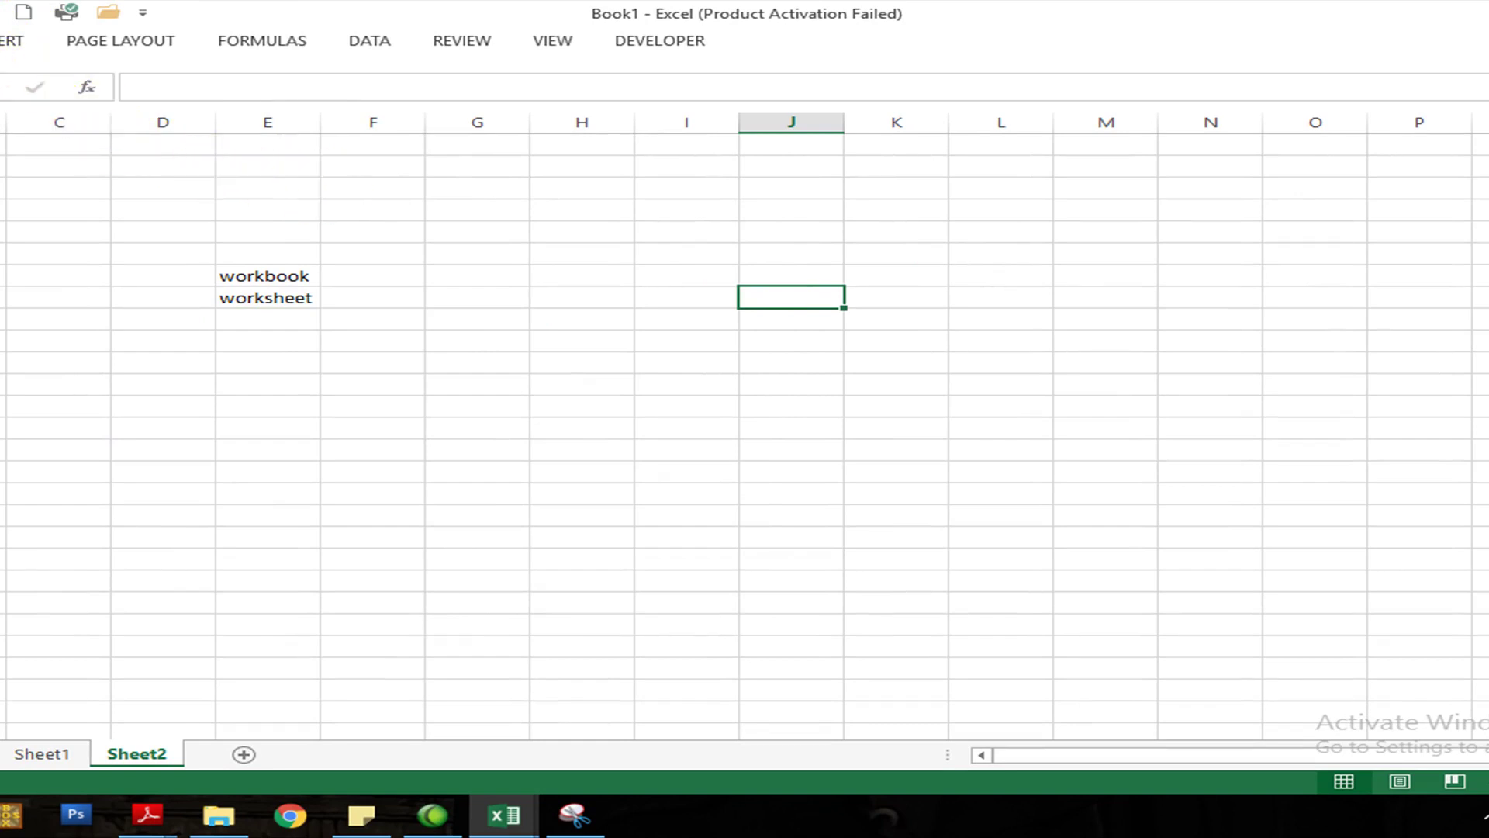
{"action": "left_click", "coordinate": [0, 40]}
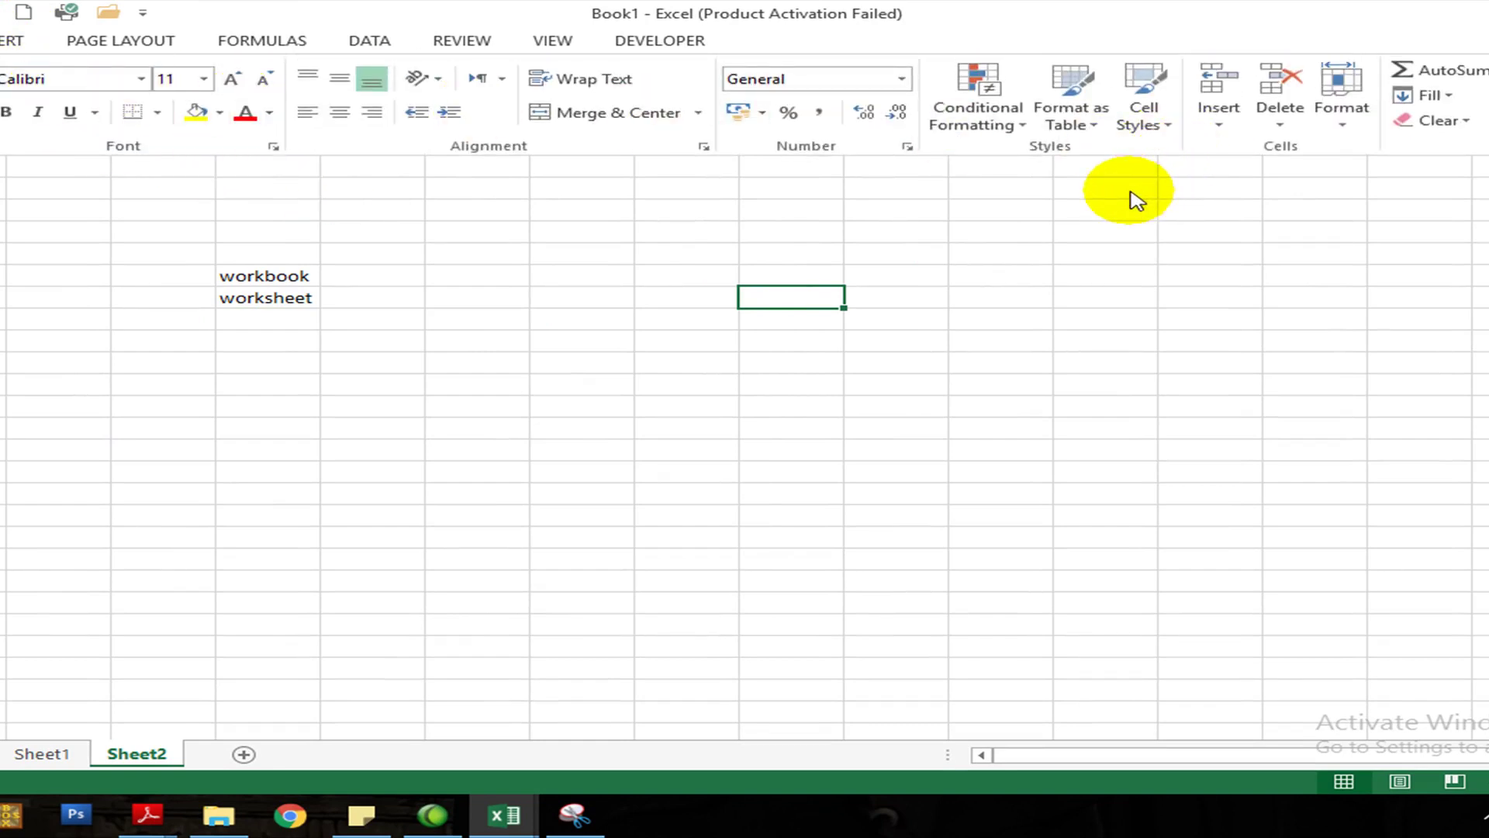
{"action": "left_click", "coordinate": [1002, 265]}
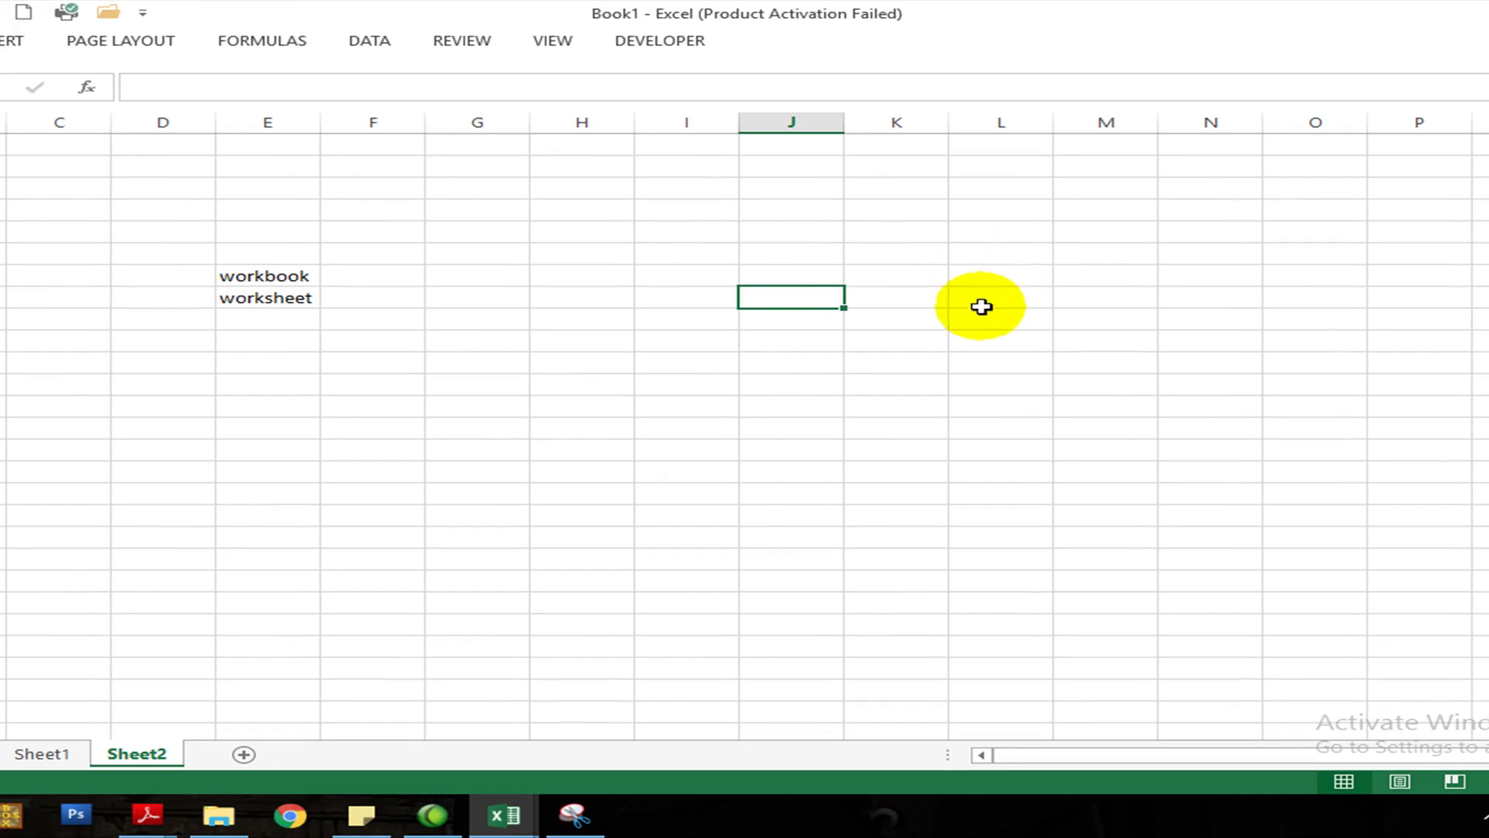
{"action": "left_click", "coordinate": [857, 338]}
{"action": "left_click", "coordinate": [577, 362]}
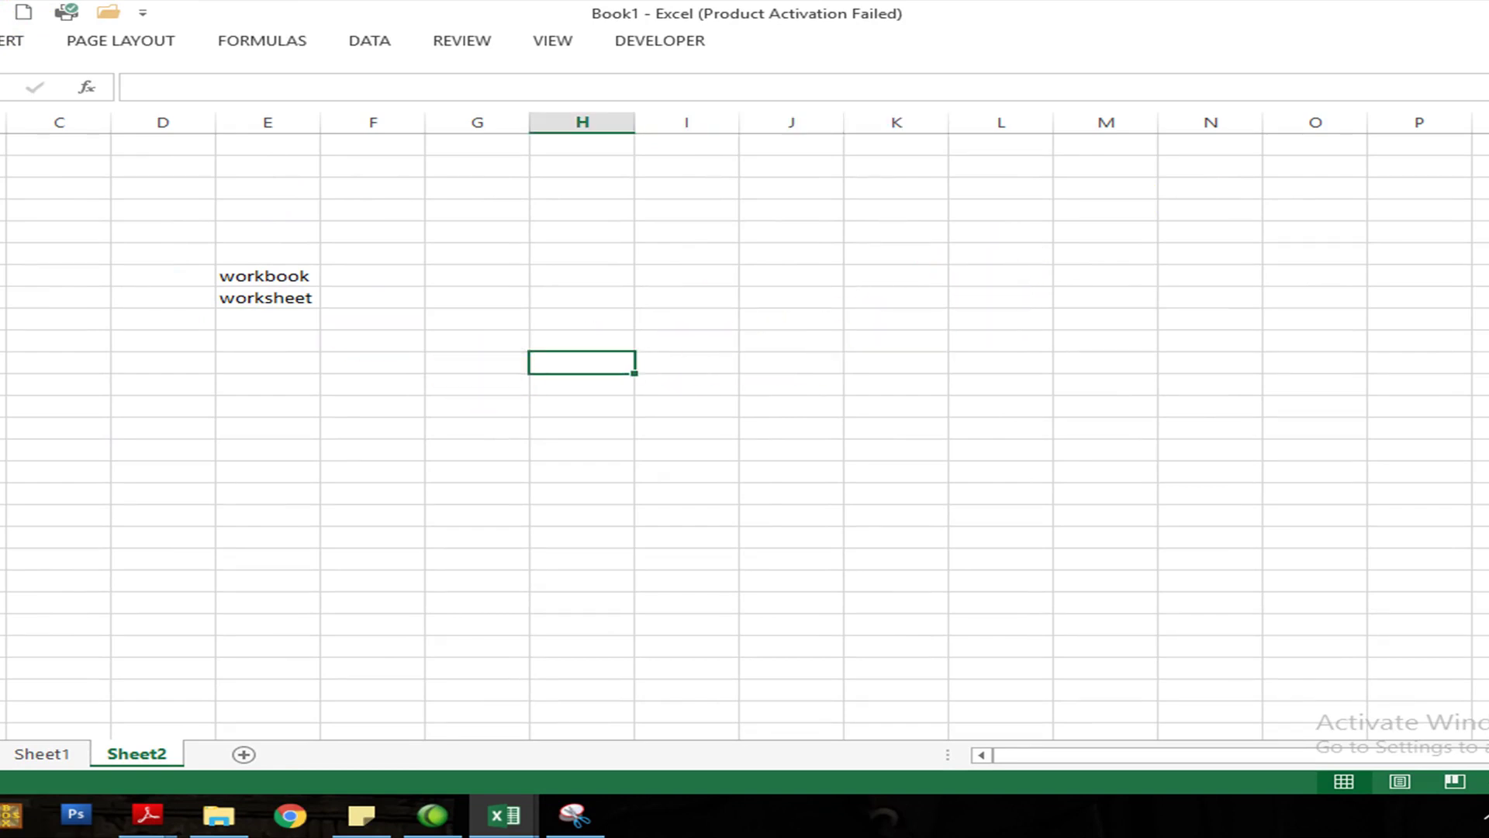
{"action": "left_click", "coordinate": [0, 41]}
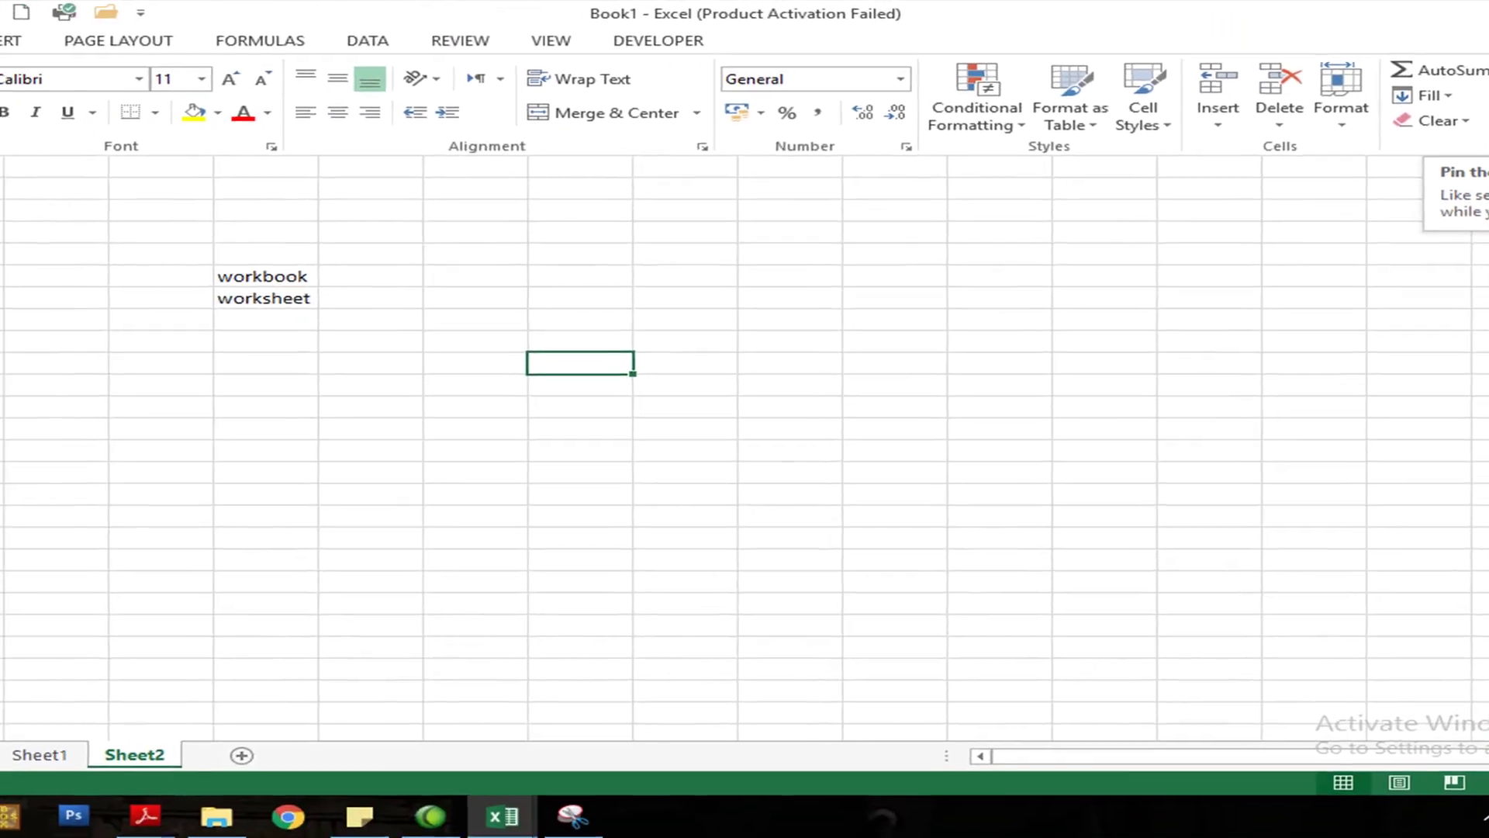
{"action": "left_click", "coordinate": [1468, 239]}
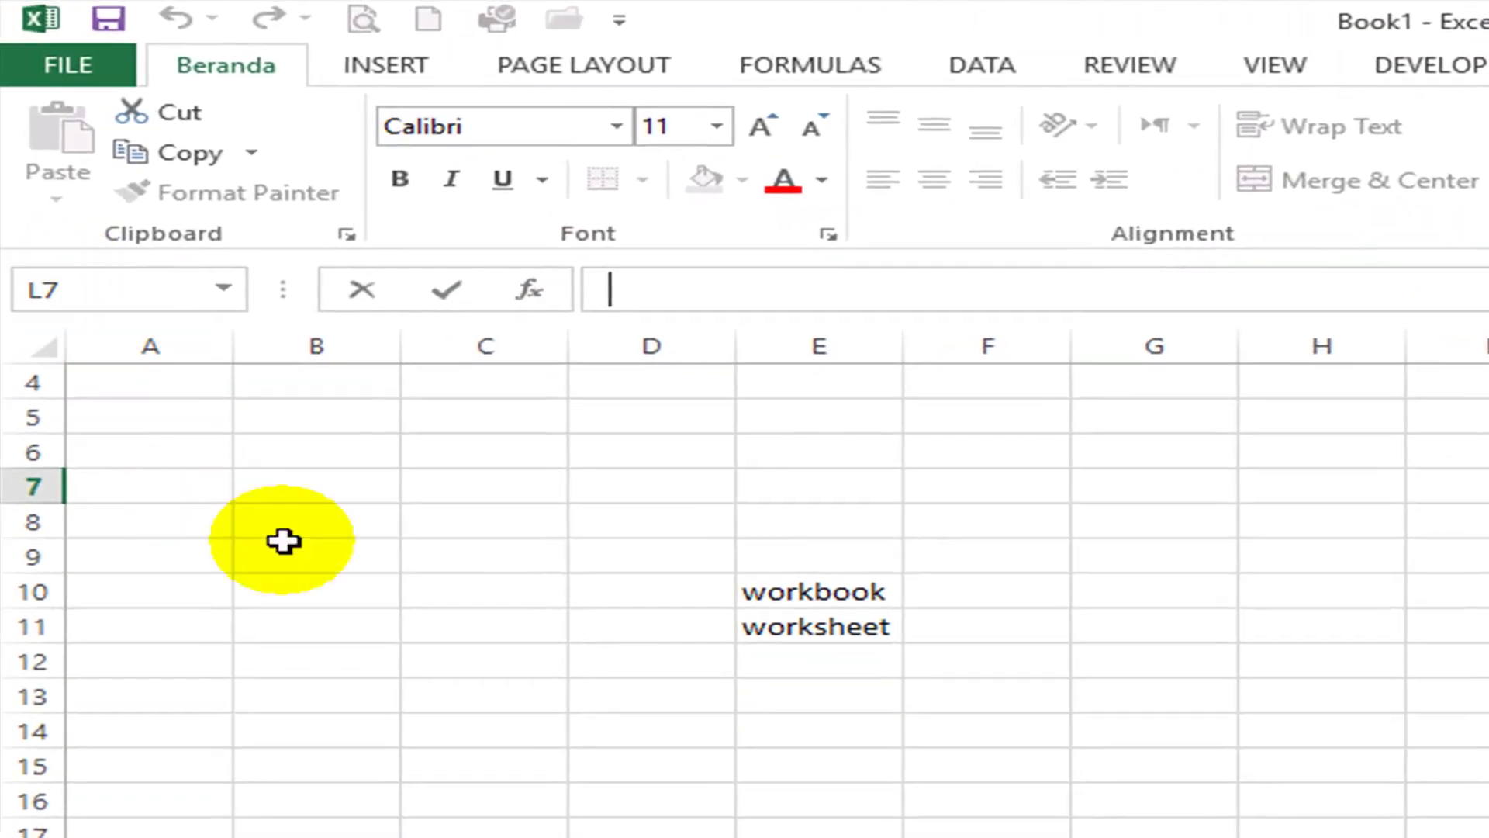
Step: Switch back and forth between Sheet3, Sheet1 and Sheet2 to view each worksheet of the workbook
{"action": "left_click", "coordinate": [329, 546]}
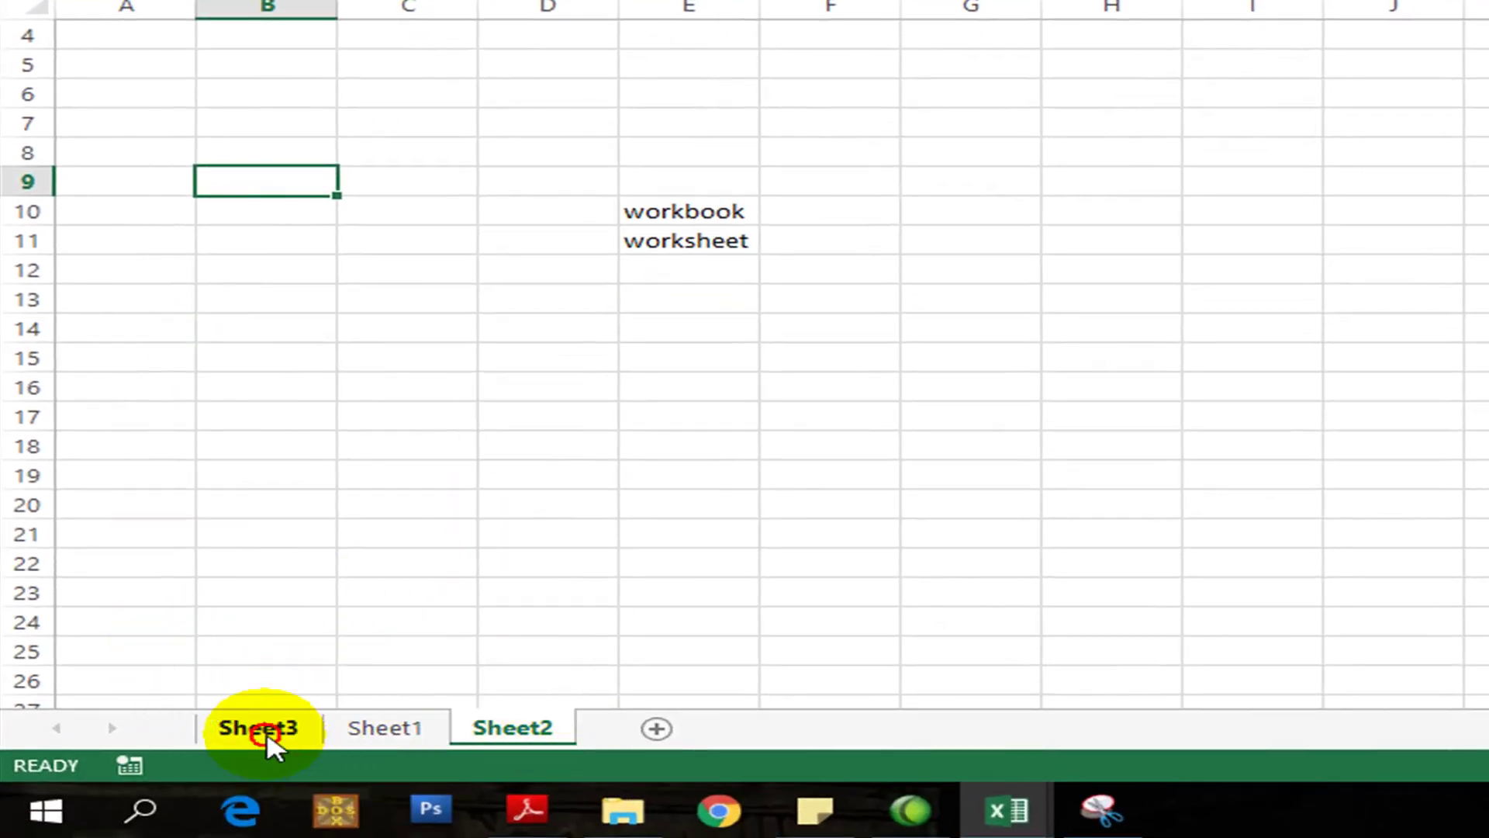
{"action": "left_click", "coordinate": [266, 737]}
{"action": "left_click", "coordinate": [398, 735]}
{"action": "left_click", "coordinate": [521, 736]}
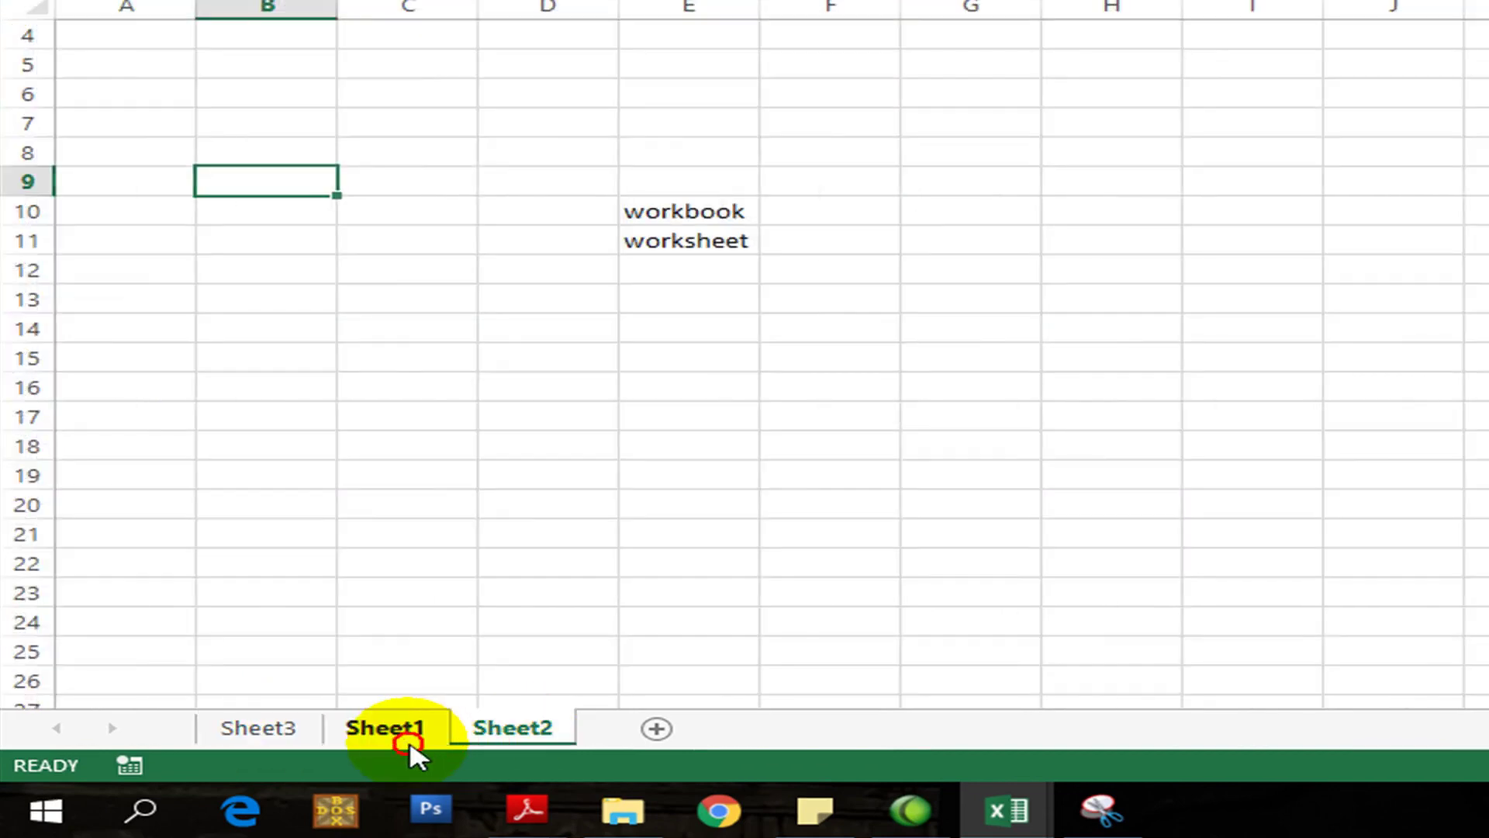
{"action": "left_click", "coordinate": [416, 741]}
{"action": "left_click", "coordinate": [289, 738]}
{"action": "left_click", "coordinate": [388, 737]}
{"action": "left_click", "coordinate": [476, 739]}
{"action": "left_click", "coordinate": [439, 737]}
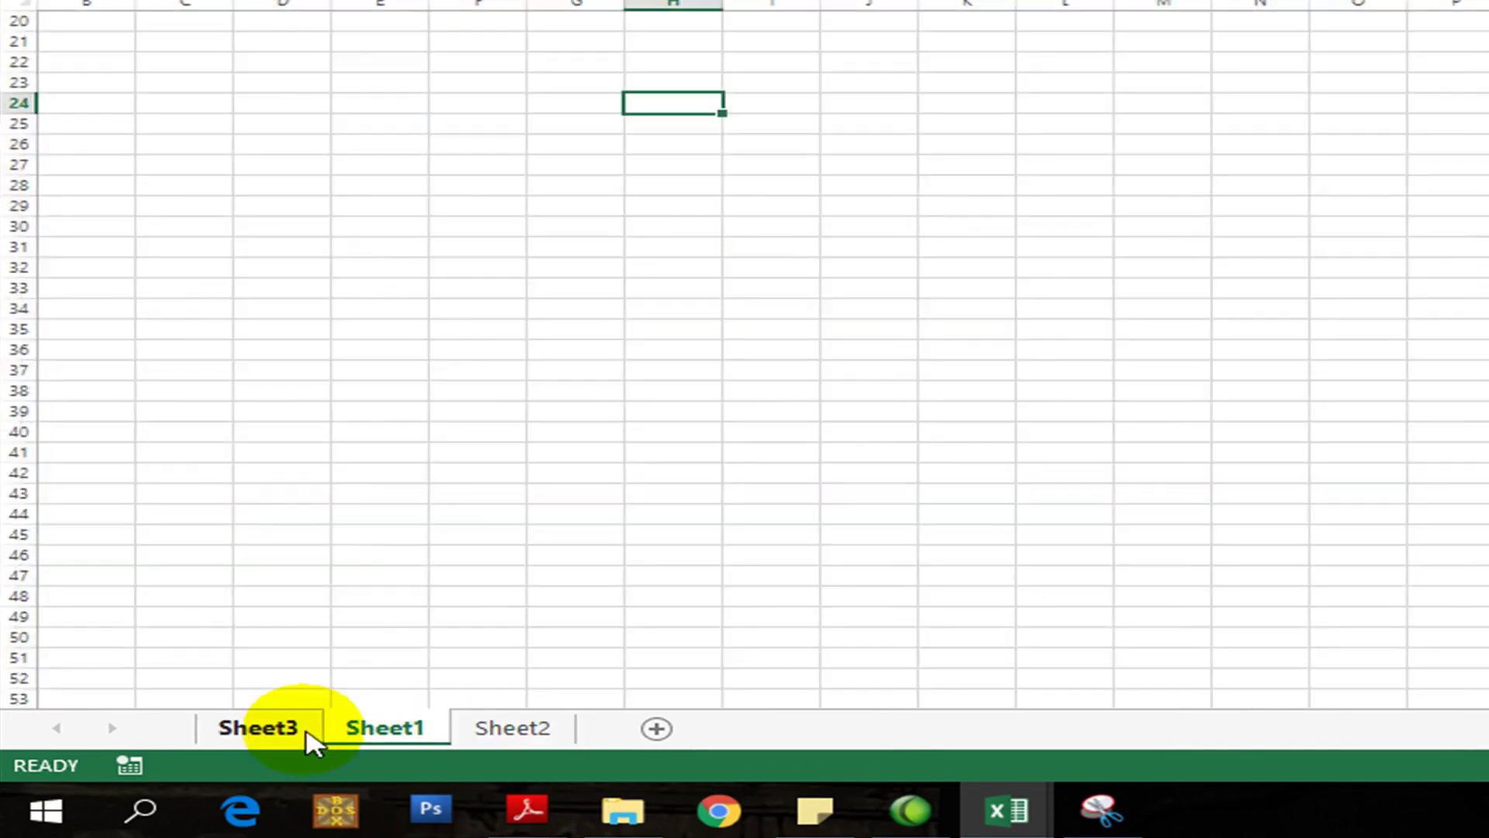
{"action": "left_click", "coordinate": [307, 736]}
{"action": "left_click", "coordinate": [422, 454]}
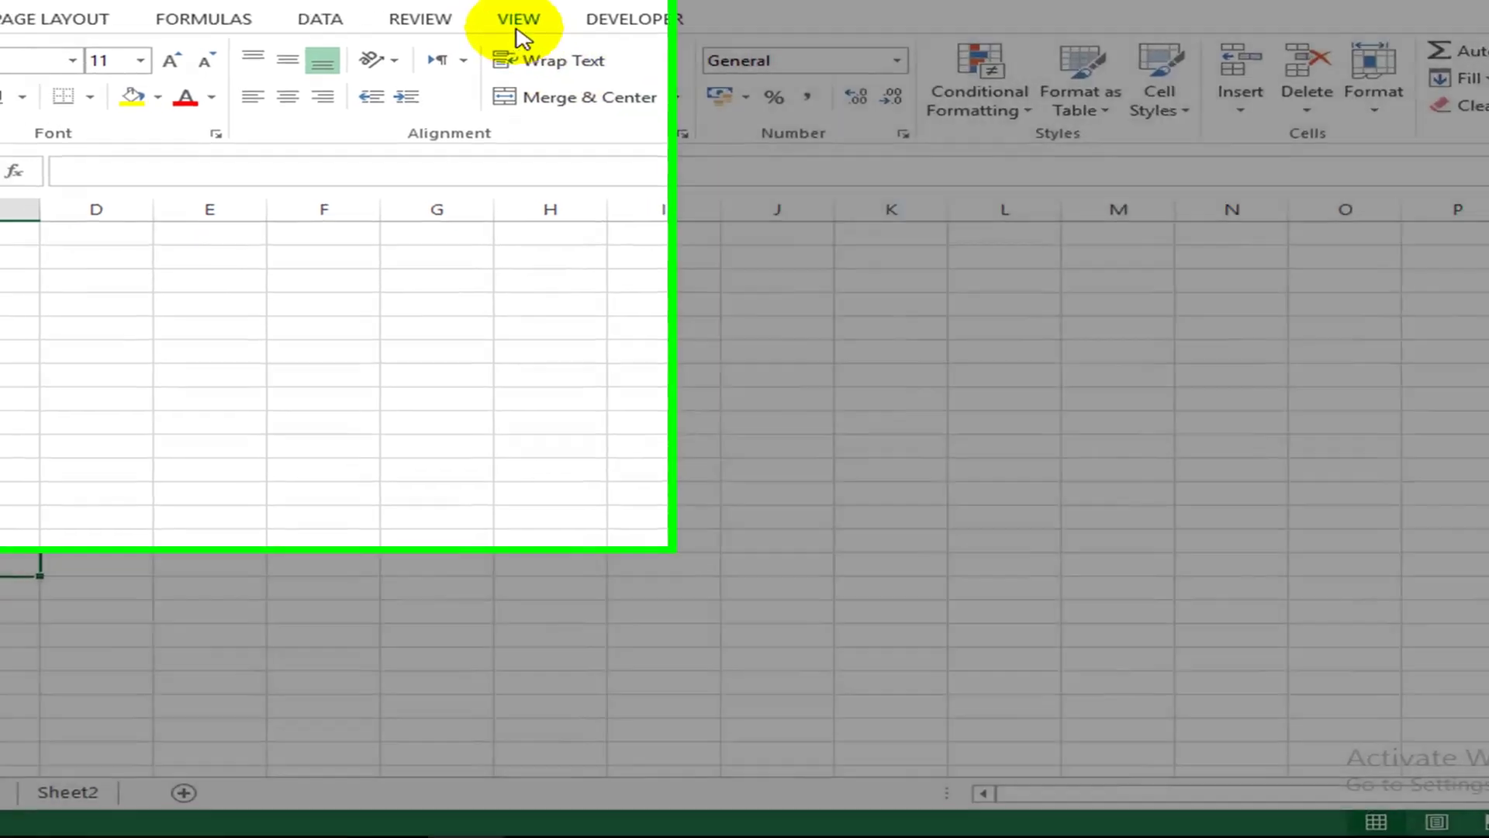
Step: Show the View commands and the worksheet in Normal view, selecting a few cells in the grid
{"action": "left_click", "coordinate": [472, 16]}
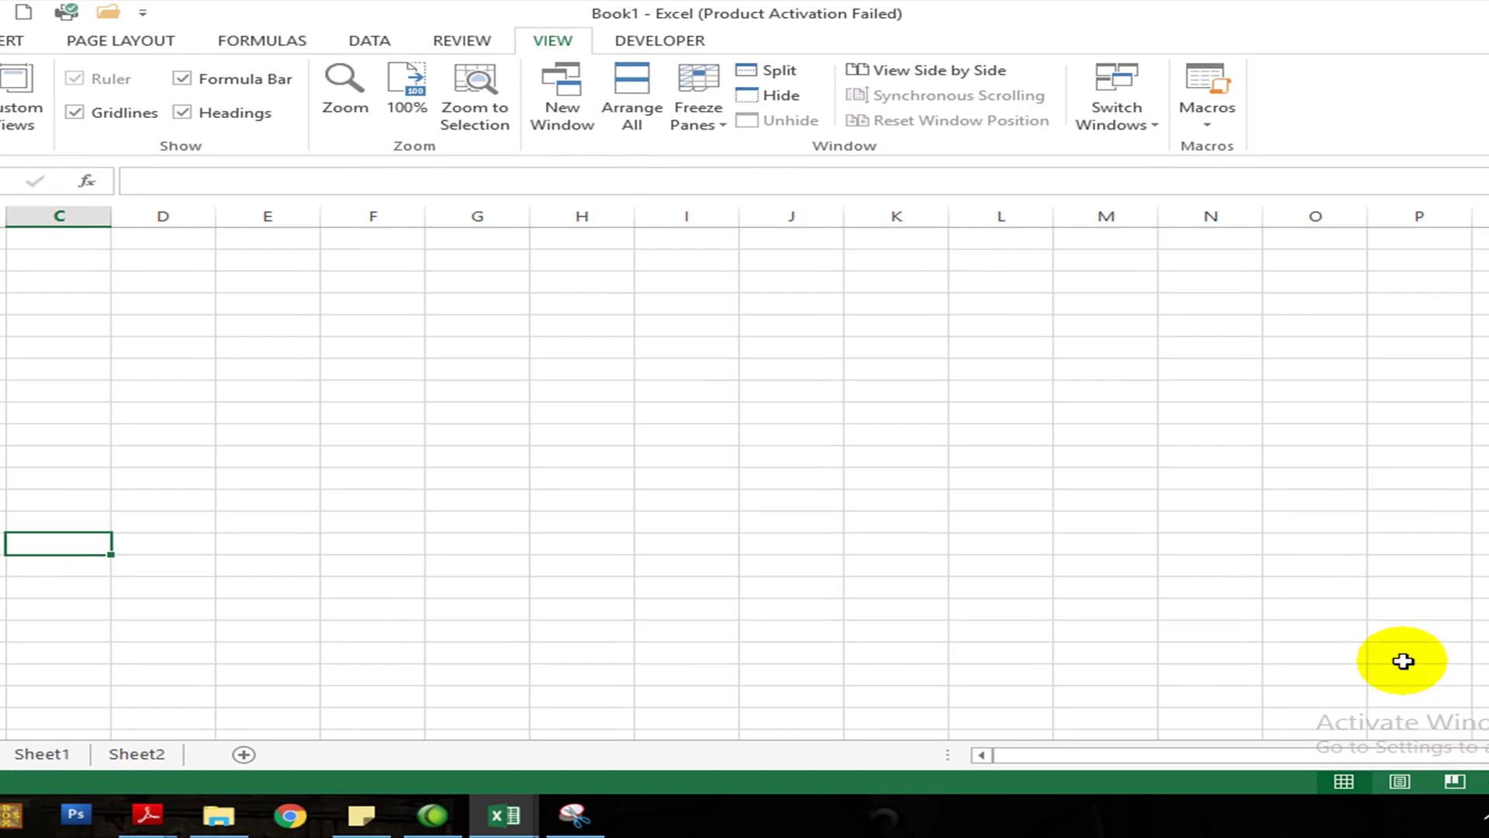
{"action": "left_click", "coordinate": [1403, 658]}
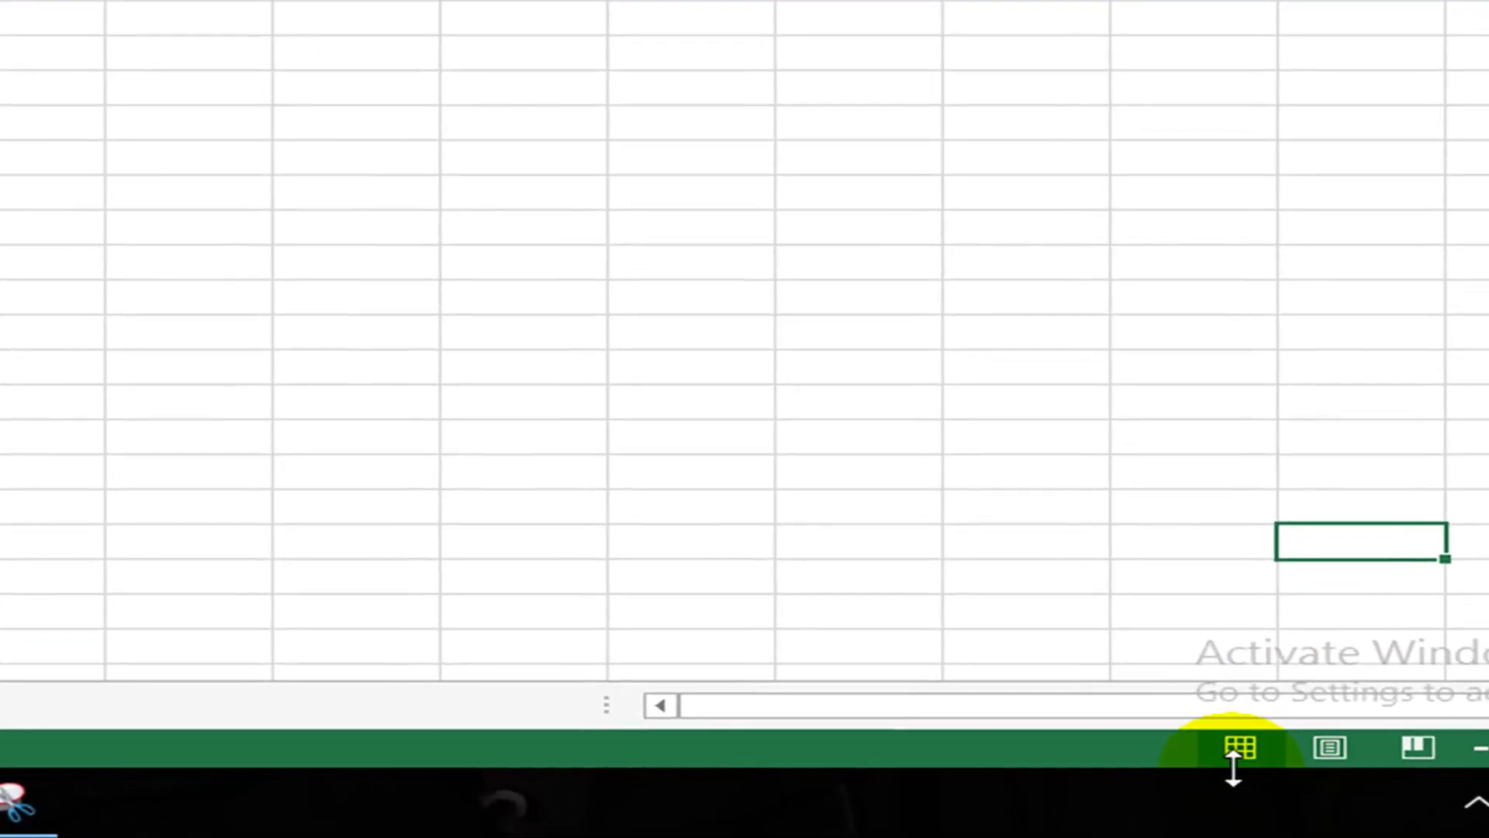
{"action": "left_click", "coordinate": [1241, 751]}
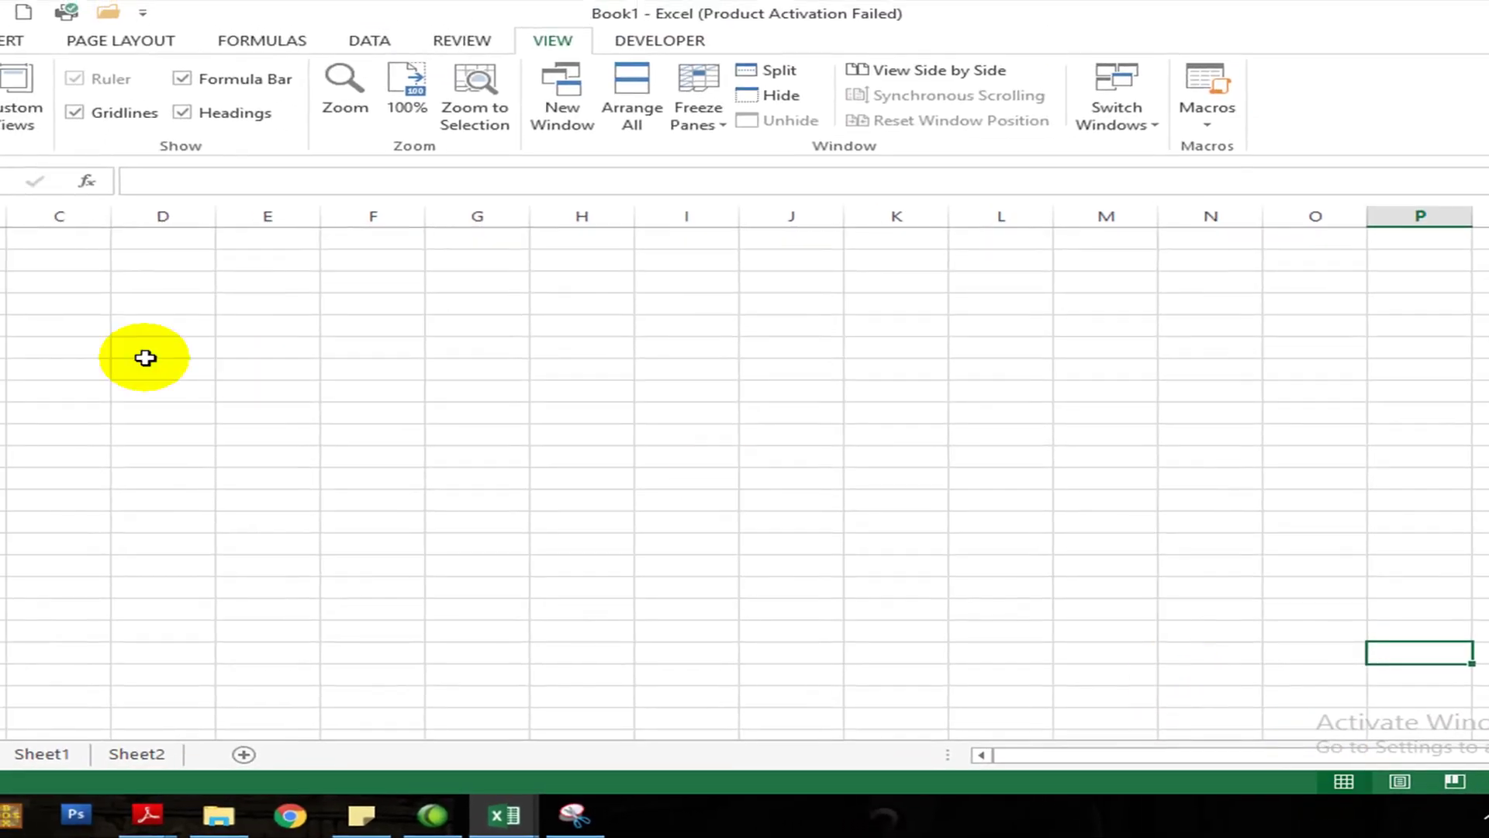
{"action": "left_click", "coordinate": [105, 326]}
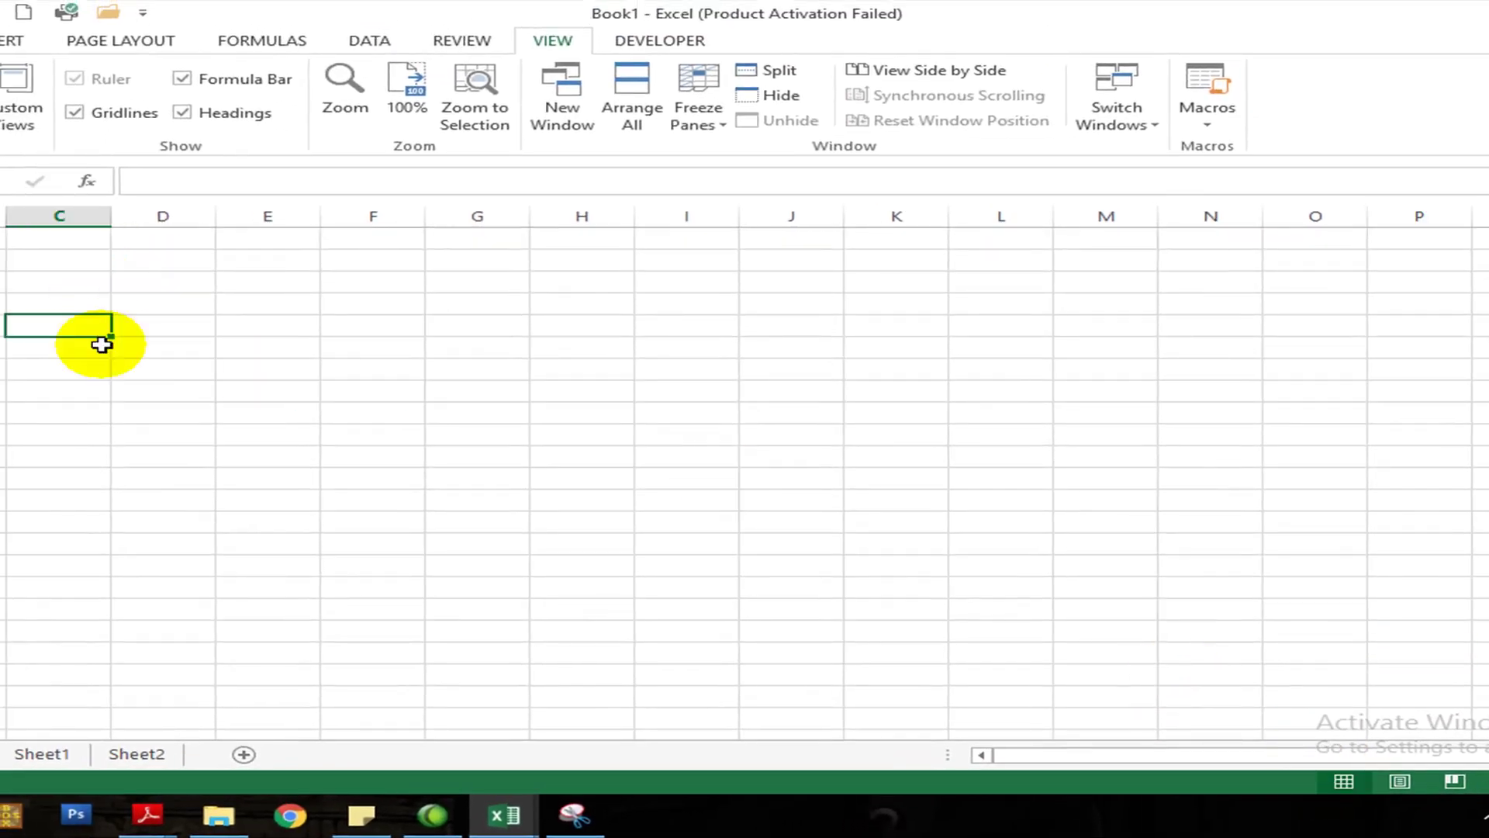
Step: Display the worksheet in Page Layout view and select cells on its pages
{"action": "left_click", "coordinate": [1402, 783]}
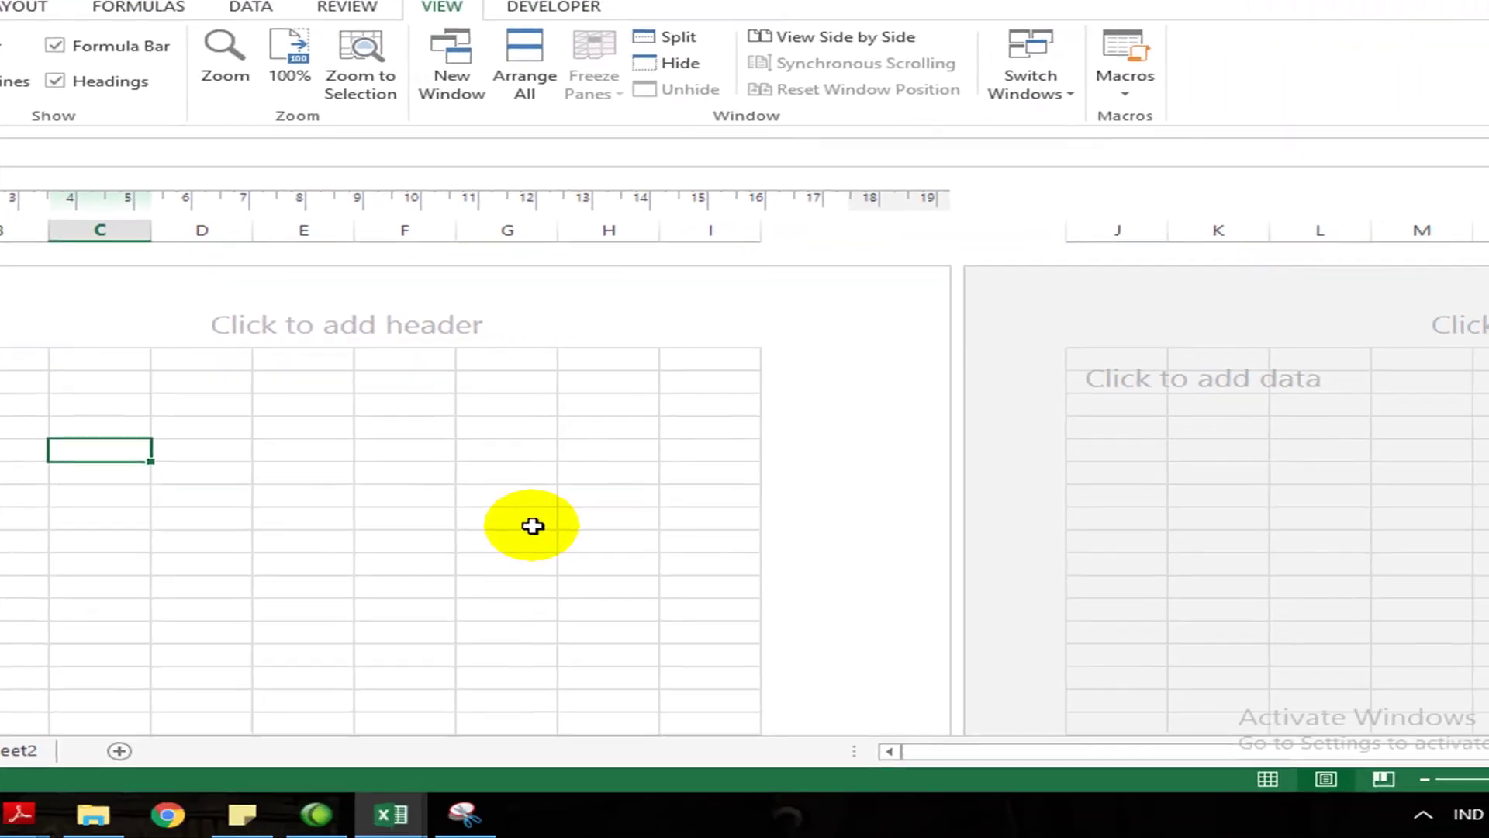
{"action": "left_click", "coordinate": [1280, 779]}
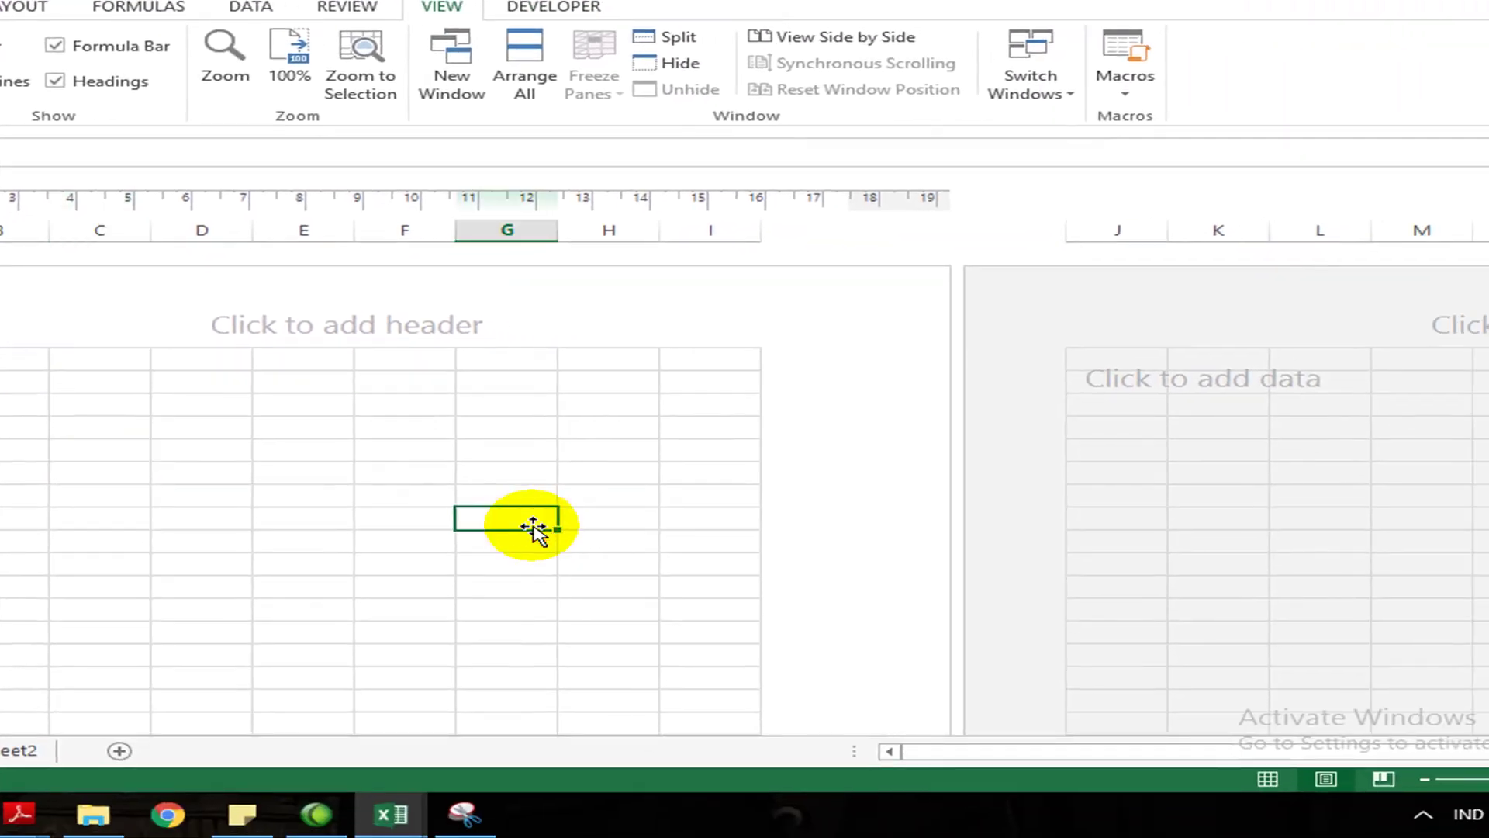
{"action": "left_click", "coordinate": [1175, 500]}
{"action": "left_click", "coordinate": [614, 584]}
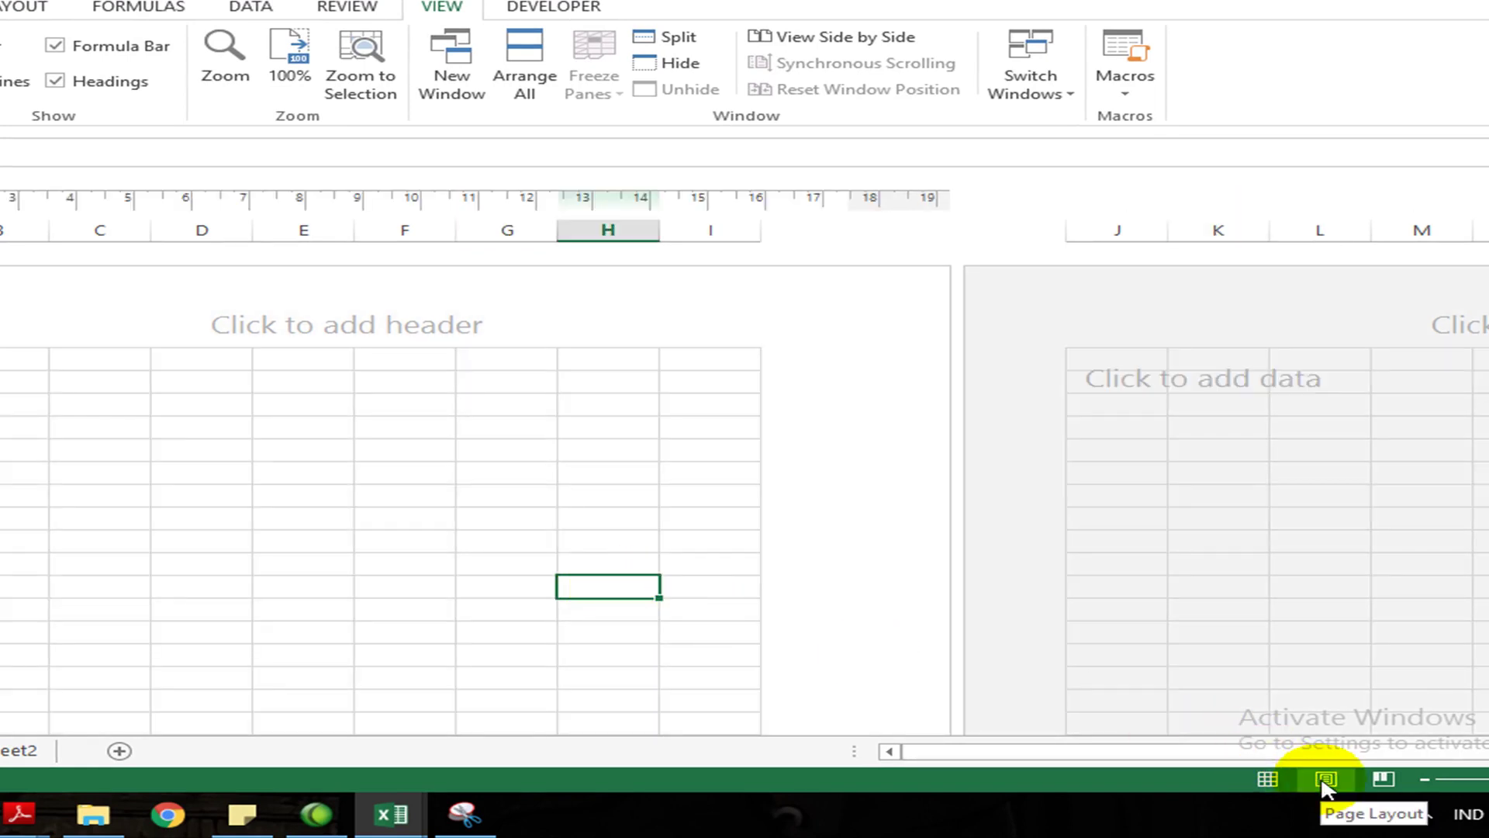
Step: Display the empty worksheet in Page Break Preview and return it to Normal view
{"action": "left_click", "coordinate": [1388, 777]}
{"action": "left_click", "coordinate": [636, 489]}
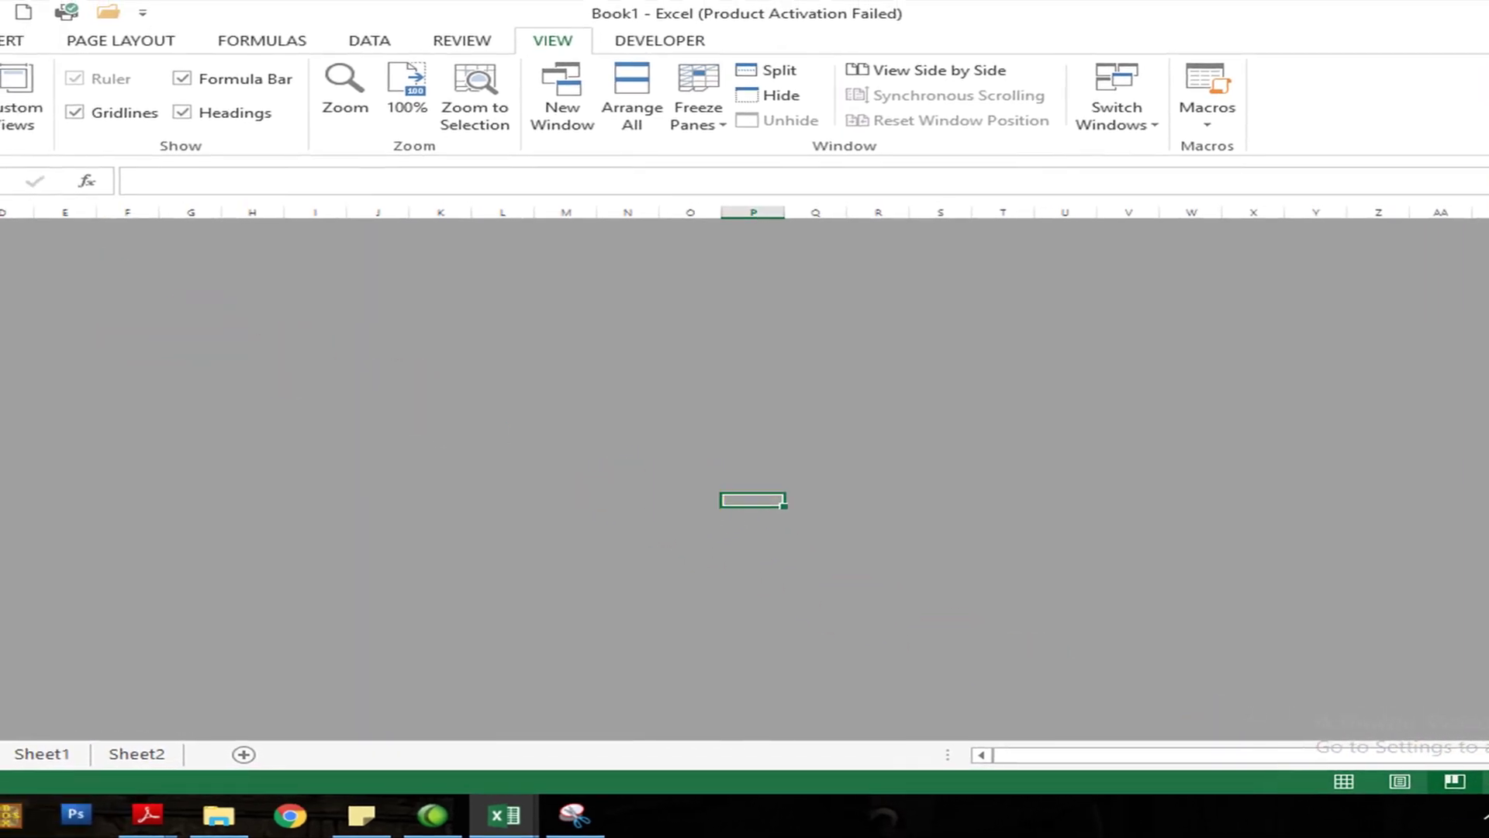
{"action": "key", "text": "shift+F11"}
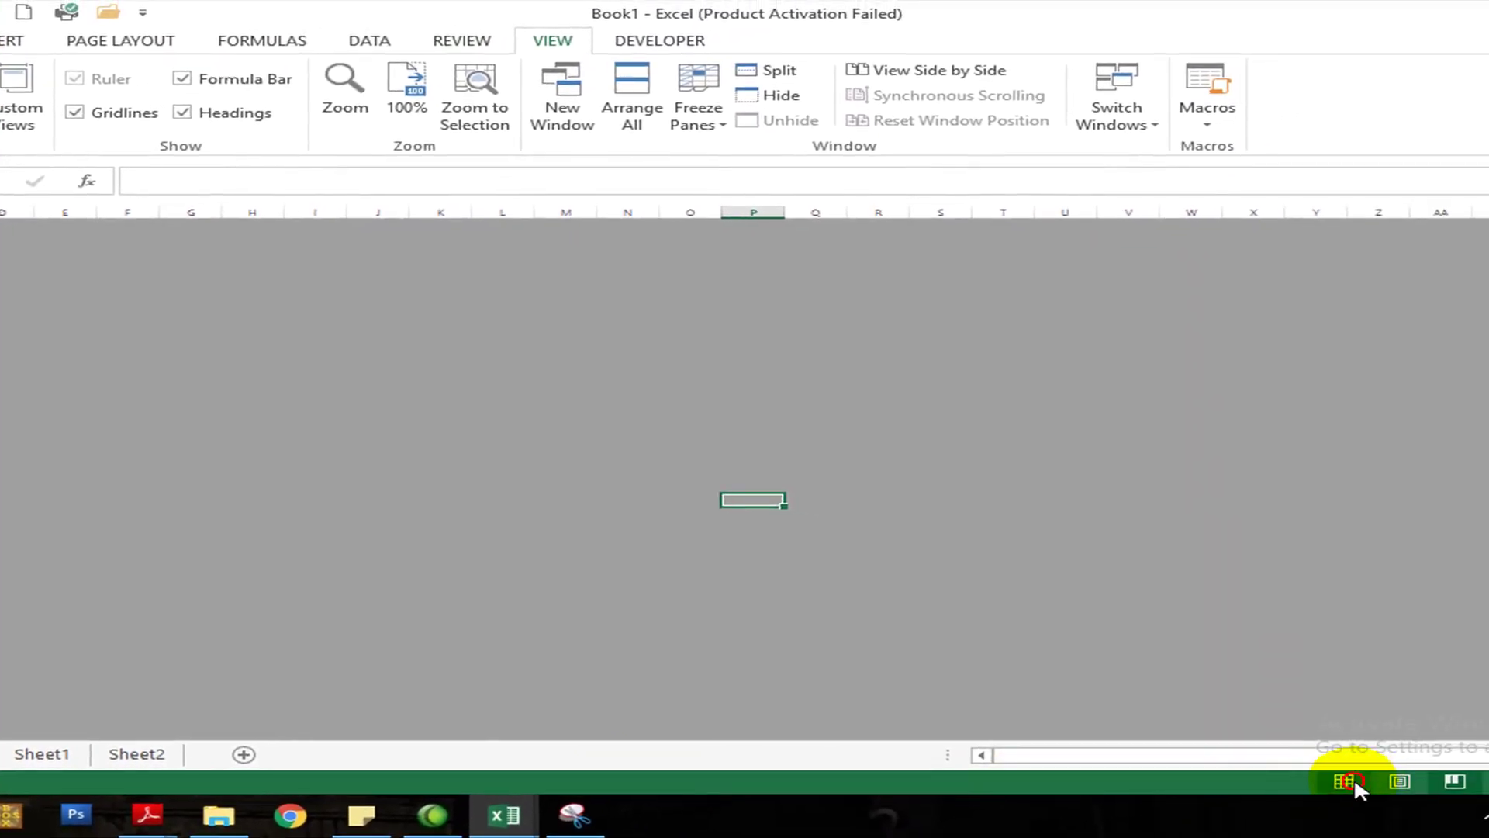
{"action": "left_click", "coordinate": [1348, 780]}
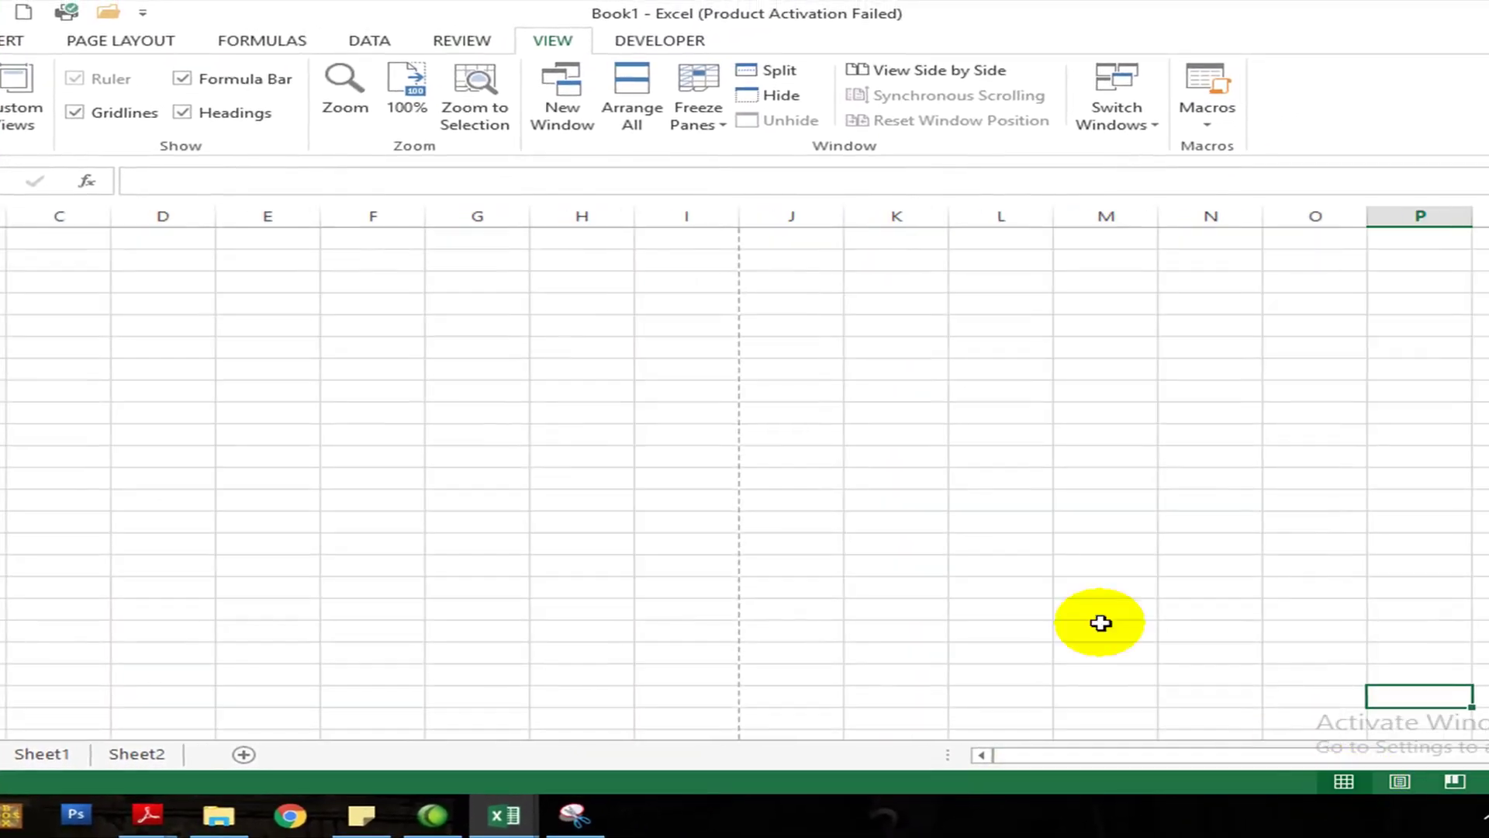
Step: Fill the range A2:K19 of the worksheet with the value 1
{"action": "left_click", "coordinate": [61, 300]}
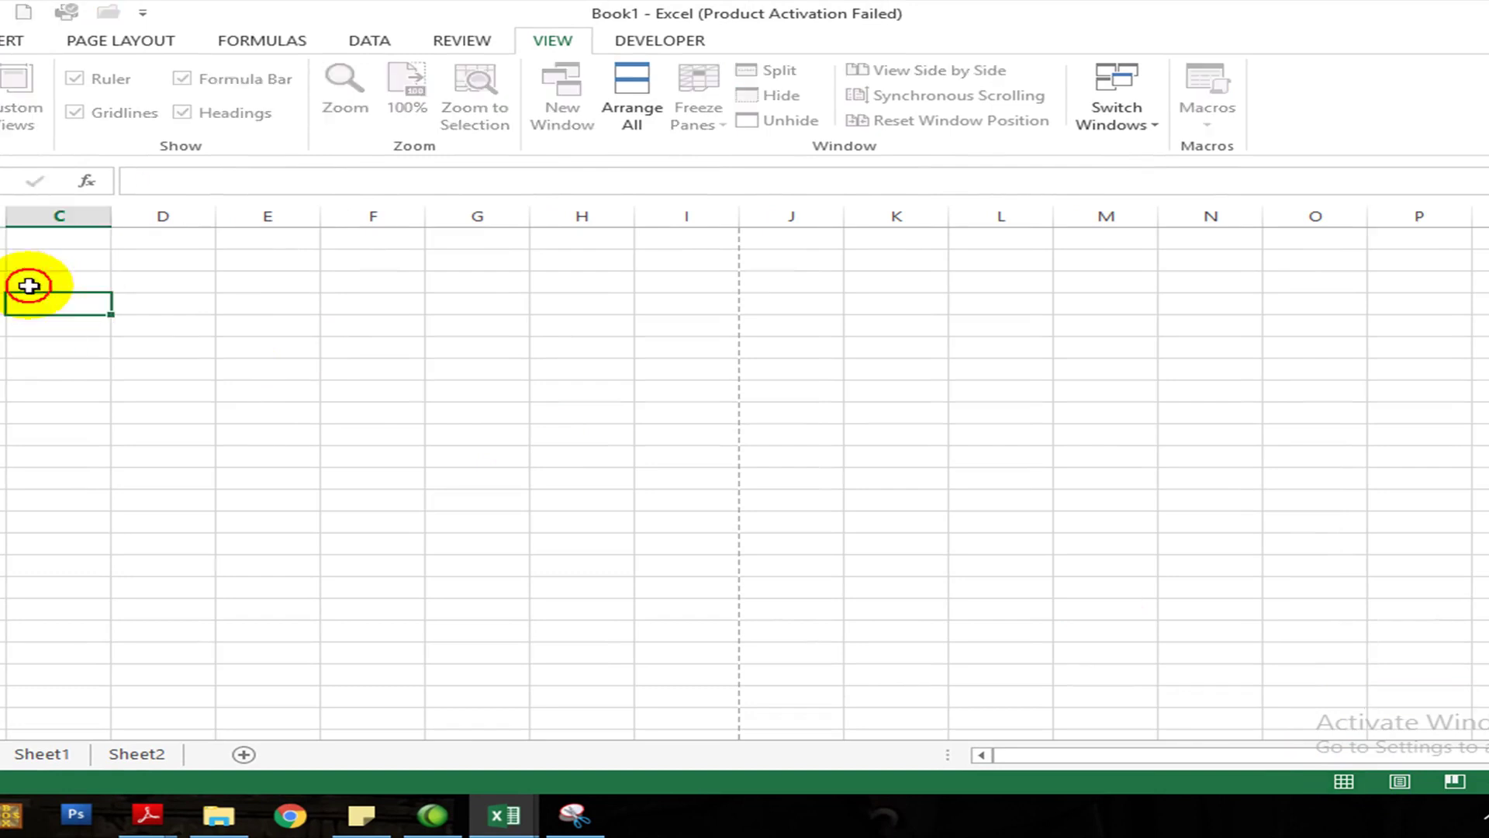
{"action": "left_click_drag", "start_coordinate": [66, 264], "coordinate": [1008, 628]}
{"action": "left_click", "coordinate": [1190, 559]}
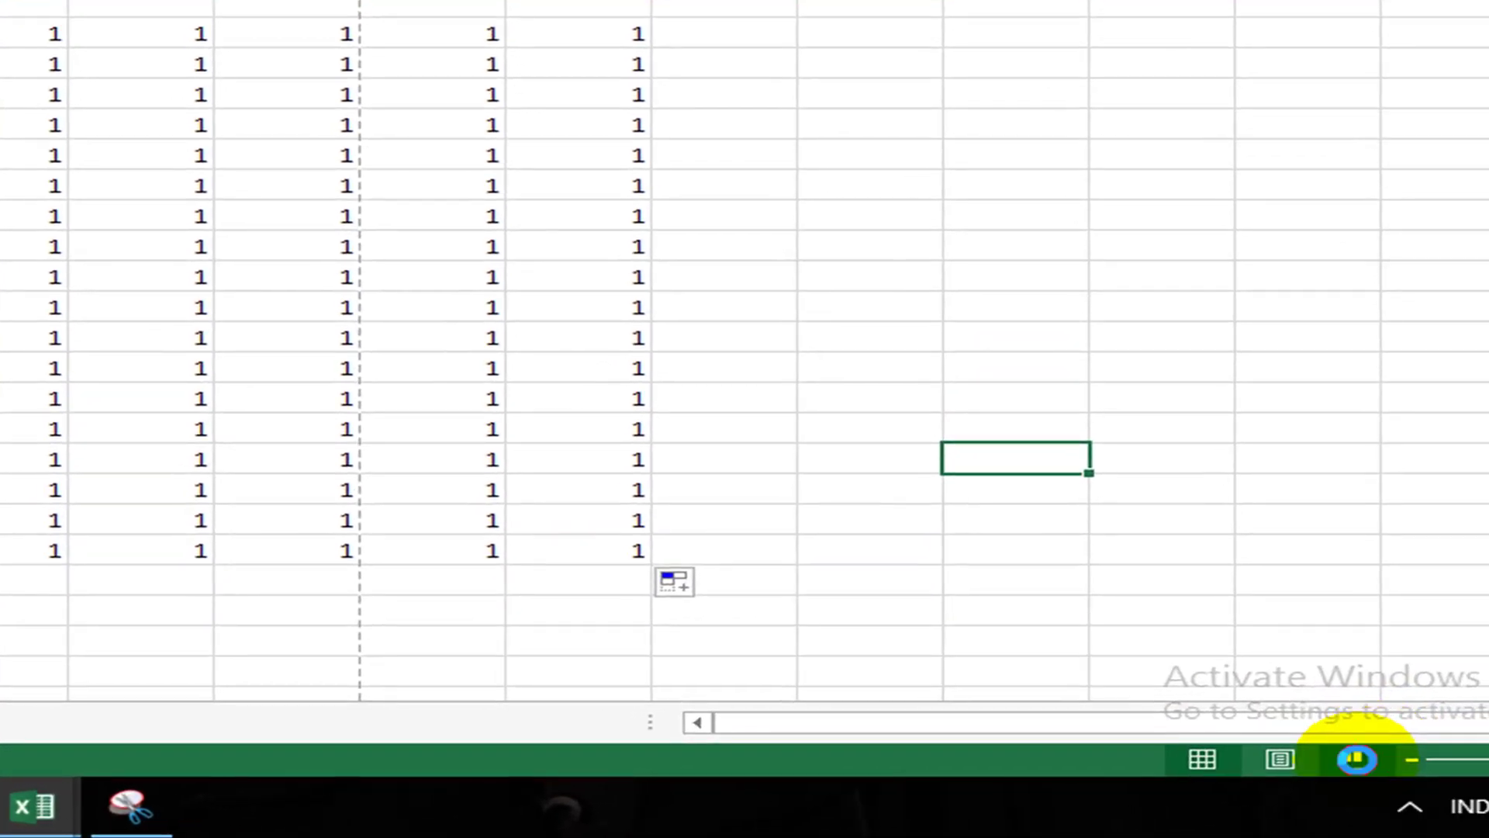
Step: Examine how the filled cells divide into pages in Page Break Preview, and return to Normal view
{"action": "left_click", "coordinate": [1356, 758]}
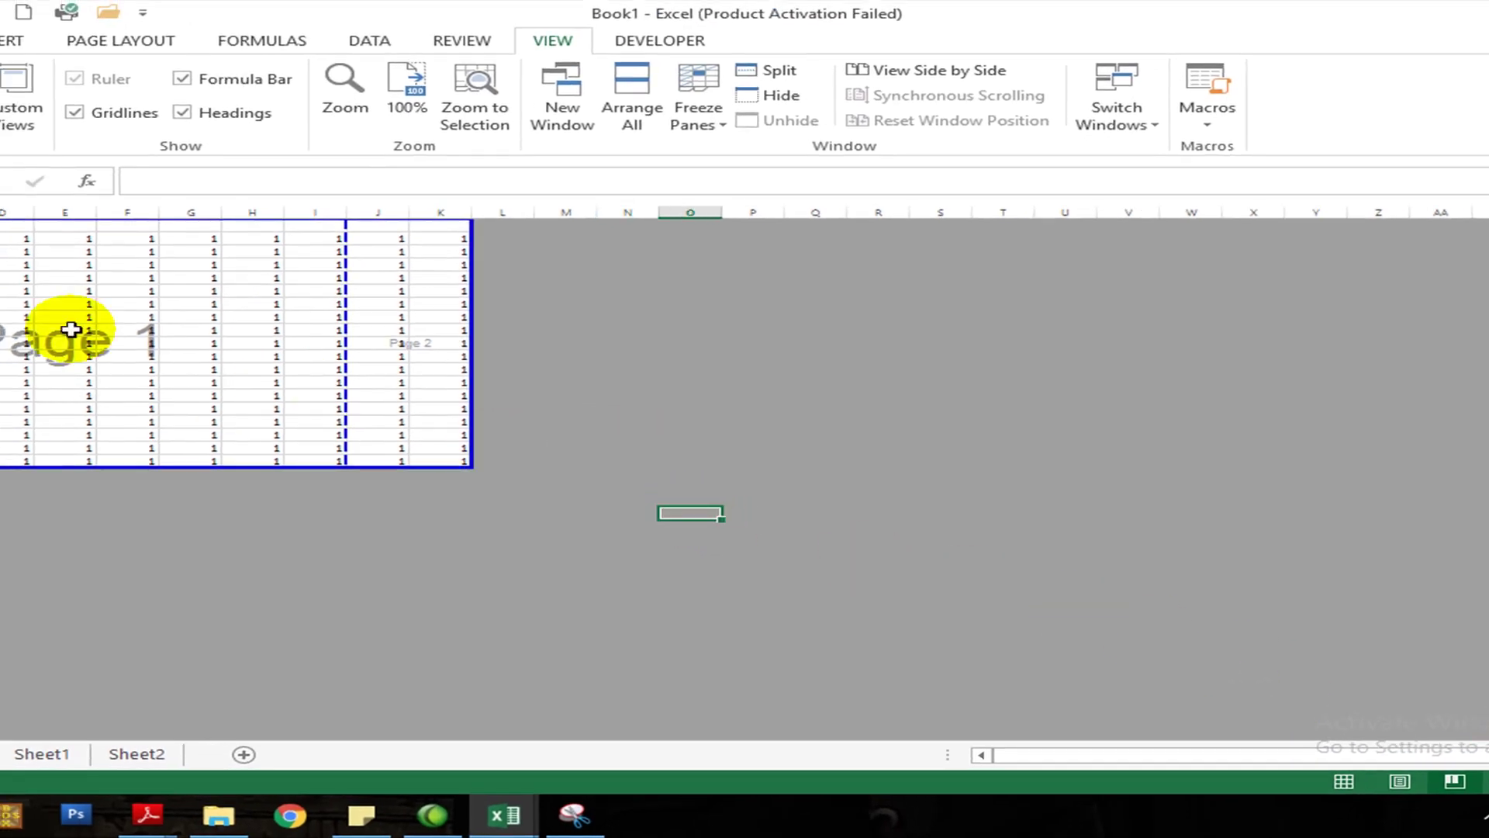
{"action": "left_click", "coordinate": [396, 342]}
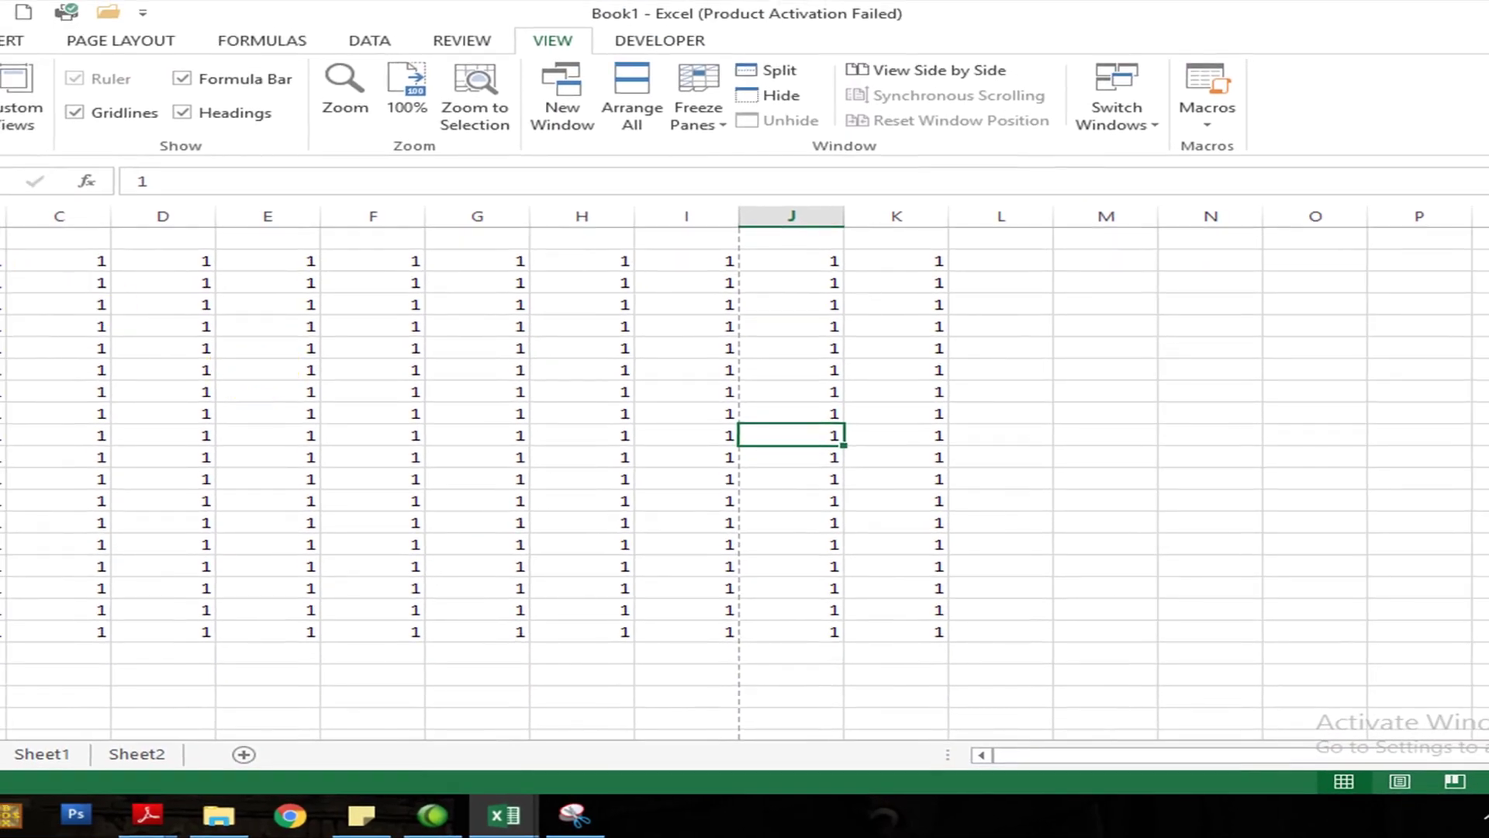
{"action": "left_click", "coordinate": [267, 457]}
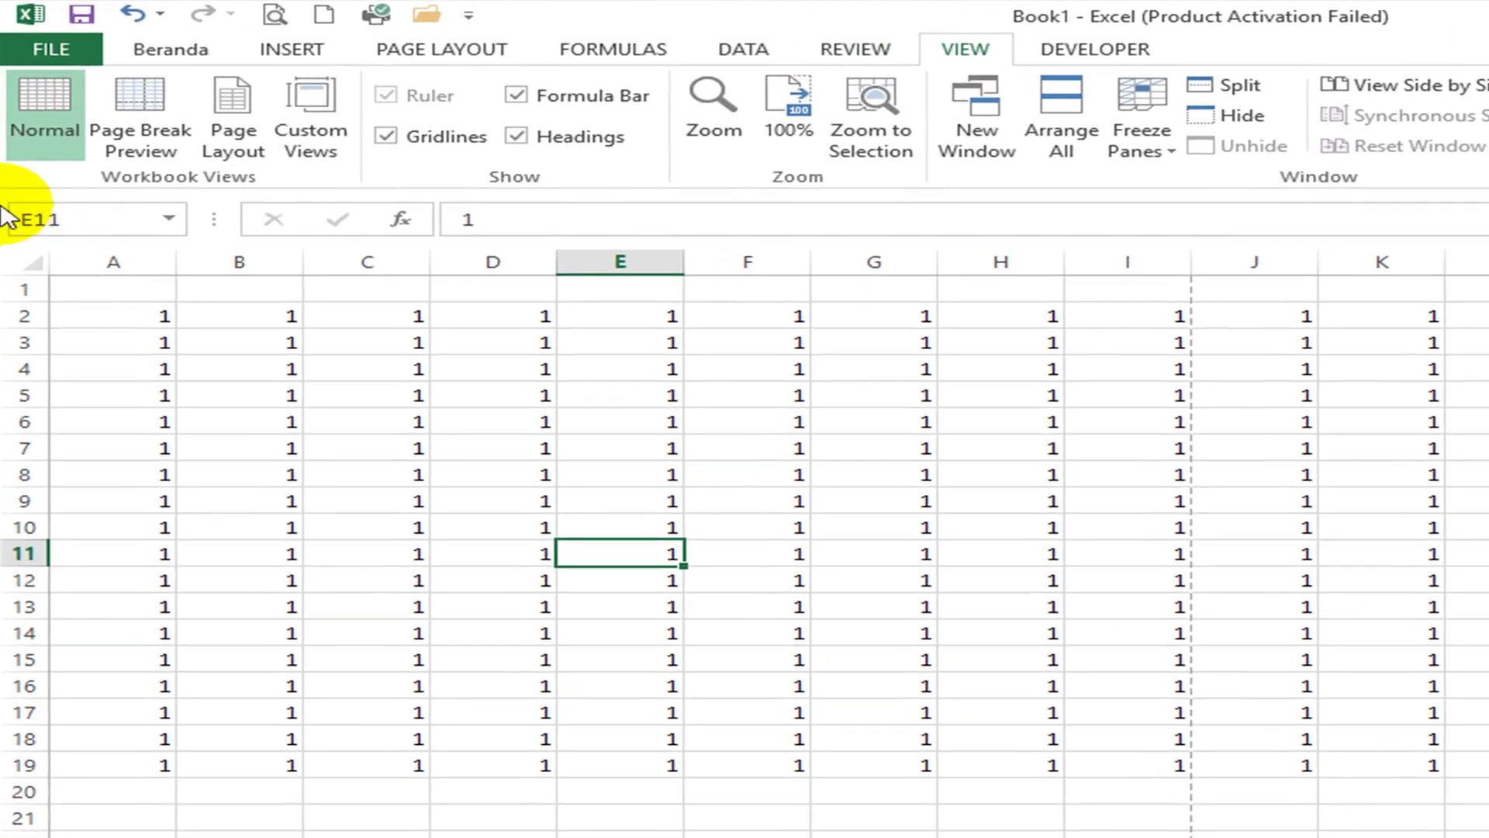
Step: Select the entire worksheet and delete all of its cell contents
{"action": "left_click", "coordinate": [17, 263]}
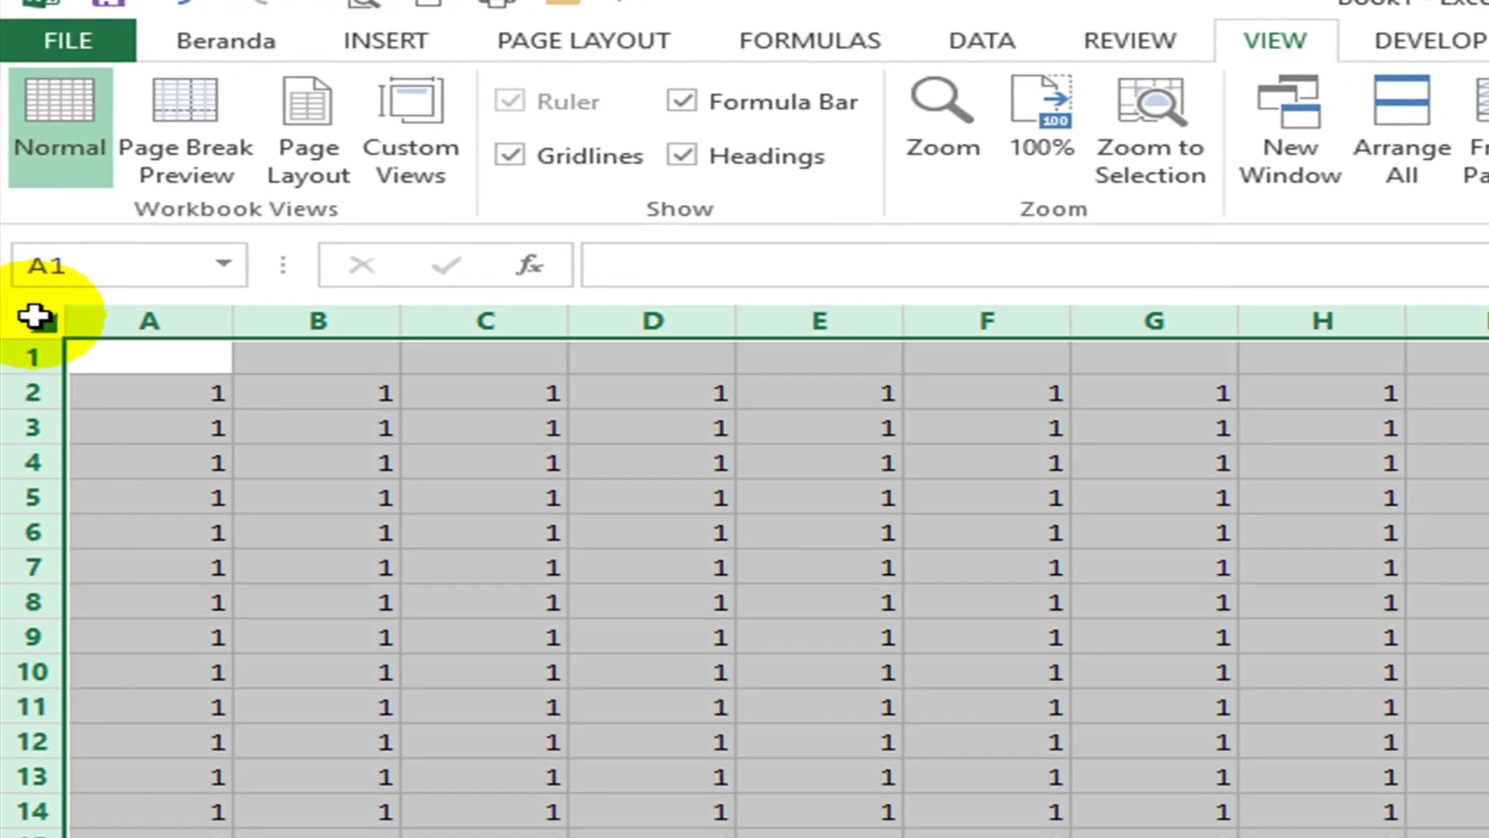
{"action": "key", "text": "Delete"}
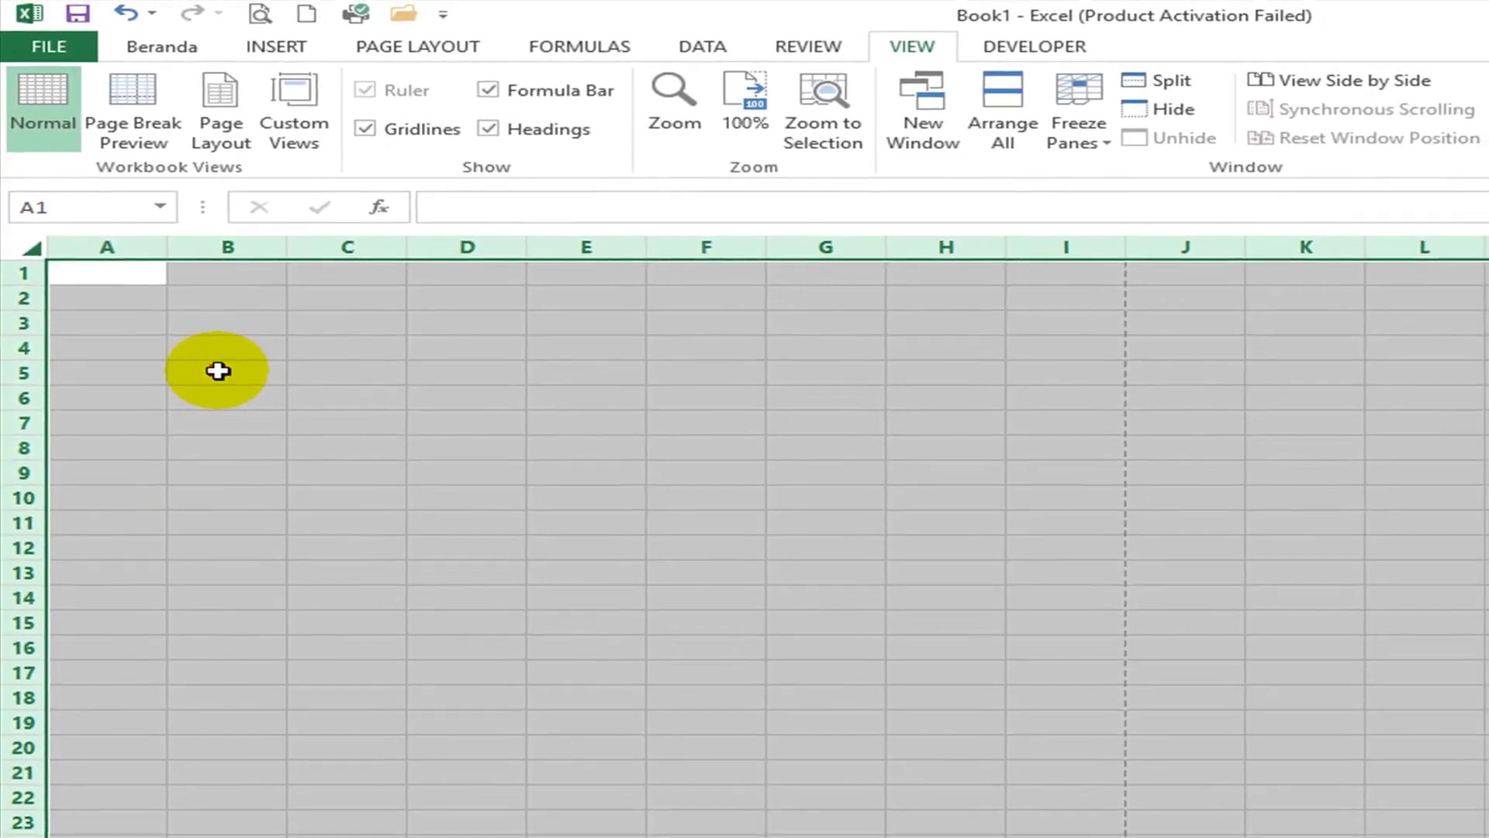
{"action": "left_click", "coordinate": [305, 491]}
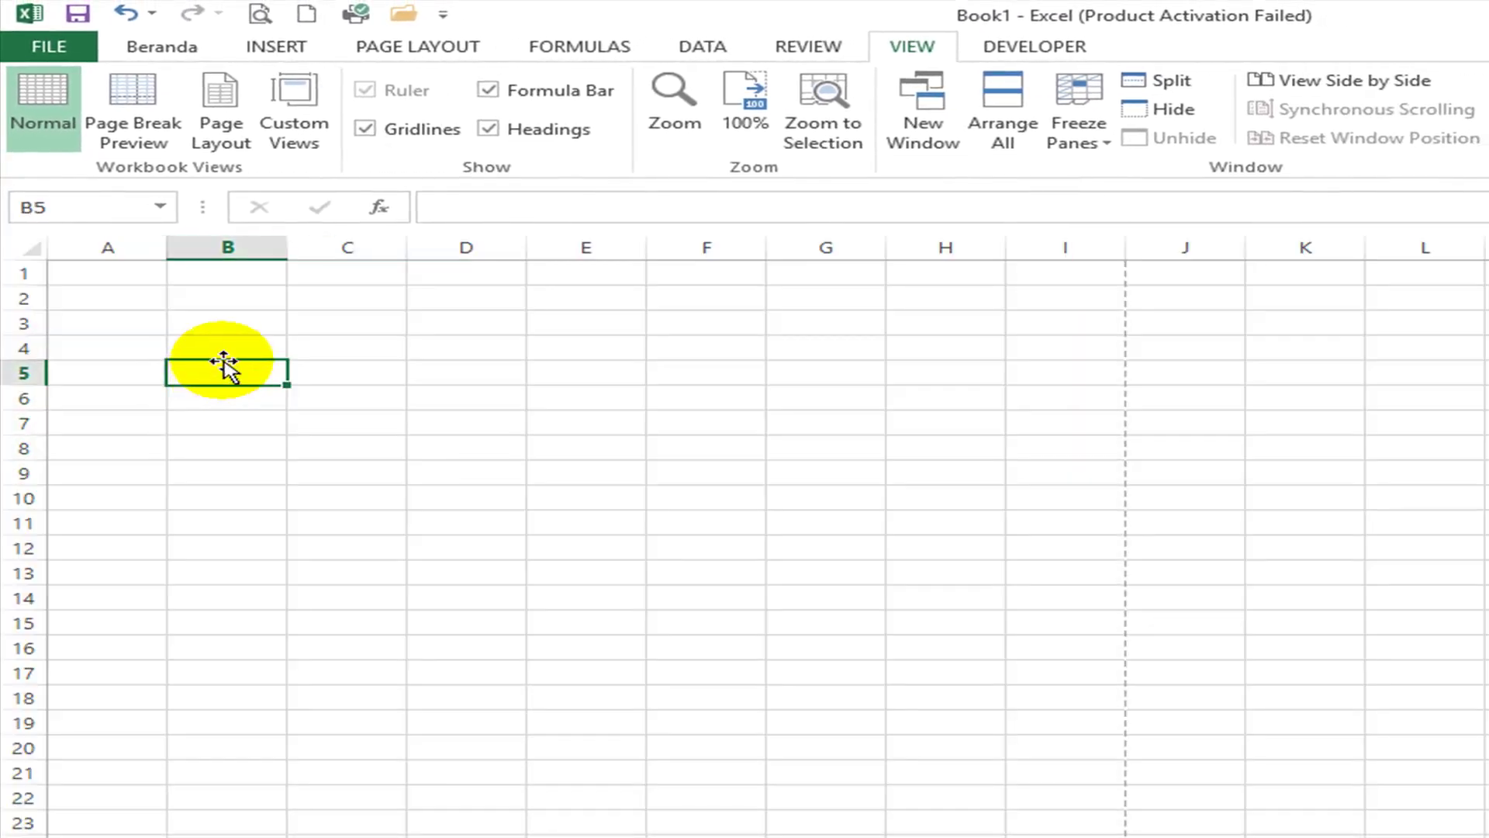
Step: Demonstrate selecting the range B4:L22 and the entire worksheet, and clear each selection
{"action": "left_click_drag", "start_coordinate": [223, 347], "coordinate": [1376, 784]}
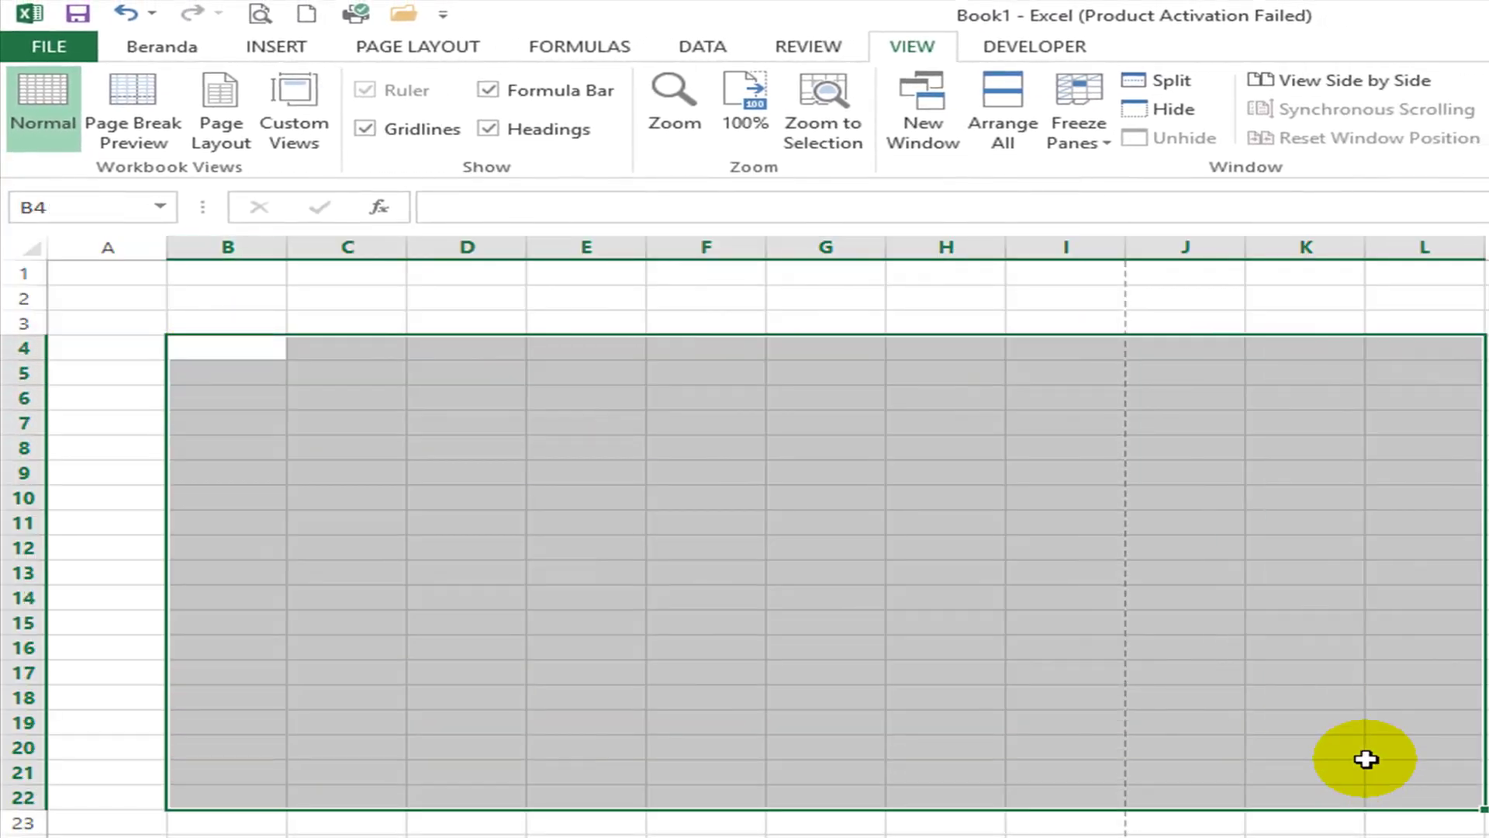
{"action": "left_click", "coordinate": [1157, 602]}
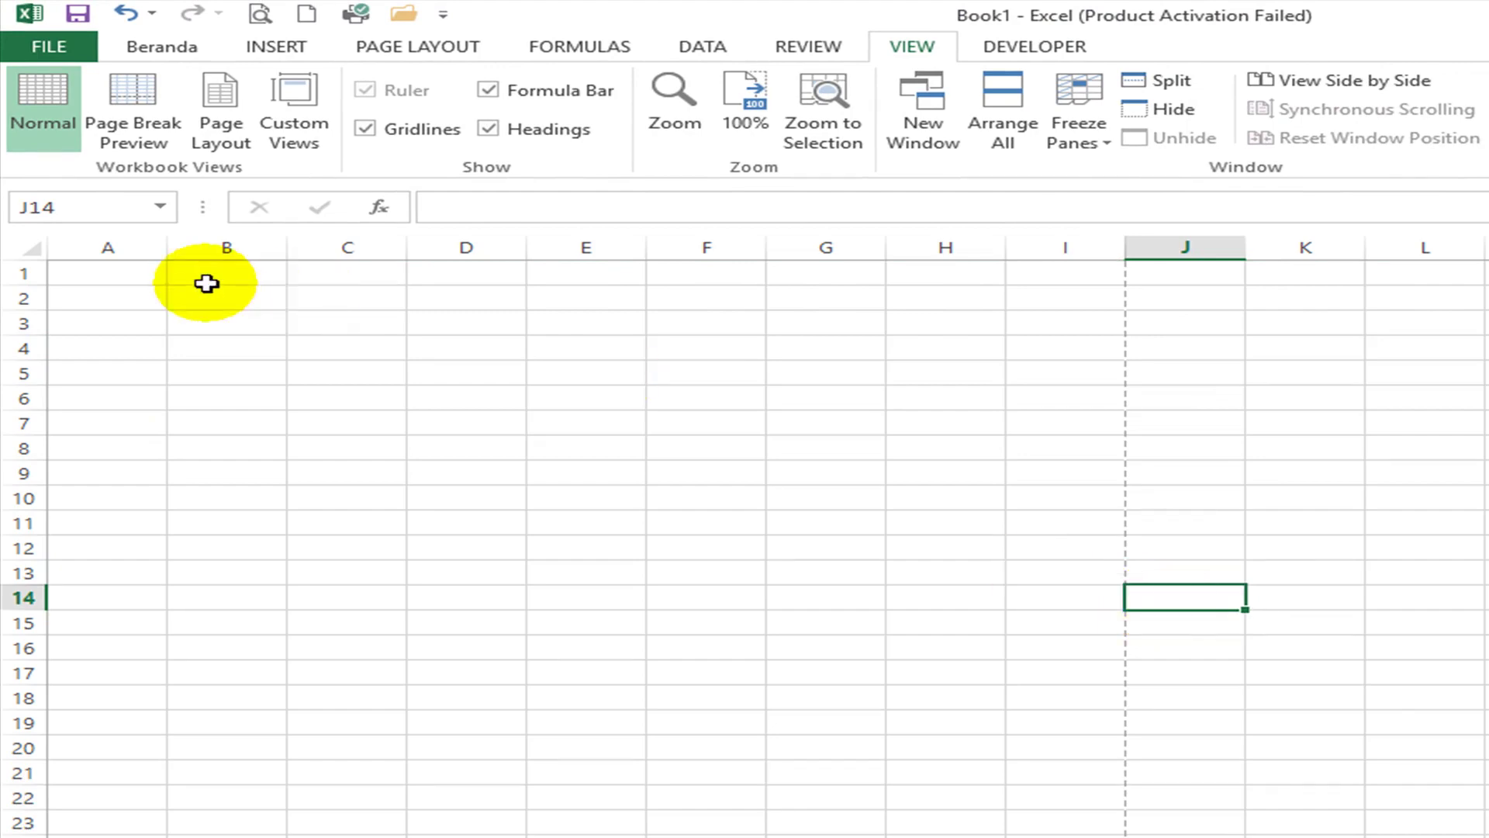
{"action": "left_click", "coordinate": [13, 244]}
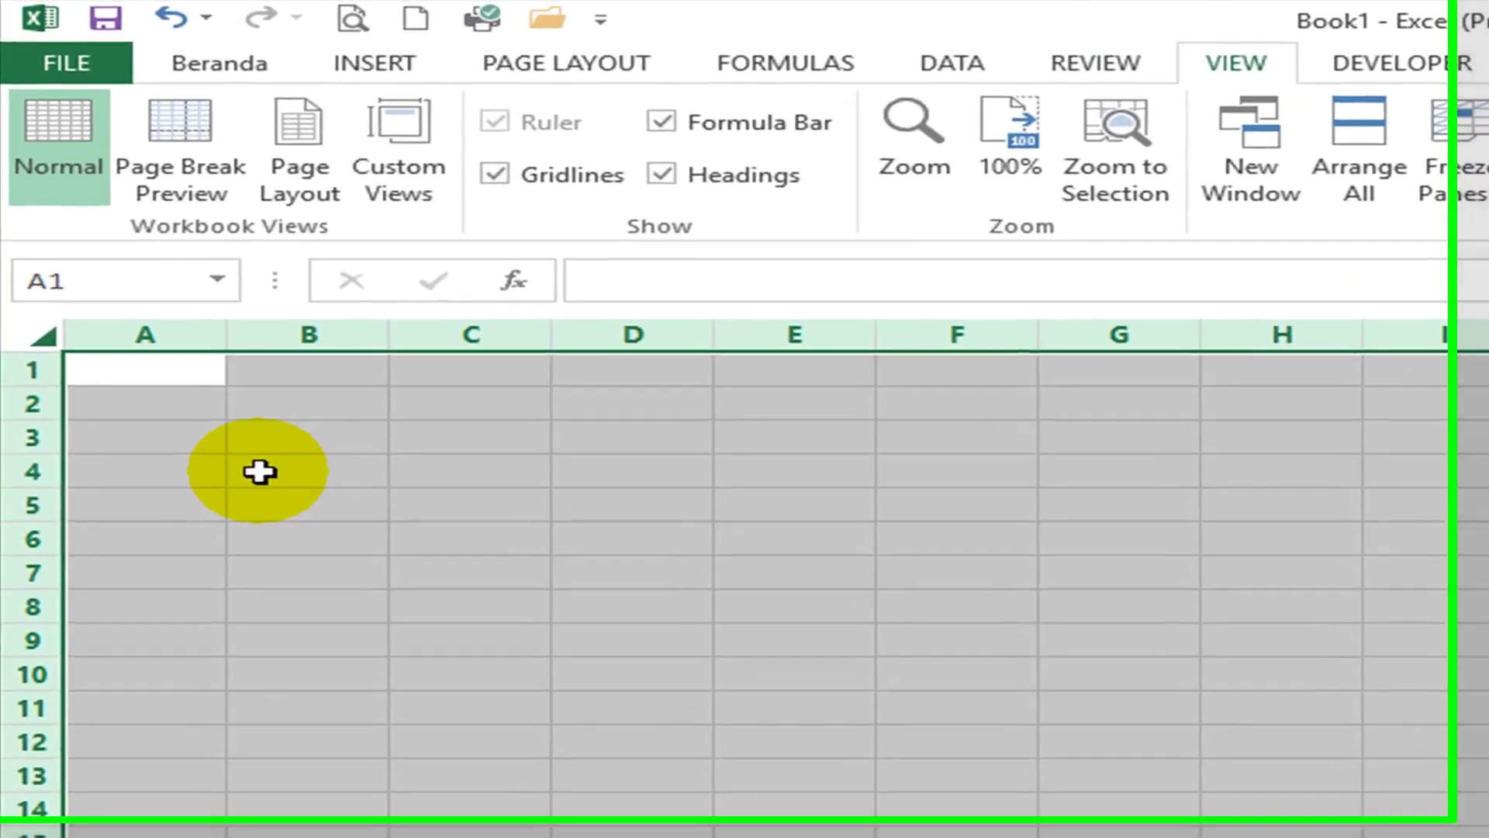
{"action": "left_click", "coordinate": [341, 372]}
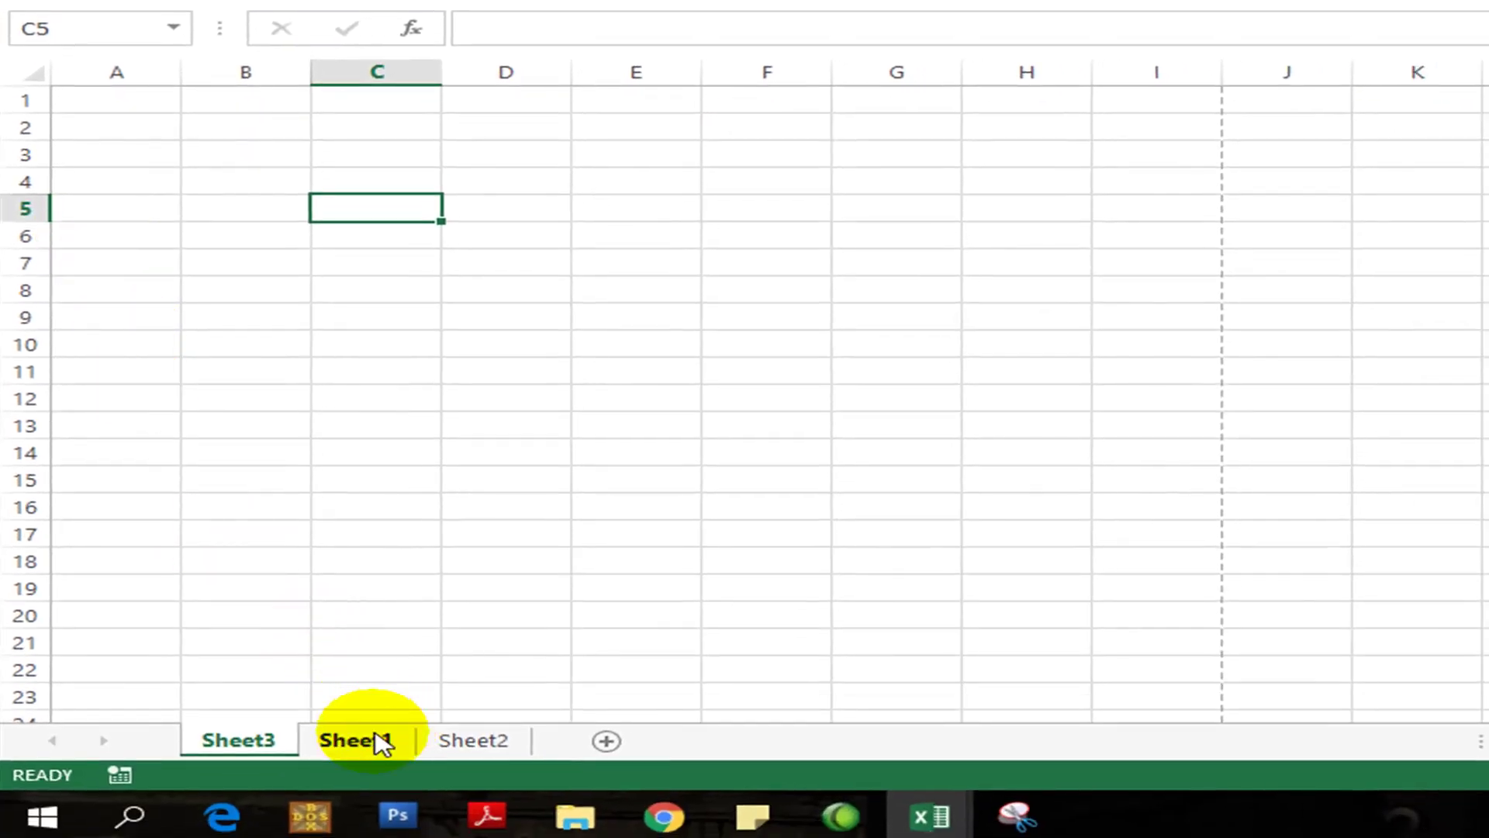
Step: Go back and forth through Sheet1, Sheet2 and Sheet3, ending on Sheet3
{"action": "left_click", "coordinate": [360, 746]}
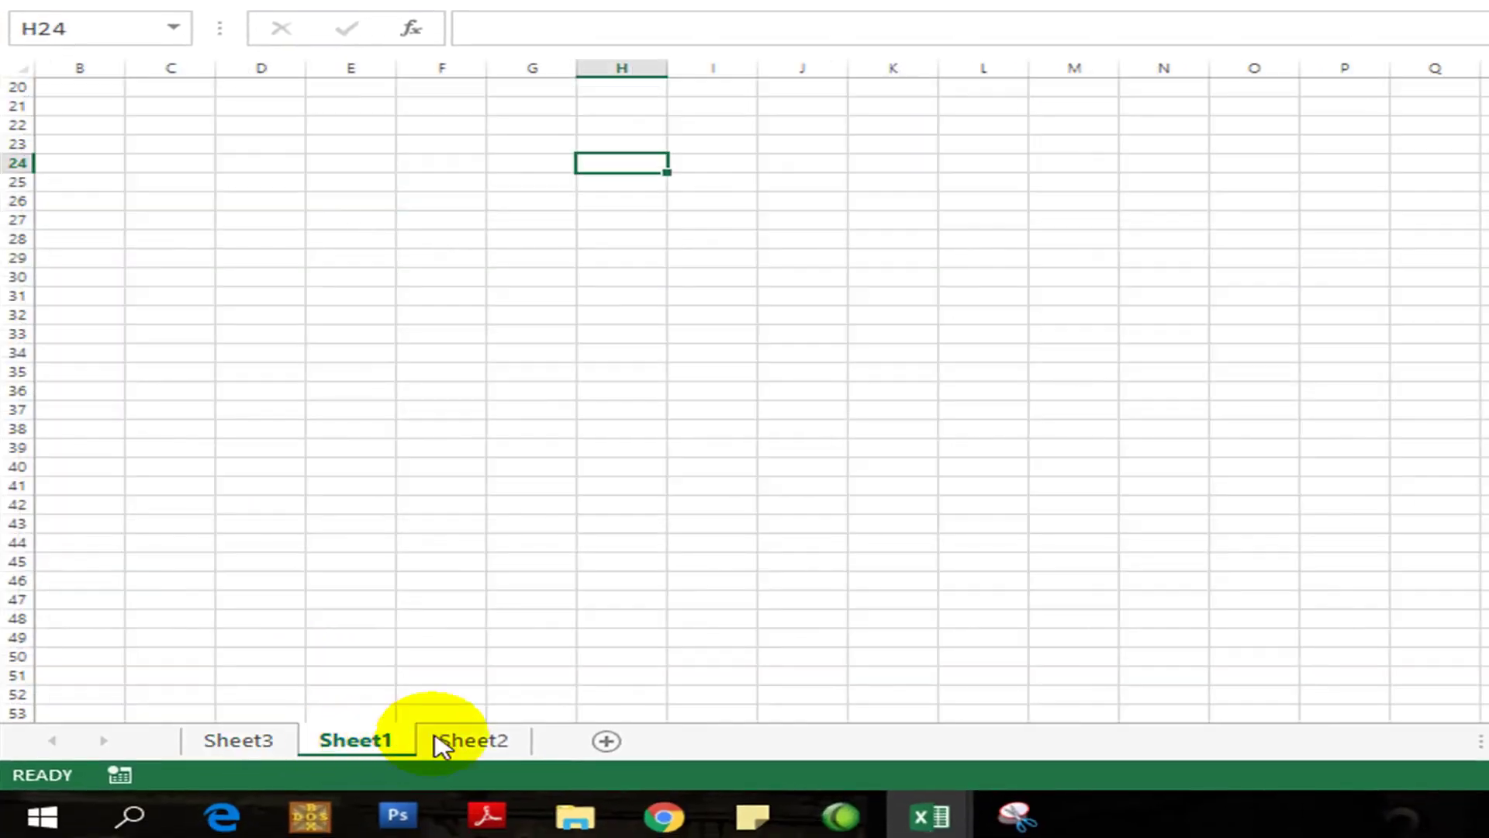
{"action": "left_click", "coordinate": [464, 738]}
{"action": "left_click", "coordinate": [372, 745]}
{"action": "left_click", "coordinate": [237, 742]}
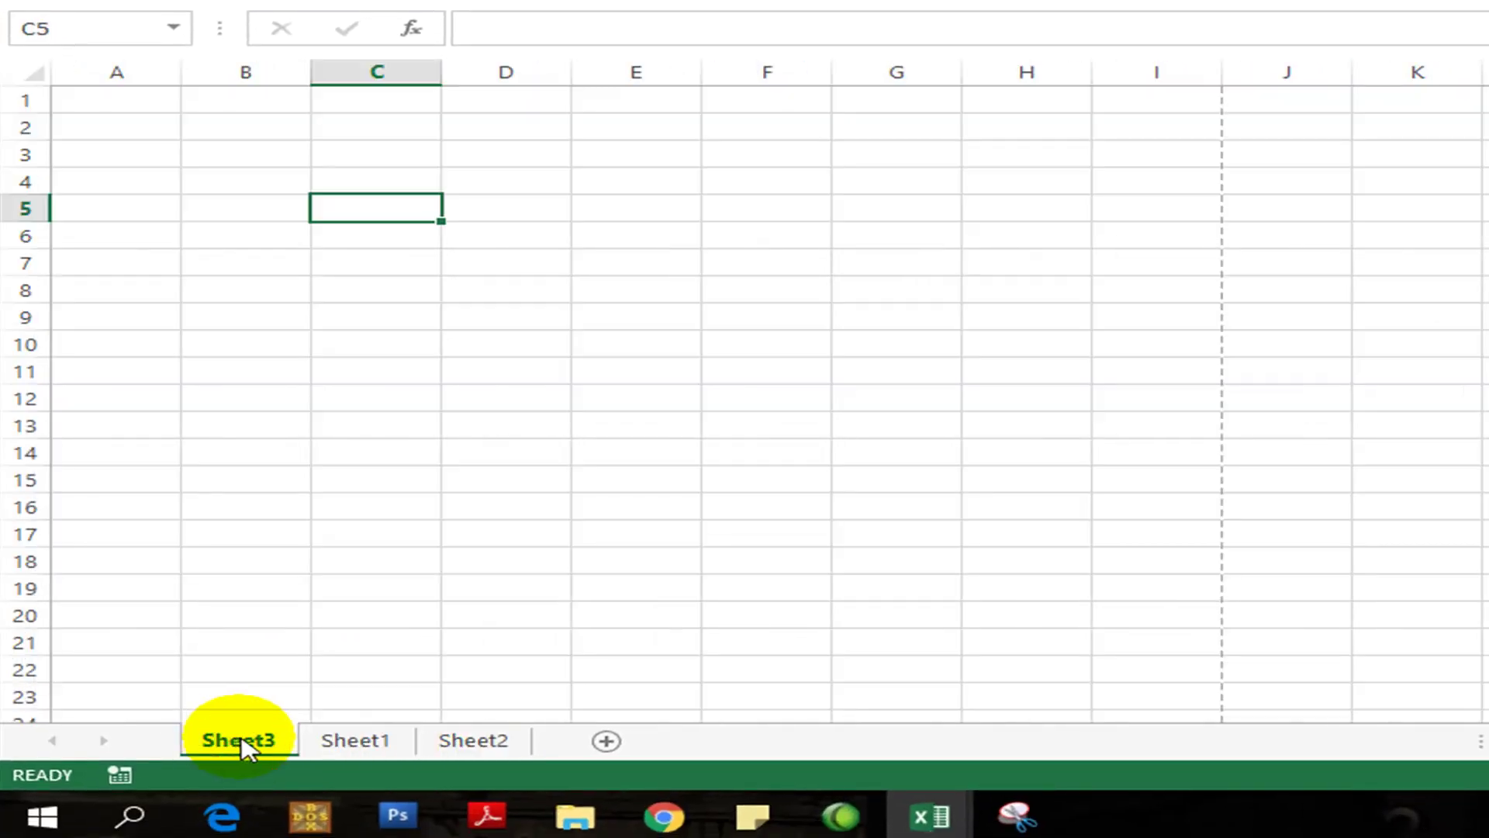
{"action": "left_click", "coordinate": [386, 738]}
{"action": "left_click", "coordinate": [468, 741]}
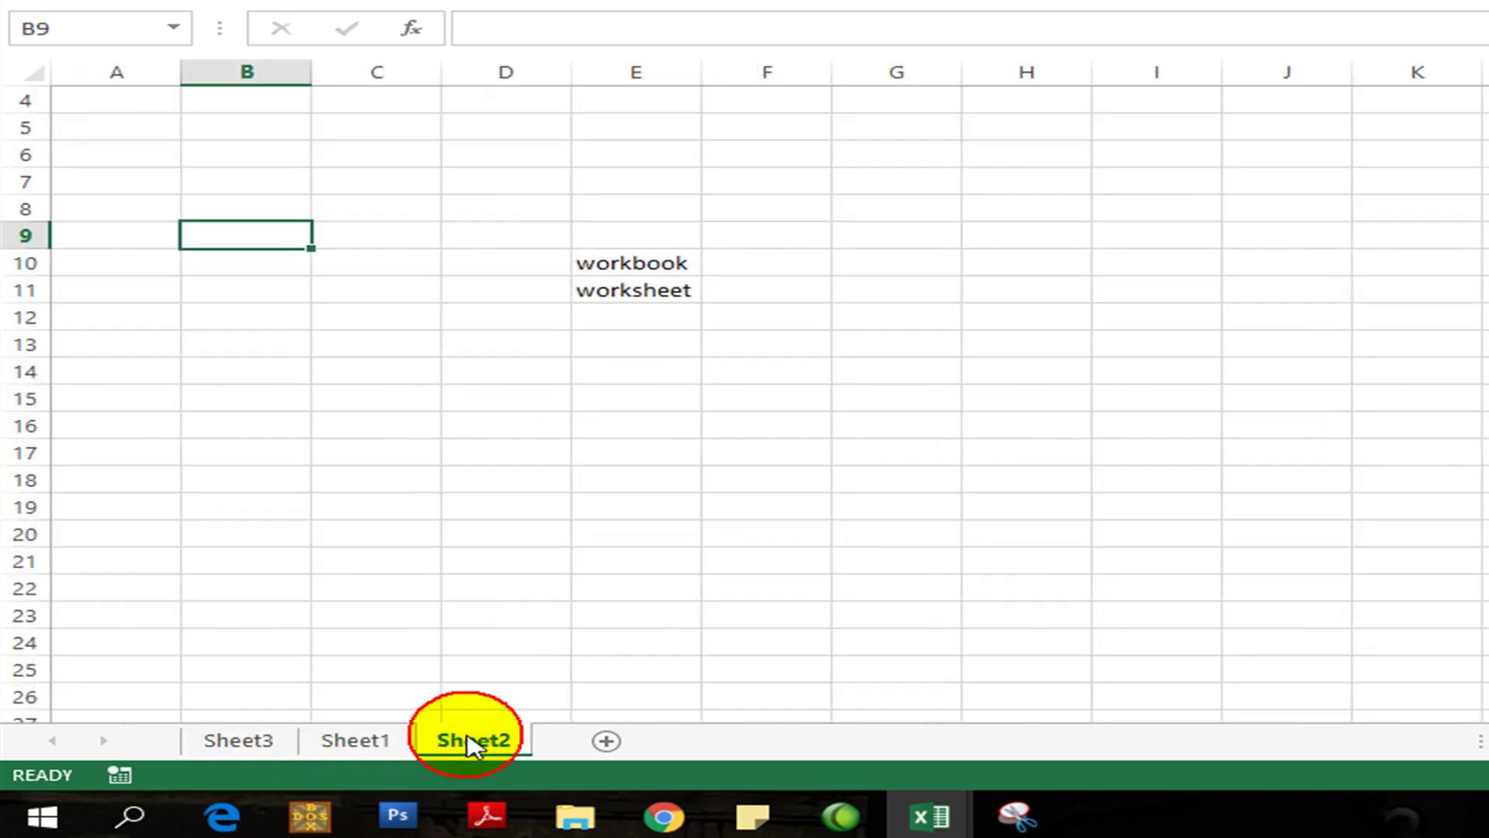
{"action": "left_click", "coordinate": [349, 744]}
{"action": "left_click", "coordinate": [268, 741]}
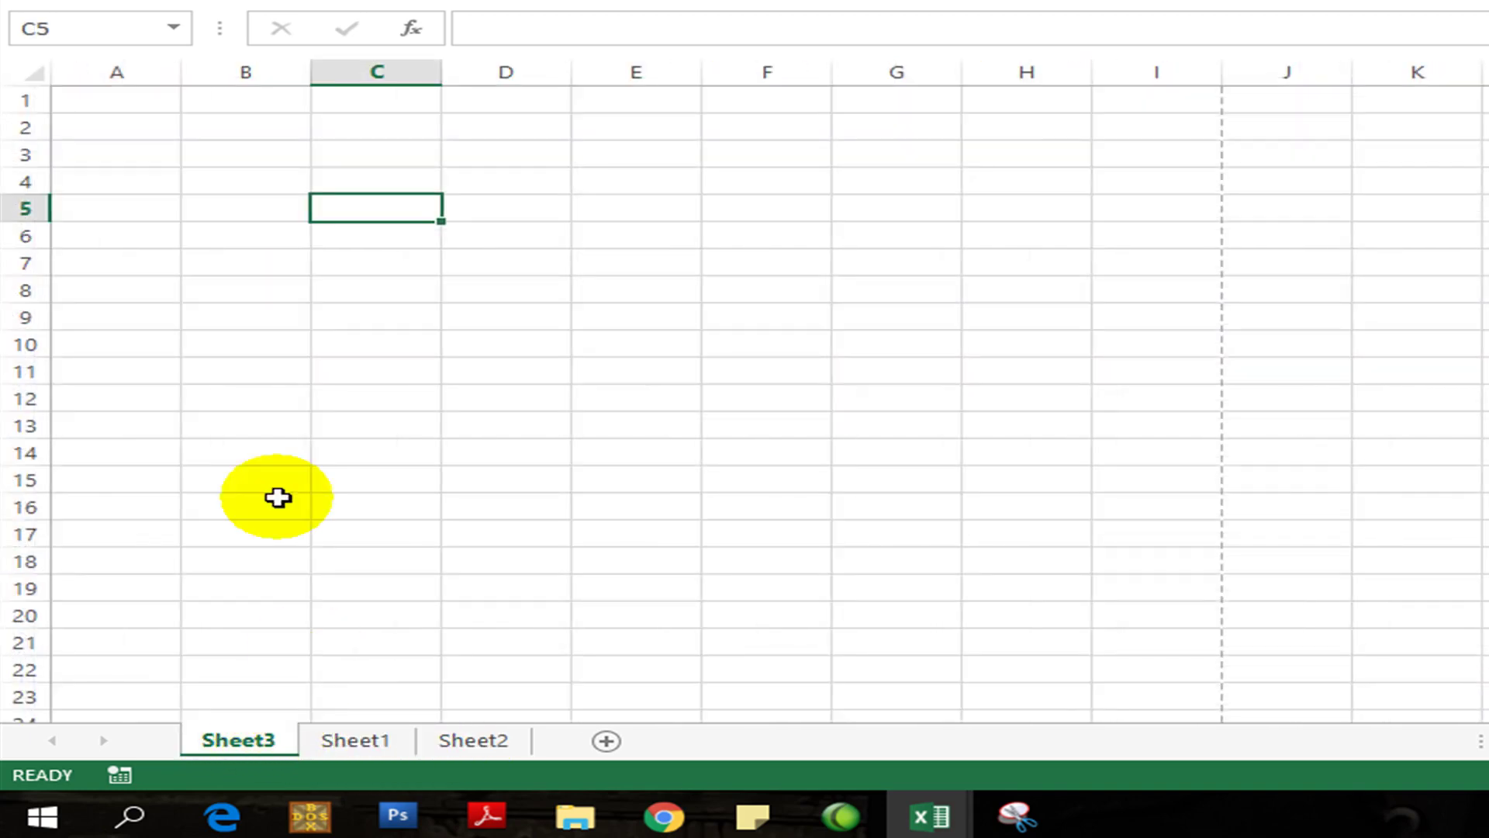
Step: Add a new worksheet after Sheet3, and arrange the sheets in the order Sheet1, Sheet2, Sheet3, Sheet4
{"action": "left_click", "coordinate": [611, 743]}
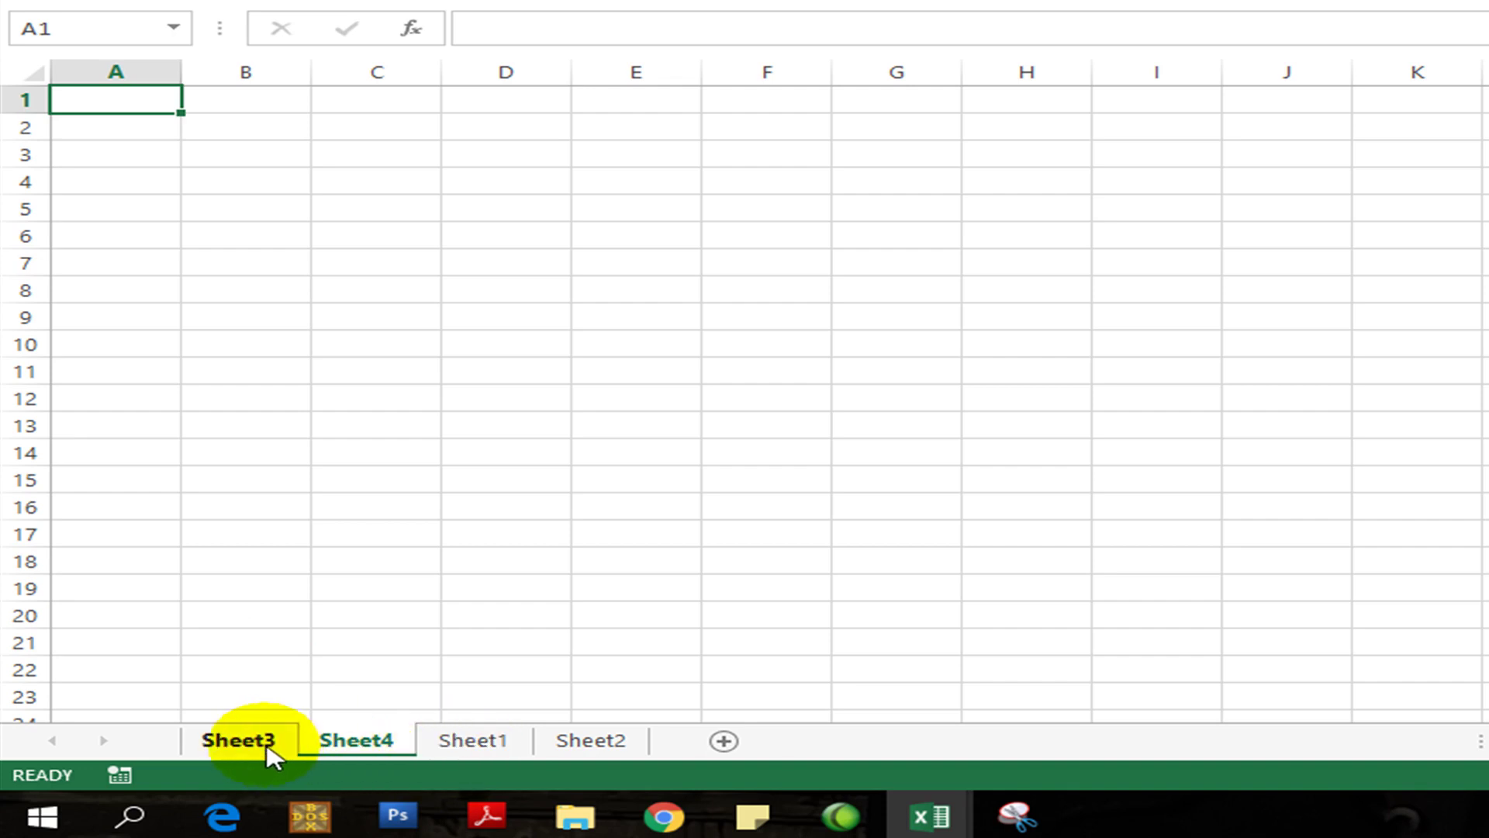
{"action": "left_click", "coordinate": [489, 743]}
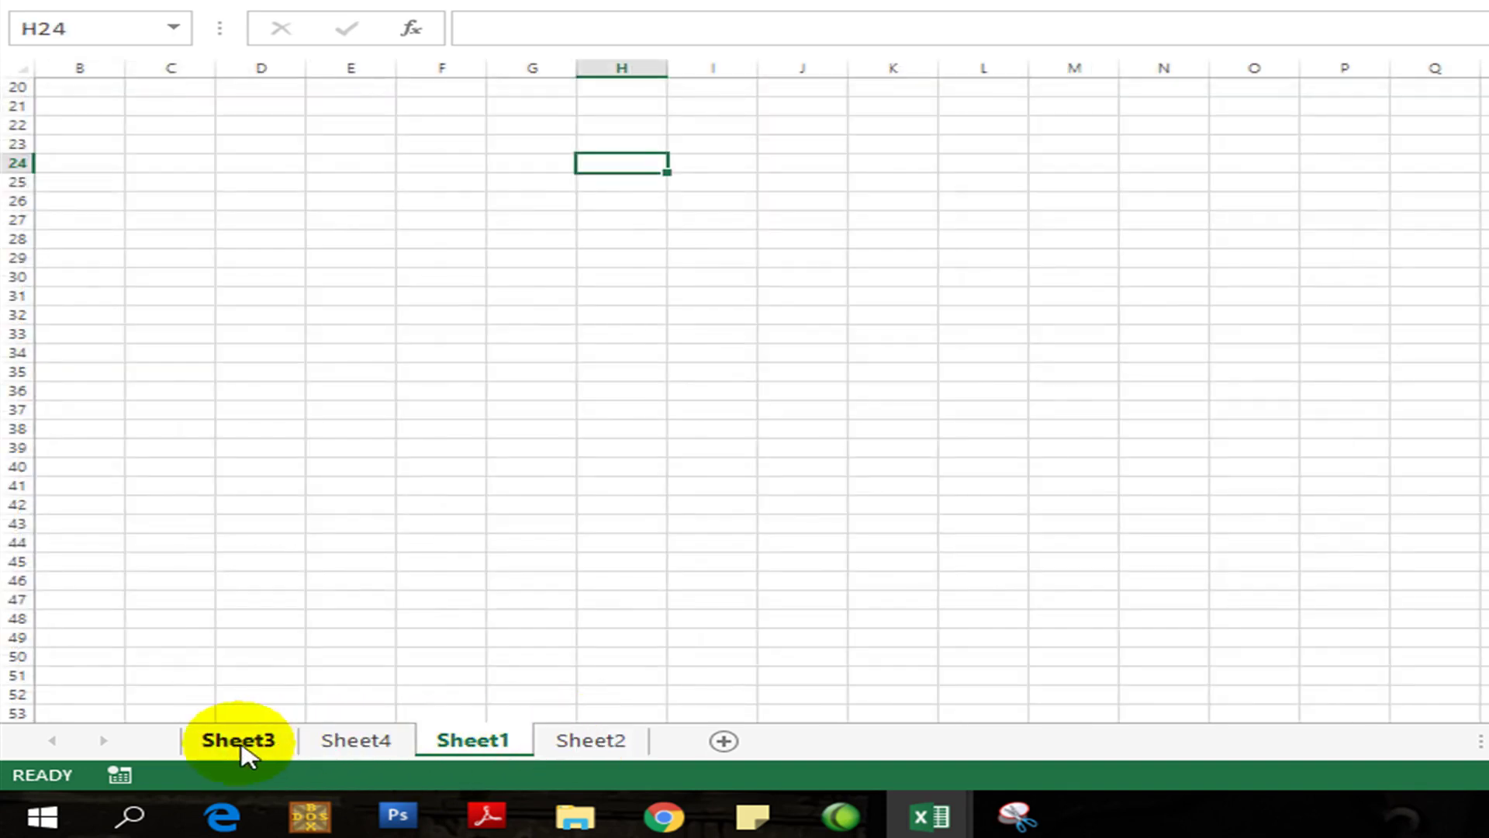
{"action": "left_click", "coordinate": [378, 745]}
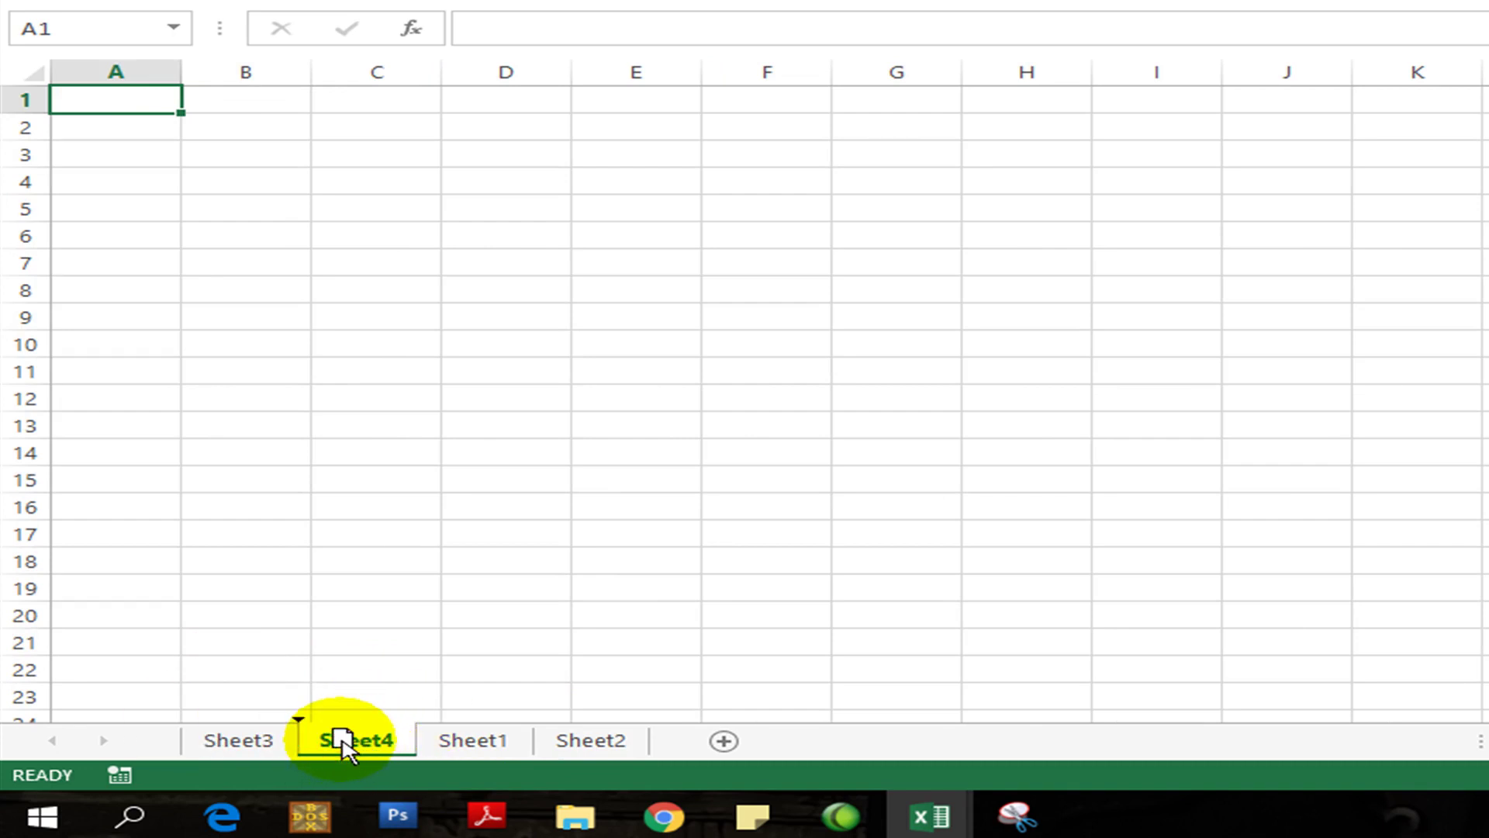
{"action": "left_click_drag", "start_coordinate": [342, 746], "coordinate": [667, 747]}
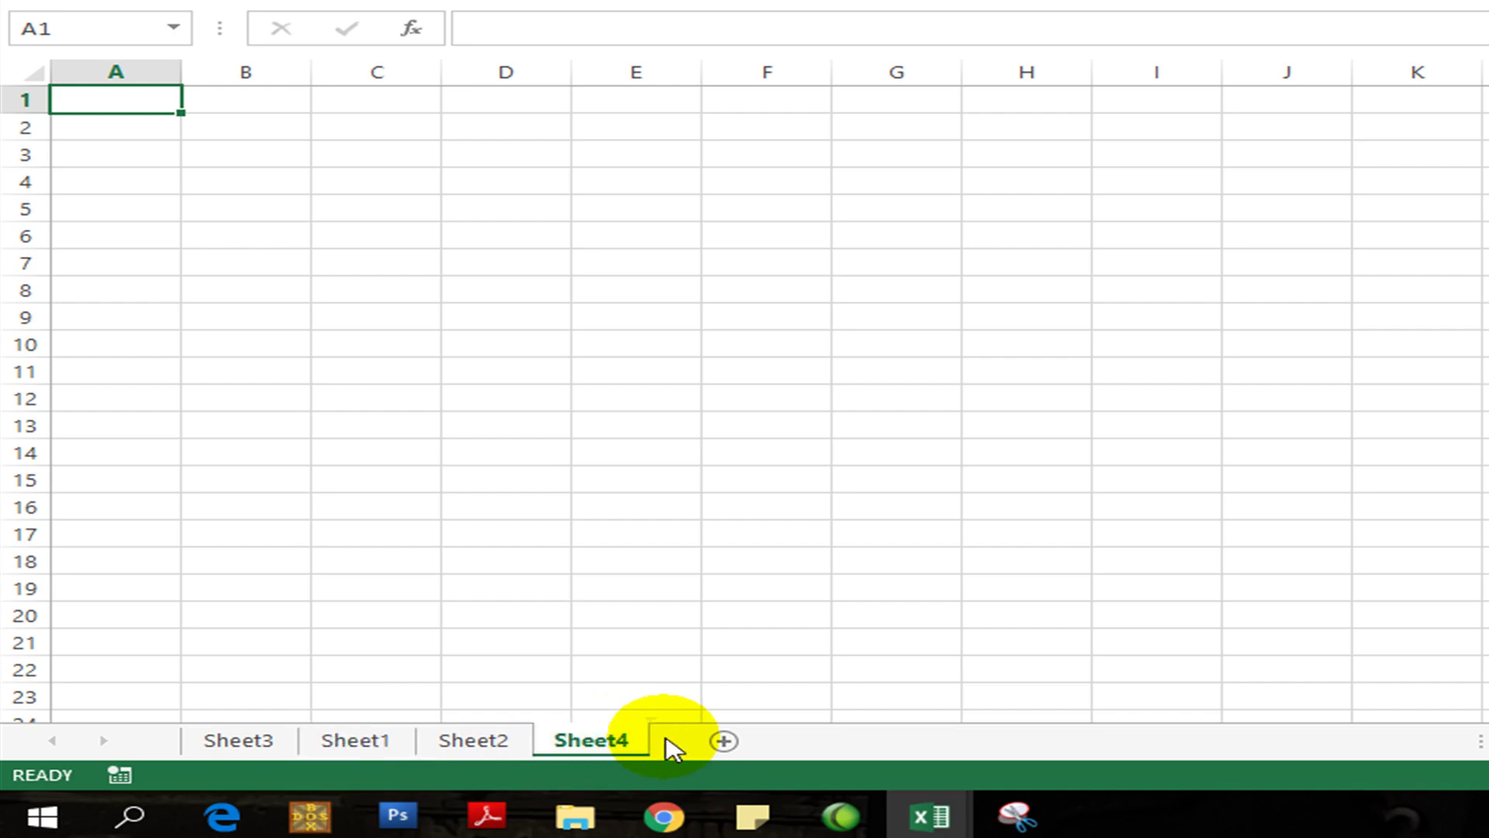
{"action": "left_click", "coordinate": [233, 746]}
{"action": "left_click_drag", "start_coordinate": [231, 749], "coordinate": [555, 751]}
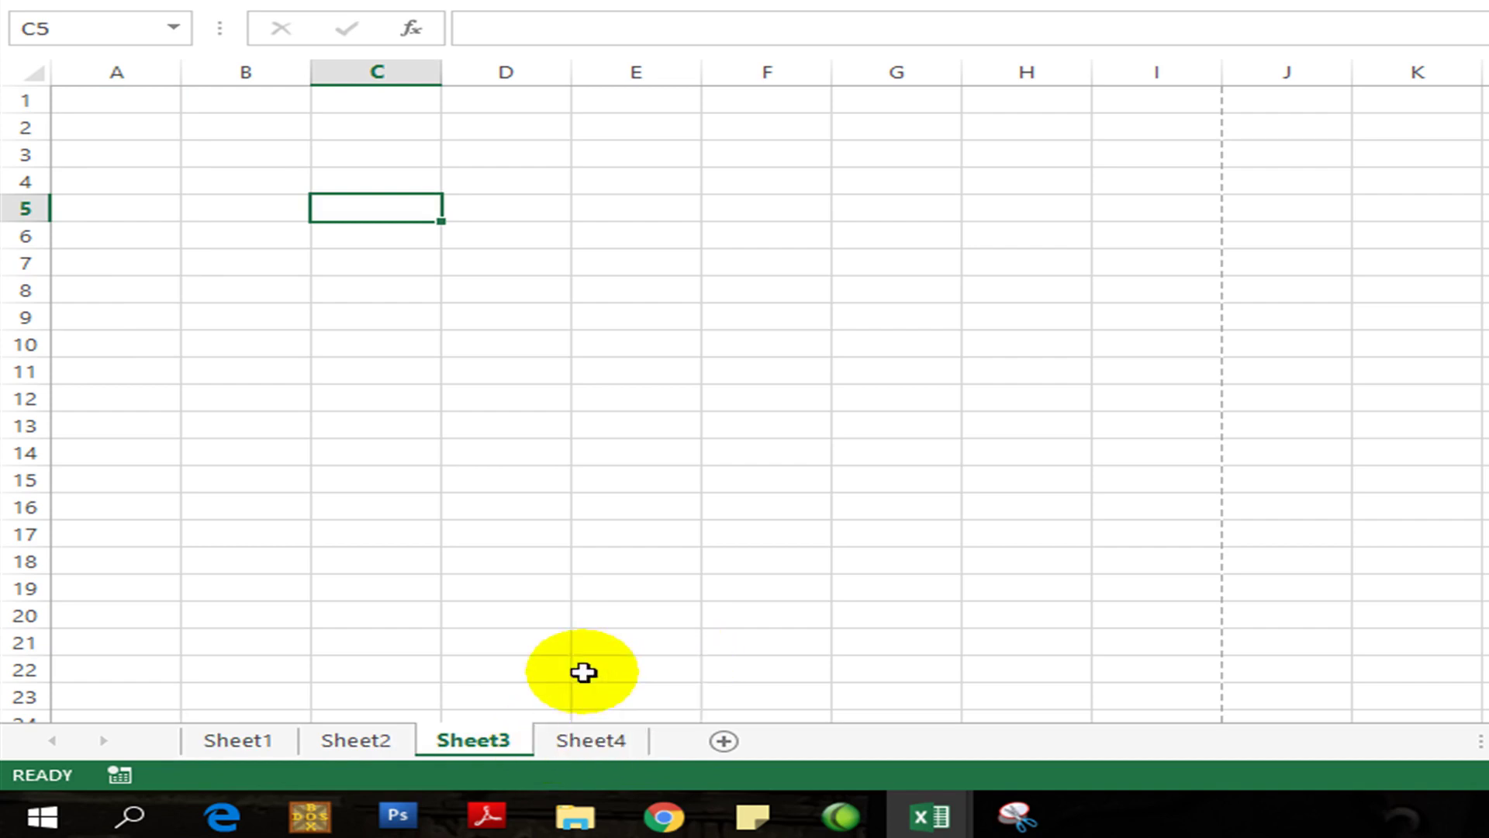
Step: View the four reordered worksheets in turn and return to Sheet1
{"action": "left_click", "coordinate": [370, 746]}
{"action": "left_click", "coordinate": [286, 740]}
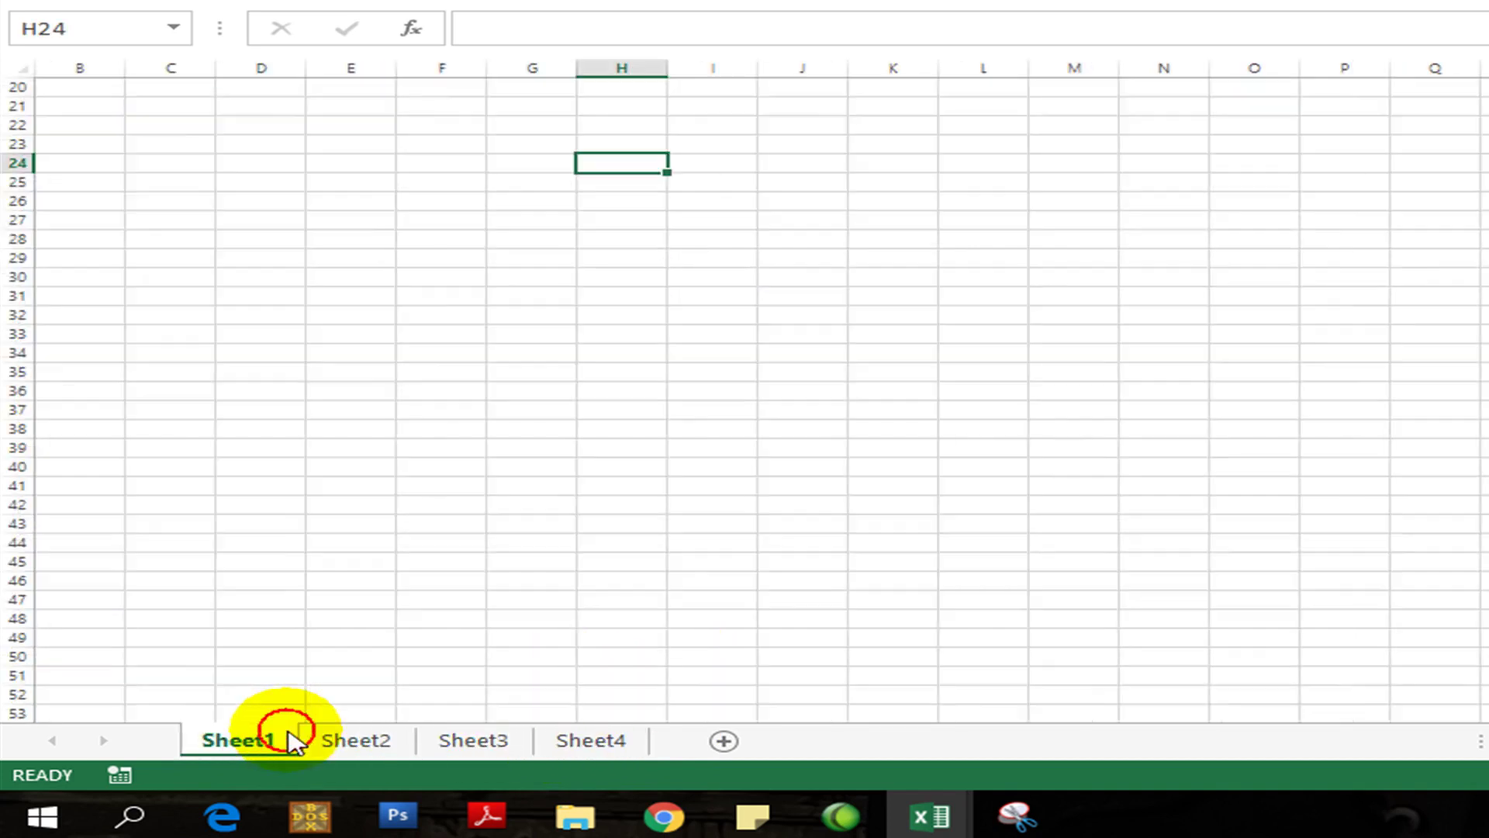
{"action": "left_click", "coordinate": [355, 746]}
{"action": "left_click", "coordinate": [469, 741]}
{"action": "left_click", "coordinate": [583, 740]}
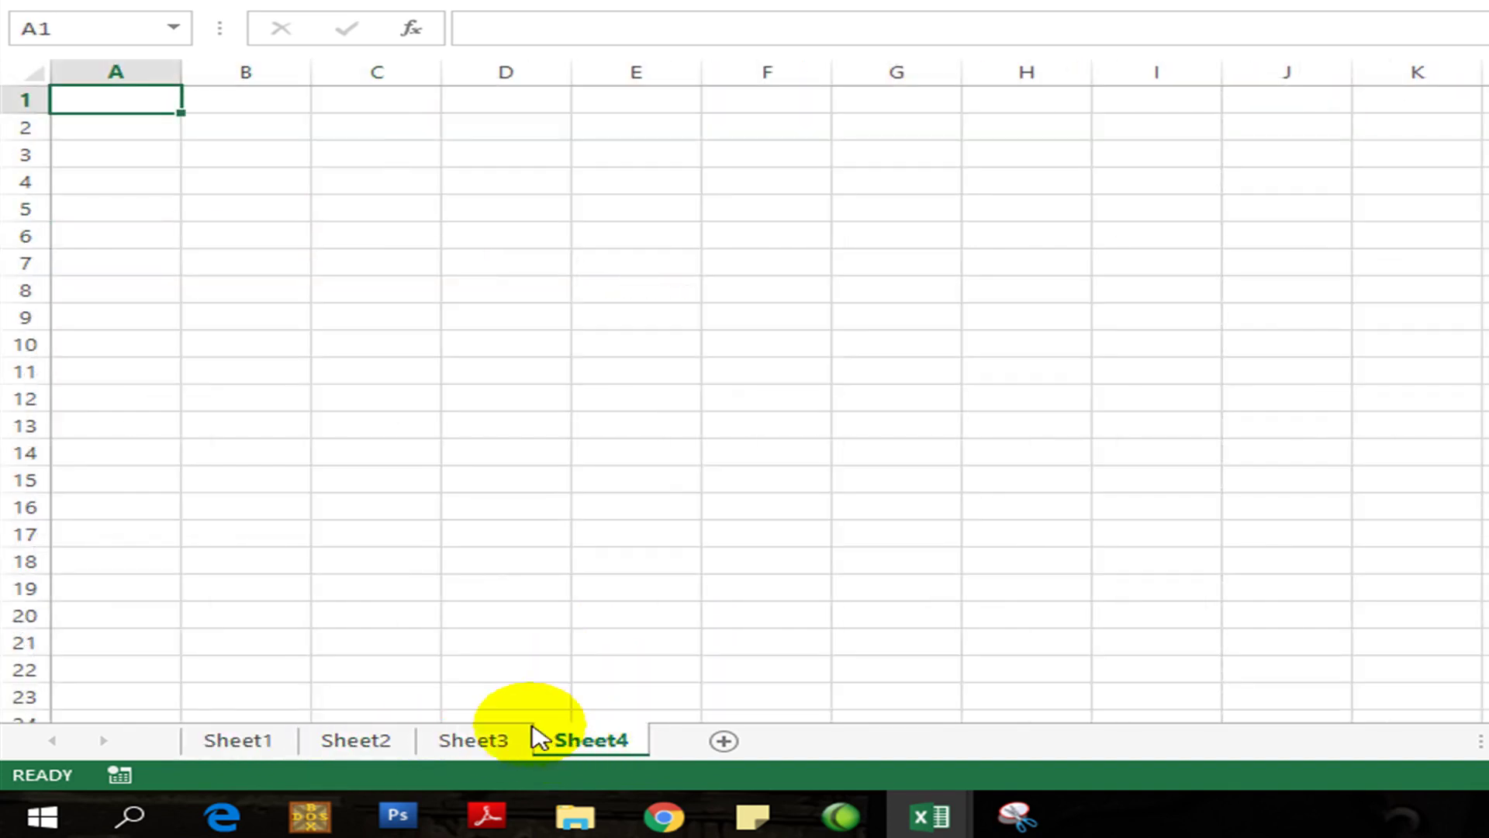
{"action": "left_click", "coordinate": [280, 743]}
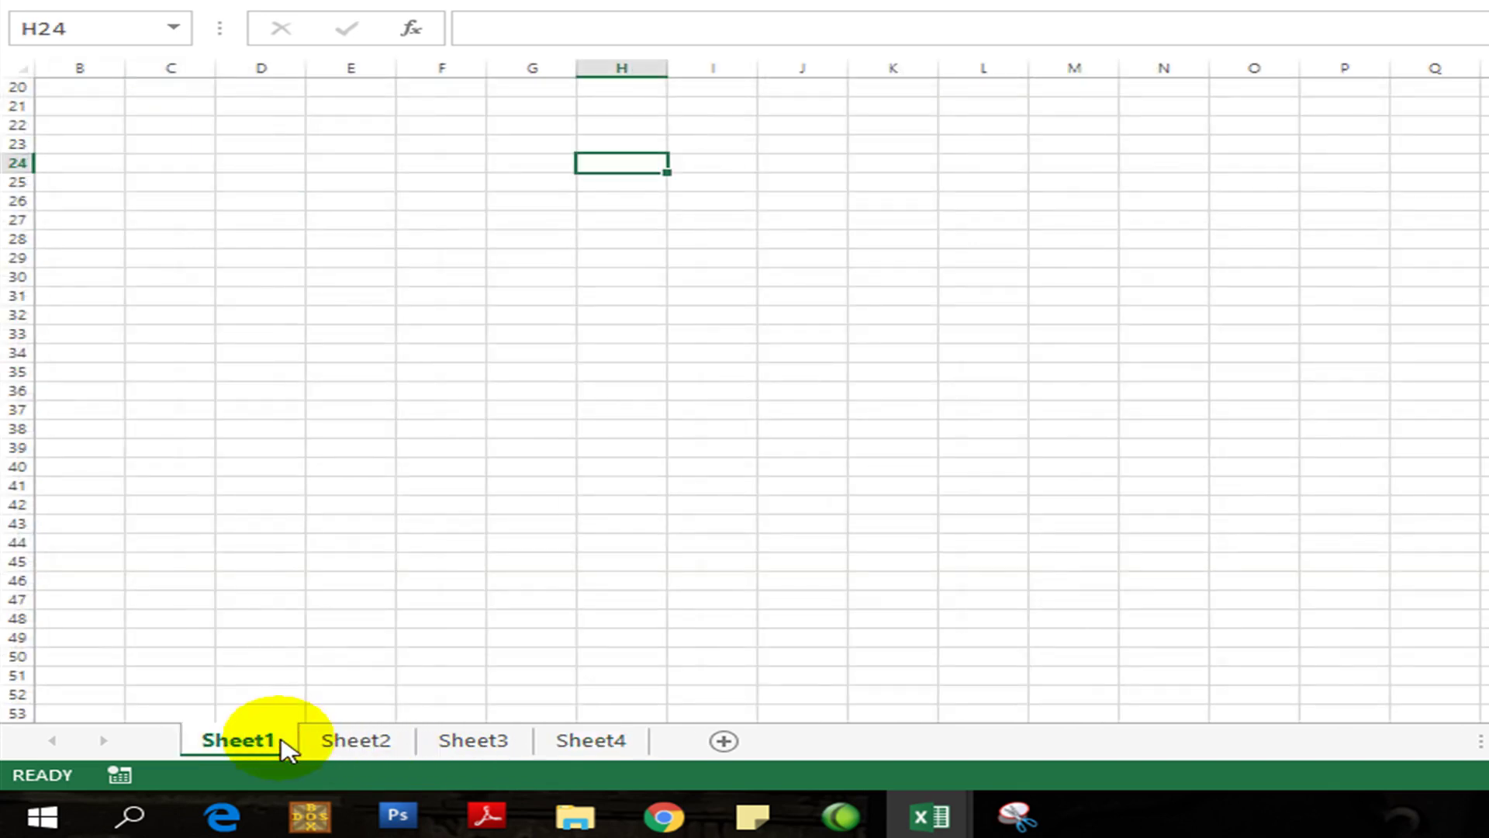
Step: Rename Sheet1 as mhs
{"action": "right_click", "coordinate": [259, 748]}
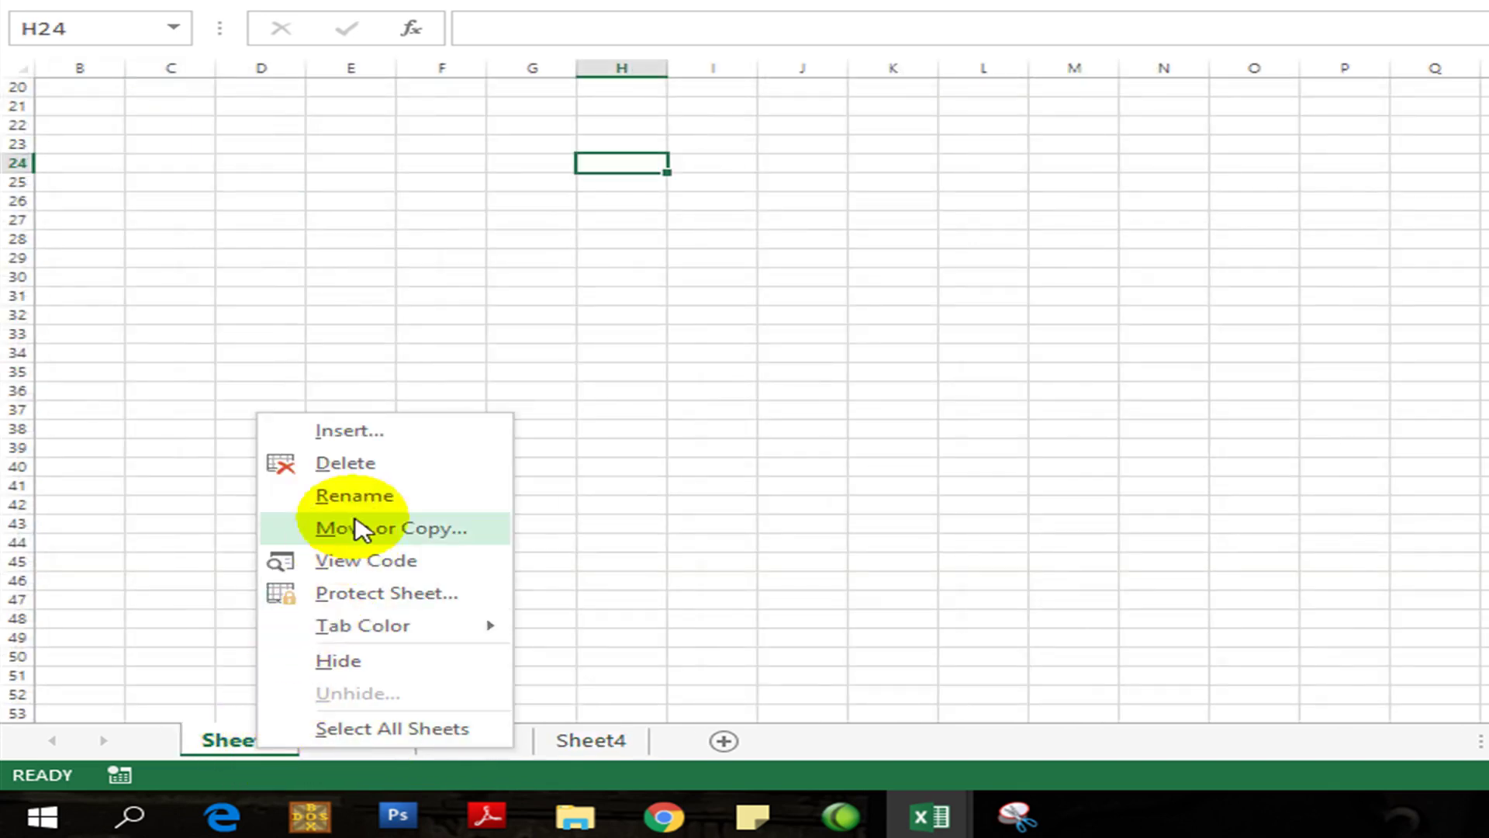
{"action": "left_click", "coordinate": [361, 497]}
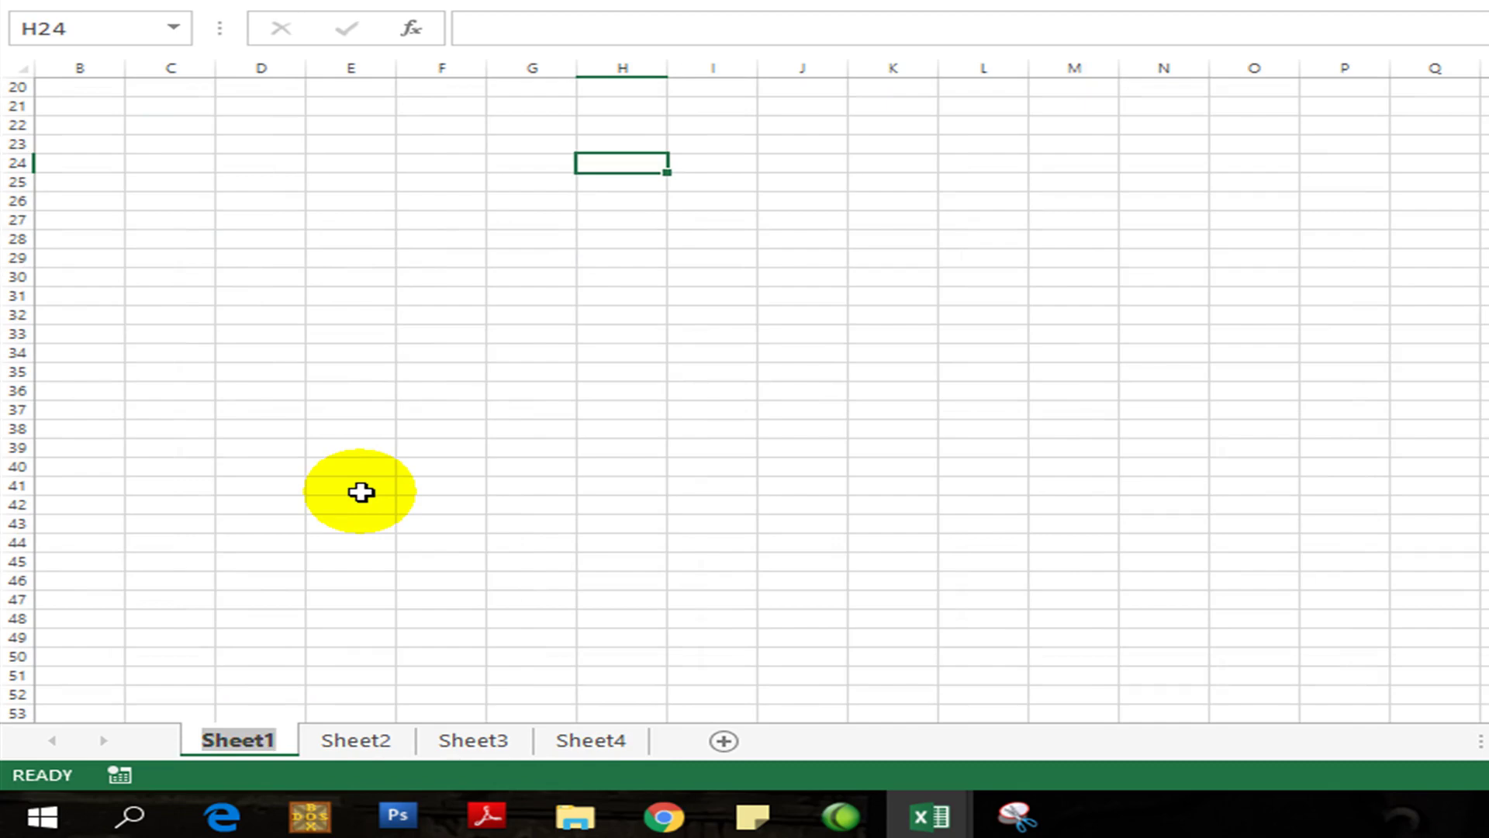
{"action": "type", "text": "mhs"}
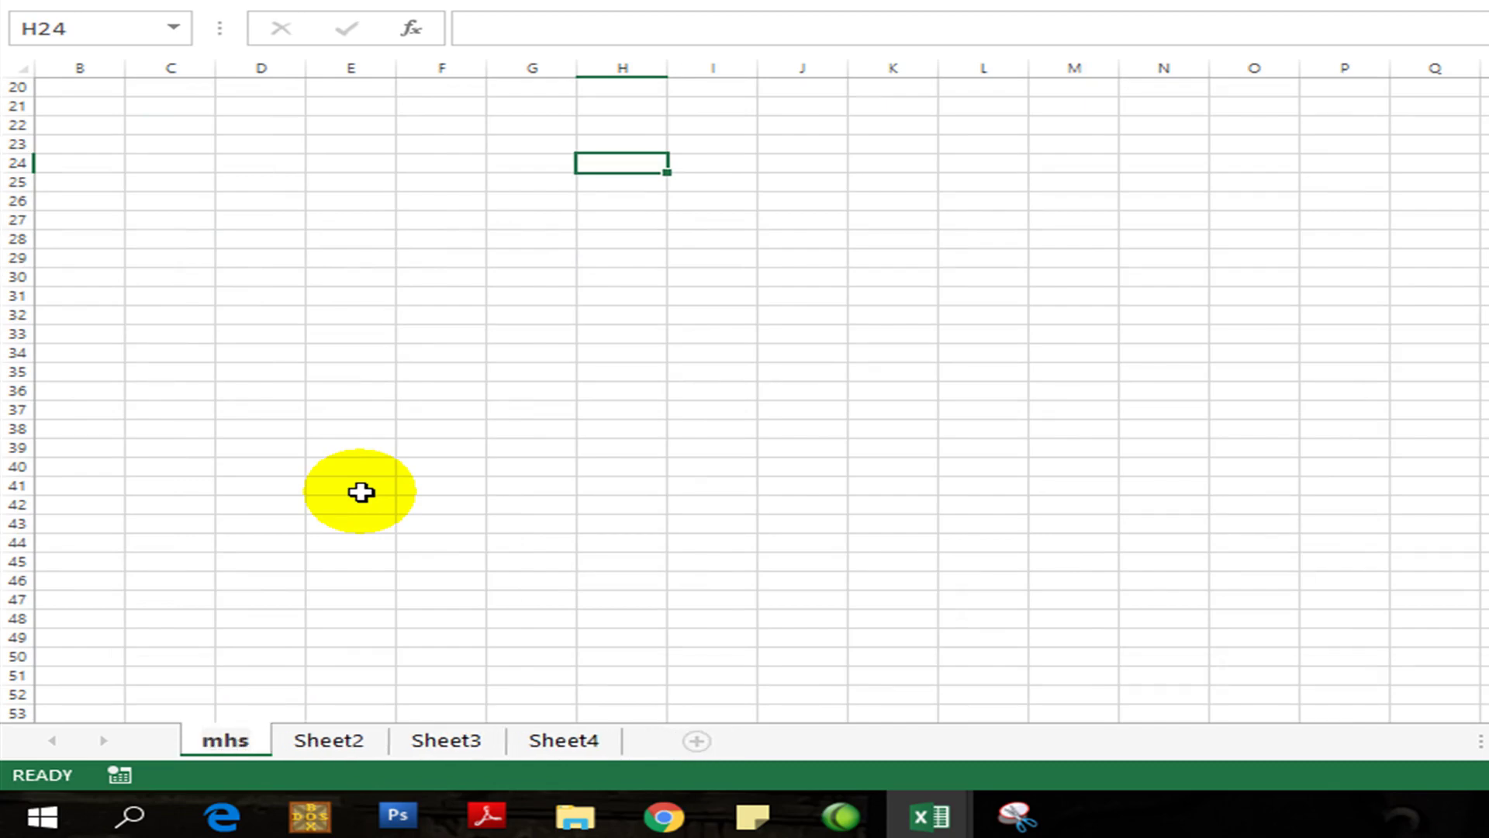
{"action": "left_click", "coordinate": [362, 492]}
{"action": "left_click", "coordinate": [318, 741]}
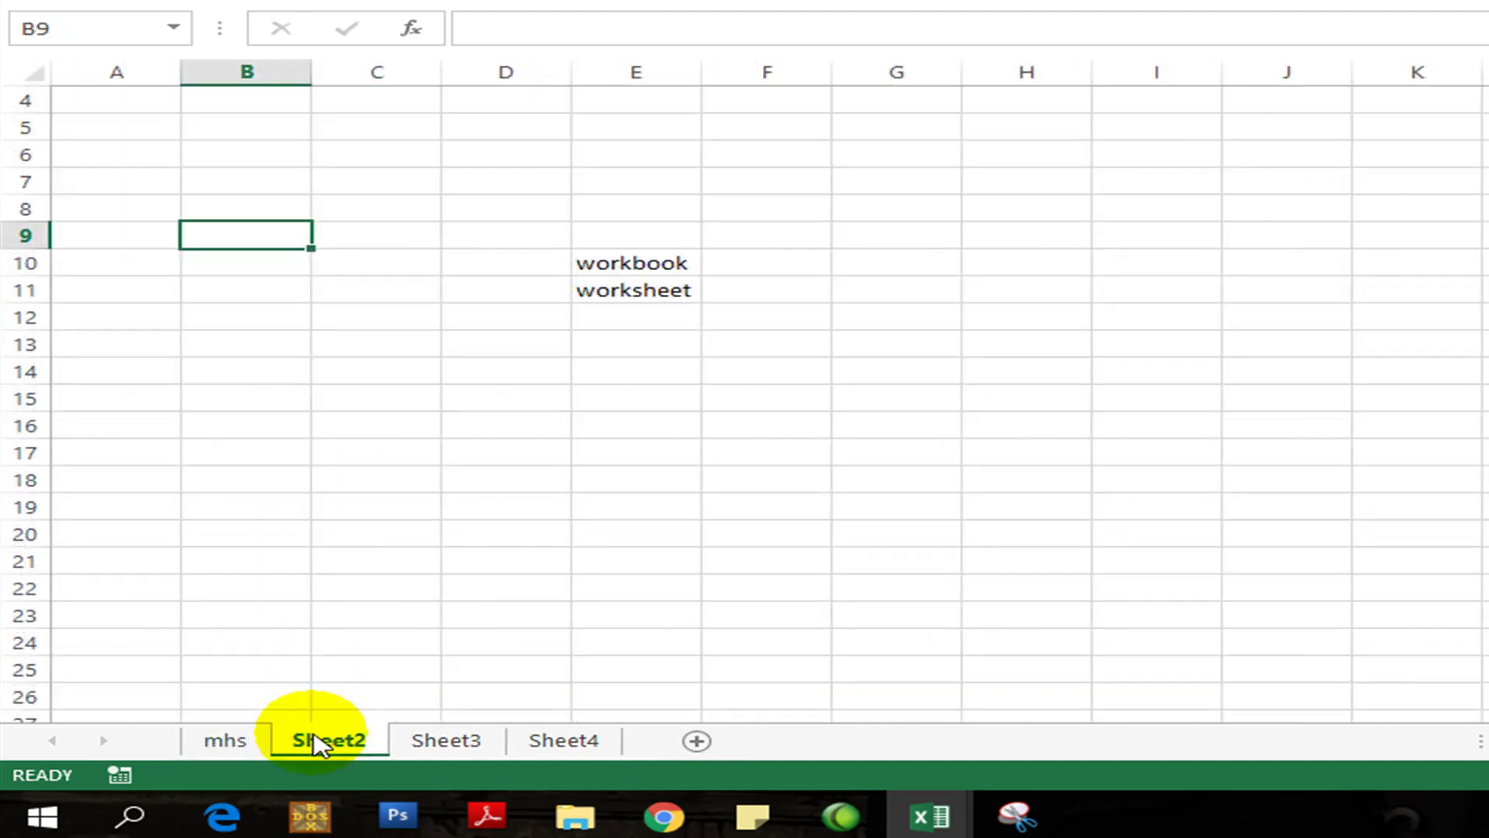
{"action": "left_click", "coordinate": [231, 742]}
{"action": "right_click", "coordinate": [231, 742]}
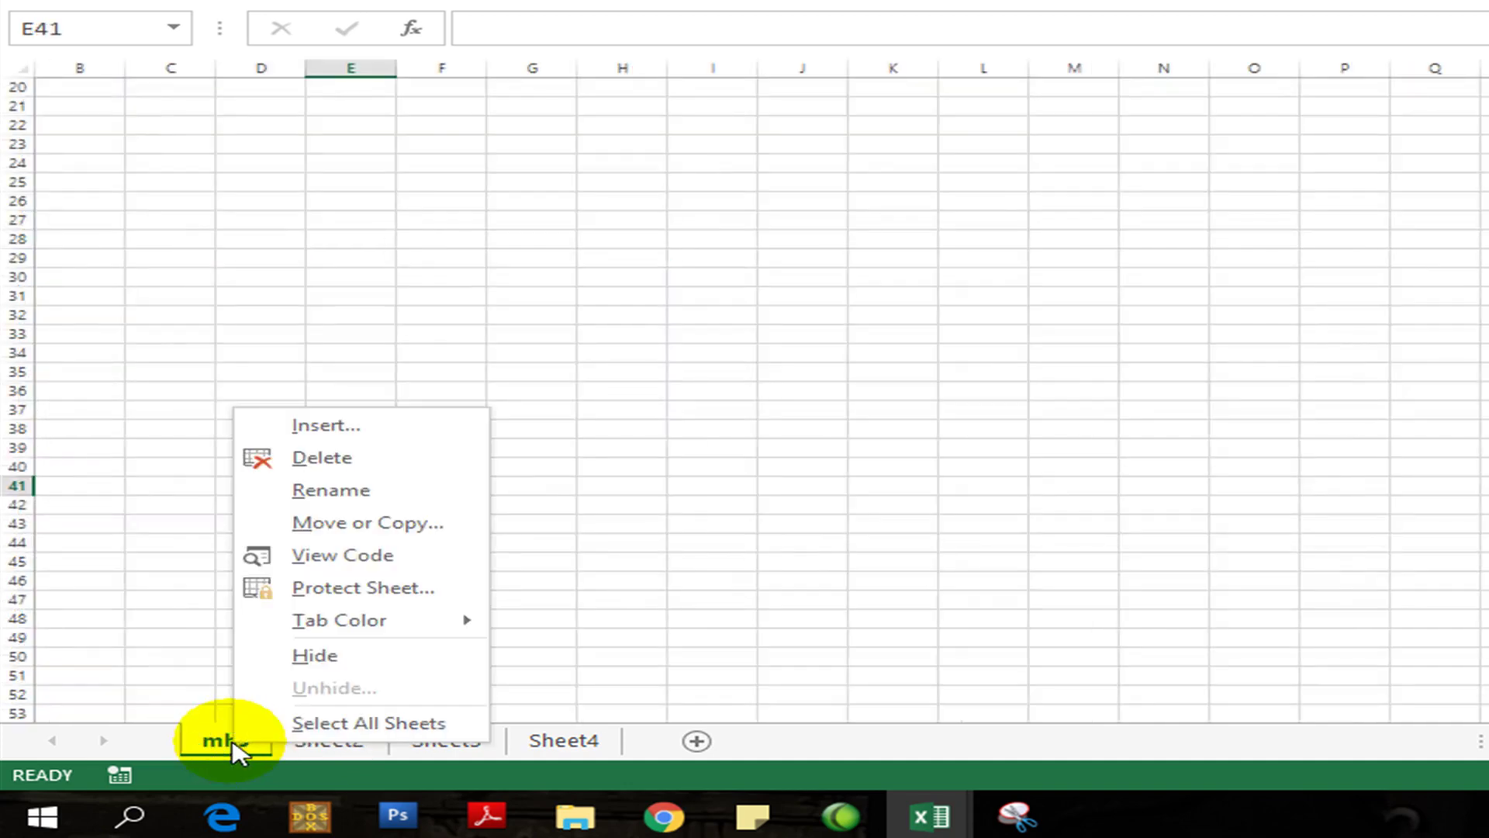
{"action": "left_click", "coordinate": [644, 571]}
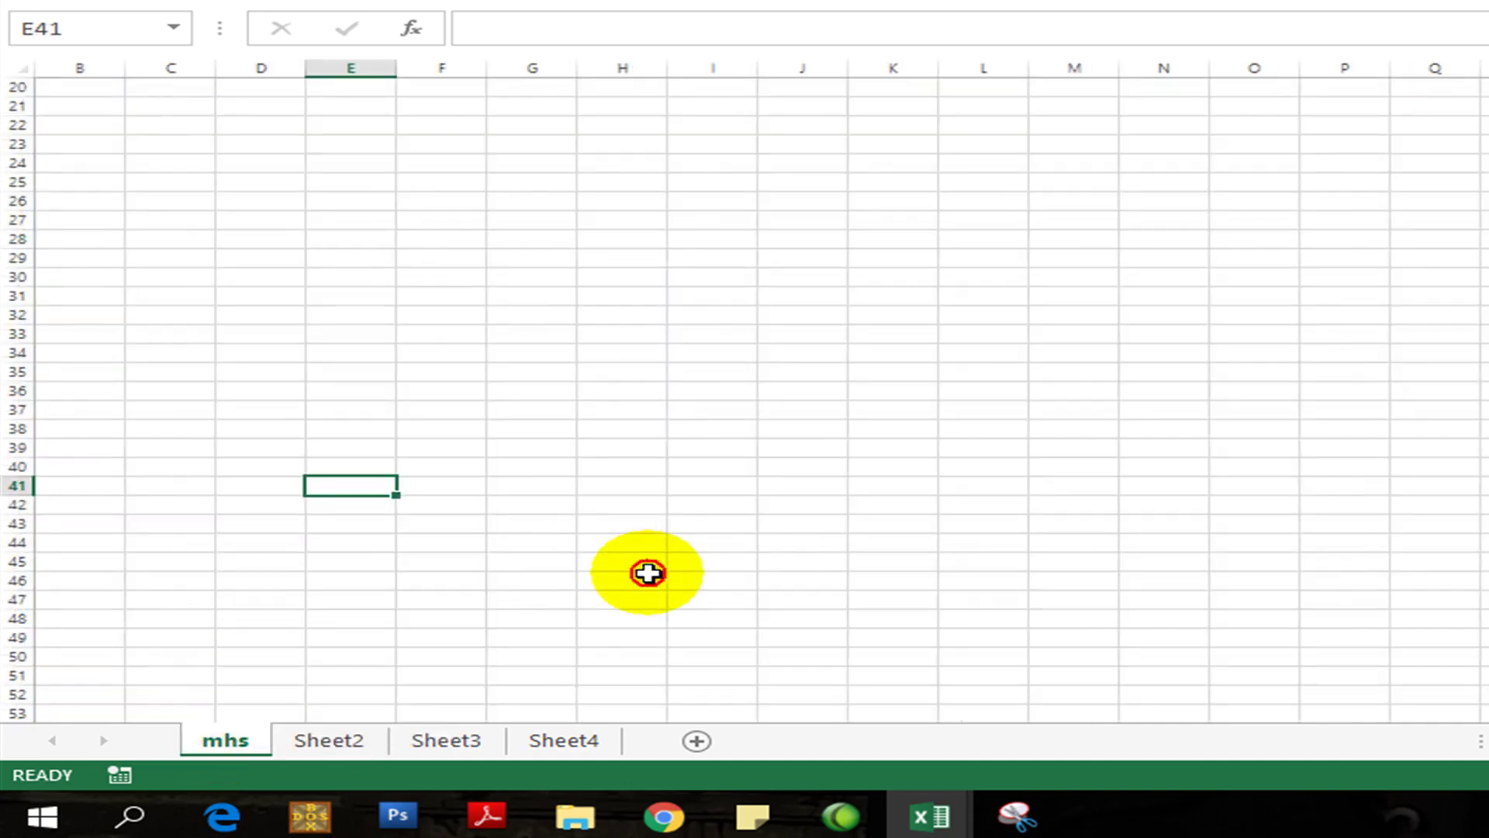
Step: Rename Sheet2 as nilai
{"action": "double_click", "coordinate": [361, 739]}
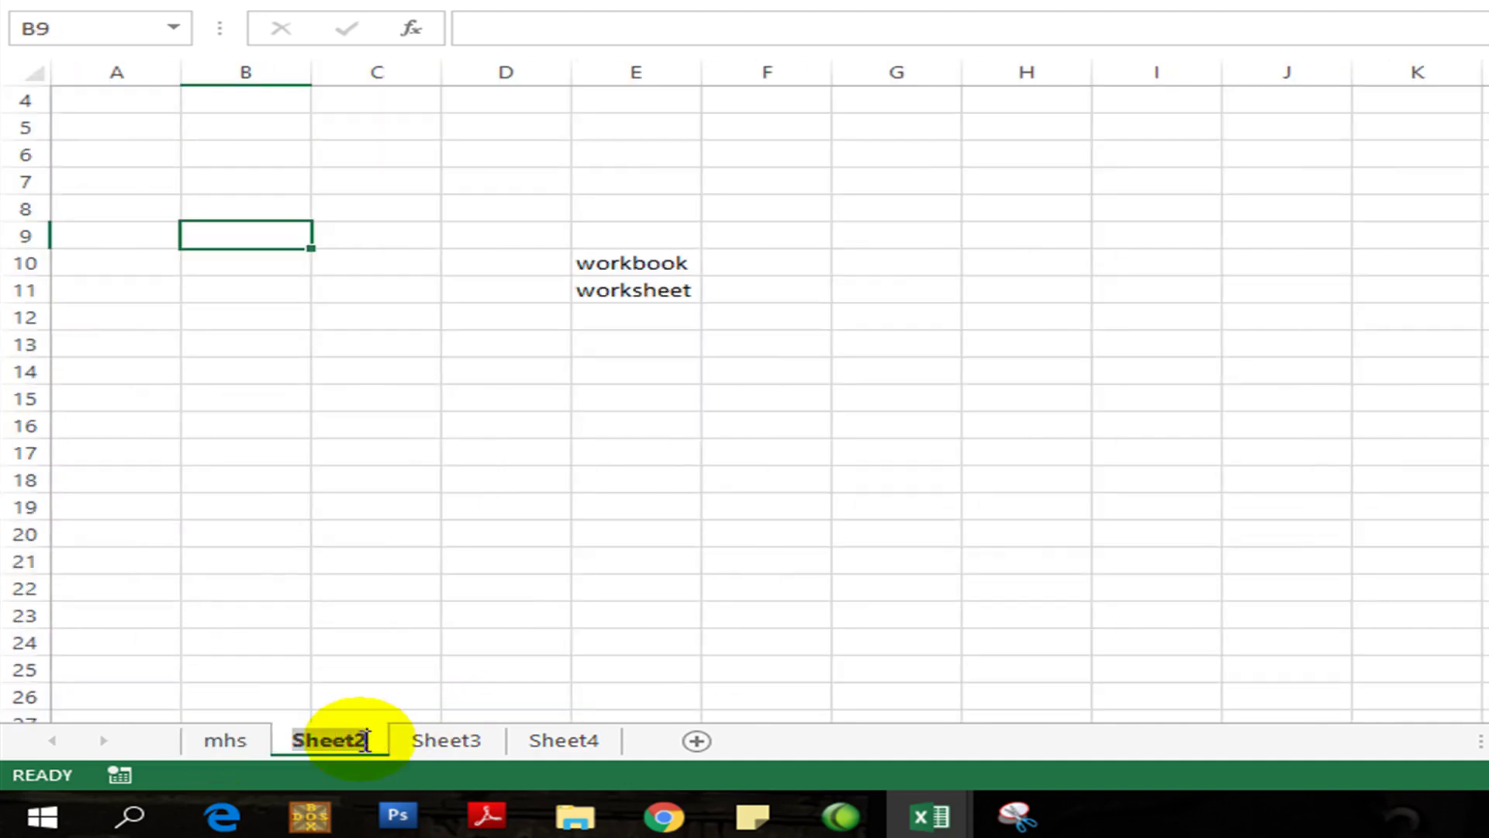
{"action": "type", "text": "nilai"}
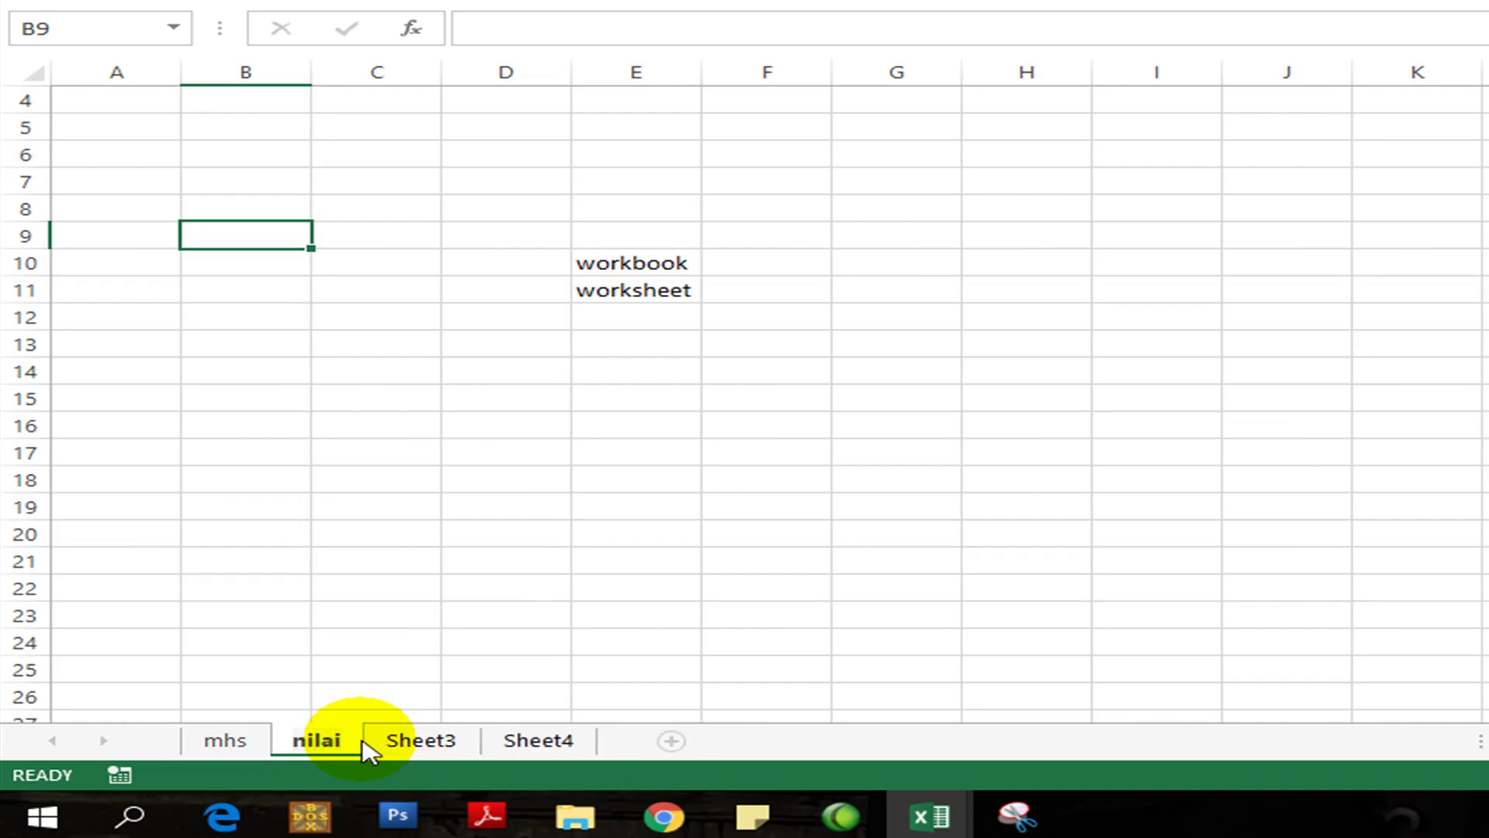
{"action": "left_click_drag", "start_coordinate": [504, 642], "coordinate": [475, 608]}
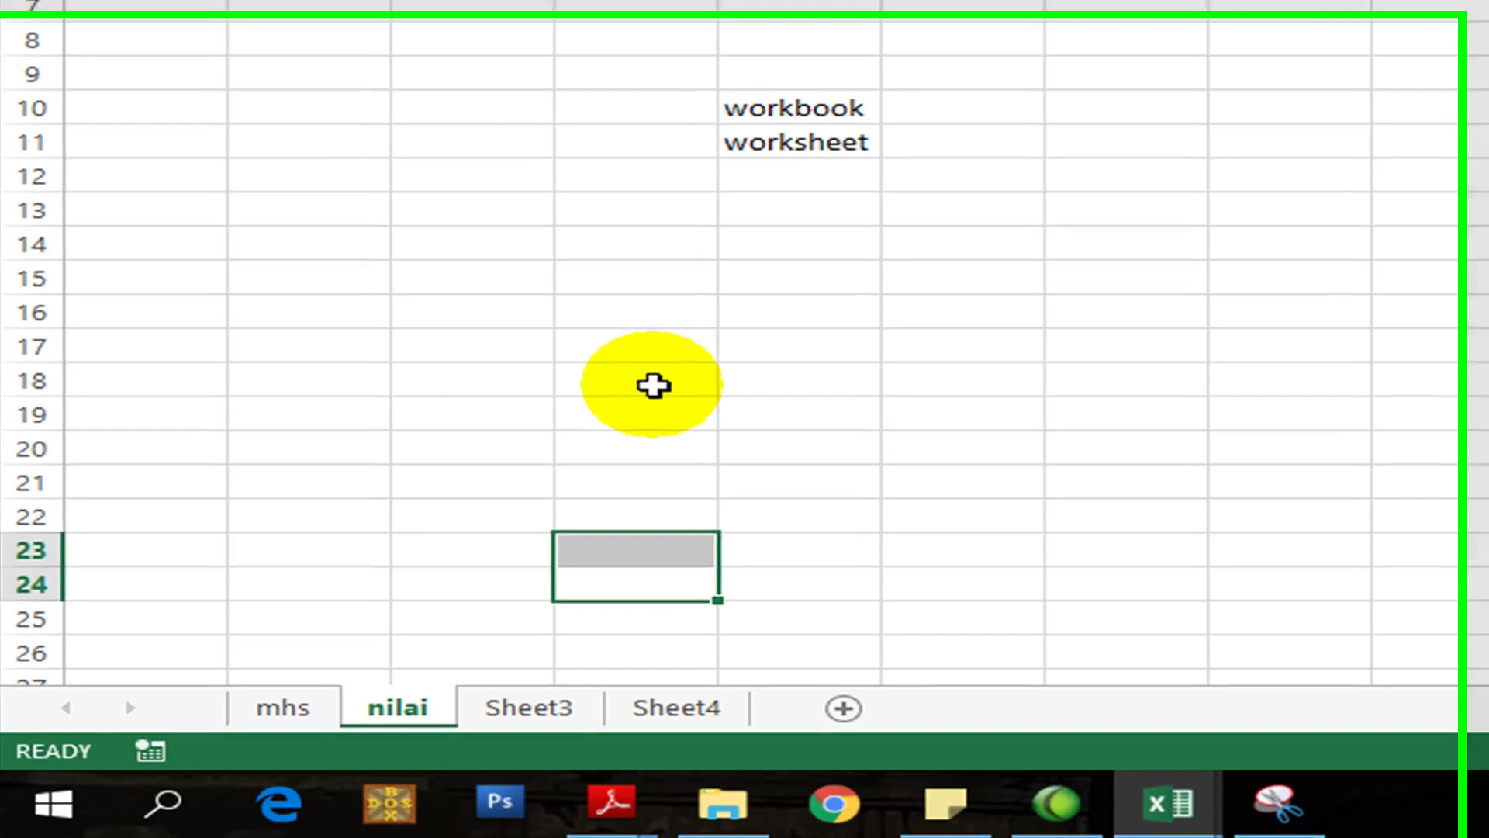
{"action": "left_click", "coordinate": [519, 508]}
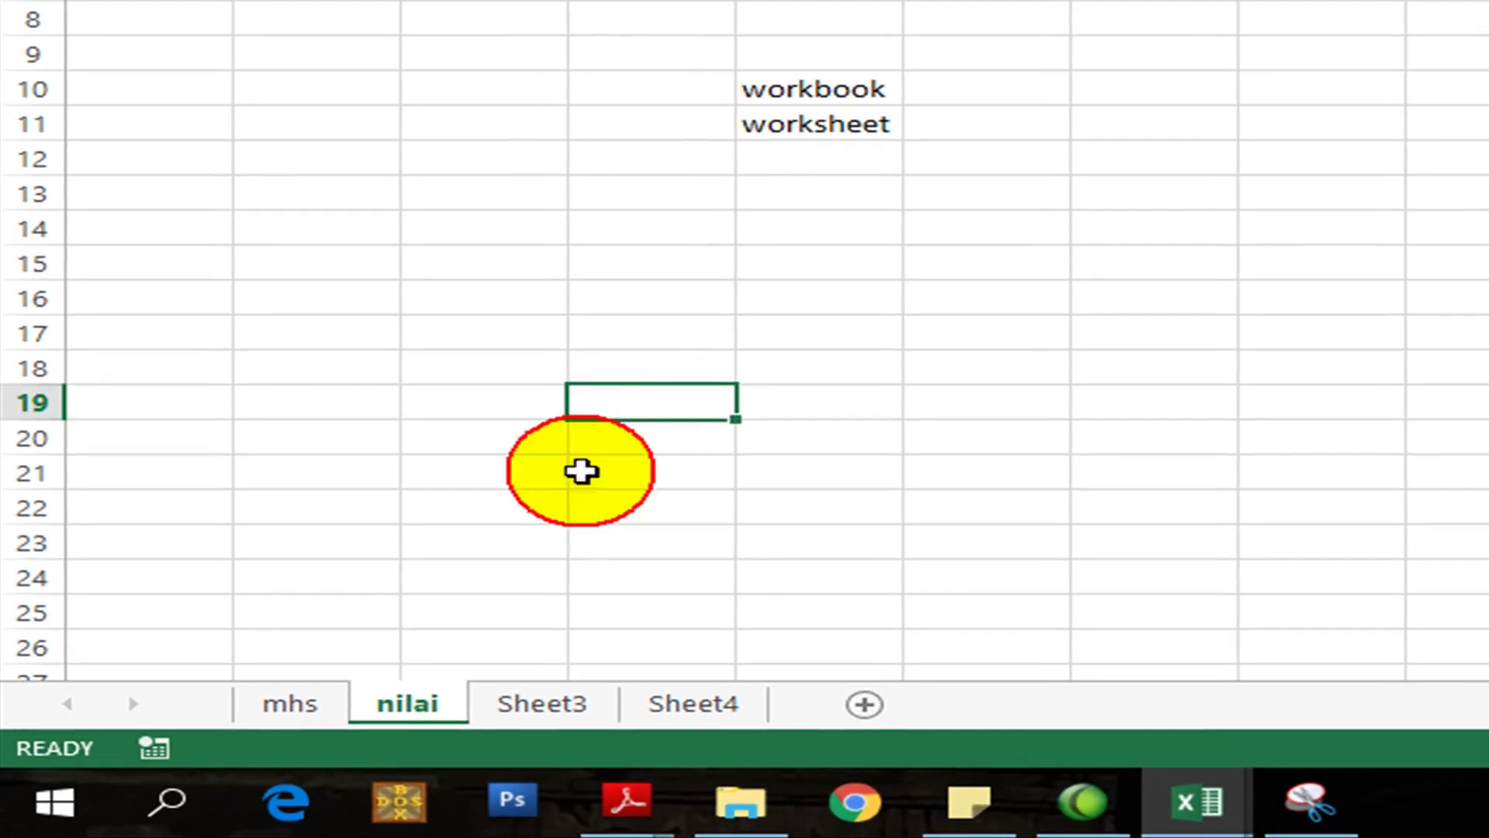
{"action": "right_click", "coordinate": [278, 707]}
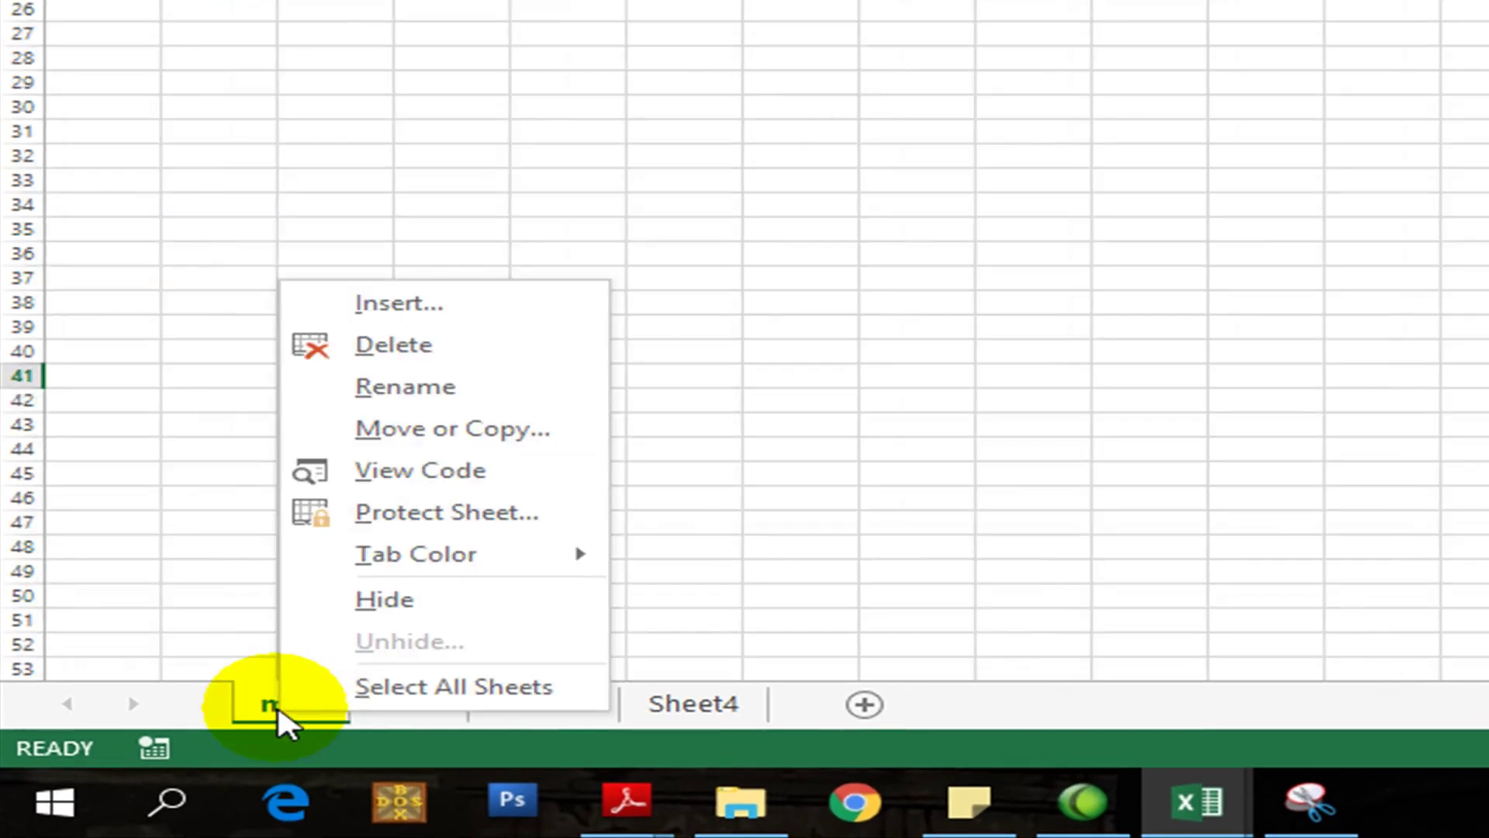
{"action": "left_click", "coordinate": [438, 725]}
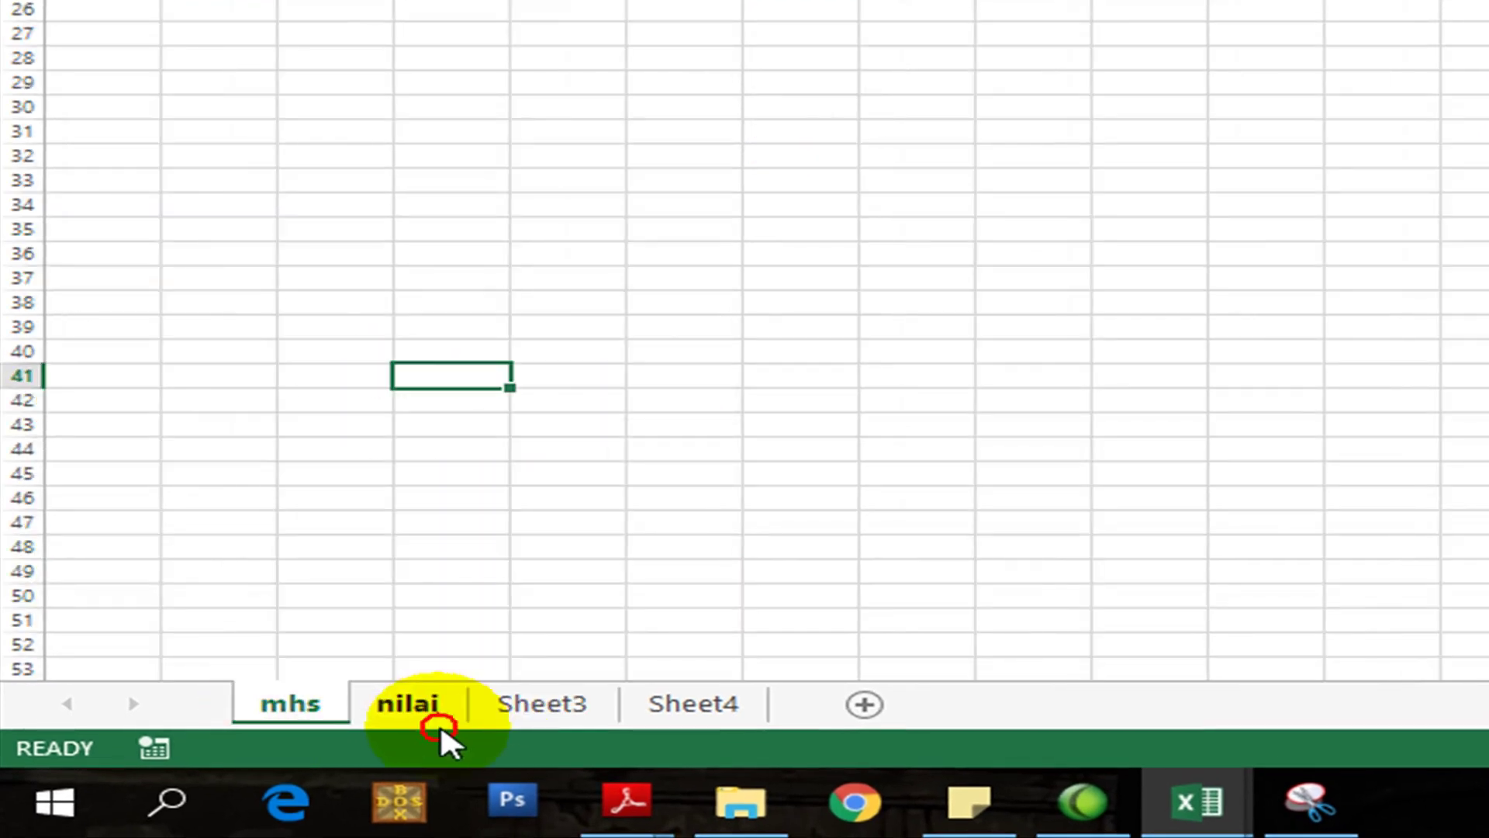
{"action": "left_click", "coordinate": [427, 721]}
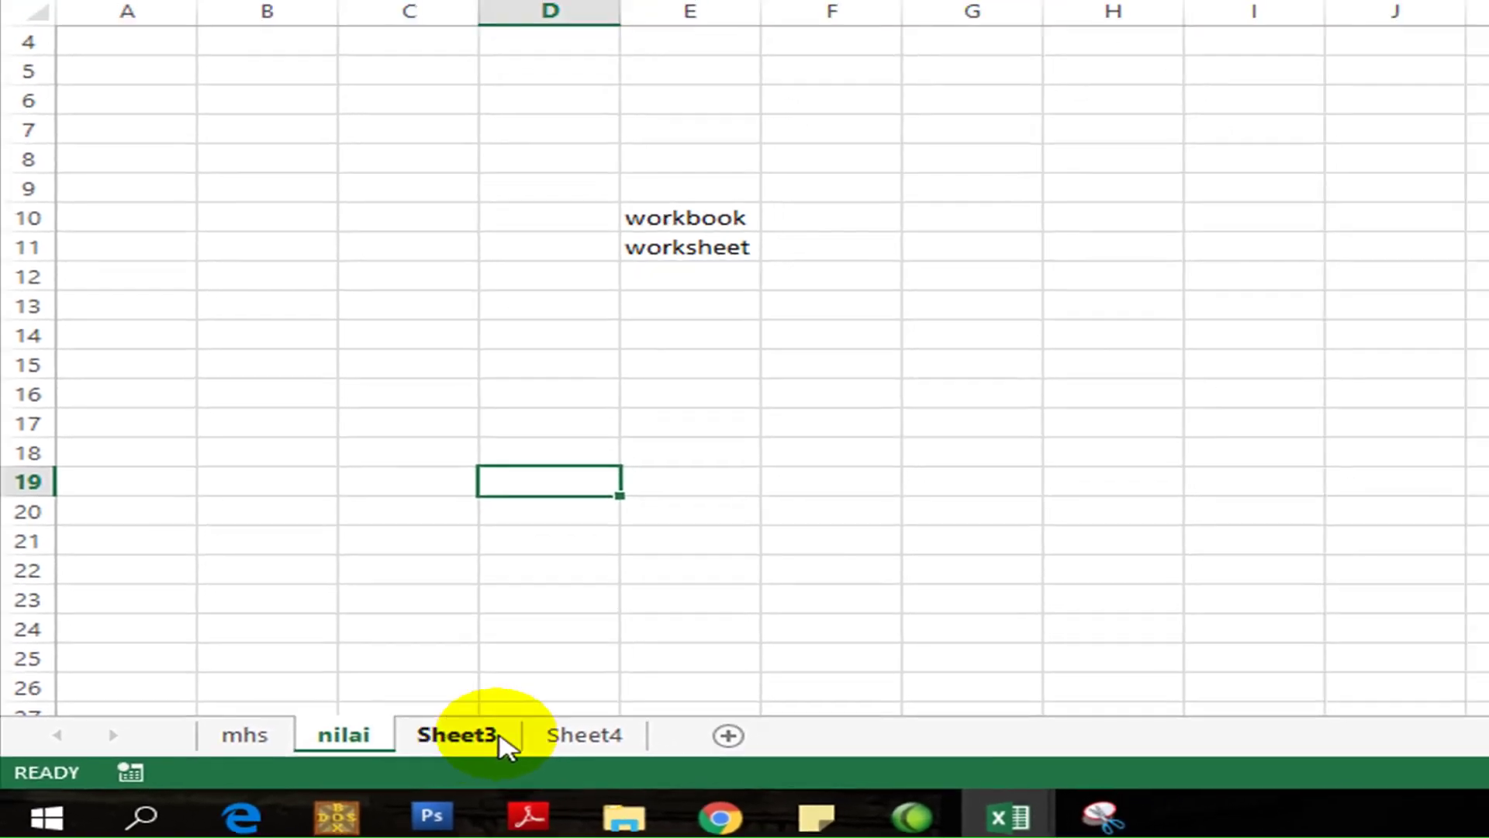
Step: Delete the Sheet4 worksheet
{"action": "left_click", "coordinate": [650, 706]}
{"action": "right_click", "coordinate": [513, 754]}
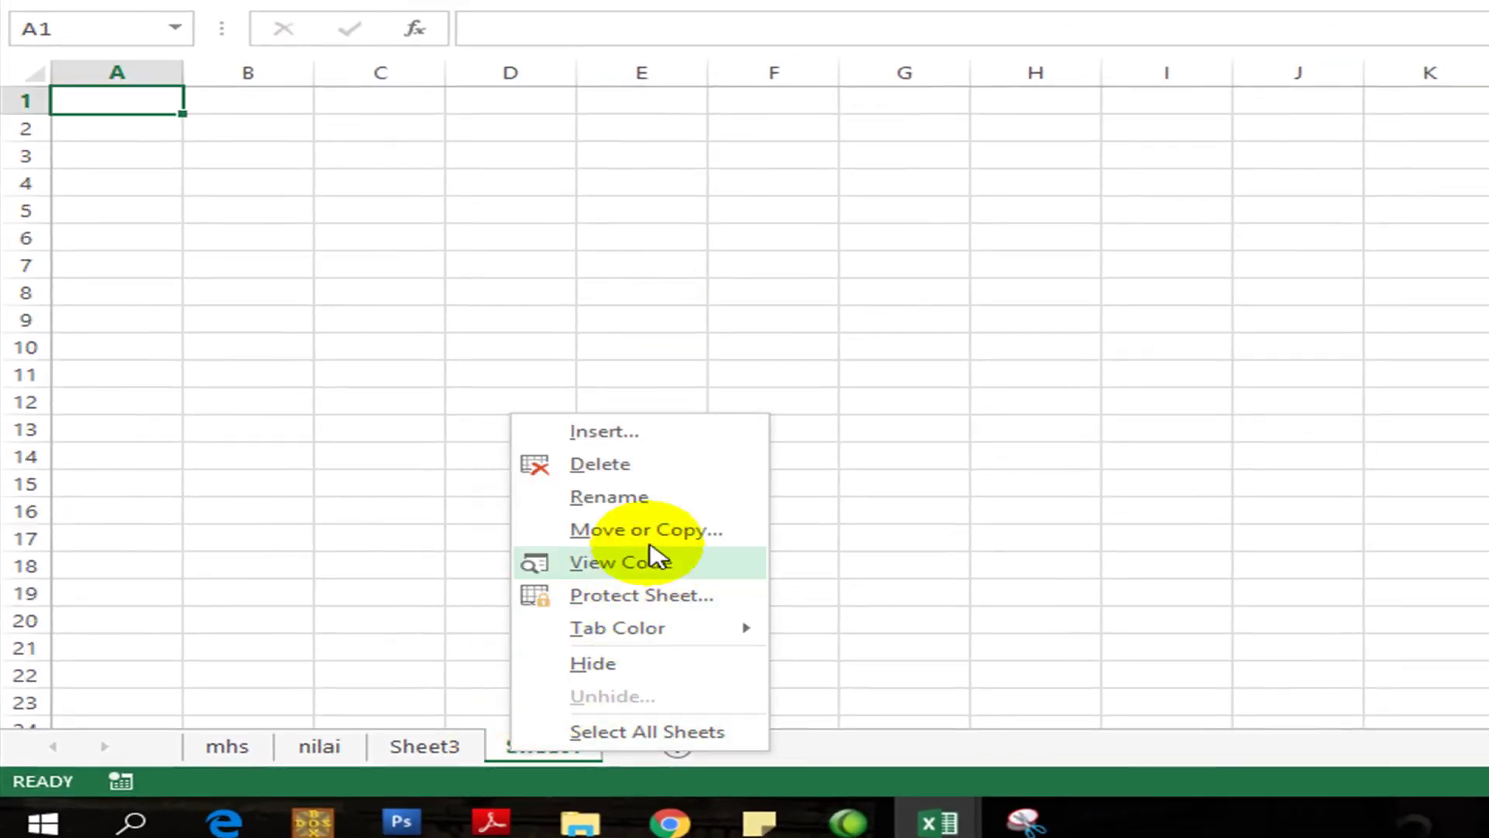
{"action": "left_click", "coordinate": [617, 469]}
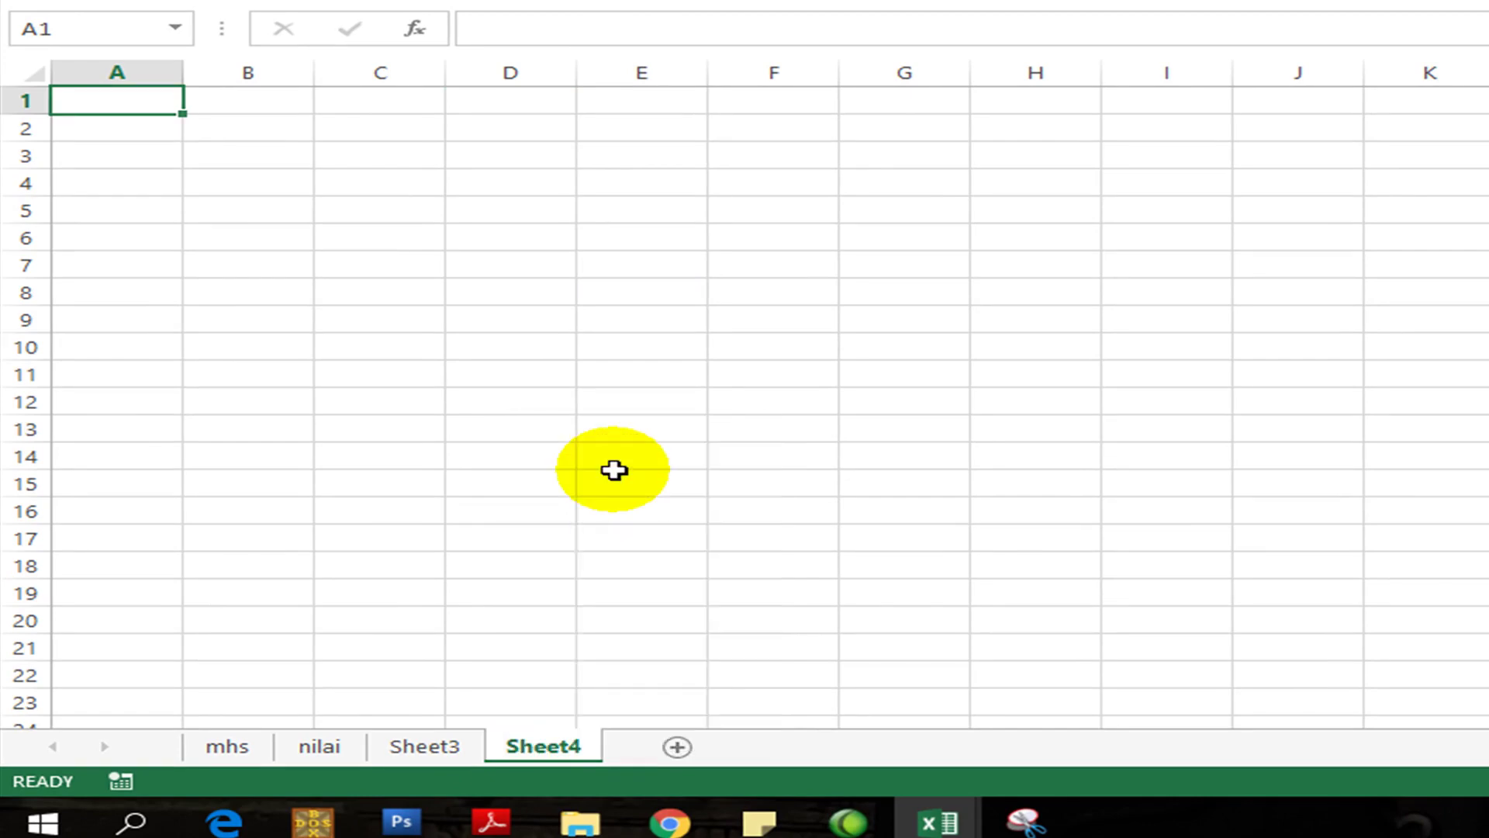
Step: On the mhs sheet, enter 1 in E27 and fill it across and down through the range E27:K43
{"action": "right_click", "coordinate": [460, 748]}
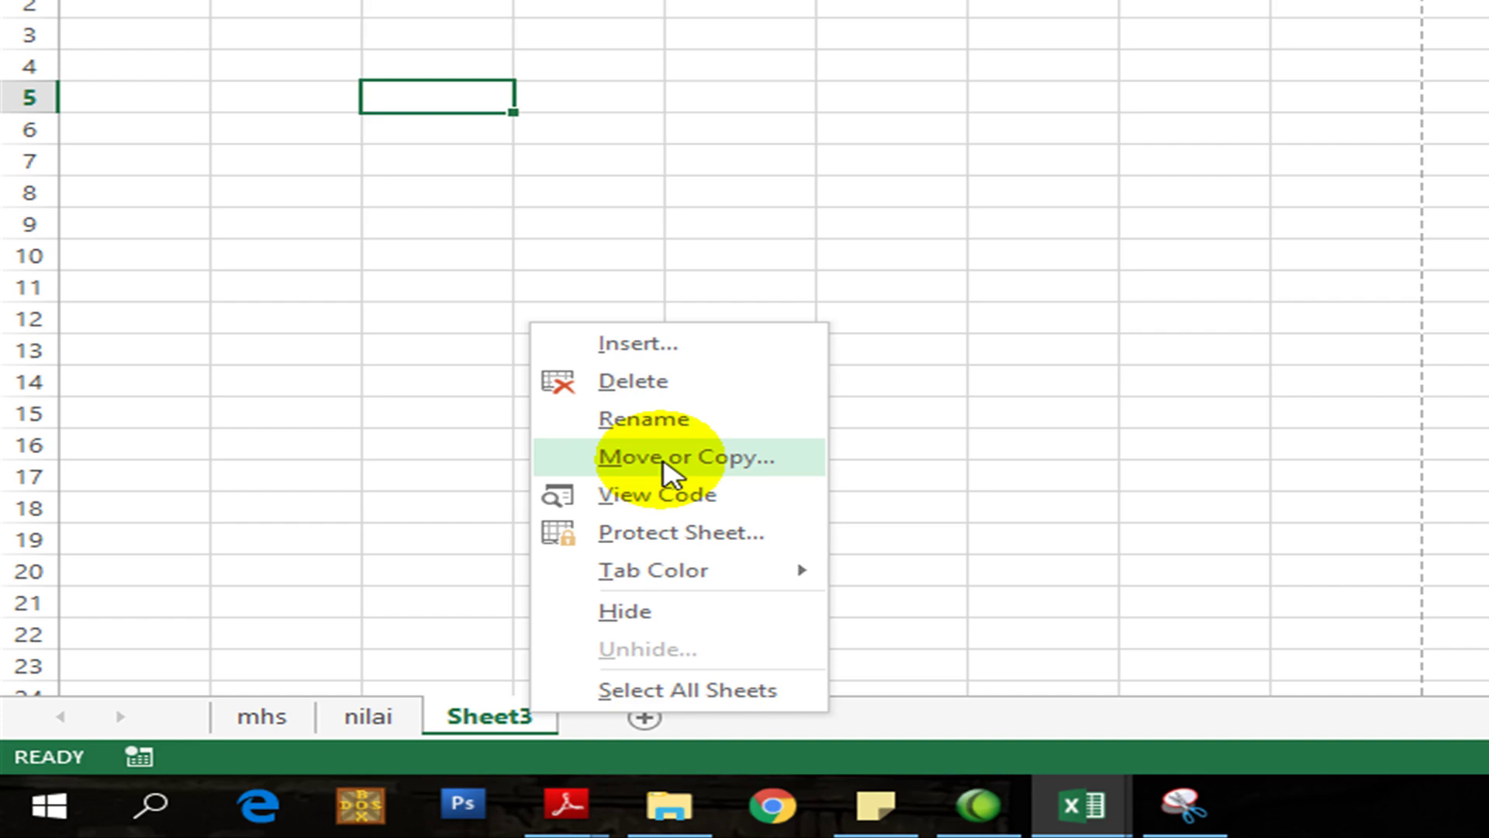
{"action": "left_click", "coordinate": [261, 715]}
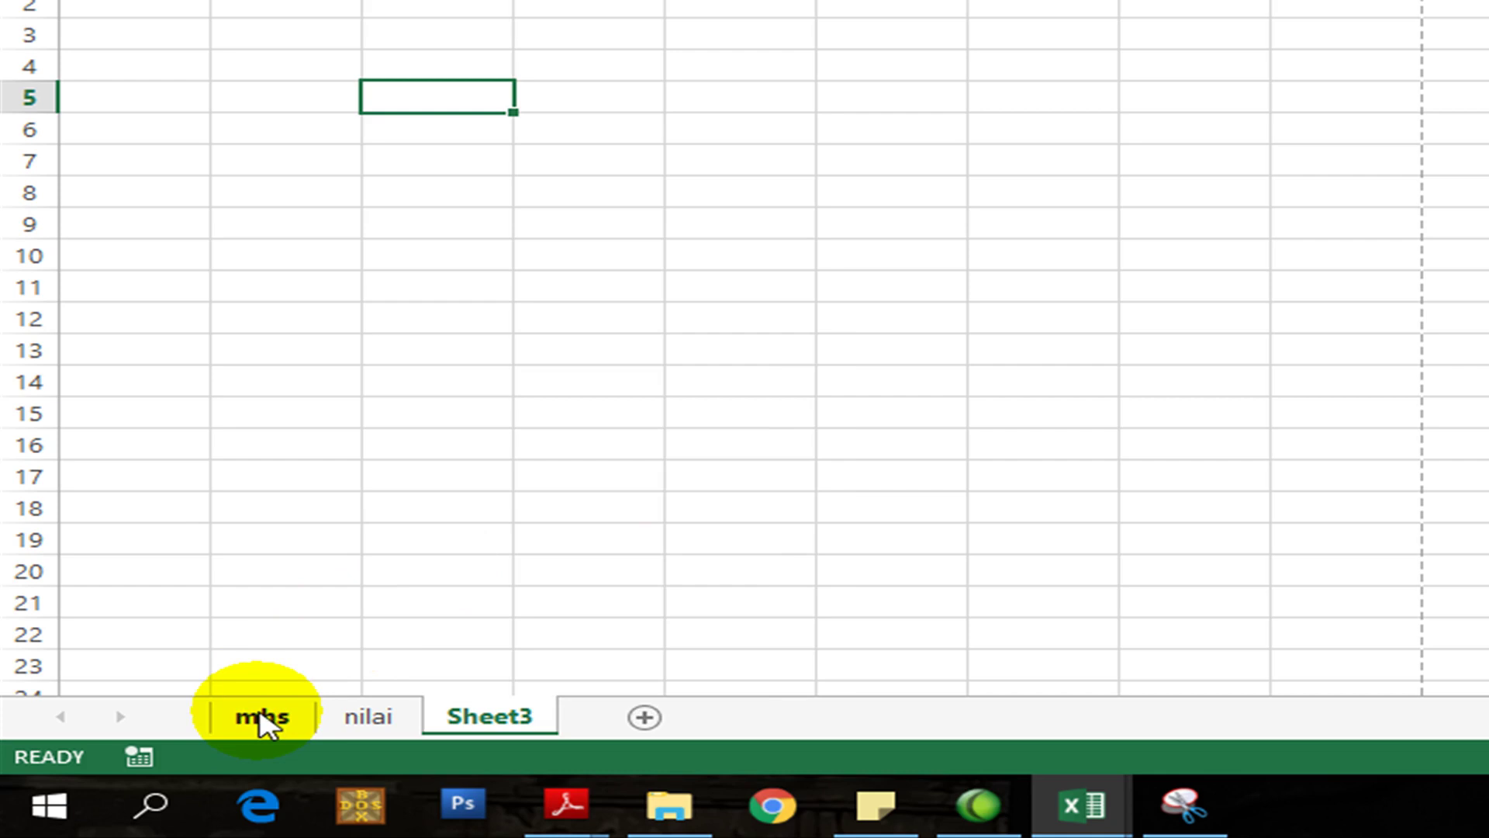
{"action": "left_click", "coordinate": [261, 718]}
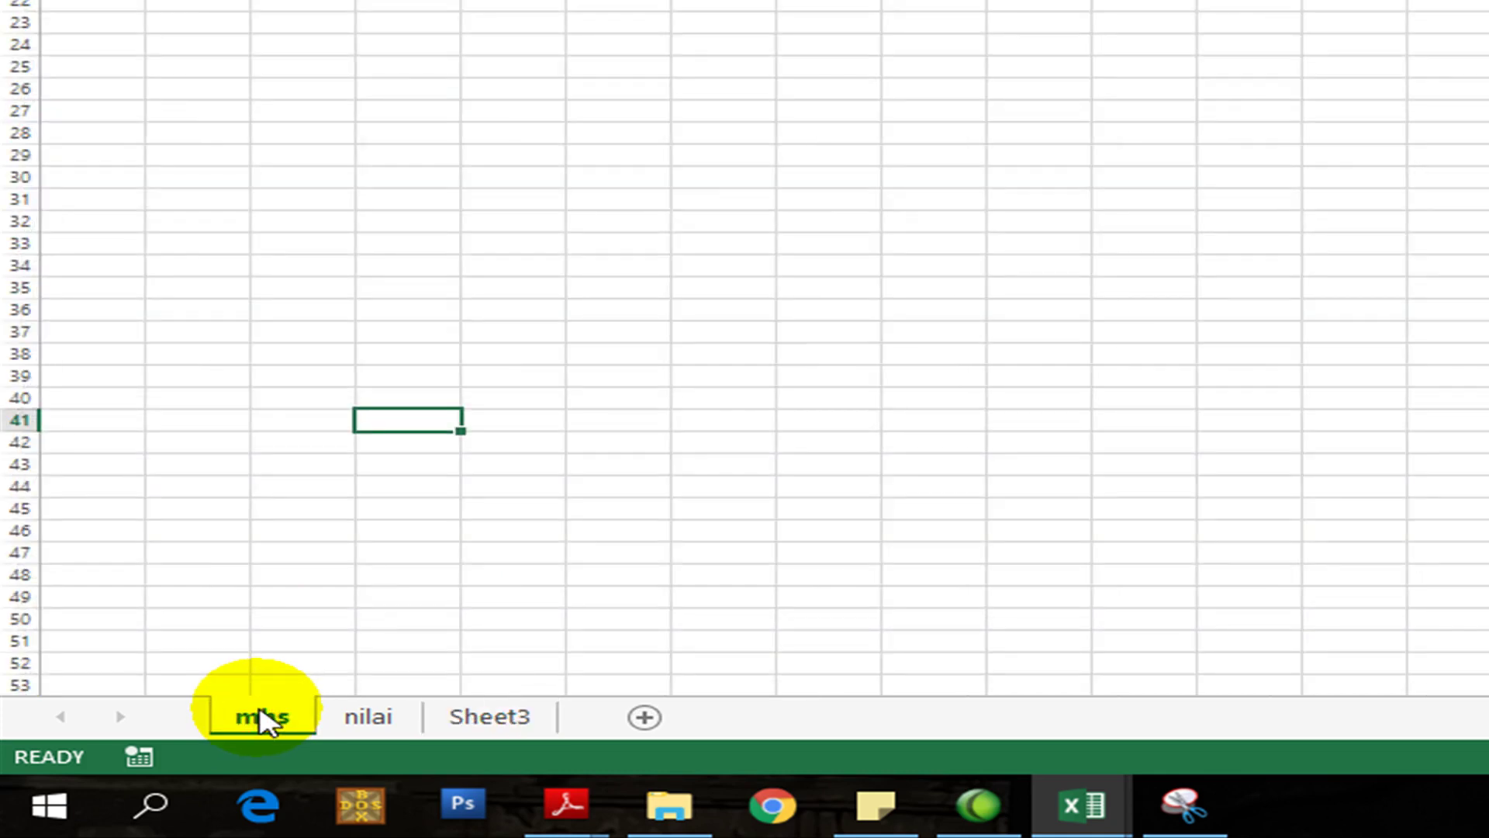
{"action": "left_click", "coordinate": [365, 110]}
{"action": "type", "text": "1"}
{"action": "left_click", "coordinate": [405, 149]}
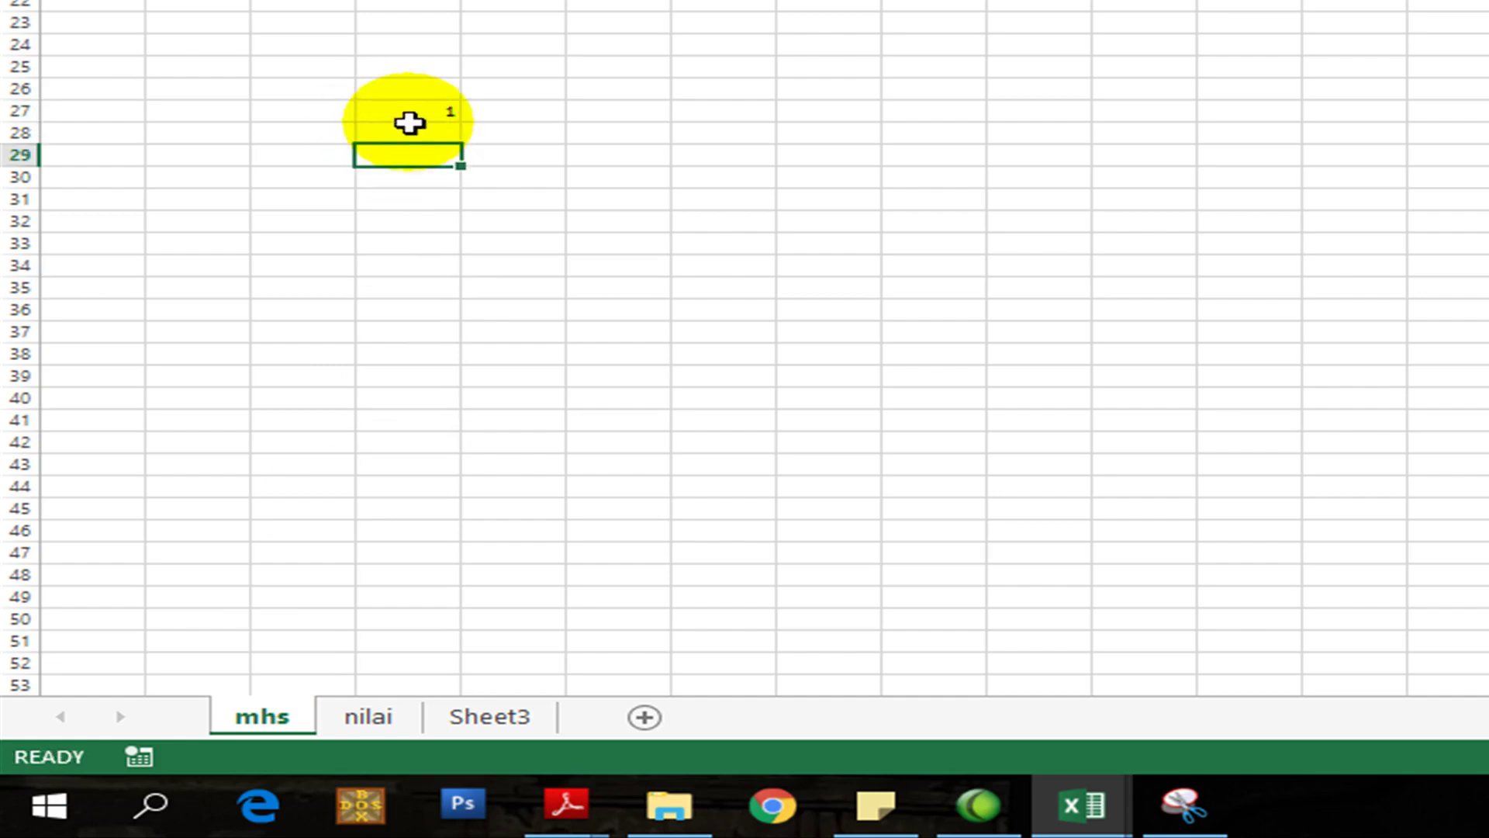
{"action": "left_click", "coordinate": [409, 117]}
{"action": "left_click_drag", "start_coordinate": [461, 122], "coordinate": [1117, 152]}
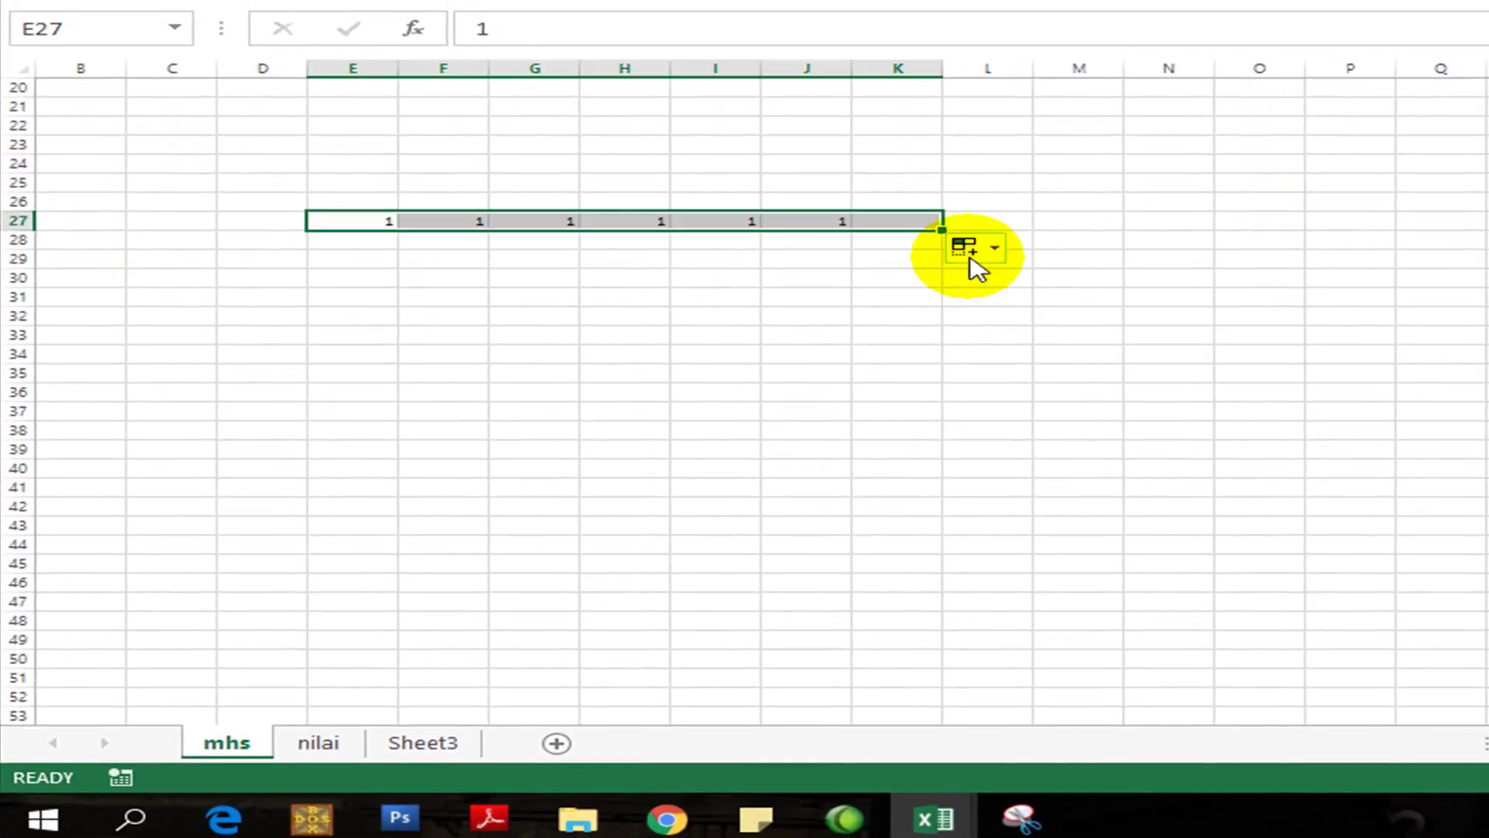
{"action": "left_click_drag", "start_coordinate": [940, 228], "coordinate": [1054, 535]}
{"action": "left_click", "coordinate": [1105, 517]}
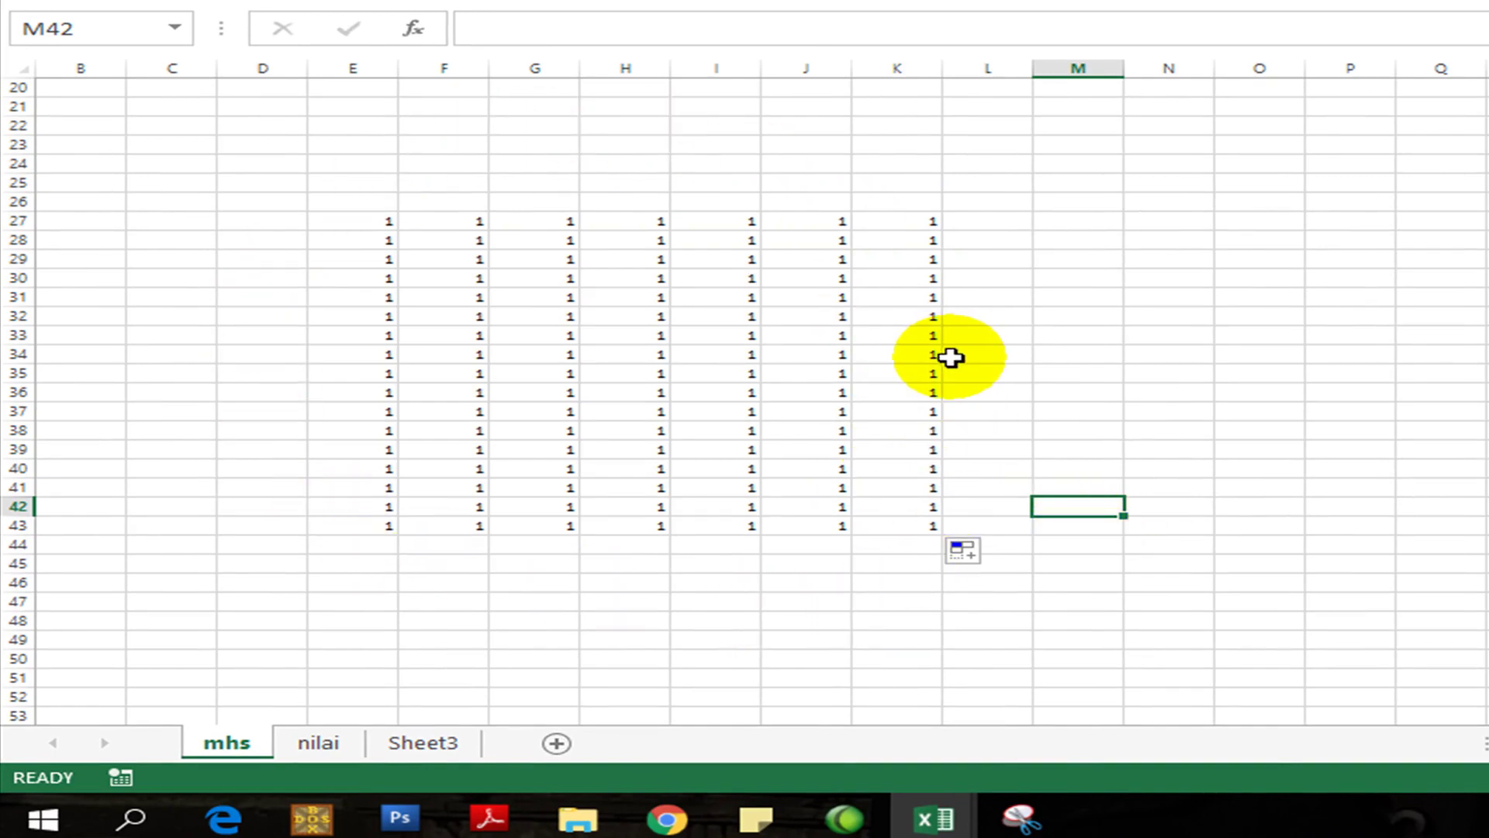
Step: Add a new worksheet directly after mhs and return to the mhs sheet
{"action": "left_click", "coordinate": [497, 298]}
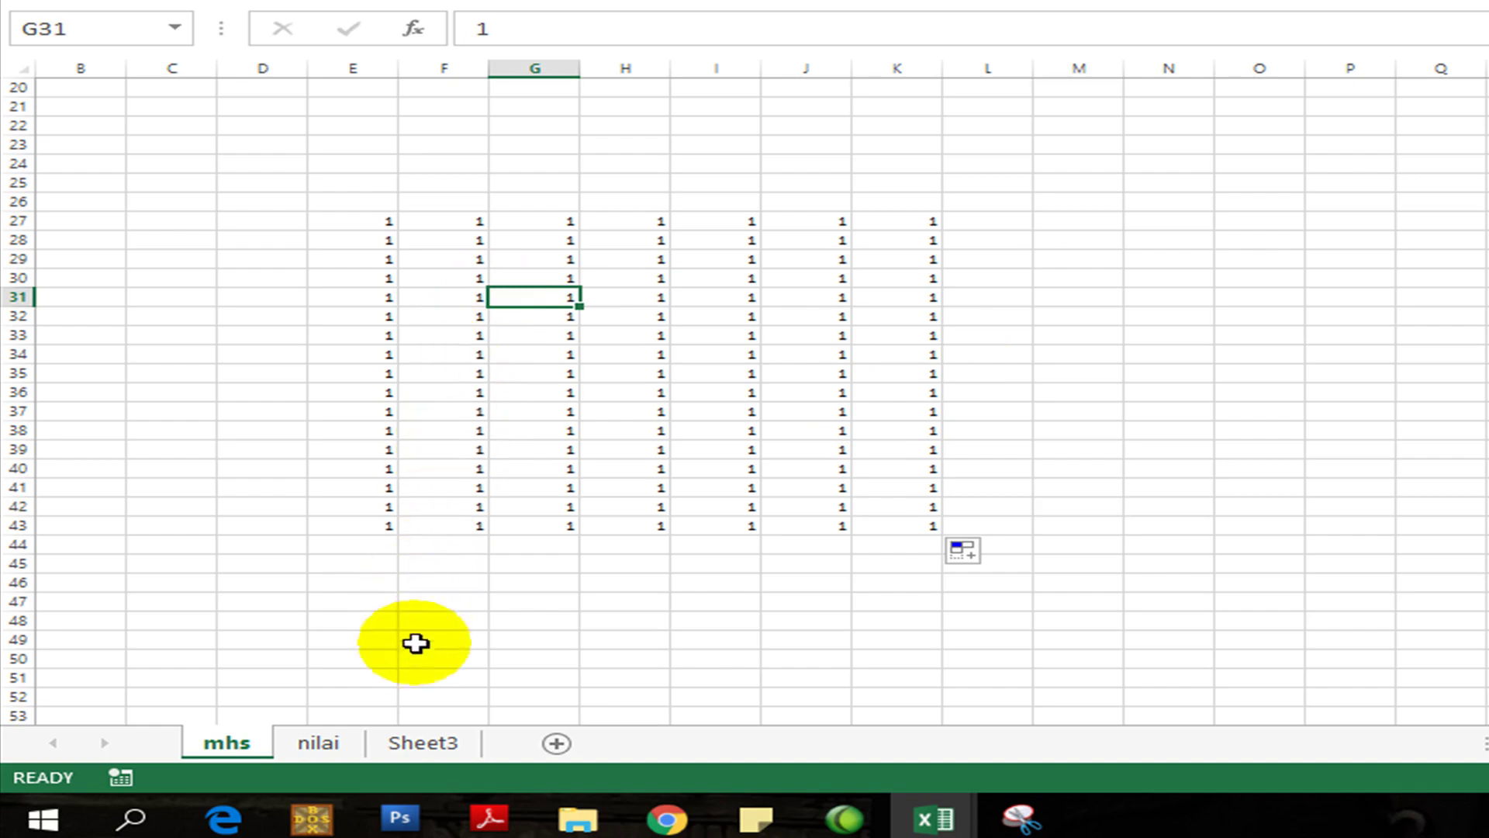
{"action": "left_click", "coordinate": [556, 743]}
{"action": "left_click", "coordinate": [232, 744]}
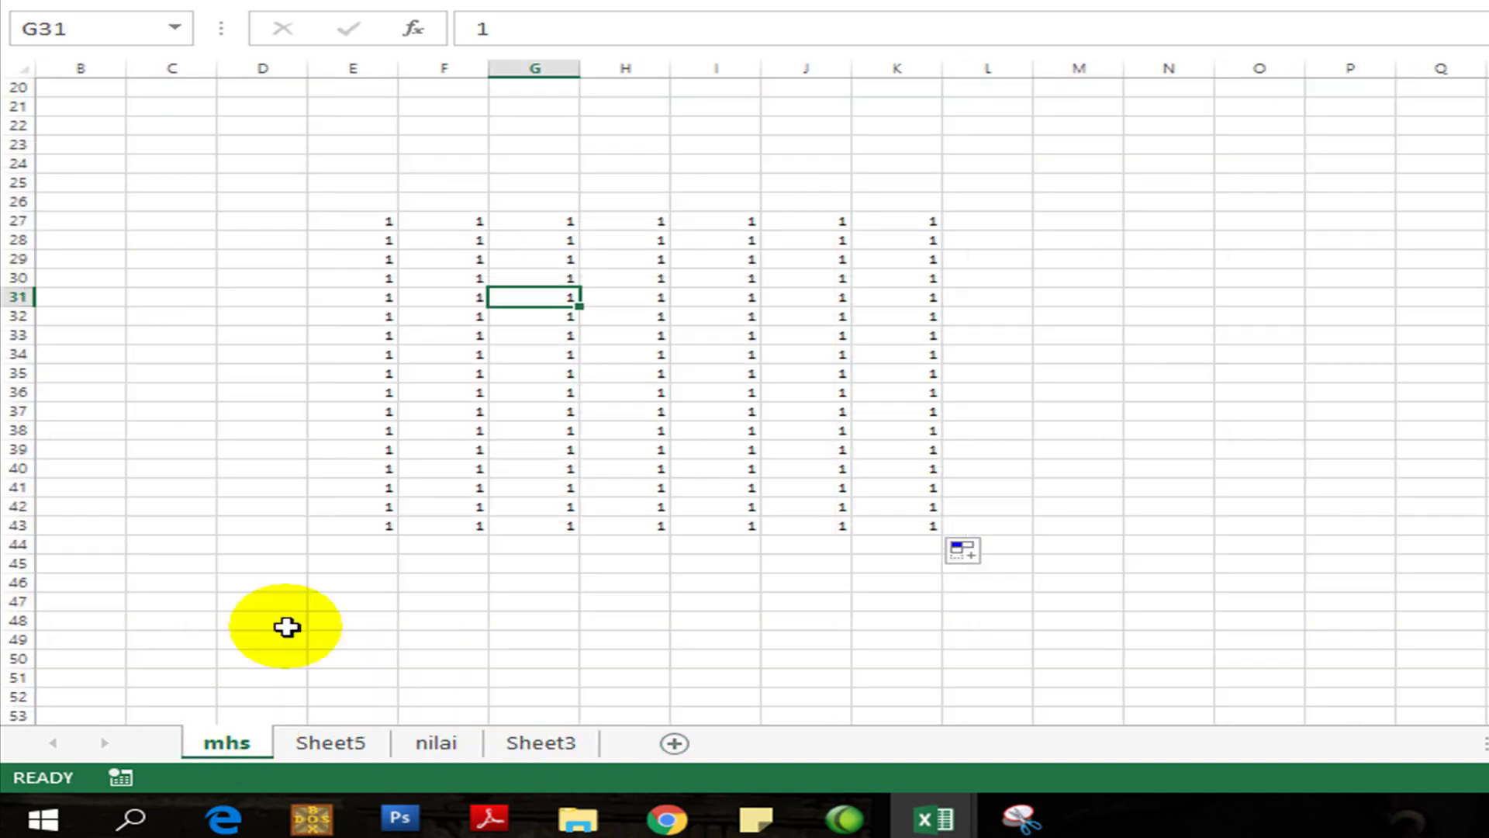
Step: Demonstrate selecting E26:K43 on mhs and target cell D5 on Sheet3, and clear the selection on mhs
{"action": "left_click_drag", "start_coordinate": [359, 206], "coordinate": [907, 532]}
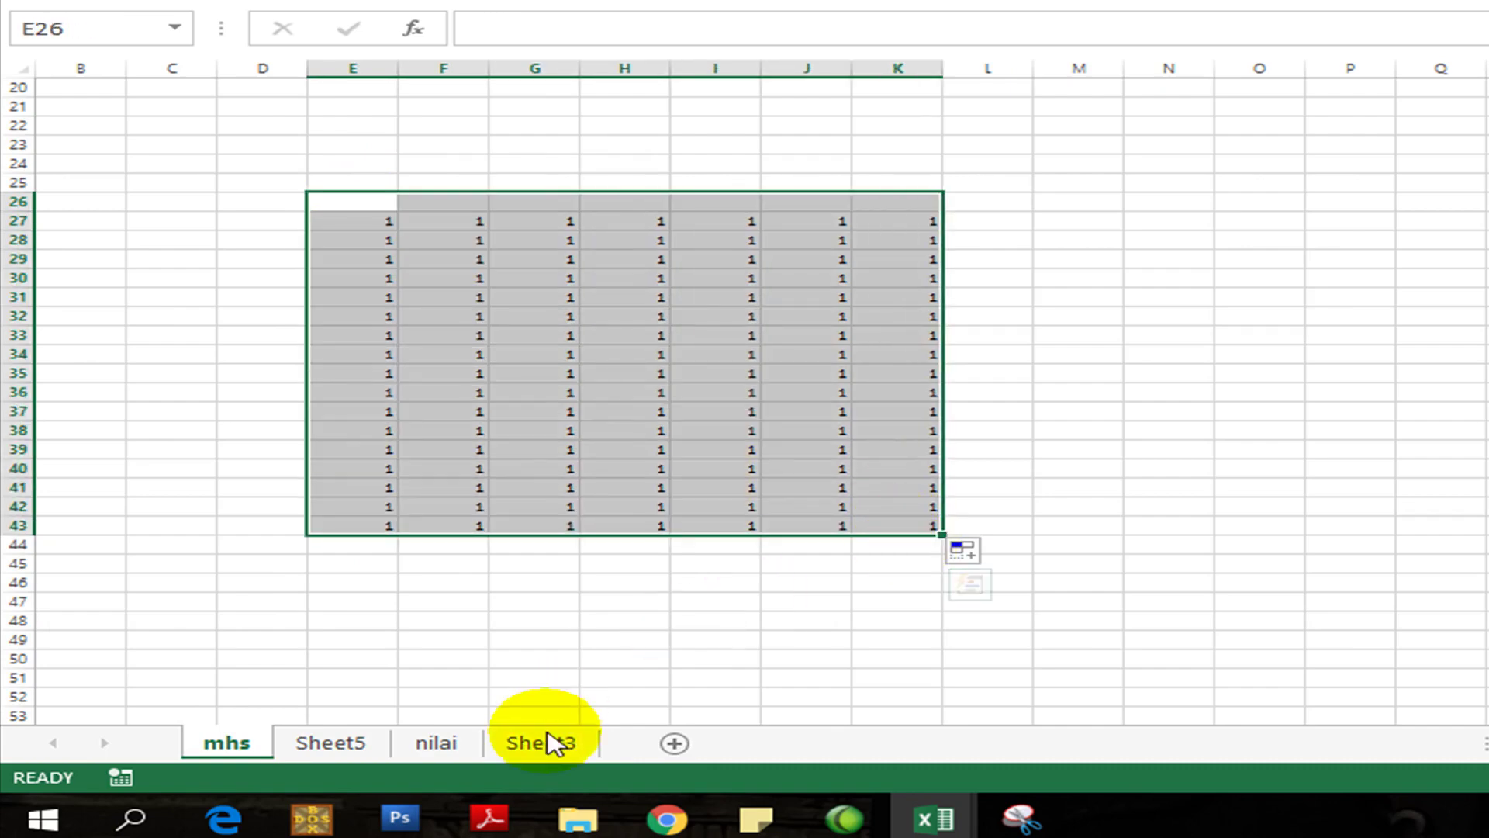
{"action": "left_click", "coordinate": [547, 743]}
{"action": "left_click", "coordinate": [539, 200]}
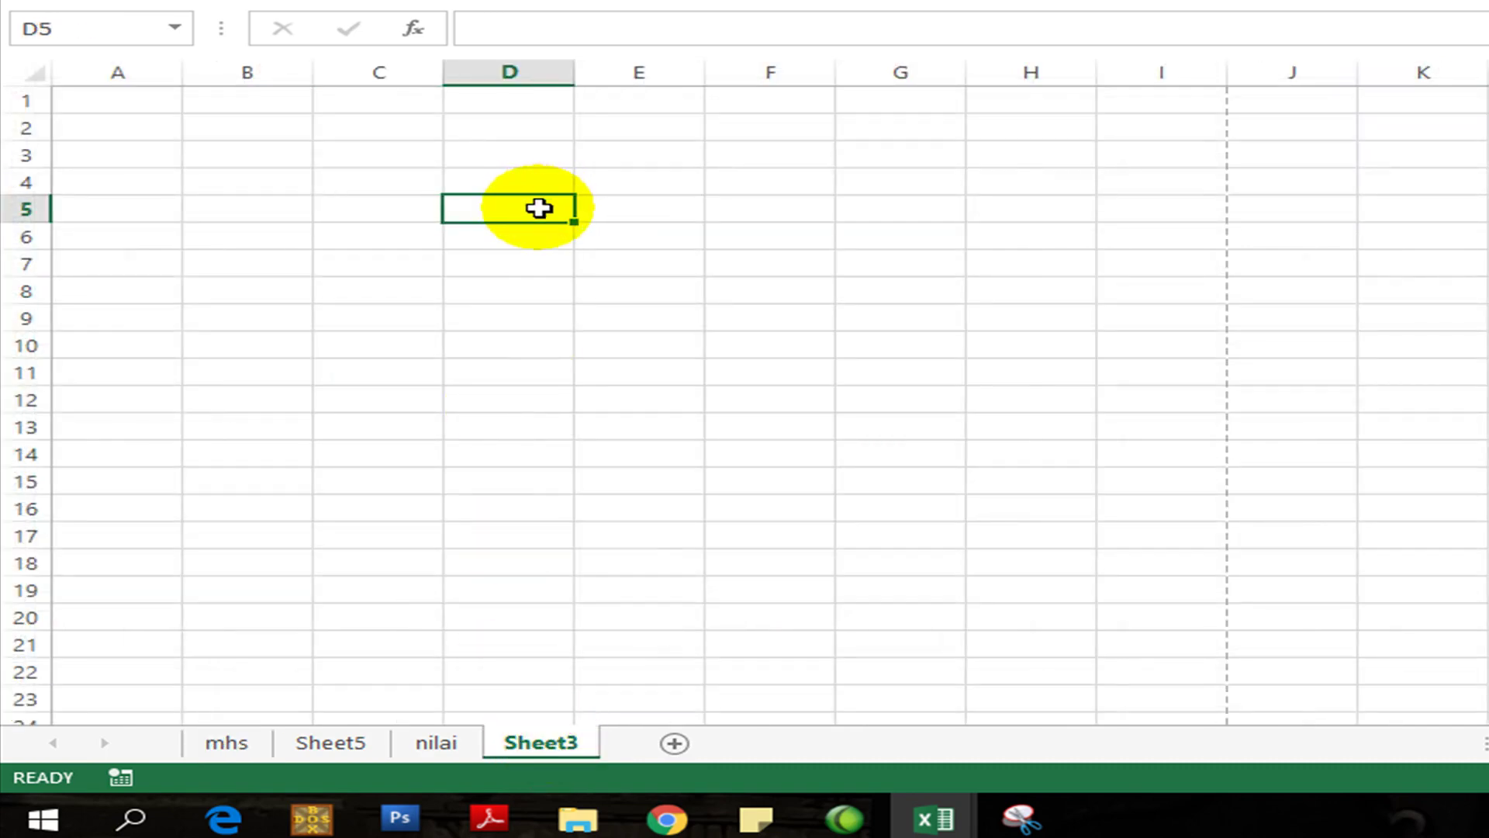
{"action": "left_click", "coordinate": [226, 743]}
{"action": "left_click", "coordinate": [318, 633]}
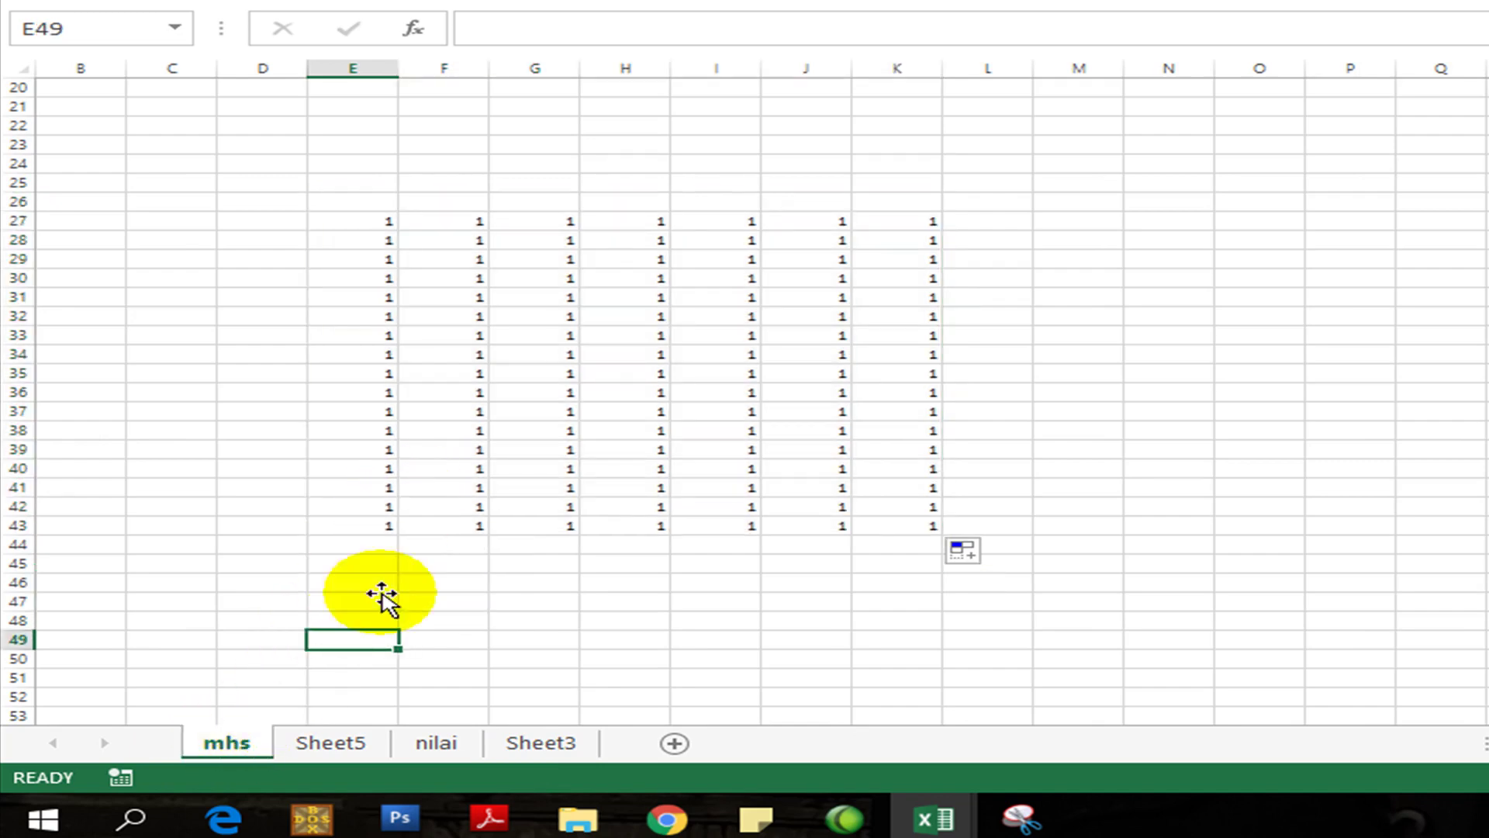
Step: Start moving or copying the mhs sheet and check the available destination workbooks, keeping Book1 as the destination
{"action": "right_click", "coordinate": [221, 750]}
{"action": "left_click", "coordinate": [334, 518]}
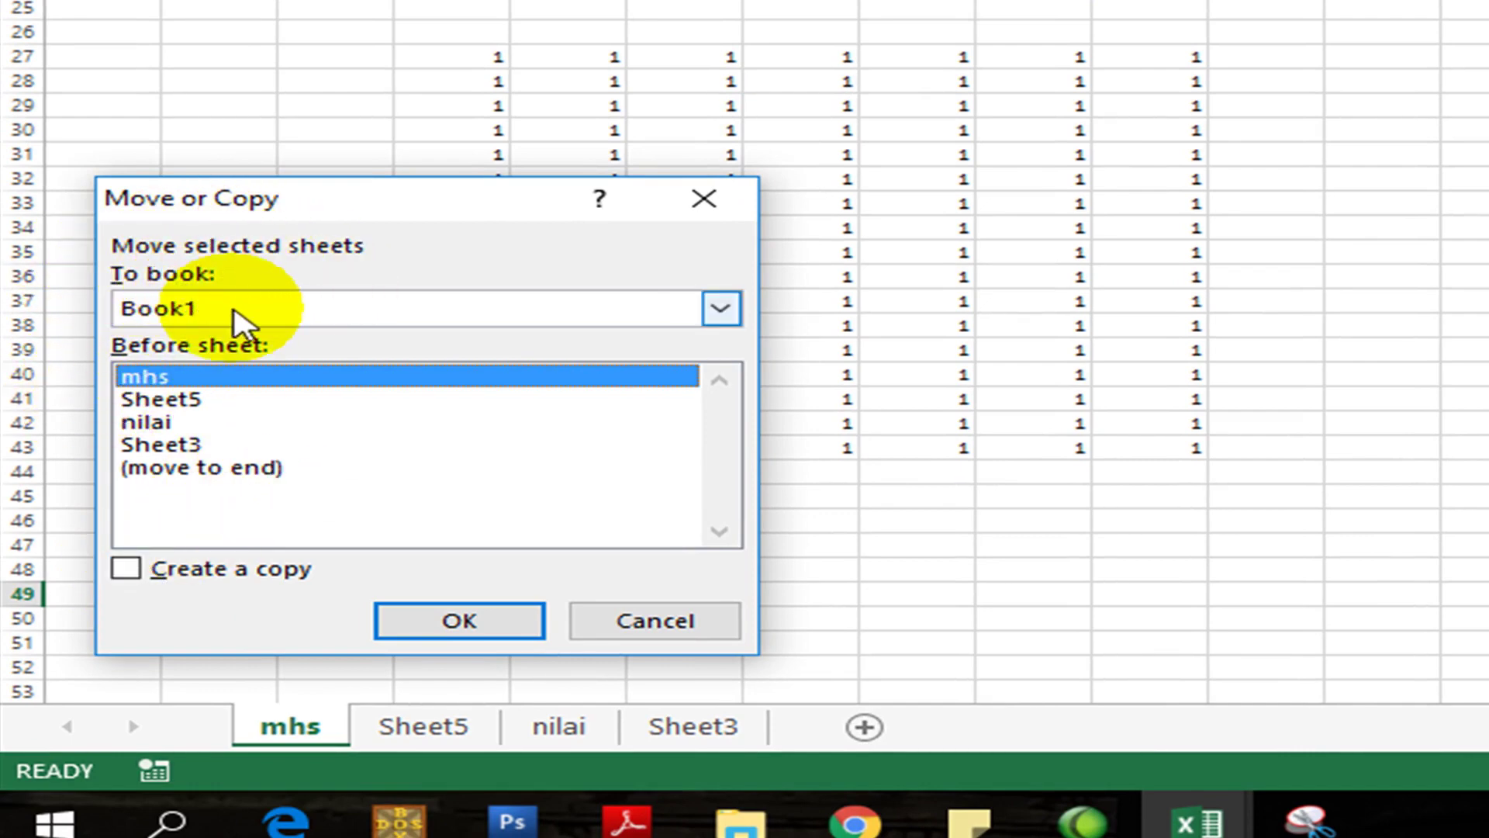
{"action": "left_click", "coordinate": [234, 312]}
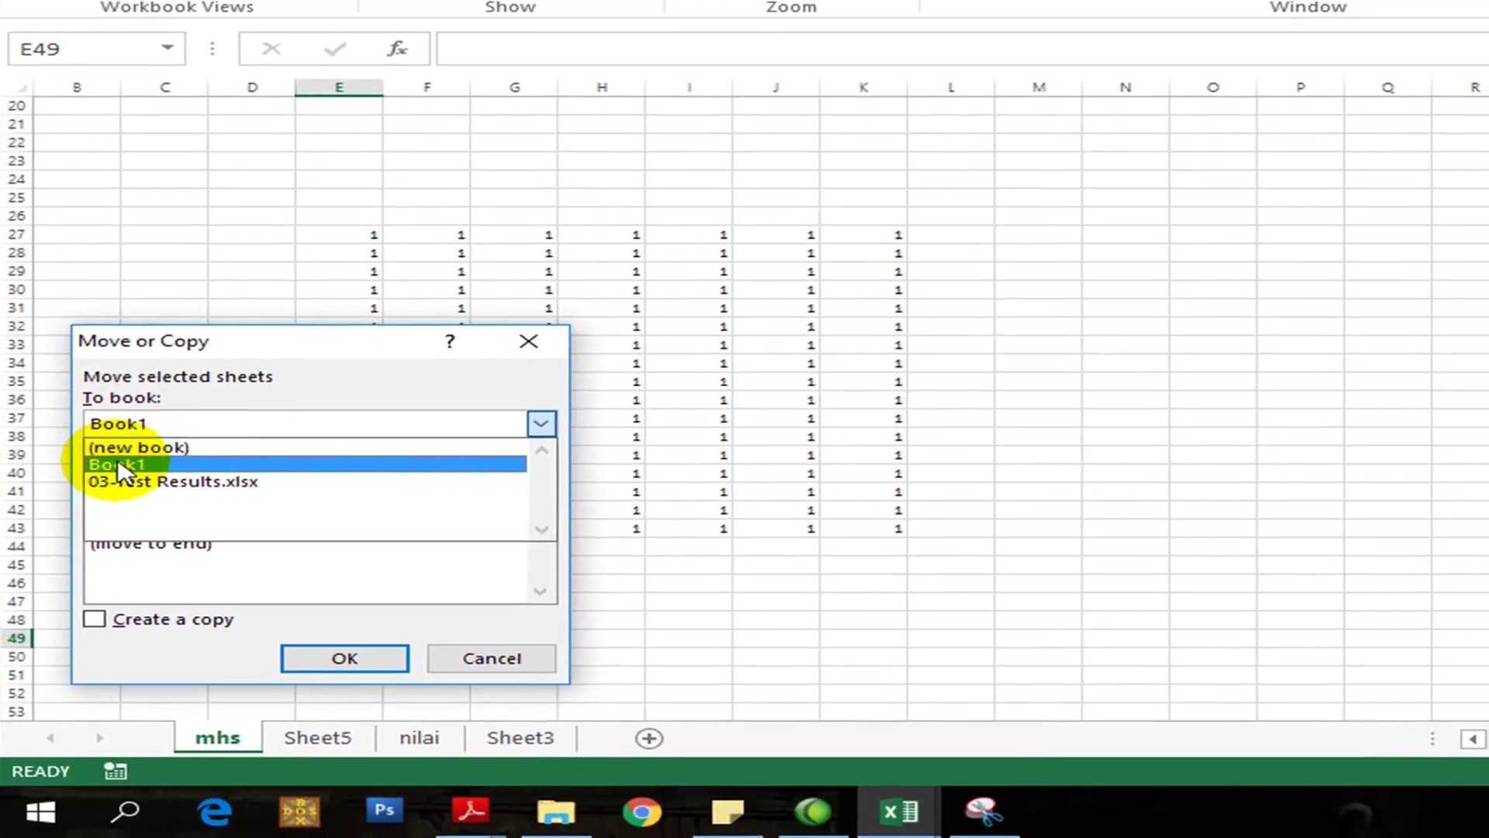
{"action": "left_click", "coordinate": [124, 606]}
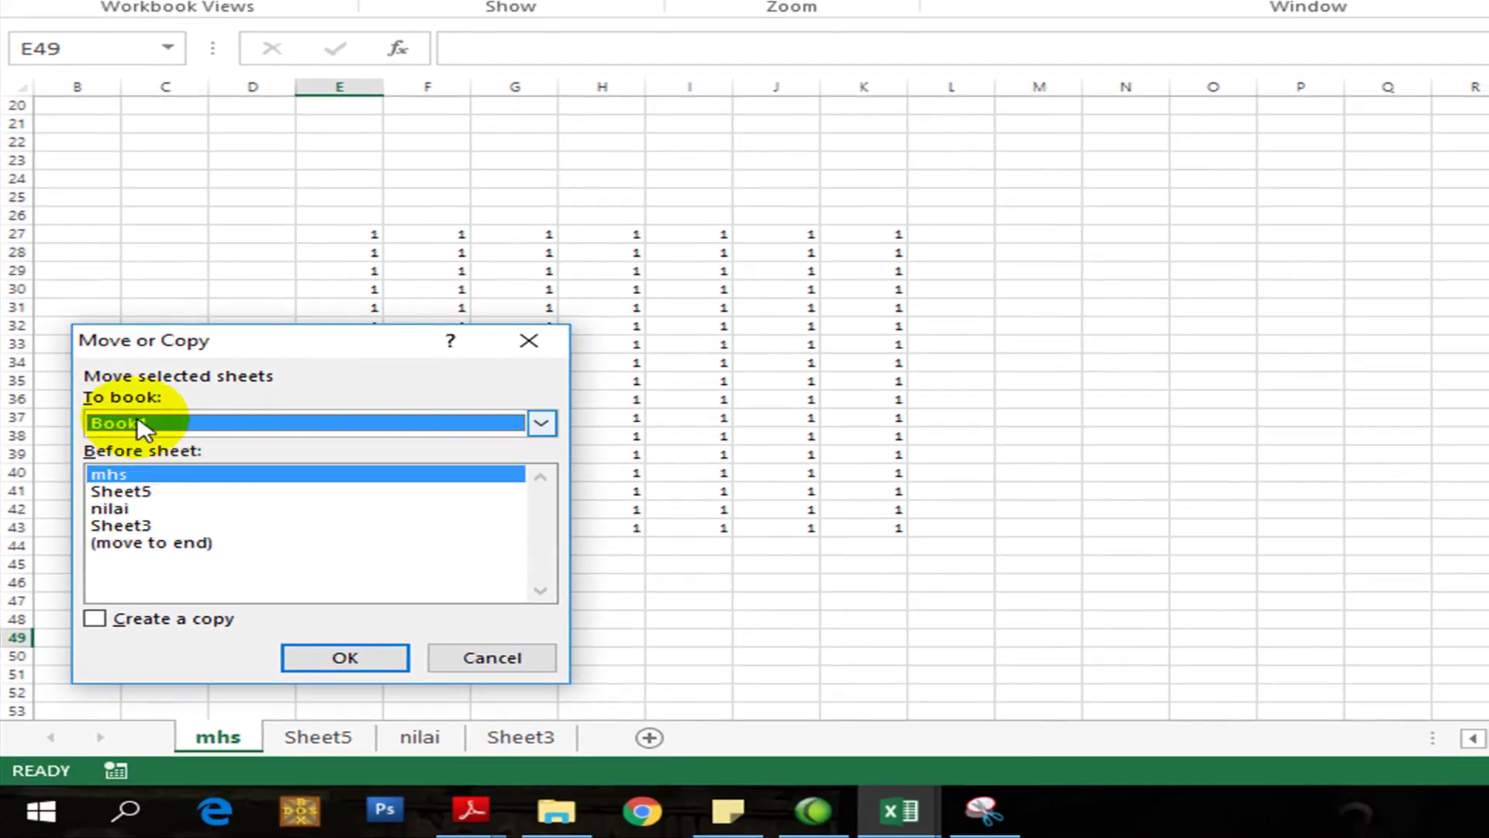
{"action": "left_click", "coordinate": [154, 559]}
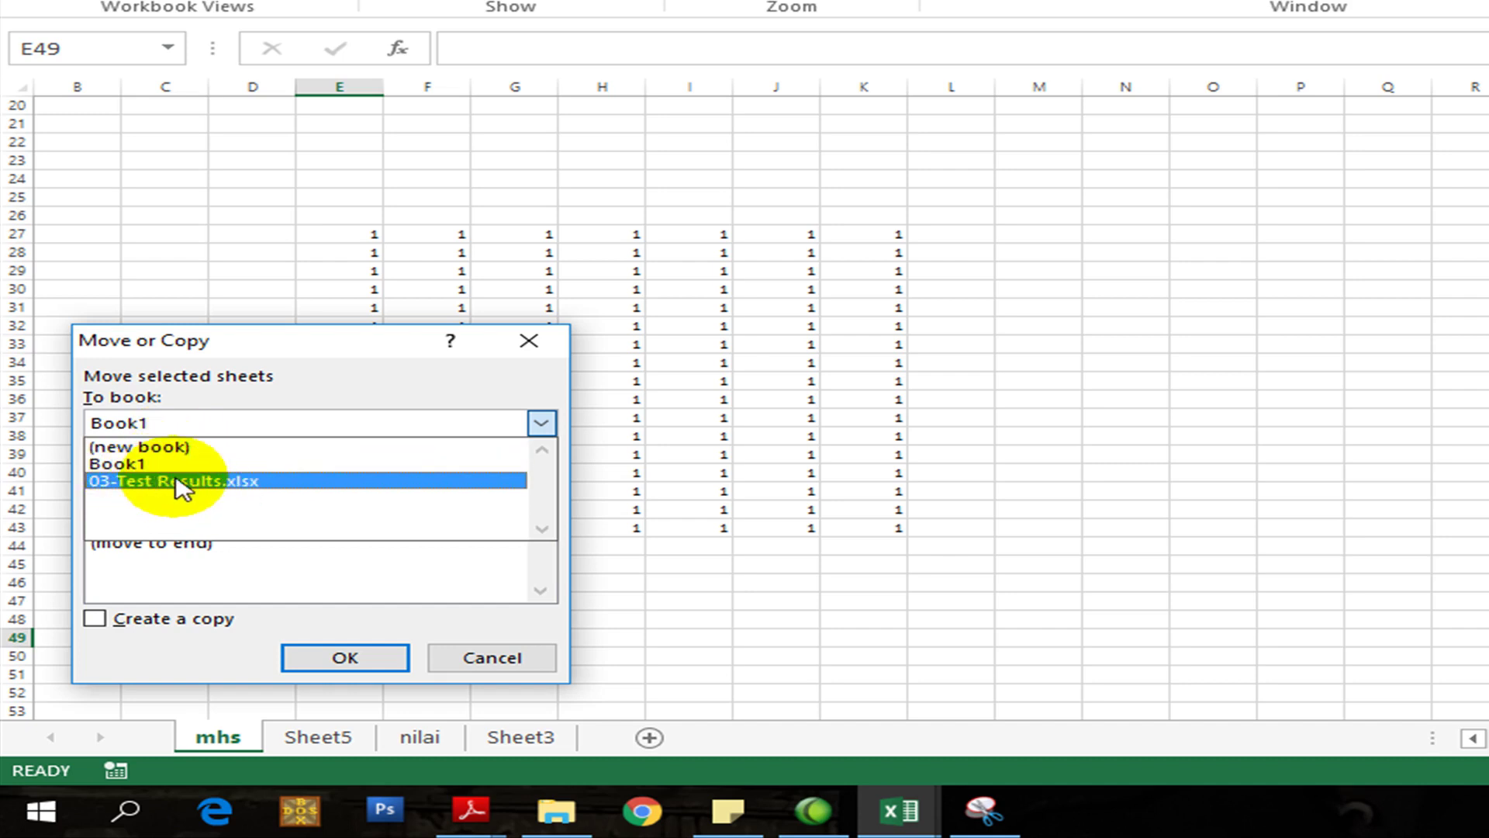
{"action": "left_click", "coordinate": [291, 395]}
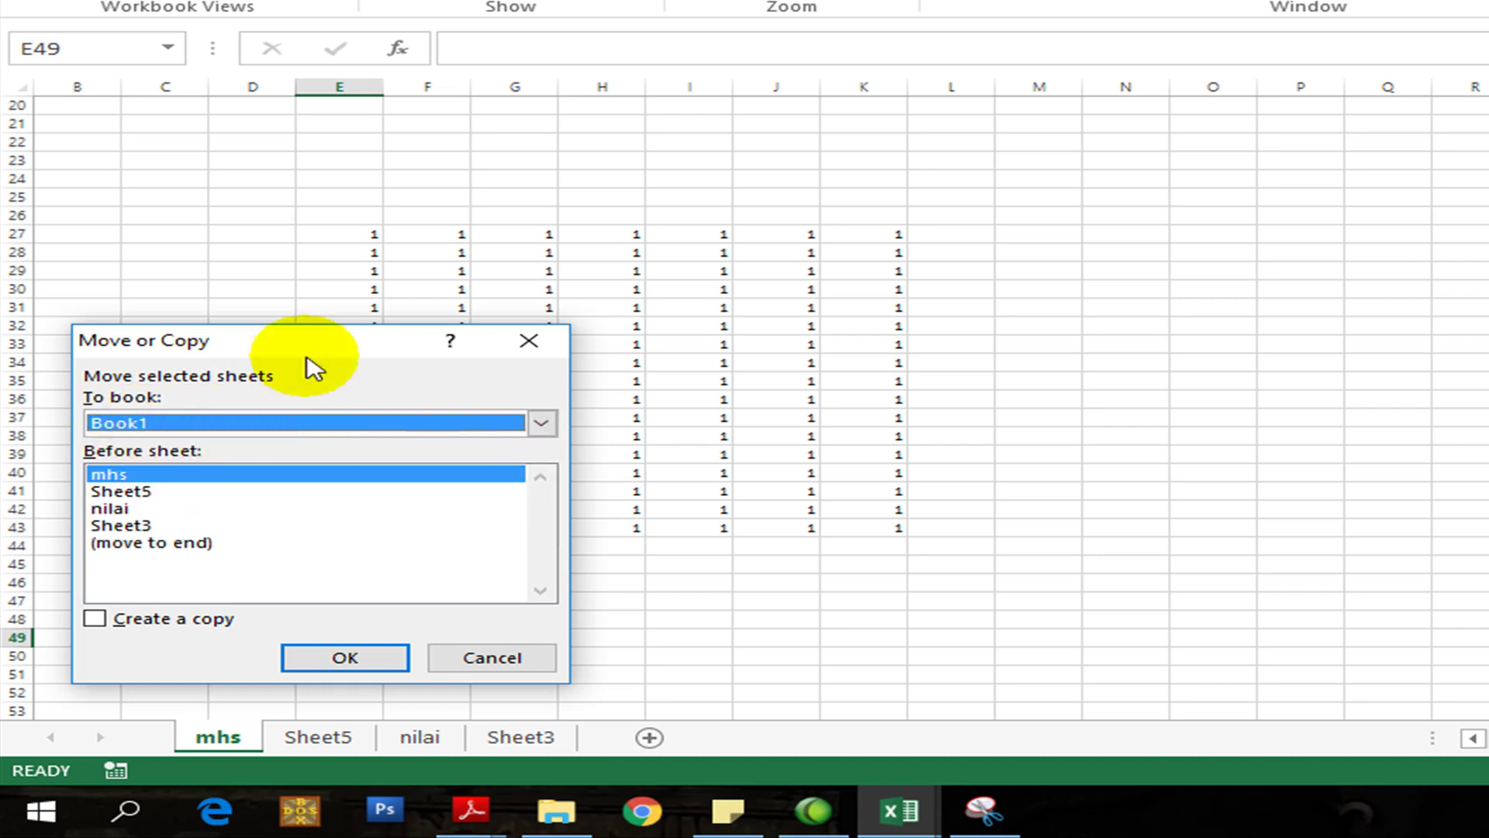
Step: Create a copy of the mhs sheet at the end of Book1 and return to the original mhs sheet
{"action": "left_click", "coordinate": [91, 621]}
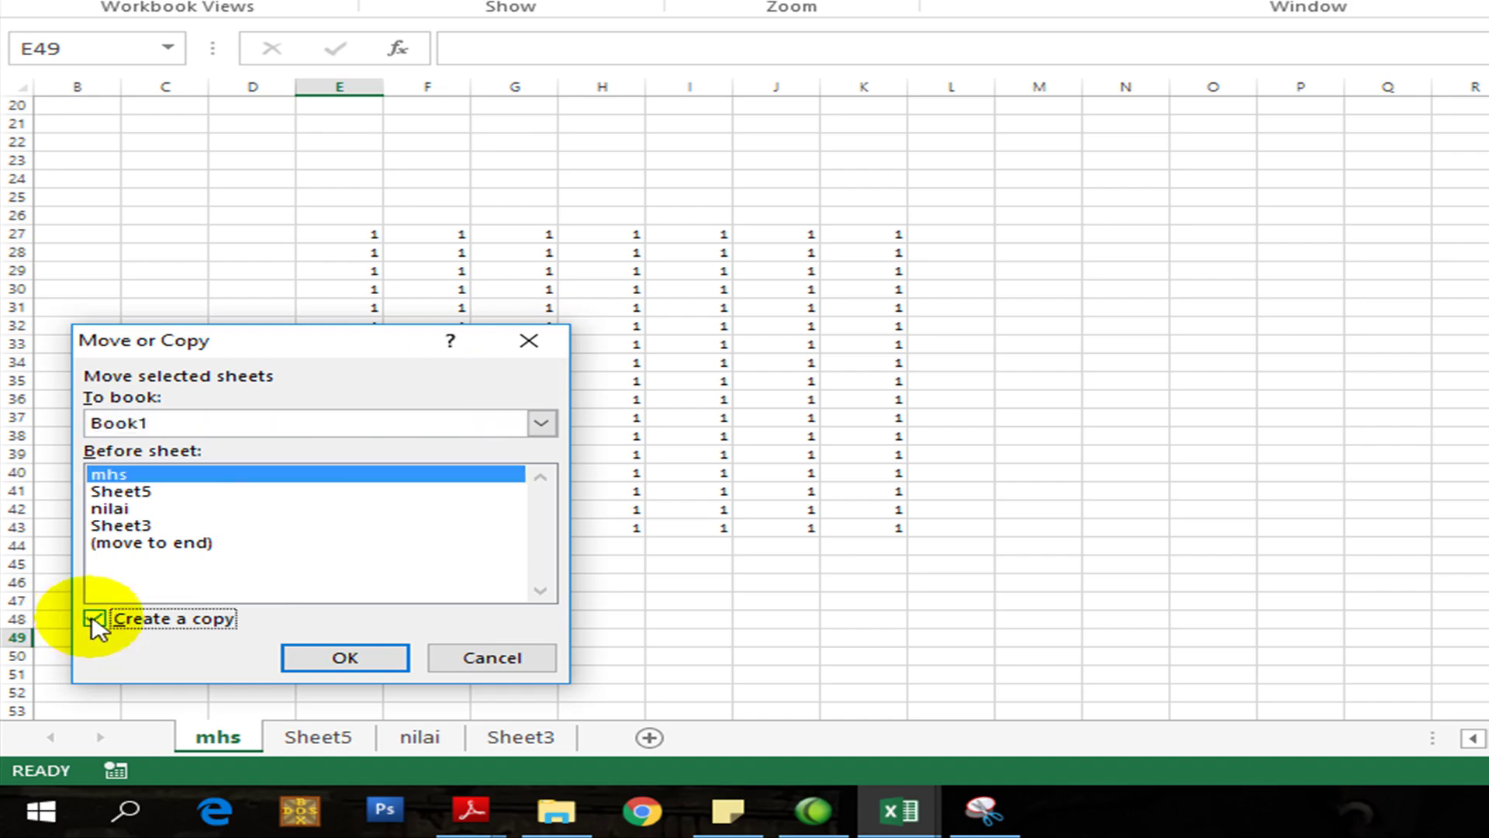
{"action": "left_click", "coordinate": [143, 542]}
{"action": "left_click", "coordinate": [145, 526]}
{"action": "left_click", "coordinate": [147, 543]}
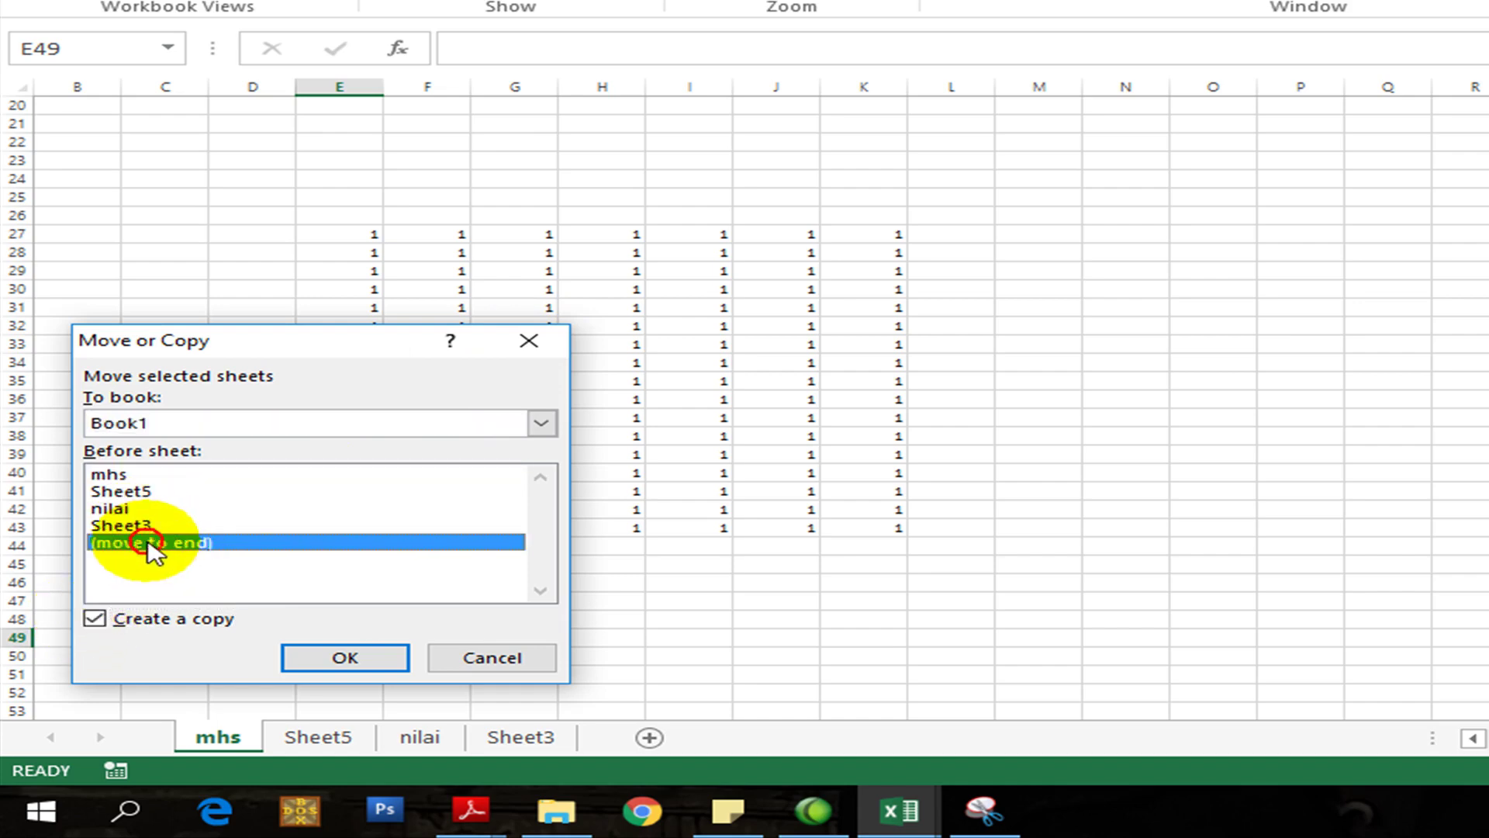
{"action": "left_click", "coordinate": [321, 661]}
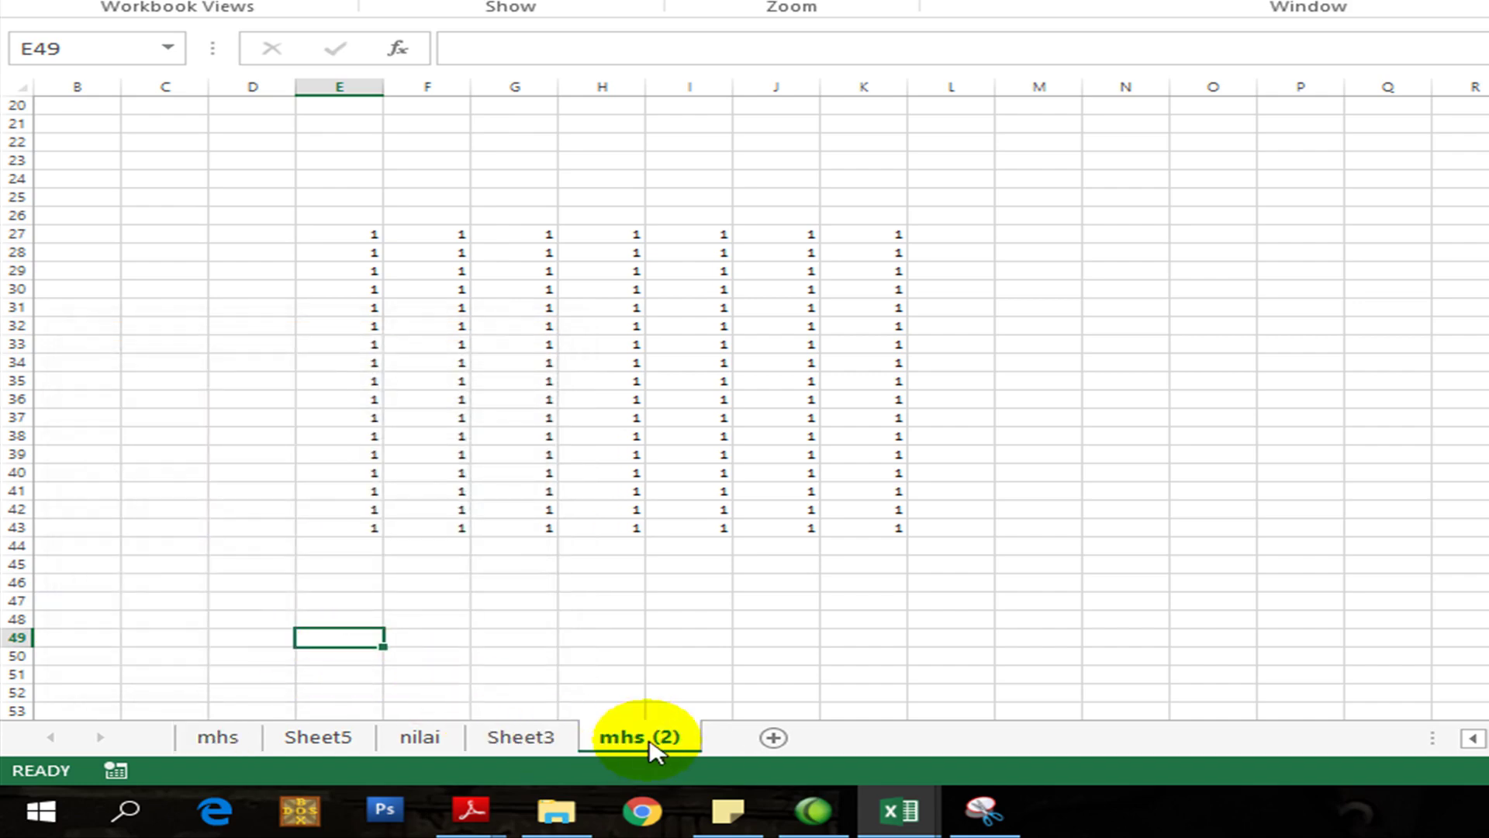
{"action": "left_click", "coordinate": [222, 747]}
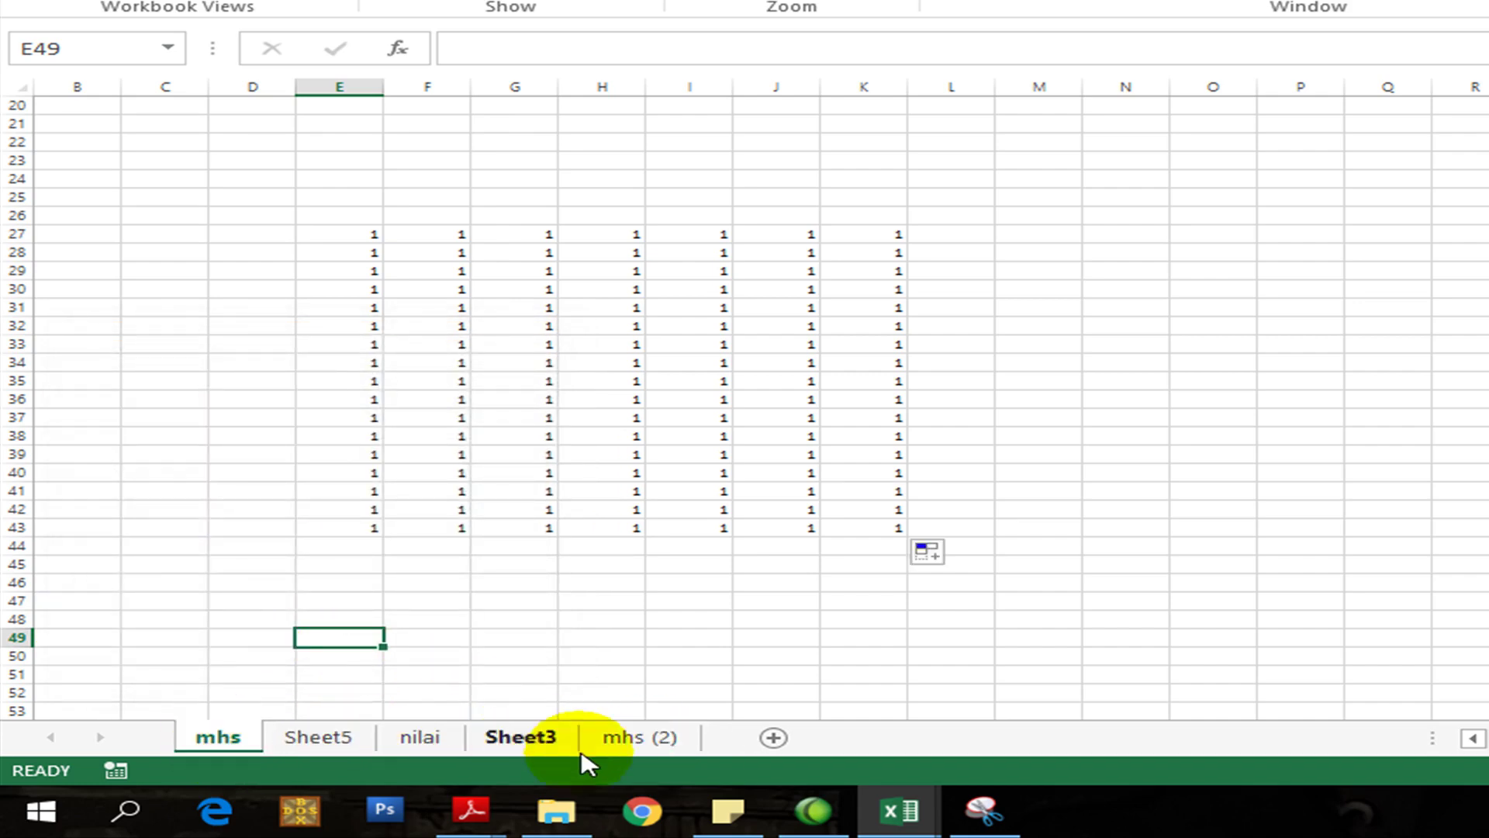
Step: Compare the mhs (2) copy with the original mhs sheet, and select the data range E27:K43 on mhs
{"action": "left_click", "coordinate": [632, 743]}
{"action": "left_click", "coordinate": [245, 743]}
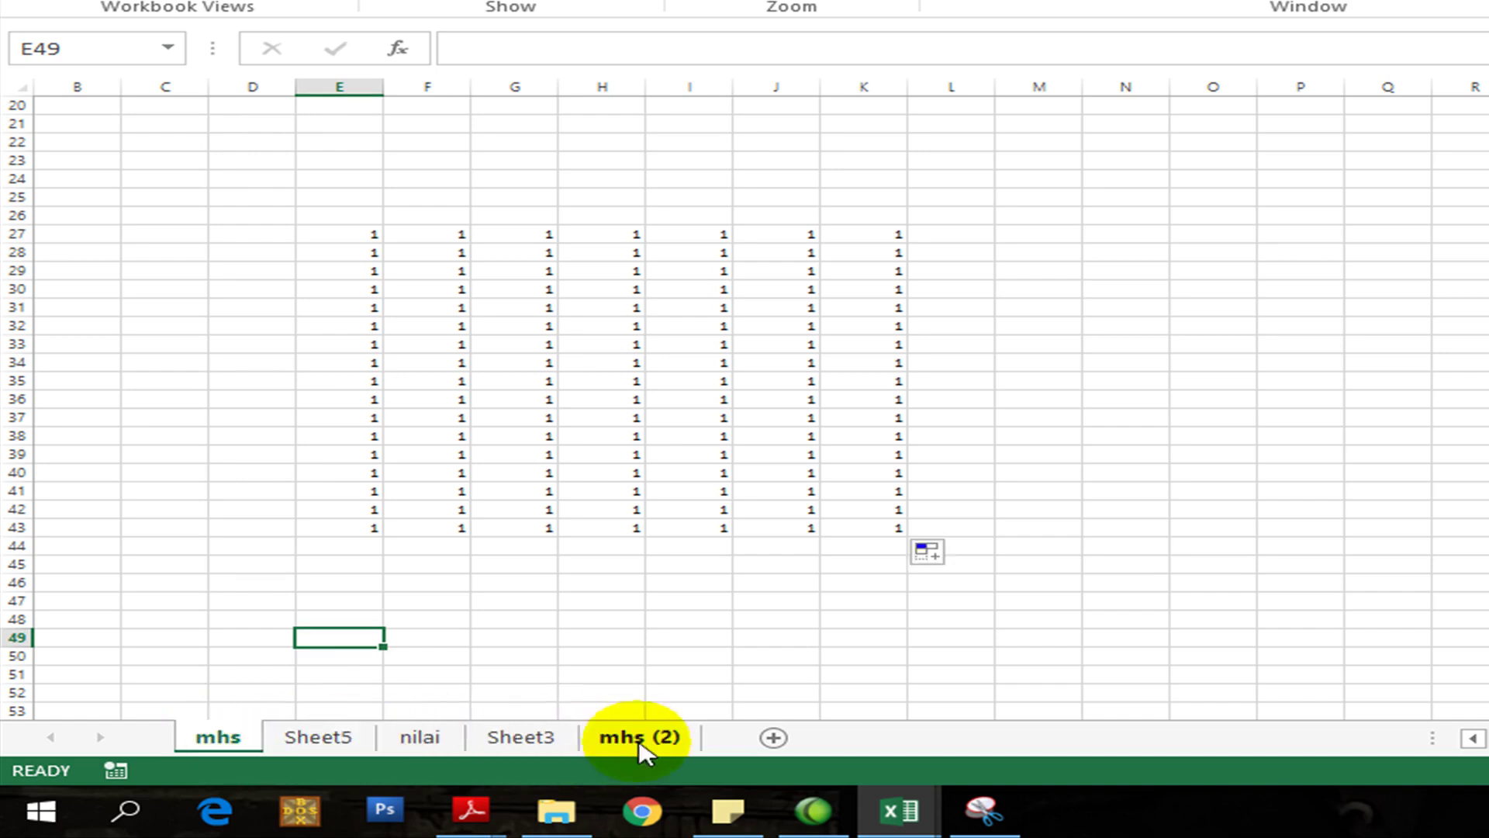
{"action": "left_click", "coordinate": [641, 746]}
{"action": "left_click", "coordinate": [242, 743]}
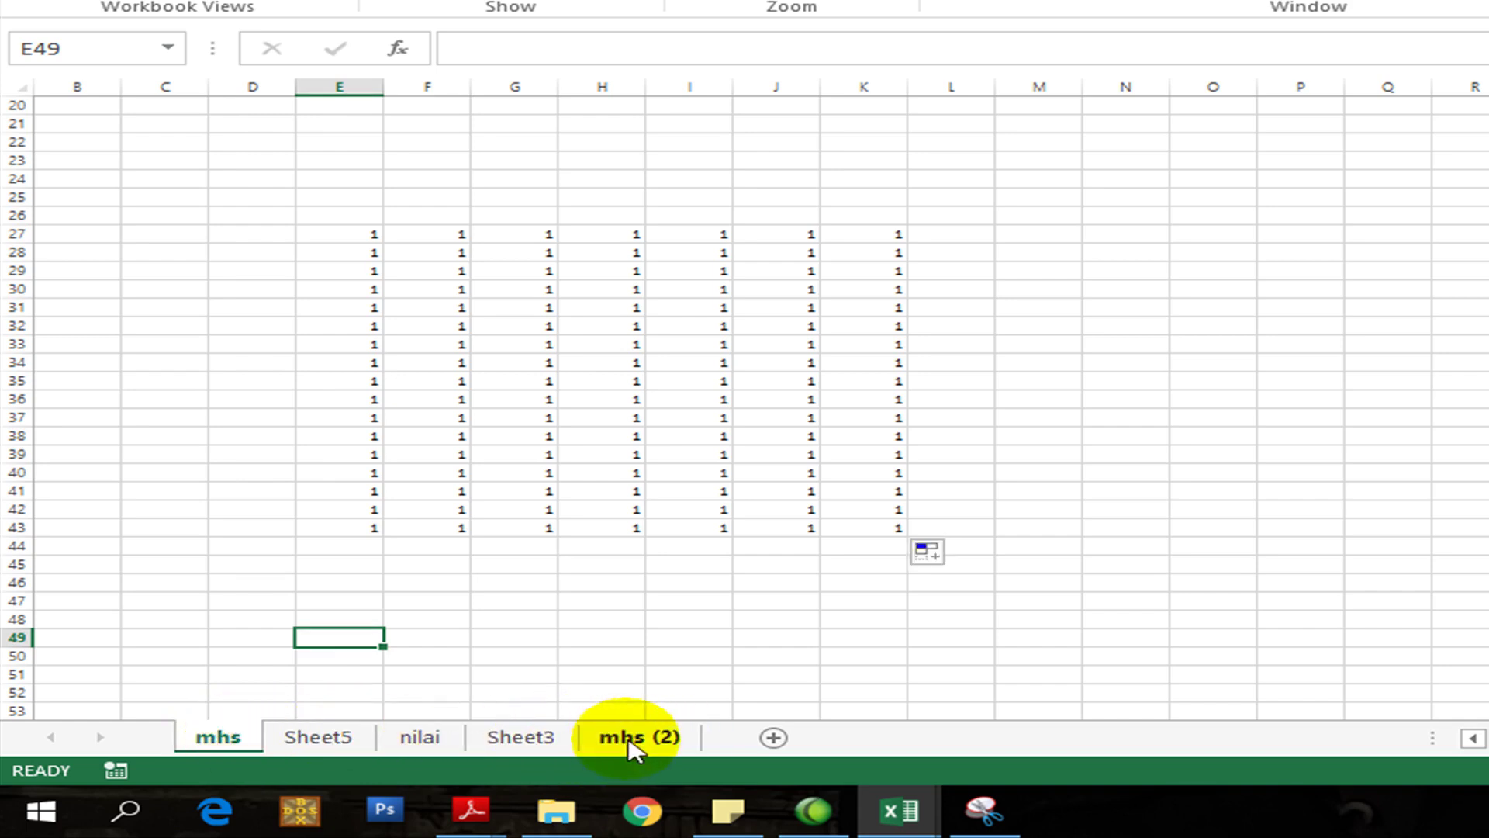
{"action": "left_click", "coordinate": [238, 739]}
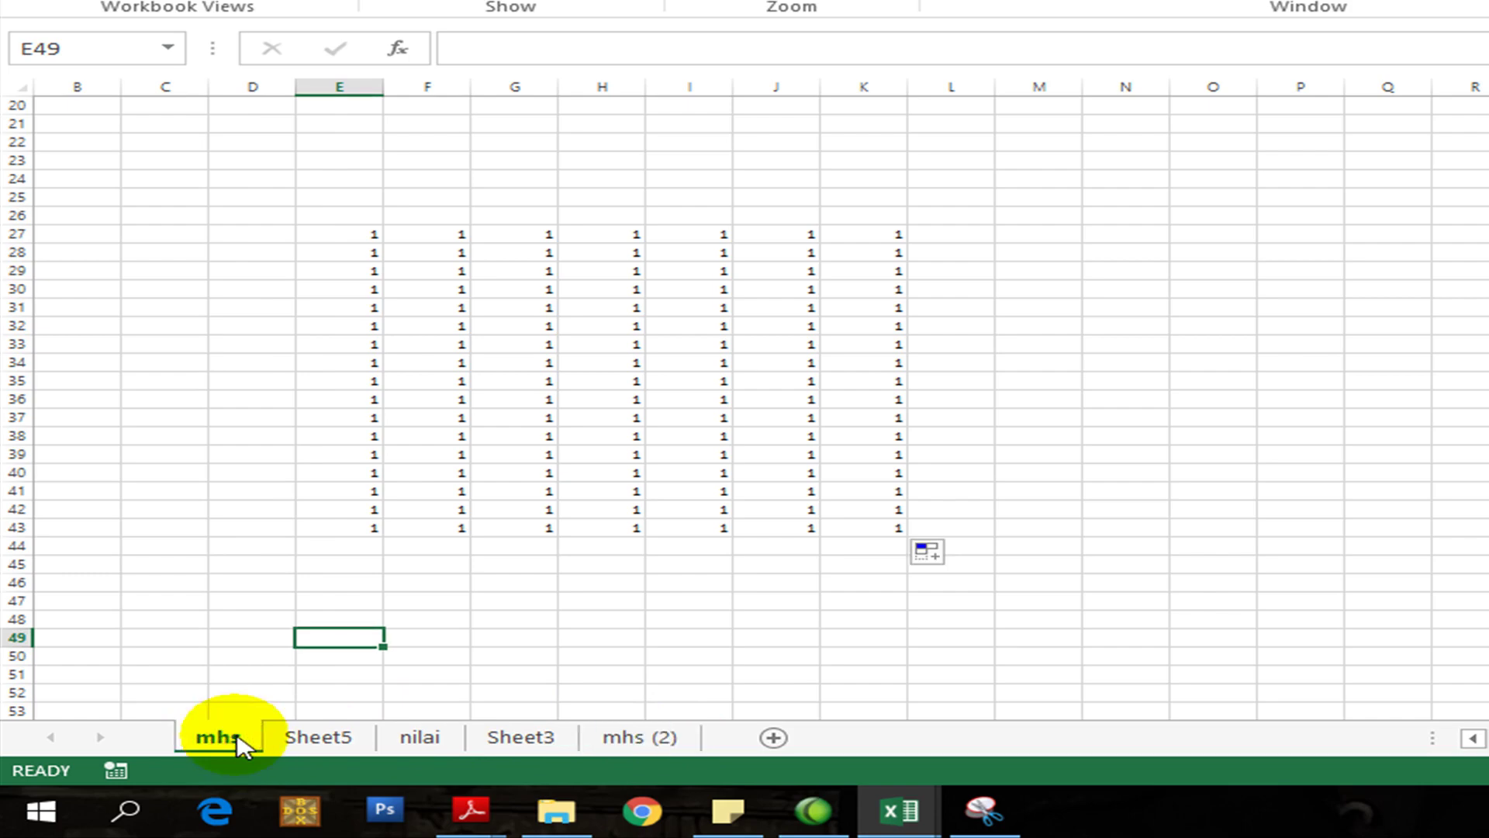
{"action": "left_click_drag", "start_coordinate": [342, 236], "coordinate": [853, 525]}
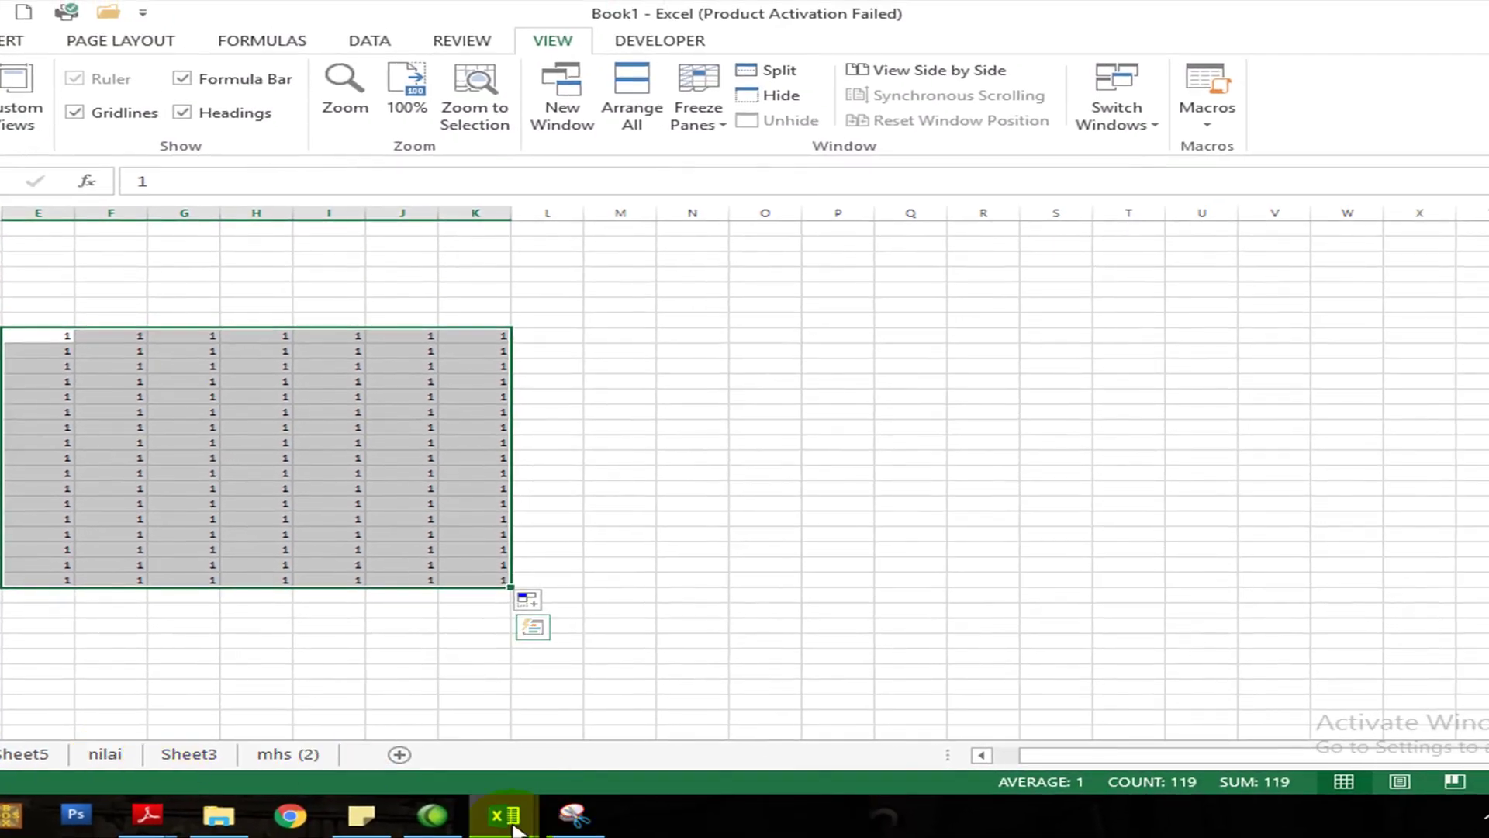
Step: Switch to the 03-Test Results workbook and select cell C7 on its Living Online sheet
{"action": "mouse_move", "coordinate": [512, 815]}
{"action": "left_click", "coordinate": [548, 738]}
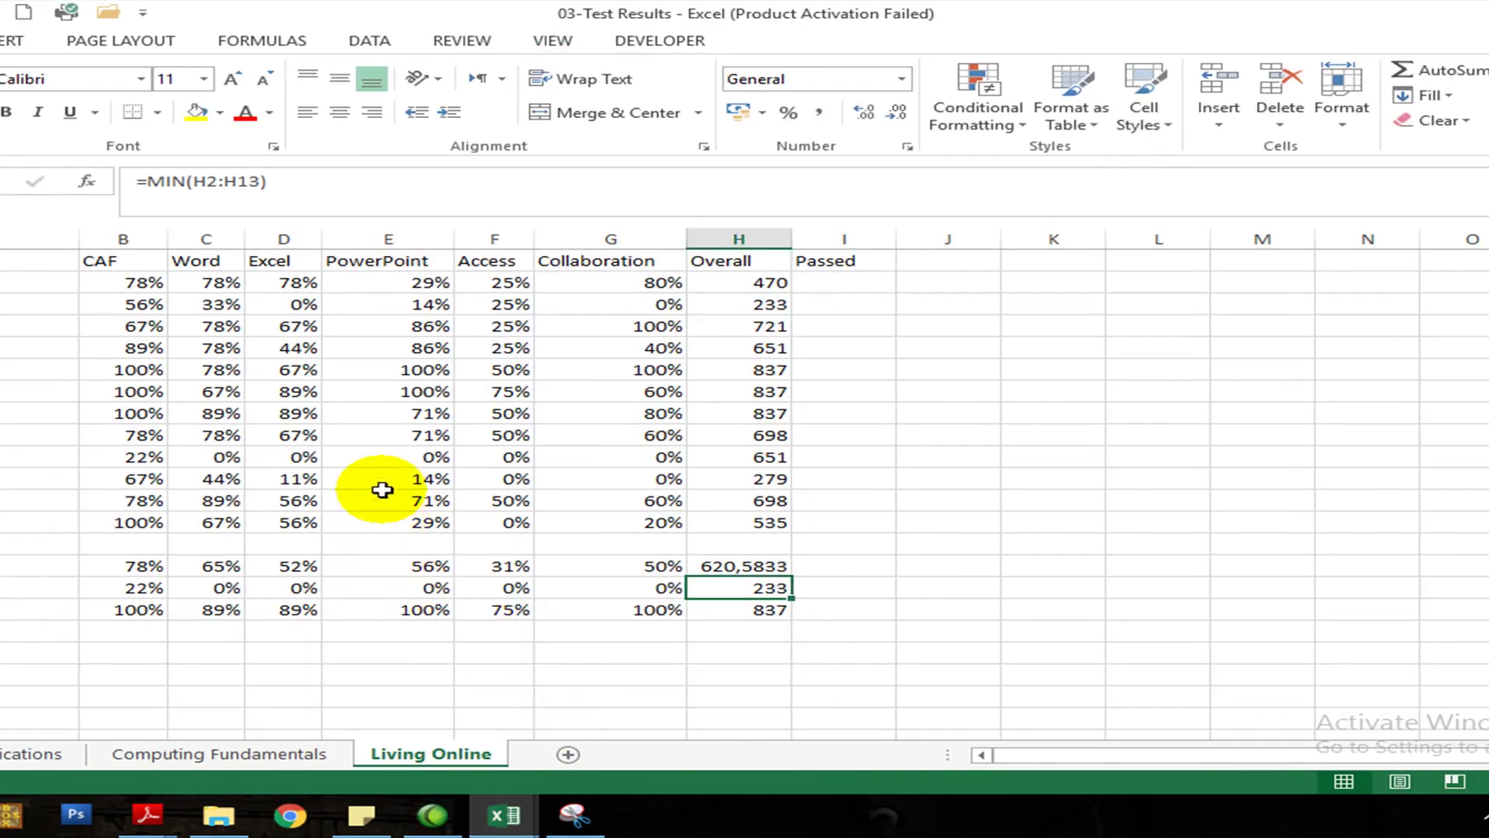
{"action": "left_click", "coordinate": [308, 366]}
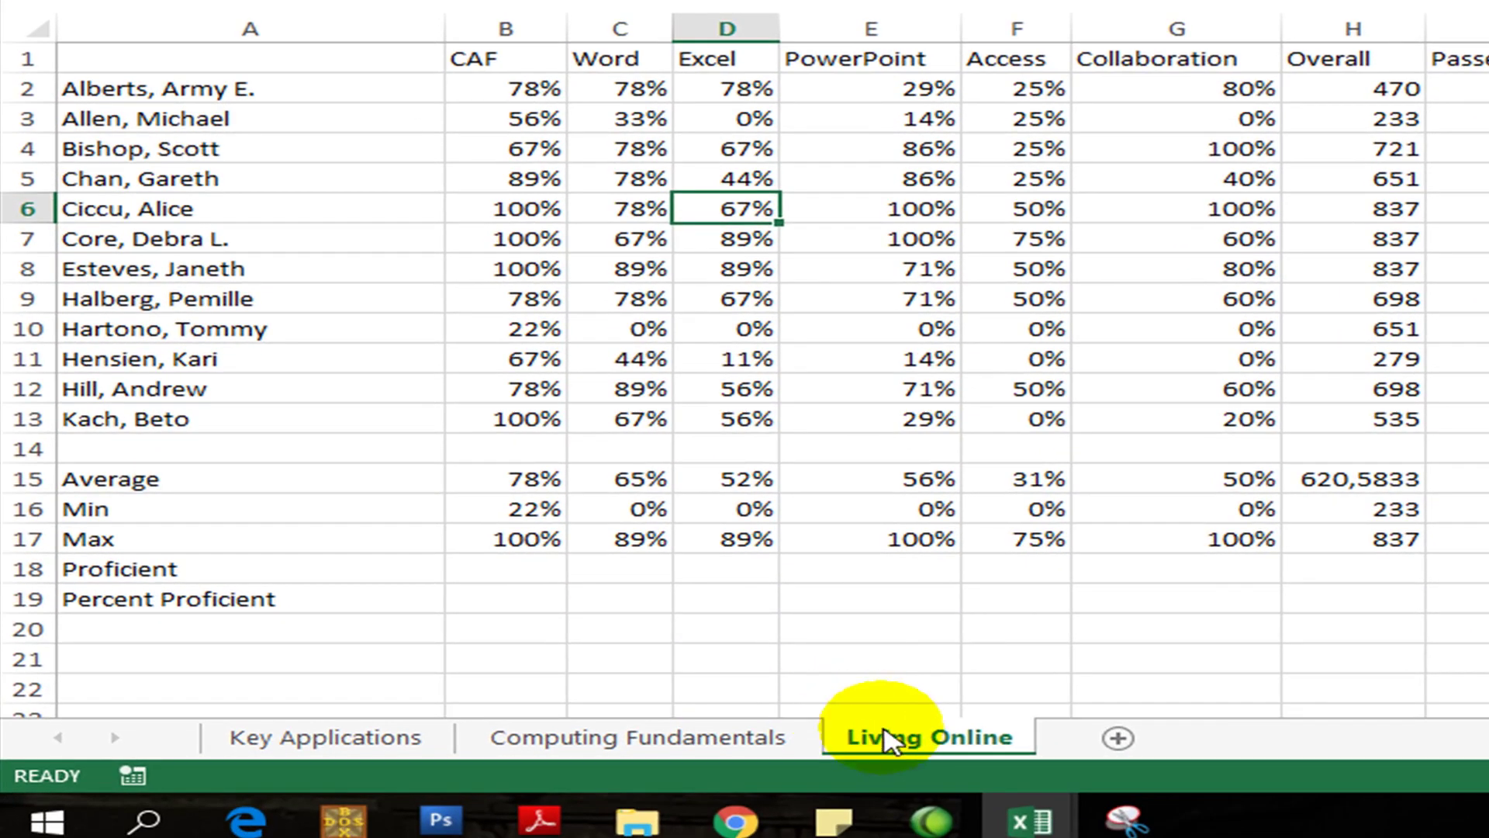
{"action": "left_click", "coordinate": [583, 273]}
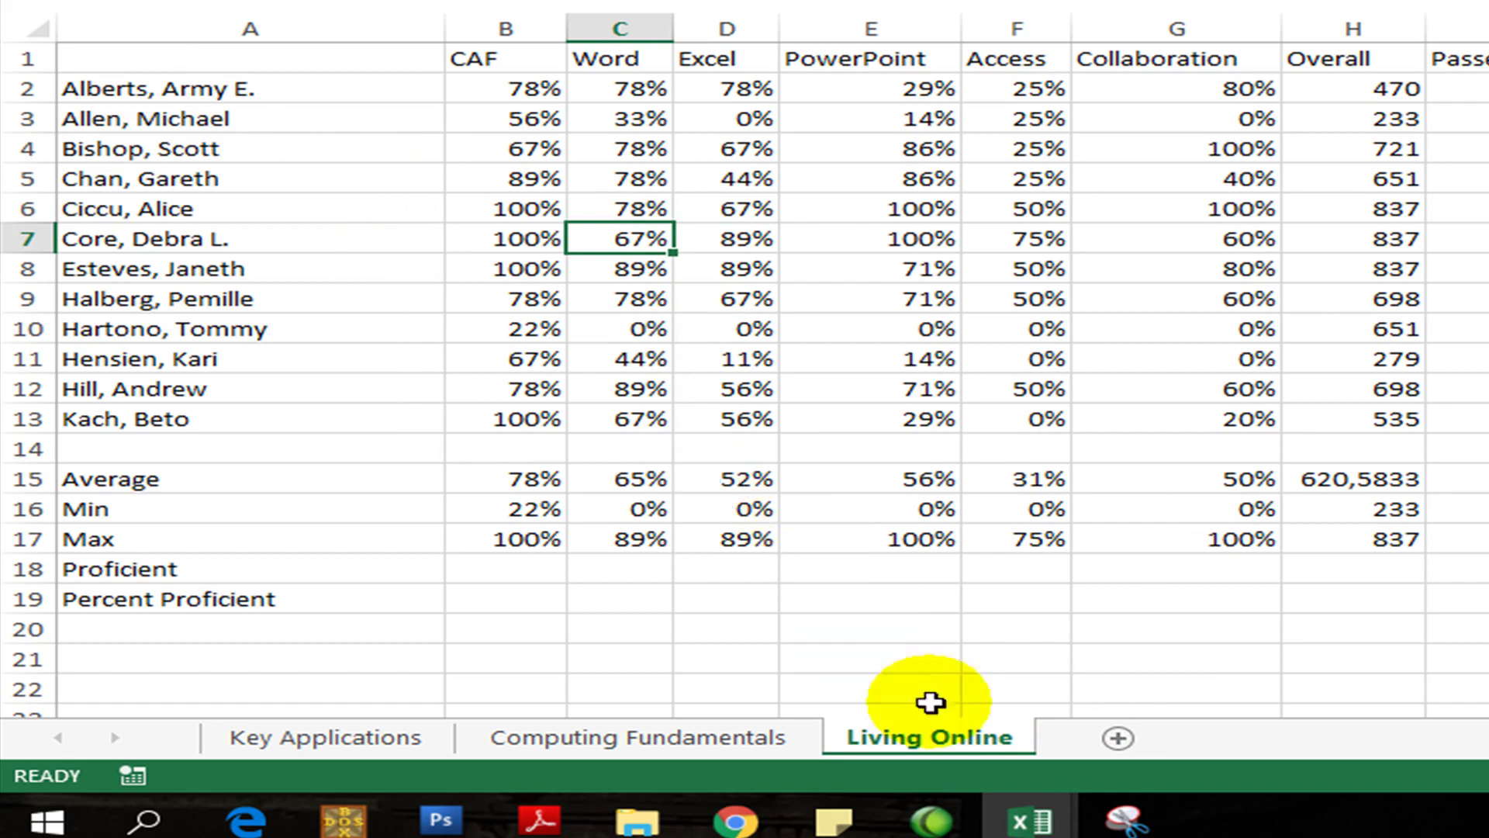
Step: Start moving or copying the Living Online sheet, check the available destination workbooks, and choose Book1 as the destination
{"action": "right_click", "coordinate": [937, 739]}
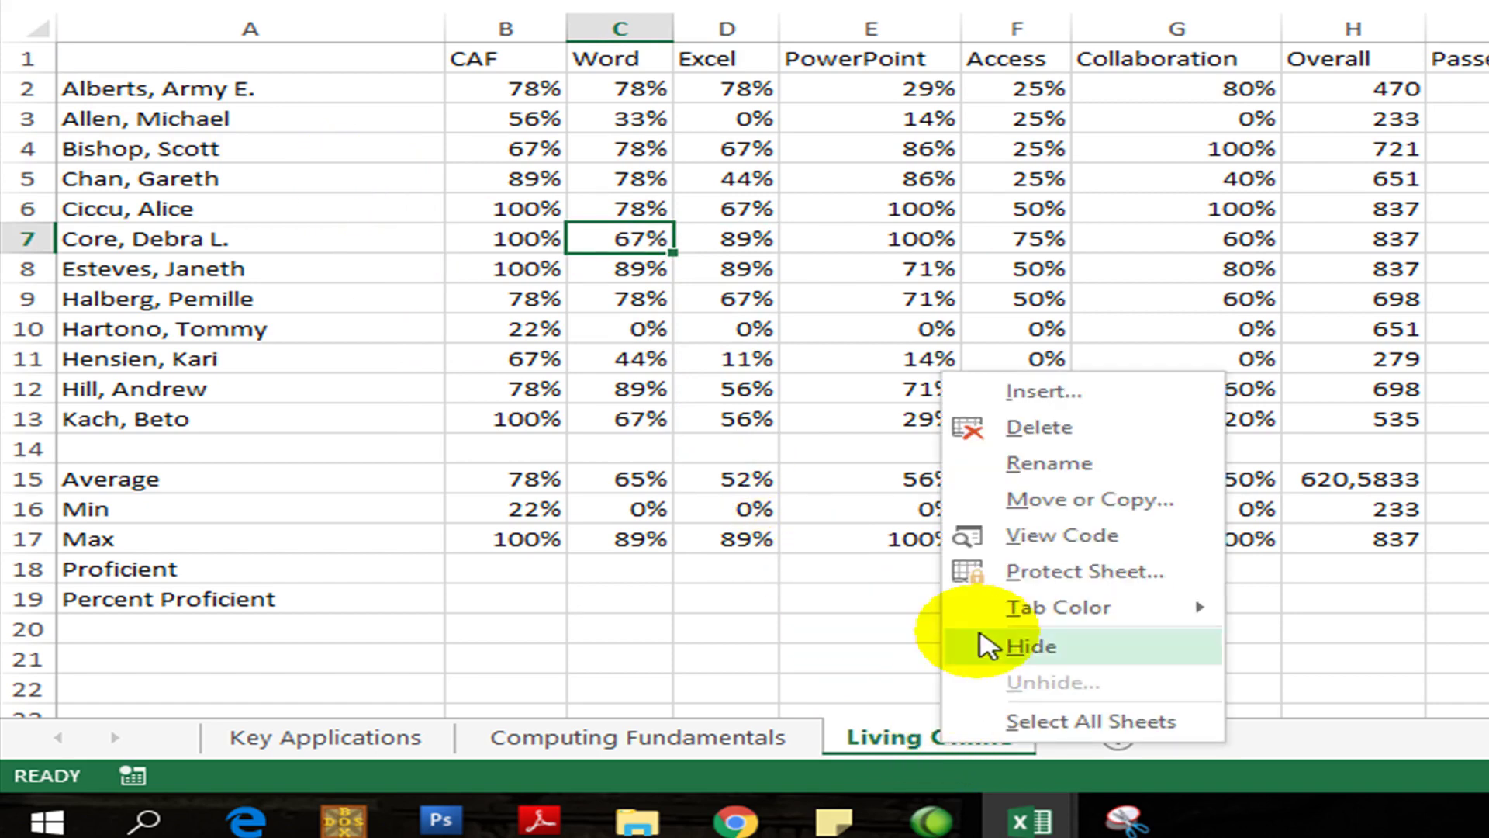
{"action": "left_click", "coordinate": [1049, 508]}
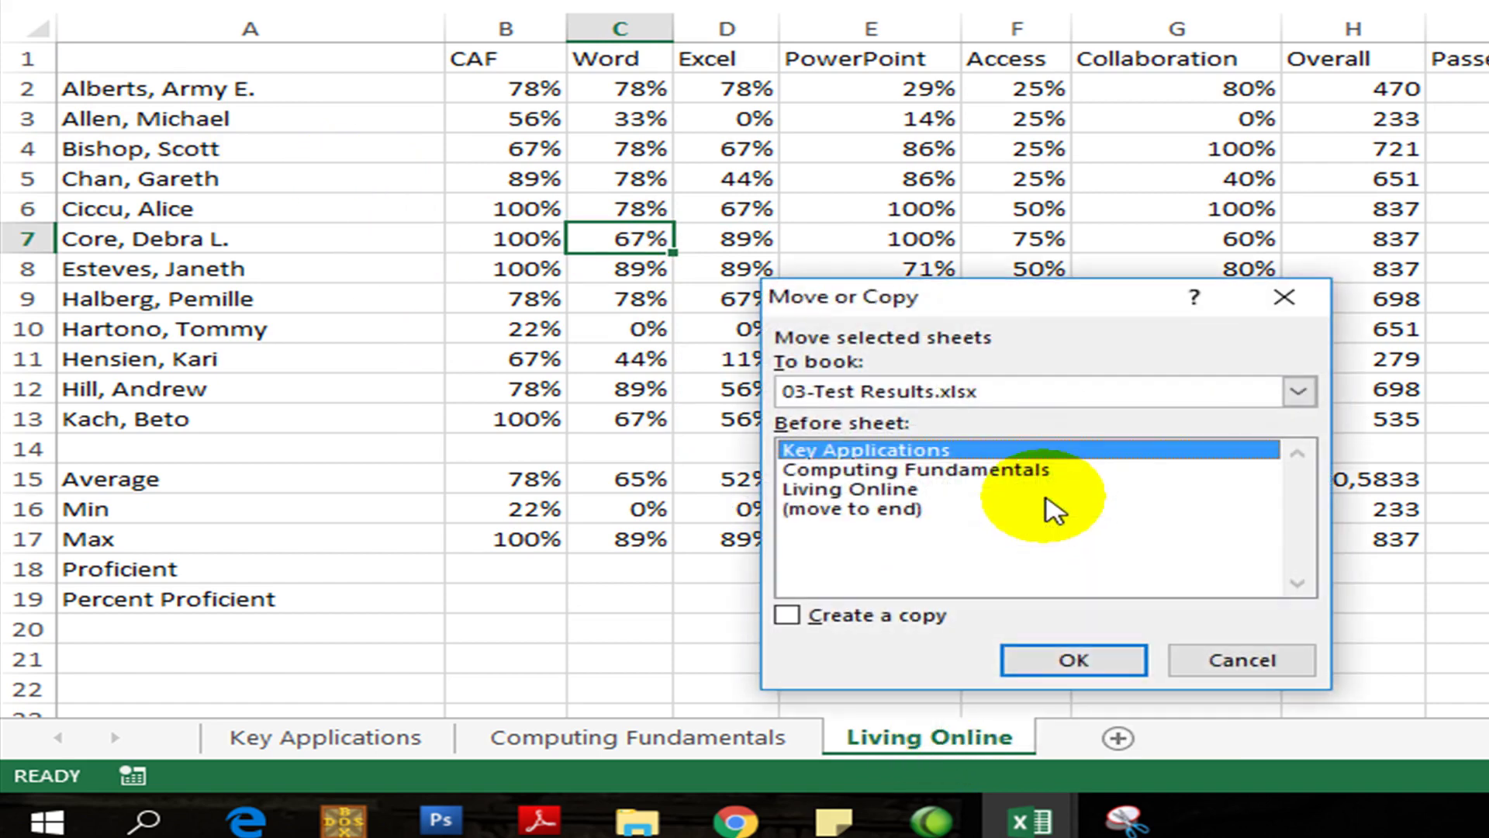
{"action": "left_click", "coordinate": [867, 393]}
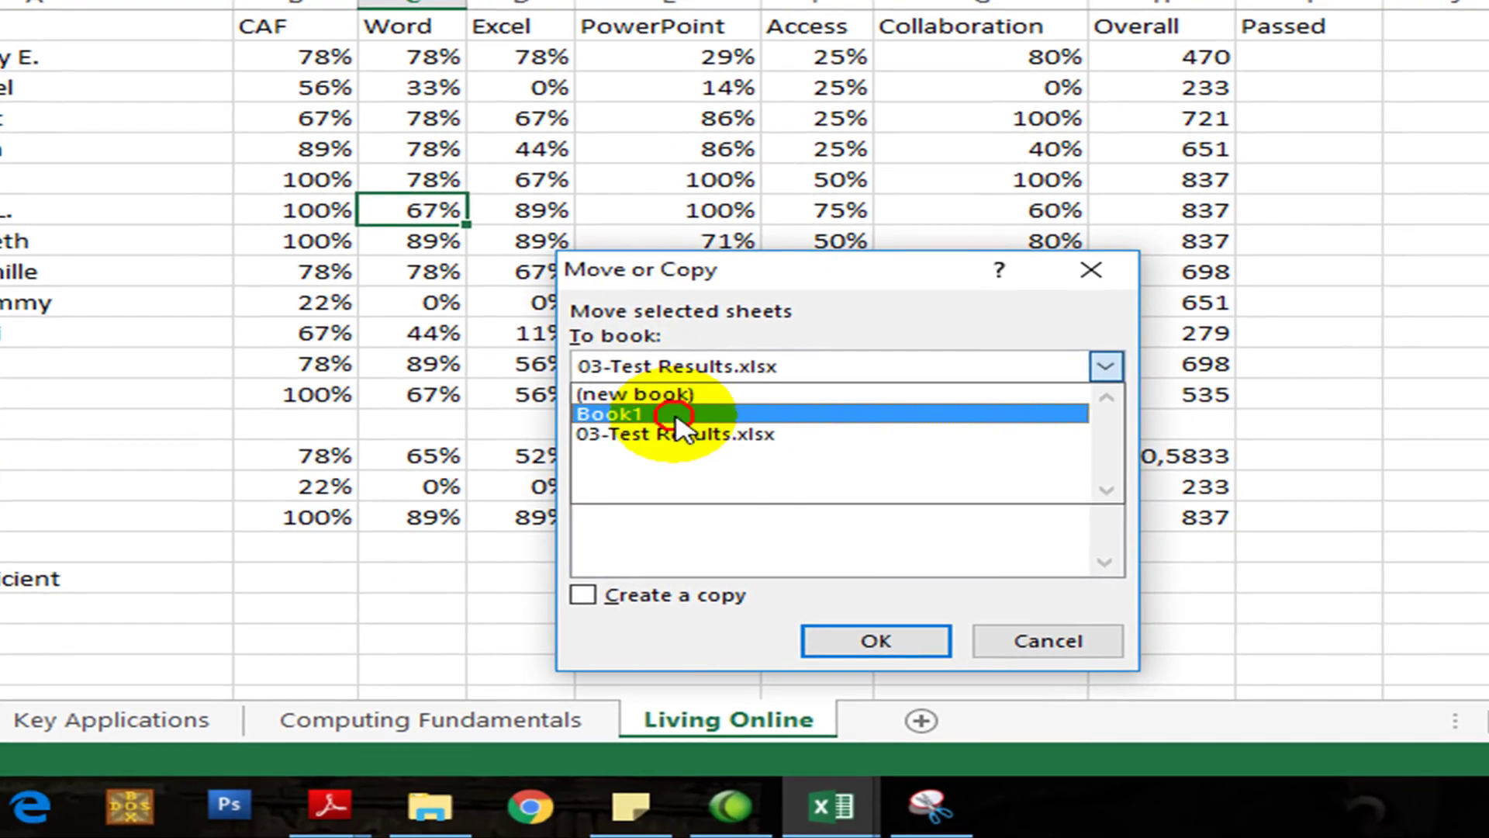
{"action": "left_click", "coordinate": [675, 419]}
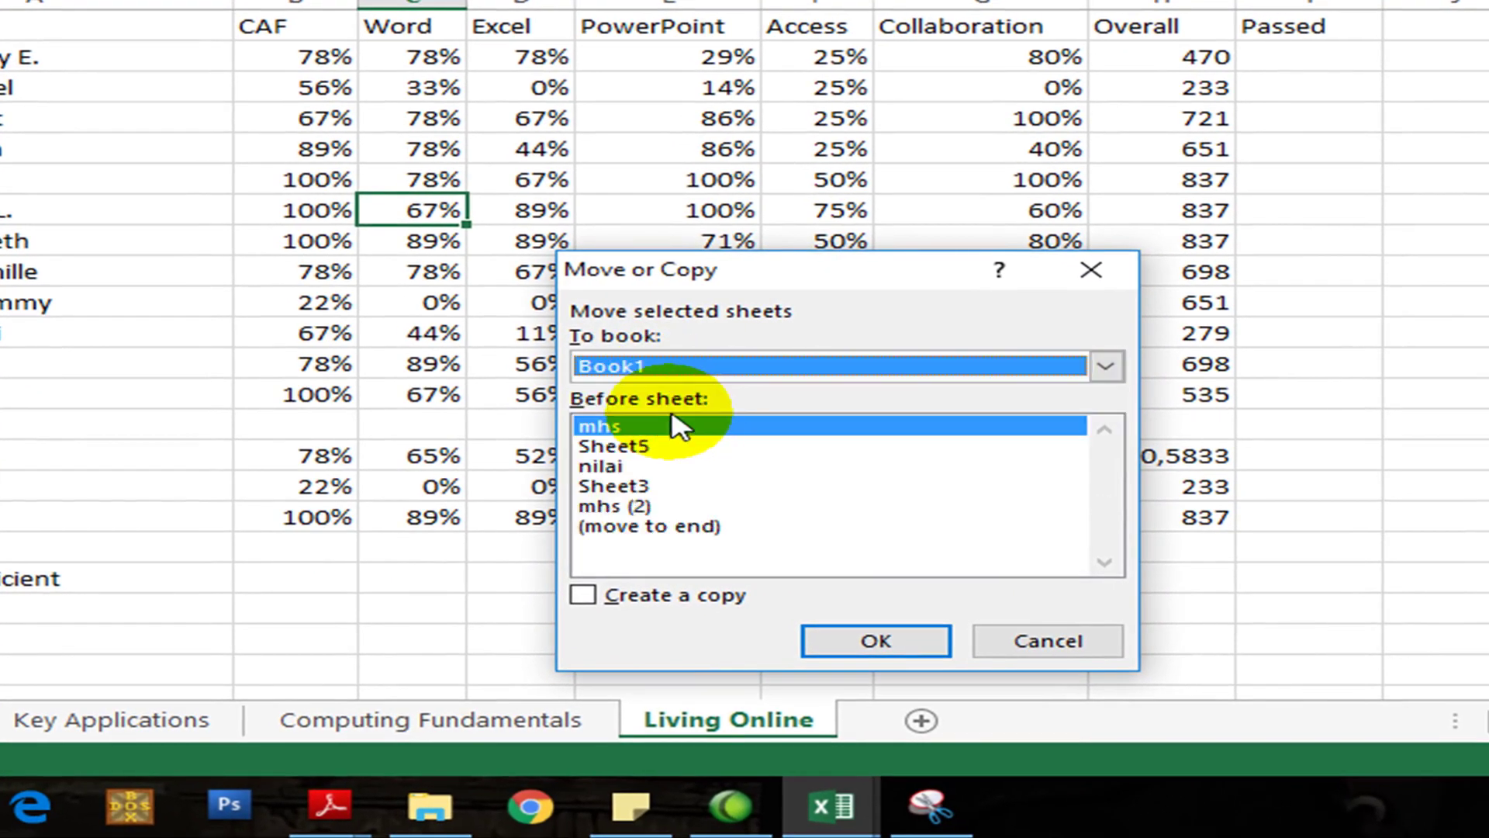
{"action": "left_click", "coordinate": [665, 366]}
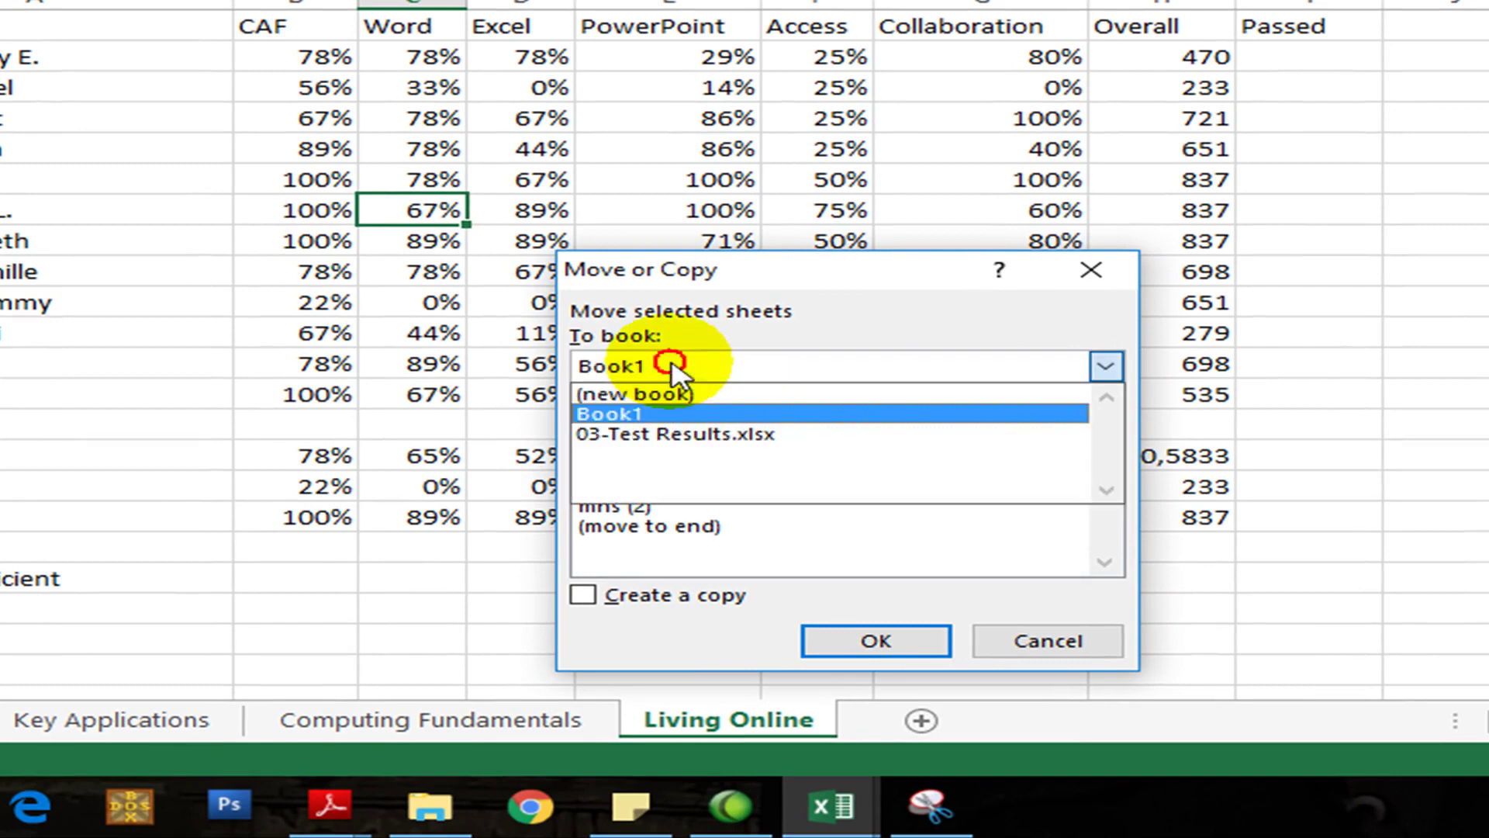
{"action": "left_click", "coordinate": [658, 415]}
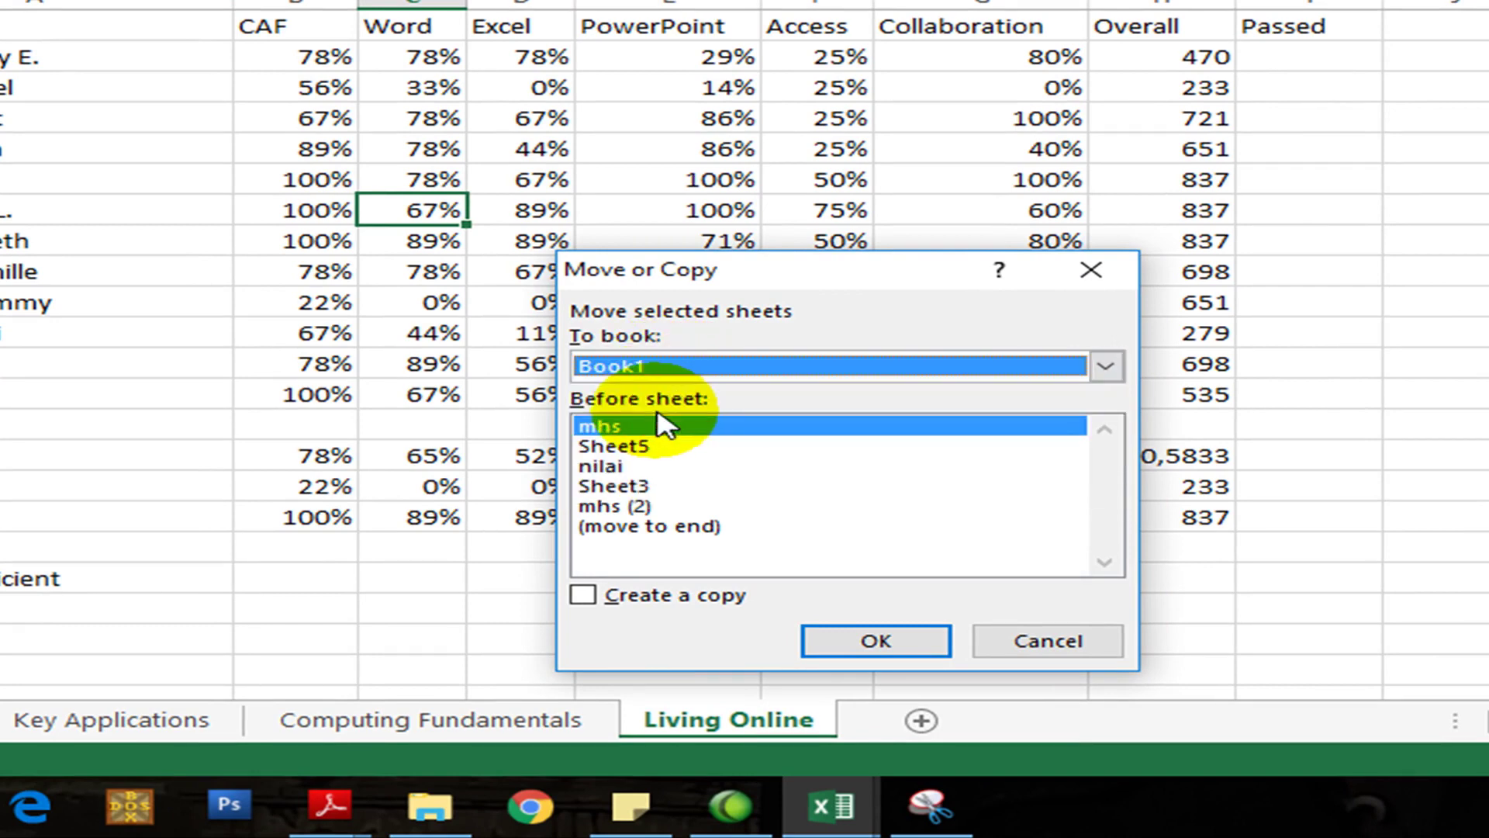
{"action": "left_click", "coordinate": [671, 368]}
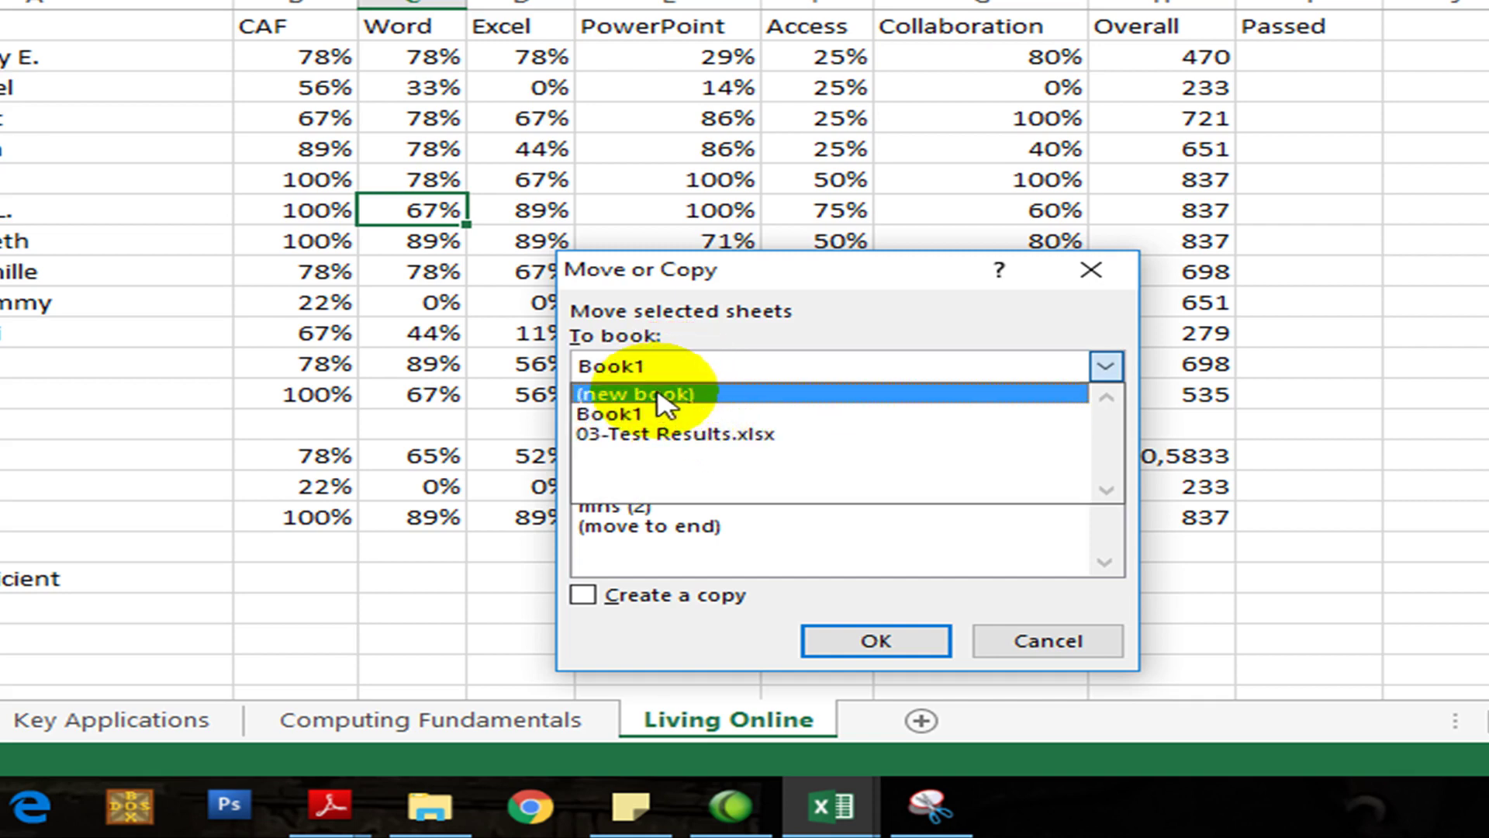
{"action": "left_click", "coordinate": [618, 419]}
Step: Place a copy of the Living Online sheet at the end of Book1, leaving the original in its own workbook
{"action": "left_click", "coordinate": [643, 528]}
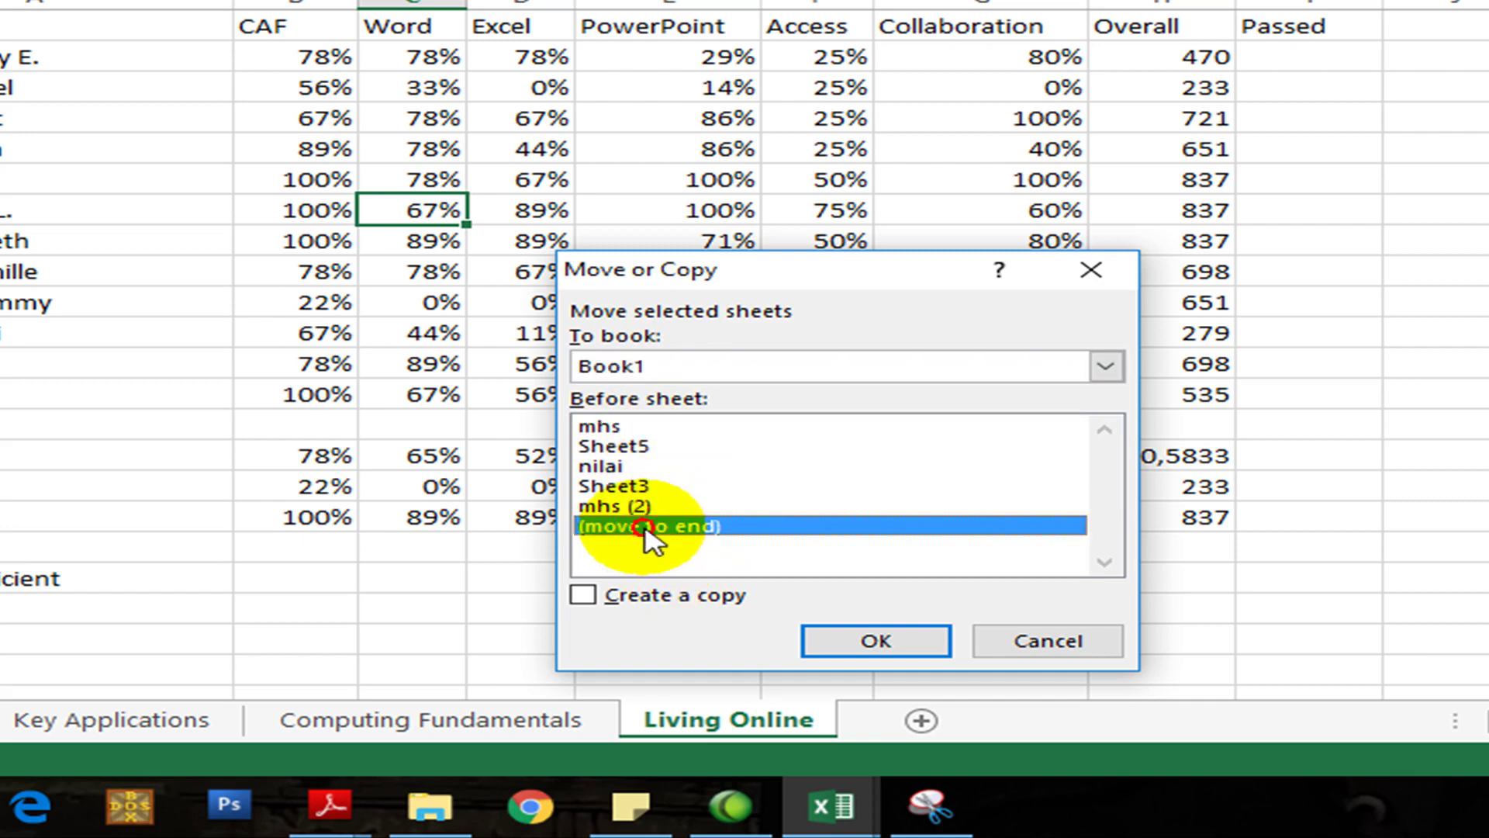
{"action": "left_click_drag", "start_coordinate": [643, 527], "coordinate": [642, 444]}
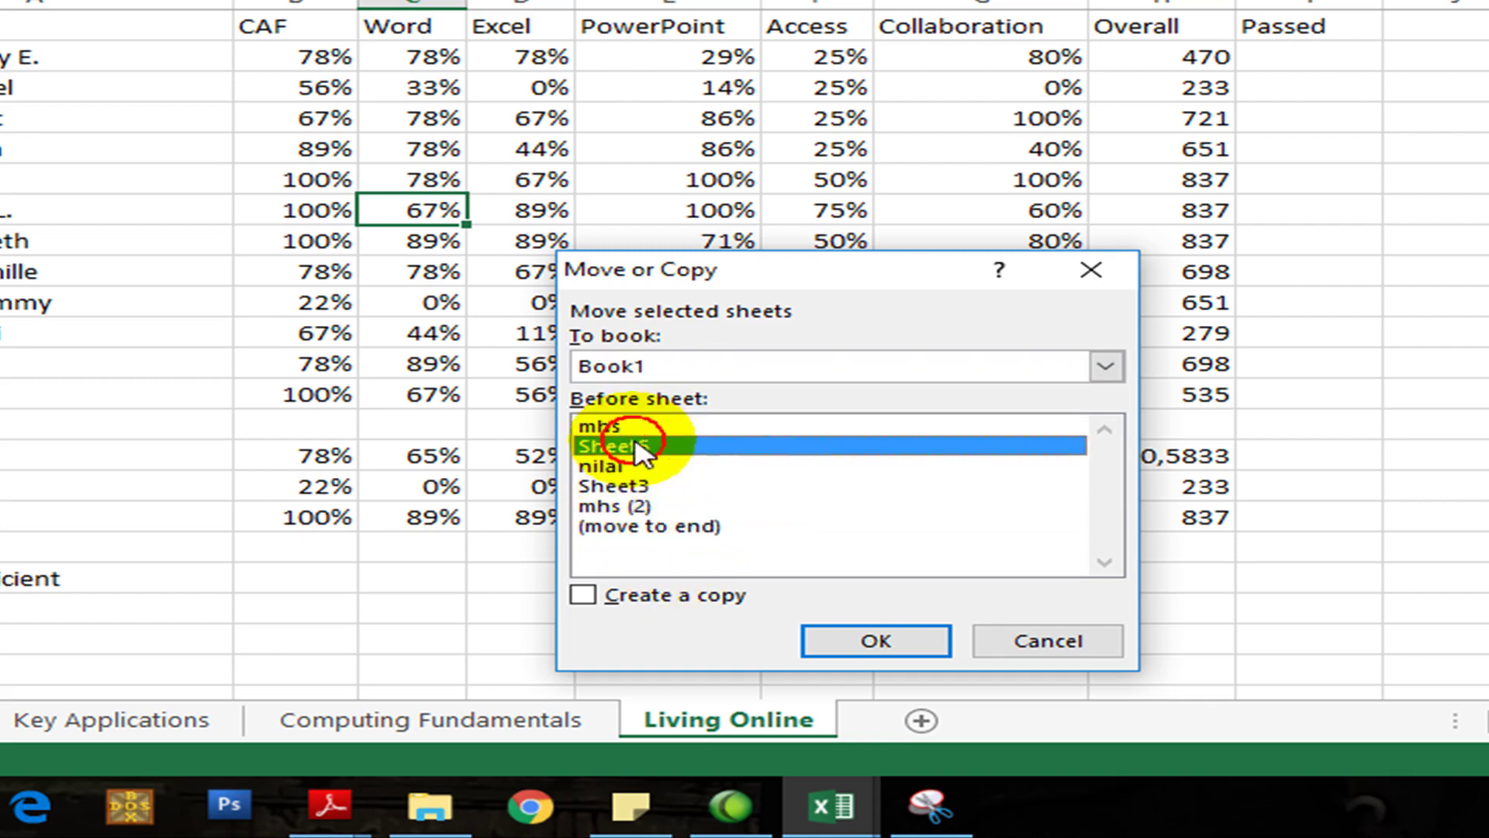
{"action": "left_click", "coordinate": [653, 526]}
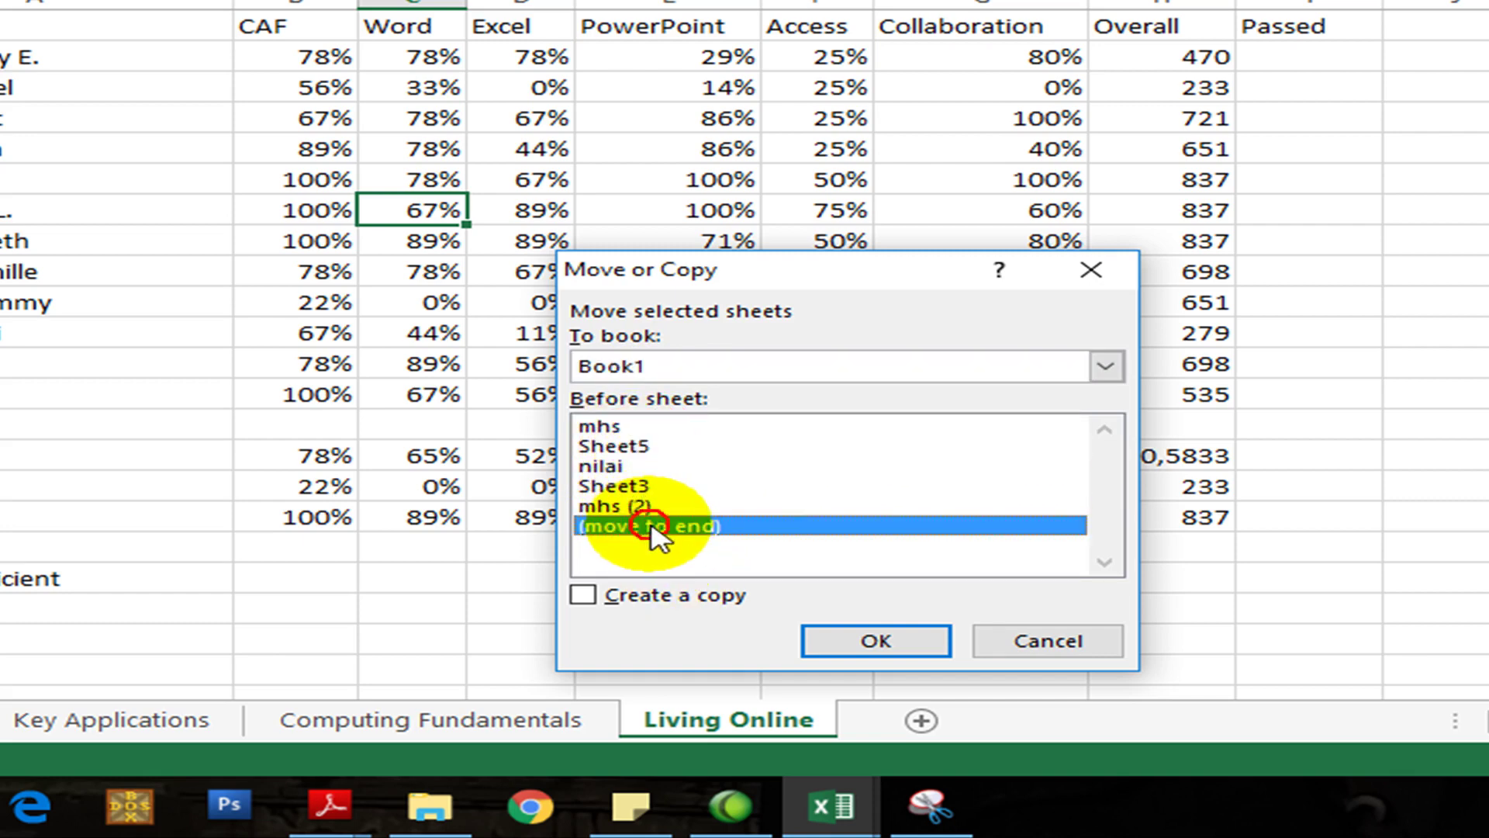
{"action": "left_click", "coordinate": [597, 593]}
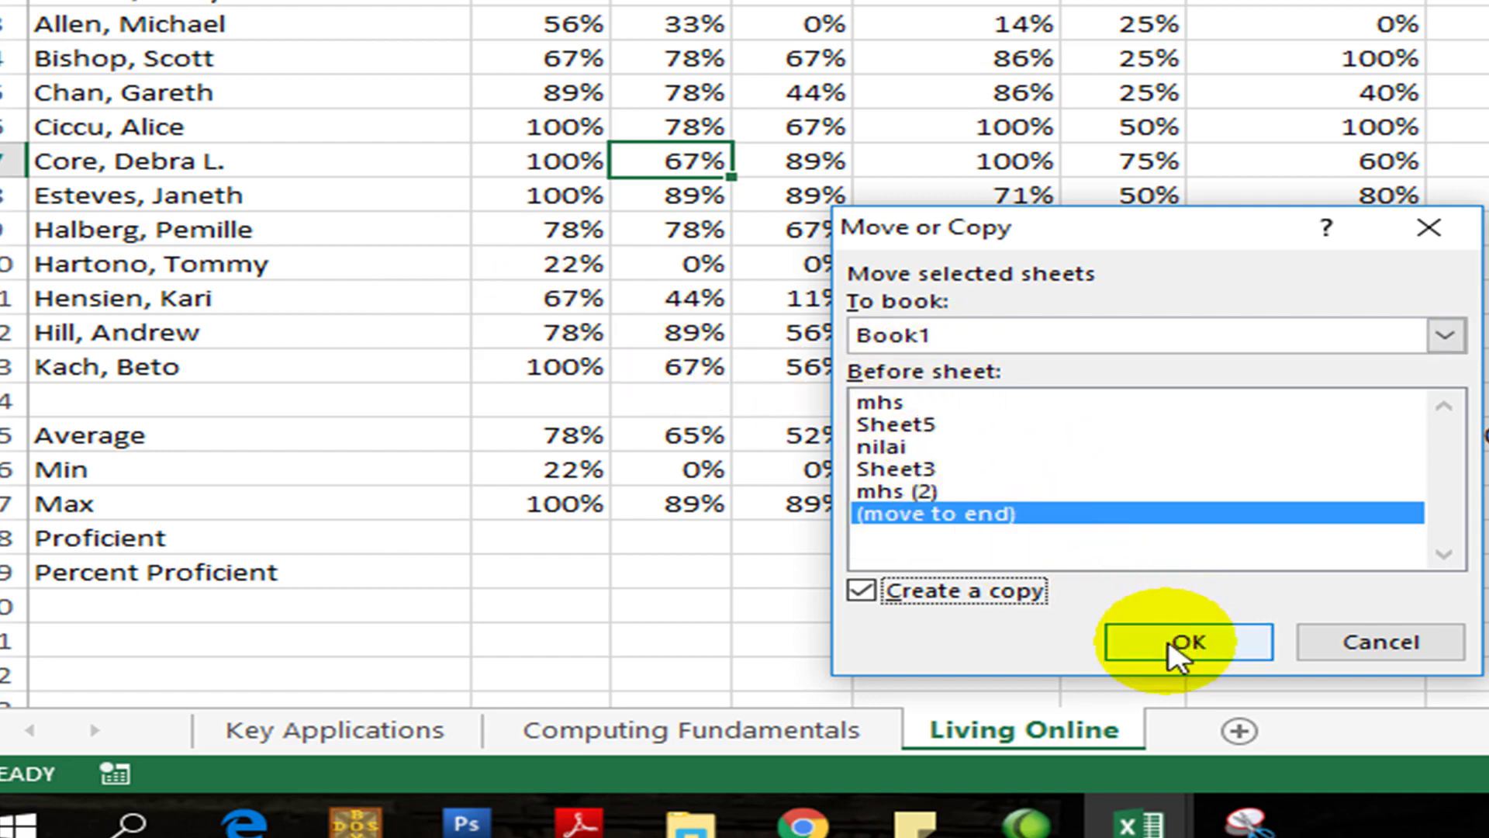
{"action": "left_click", "coordinate": [1175, 647]}
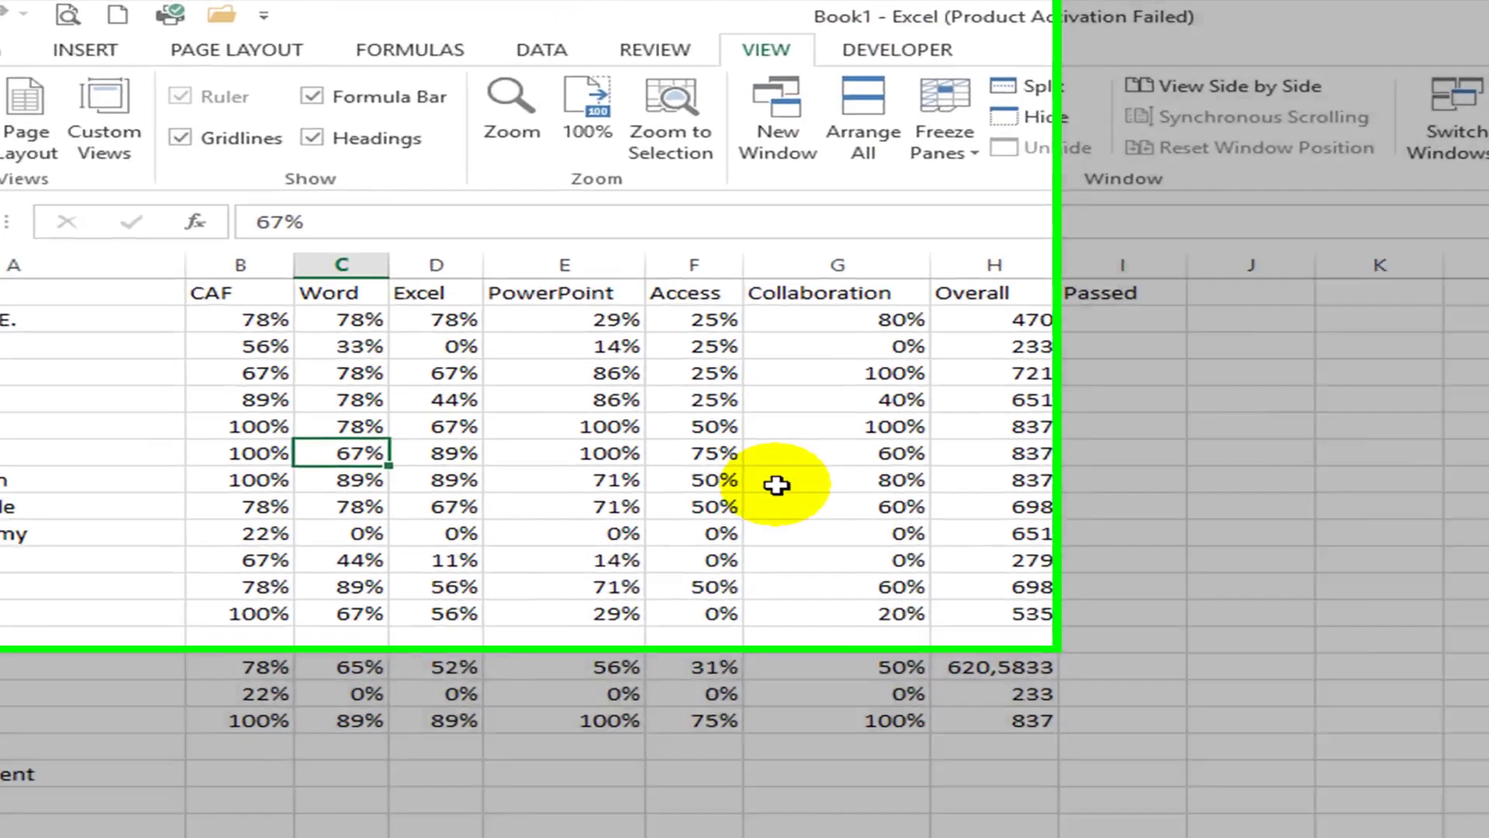
Step: Select G8 on the copied Living Online sheet, and return to mhs, clearing its range selection by selecting D52
{"action": "left_click", "coordinate": [562, 393]}
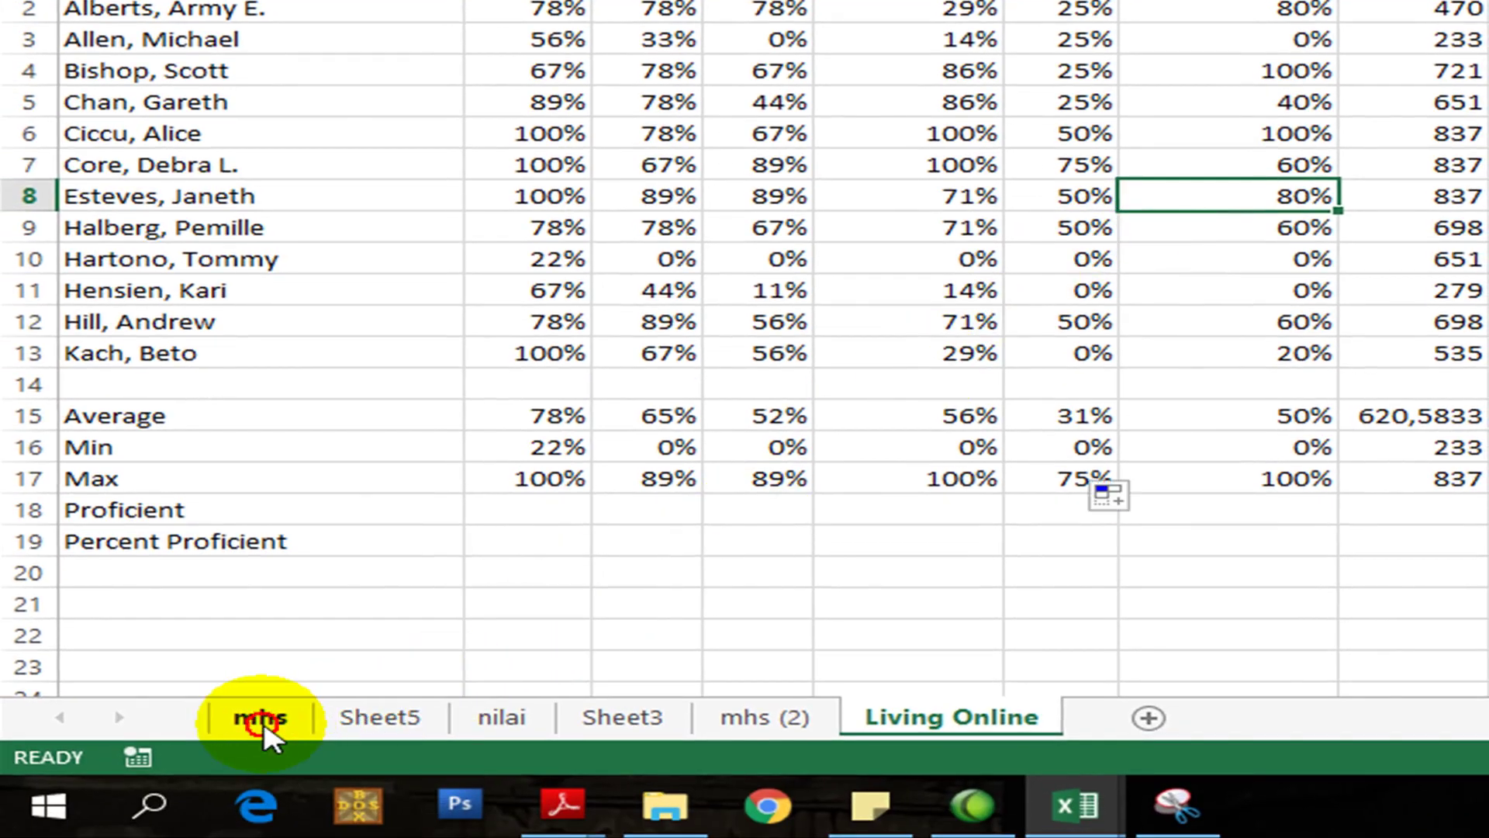
{"action": "left_click", "coordinate": [261, 719]}
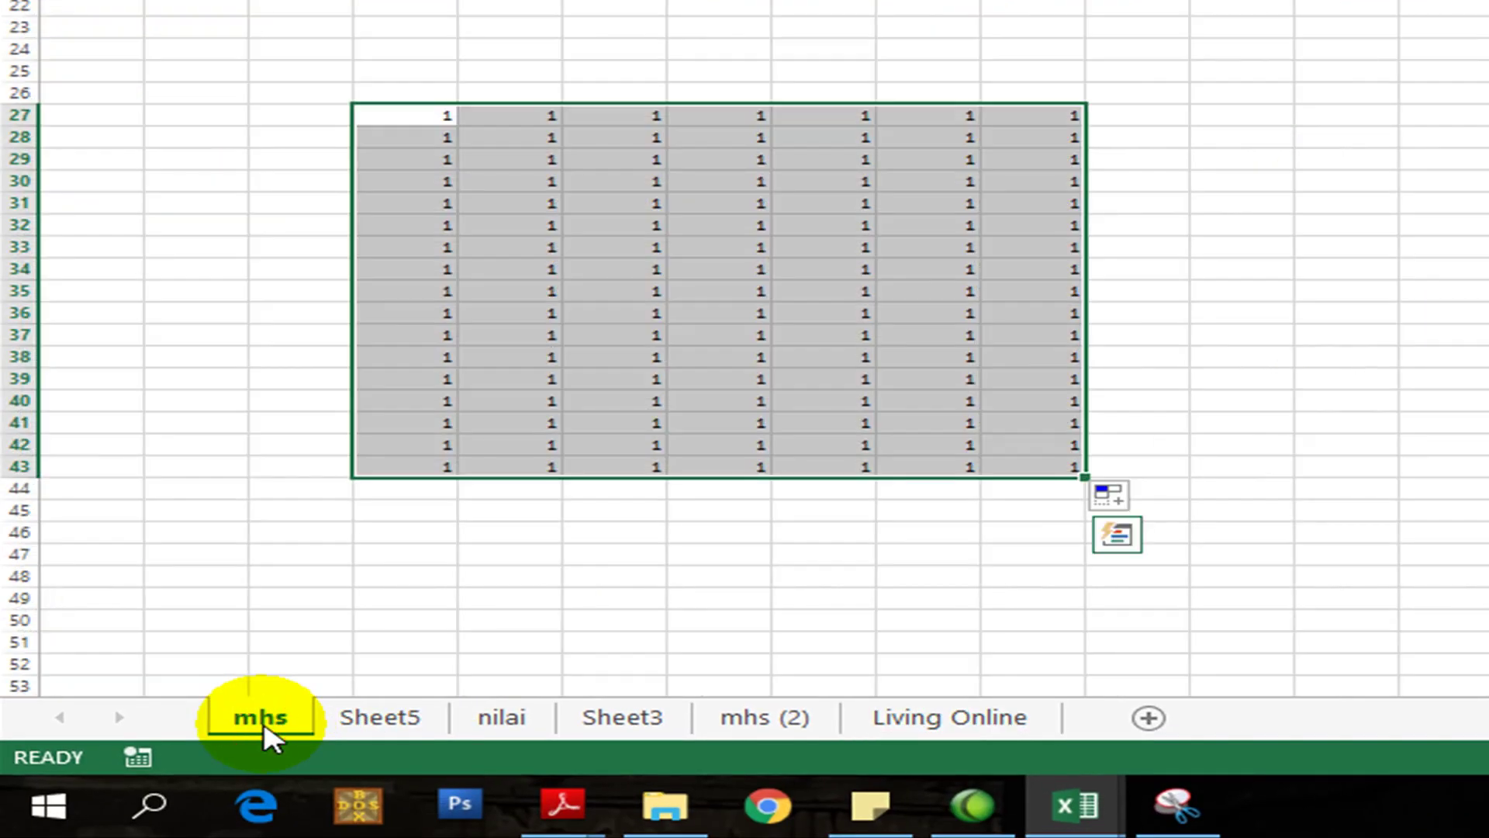
{"action": "left_click", "coordinate": [304, 656]}
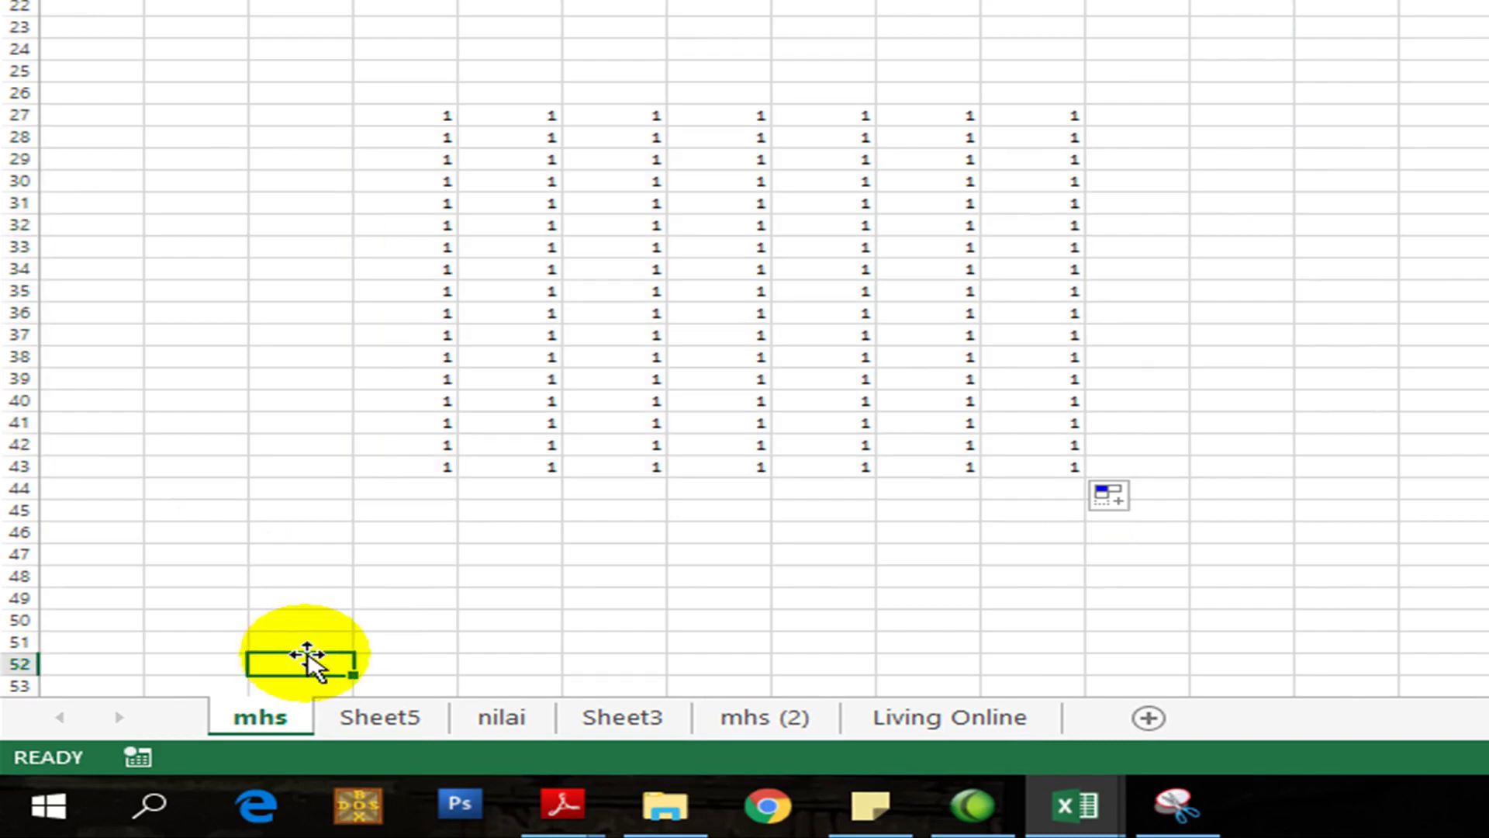
Step: Open the Visual Basic code view for the mhs sheet and close all the open code windows
{"action": "right_click", "coordinate": [293, 721]}
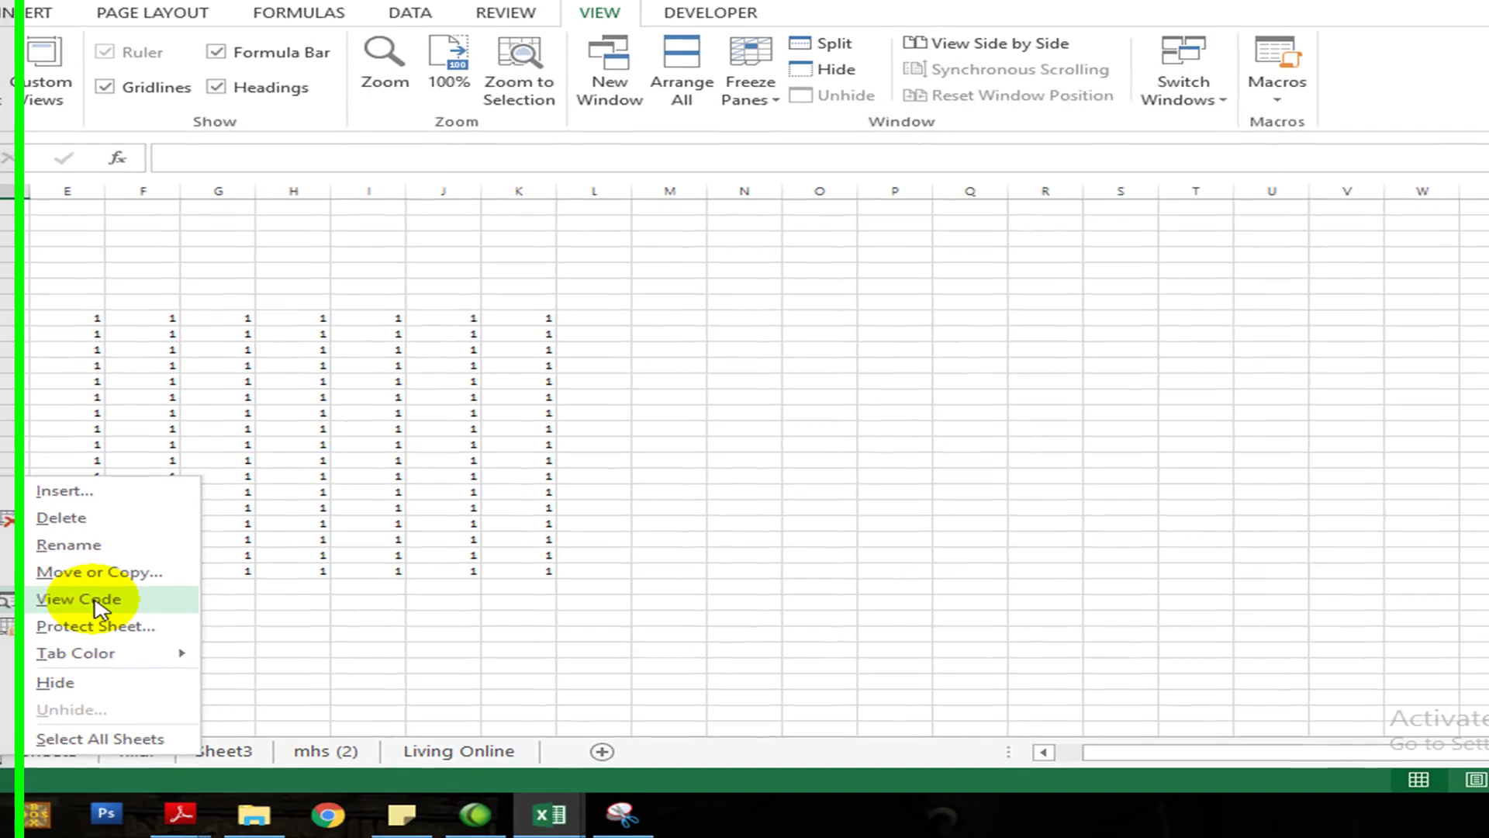
{"action": "left_click", "coordinate": [444, 508]}
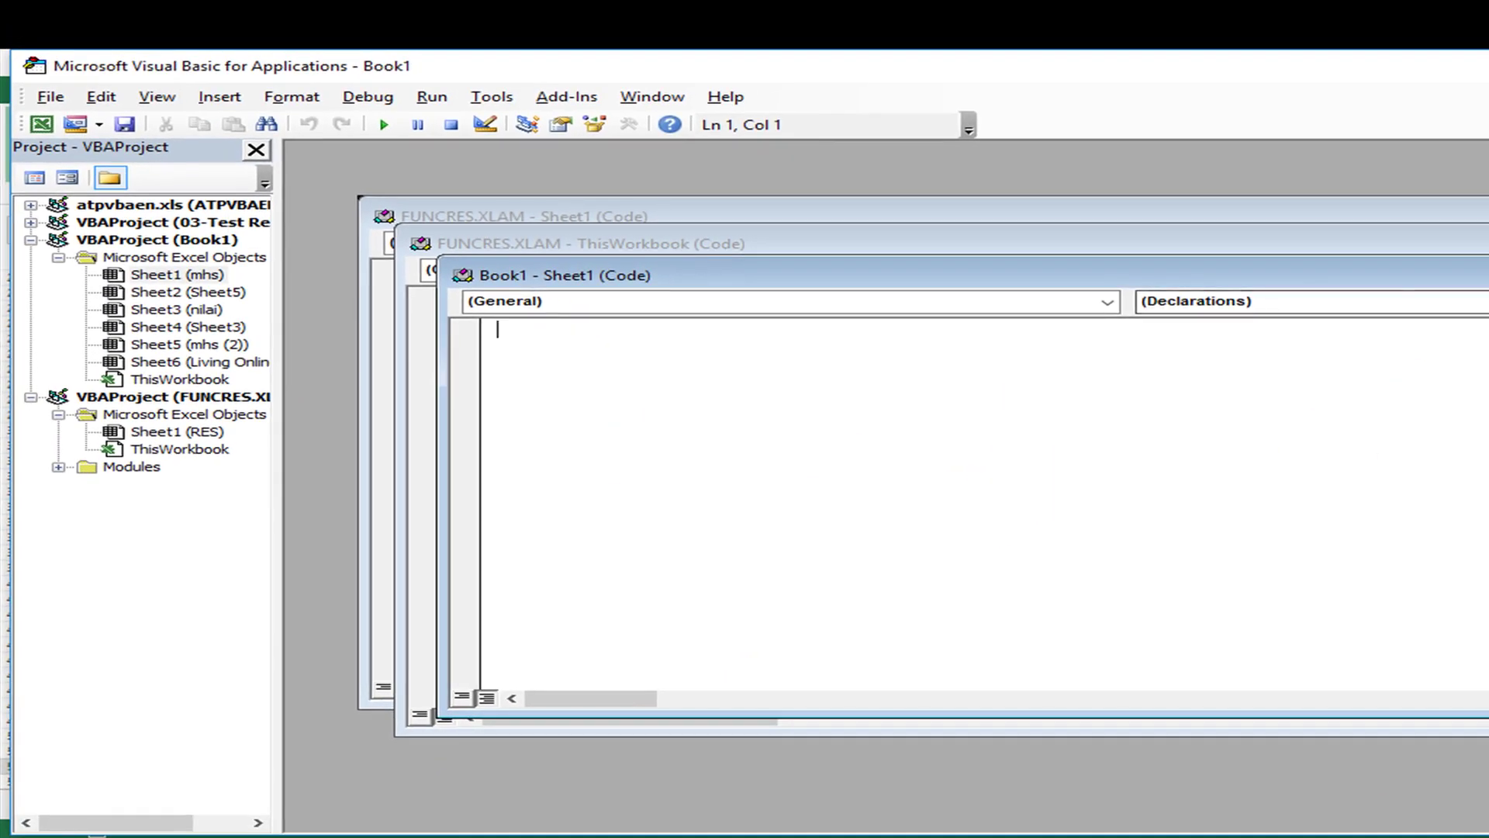
{"action": "left_click", "coordinate": [1488, 274]}
{"action": "left_click_drag", "start_coordinate": [1488, 243], "coordinate": [1123, 293]}
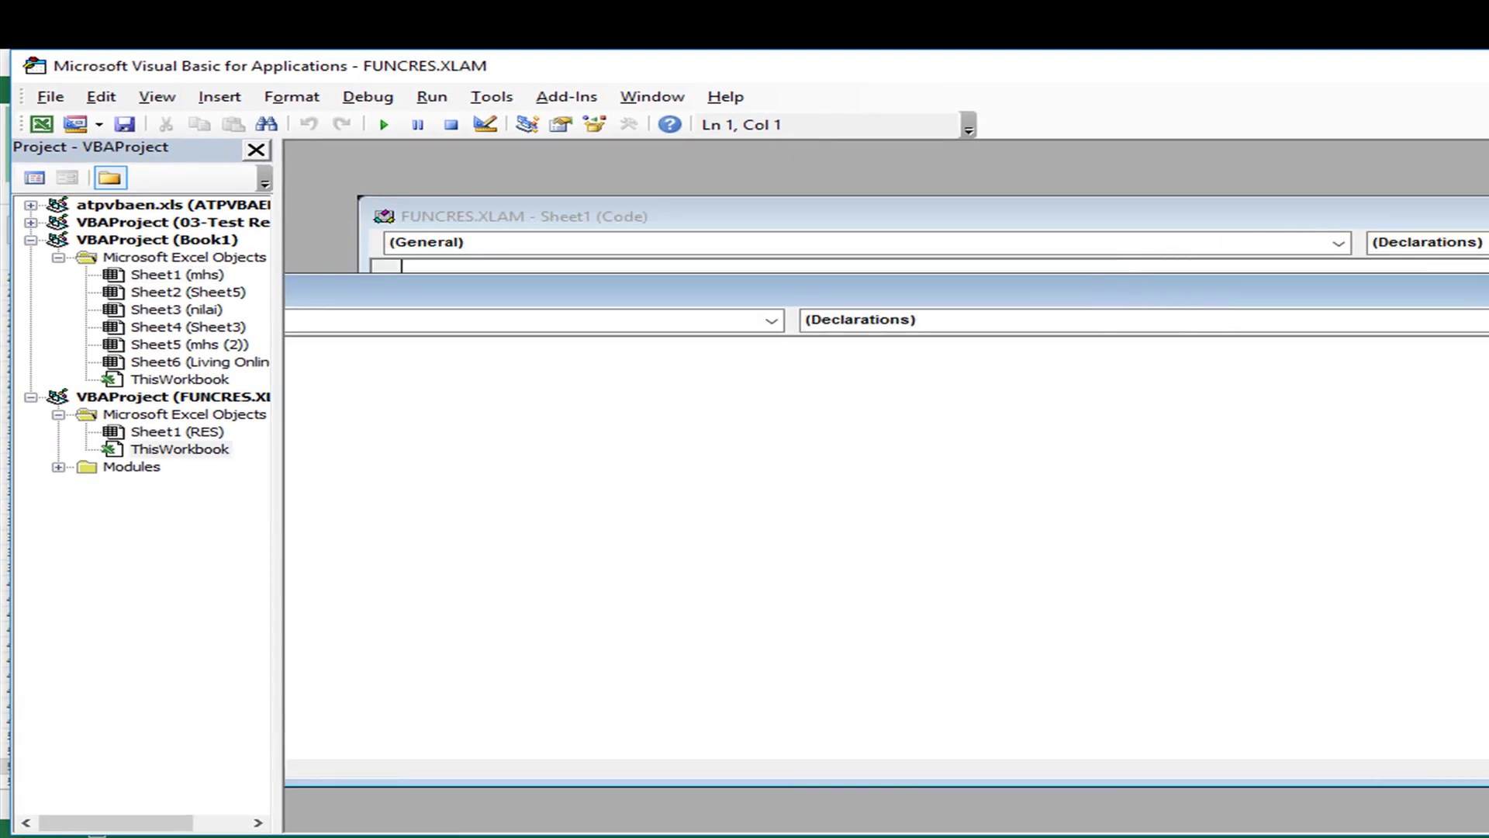
{"action": "key", "text": "ctrl+F4"}
{"action": "key", "text": "ctrl+F4"}
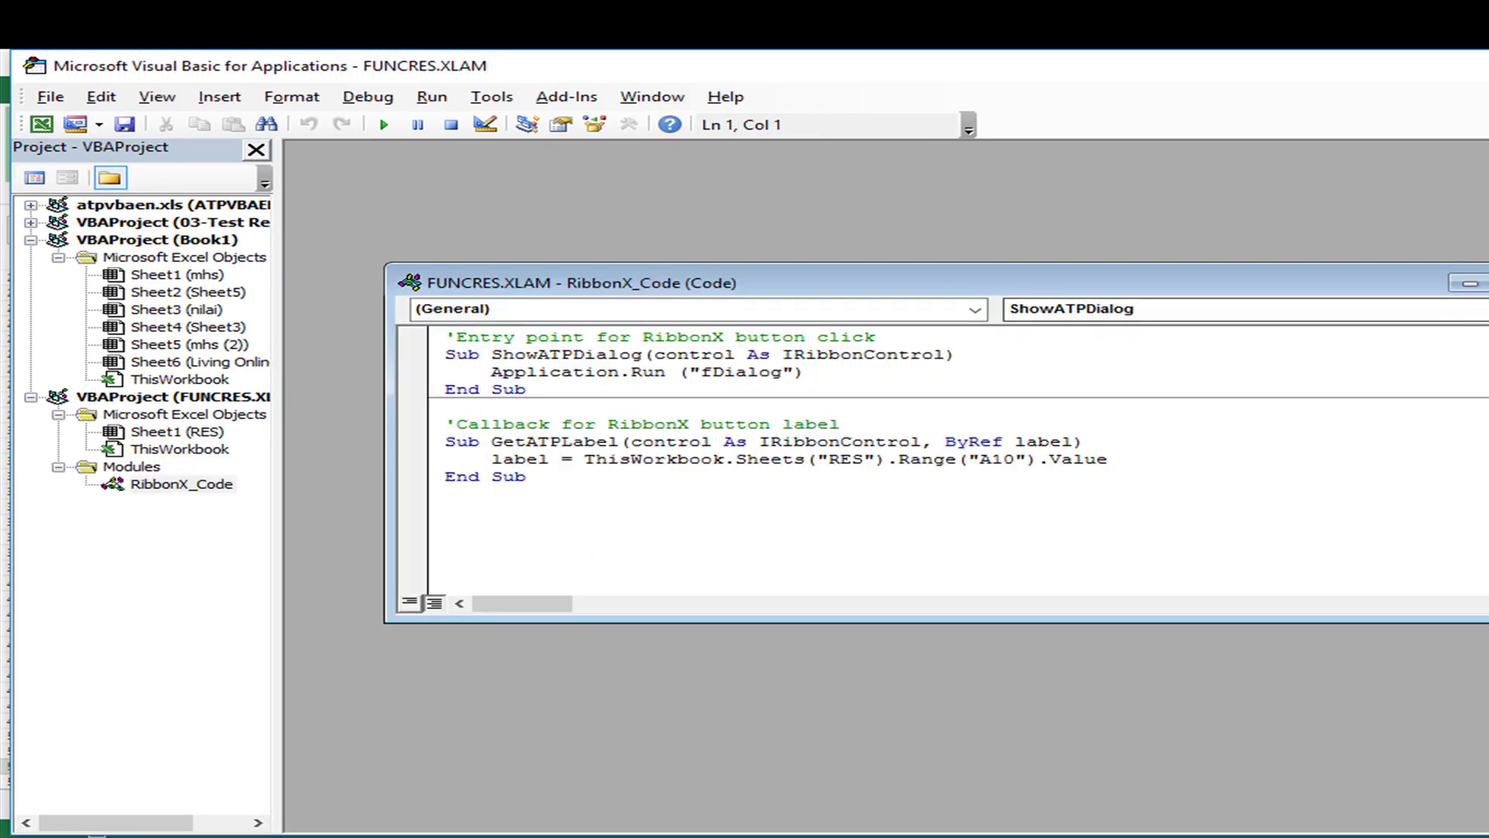
{"action": "left_click", "coordinate": [1488, 283]}
Step: Insert a new UserForm and draw a label near its upper-left corner with a text box beside it
{"action": "left_click", "coordinate": [77, 128]}
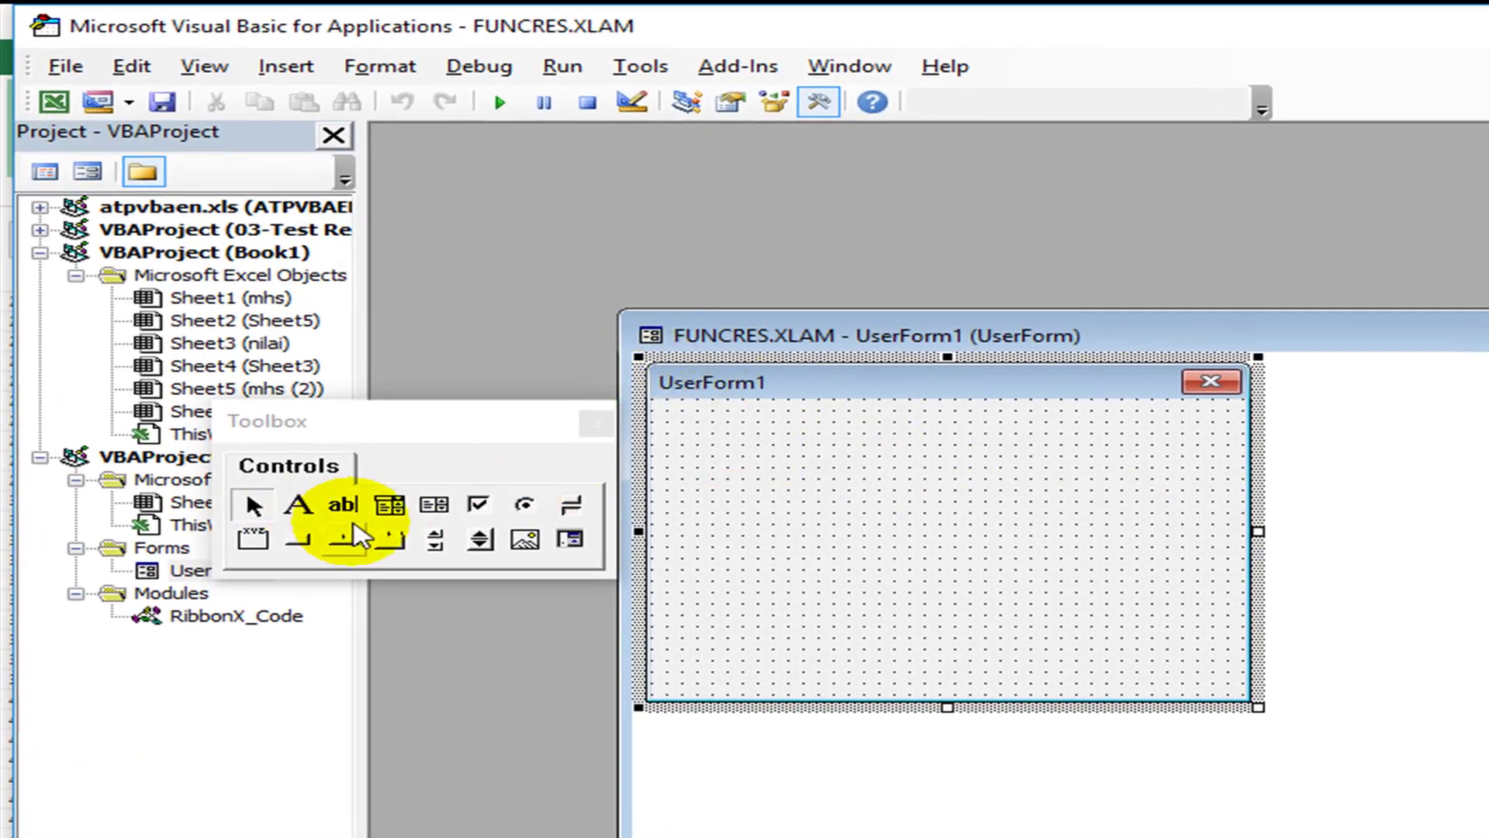
{"action": "left_click", "coordinate": [298, 505]}
{"action": "left_click_drag", "start_coordinate": [665, 446], "coordinate": [779, 457]}
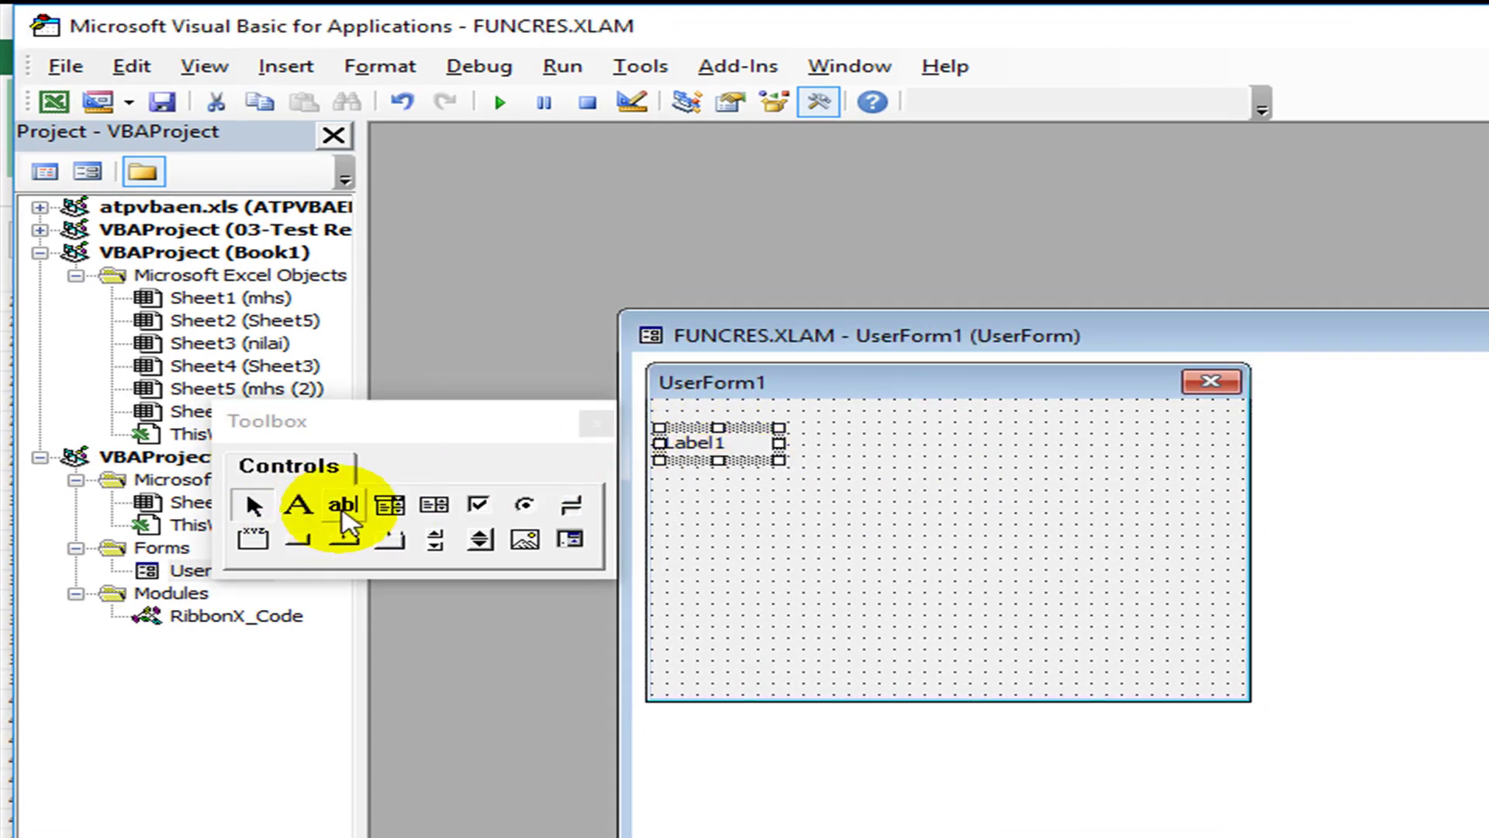
{"action": "left_click", "coordinate": [341, 504]}
{"action": "left_click_drag", "start_coordinate": [820, 423], "coordinate": [1012, 464]}
{"action": "left_click", "coordinate": [980, 499]}
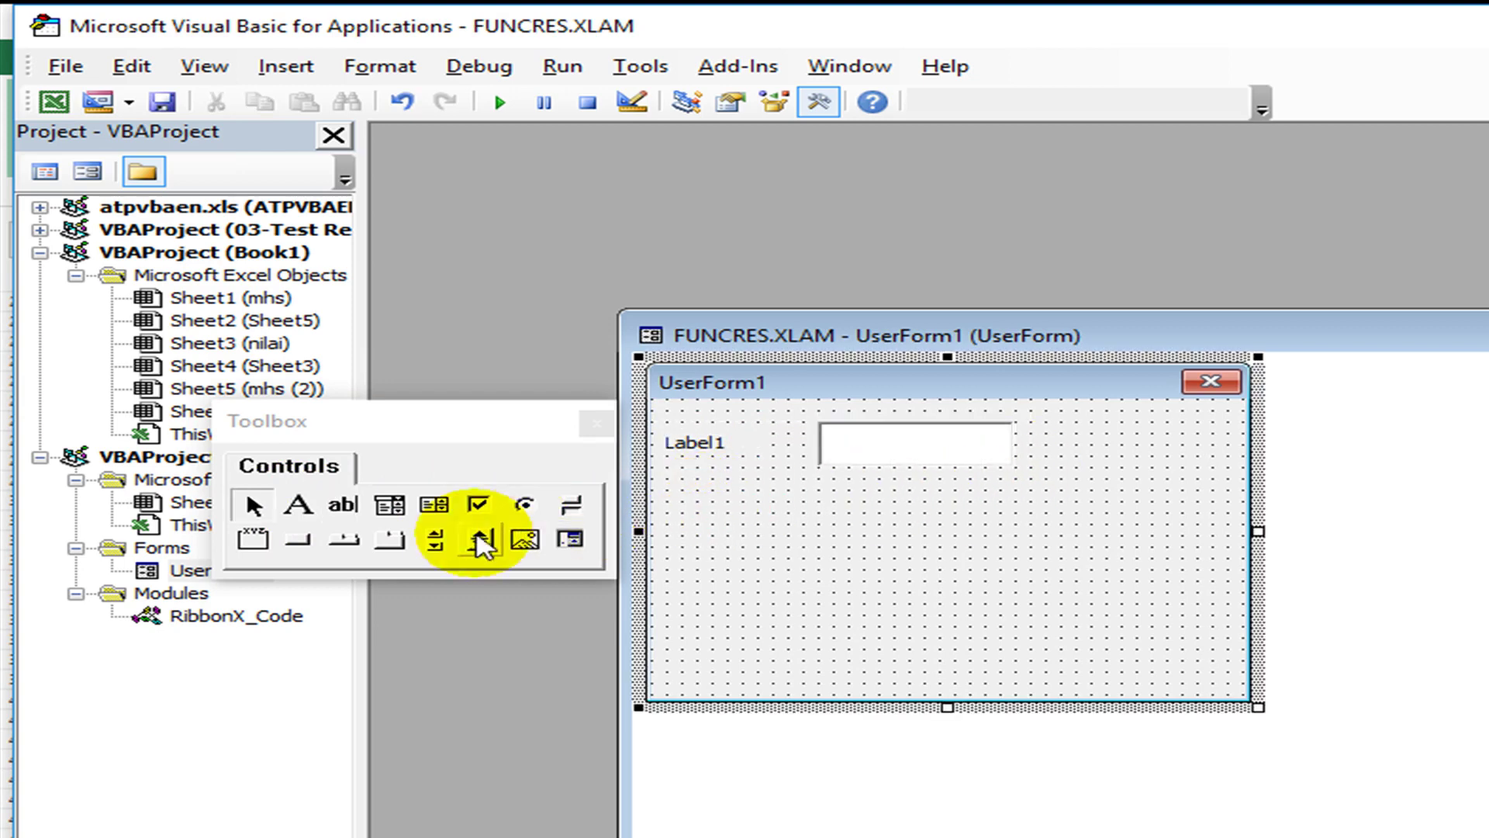
Step: Draw a command button below the text box, and select the label and text box in turn to point them out
{"action": "left_click", "coordinate": [299, 538]}
{"action": "left_click_drag", "start_coordinate": [900, 540], "coordinate": [1007, 586]}
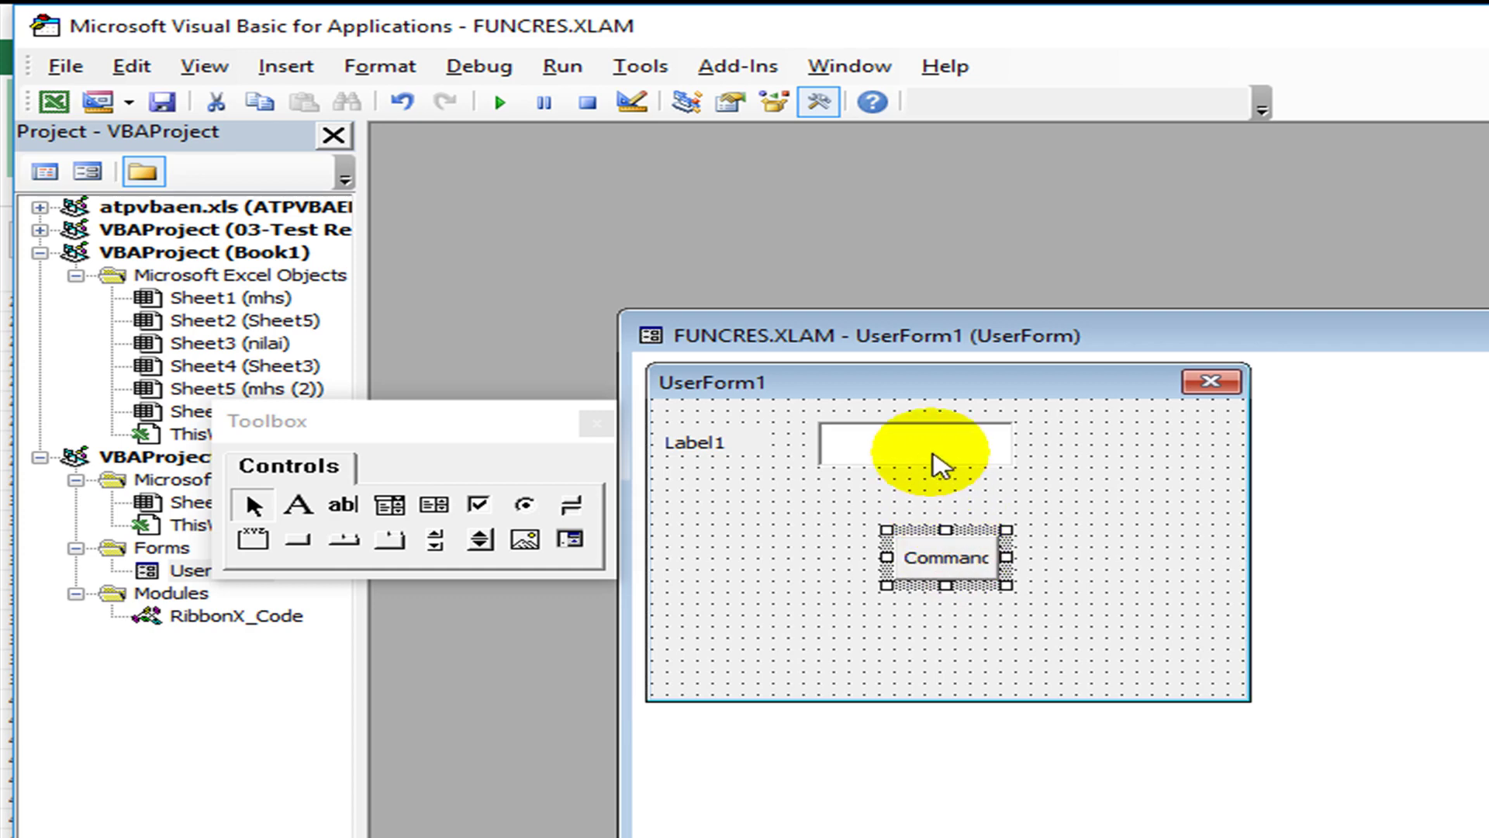
{"action": "left_click", "coordinate": [883, 448]}
{"action": "left_click", "coordinate": [710, 438]}
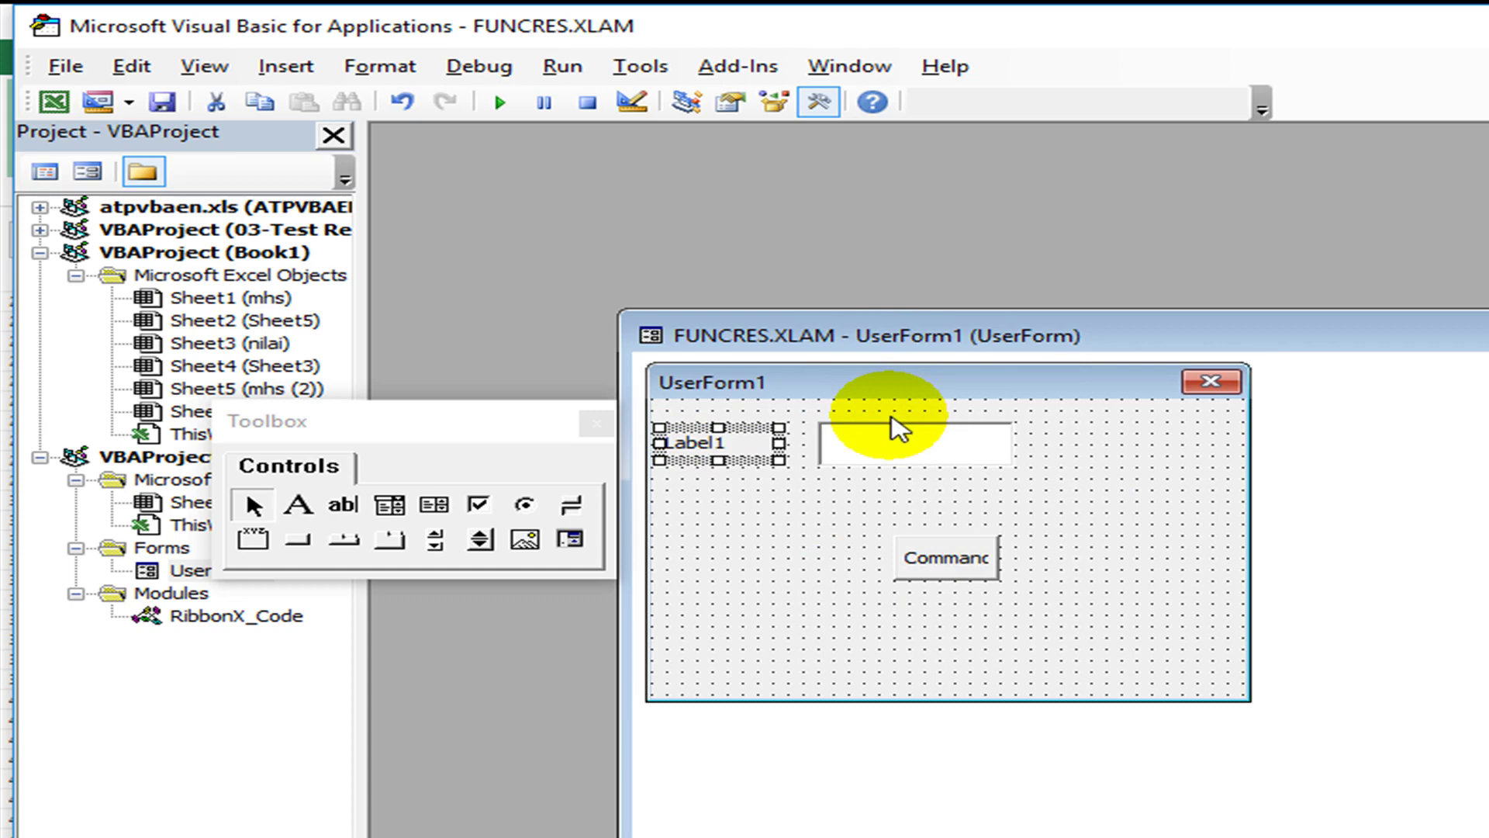
{"action": "left_click", "coordinate": [898, 456]}
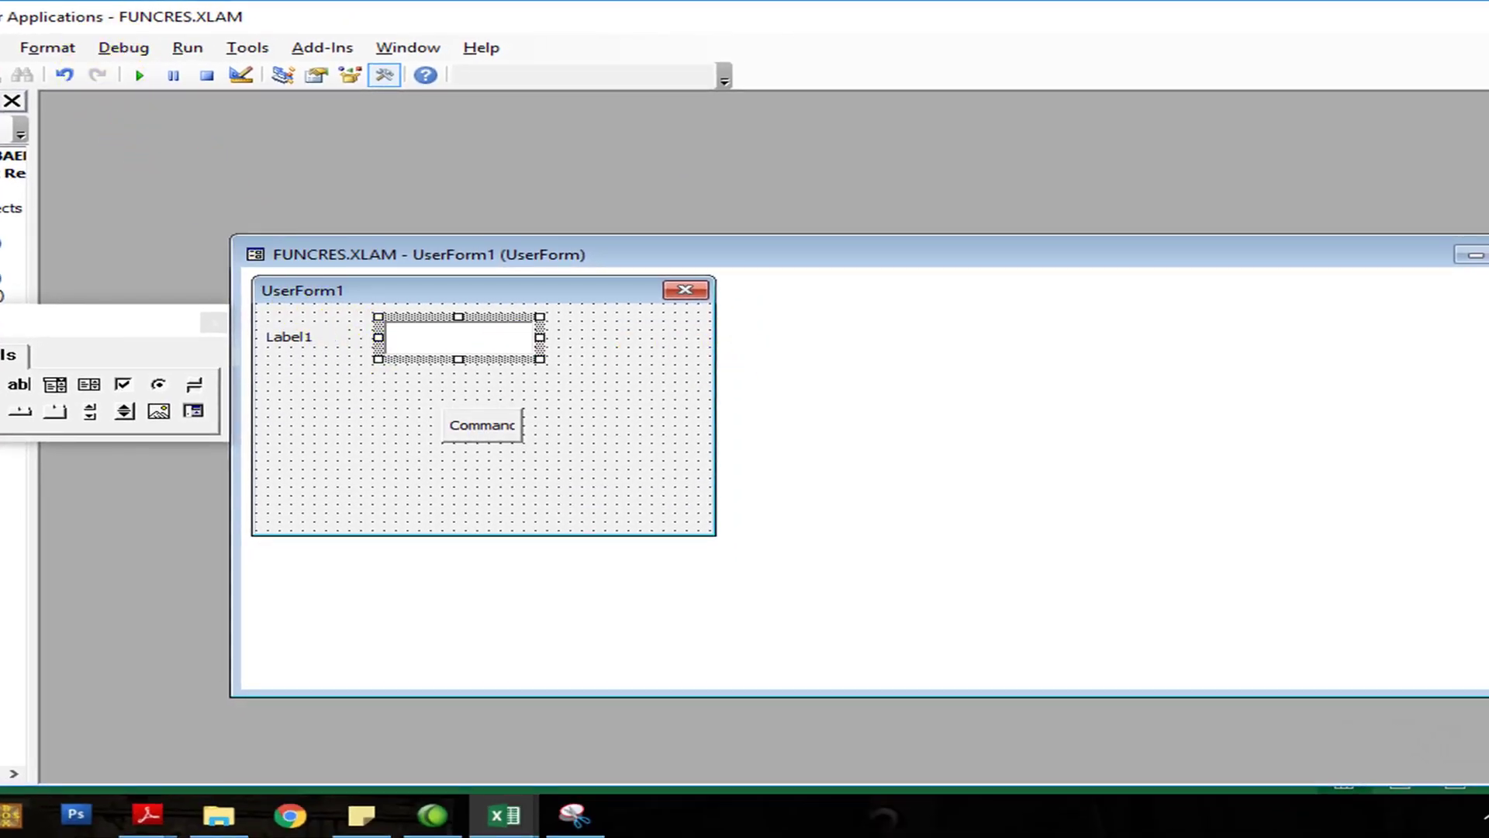
Step: Leave the Visual Basic editor and protect the mhs sheet with a password, allowing only selection of locked and unlocked cells
{"action": "left_click", "coordinate": [1488, 16]}
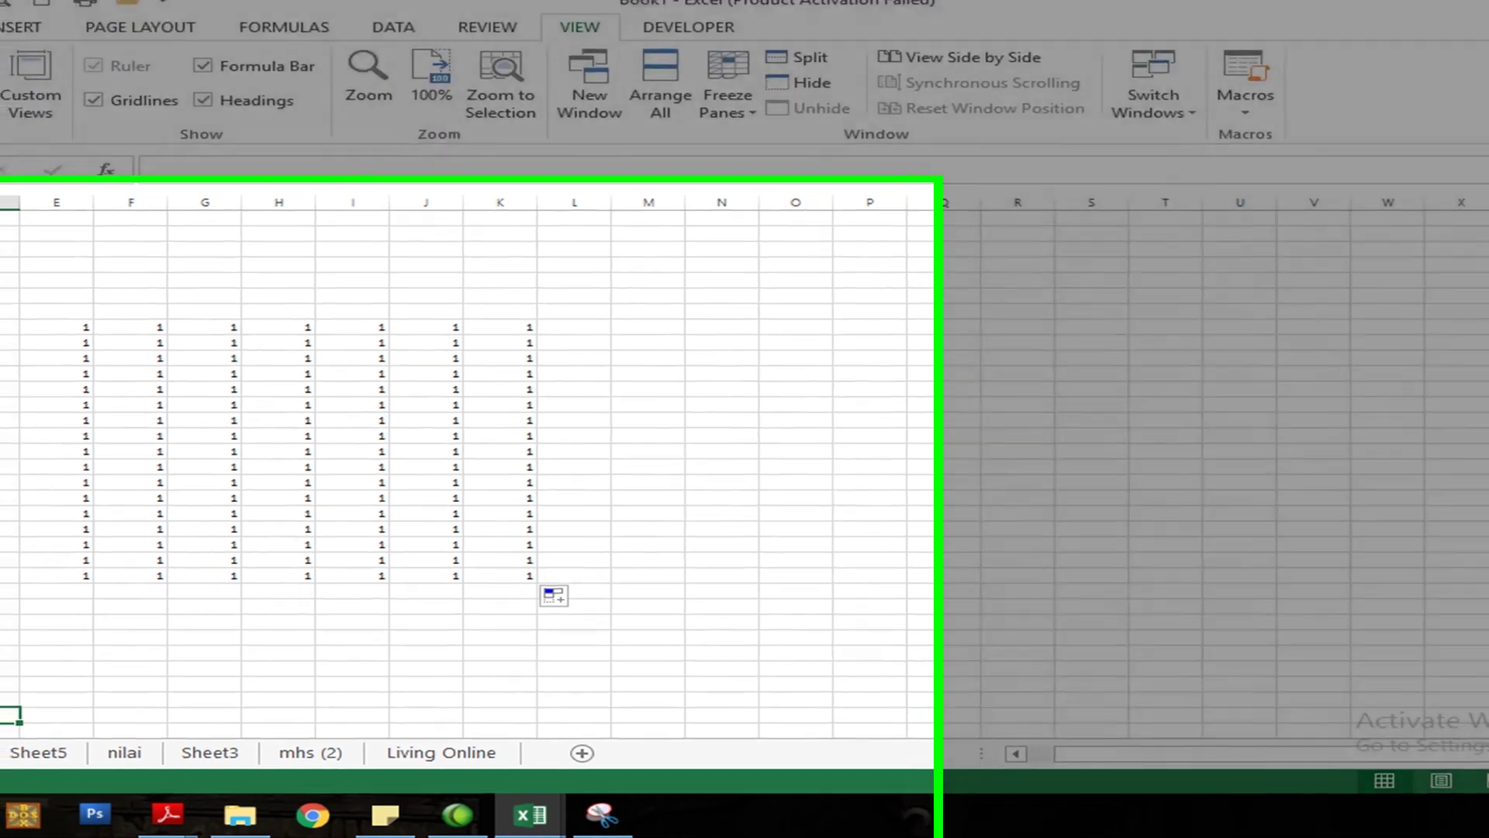
{"action": "right_click", "coordinate": [148, 739]}
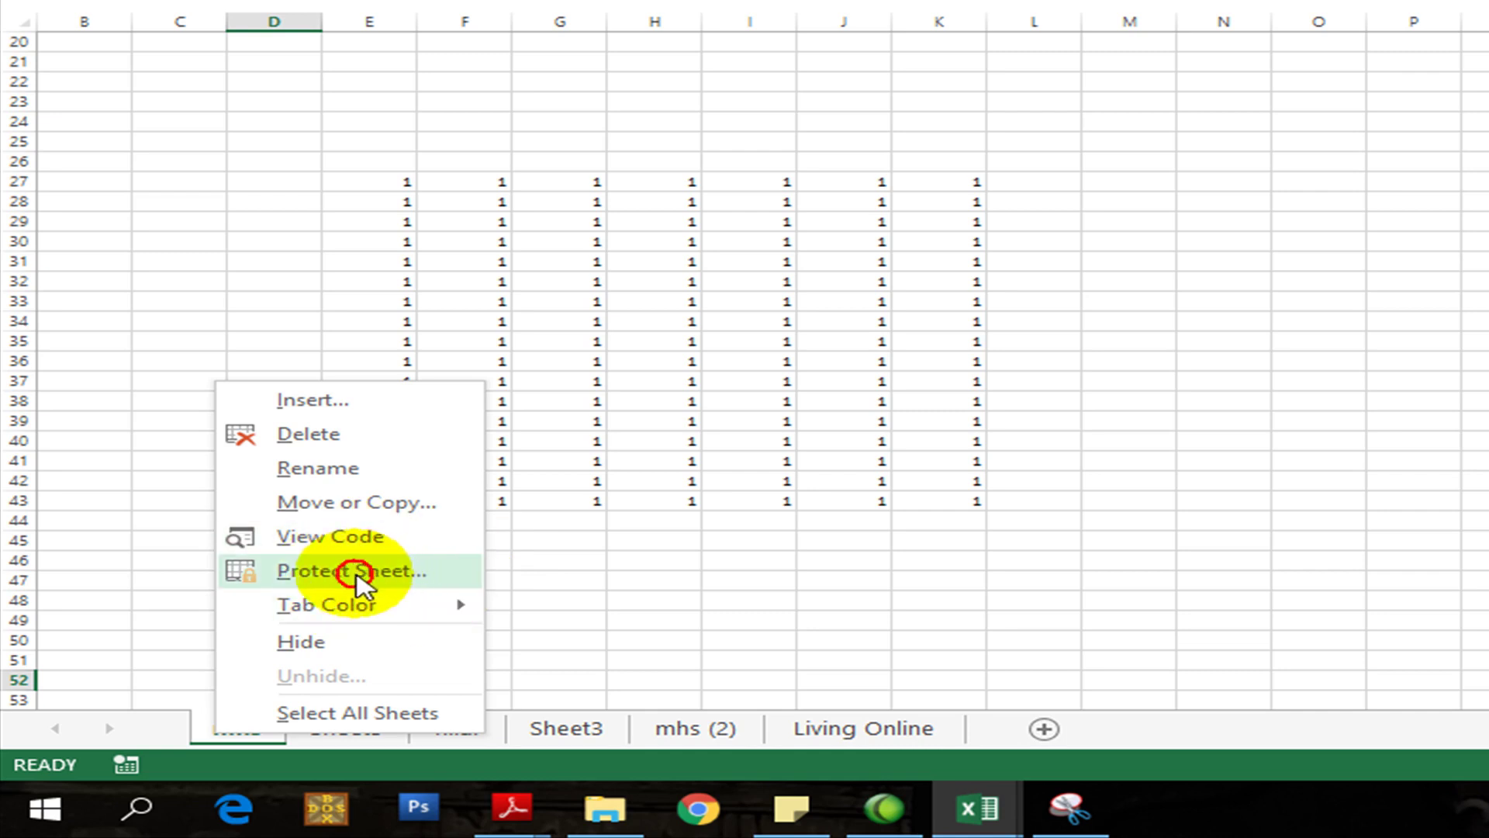
{"action": "left_click", "coordinate": [355, 572]}
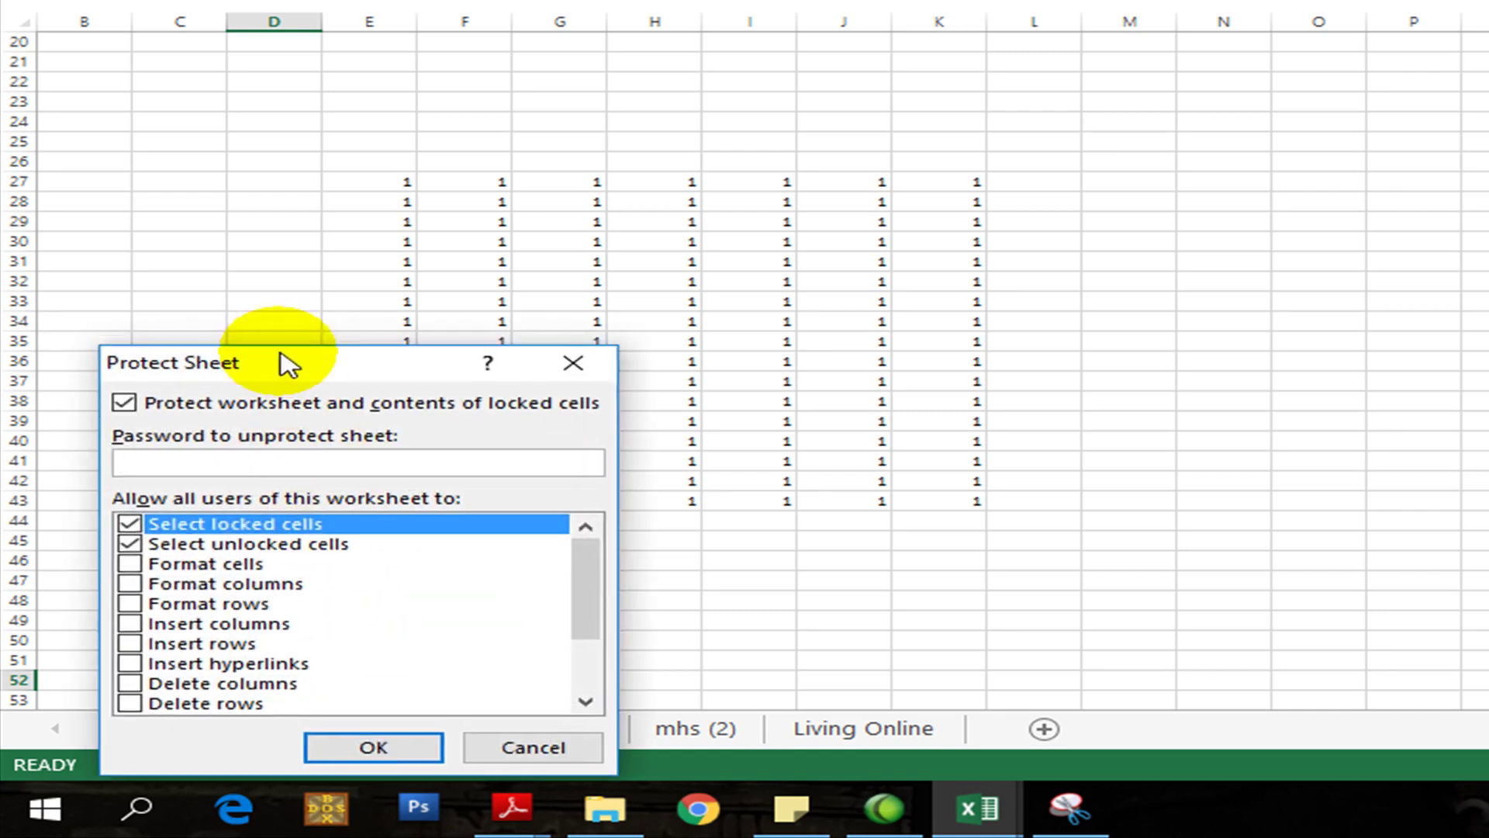
{"action": "left_click_drag", "start_coordinate": [288, 365], "coordinate": [596, 218]}
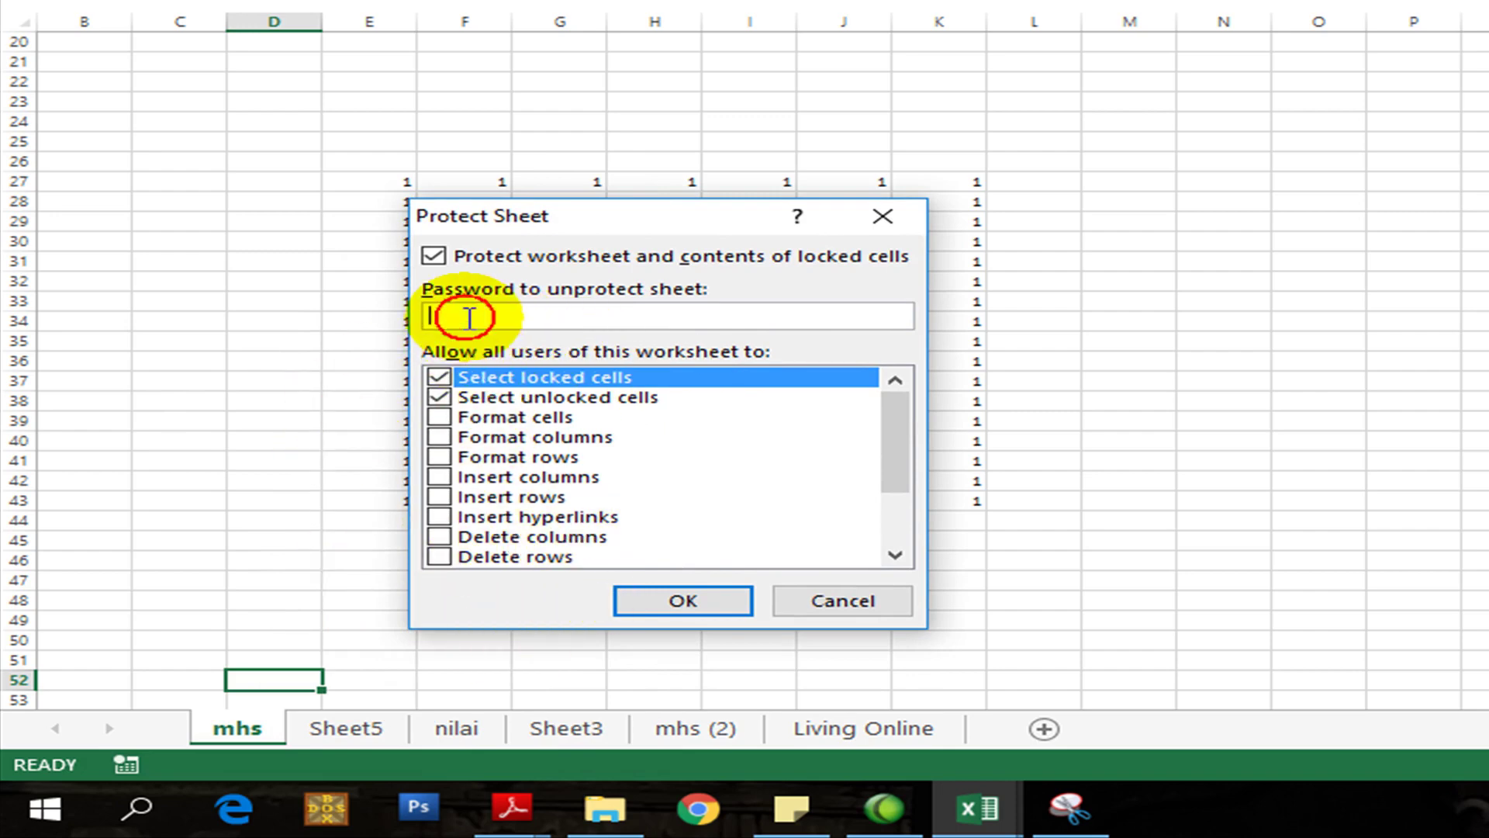
{"action": "type", "text": "3"}
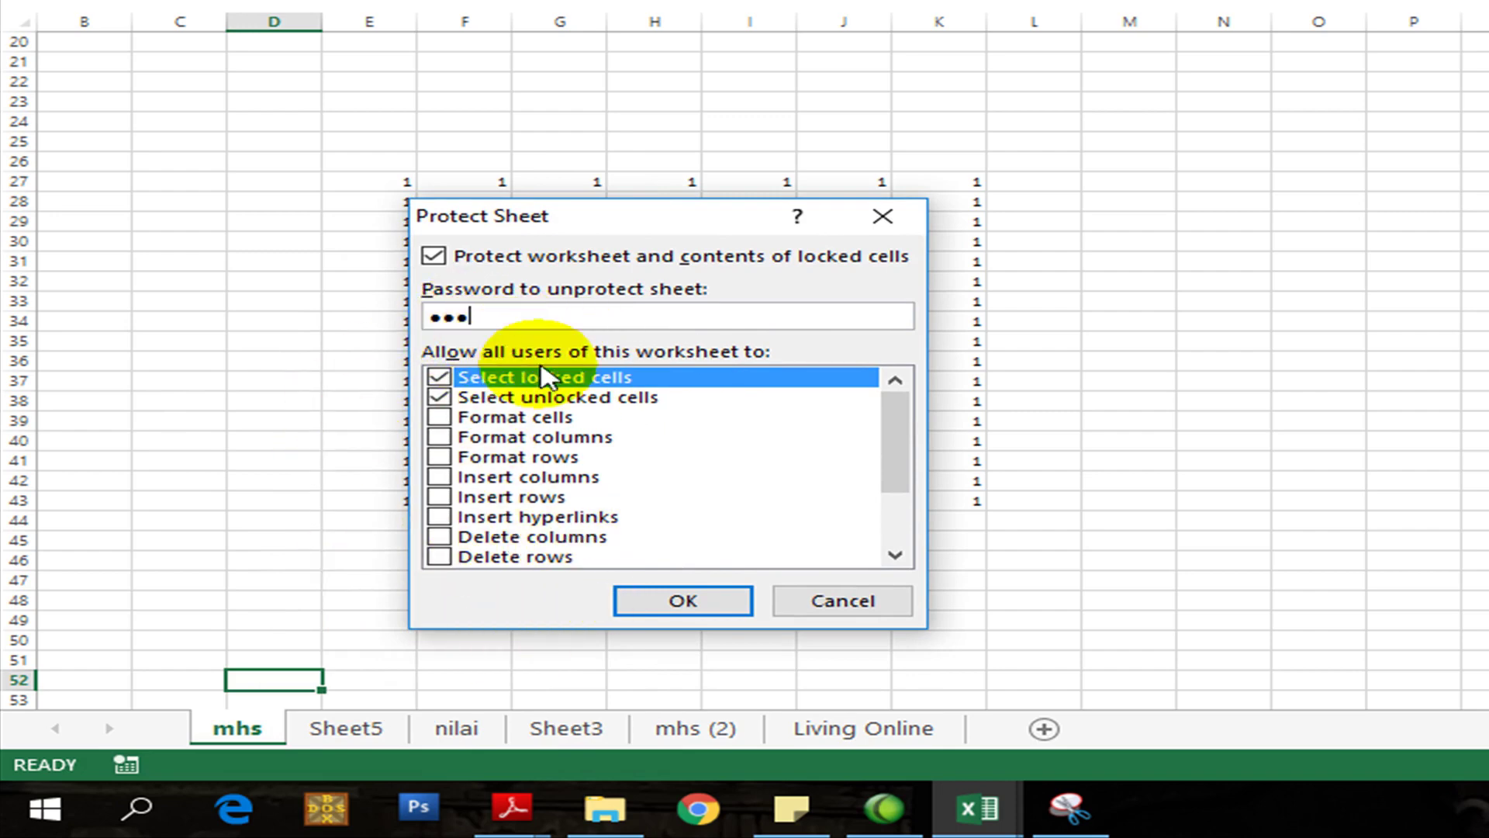
{"action": "left_click", "coordinate": [668, 611]}
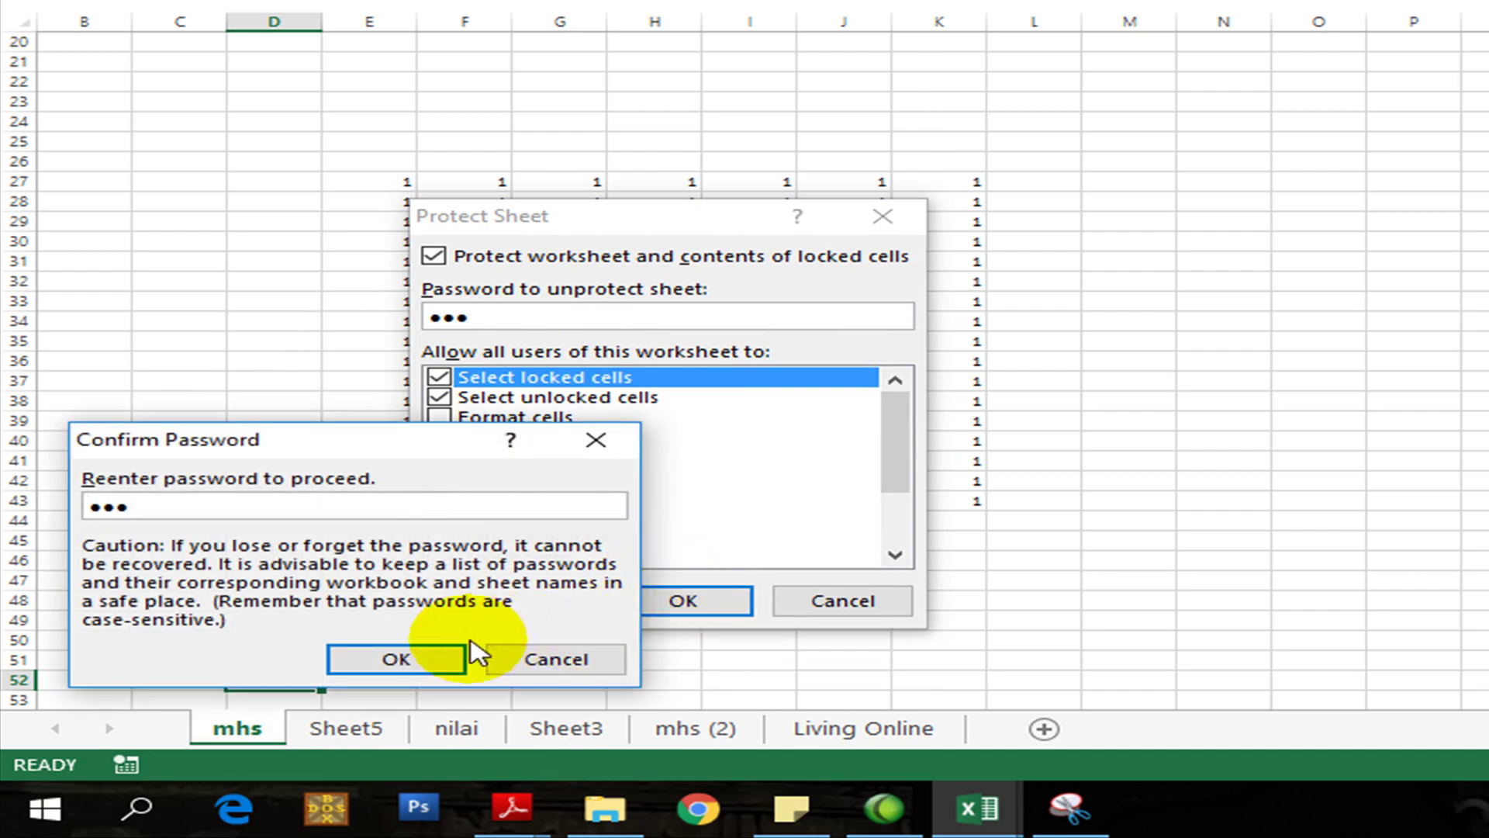
{"action": "left_click", "coordinate": [399, 658]}
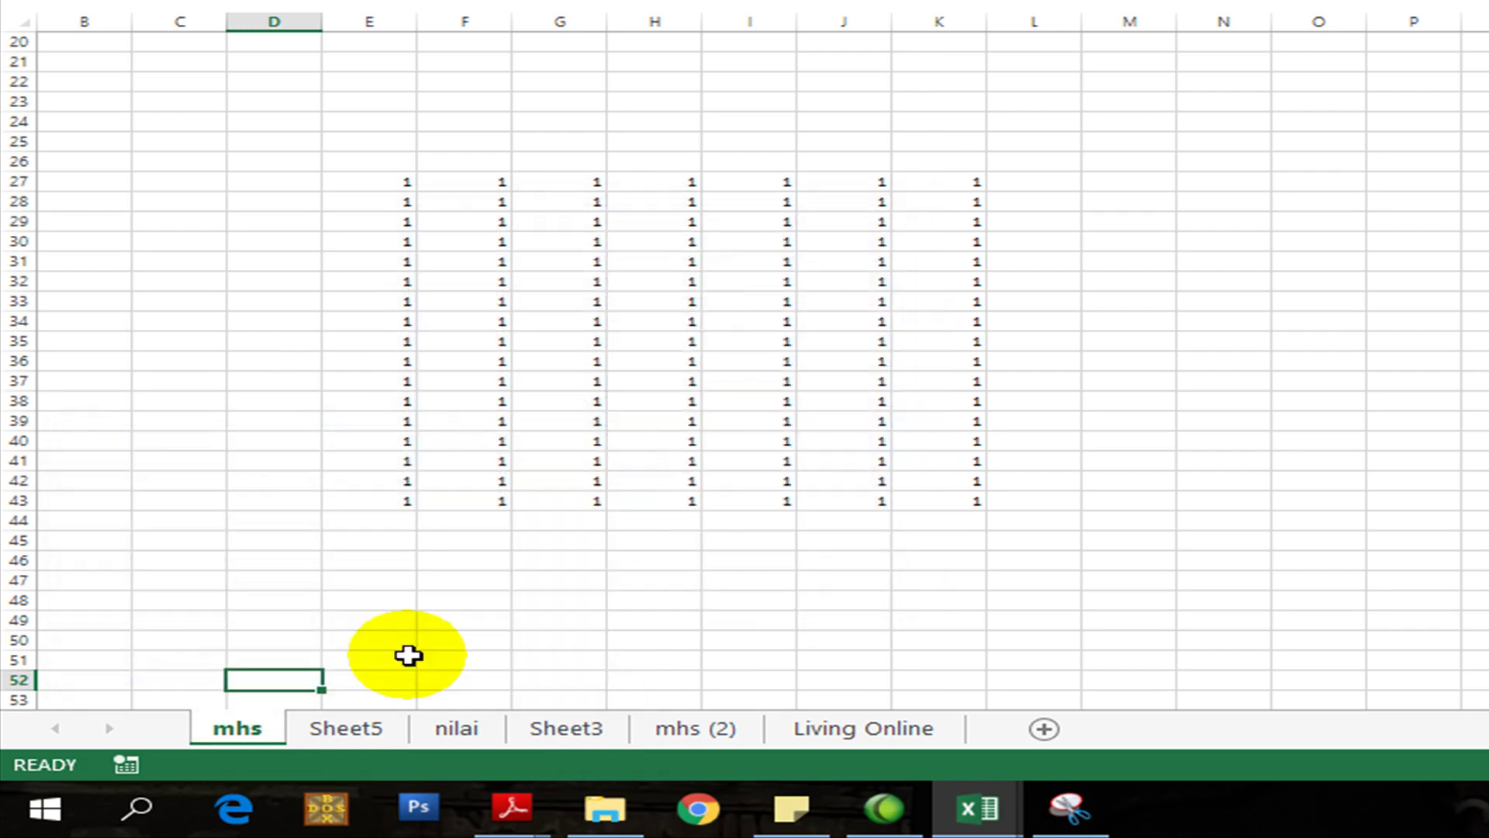
Step: Try to edit cells I30 and J34 on the protected mhs sheet, dismissing each warning
{"action": "left_click", "coordinate": [707, 240]}
{"action": "double_click", "coordinate": [707, 241]}
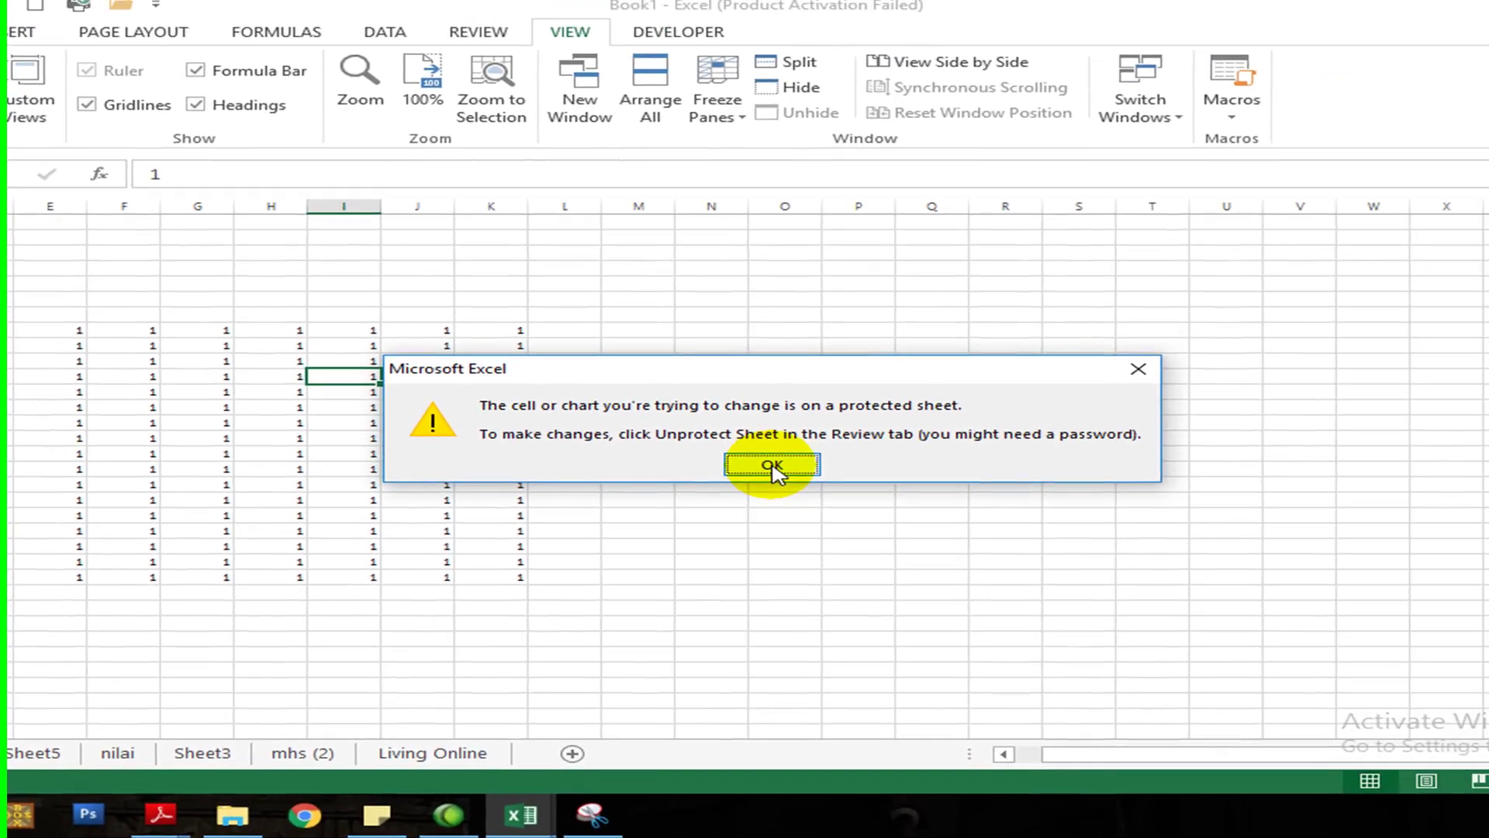
{"action": "left_click", "coordinate": [772, 465]}
{"action": "double_click", "coordinate": [419, 434]}
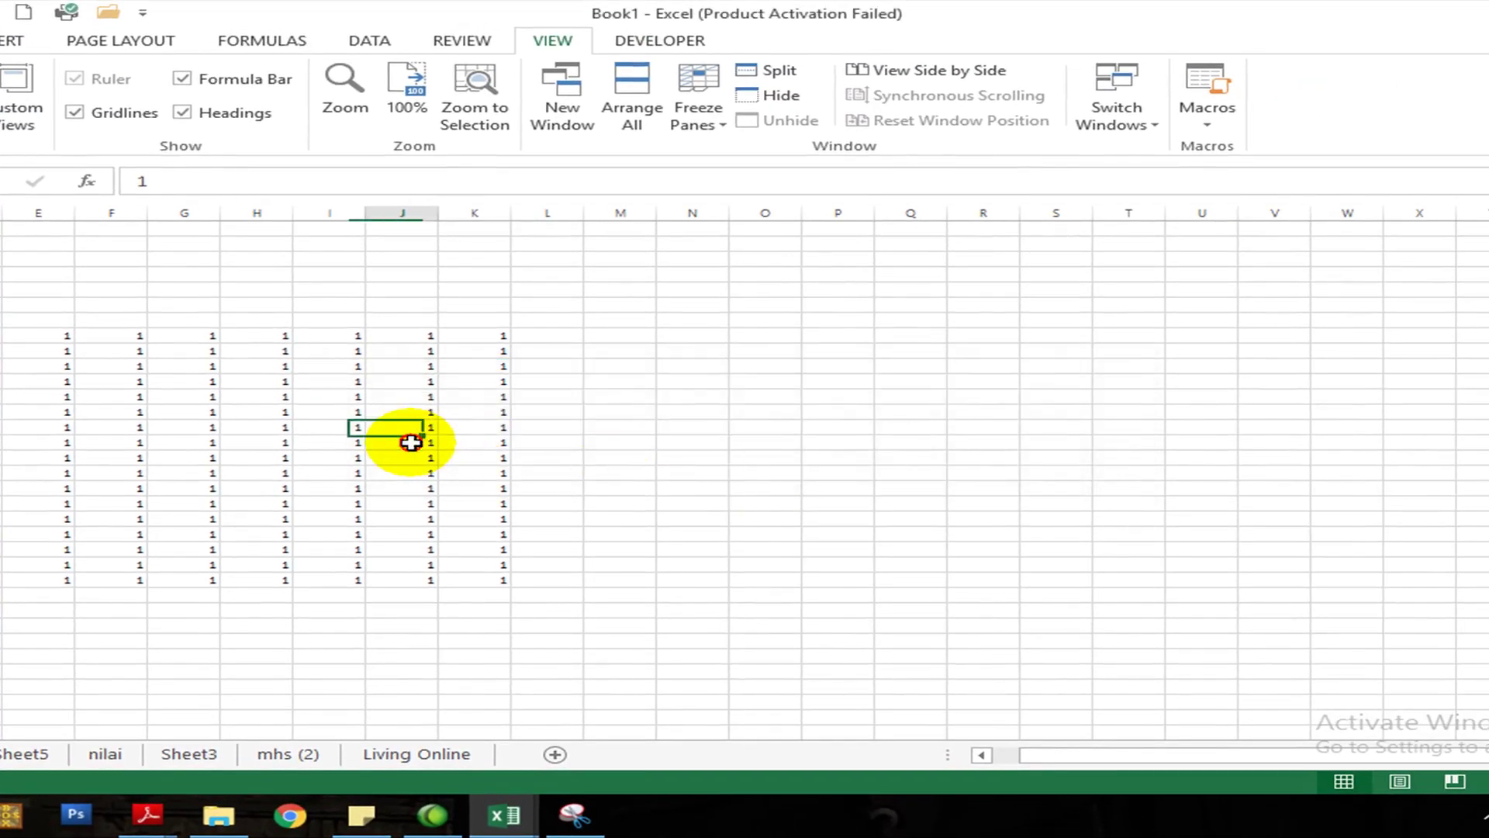
{"action": "left_click", "coordinate": [729, 469]}
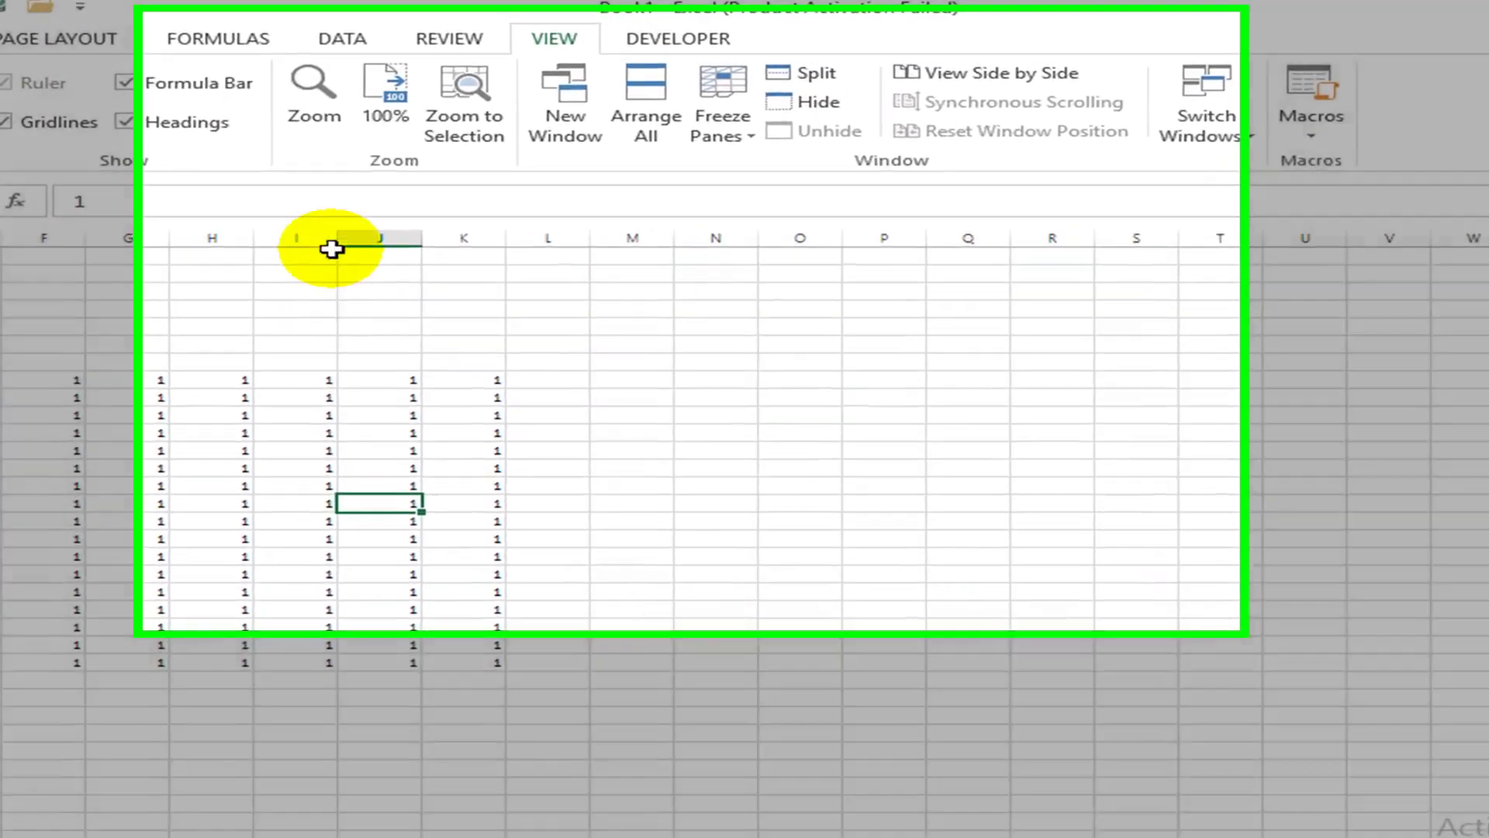
Step: Try to clear the contents of column I on the protected mhs sheet and dismiss the warning
{"action": "left_click", "coordinate": [330, 213]}
{"action": "right_click", "coordinate": [333, 216]}
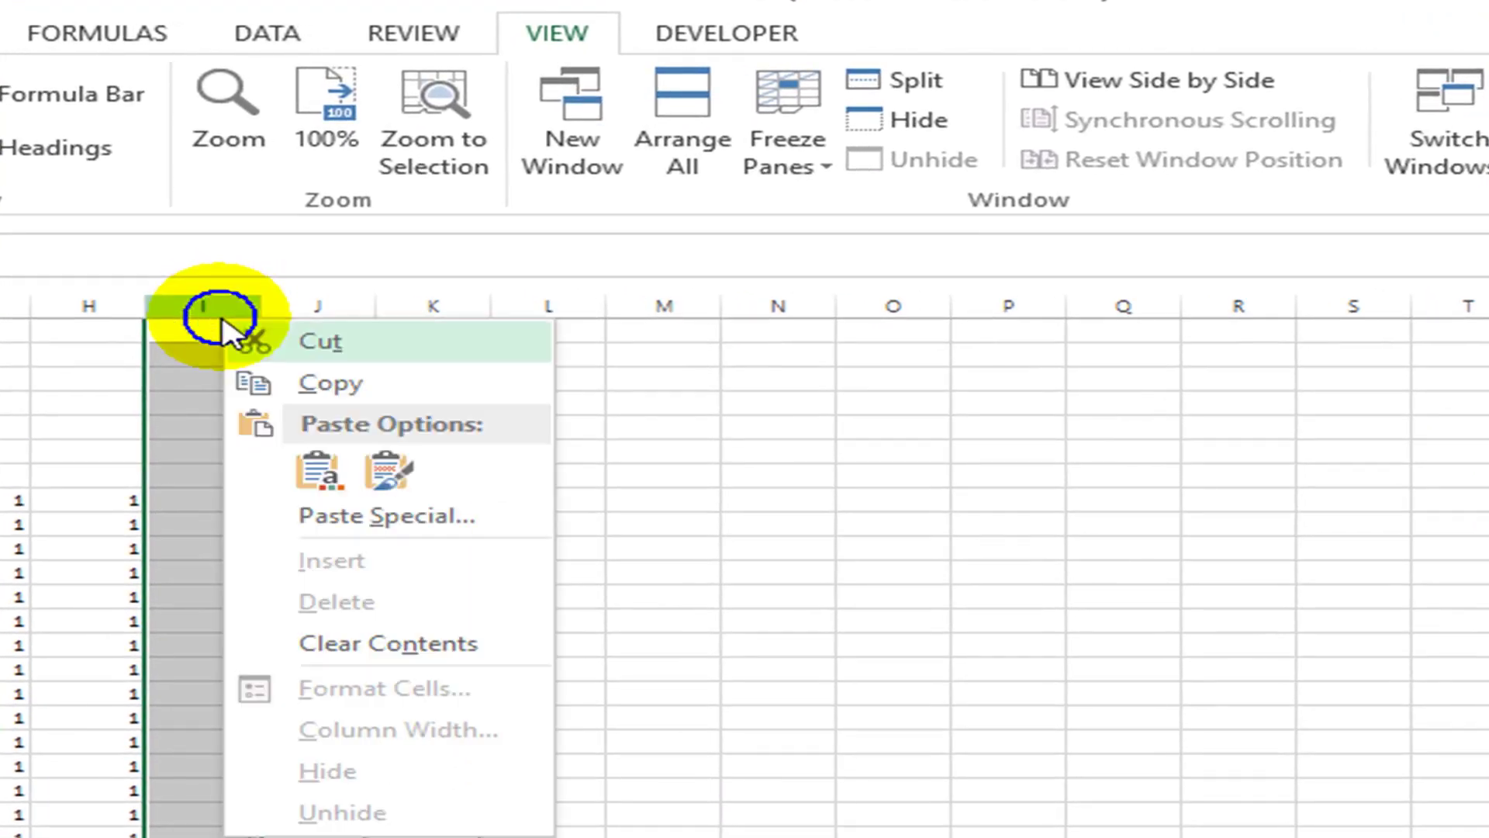
{"action": "left_click", "coordinate": [377, 649]}
{"action": "left_click", "coordinate": [844, 709]}
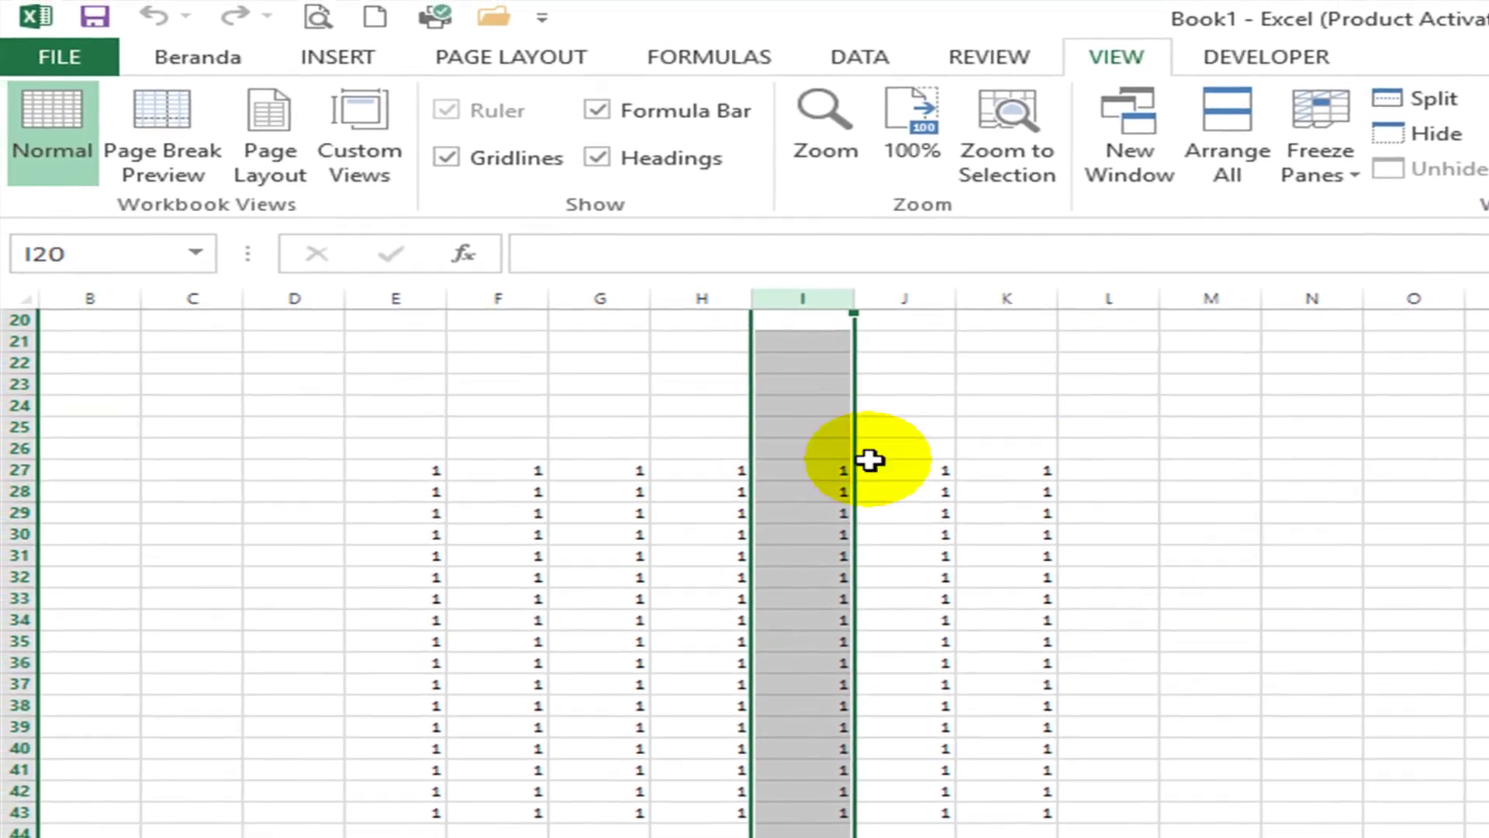
Step: Select individual cells across the block of ones on mhs, including I30 and K36, ending on H31
{"action": "left_click", "coordinate": [145, 547]}
{"action": "left_click", "coordinate": [708, 515]}
{"action": "left_click", "coordinate": [810, 534]}
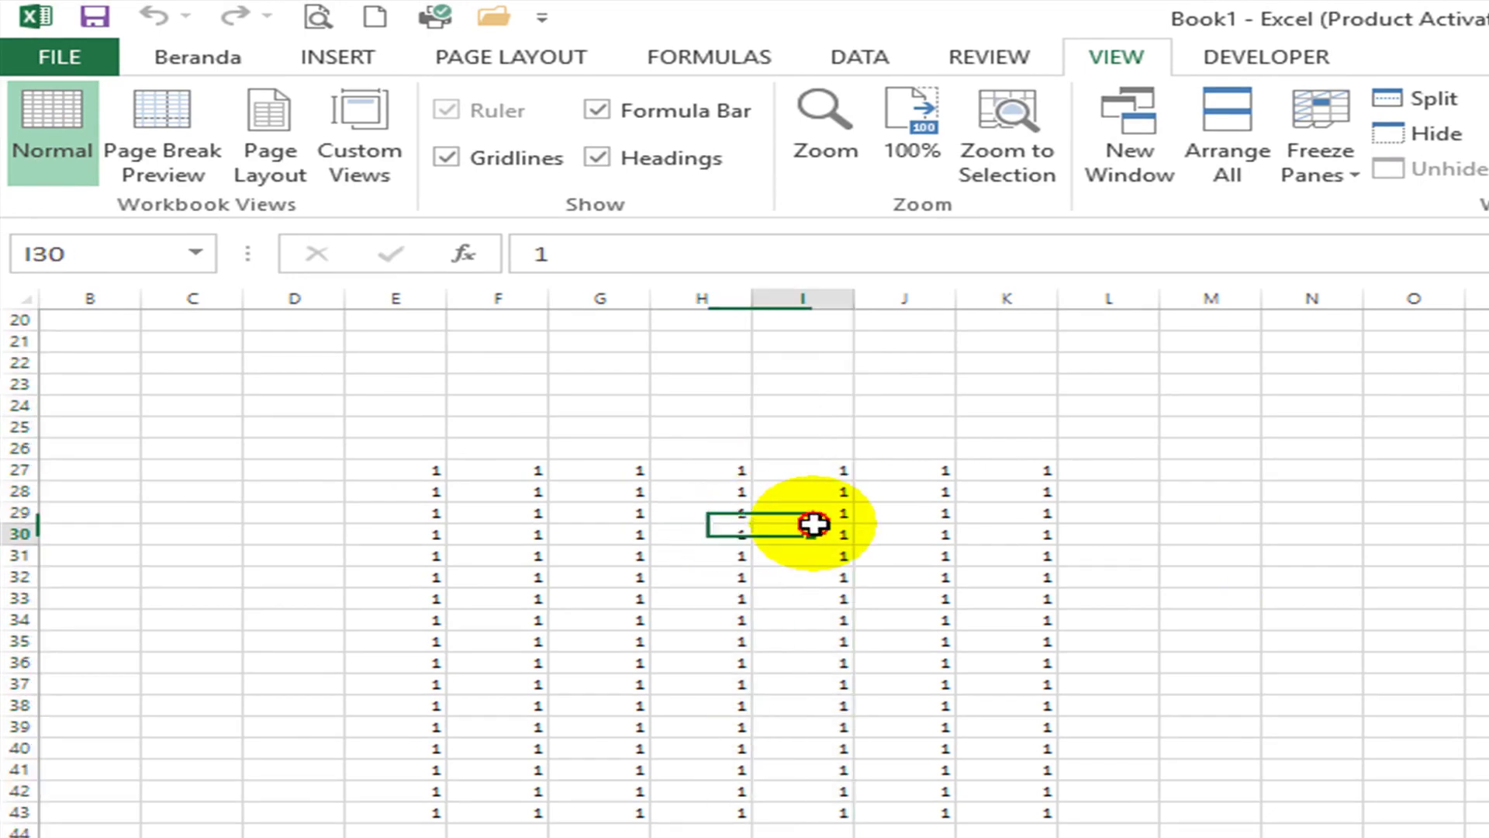
{"action": "left_click", "coordinate": [881, 515]}
{"action": "left_click", "coordinate": [1012, 539]}
{"action": "left_click", "coordinate": [1018, 577]}
{"action": "left_click", "coordinate": [1022, 662]}
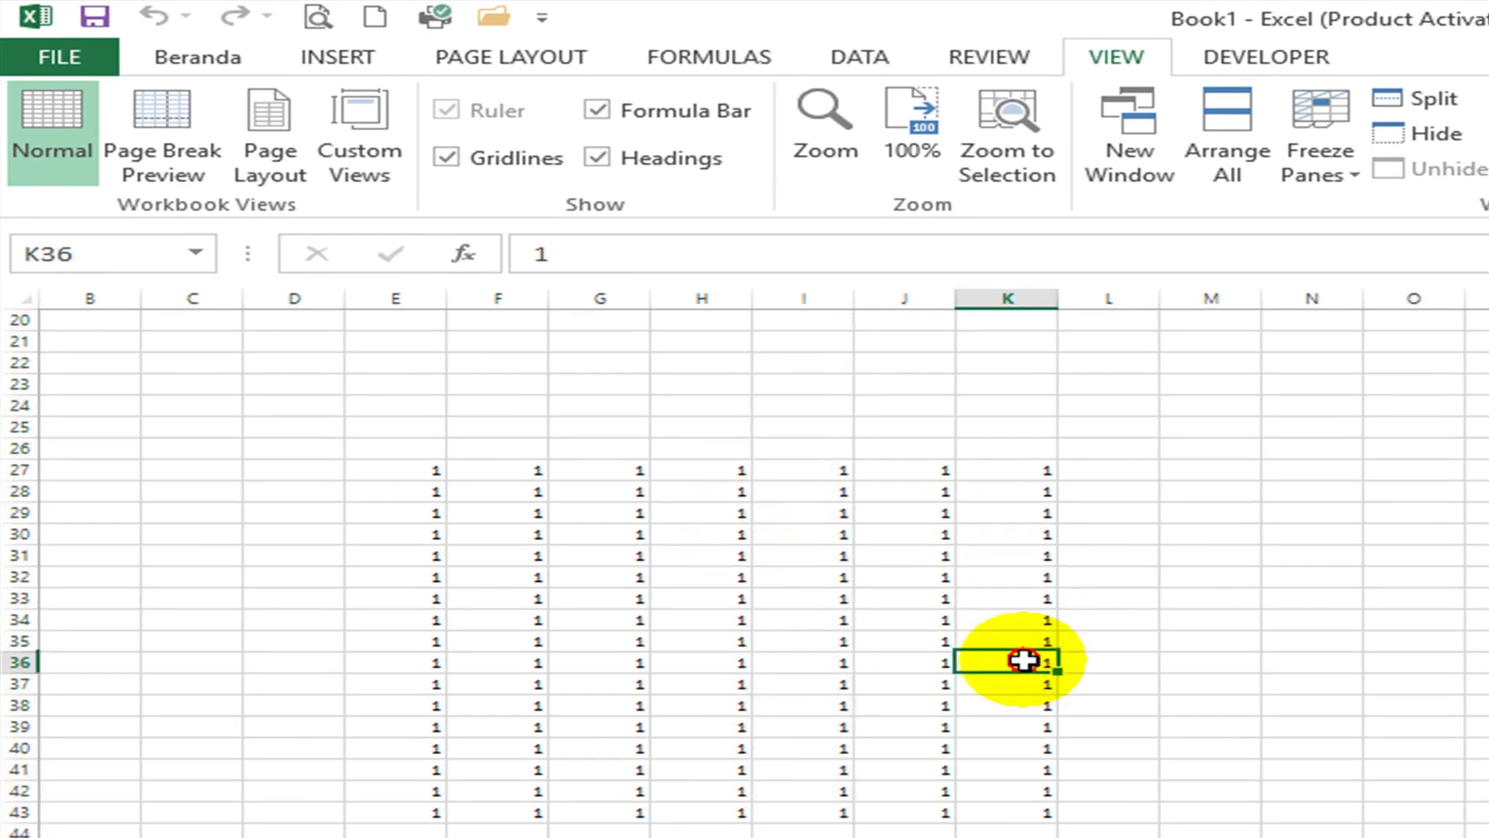
{"action": "left_click", "coordinate": [1021, 705]}
{"action": "left_click", "coordinate": [904, 727]}
{"action": "left_click", "coordinate": [804, 664]}
{"action": "left_click", "coordinate": [688, 558]}
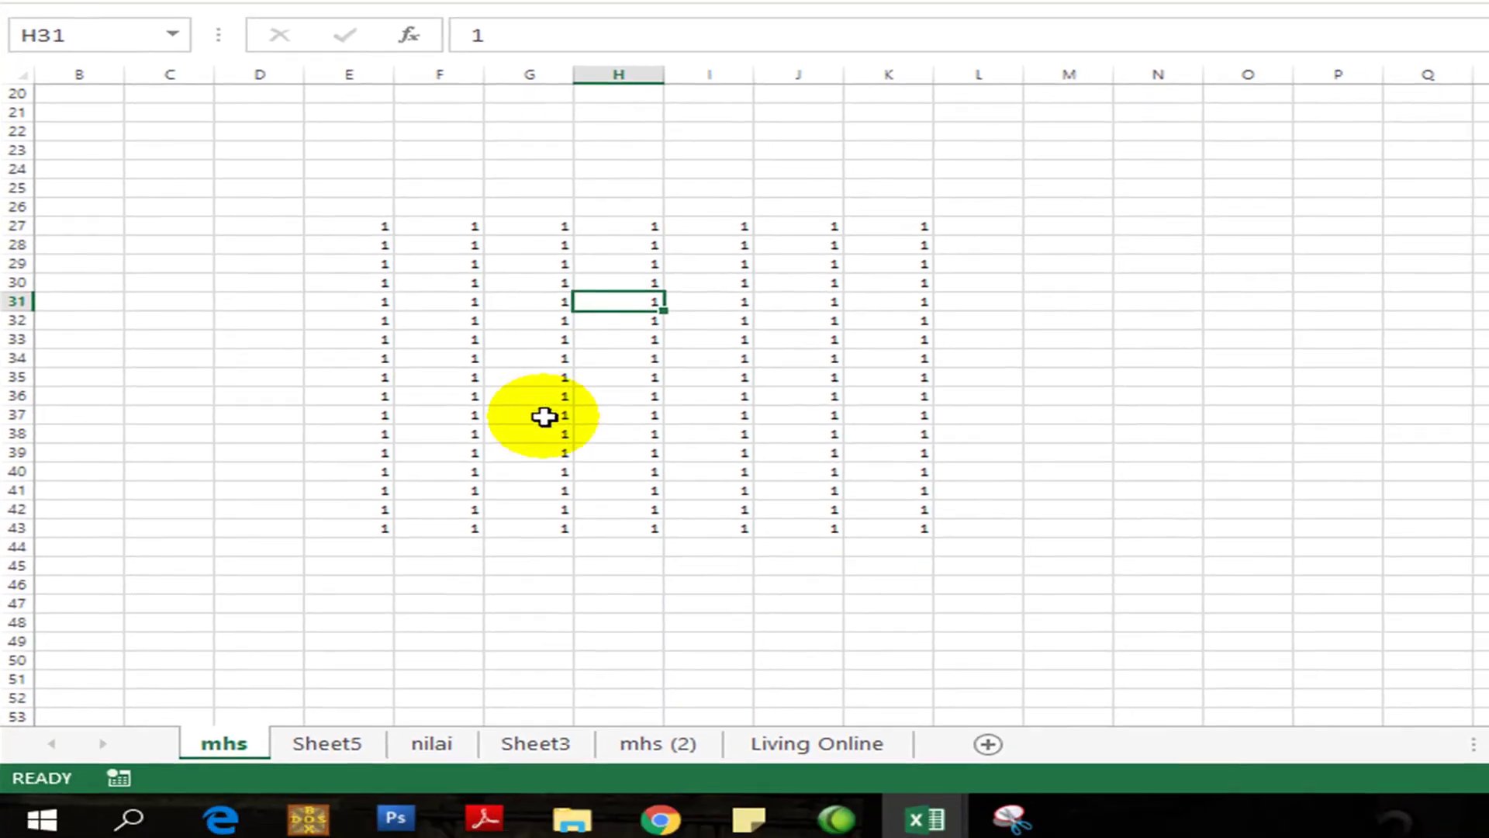
Step: Unprotect the mhs sheet by entering its sheet password
{"action": "right_click", "coordinate": [240, 754]}
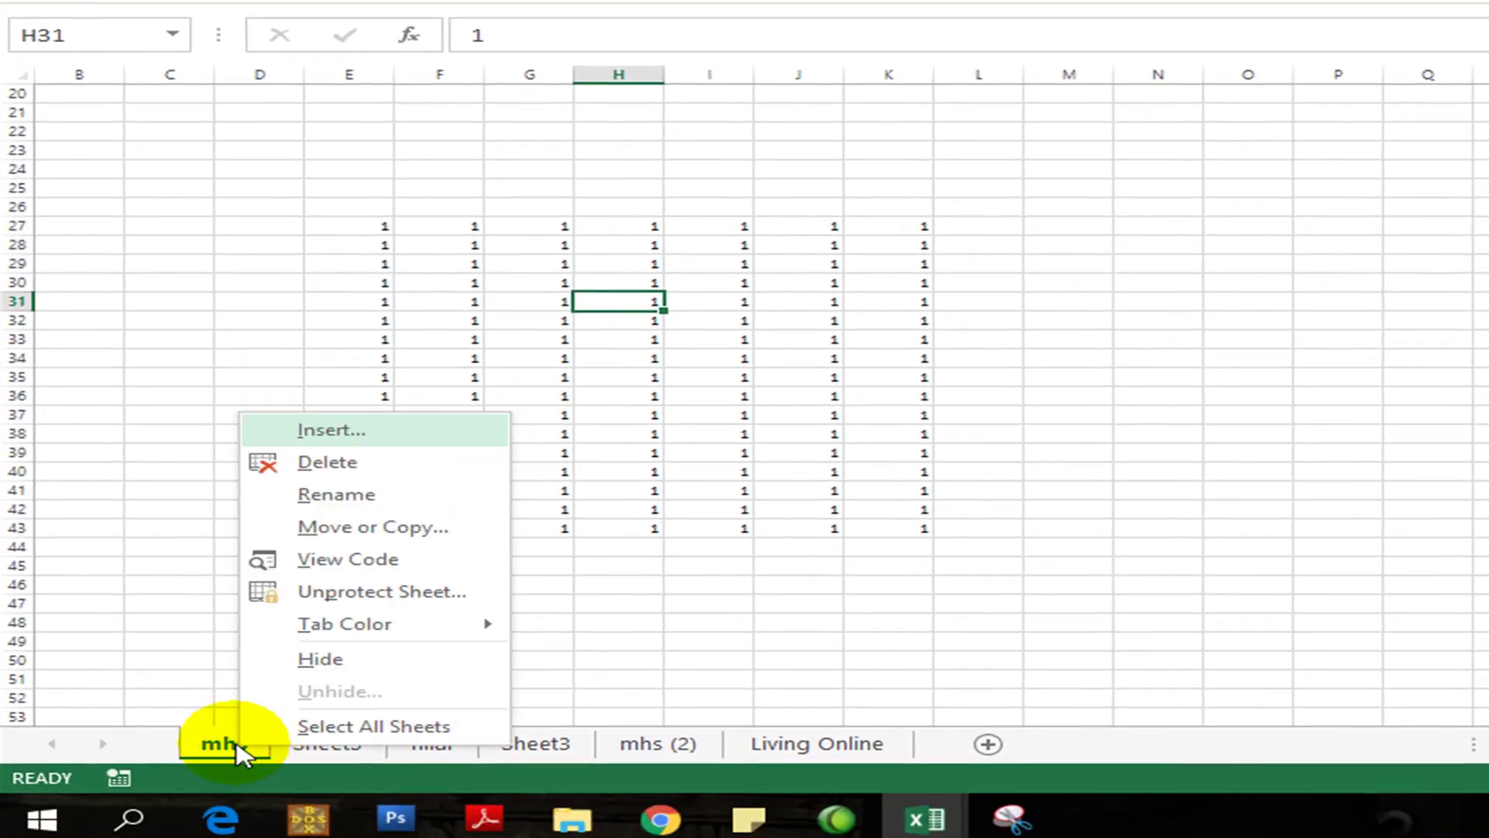
{"action": "left_click", "coordinate": [332, 597]}
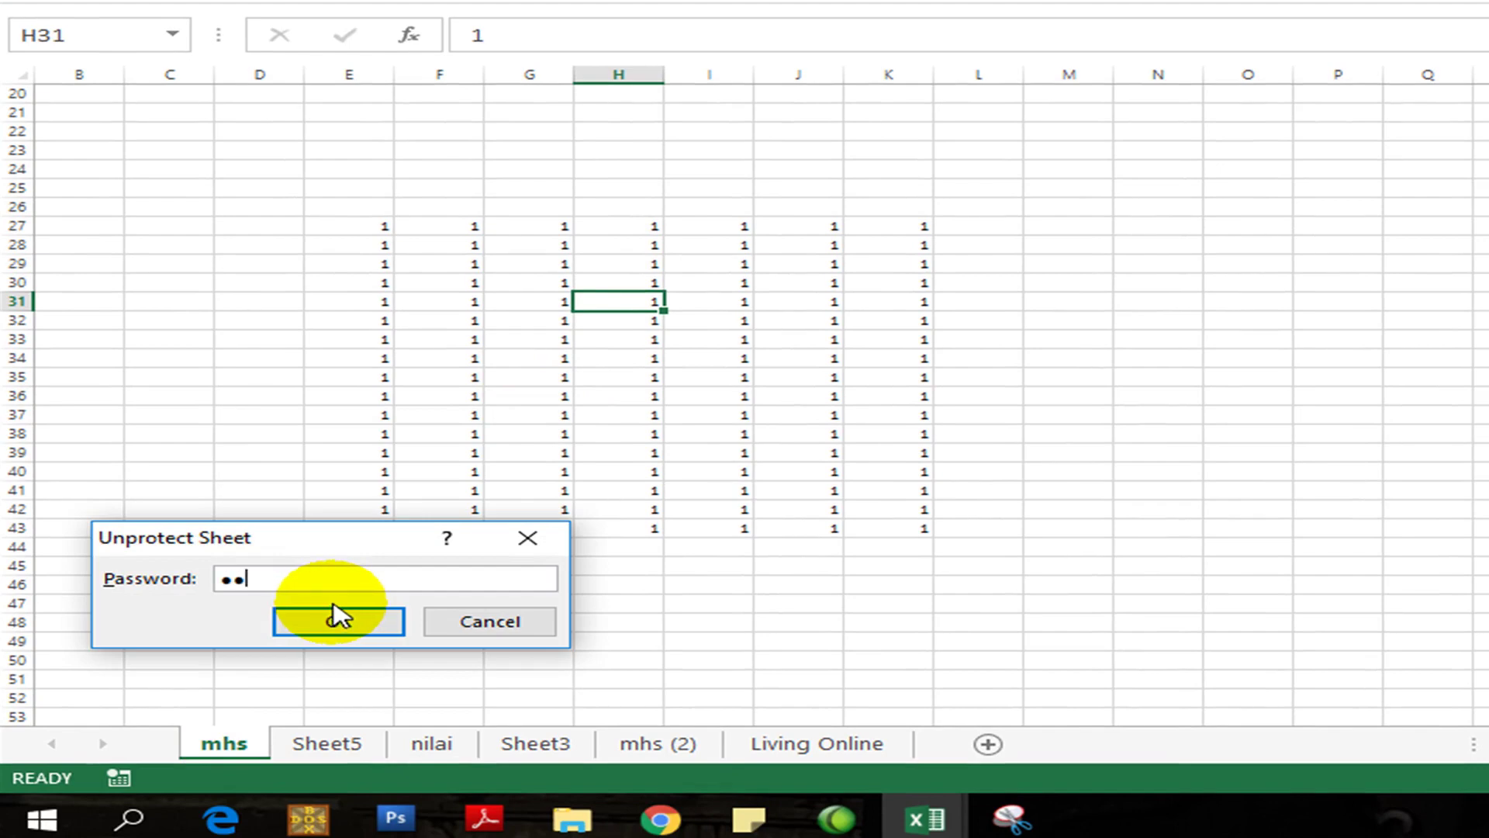
{"action": "left_click", "coordinate": [350, 619]}
Step: Enter 433r in cell M33 and efsf in cell N40 of the mhs sheet
{"action": "left_click", "coordinate": [917, 336]}
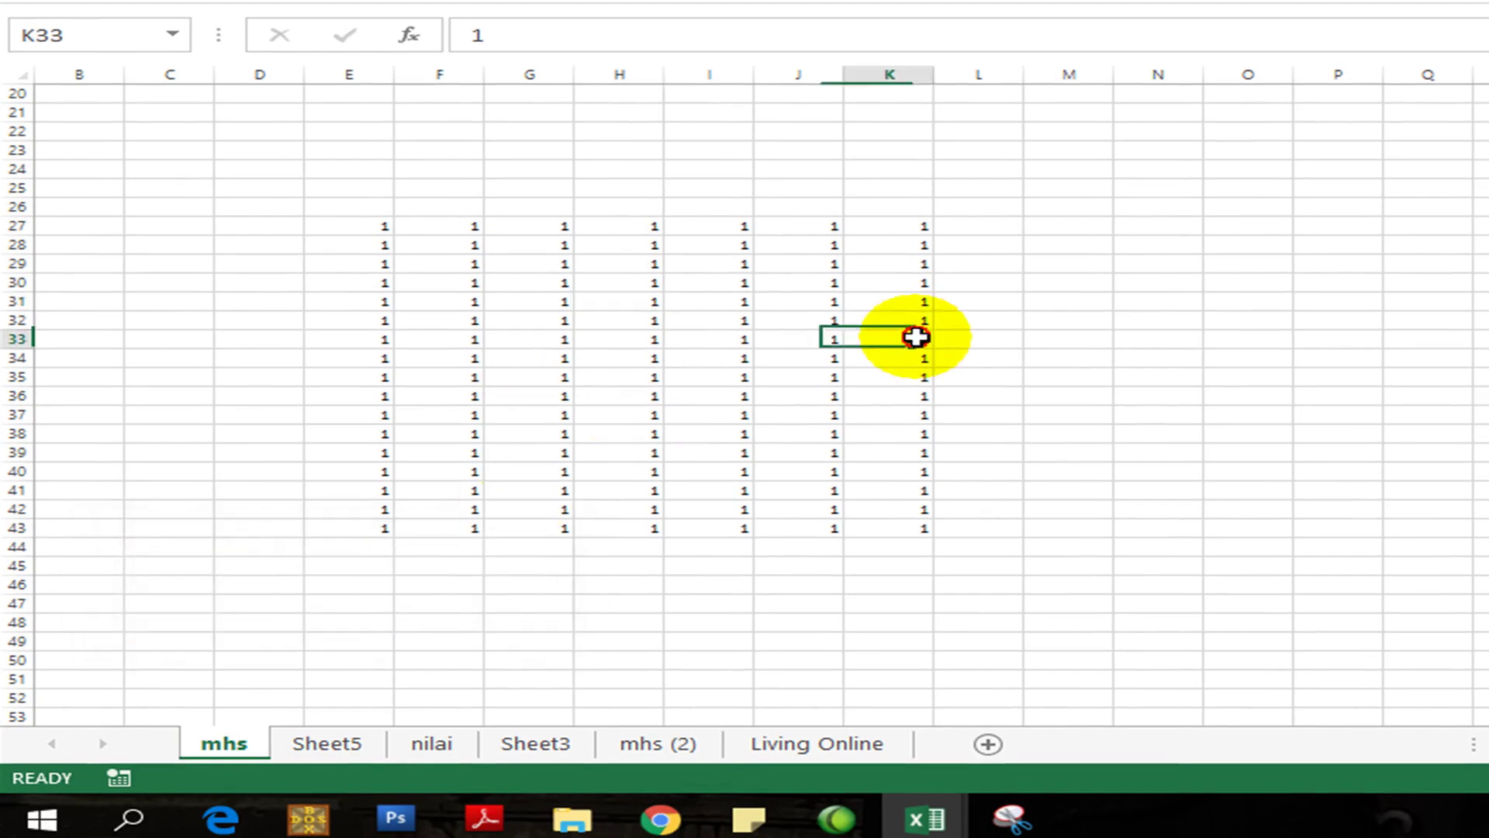
{"action": "left_click", "coordinate": [1056, 332]}
{"action": "type", "text": "433r"}
{"action": "left_click", "coordinate": [1159, 470]}
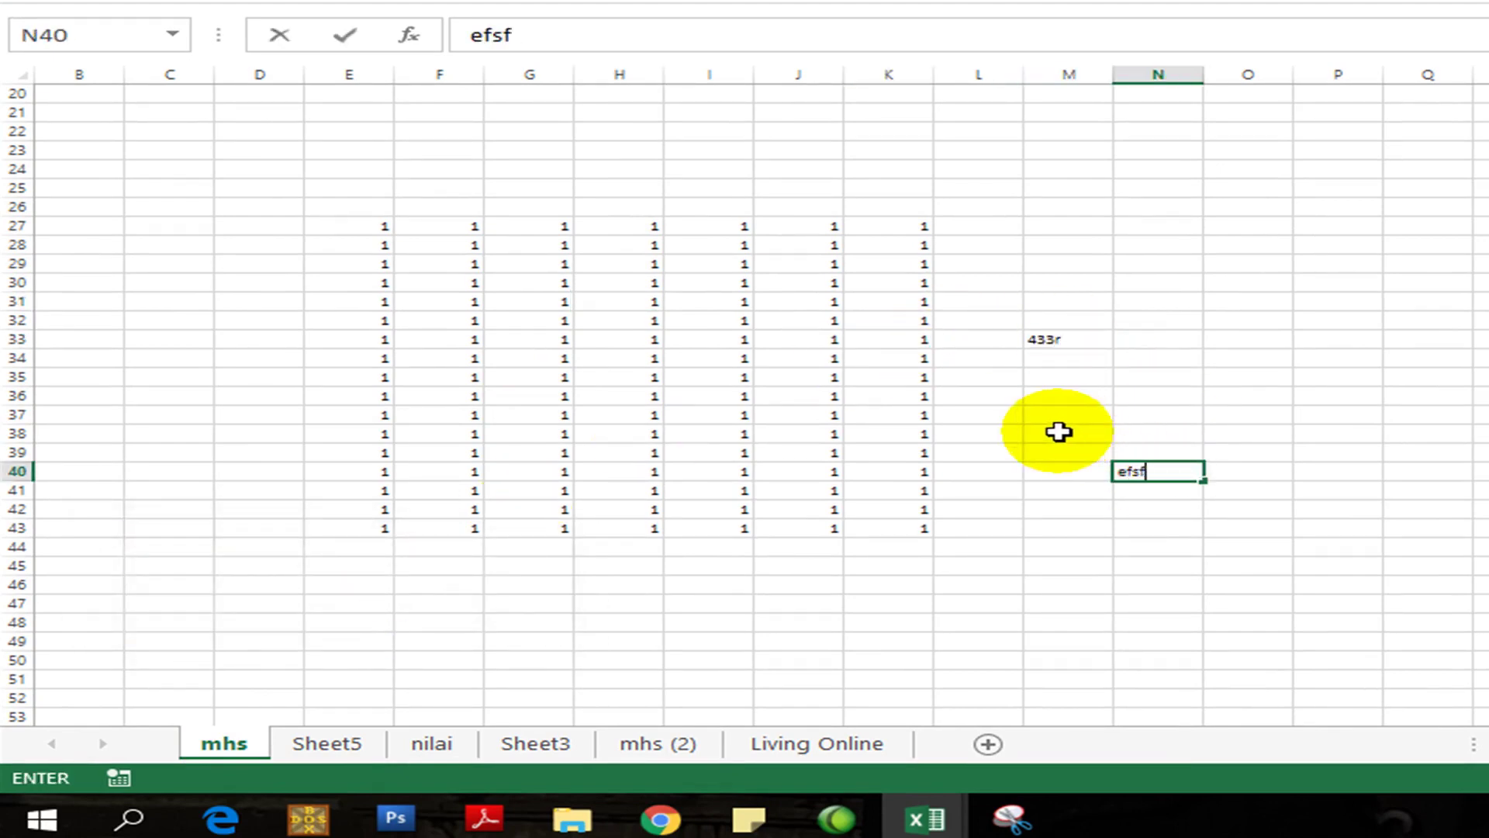
{"action": "left_click", "coordinate": [1059, 432]}
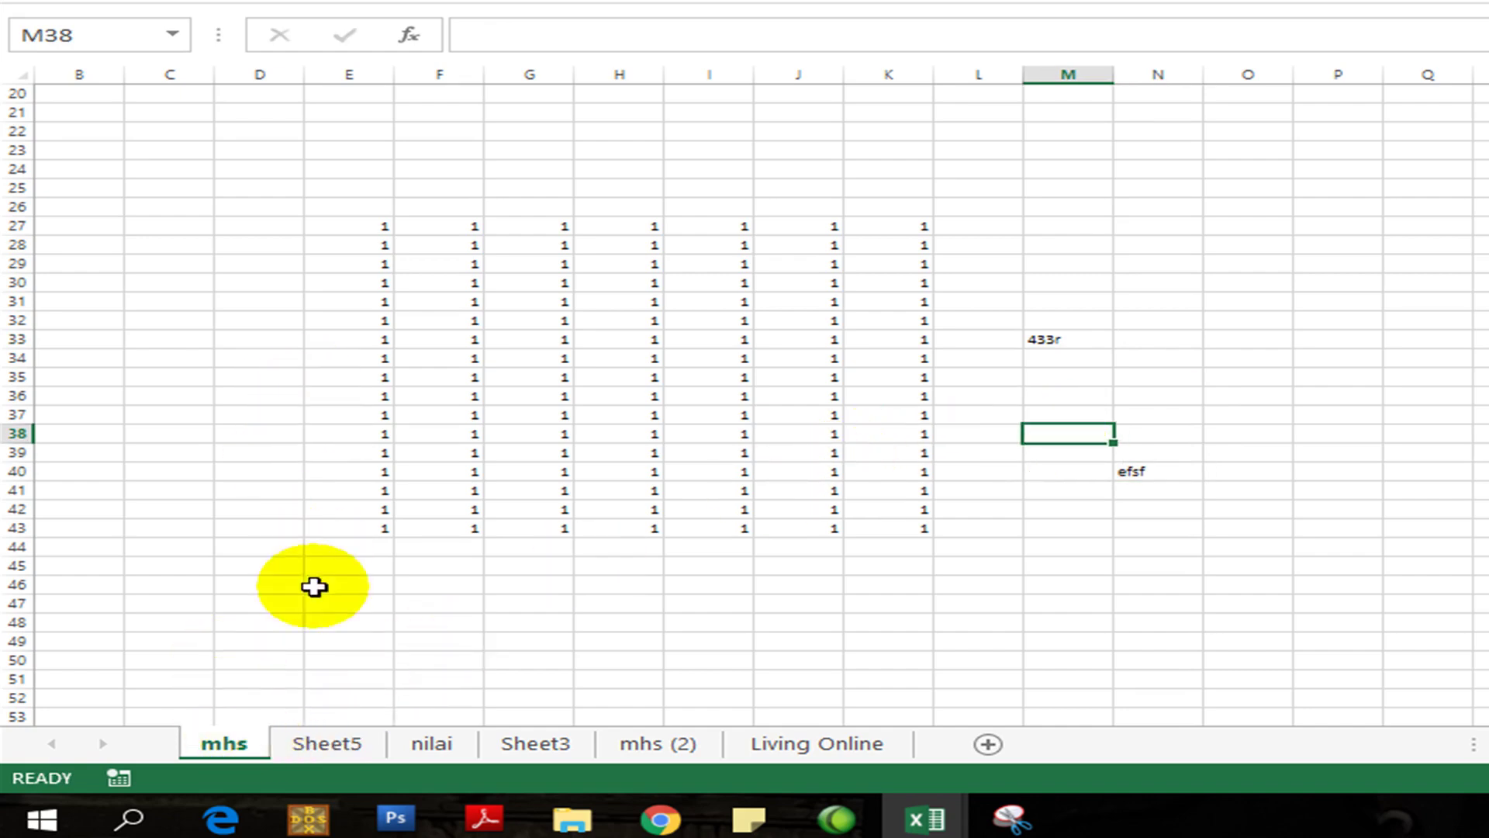
Step: Switch back and forth between mhs and Sheet5, selecting E27 on mhs and D14 on Sheet5
{"action": "left_click", "coordinate": [310, 746]}
{"action": "left_click", "coordinate": [226, 744]}
{"action": "left_click", "coordinate": [334, 748]}
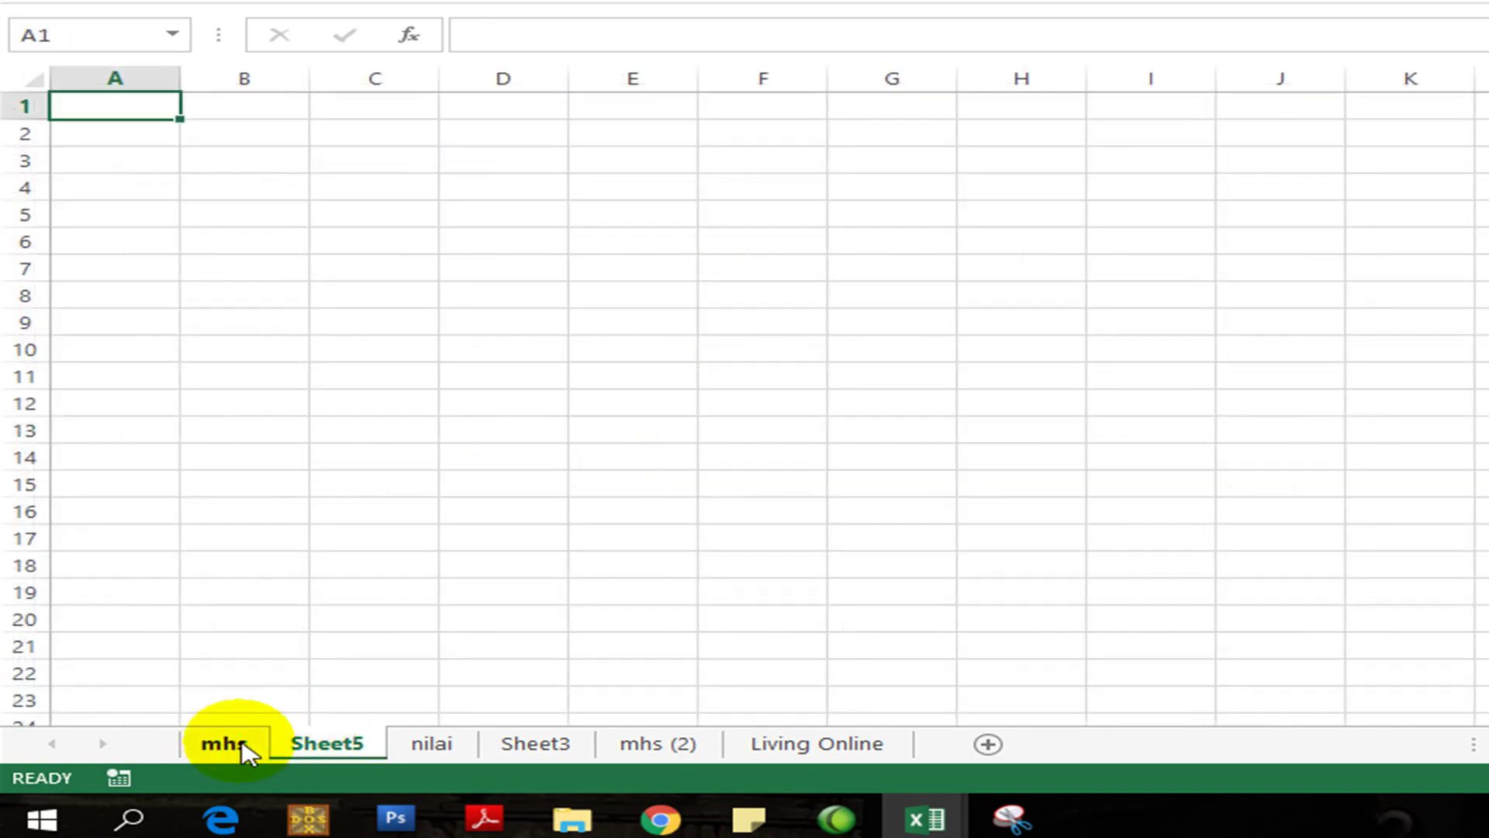
{"action": "left_click", "coordinate": [237, 748]}
{"action": "left_click", "coordinate": [382, 229]}
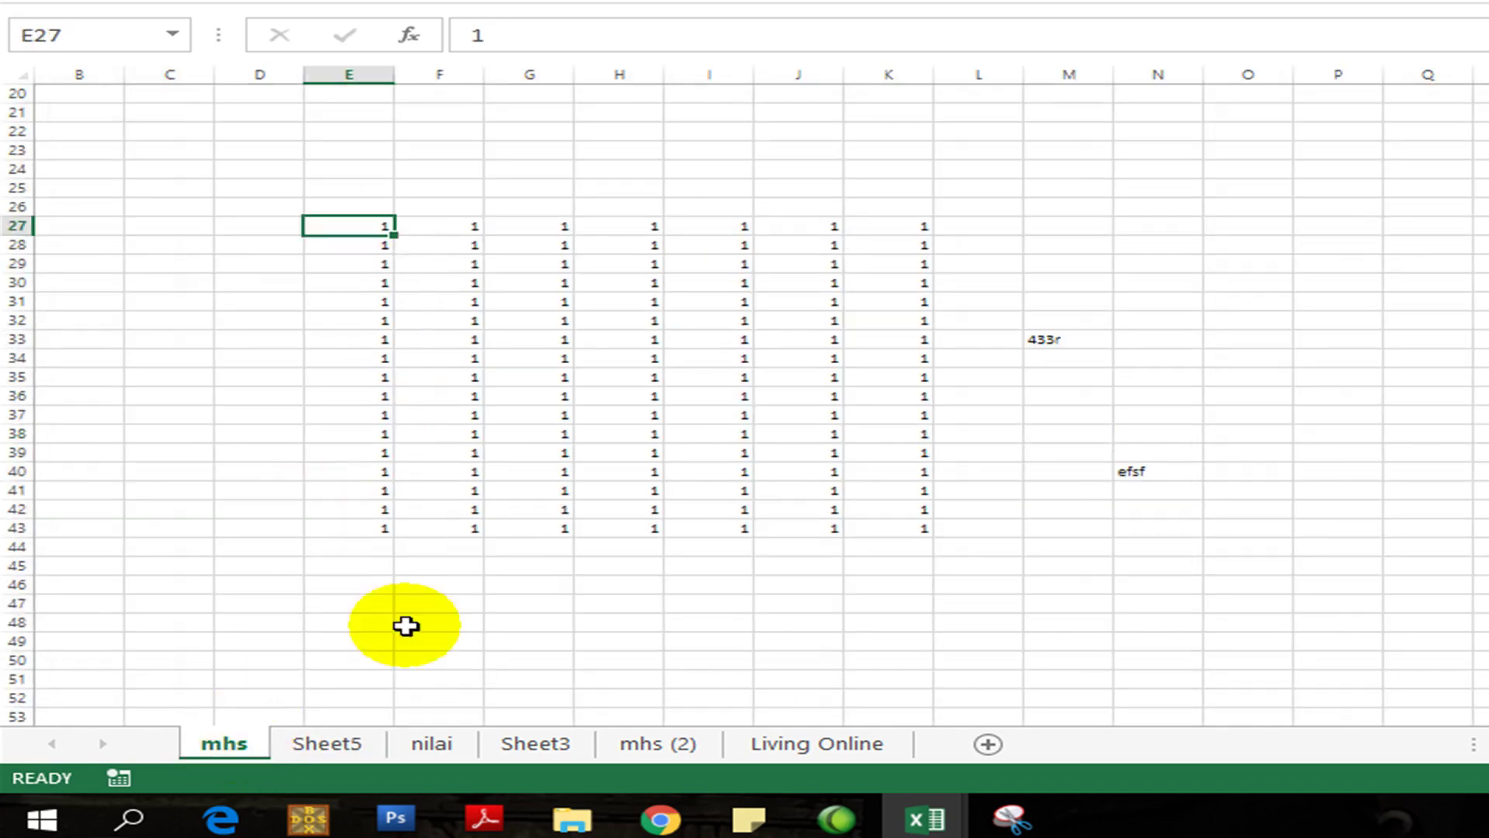
{"action": "left_click", "coordinate": [326, 743]}
{"action": "left_click", "coordinate": [457, 454]}
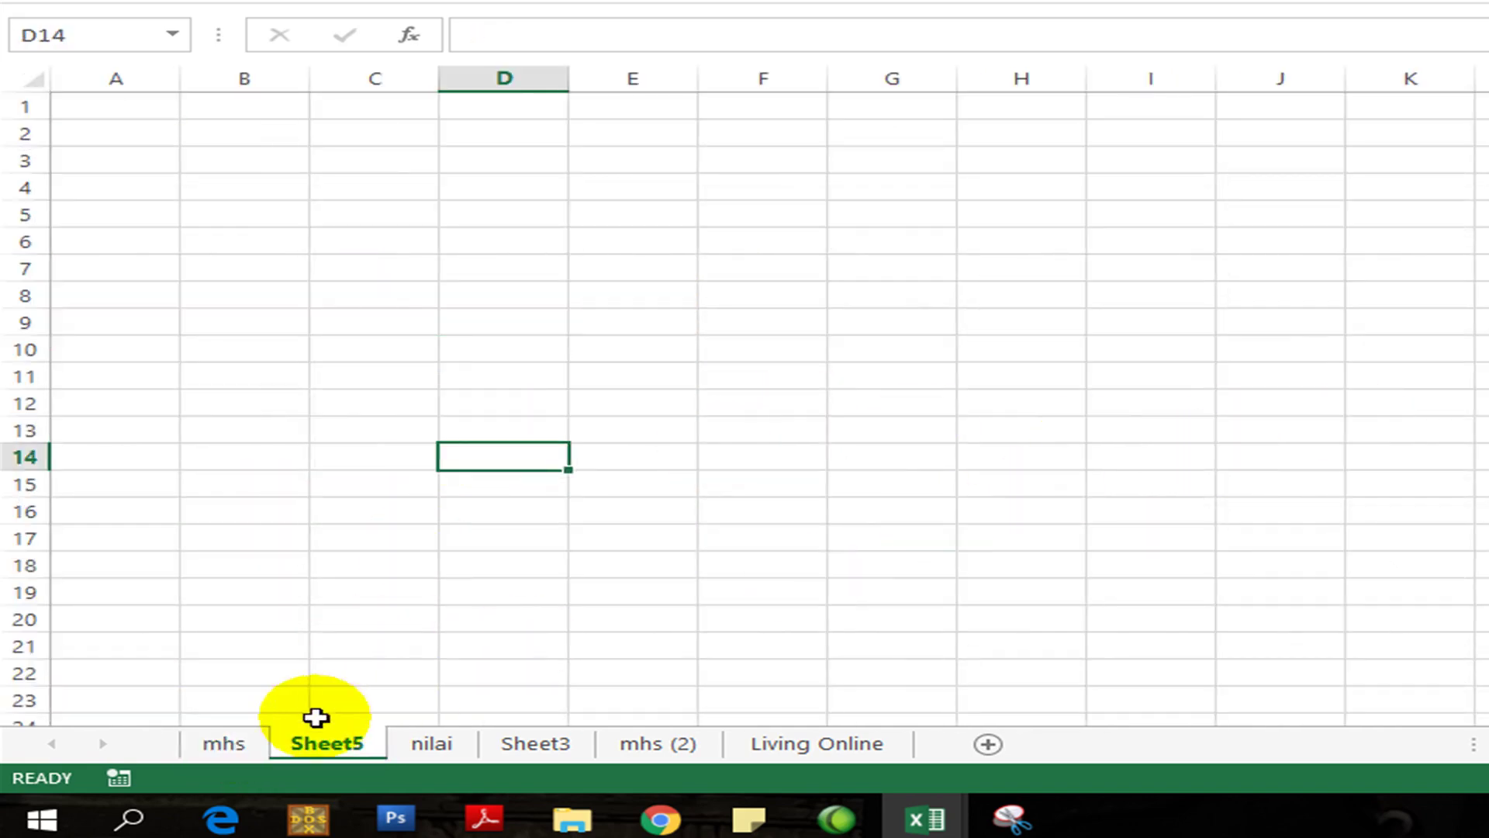
Step: Step through the mhs, Sheet5, nilai and Sheet3 worksheets and return to mhs
{"action": "left_click", "coordinate": [229, 746]}
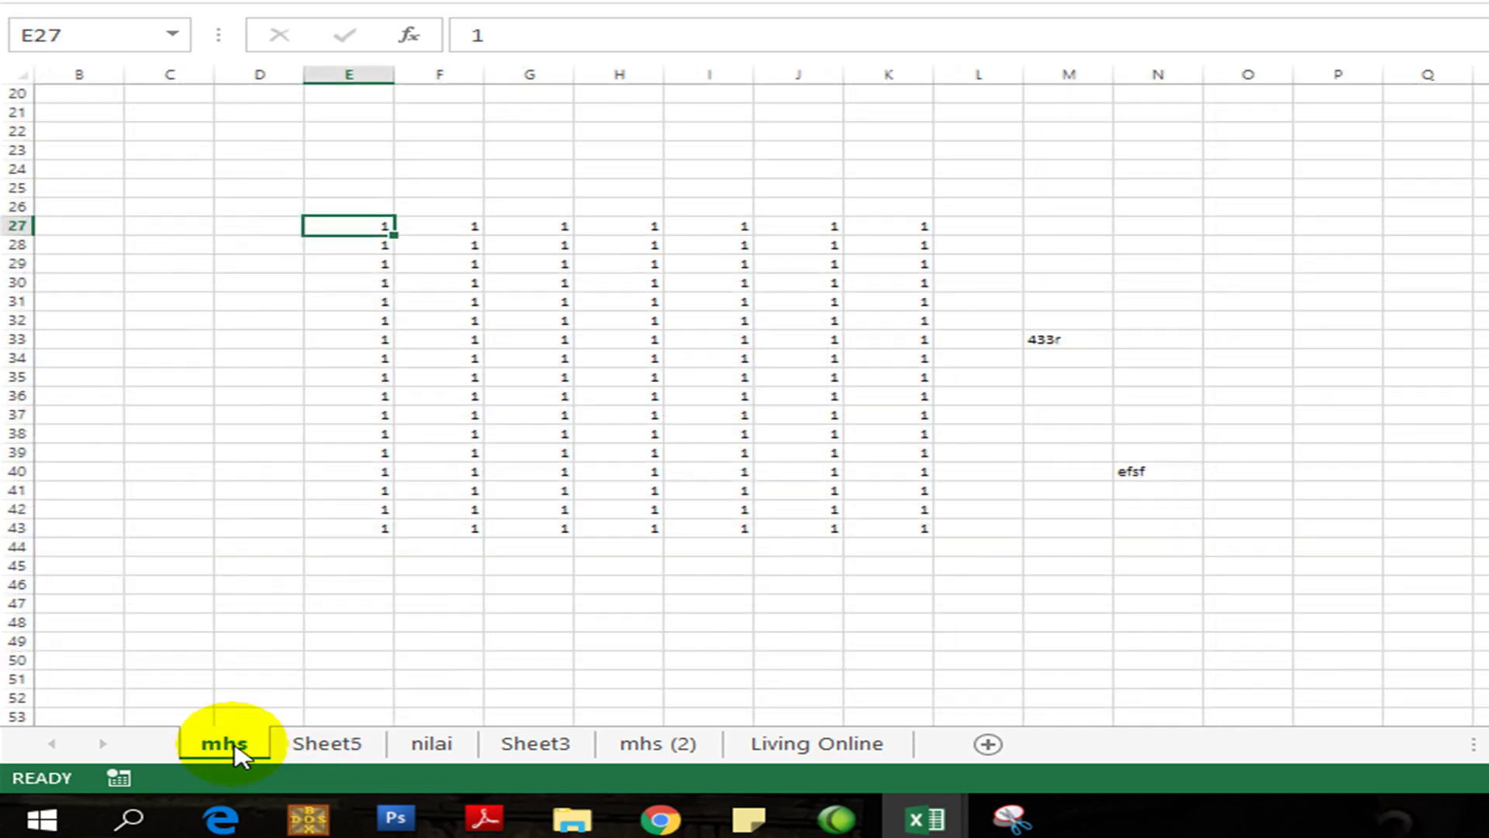
{"action": "left_click", "coordinate": [332, 745]}
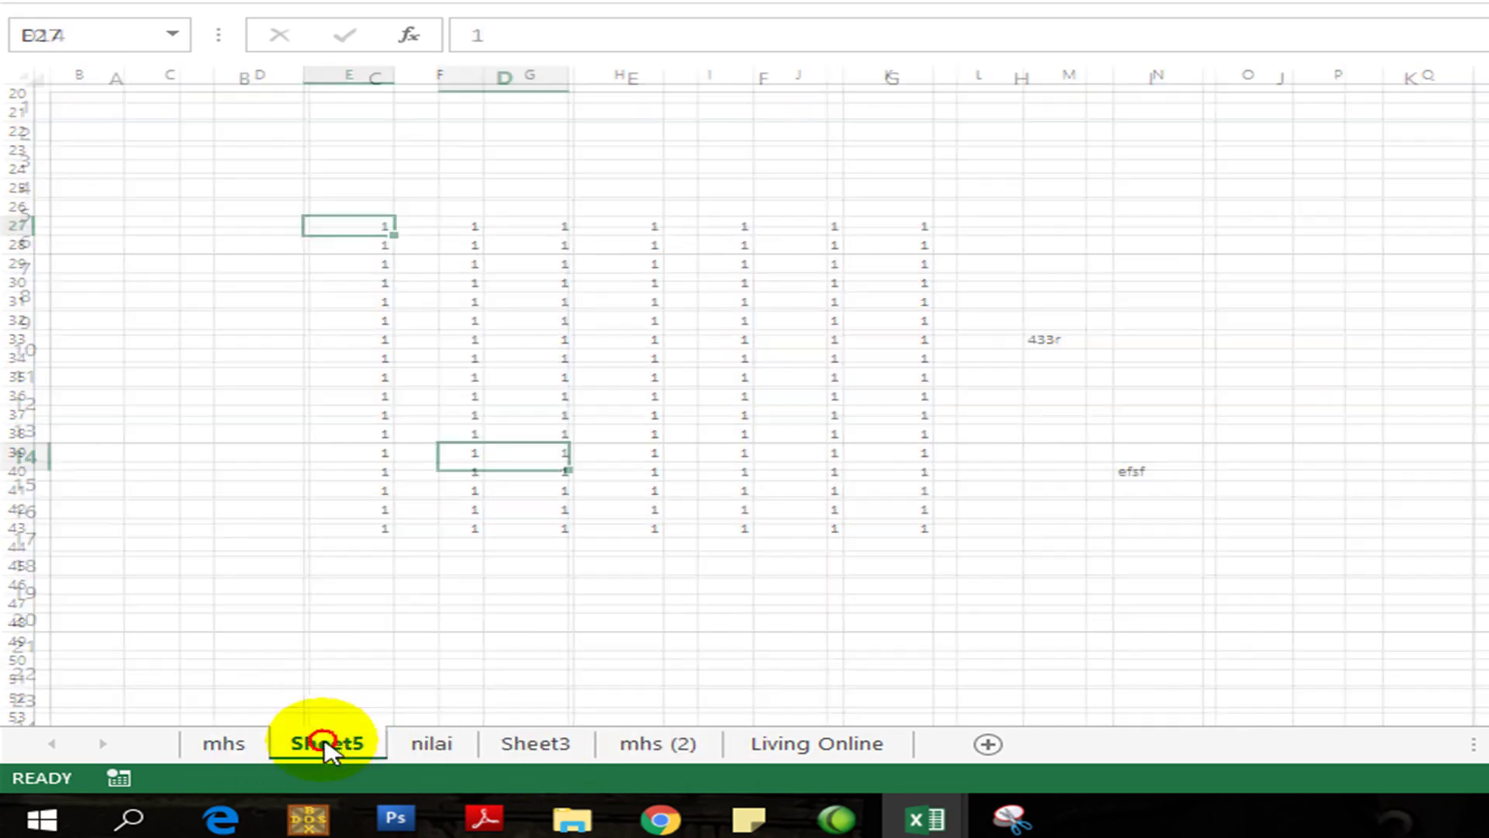
{"action": "left_click", "coordinate": [454, 746]}
{"action": "left_click", "coordinate": [528, 751]}
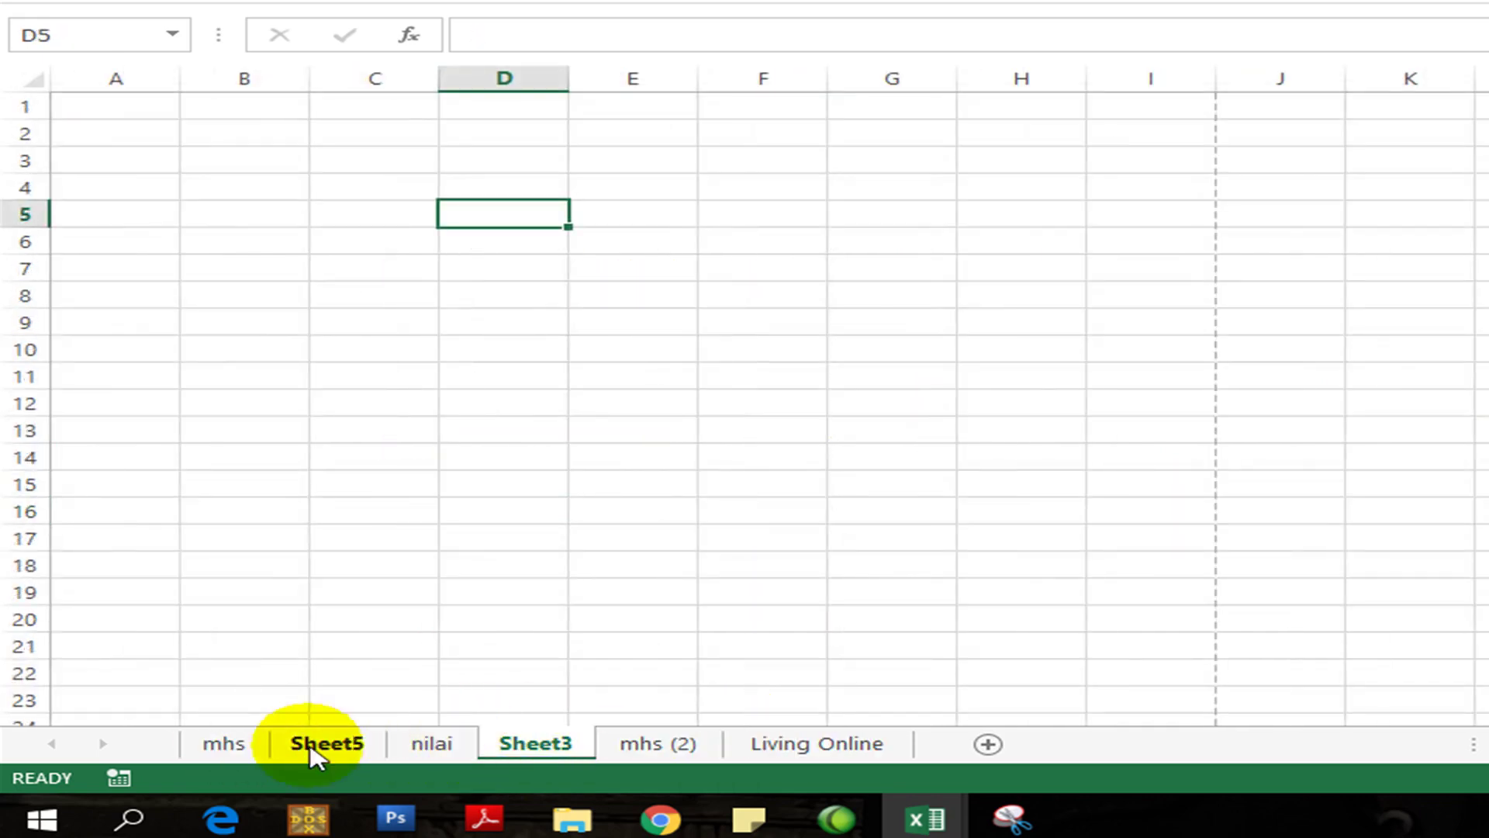
{"action": "left_click", "coordinate": [225, 748]}
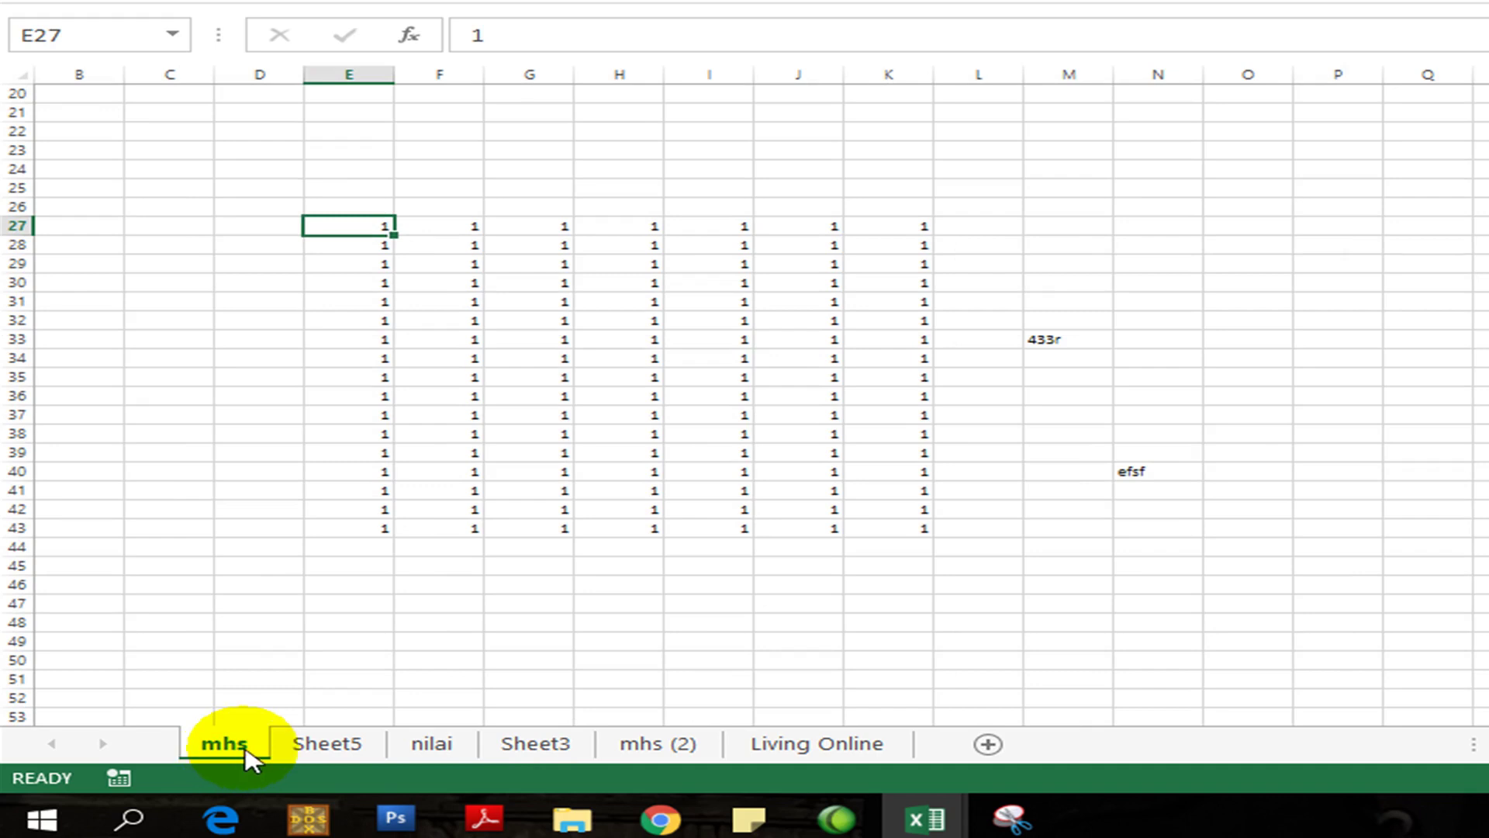
Step: Set the mhs sheet's tab color to a light blue theme color
{"action": "right_click", "coordinate": [244, 747]}
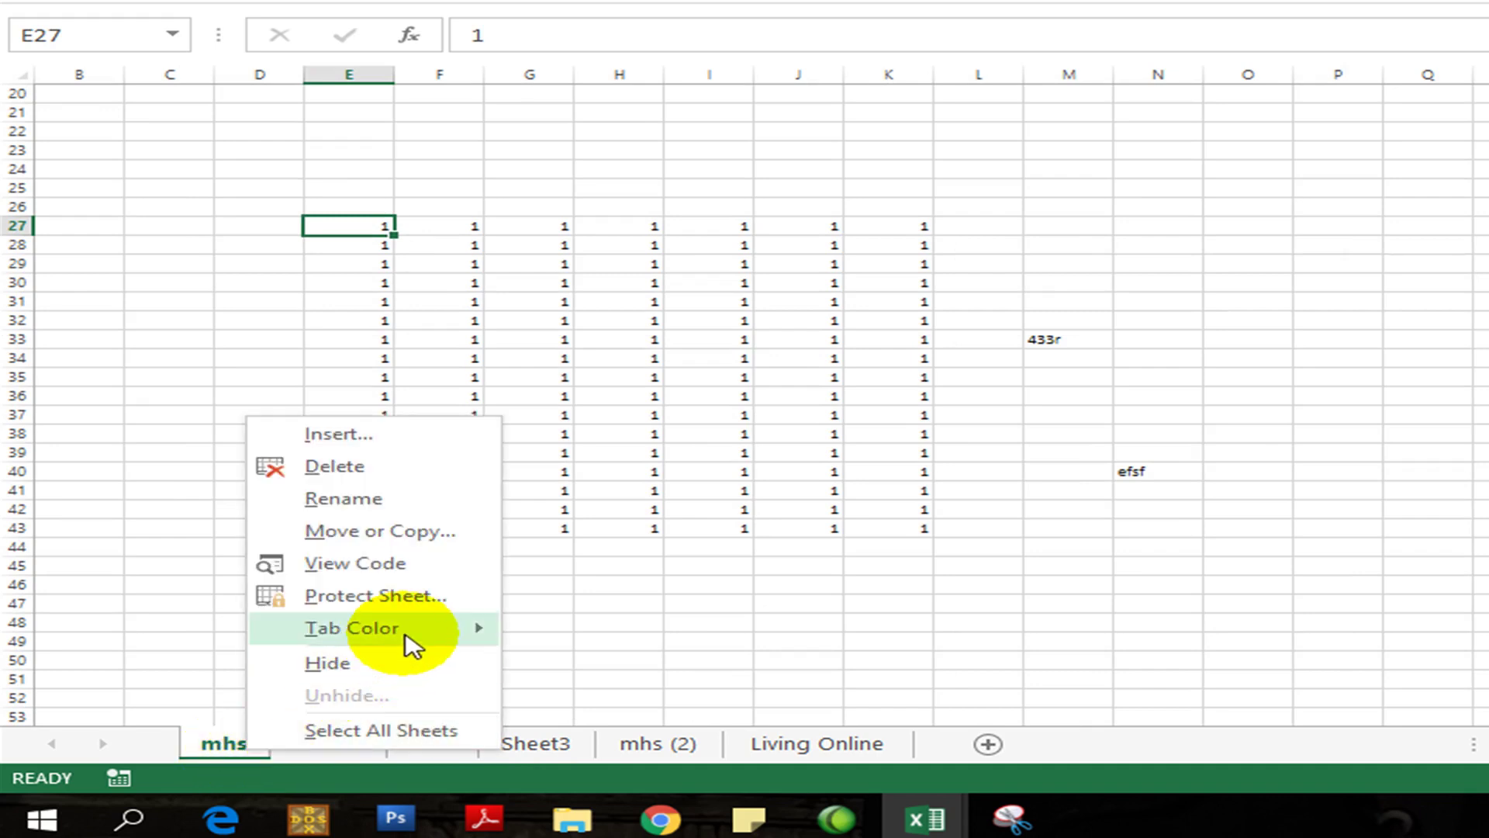
{"action": "mouse_move", "coordinate": [411, 643]}
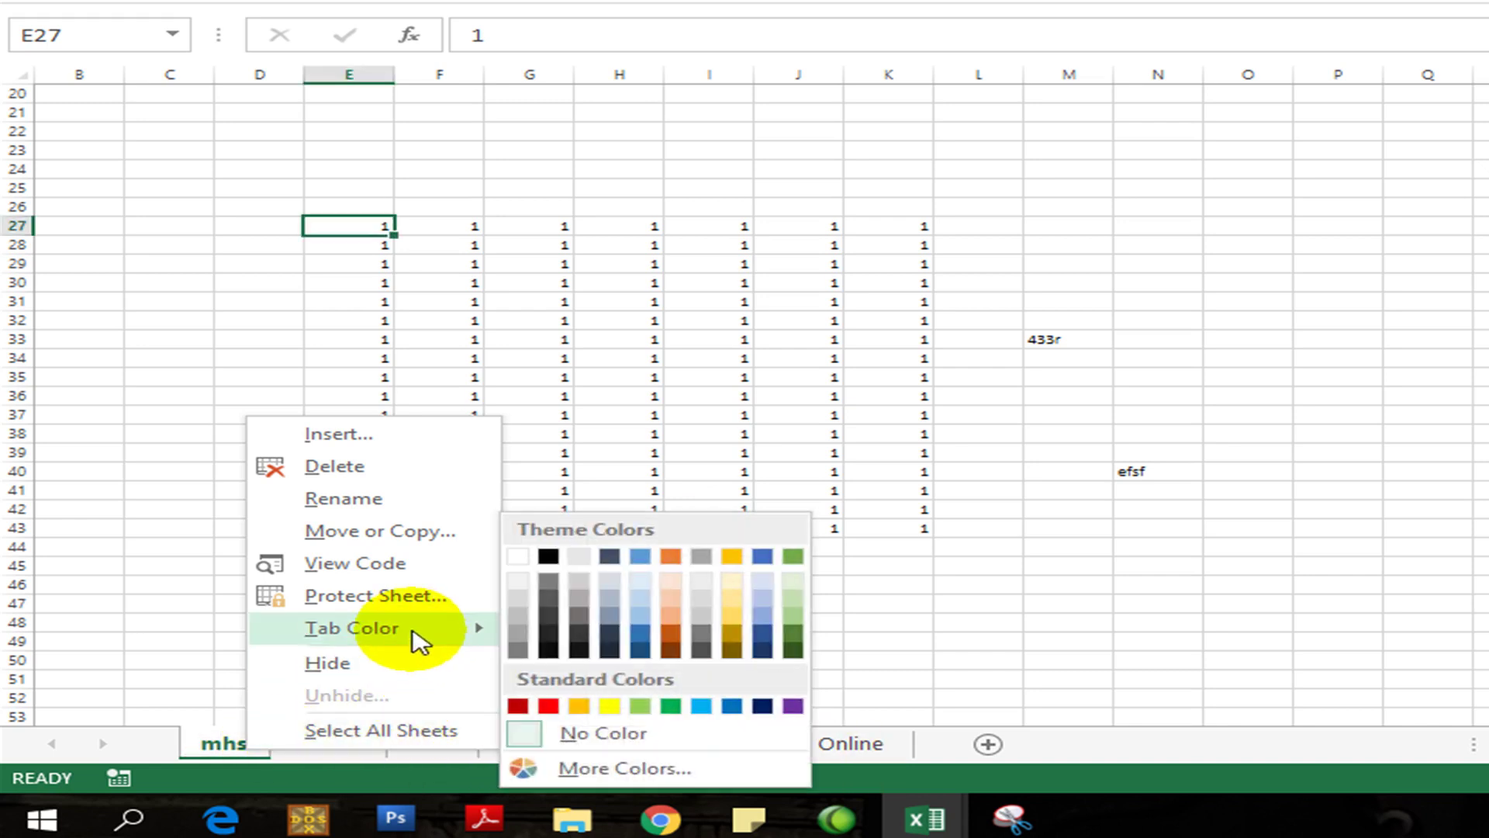
{"action": "left_click", "coordinate": [643, 605]}
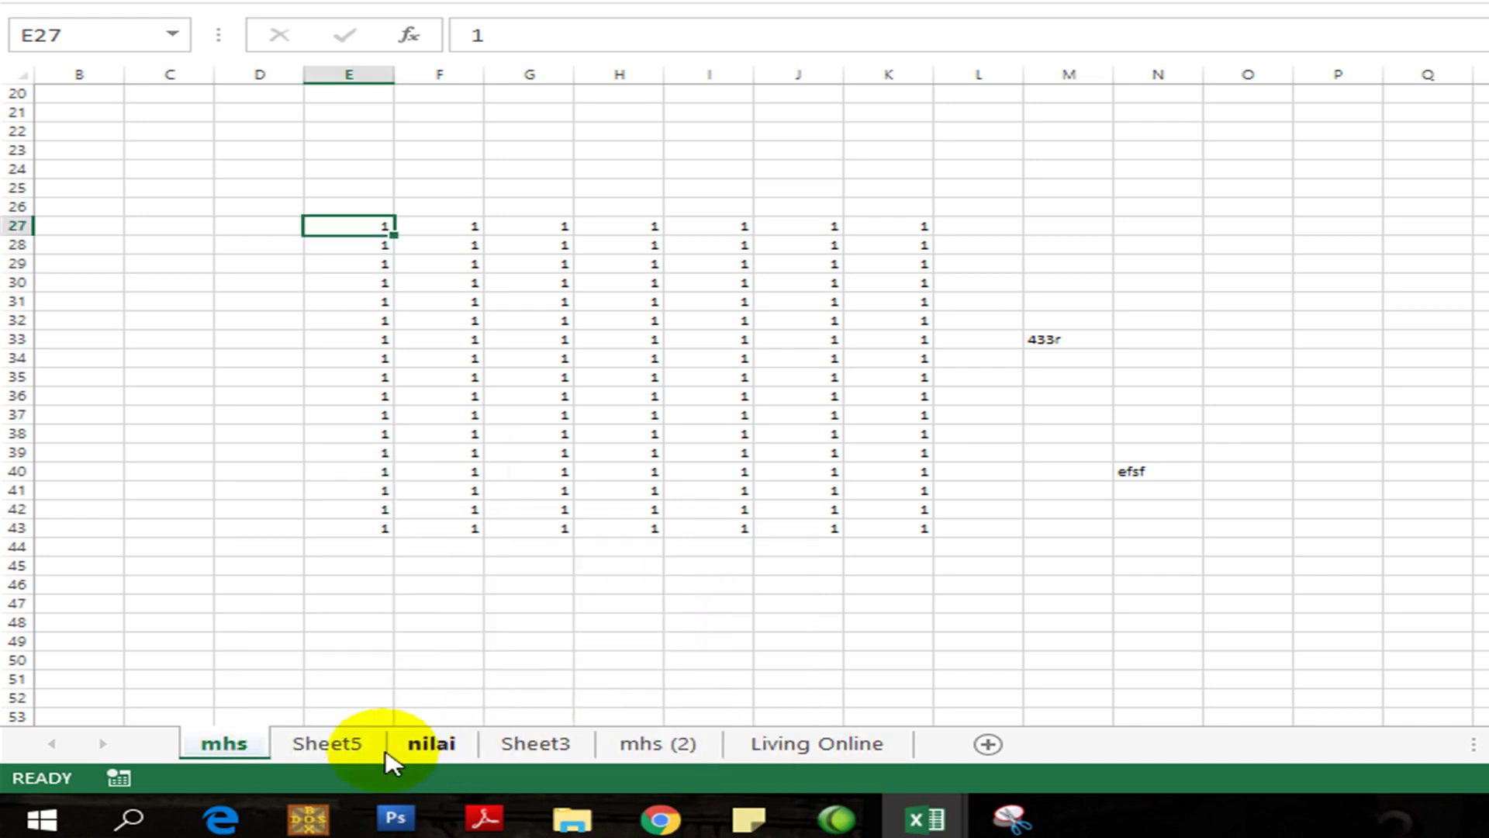
Step: Set the Sheet5 tab color to standard yellow, and switch to mhs and back to compare the tabs
{"action": "left_click", "coordinate": [353, 746]}
{"action": "right_click", "coordinate": [345, 751]}
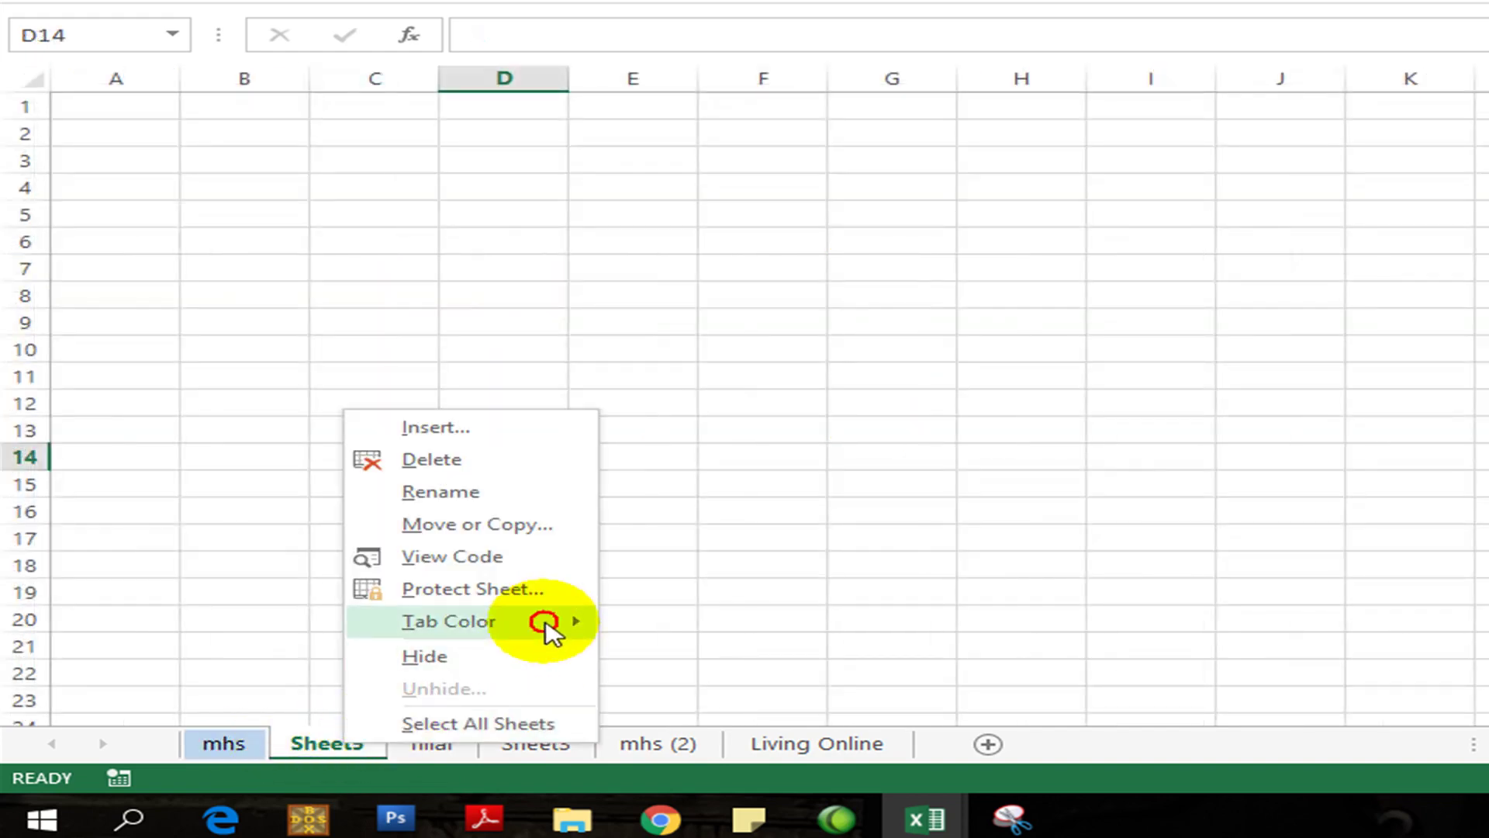
{"action": "mouse_move", "coordinate": [549, 625]}
{"action": "left_click", "coordinate": [706, 706]}
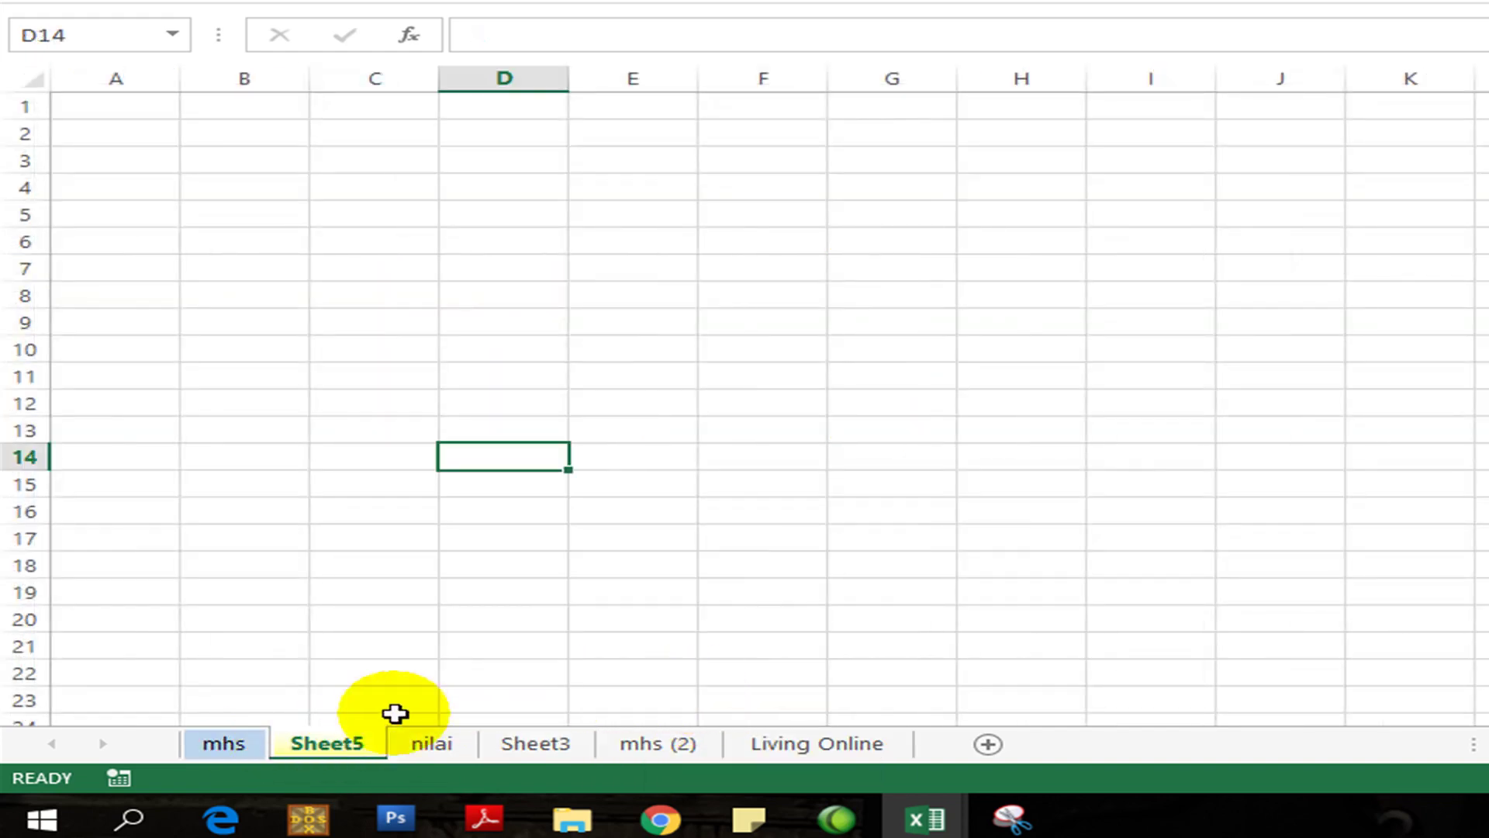
{"action": "left_click", "coordinate": [226, 742]}
{"action": "left_click", "coordinate": [302, 743]}
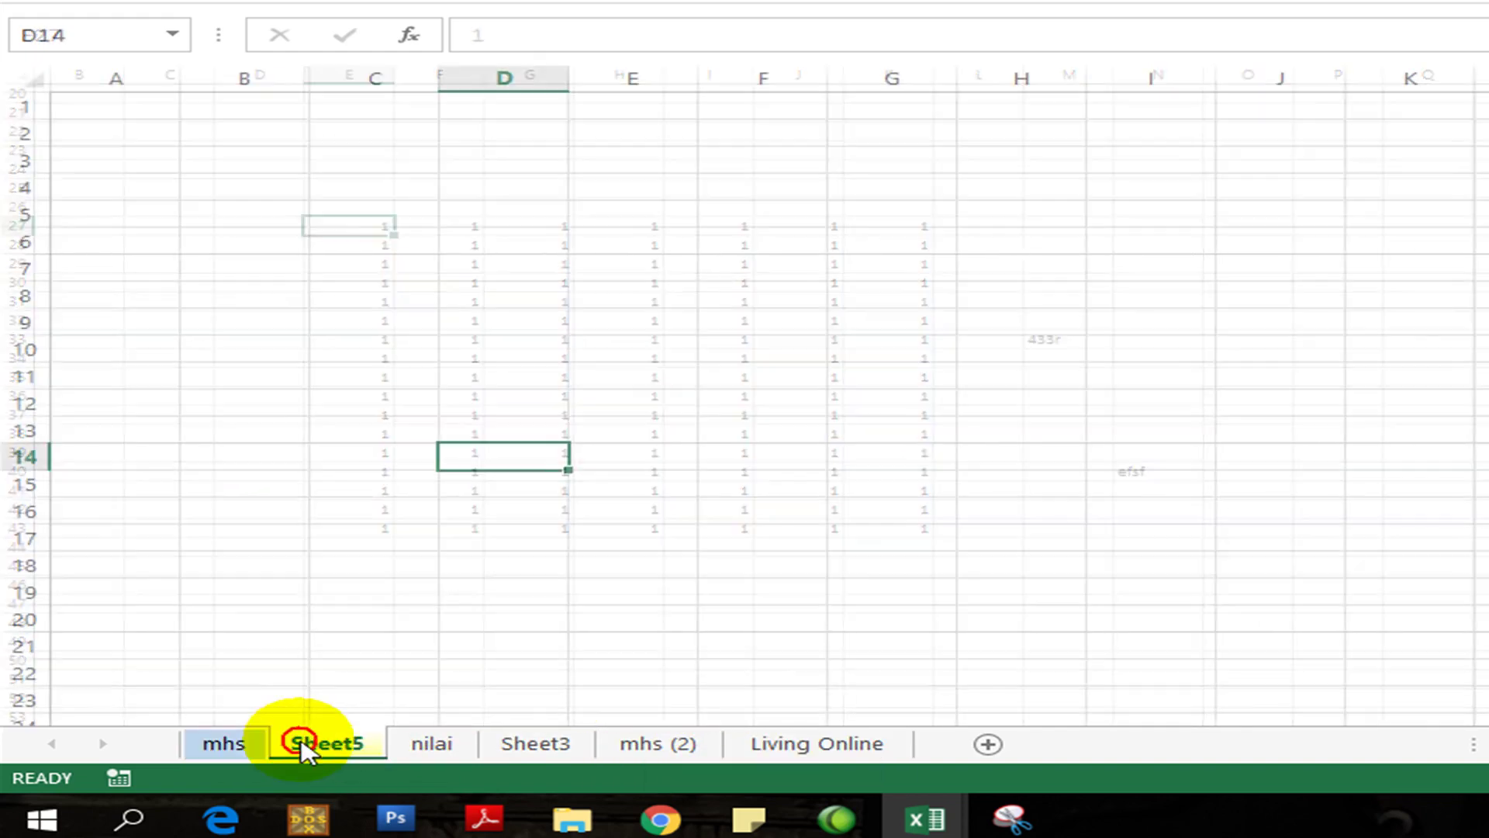
Step: Set the nilai sheet's tab color to a gold theme color
{"action": "left_click", "coordinate": [461, 749]}
{"action": "right_click", "coordinate": [463, 749]}
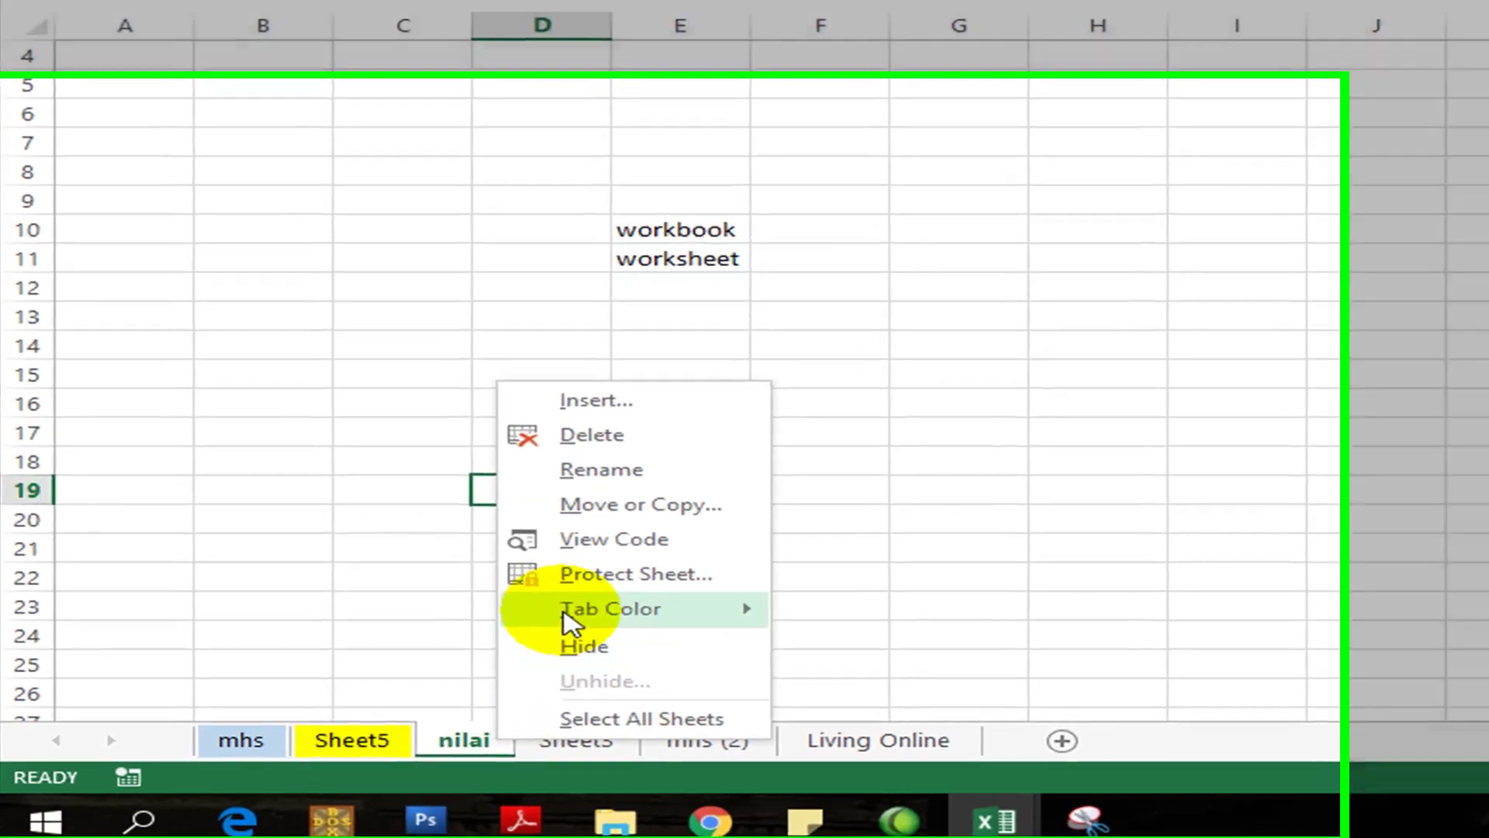
{"action": "mouse_move", "coordinate": [562, 624]}
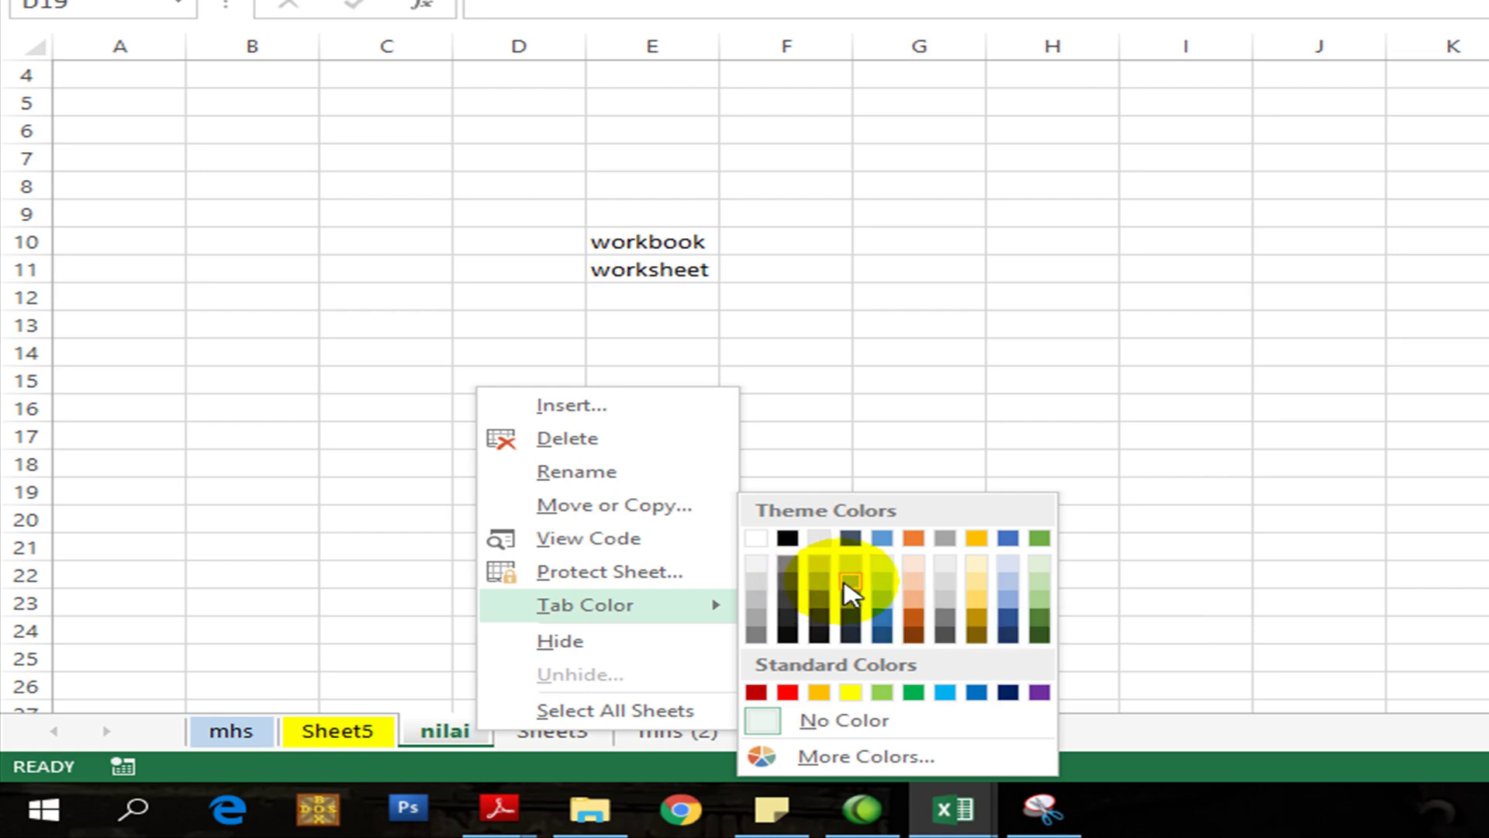
{"action": "left_click", "coordinate": [976, 538]}
Step: Hide the nilai, Sheet3, mhs (2) and Sheet5 worksheets one after another
{"action": "right_click", "coordinate": [455, 733]}
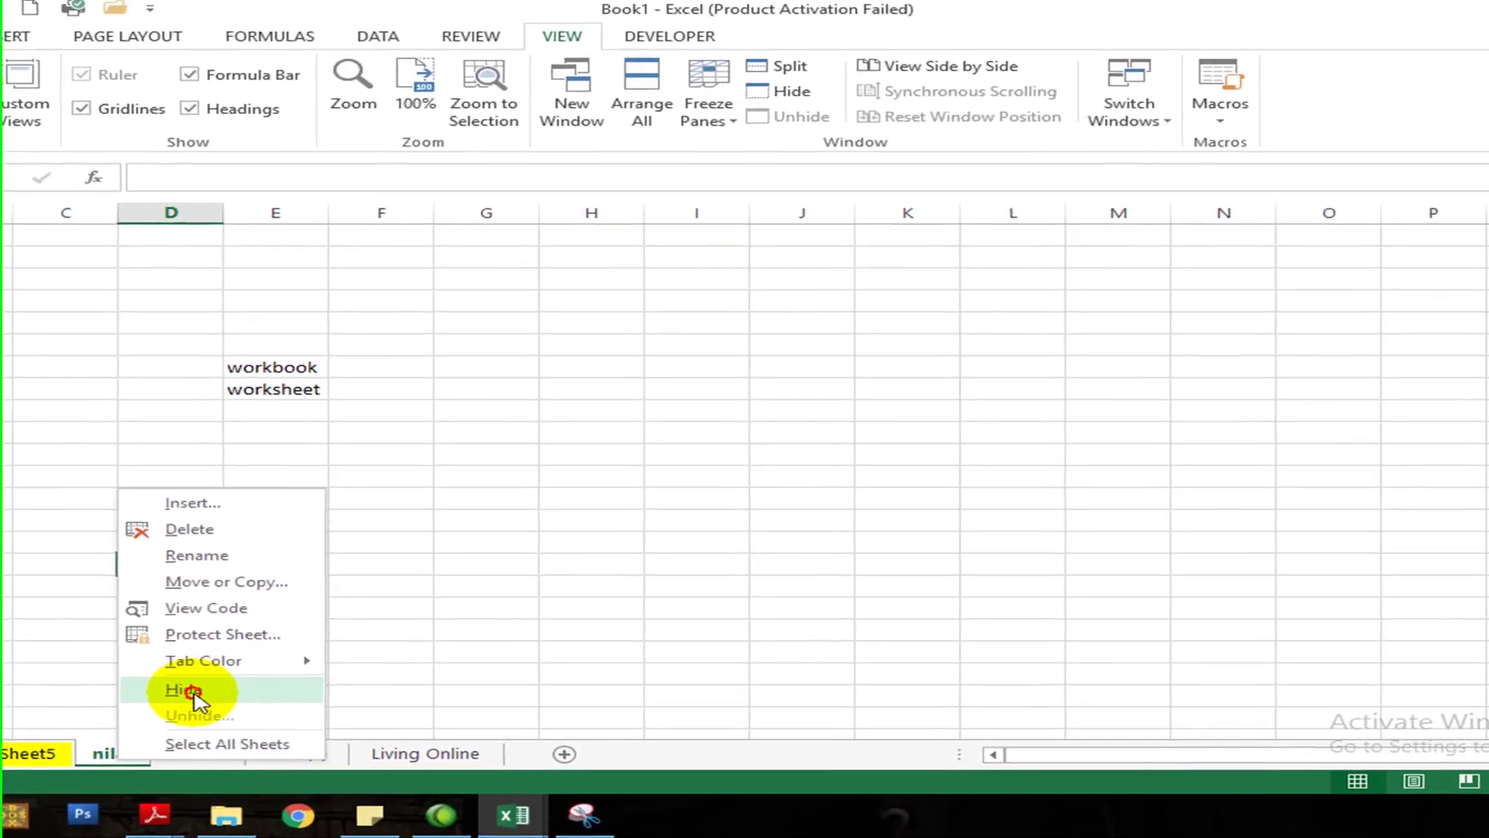
{"action": "left_click", "coordinate": [549, 656]}
{"action": "right_click", "coordinate": [144, 757]}
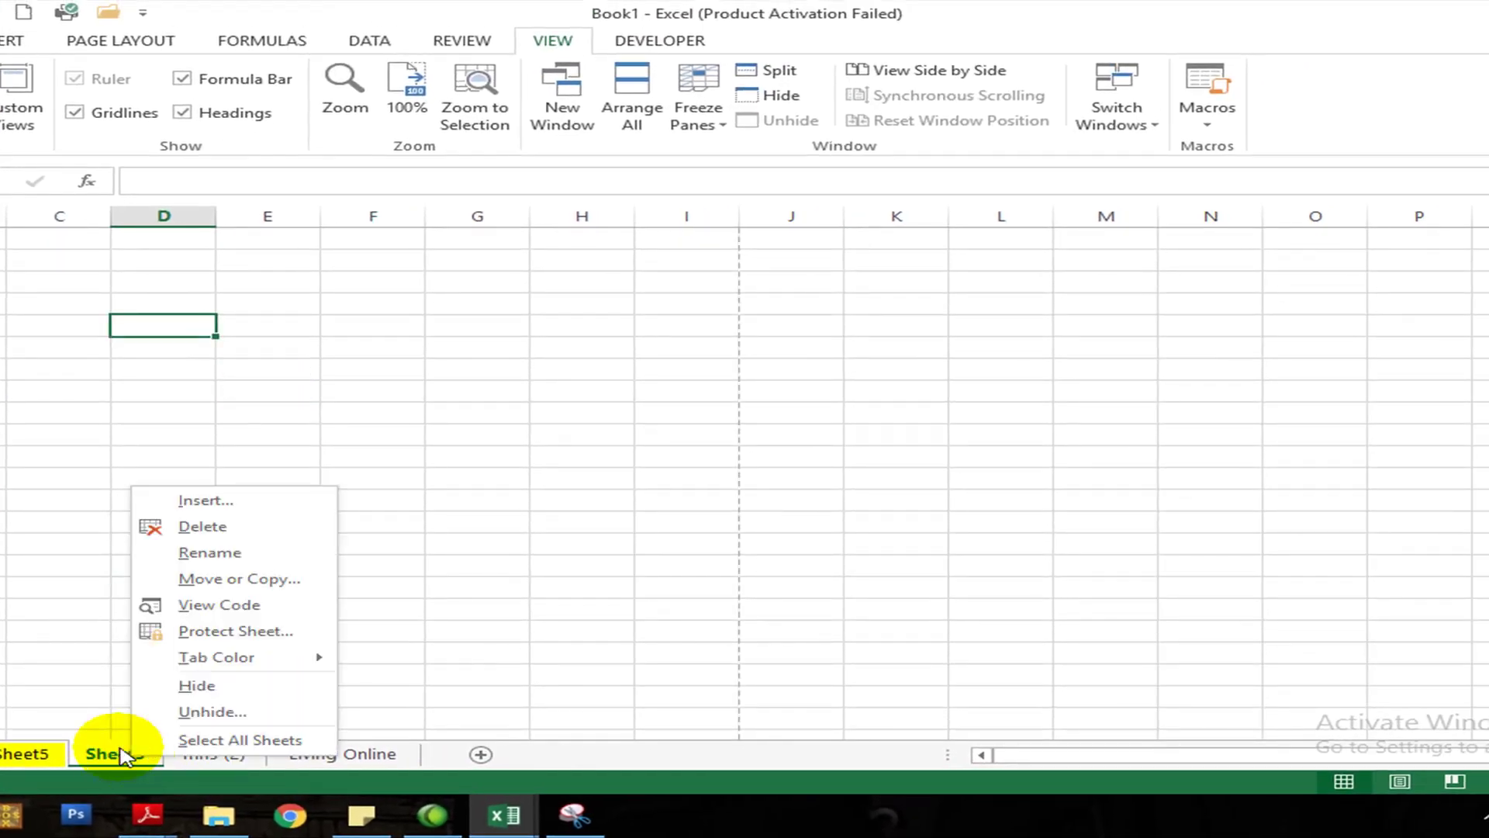
{"action": "left_click", "coordinate": [196, 683]}
{"action": "right_click", "coordinate": [128, 752]}
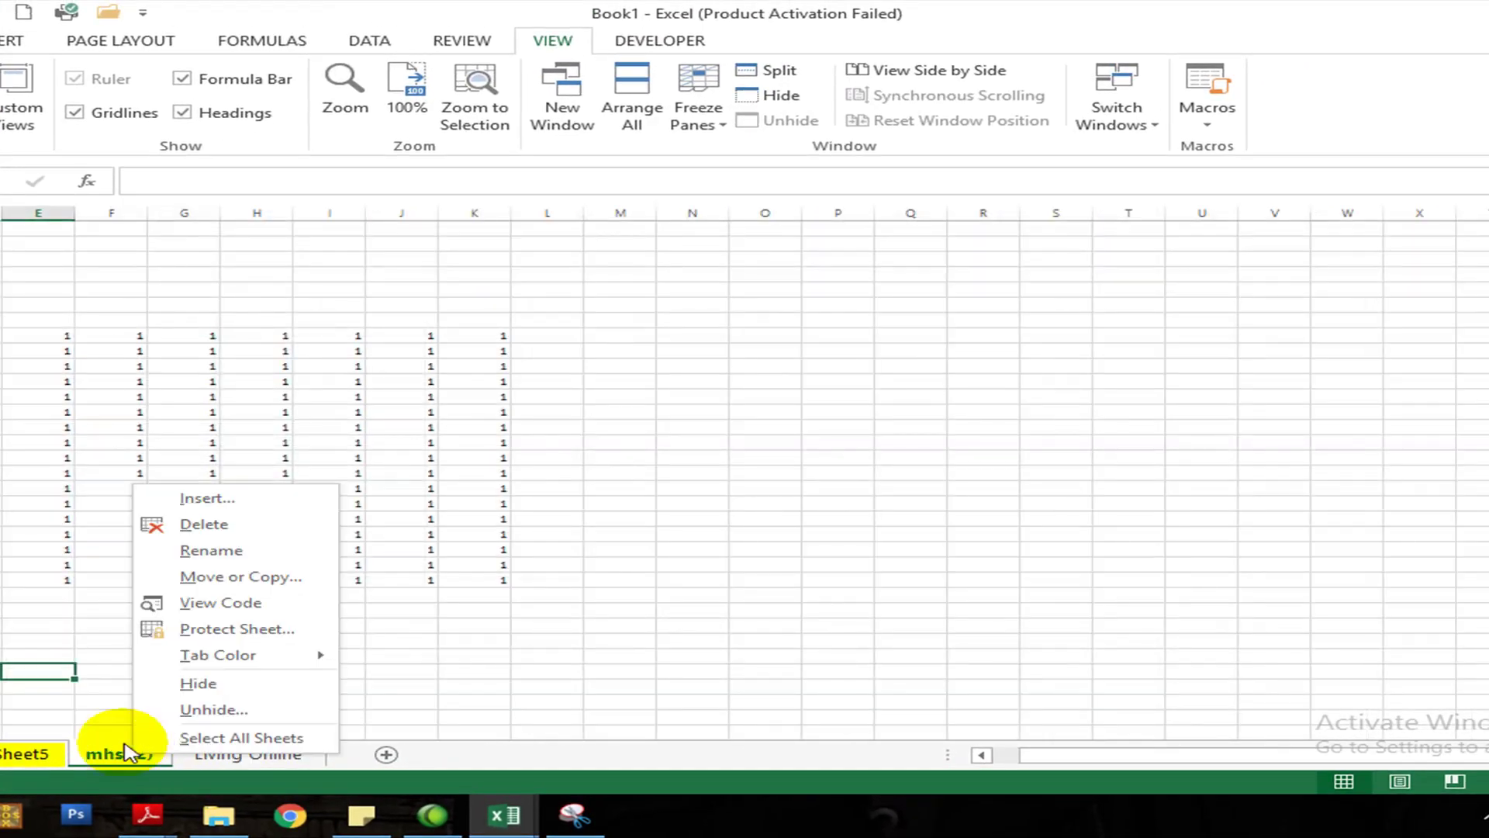
{"action": "left_click", "coordinate": [186, 686]}
{"action": "left_click", "coordinate": [27, 754]}
{"action": "right_click", "coordinate": [27, 754]}
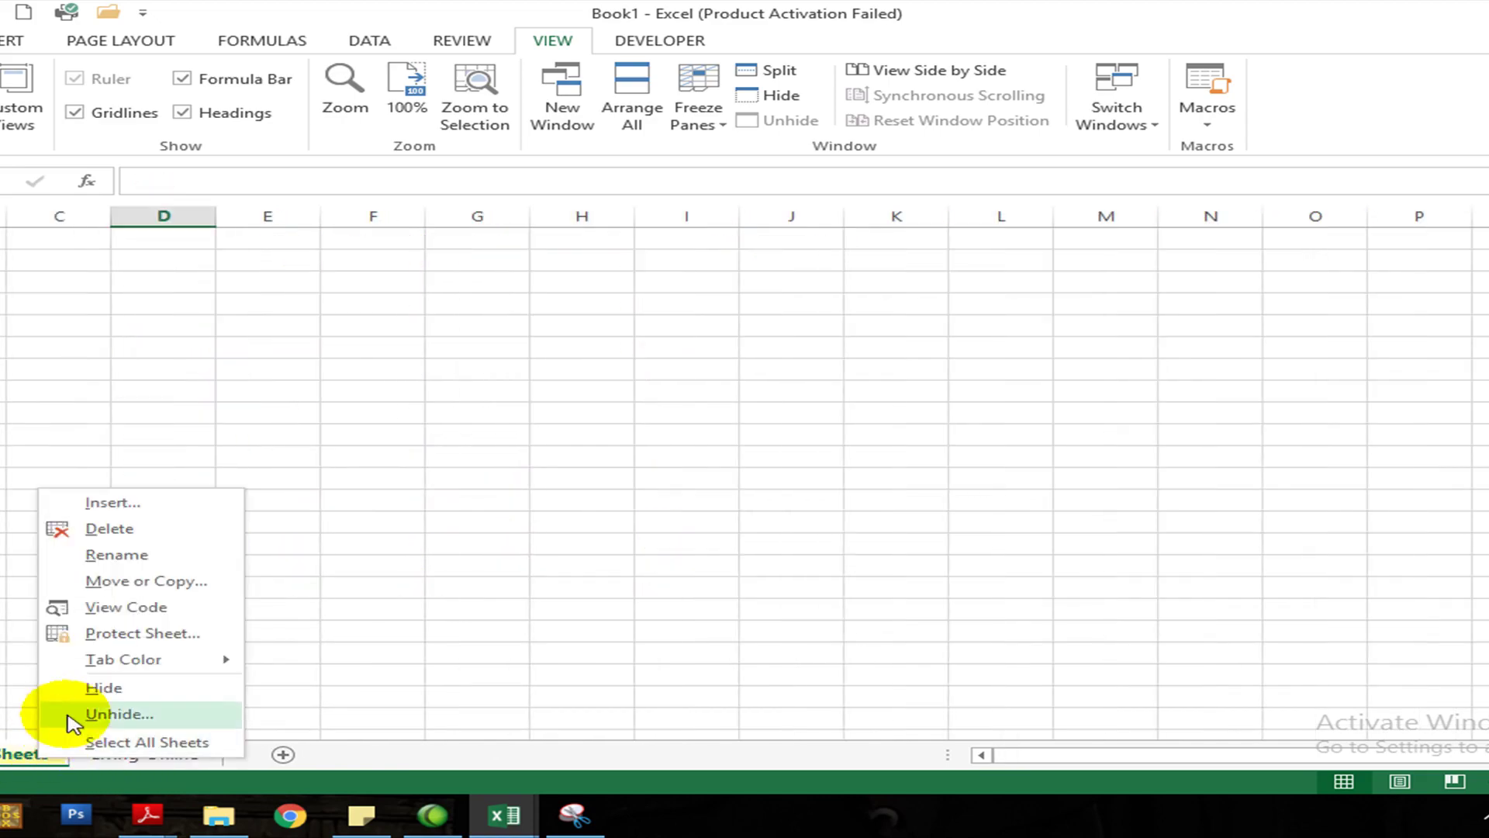
{"action": "left_click", "coordinate": [101, 689]}
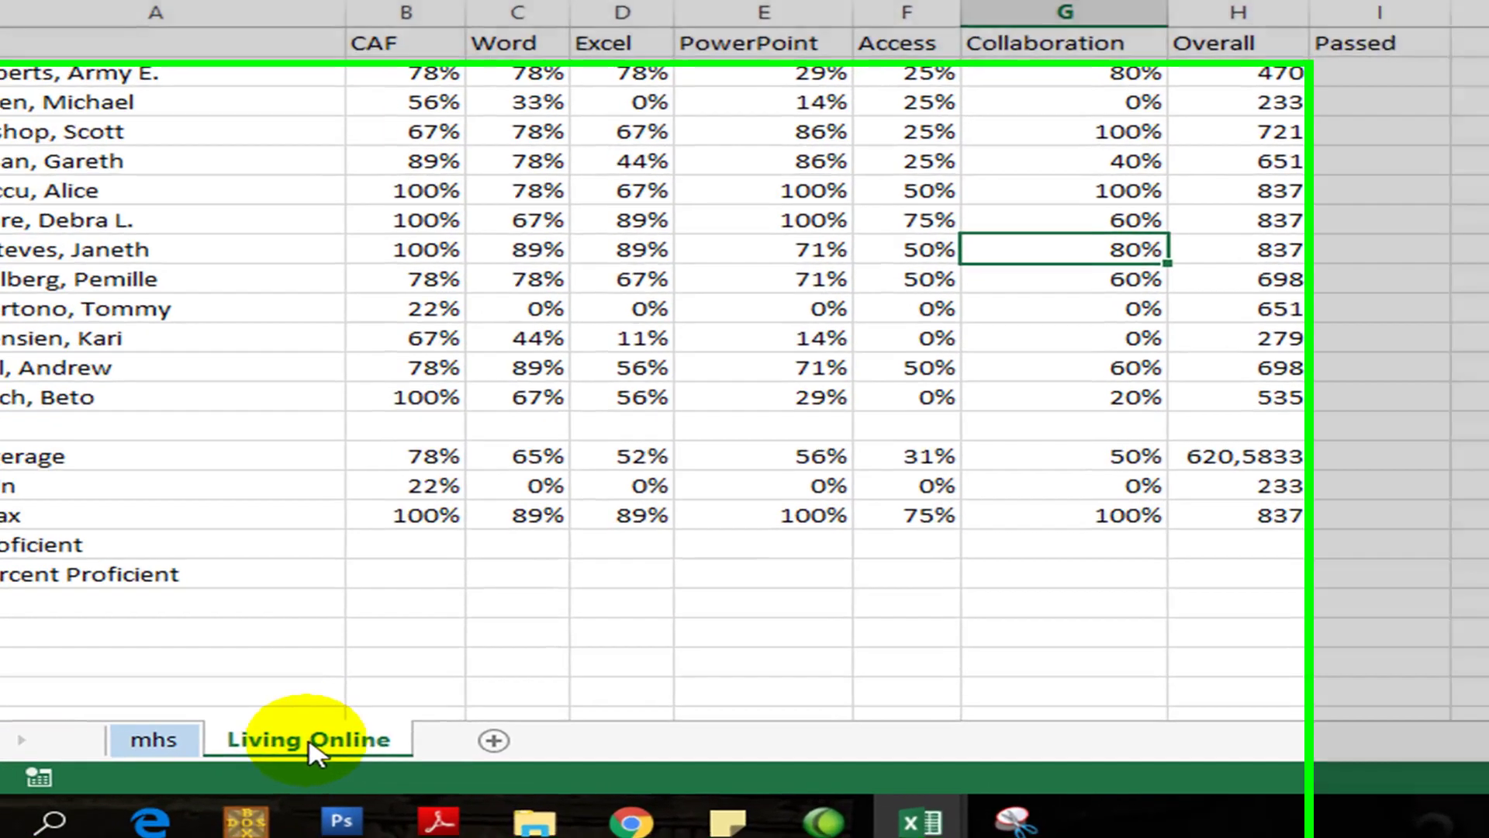
Step: Unhide the nilai worksheet
{"action": "right_click", "coordinate": [50, 752]}
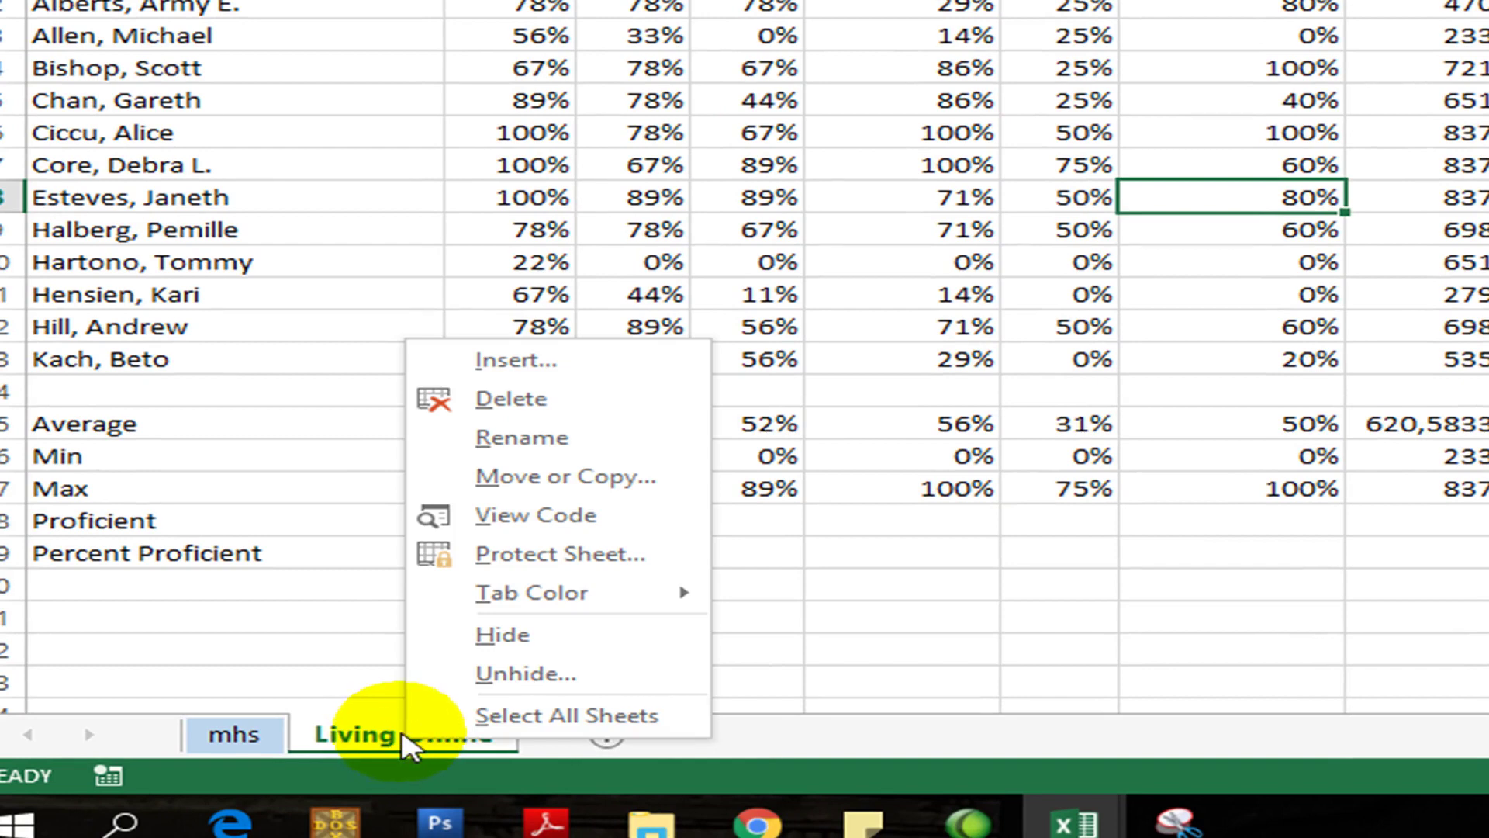
{"action": "left_click", "coordinate": [485, 675]}
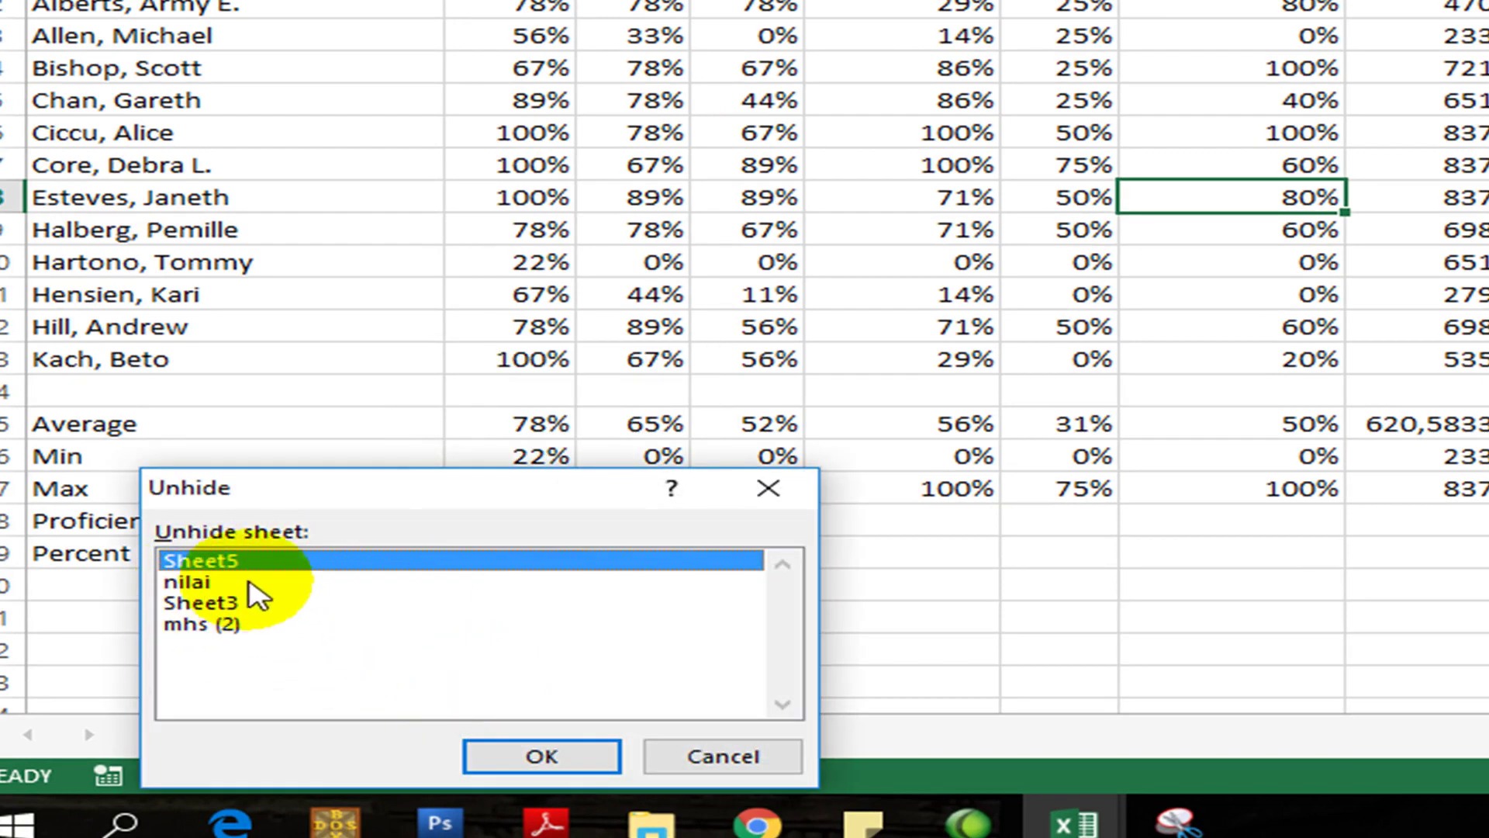
{"action": "left_click", "coordinate": [191, 582]}
{"action": "left_click", "coordinate": [546, 758]}
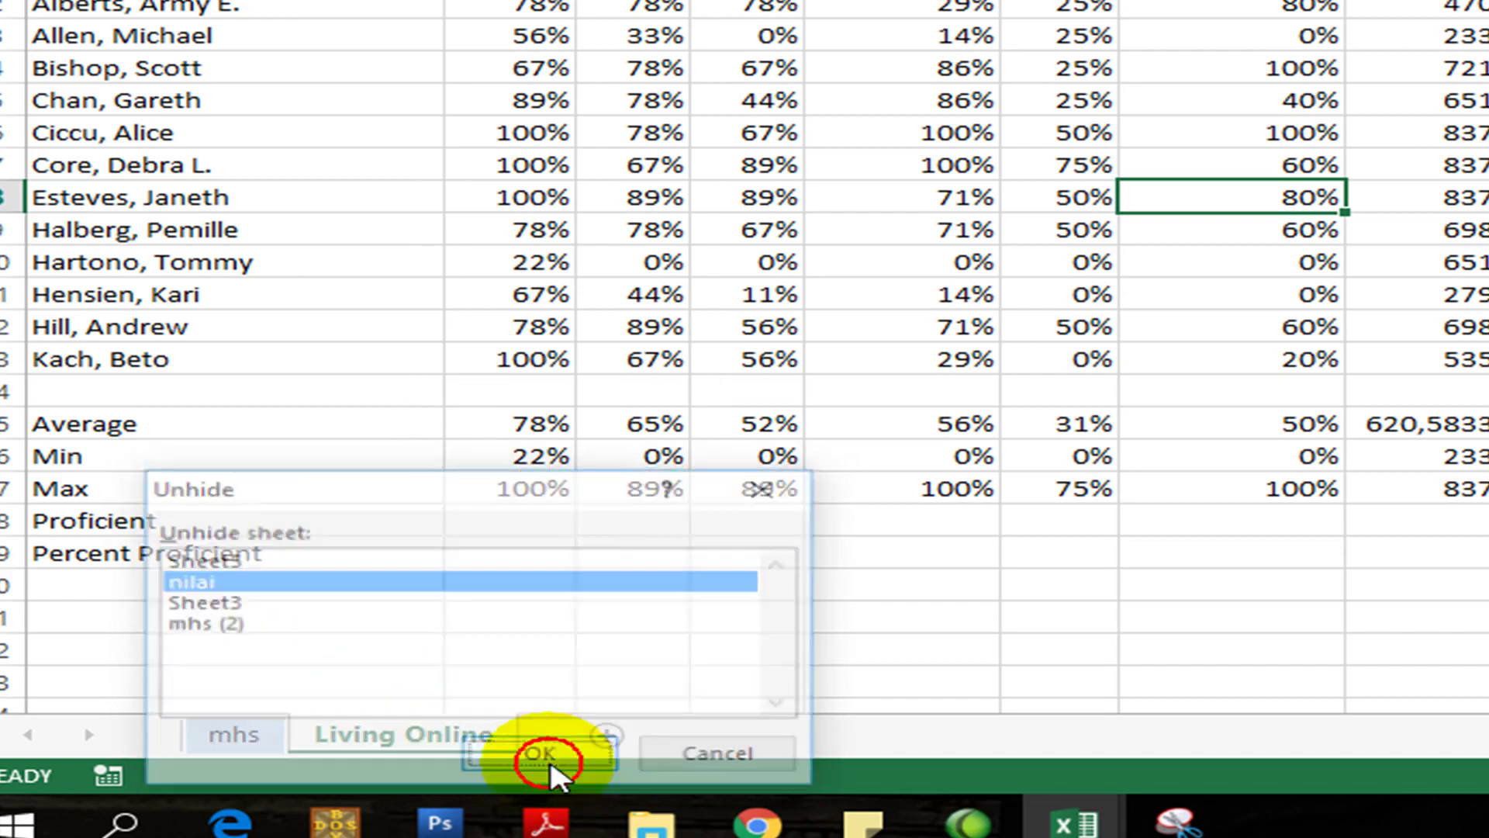
Step: Look through the mhs, nilai and Living Online worksheets, and return to nilai to view its sheet commands
{"action": "left_click", "coordinate": [272, 737]}
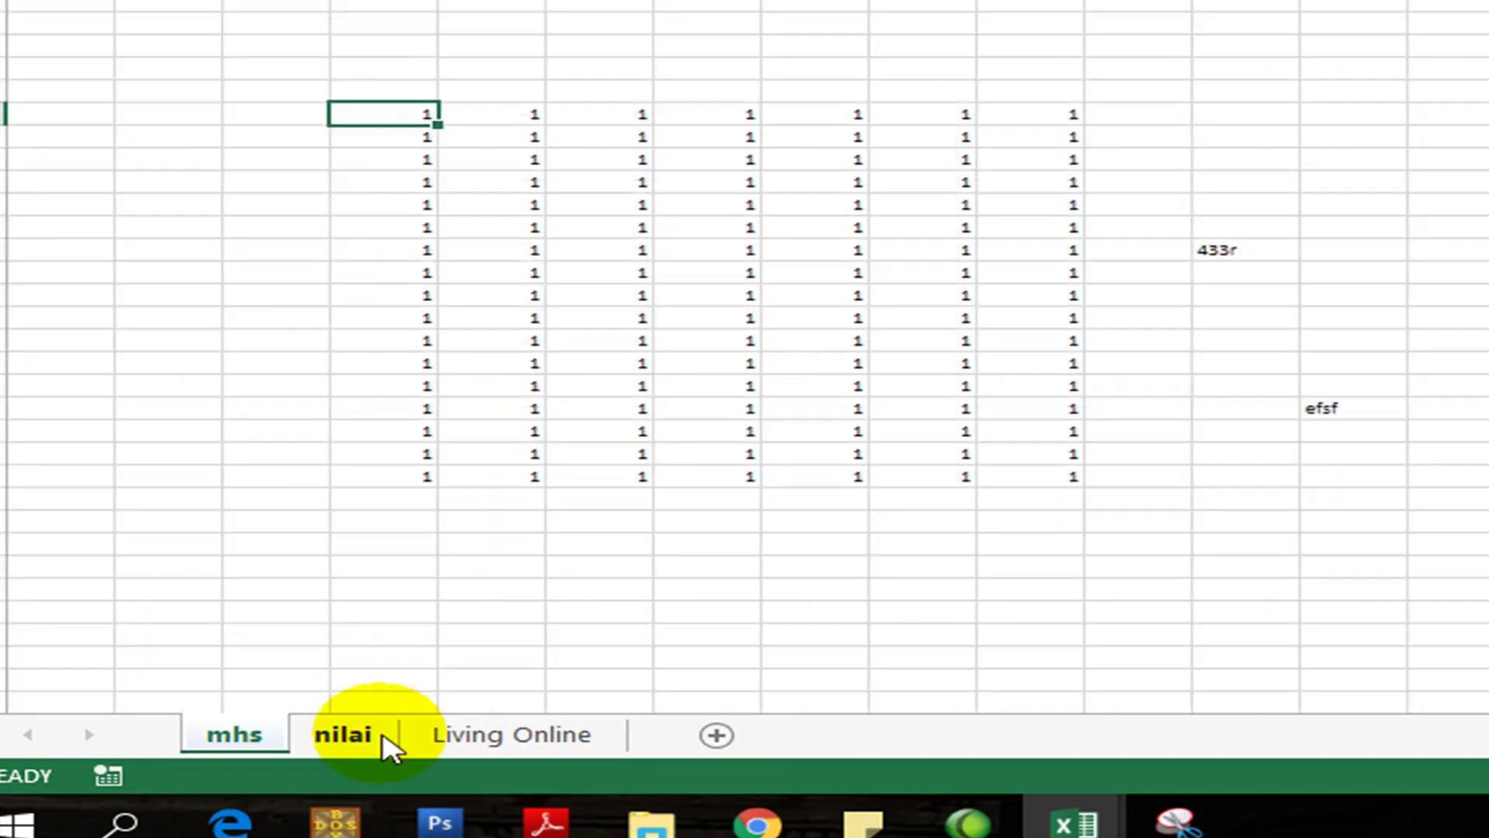
{"action": "left_click", "coordinate": [390, 744]}
{"action": "left_click", "coordinate": [449, 745]}
{"action": "left_click", "coordinate": [349, 741]}
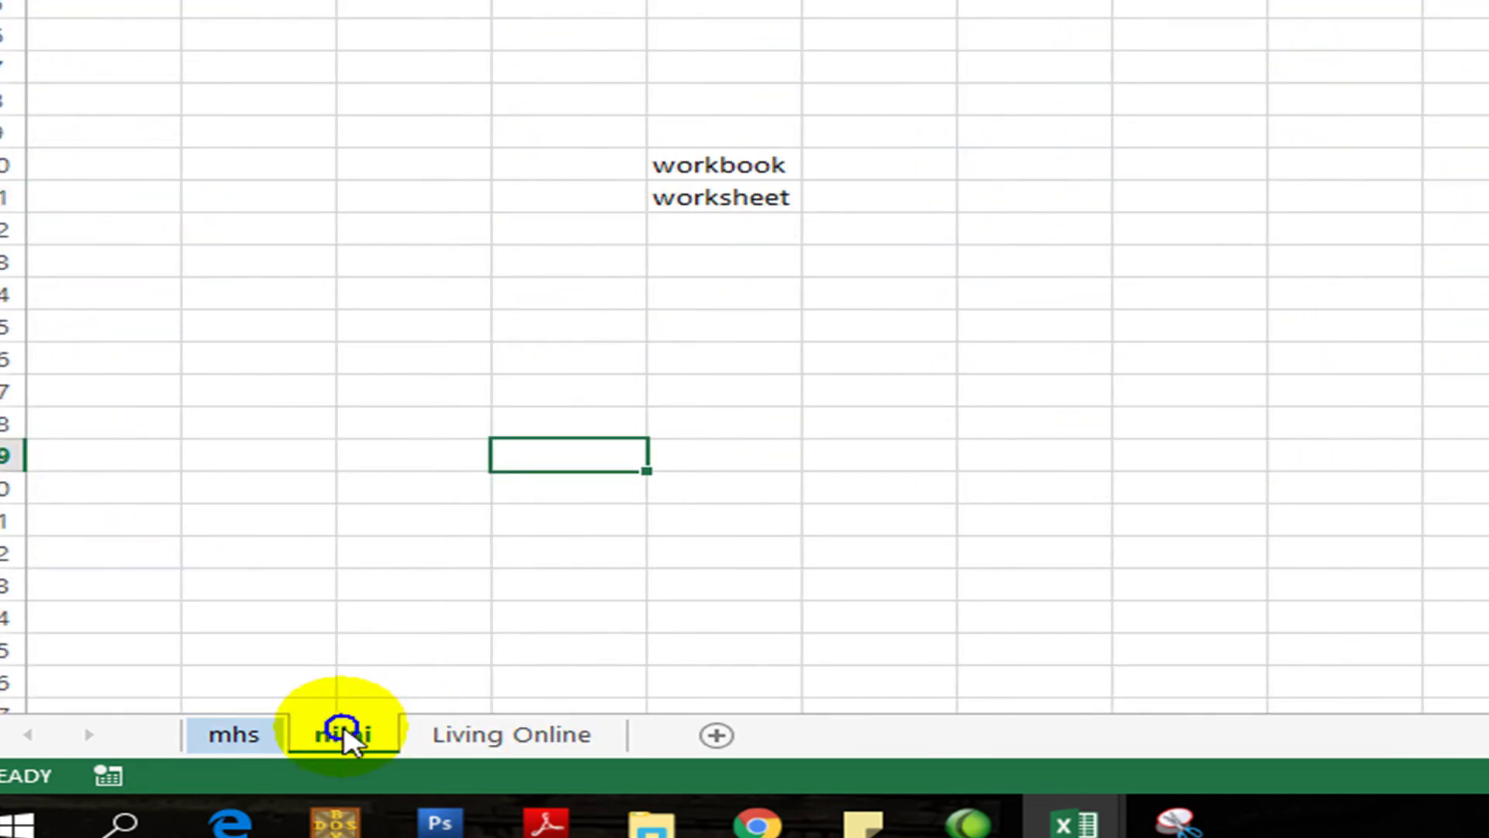
{"action": "right_click", "coordinate": [345, 736]}
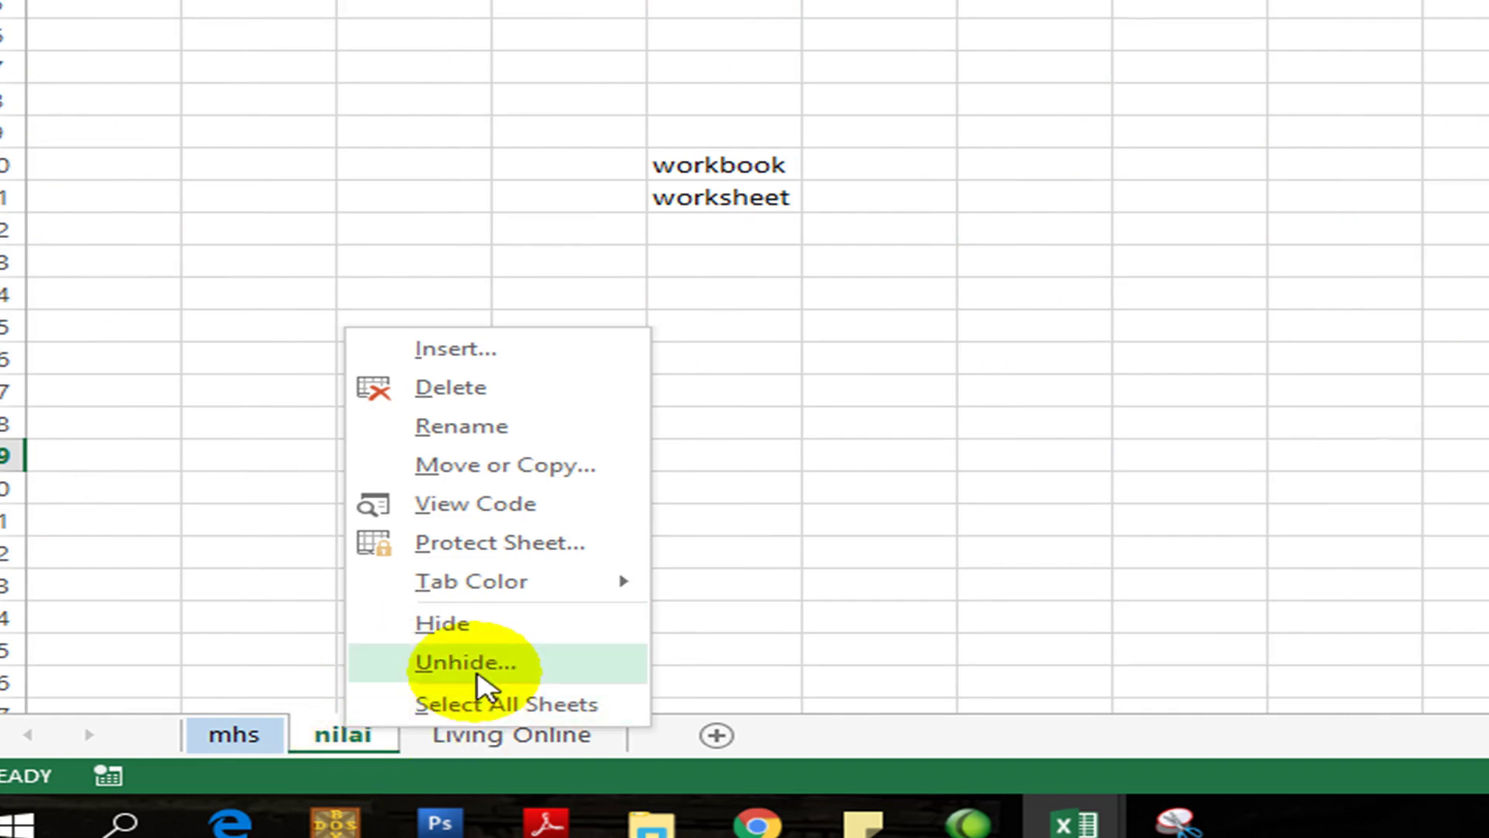
{"action": "left_click", "coordinate": [741, 668]}
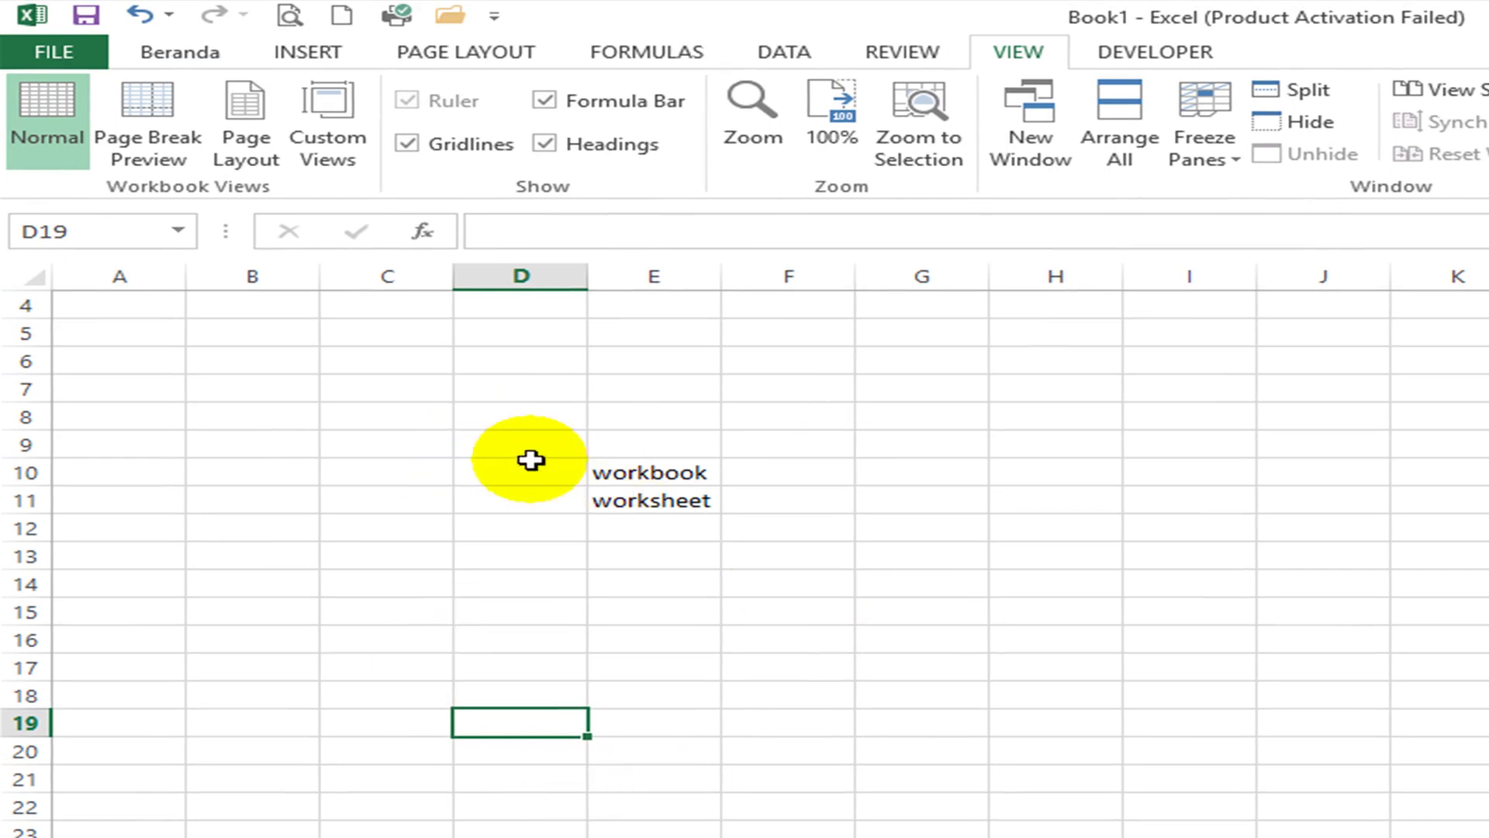
Step: Clear the words workbook and worksheet from cells E10:E12 on nilai, and select E5
{"action": "left_click_drag", "start_coordinate": [607, 466], "coordinate": [667, 519]}
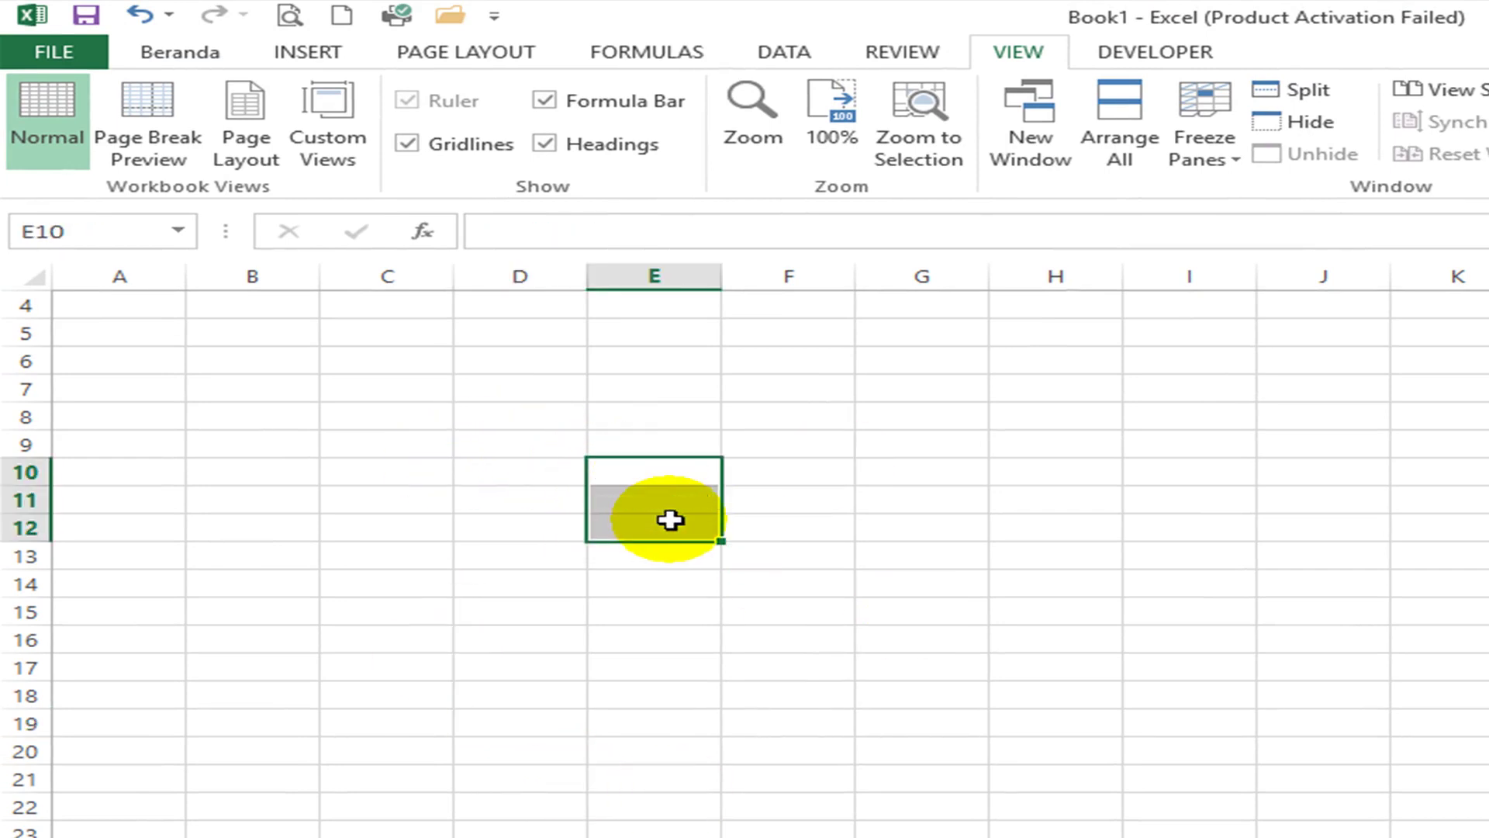
{"action": "scroll", "coordinate": [683, 465], "scroll_direction": "up", "scroll_amount": 1}
{"action": "left_click", "coordinate": [718, 419]}
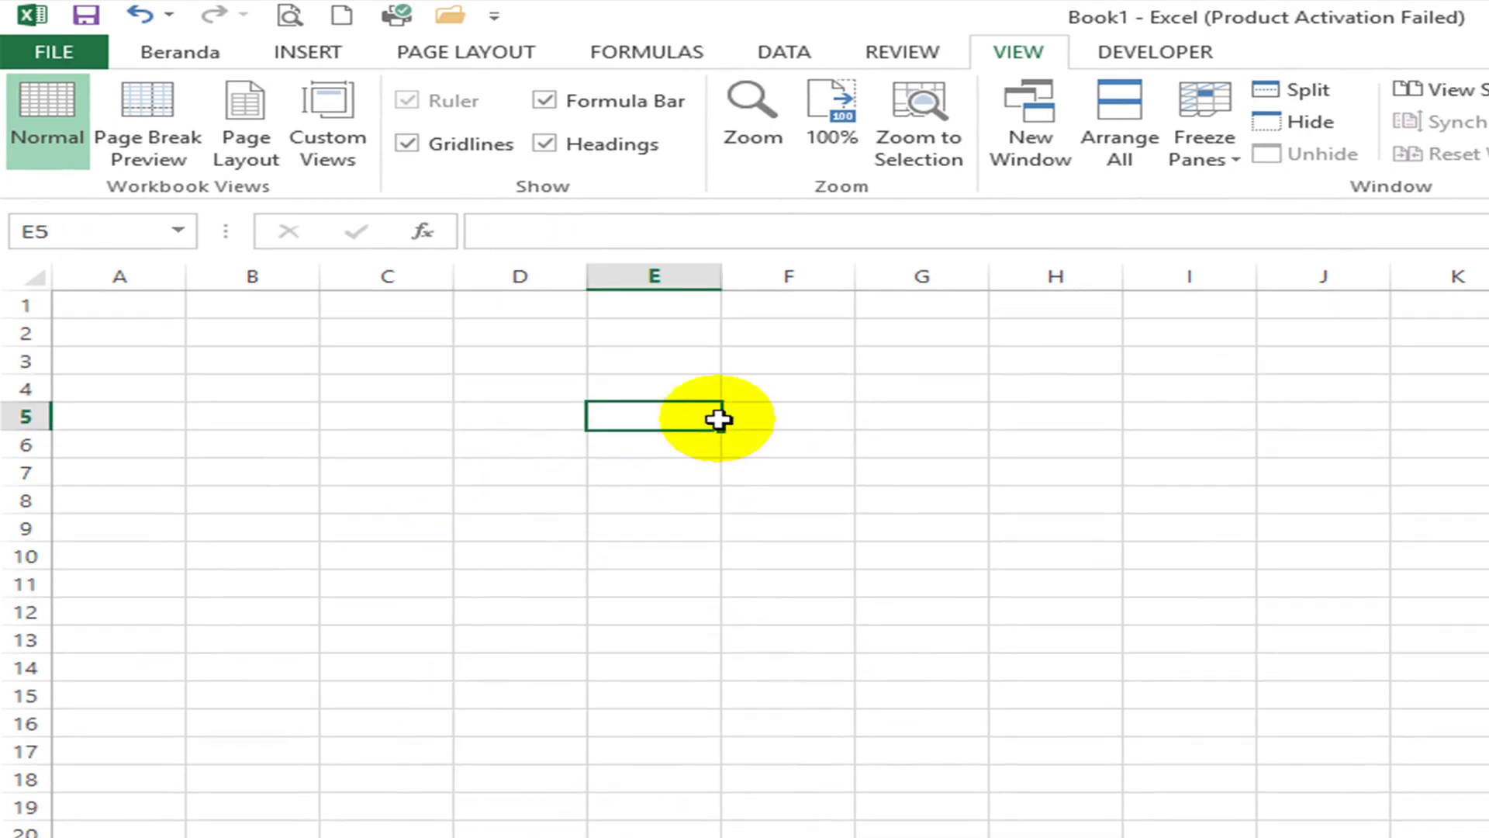
Step: Select the whole sheet, columns F, G and H, and row 6 in turn, finishing on cell A9
{"action": "left_click", "coordinate": [27, 279]}
{"action": "left_click", "coordinate": [429, 339]}
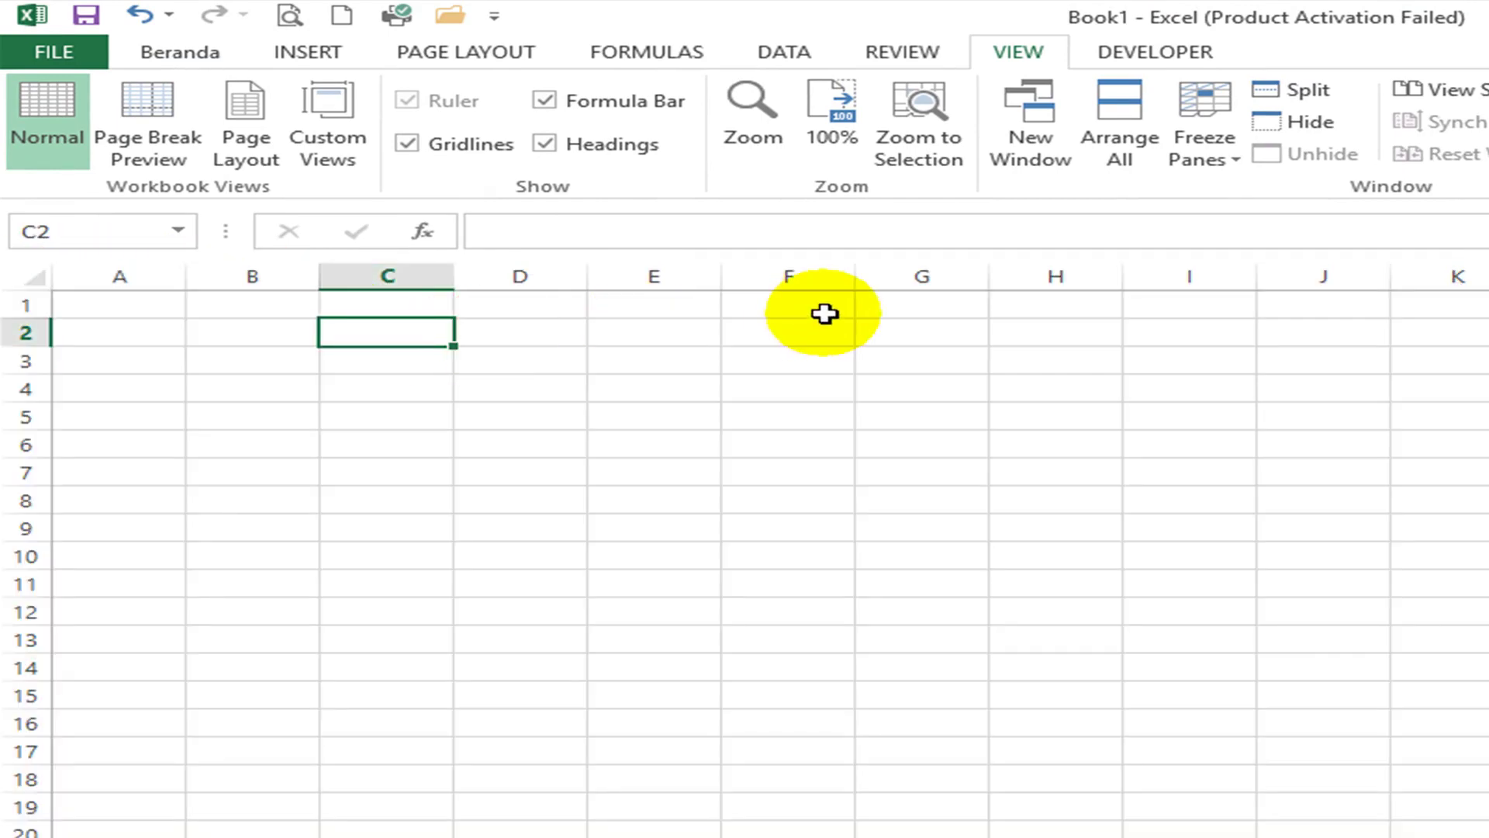
{"action": "left_click", "coordinate": [785, 277]}
{"action": "left_click", "coordinate": [921, 275]}
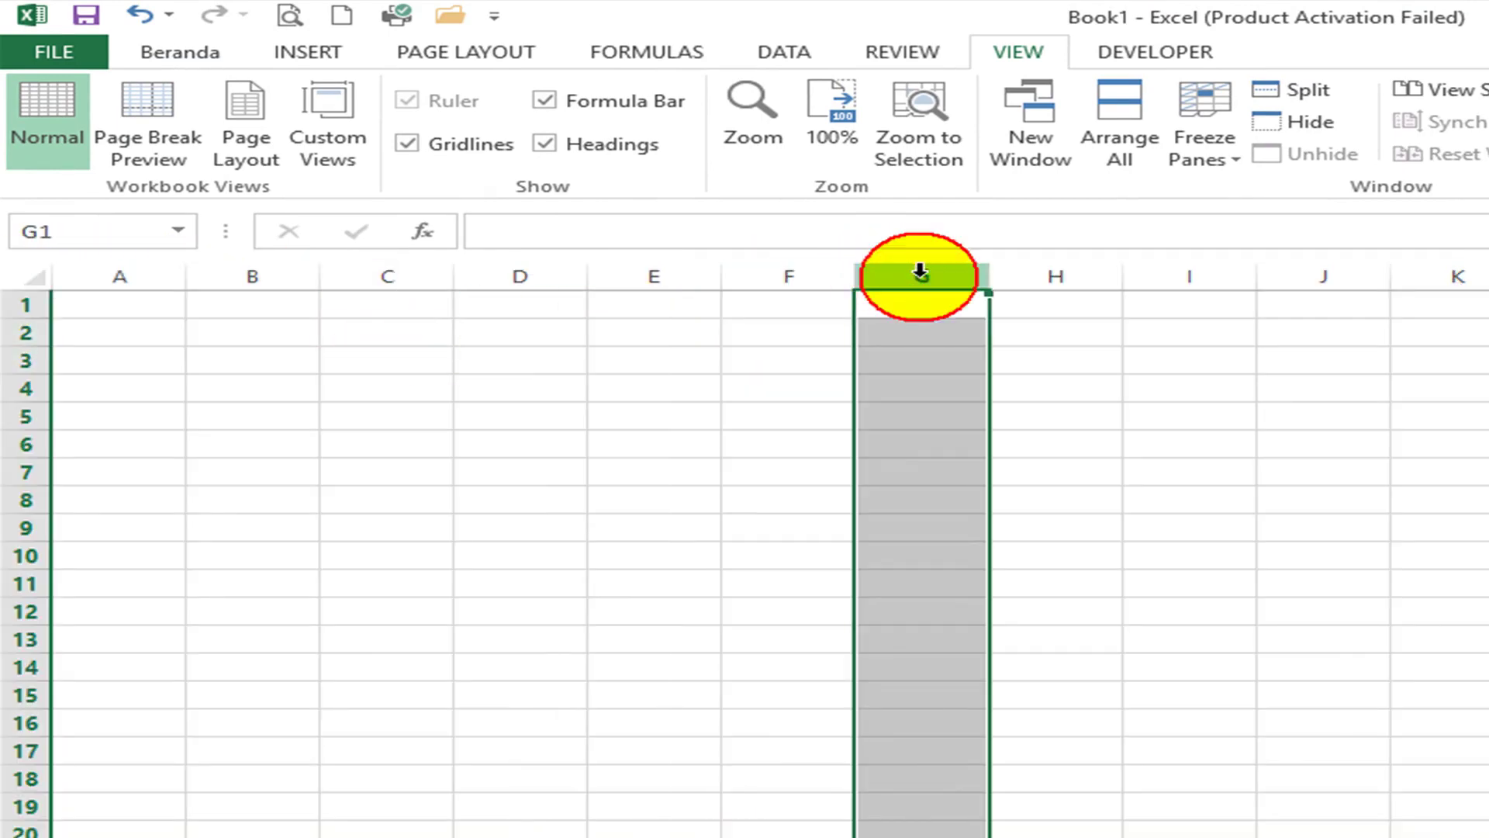
{"action": "left_click", "coordinate": [1004, 277]}
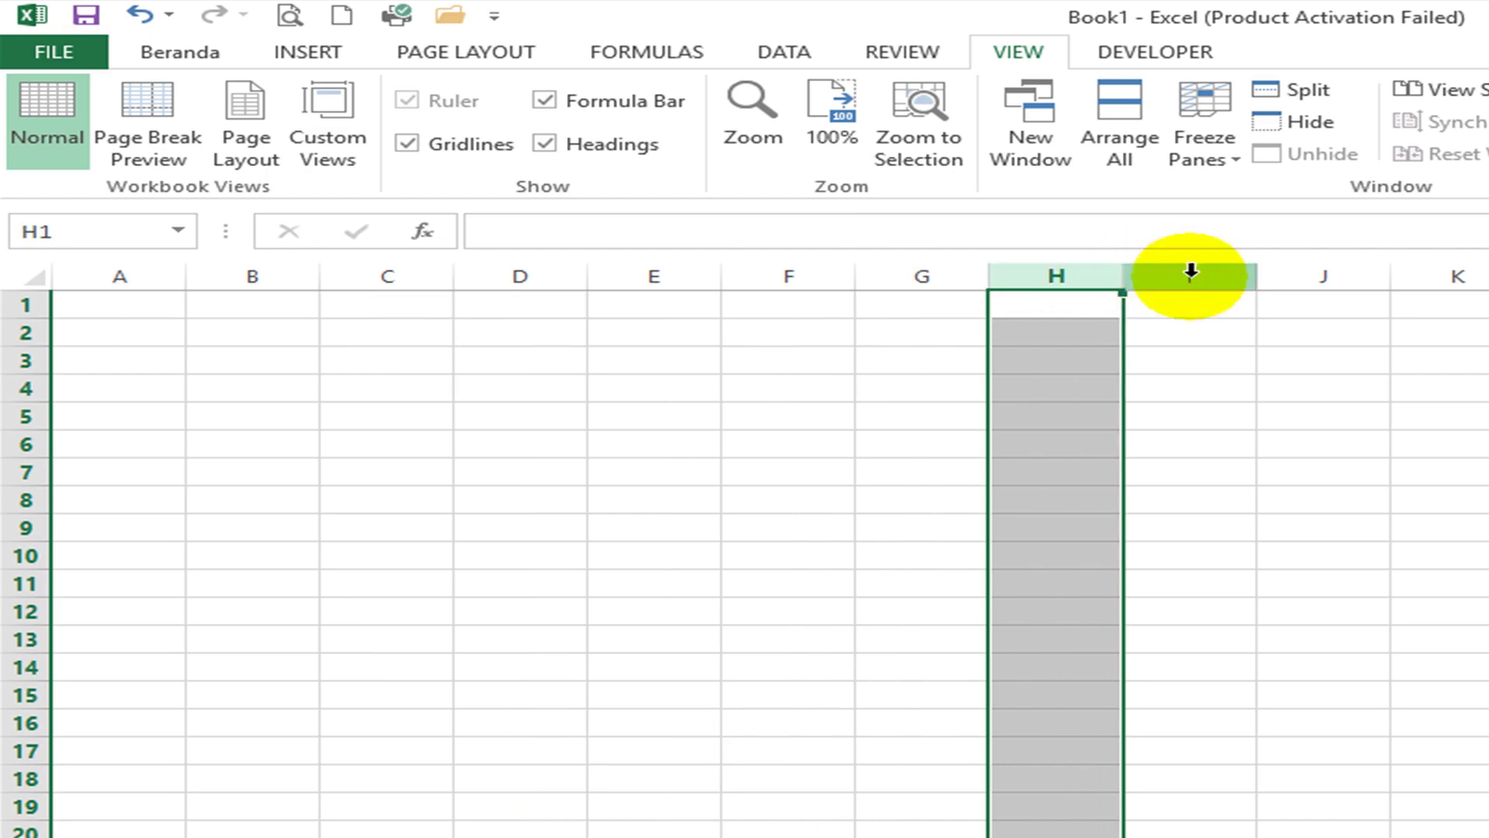
{"action": "left_click", "coordinate": [1024, 279]}
{"action": "left_click", "coordinate": [32, 444]}
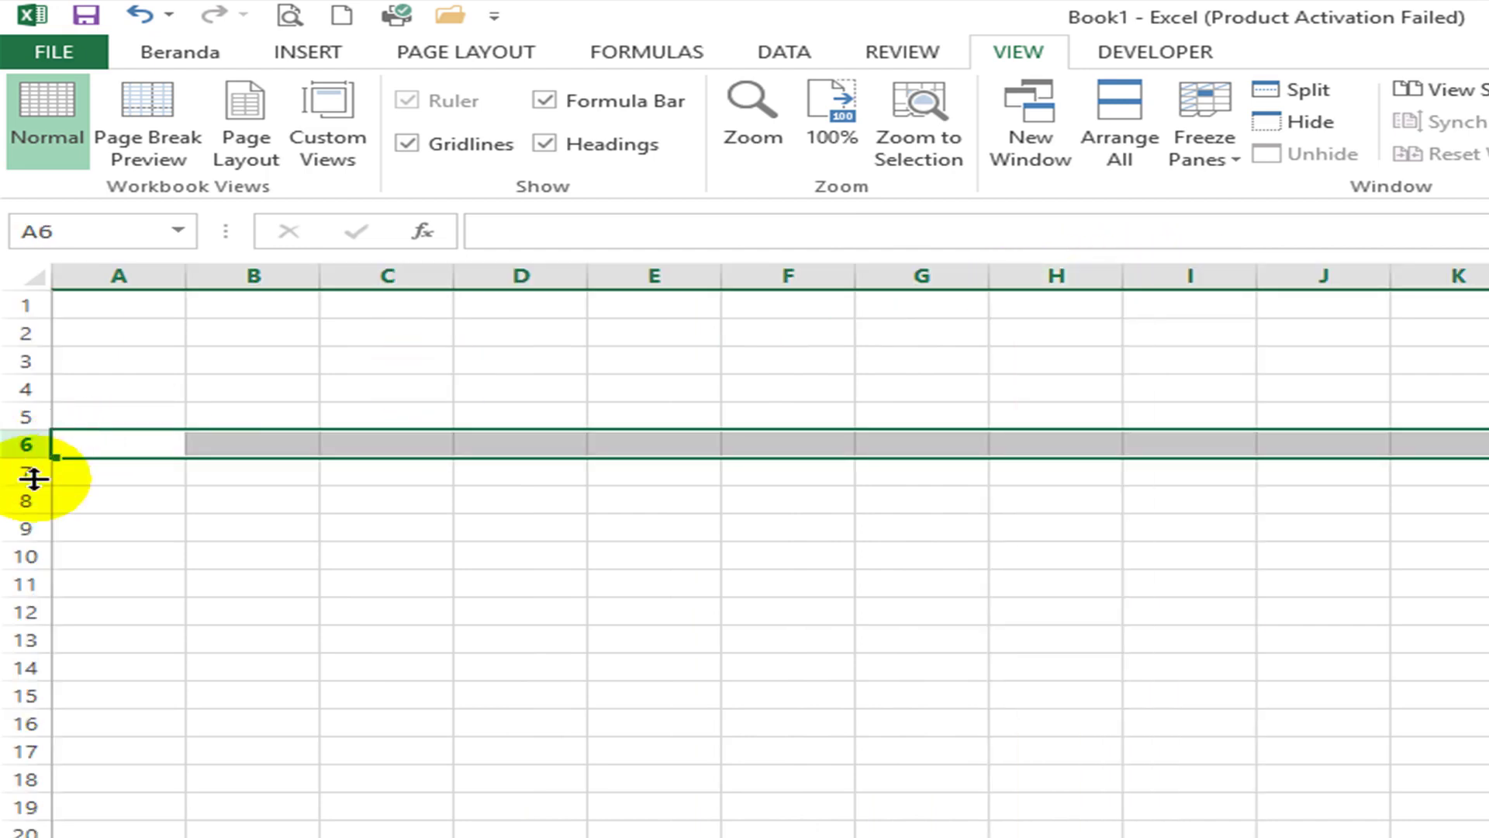
{"action": "left_click", "coordinate": [175, 520]}
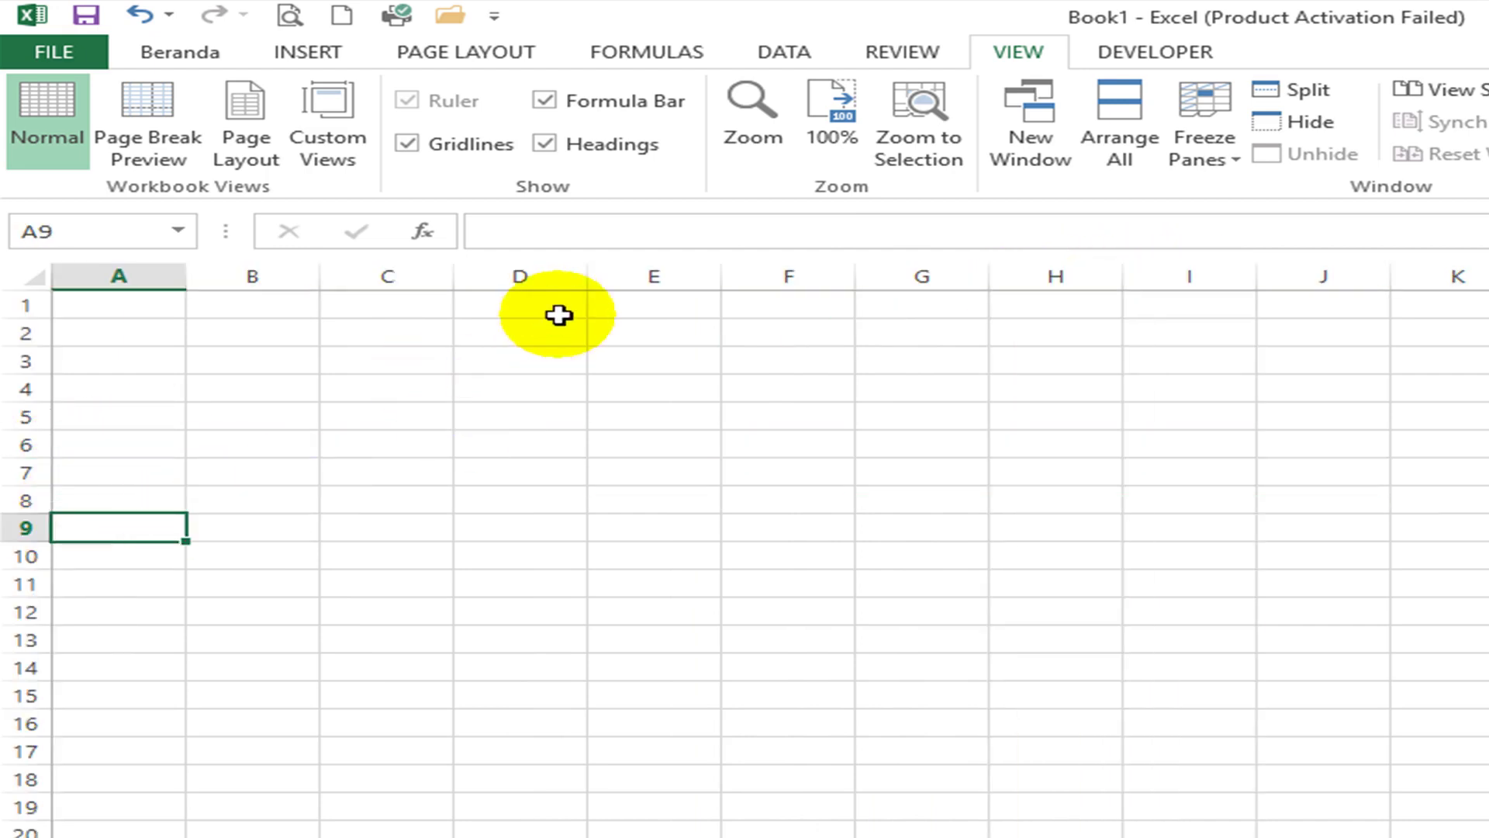
Step: Select individual cells such as F5, F8, G8 and F6 to point out single cells
{"action": "left_click", "coordinate": [843, 411]}
{"action": "left_click", "coordinate": [808, 501]}
{"action": "left_click", "coordinate": [953, 493]}
{"action": "left_click", "coordinate": [843, 435]}
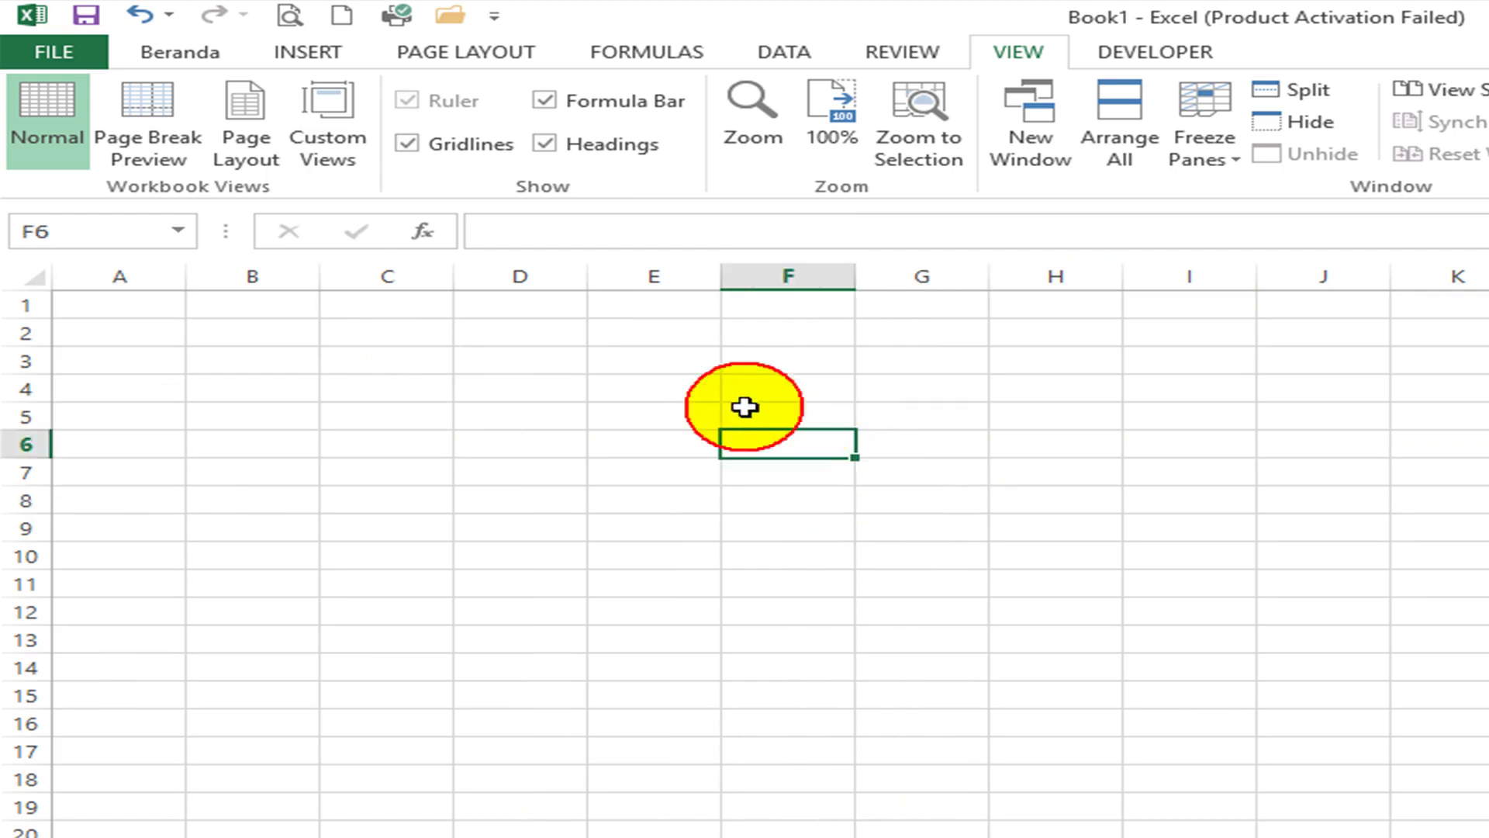
{"action": "left_click_drag", "start_coordinate": [744, 406], "coordinate": [768, 395]}
Step: Enter the word cell in F5
{"action": "left_click", "coordinate": [846, 420]}
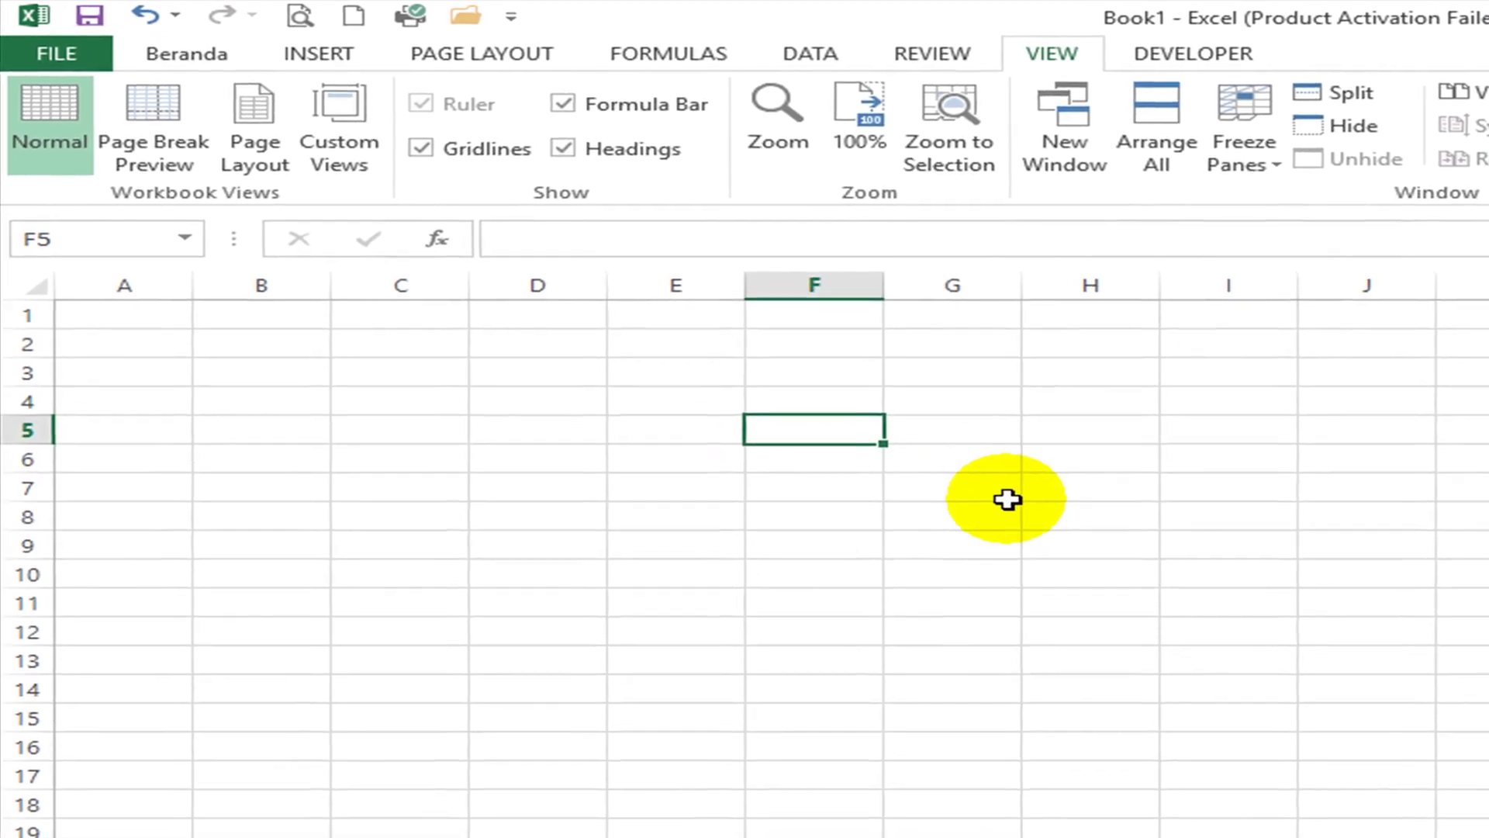
{"action": "type", "text": "cell"}
{"action": "key", "text": "Return"}
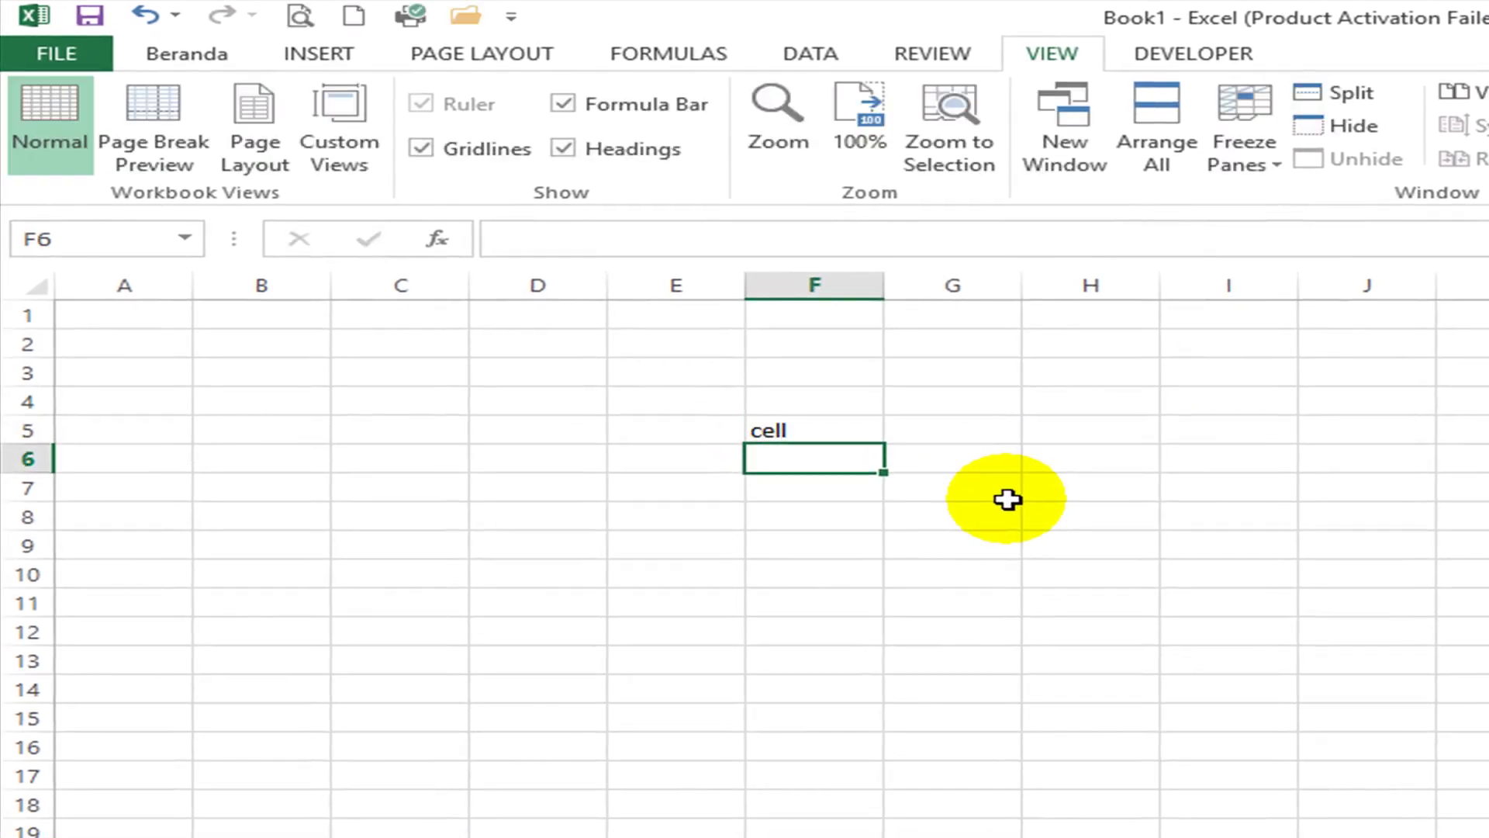
Step: Select column F and row 5 to locate F5, and fill cells F5 and D14 with yellow
{"action": "left_click", "coordinate": [853, 288]}
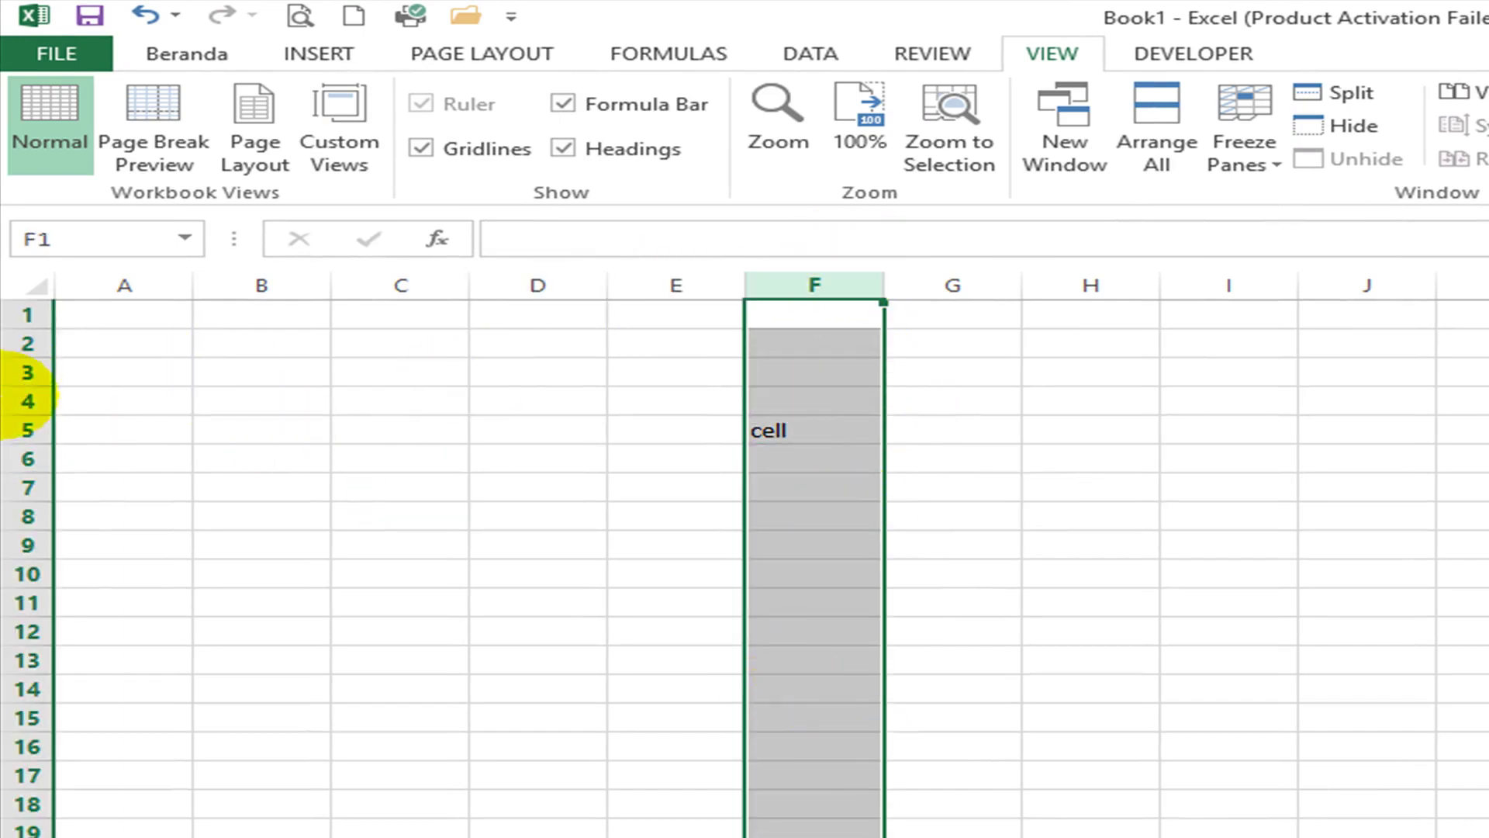
{"action": "left_click", "coordinate": [33, 431]}
{"action": "left_click", "coordinate": [787, 431]}
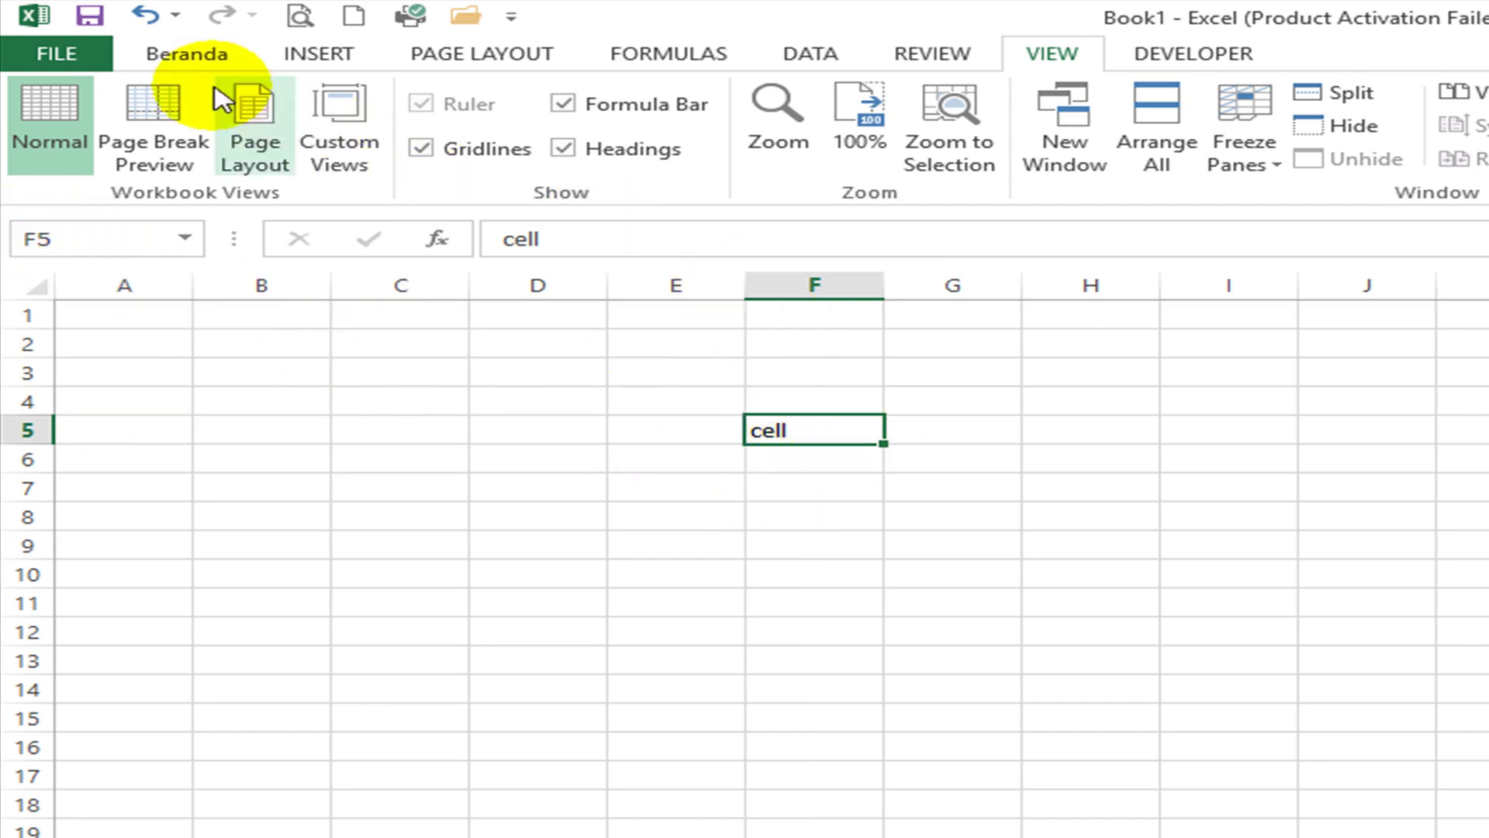
{"action": "left_click", "coordinate": [194, 55]}
{"action": "left_click", "coordinate": [583, 147]}
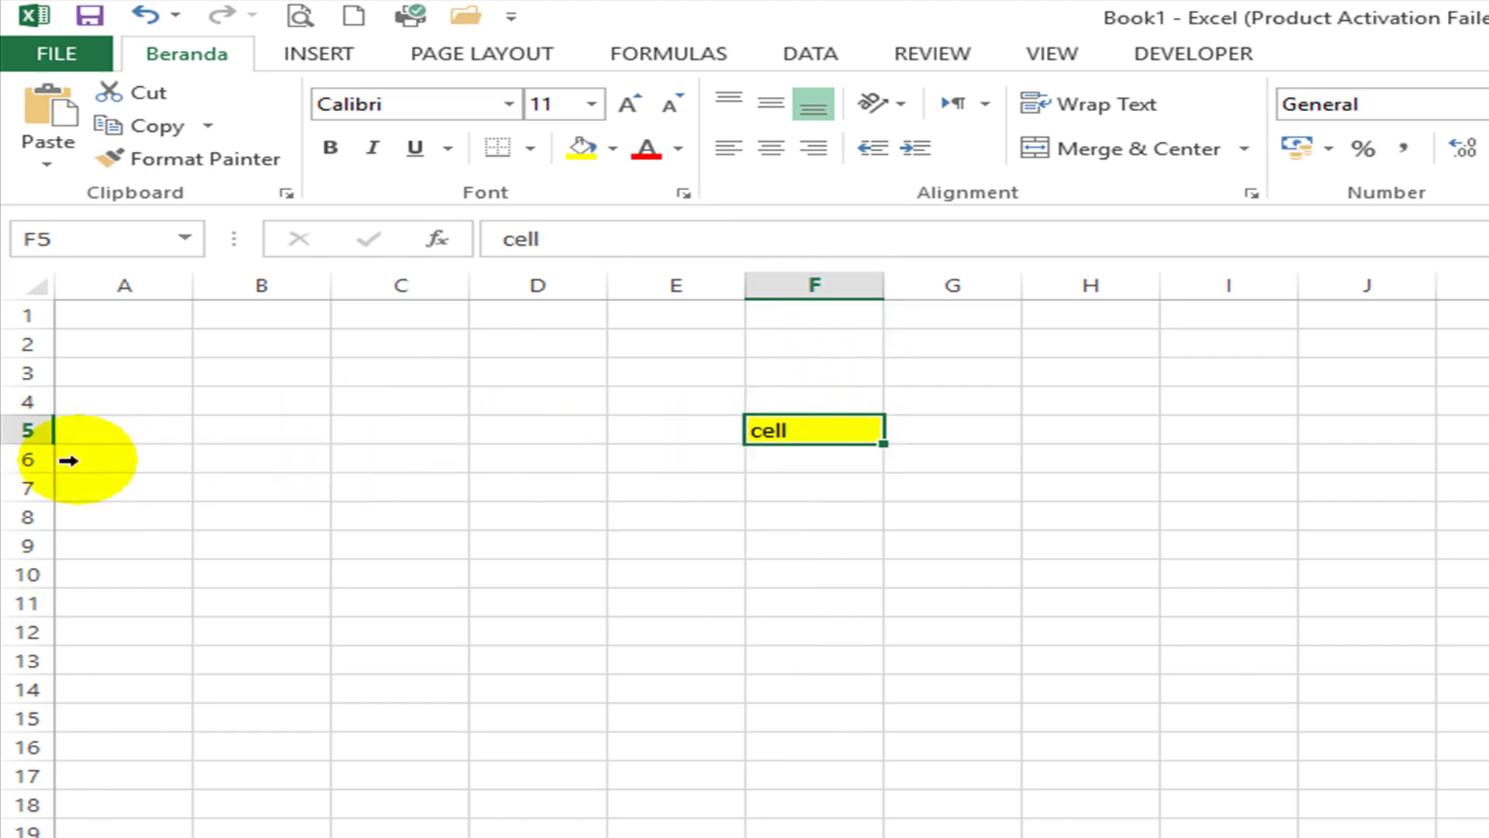
{"action": "left_click", "coordinate": [592, 691]}
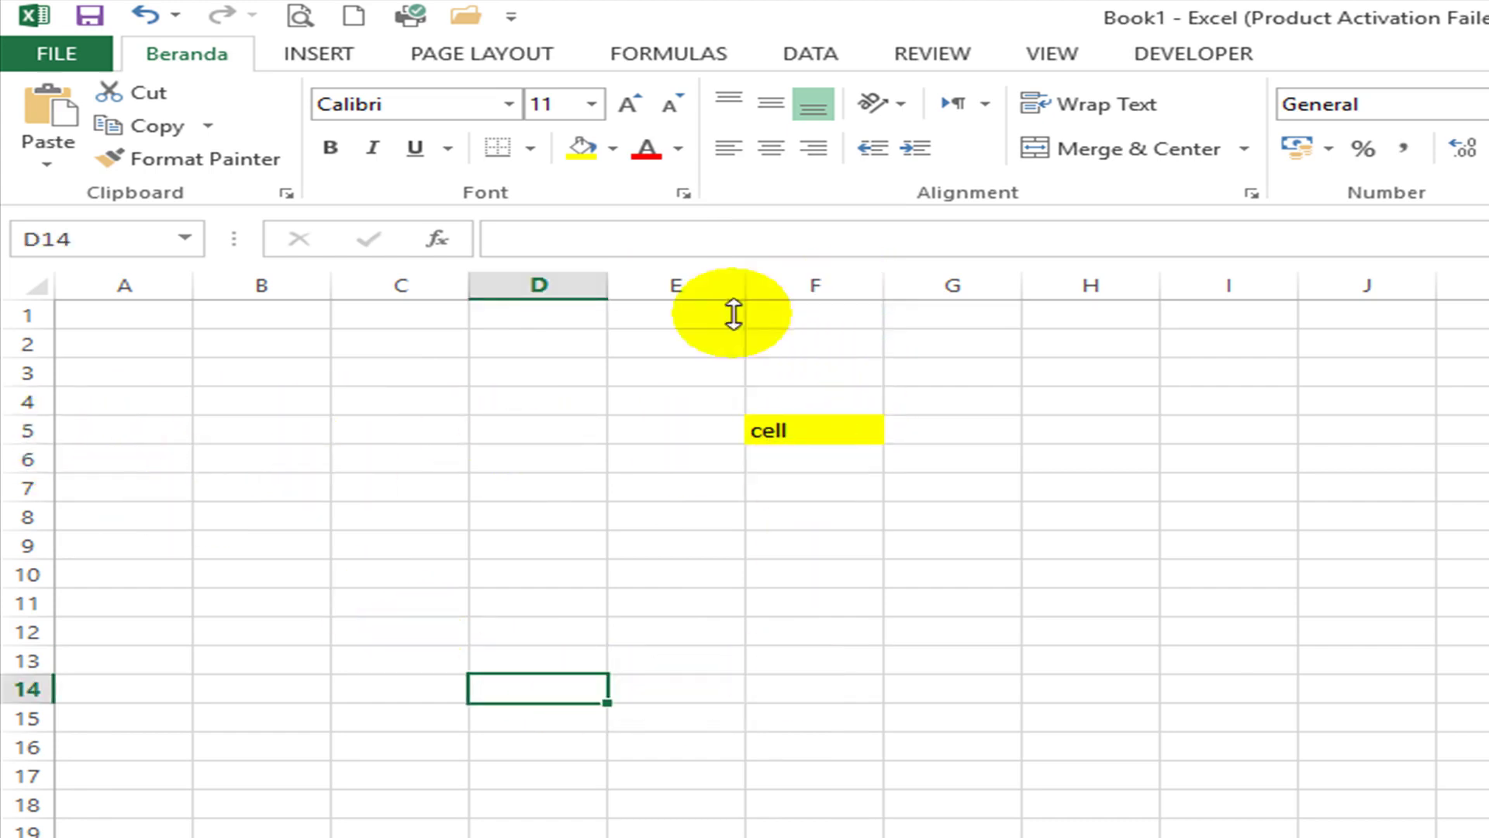
{"action": "left_click", "coordinate": [578, 149]}
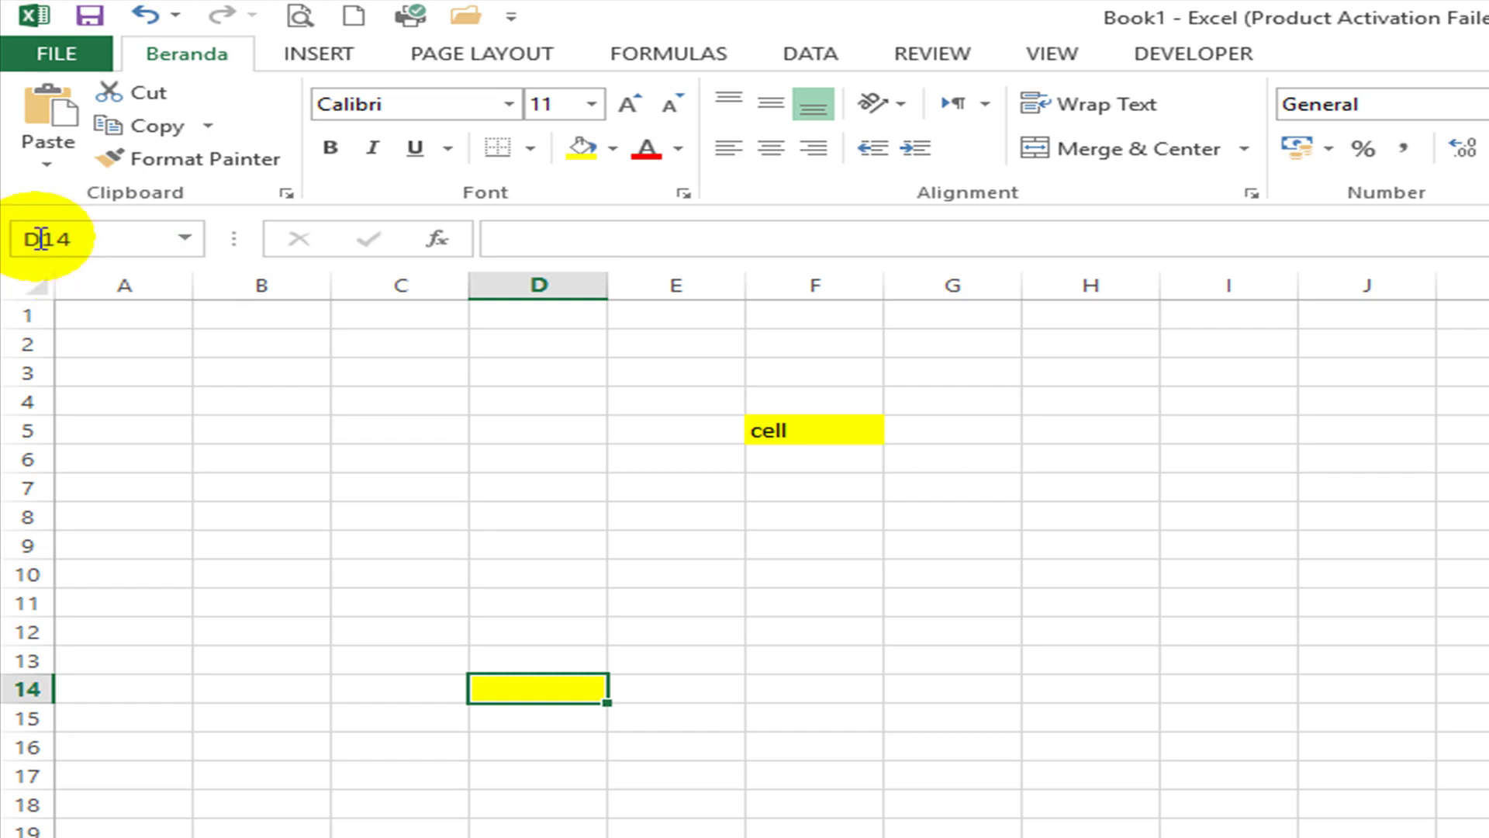
Step: Select cells such as I9, F14, G14, F11 and G10 to examine their addresses, finishing with the range G9:H9
{"action": "left_click", "coordinate": [1259, 545]}
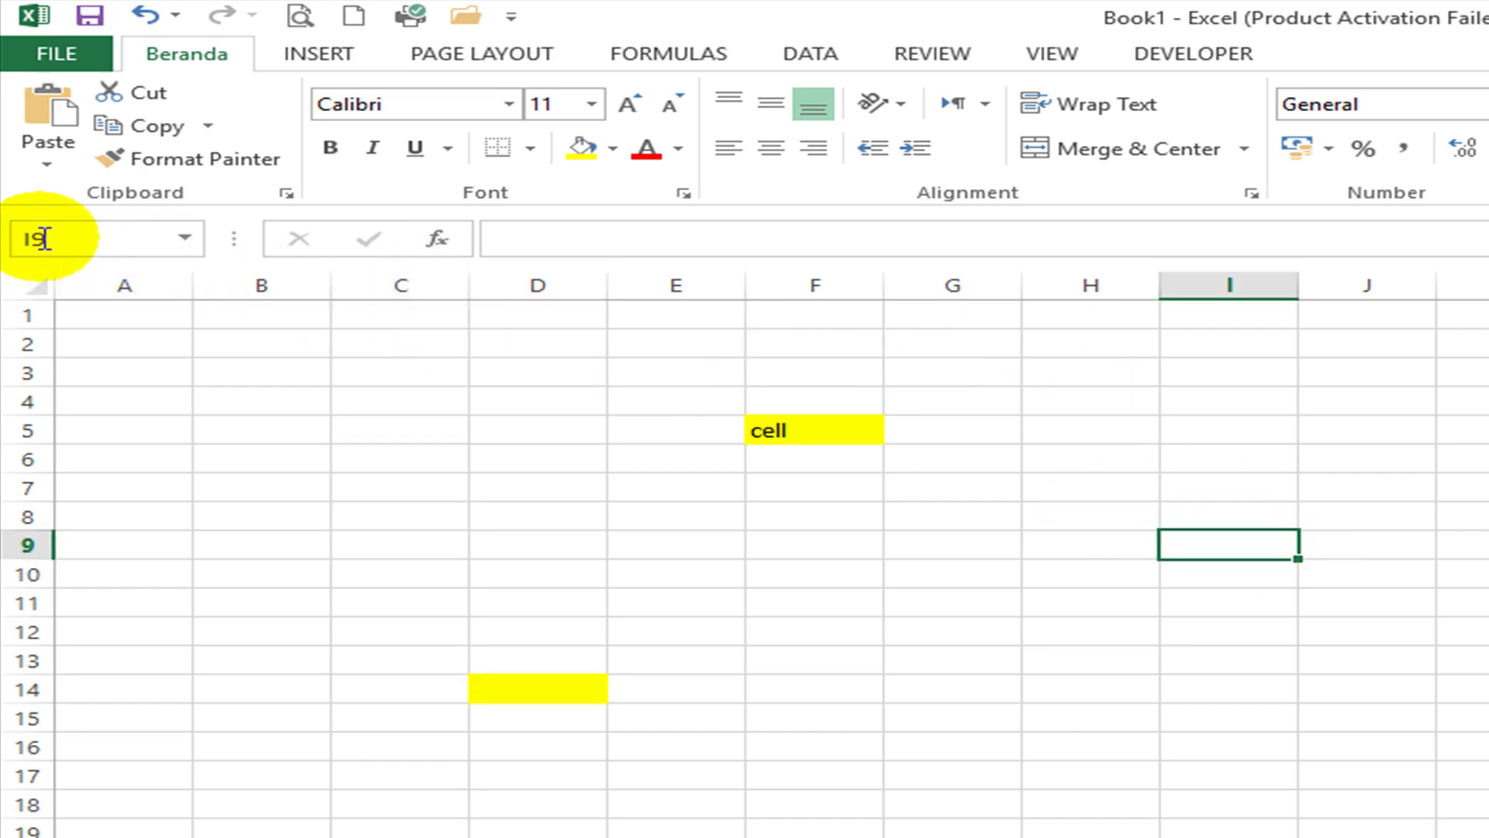
{"action": "left_click", "coordinate": [876, 694]}
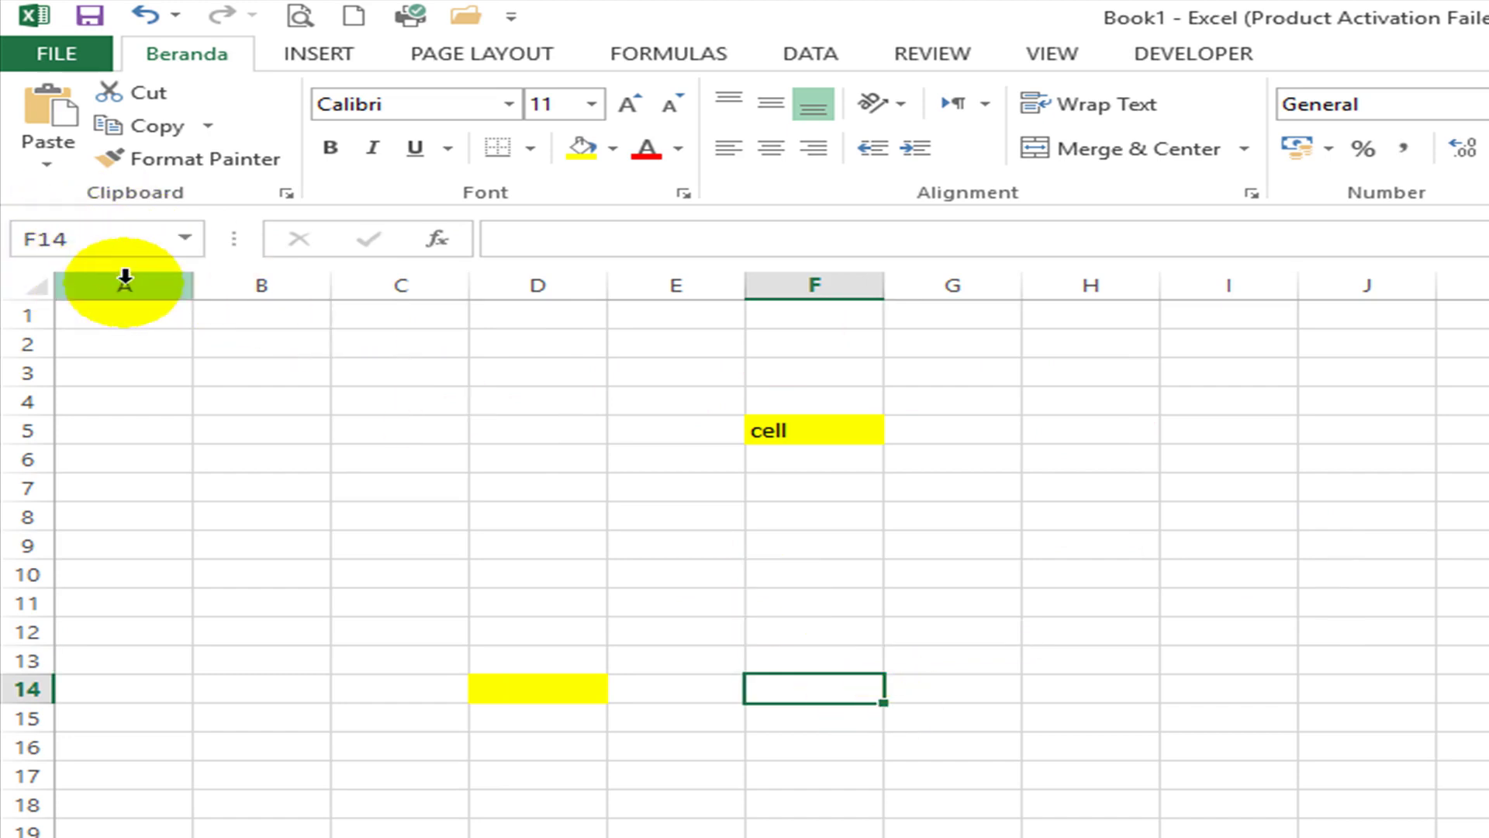
{"action": "left_click", "coordinate": [928, 689]}
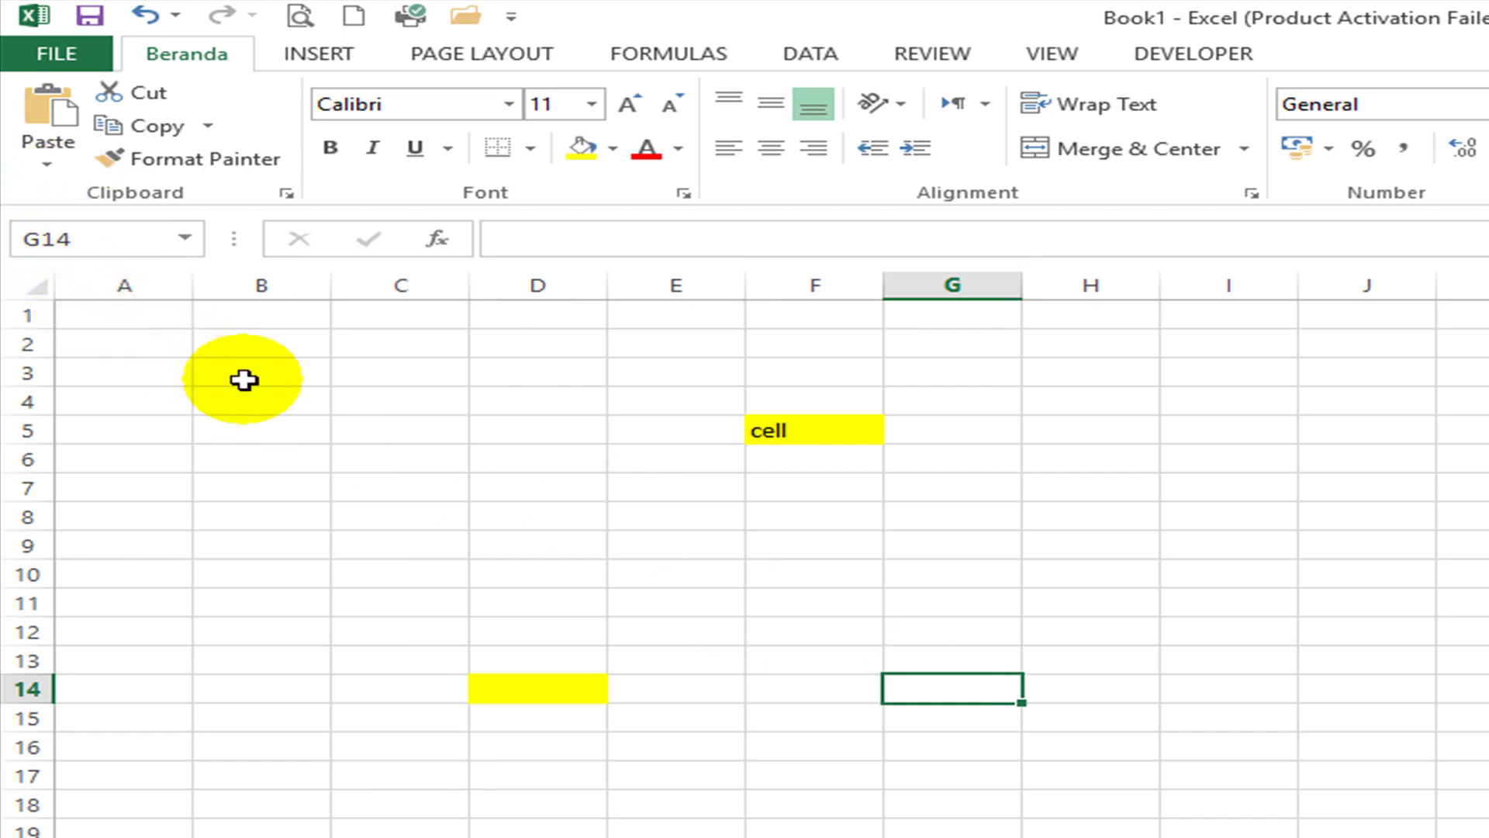
{"action": "left_click", "coordinate": [874, 536]}
{"action": "left_click", "coordinate": [1035, 598]}
{"action": "left_click", "coordinate": [967, 605]}
{"action": "left_click", "coordinate": [806, 603]}
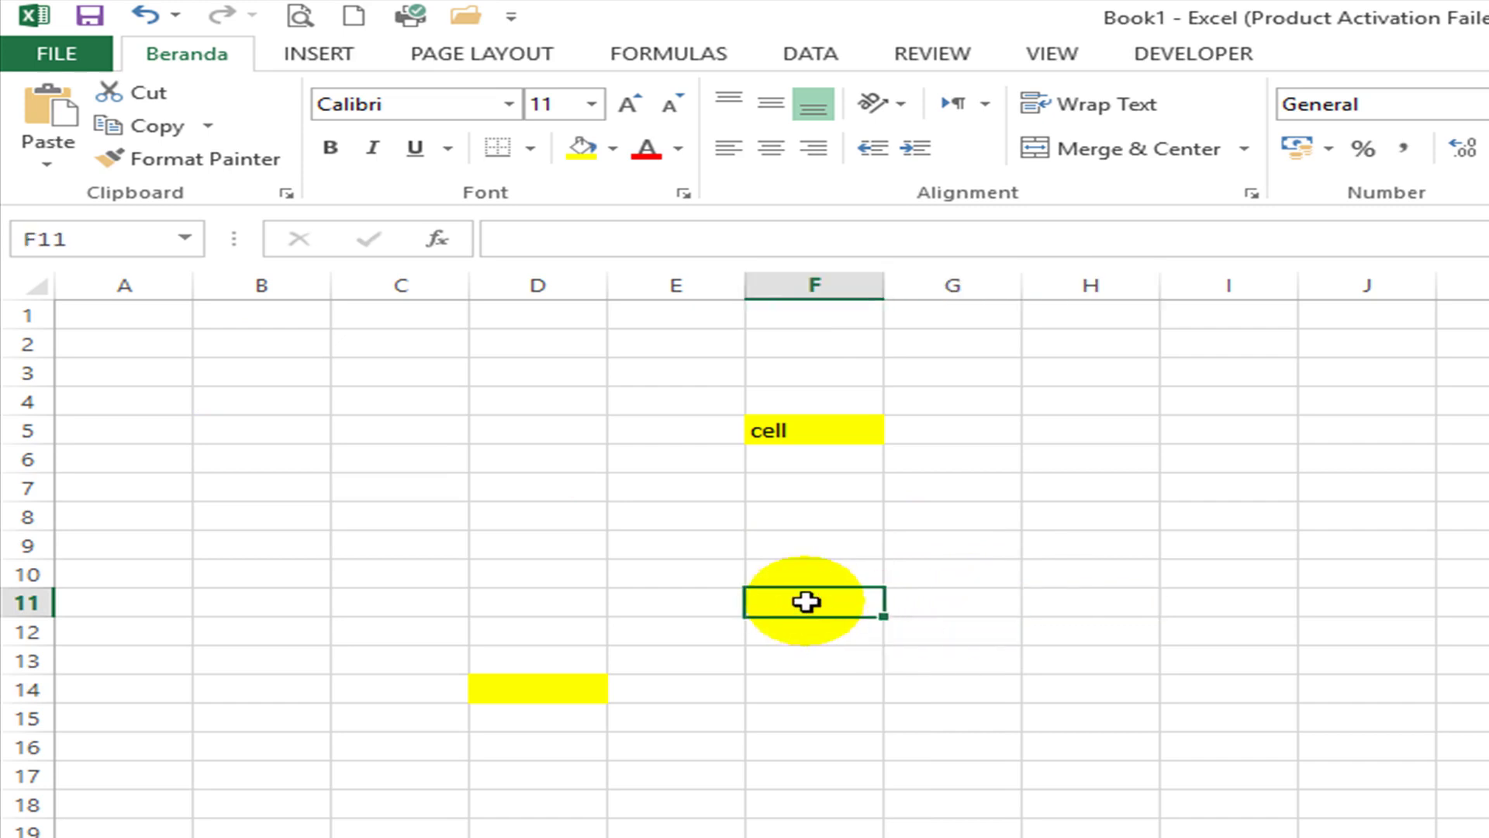
{"action": "left_click", "coordinate": [900, 580]}
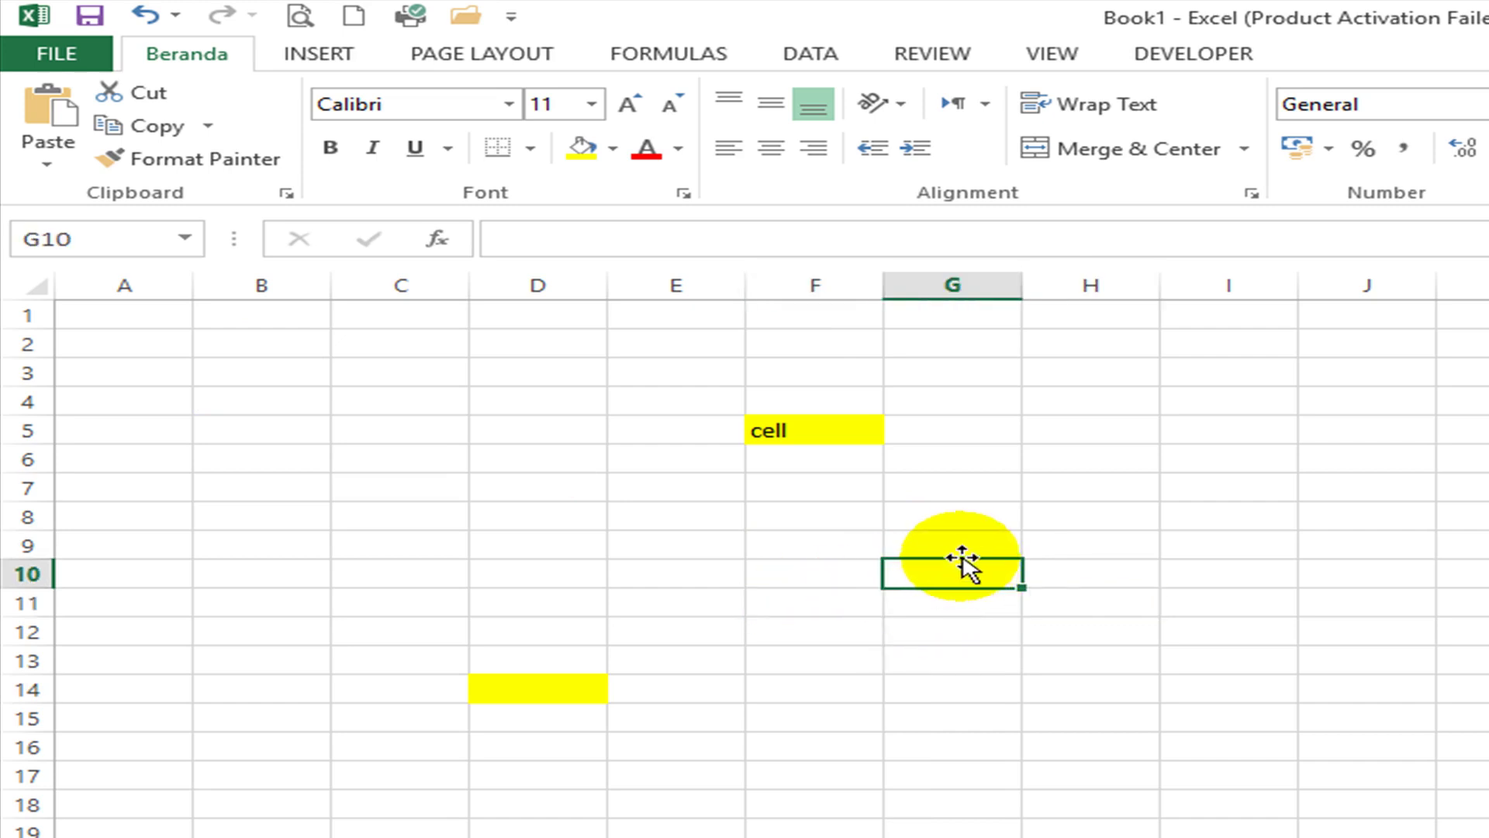
{"action": "mouse_move", "coordinate": [960, 545]}
{"action": "left_mouse_down"}
{"action": "mouse_move", "coordinate": [1070, 552]}
{"action": "mouse_move", "coordinate": [965, 541]}
{"action": "left_mouse_up"}
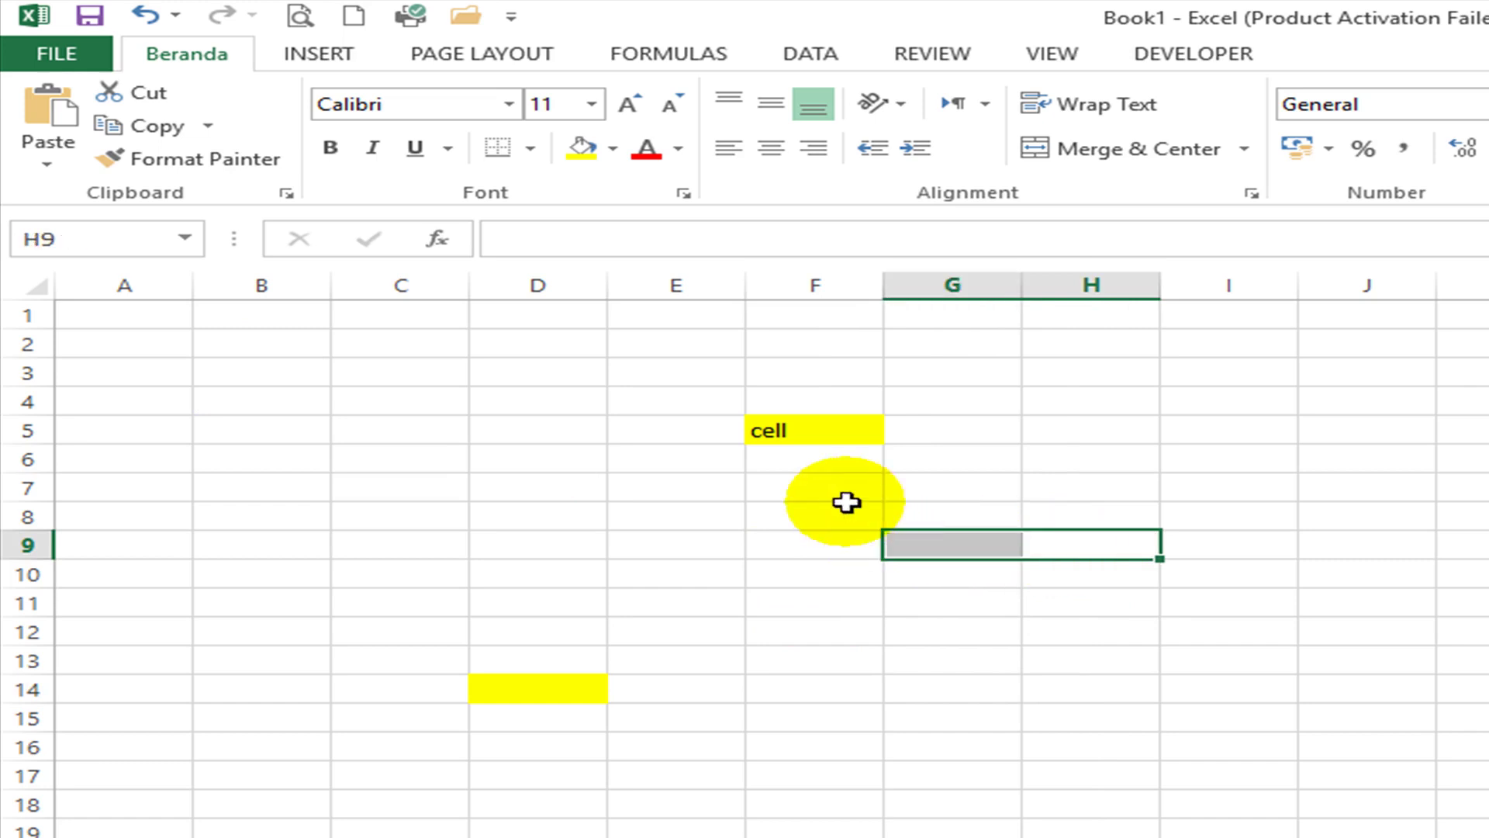
Step: Enter the word range in F6 and fill the range G7:H7 with yellow
{"action": "left_click", "coordinate": [819, 460]}
{"action": "type", "text": "range"}
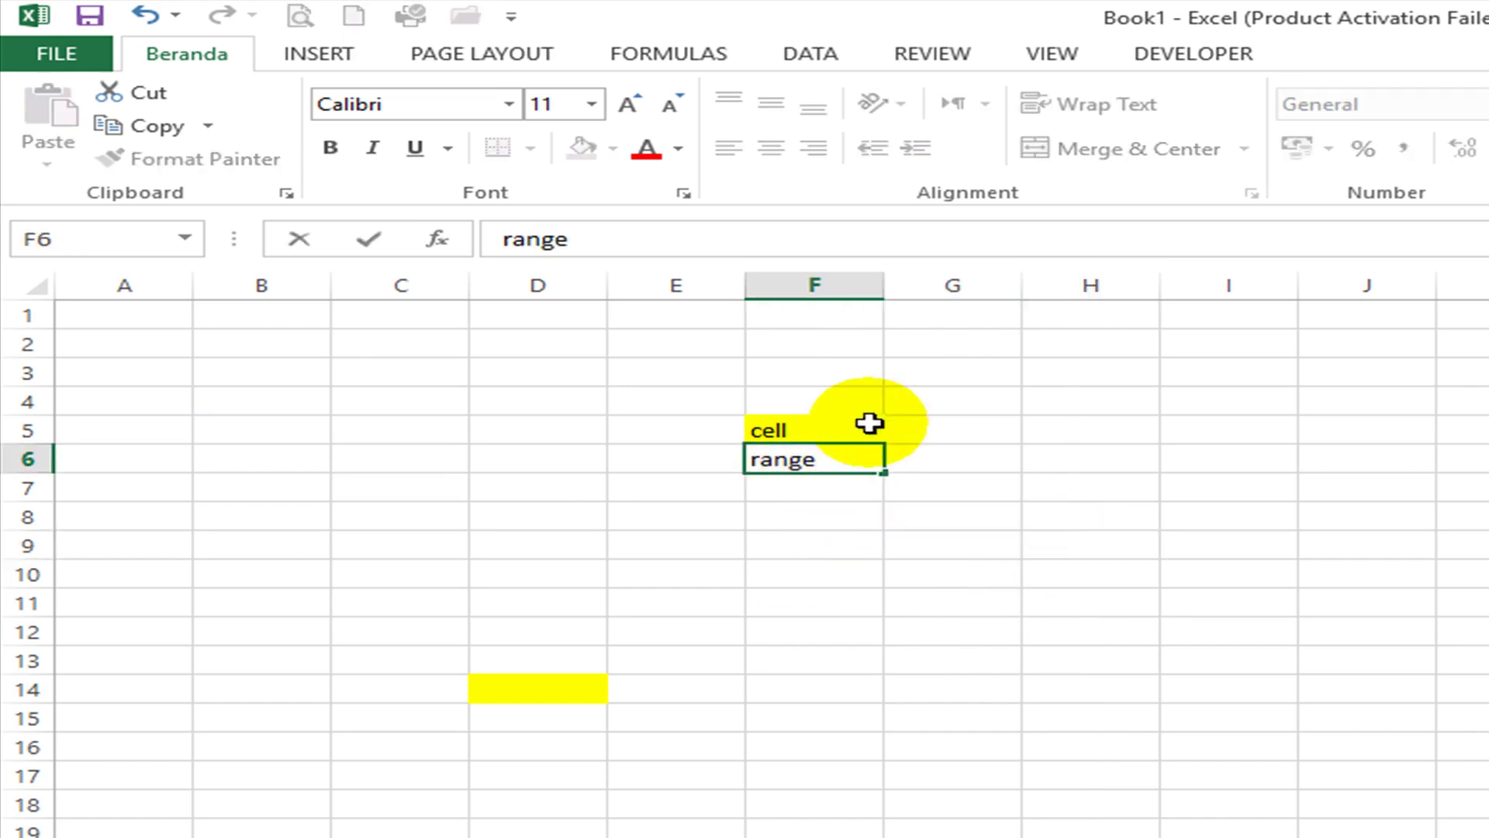
{"action": "left_click", "coordinate": [951, 498]}
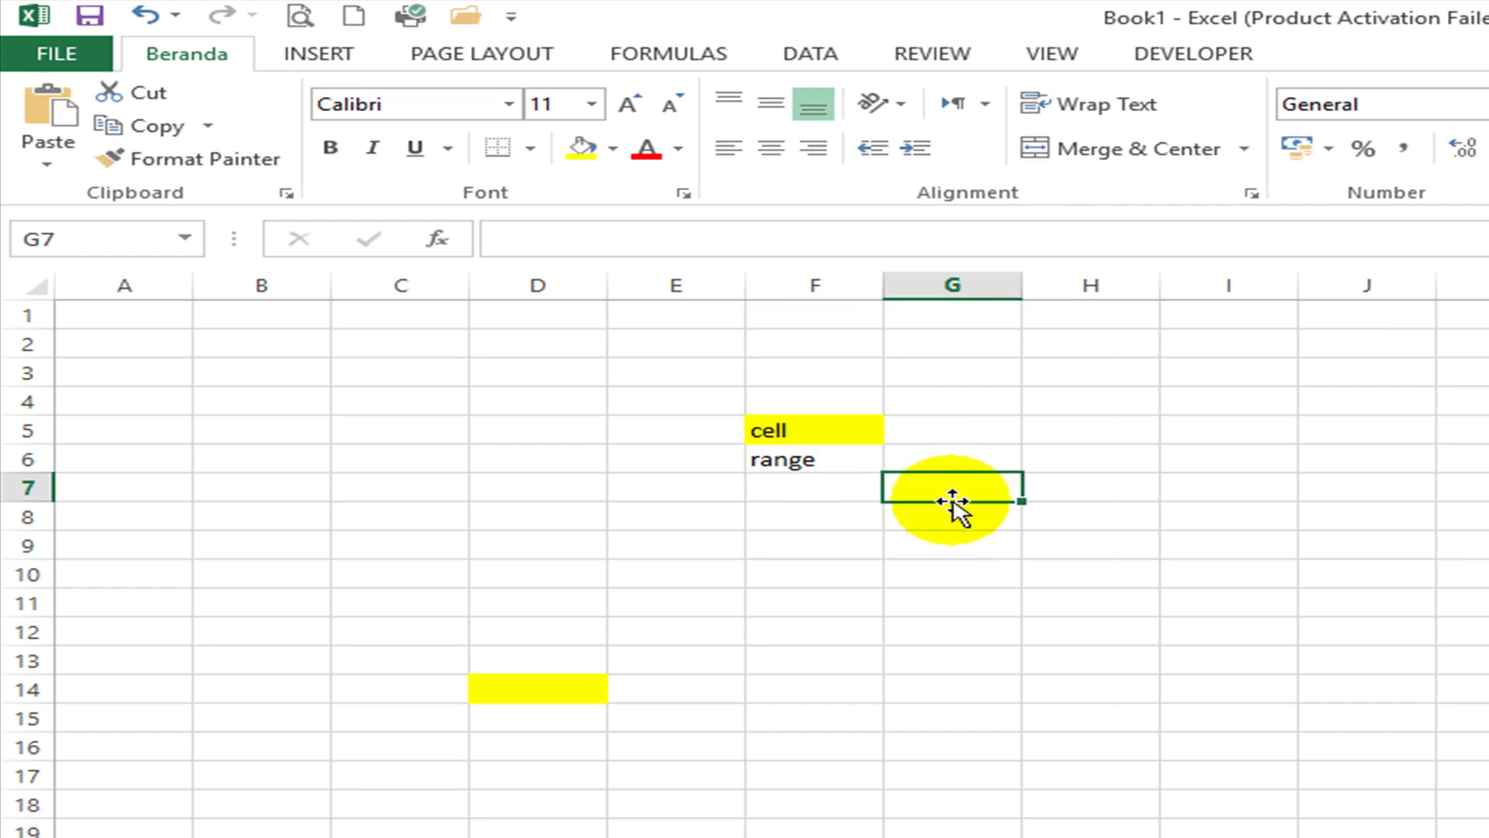
{"action": "left_click_drag", "start_coordinate": [959, 493], "coordinate": [1058, 494]}
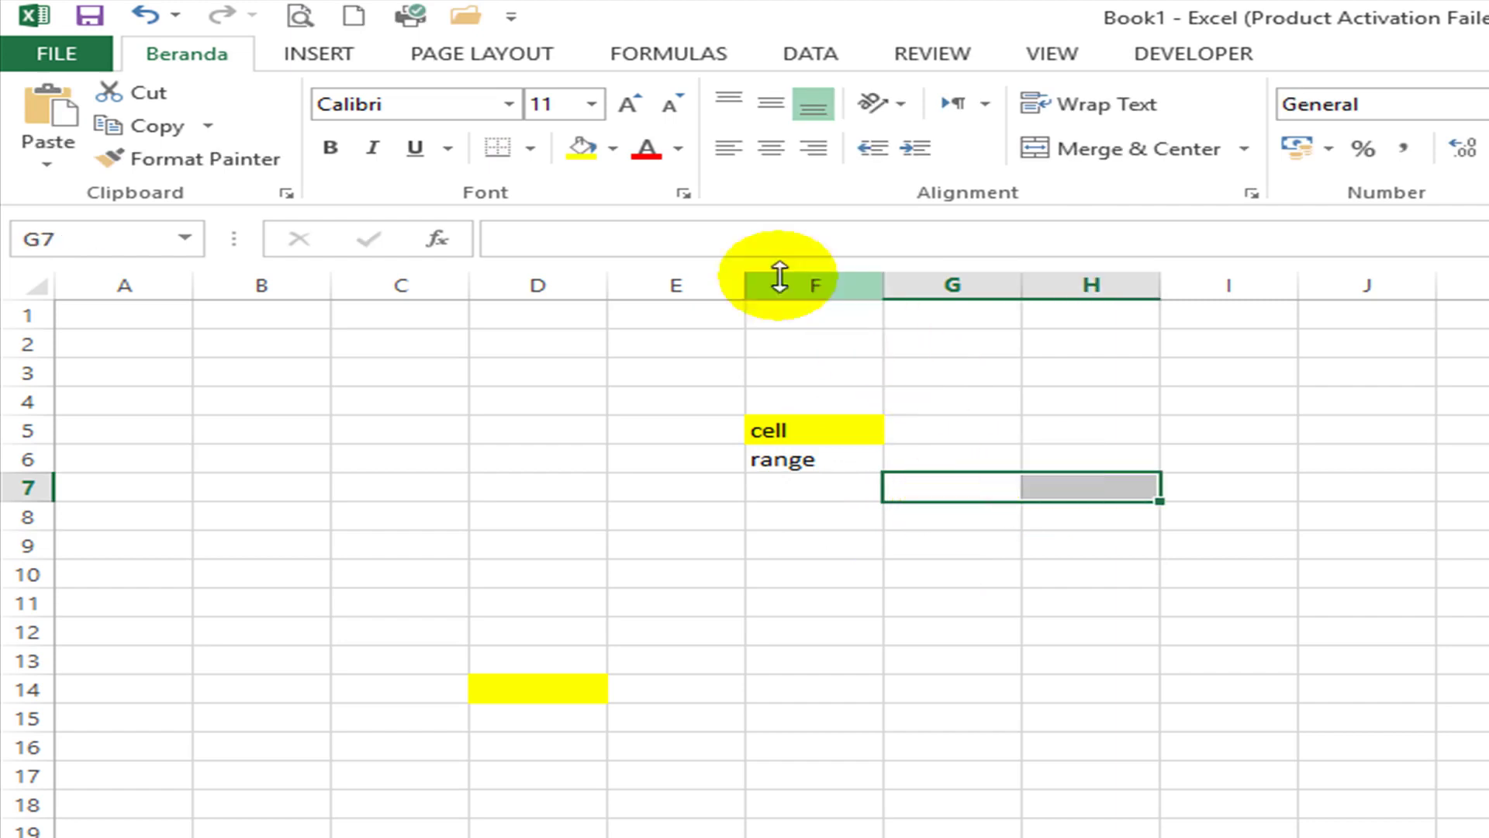
{"action": "left_click", "coordinate": [583, 149]}
{"action": "left_click", "coordinate": [1103, 676]}
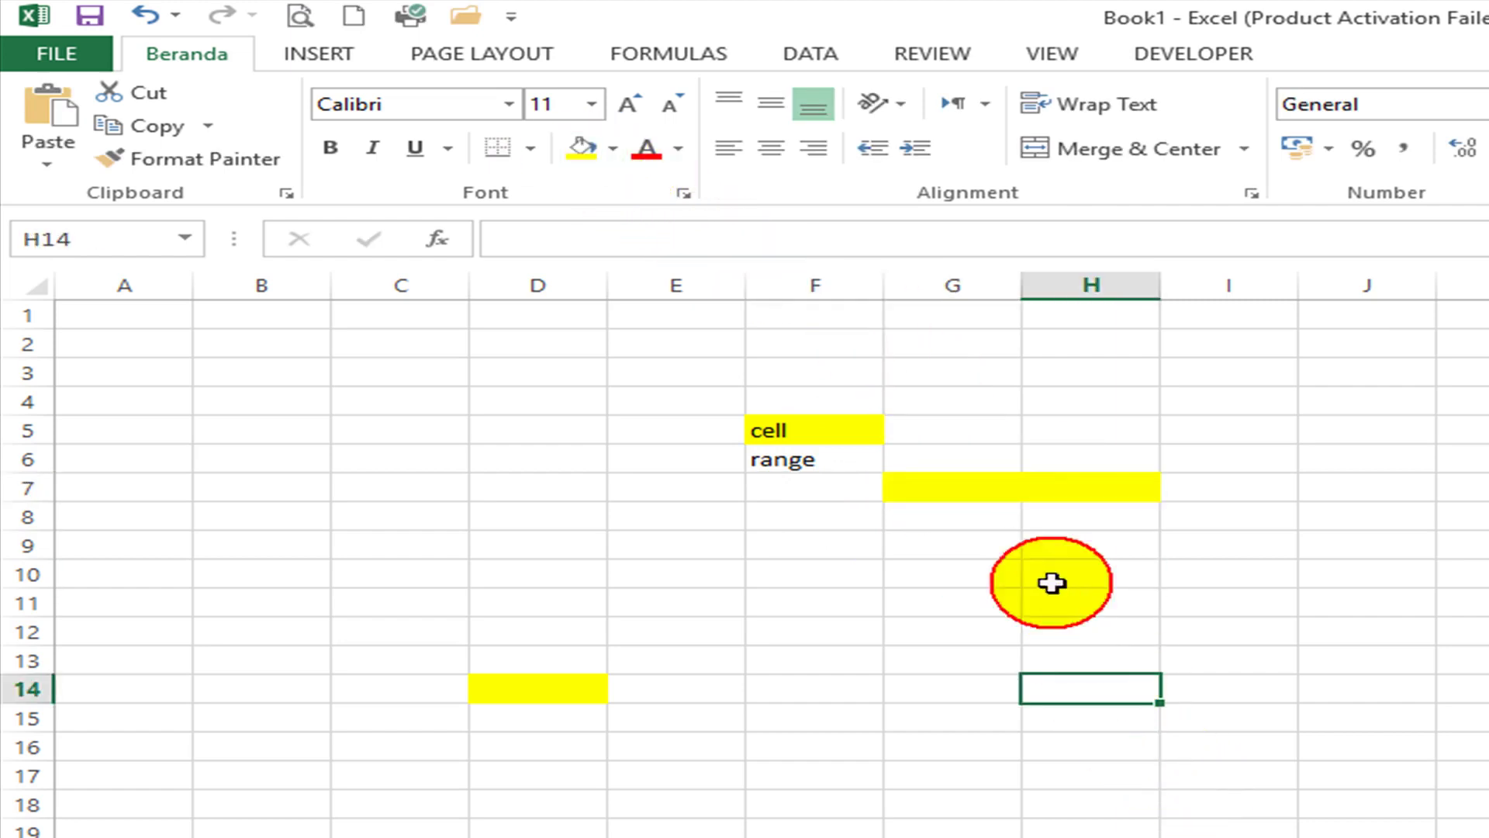
Step: Point out the two cells of the yellow range in row 7 and enter its address G7:H7 in G7
{"action": "left_click_drag", "start_coordinate": [964, 489], "coordinate": [1077, 491]}
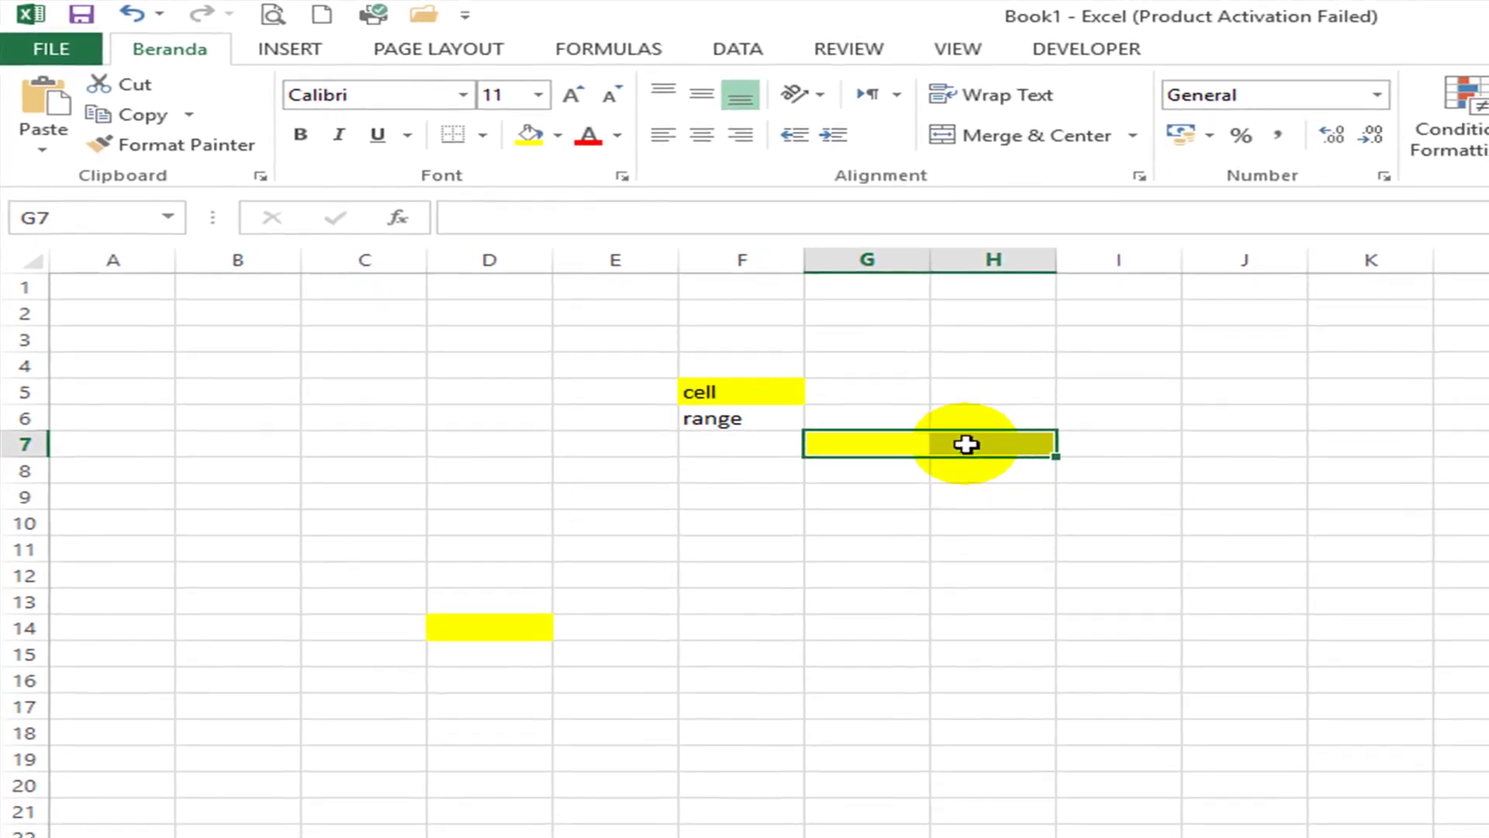
{"action": "left_click", "coordinate": [859, 442]}
{"action": "left_click", "coordinate": [983, 442]}
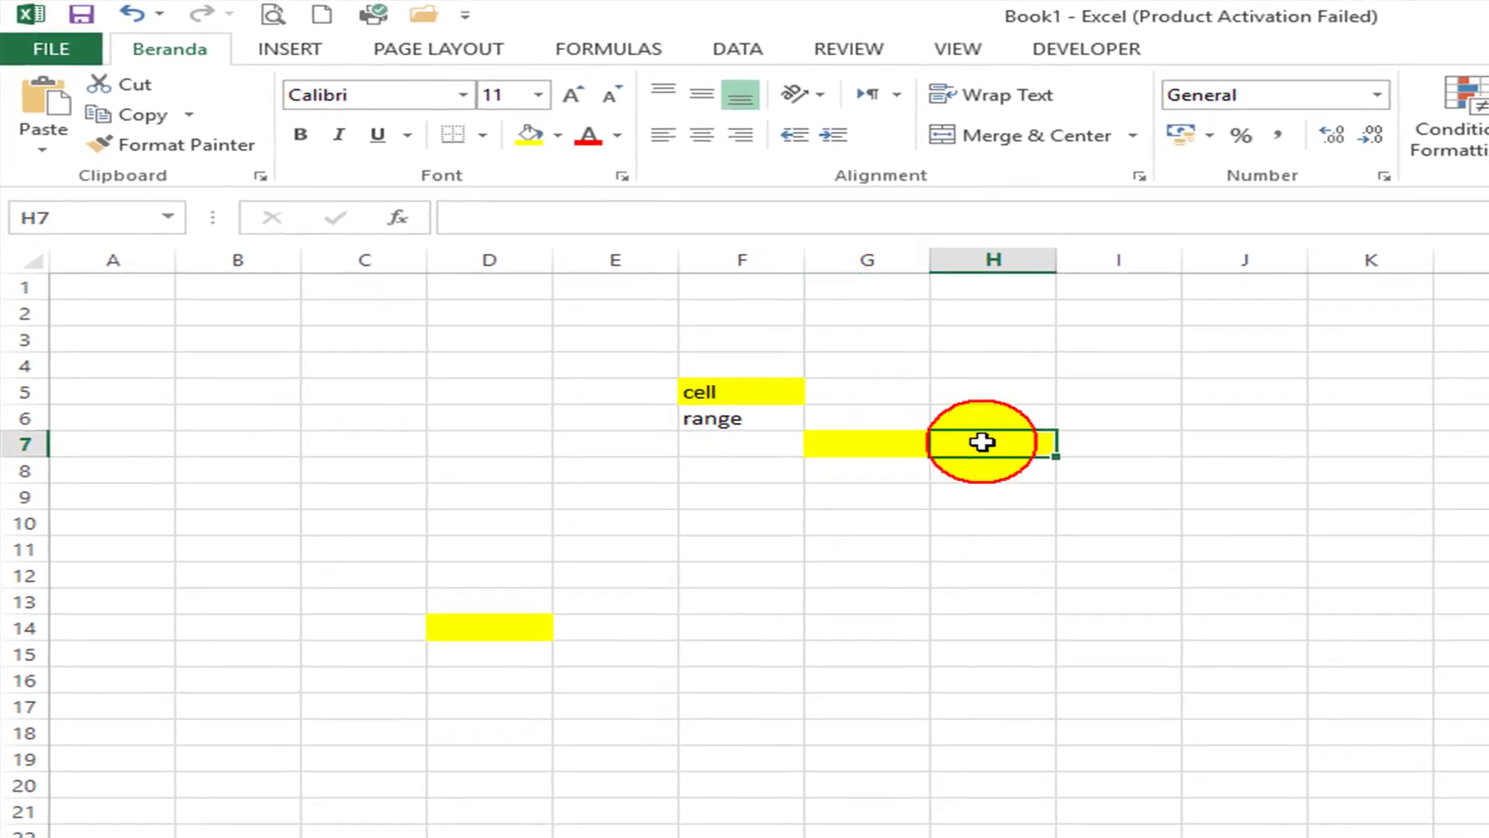
{"action": "left_click", "coordinate": [892, 443]}
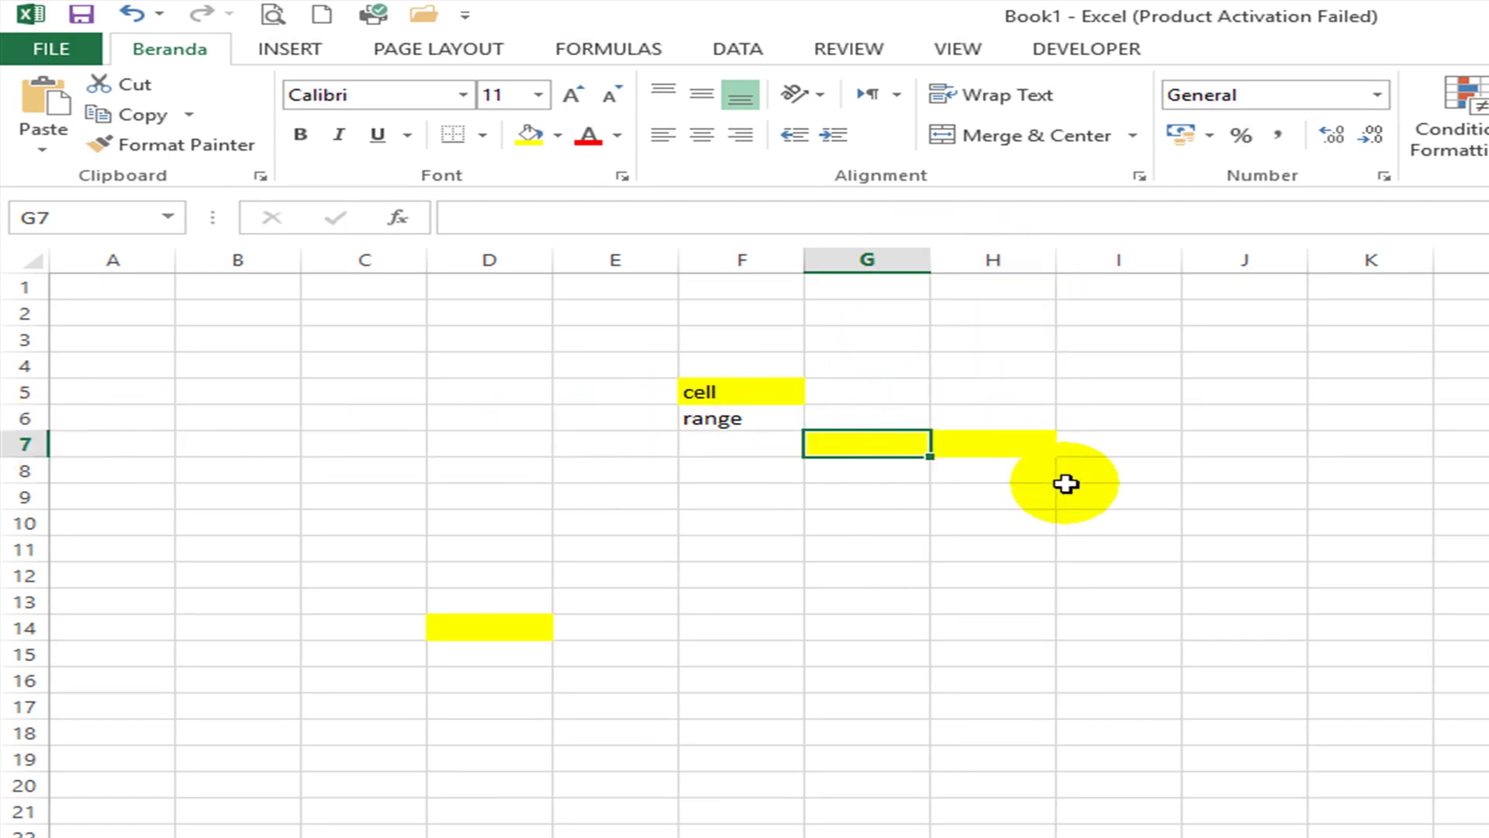
{"action": "type", "text": "G"}
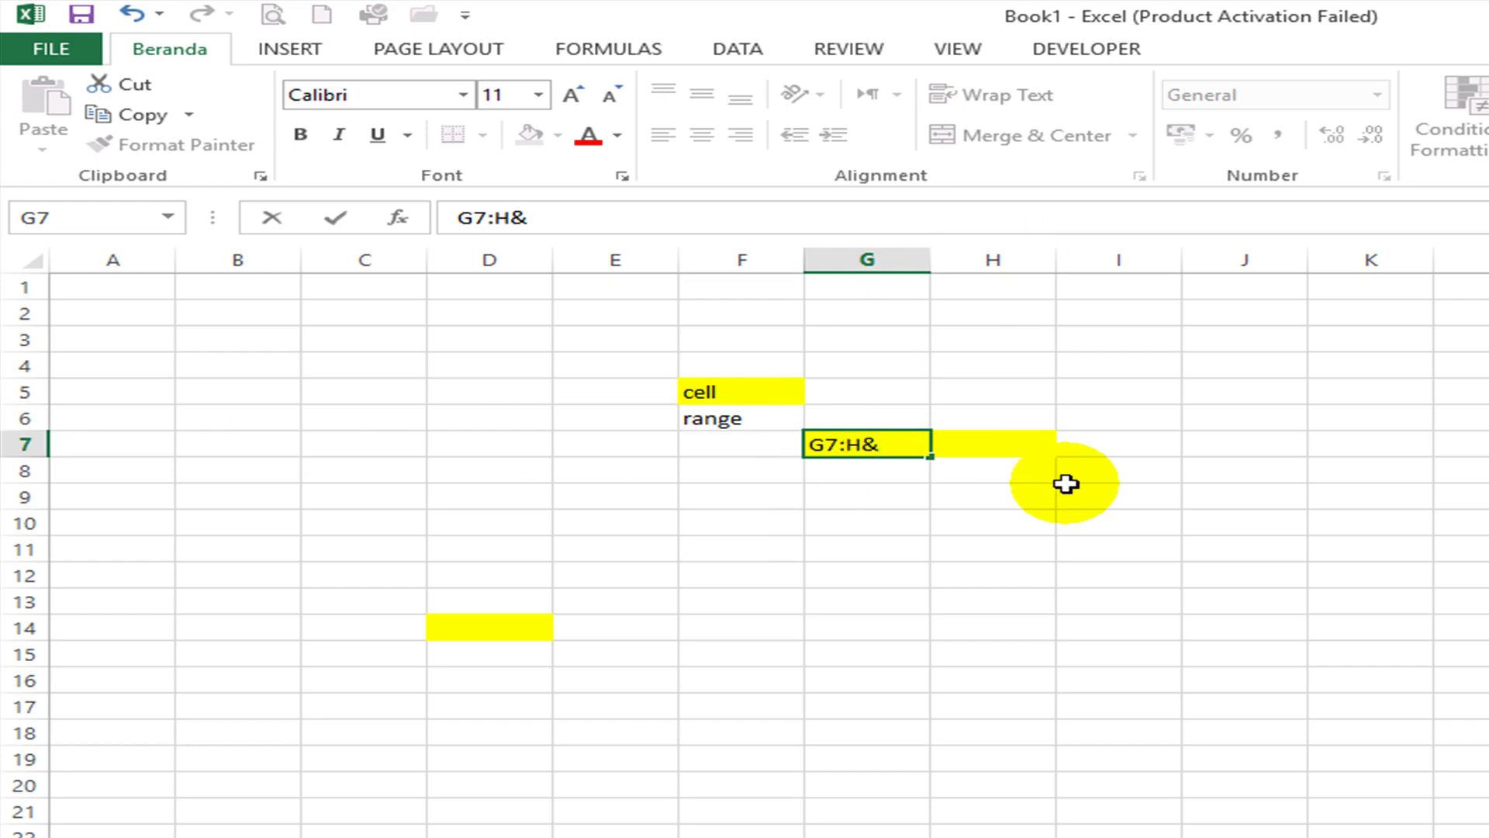
{"action": "type", "text": "7:H7"}
{"action": "key", "text": "Return"}
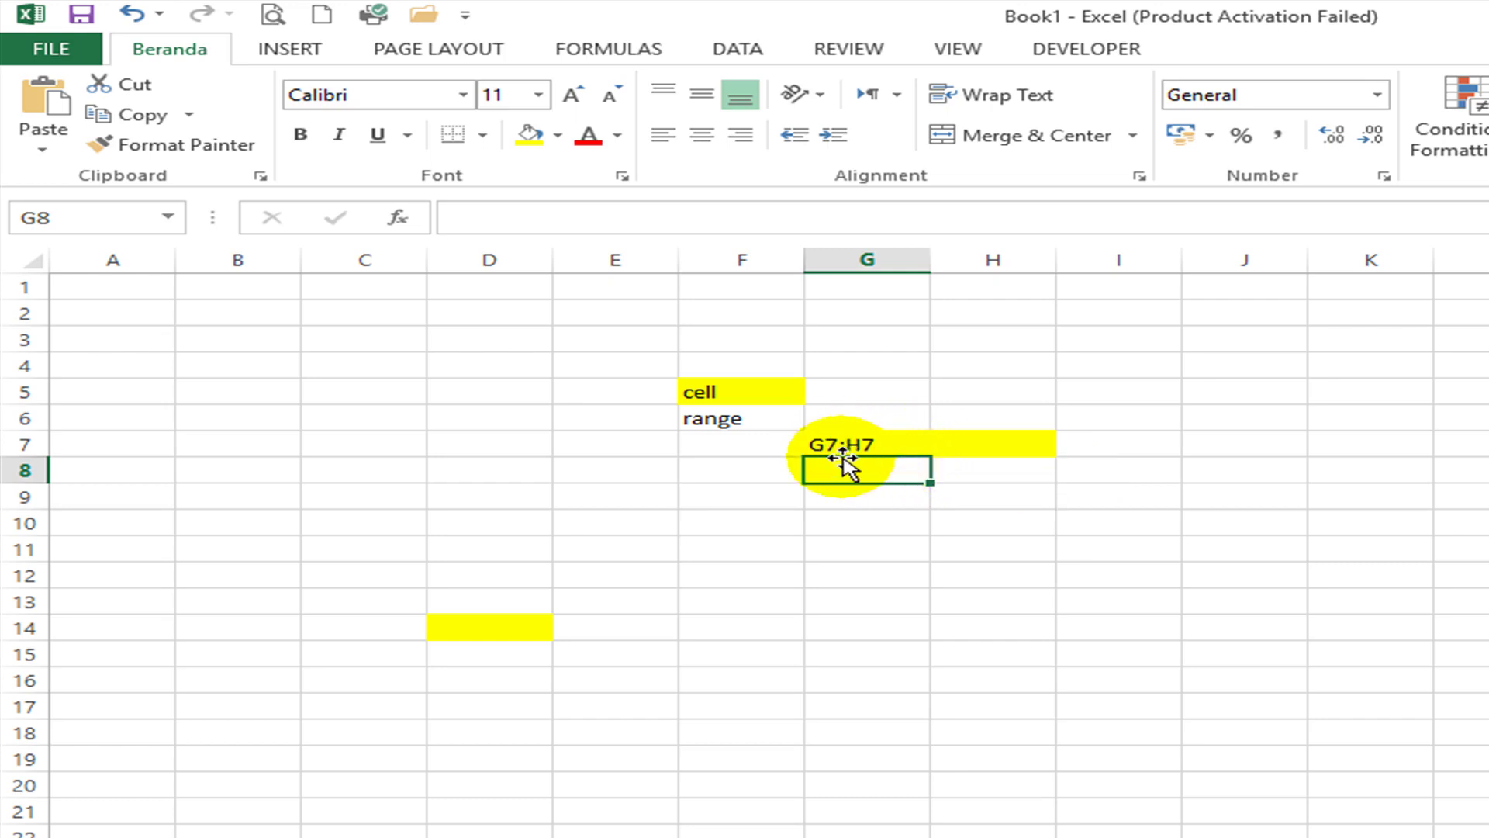
Step: Fill the vertical range G11:G20 with yellow and enter its address G11:G20 in G11
{"action": "left_click_drag", "start_coordinate": [867, 548], "coordinate": [900, 795]}
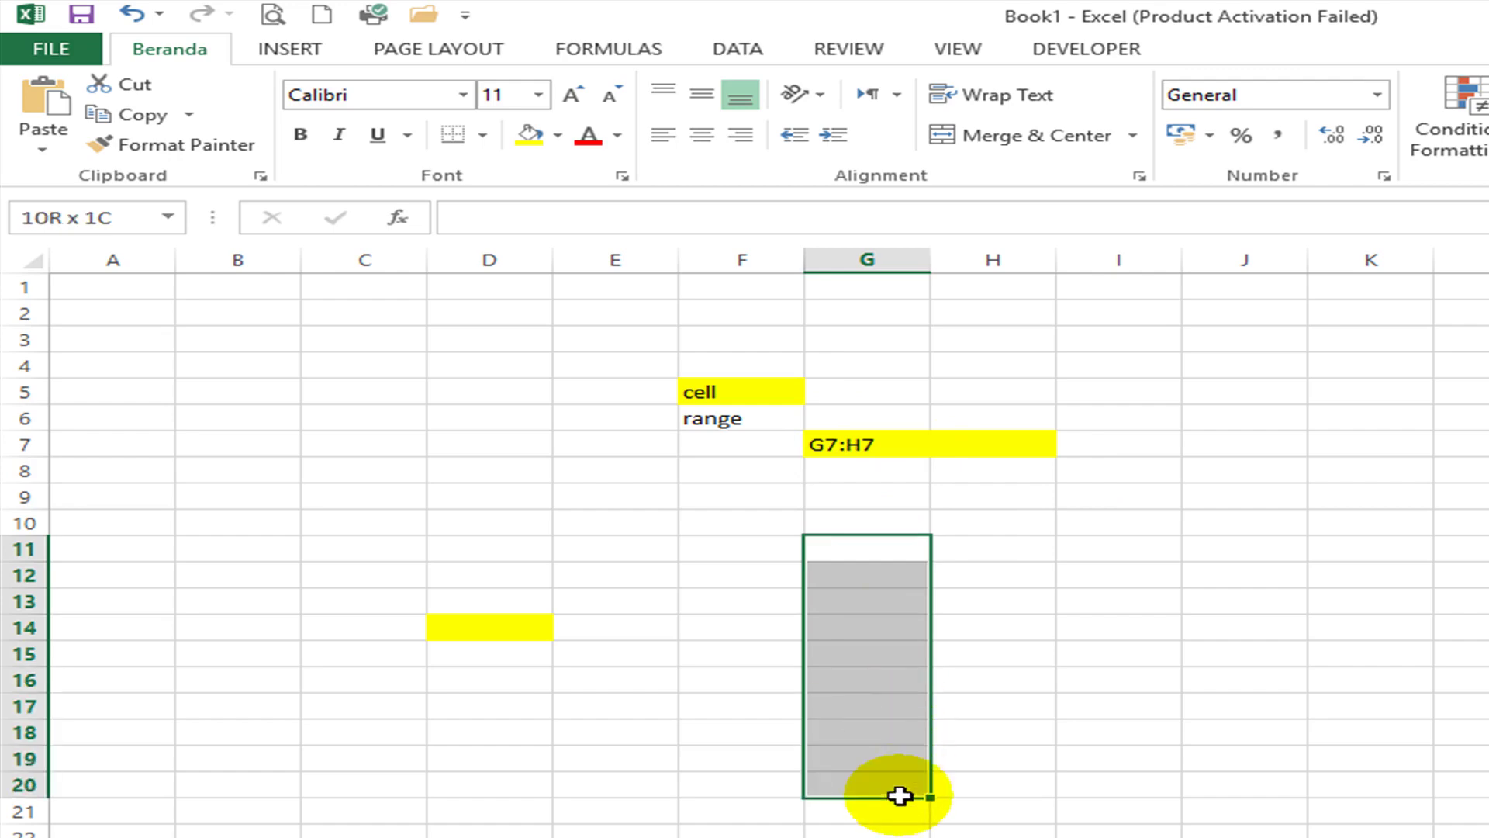
{"action": "left_click", "coordinate": [532, 136]}
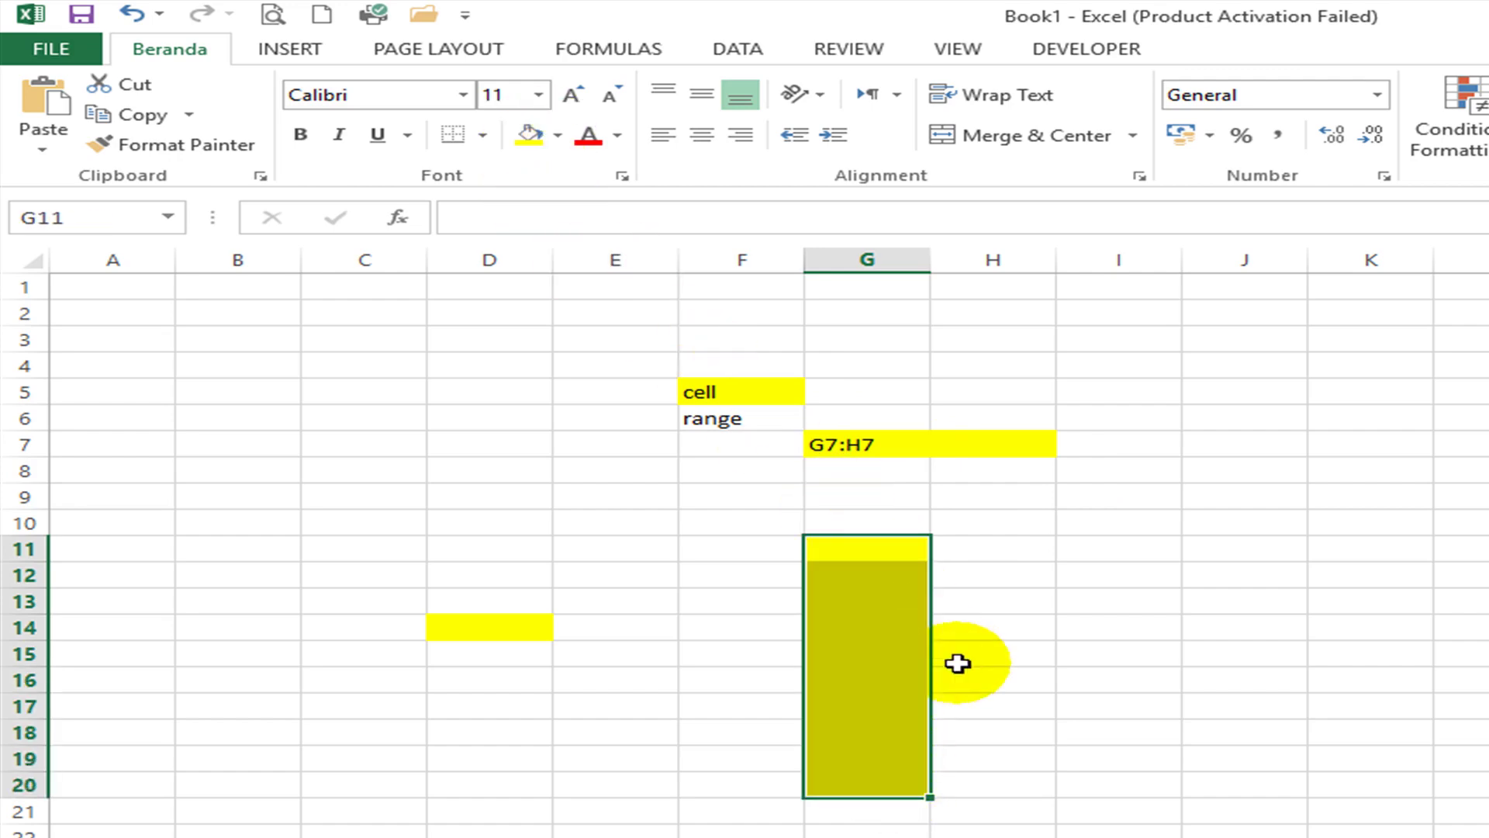
{"action": "left_click", "coordinate": [890, 548]}
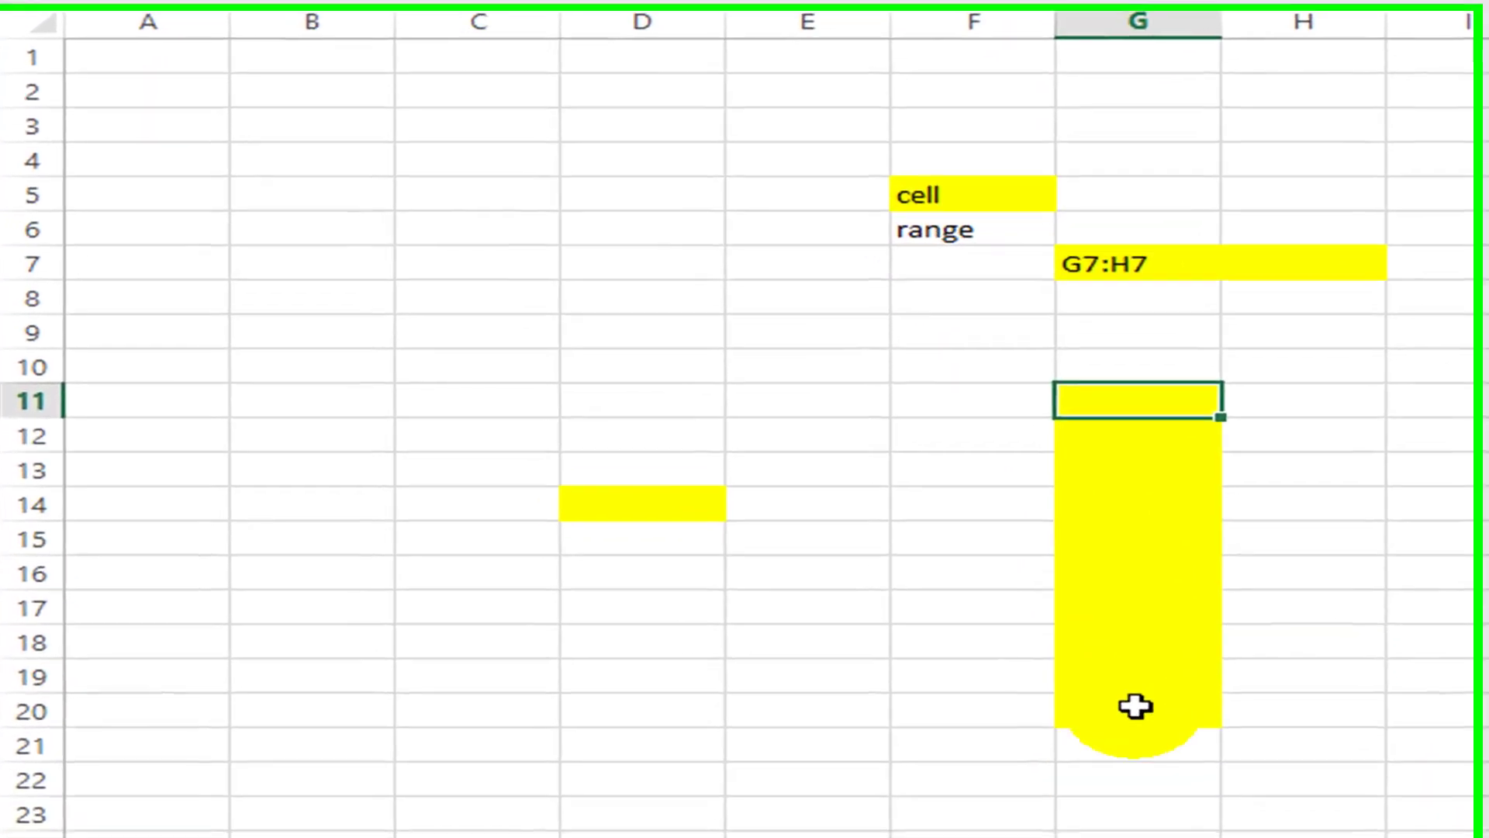
{"action": "left_click", "coordinate": [1135, 705]}
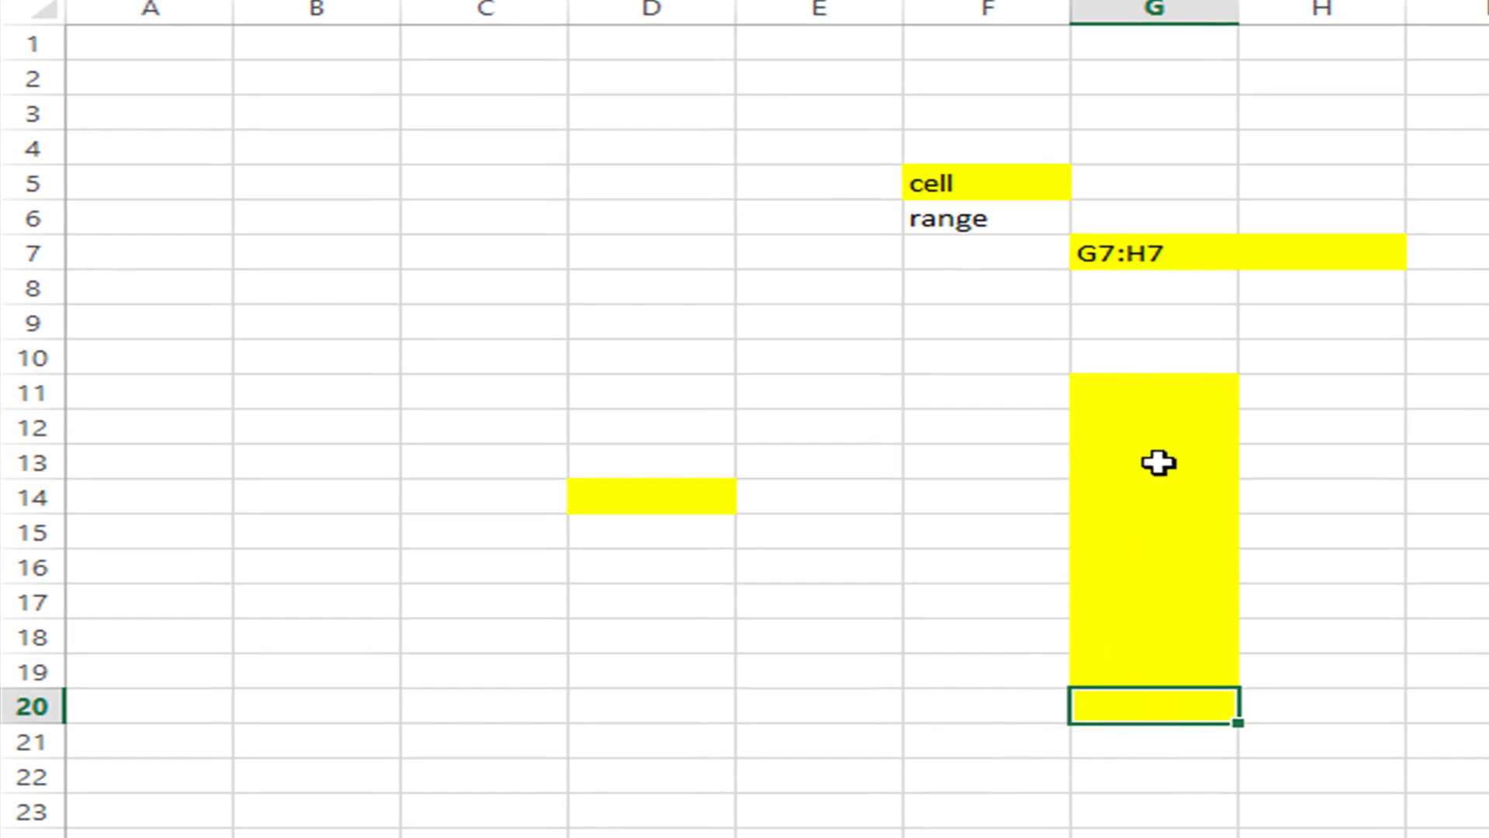
{"action": "left_click", "coordinate": [1119, 543]}
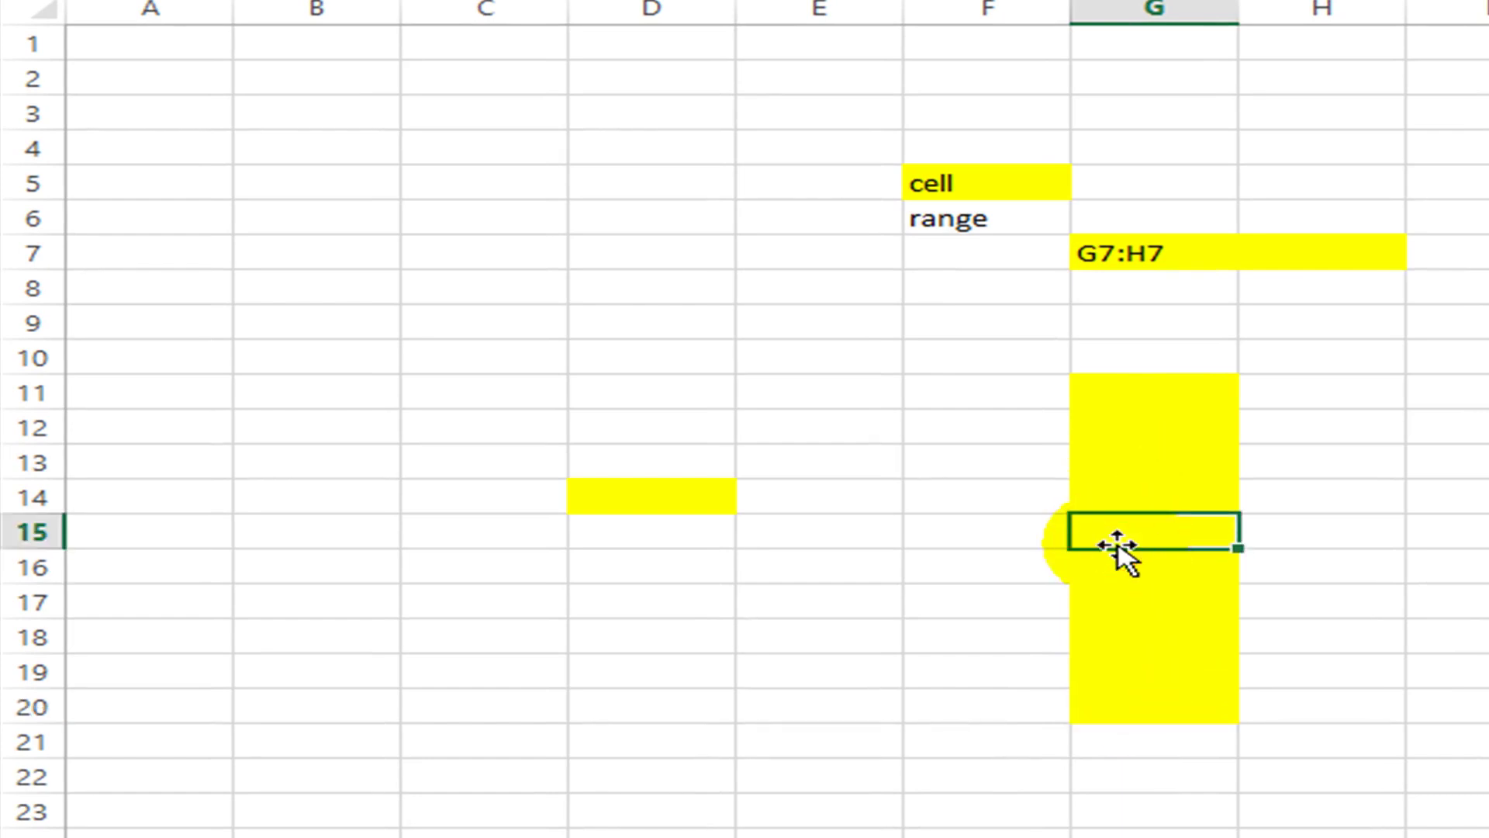
{"action": "left_click", "coordinate": [1155, 388]}
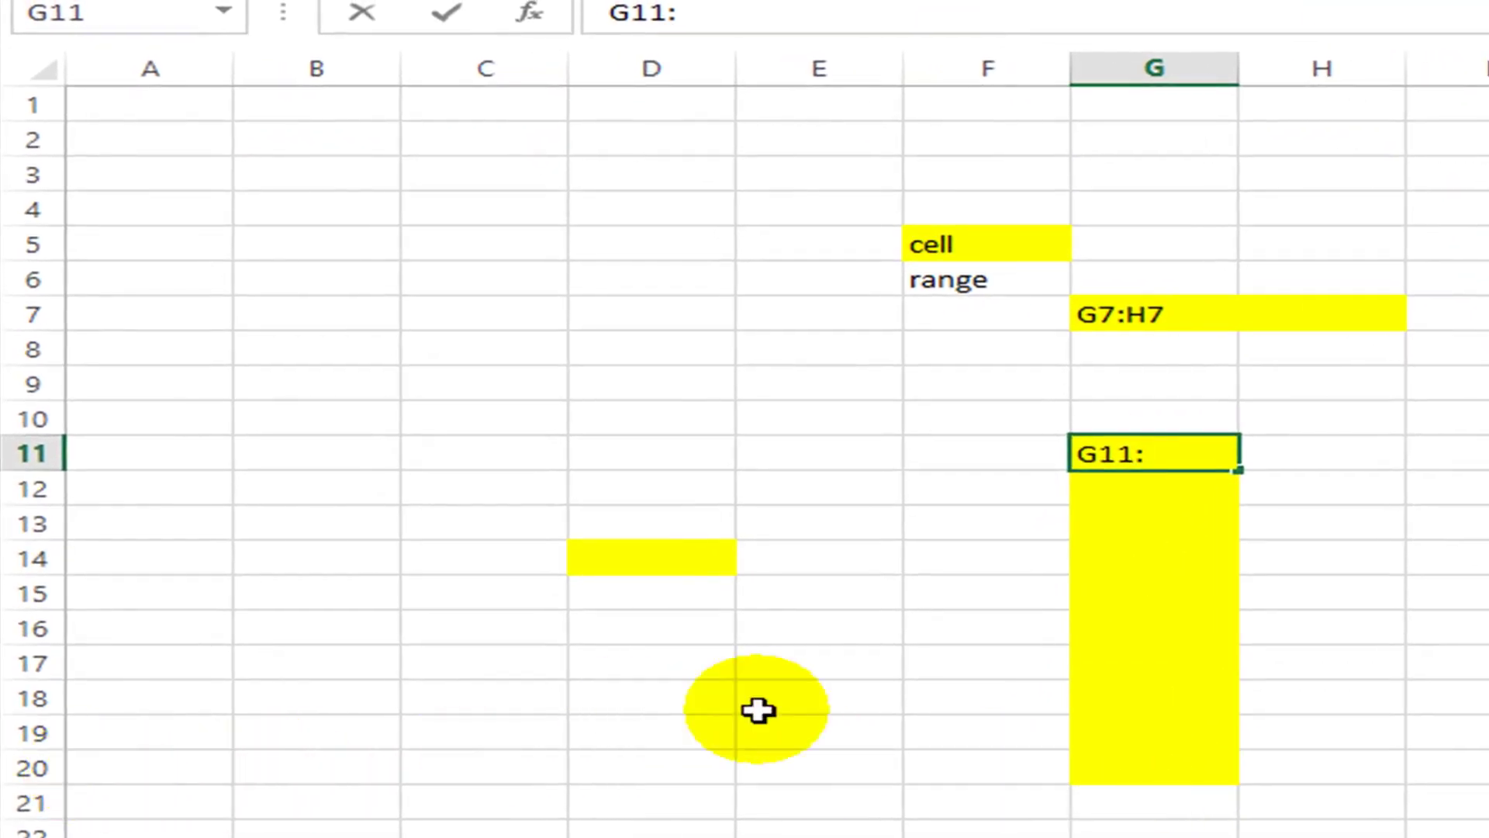
{"action": "type", "text": "20"}
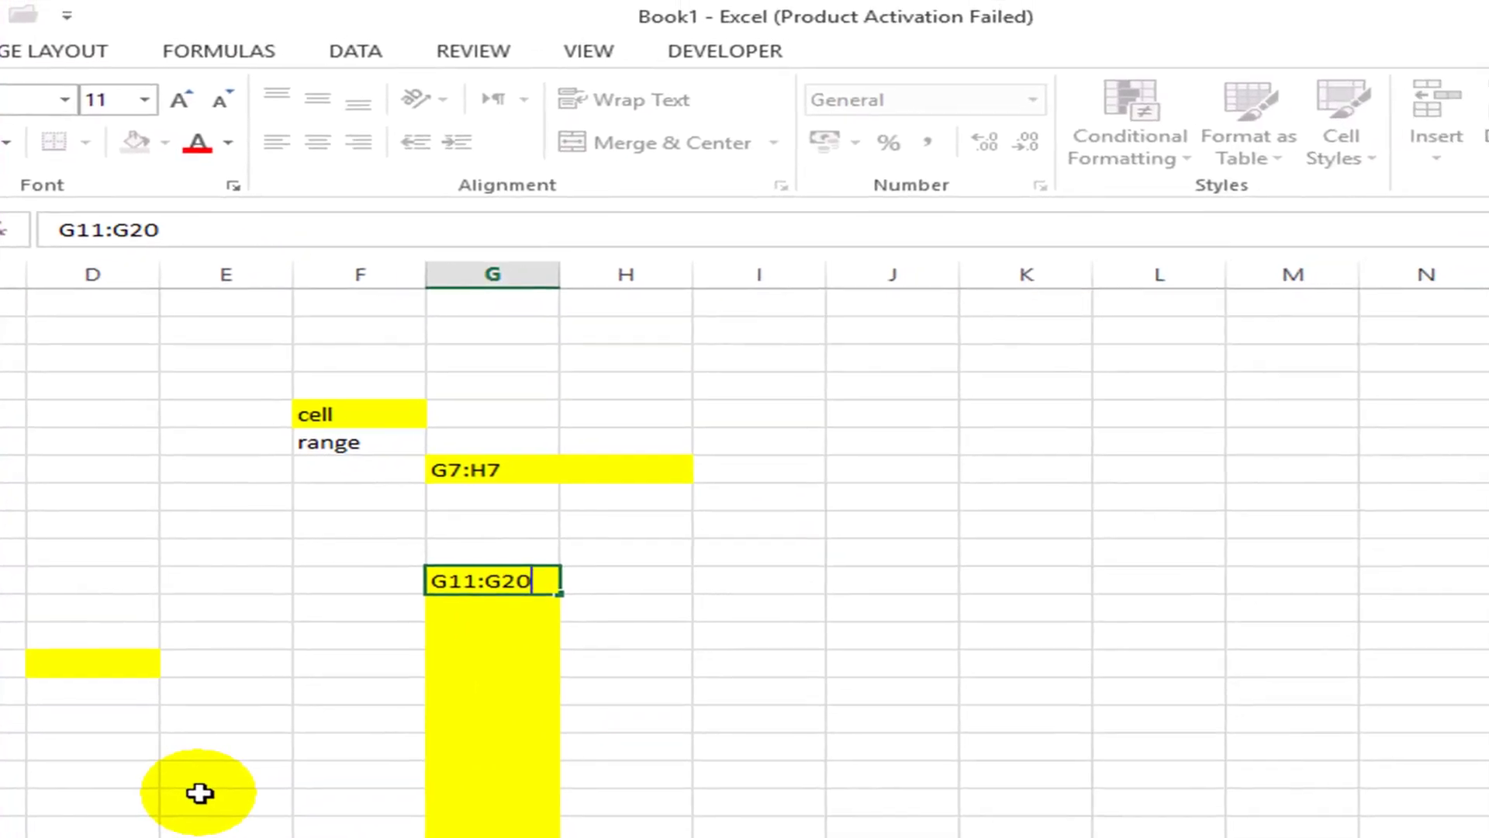
{"action": "key", "text": "Return"}
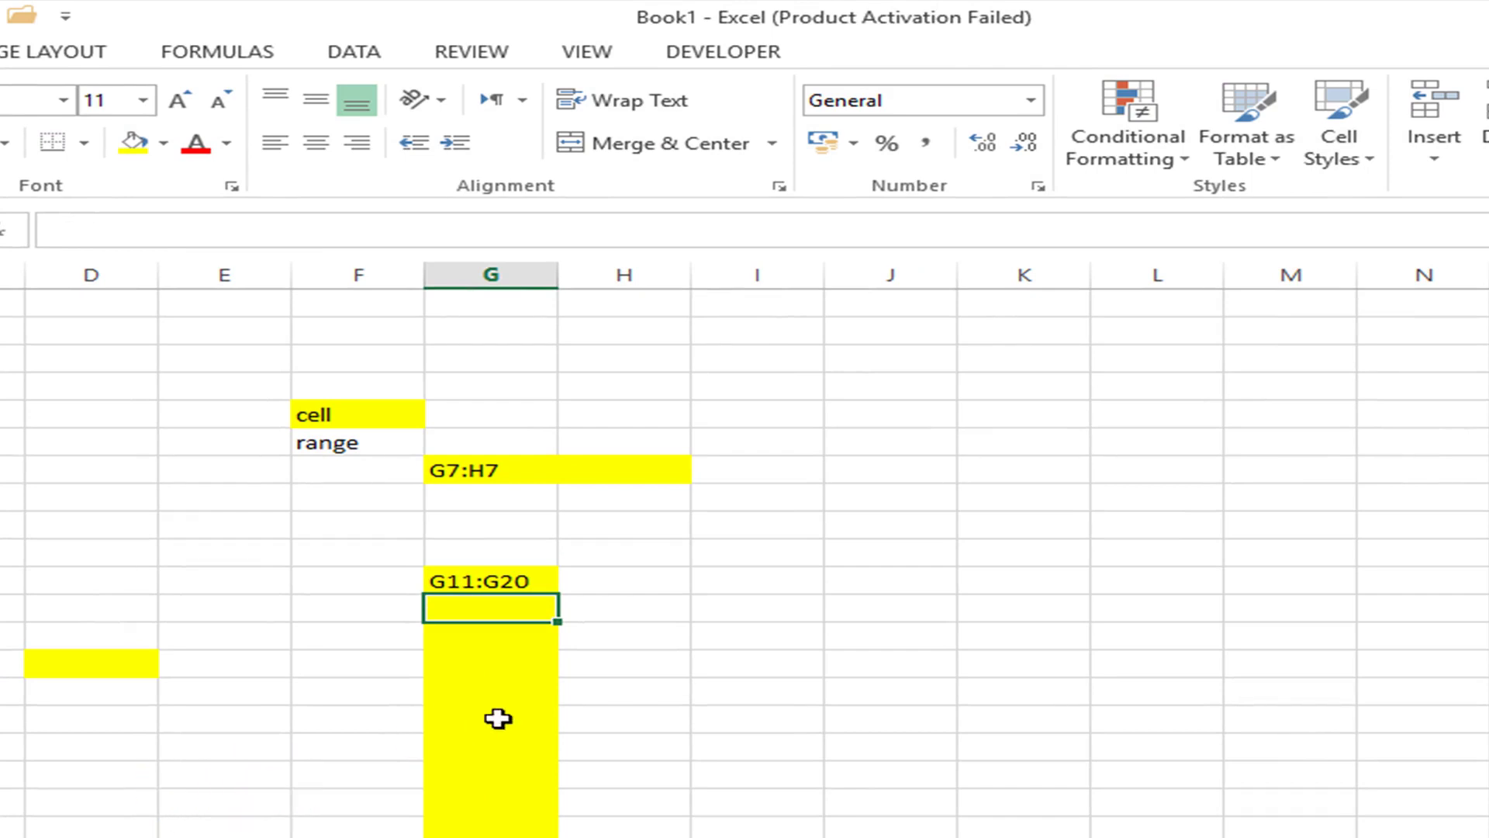
Step: Fill the block I11:M14 with yellow and enter its address as i11:m14 in J12
{"action": "left_click_drag", "start_coordinate": [724, 577], "coordinate": [1287, 671]}
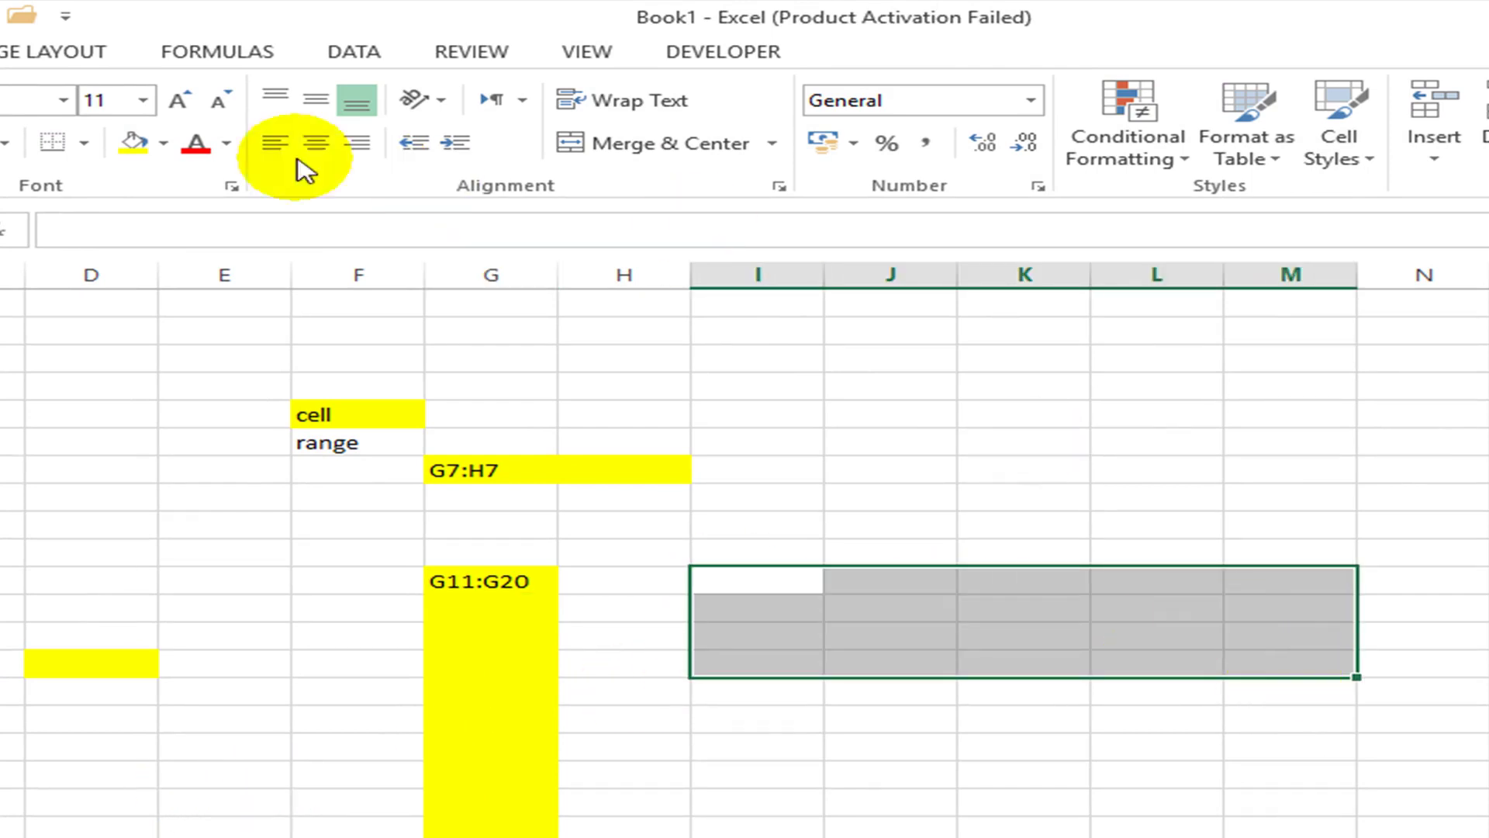
{"action": "left_click", "coordinate": [130, 142]}
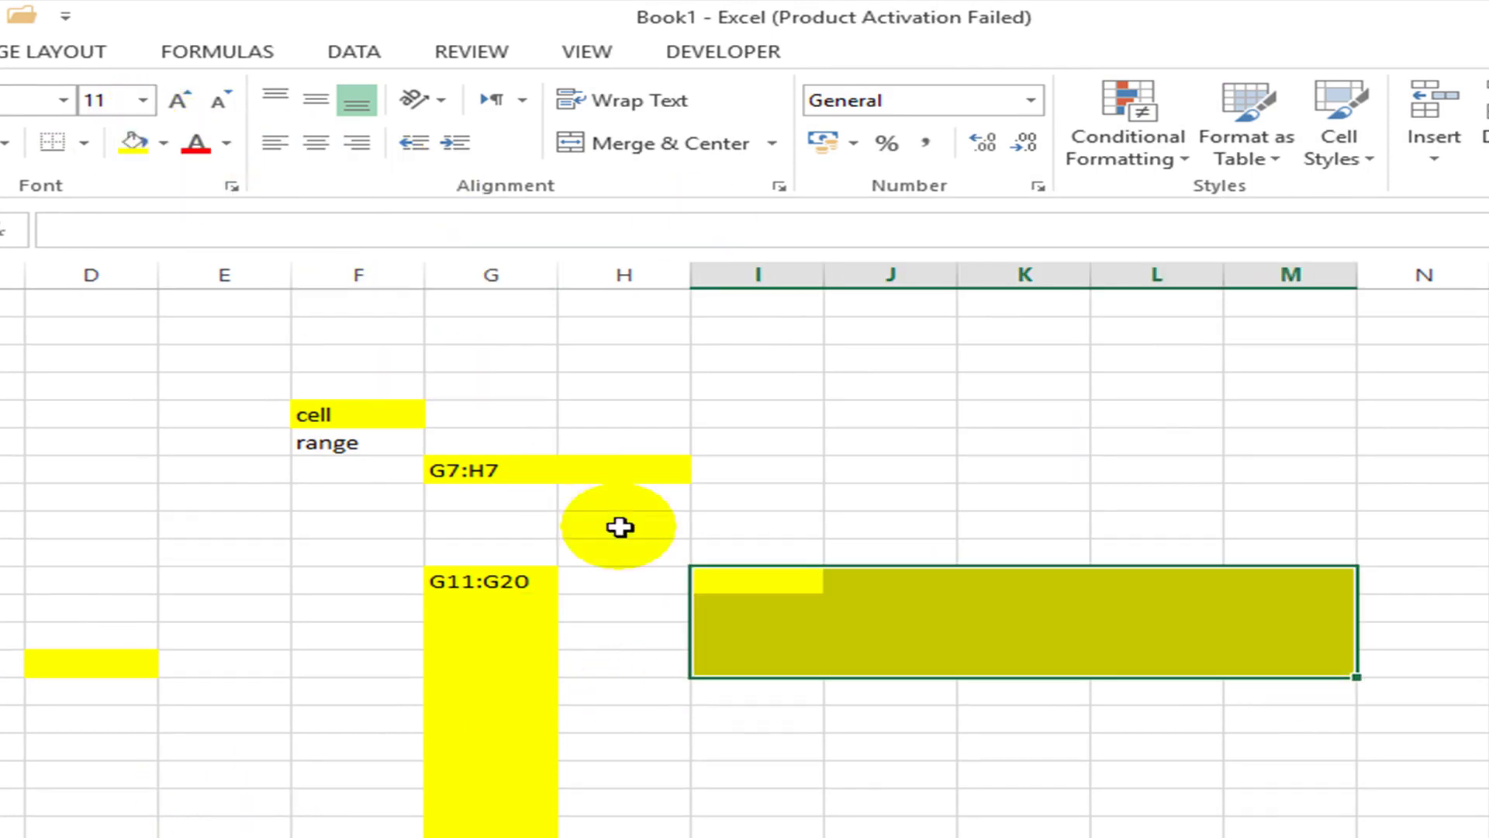
{"action": "left_click", "coordinate": [740, 578]}
{"action": "left_click", "coordinate": [1303, 672]}
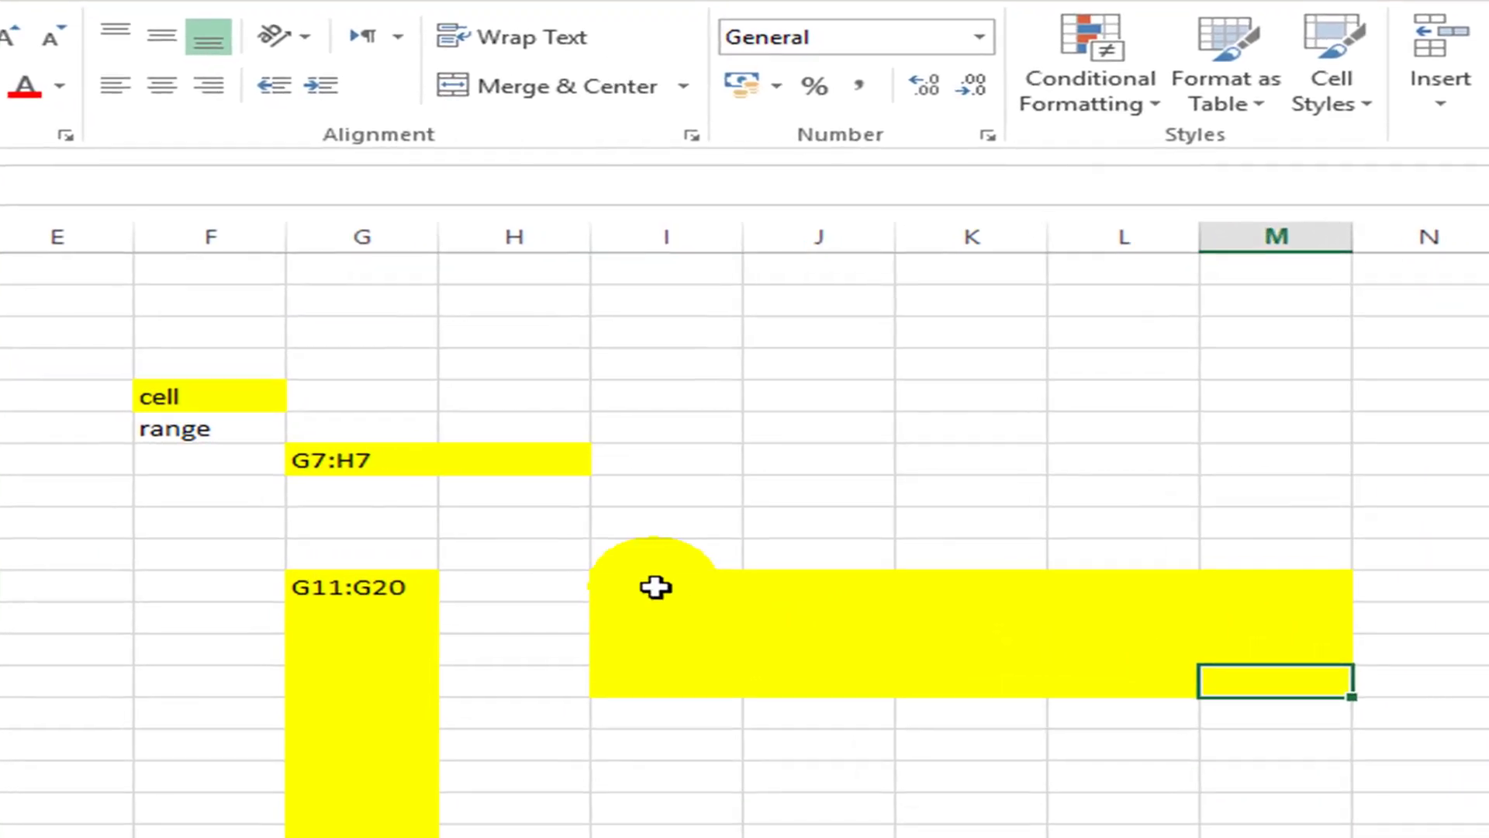
{"action": "left_click", "coordinate": [700, 583]}
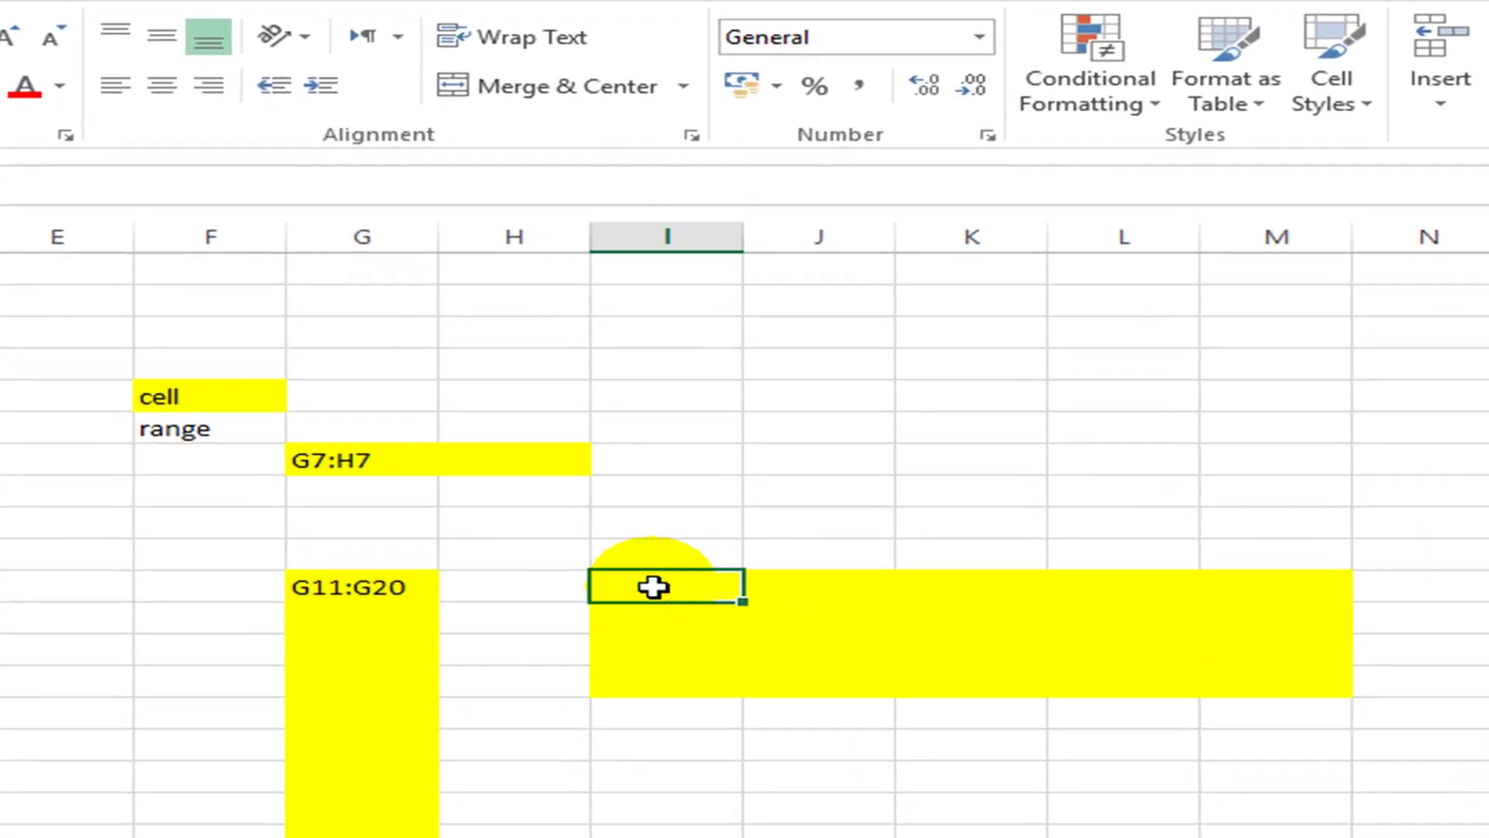
{"action": "left_click", "coordinate": [824, 622]}
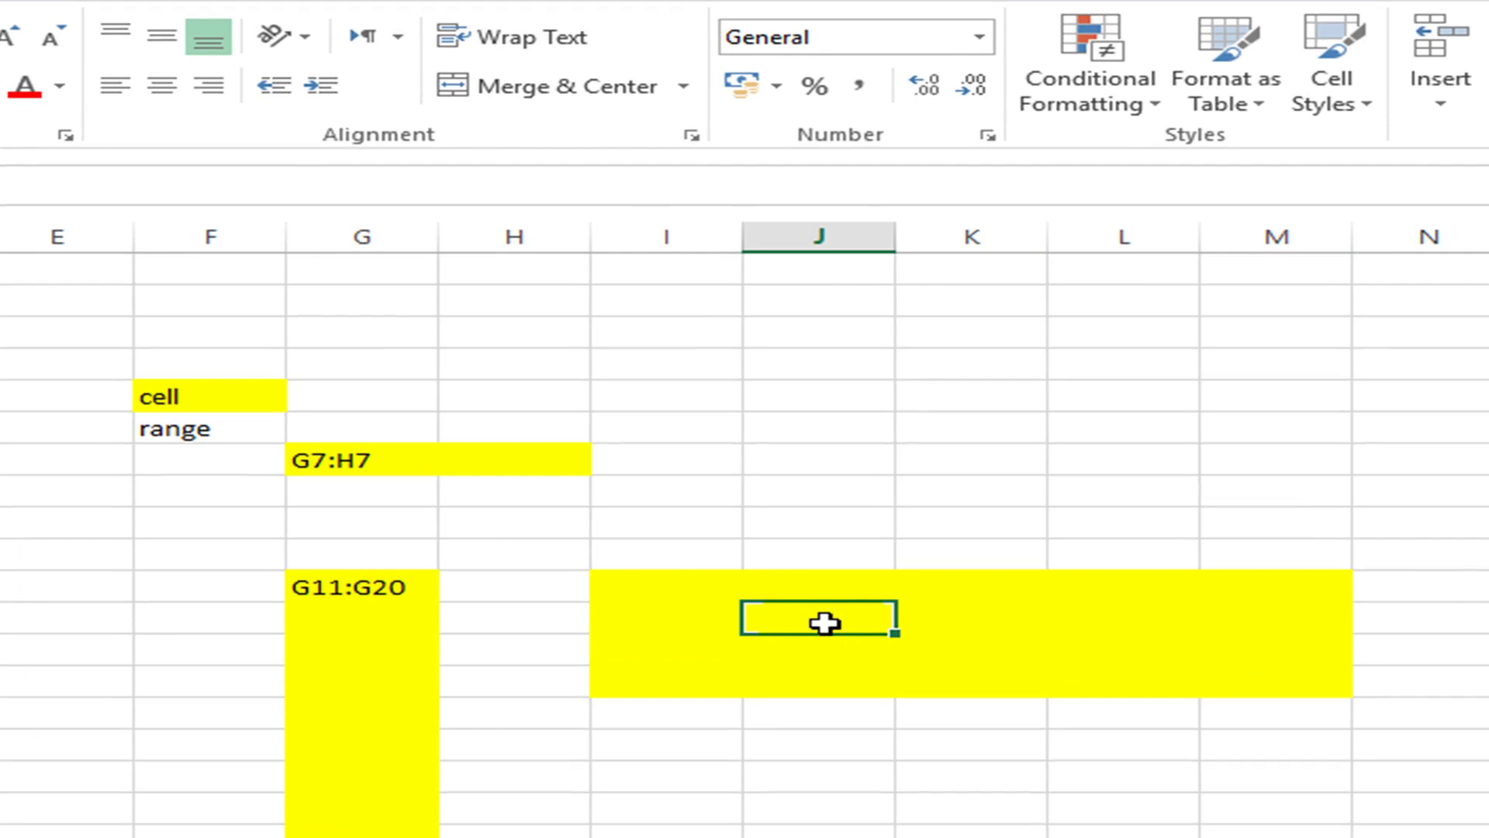
{"action": "type", "text": "i11:m14"}
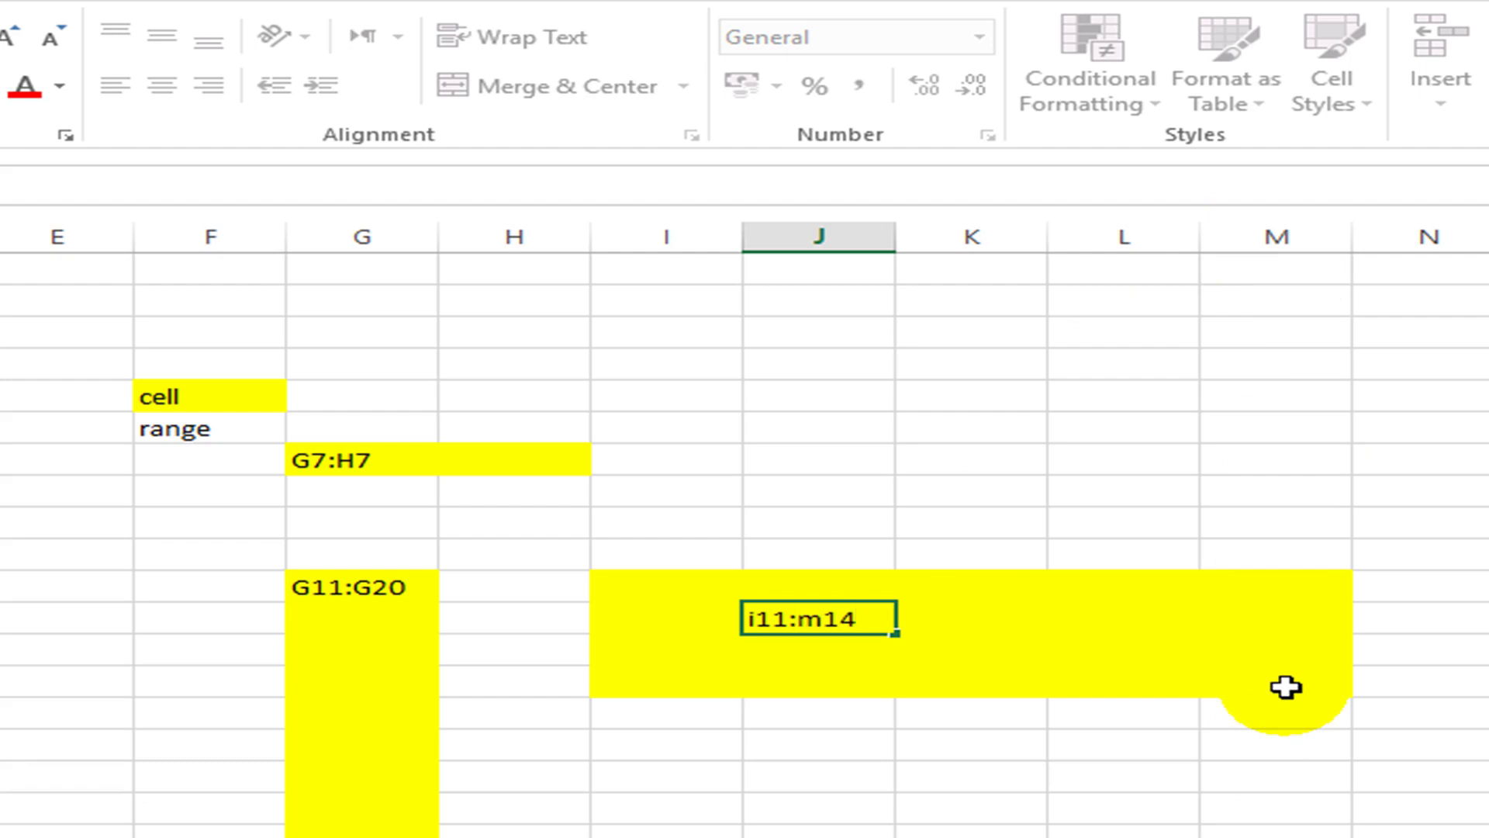
{"action": "key", "text": "Return"}
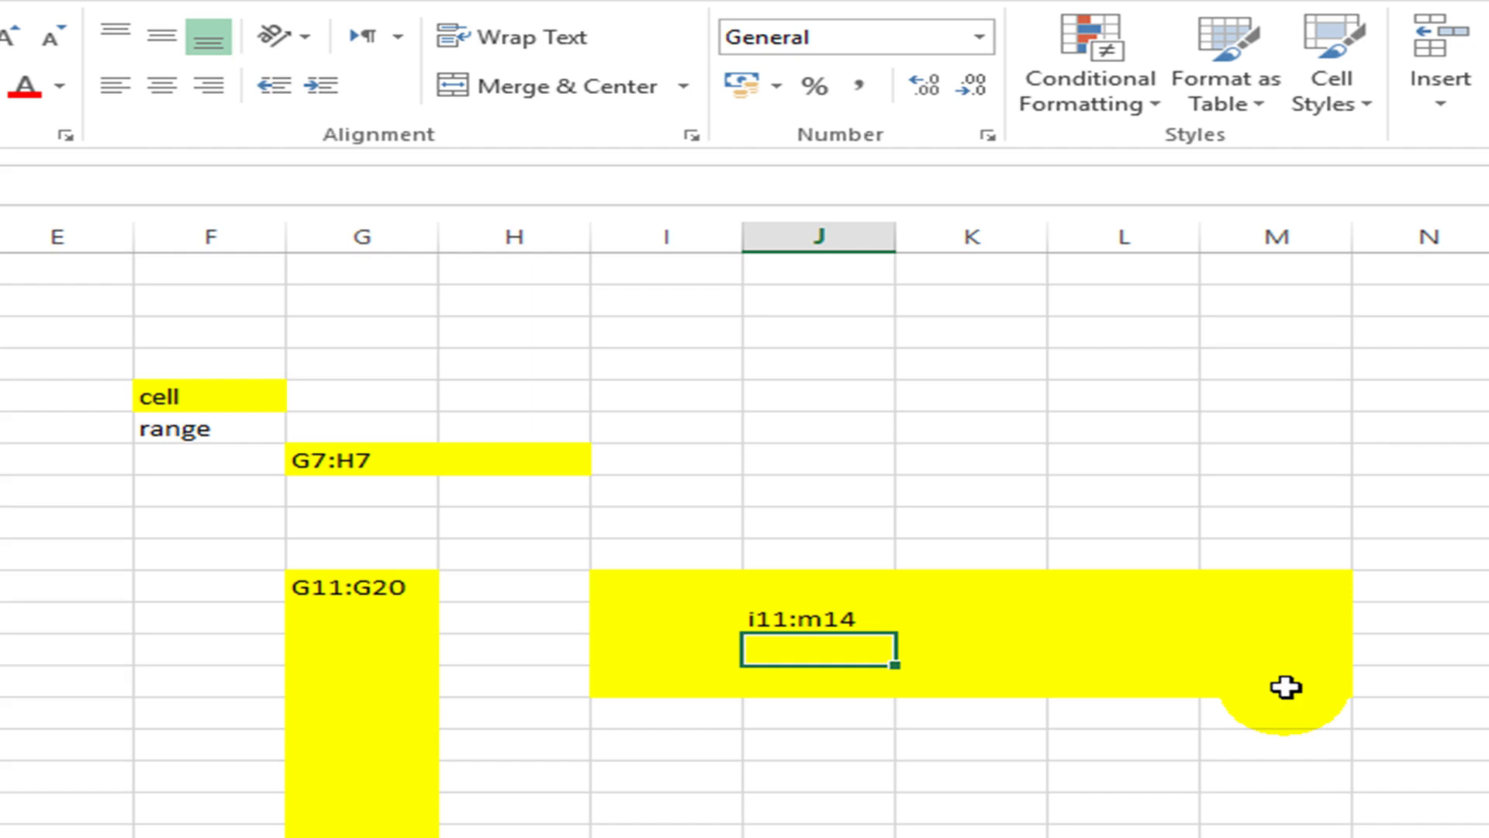
{"action": "left_click", "coordinate": [824, 622]}
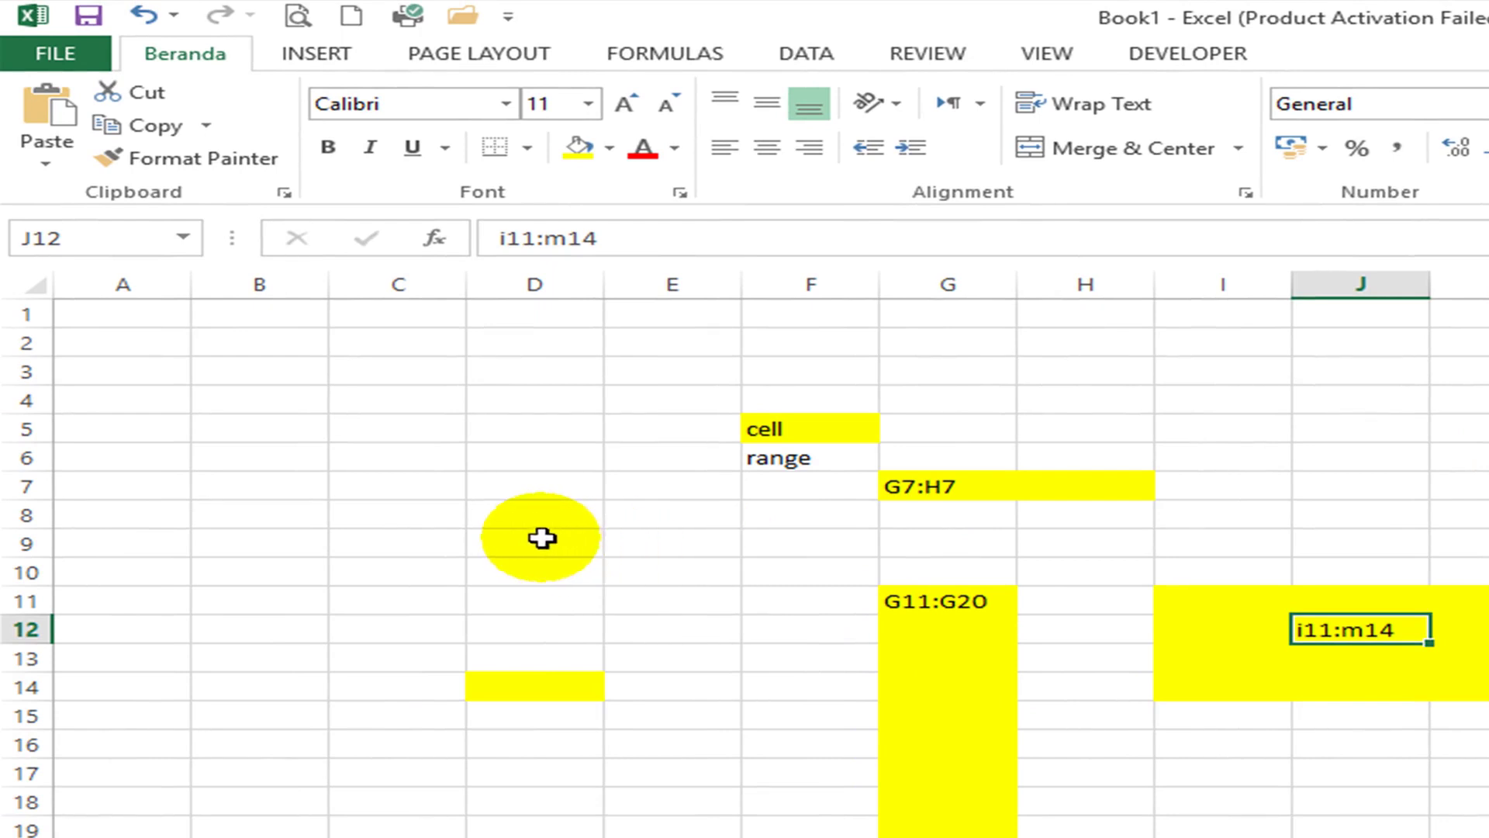
Step: Enter the heading nilai in D8 and the values 90, 76, 89, 54, 35 and 87 below it in D9:D14
{"action": "left_click", "coordinate": [505, 512]}
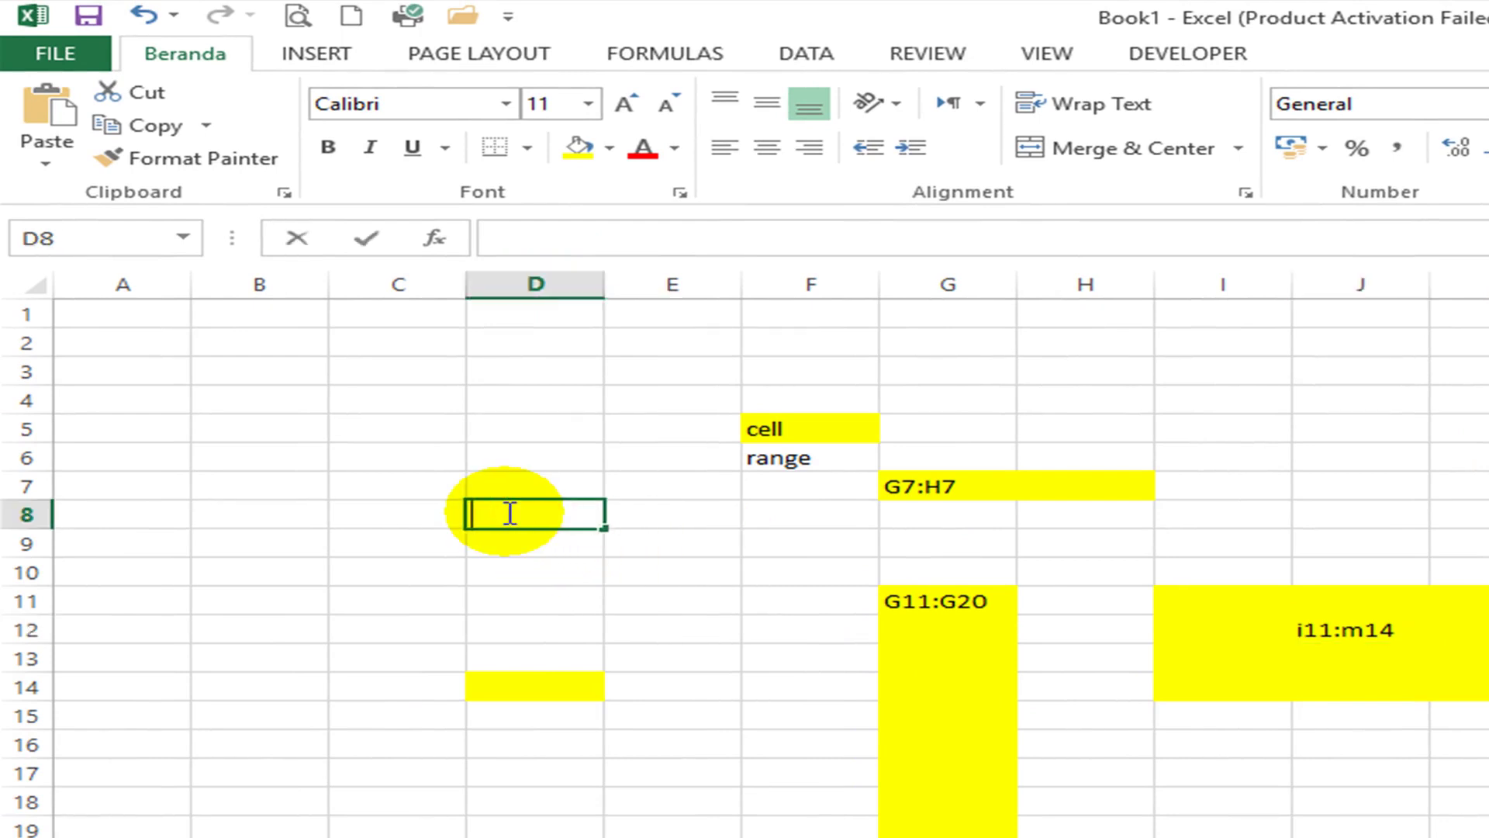
{"action": "type", "text": "nilai"}
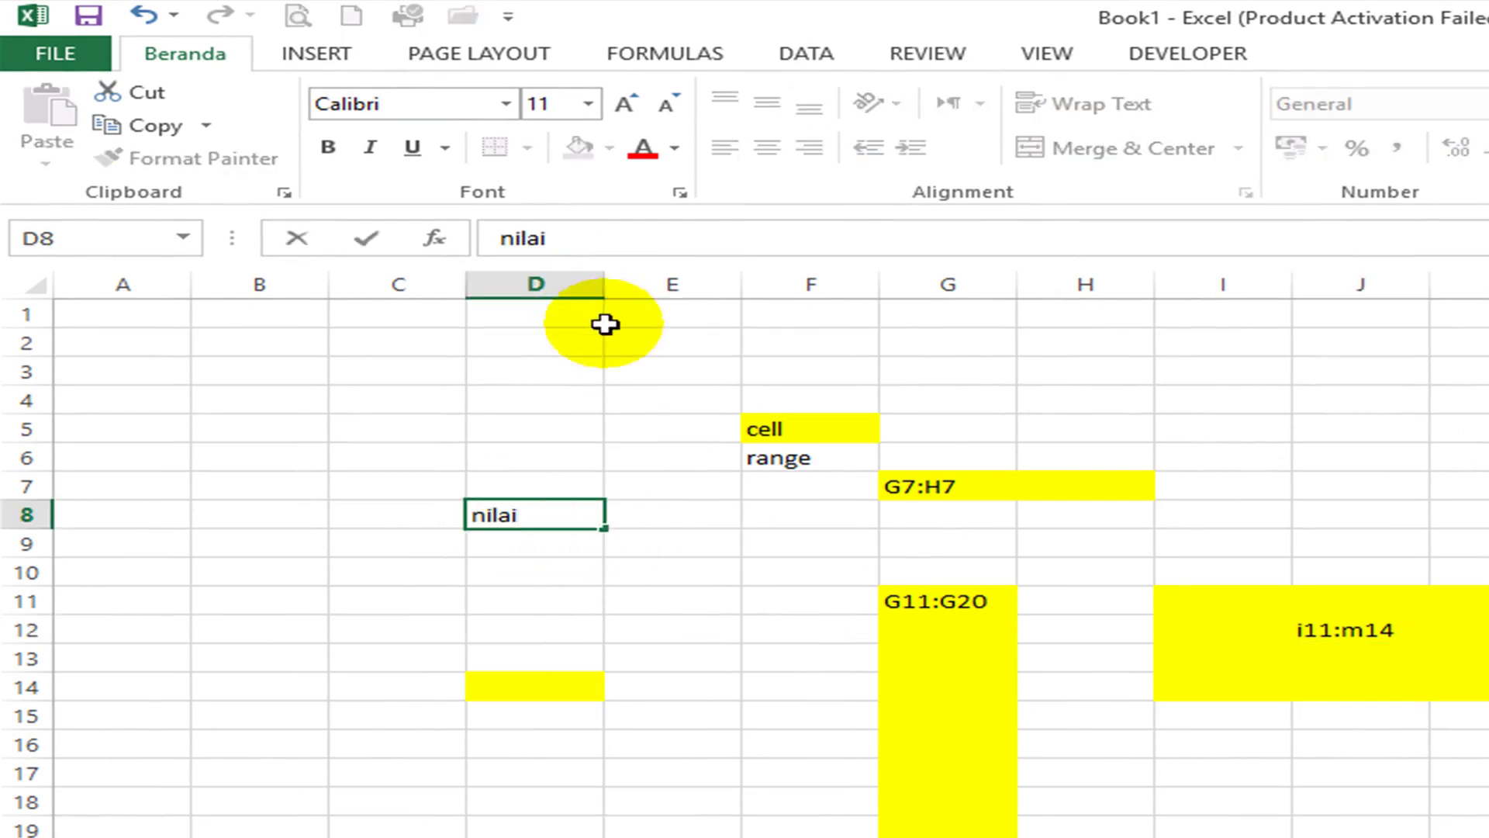
{"action": "left_click", "coordinate": [548, 549]}
{"action": "type", "text": "9"}
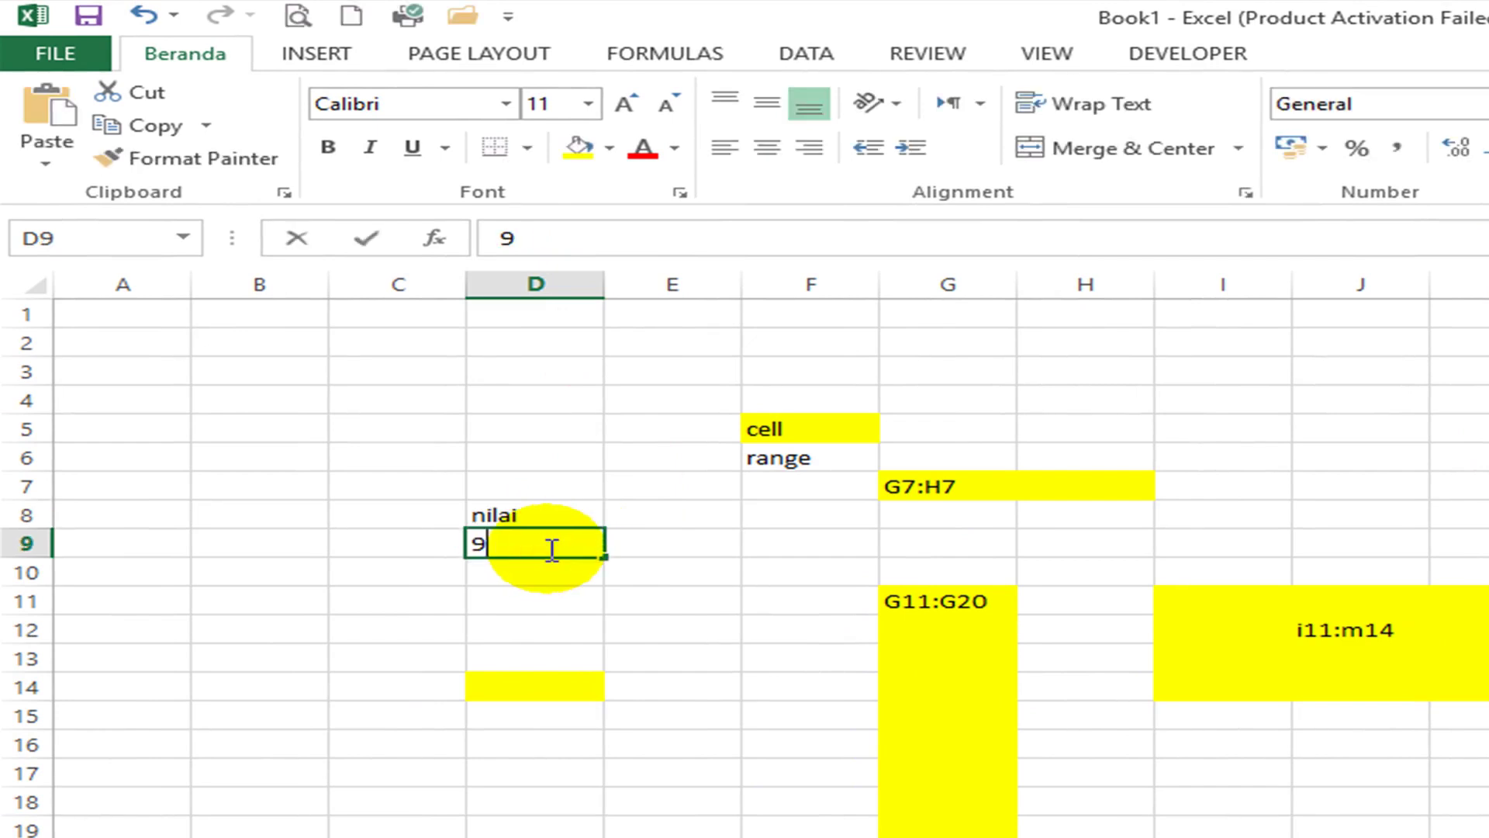
{"action": "type", "text": "0"}
{"action": "key", "text": "Return"}
{"action": "type", "text": "76"}
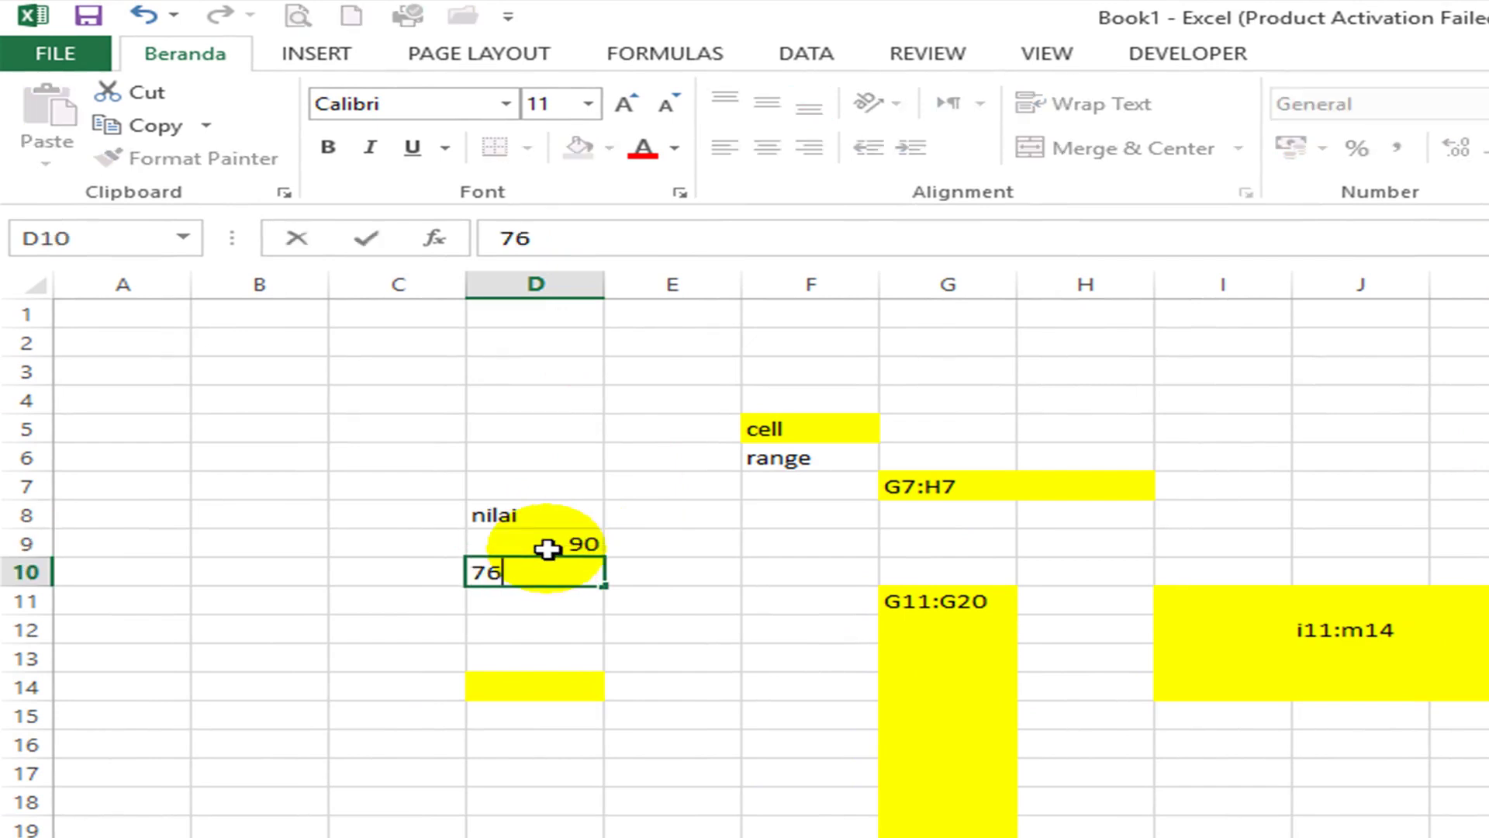
{"action": "key", "text": "Return"}
{"action": "type", "text": "89"}
{"action": "key", "text": "Return"}
{"action": "type", "text": "54"}
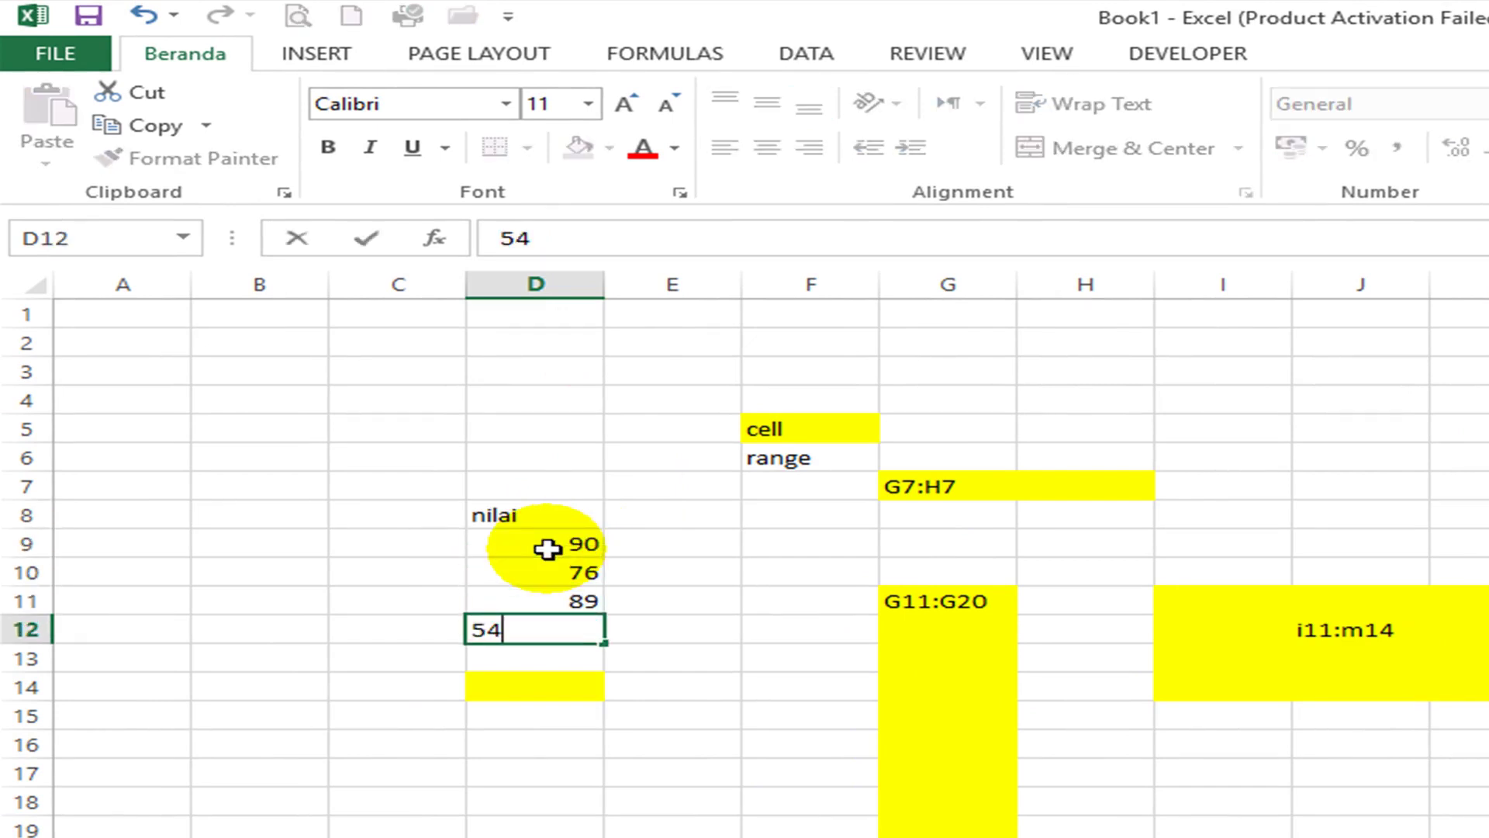
{"action": "key", "text": "Return"}
{"action": "type", "text": "35"}
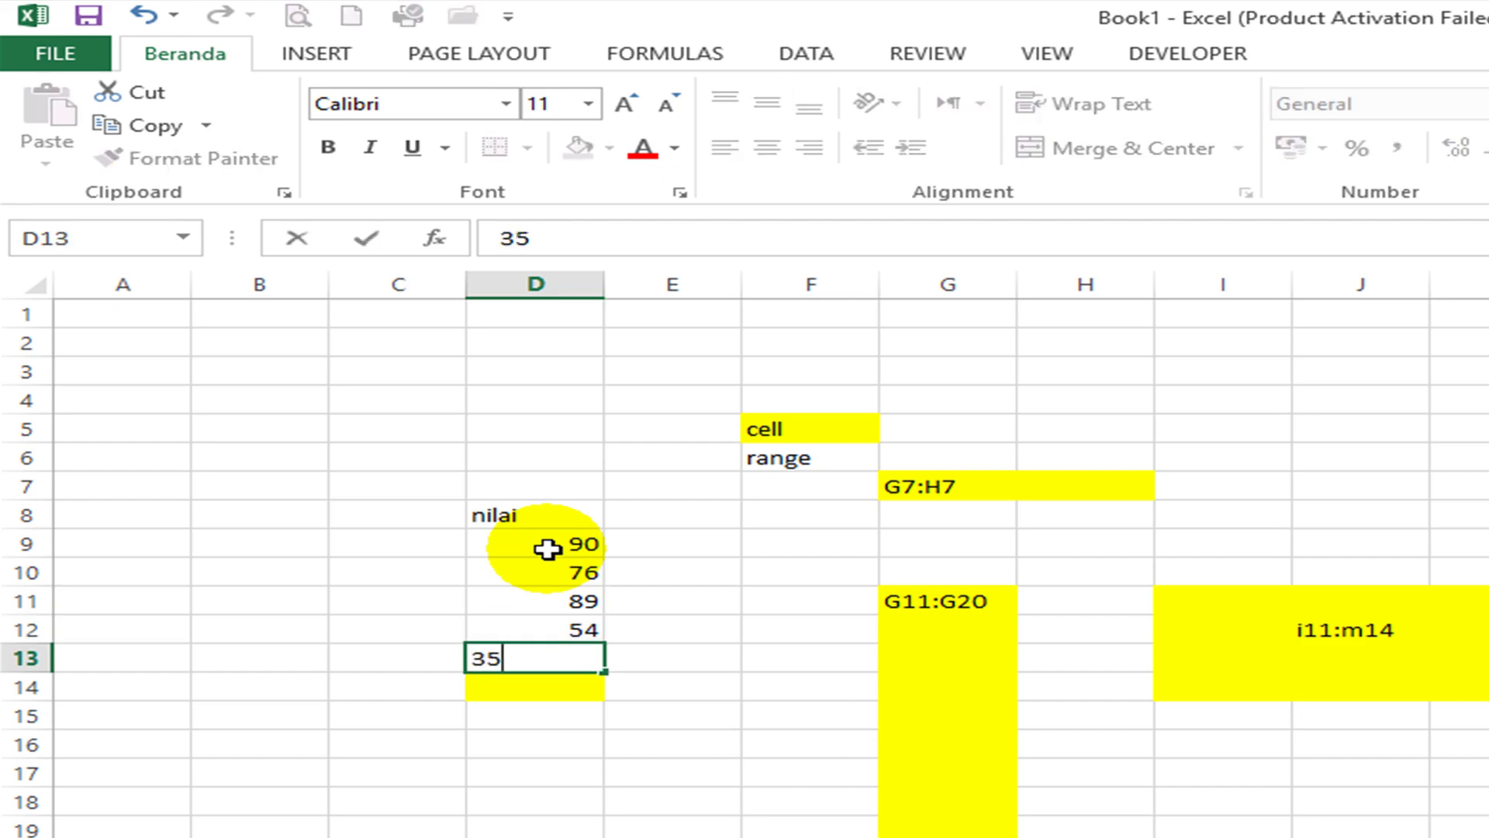
{"action": "key", "text": "Return"}
{"action": "type", "text": "87"}
{"action": "key", "text": "Return"}
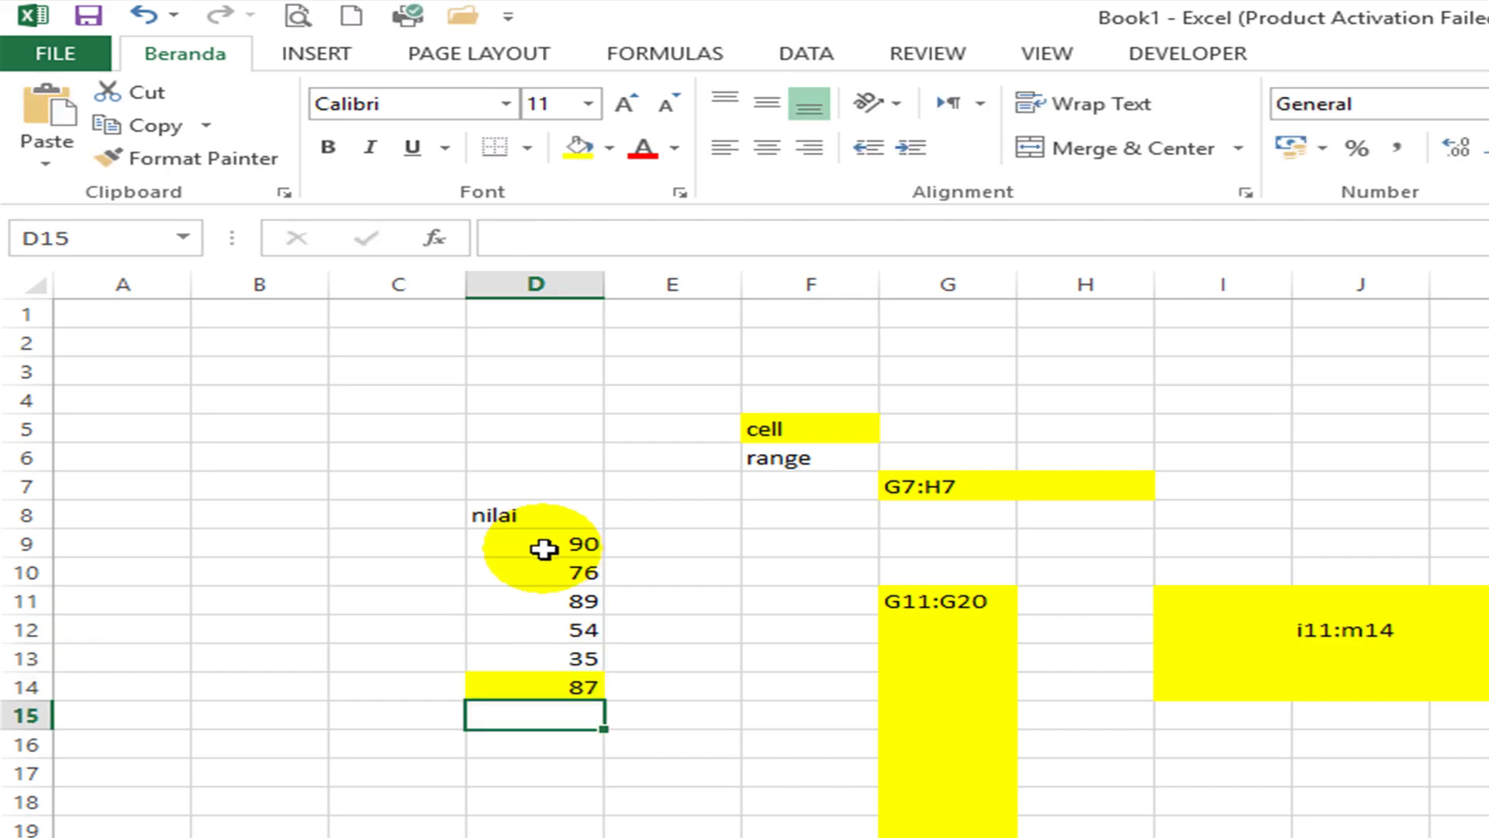
Step: Total the nilai values in D15 with the formula =SUM(D9:D14) and review the formula
{"action": "left_click_drag", "start_coordinate": [539, 543], "coordinate": [543, 694]}
{"action": "left_click", "coordinate": [527, 720]}
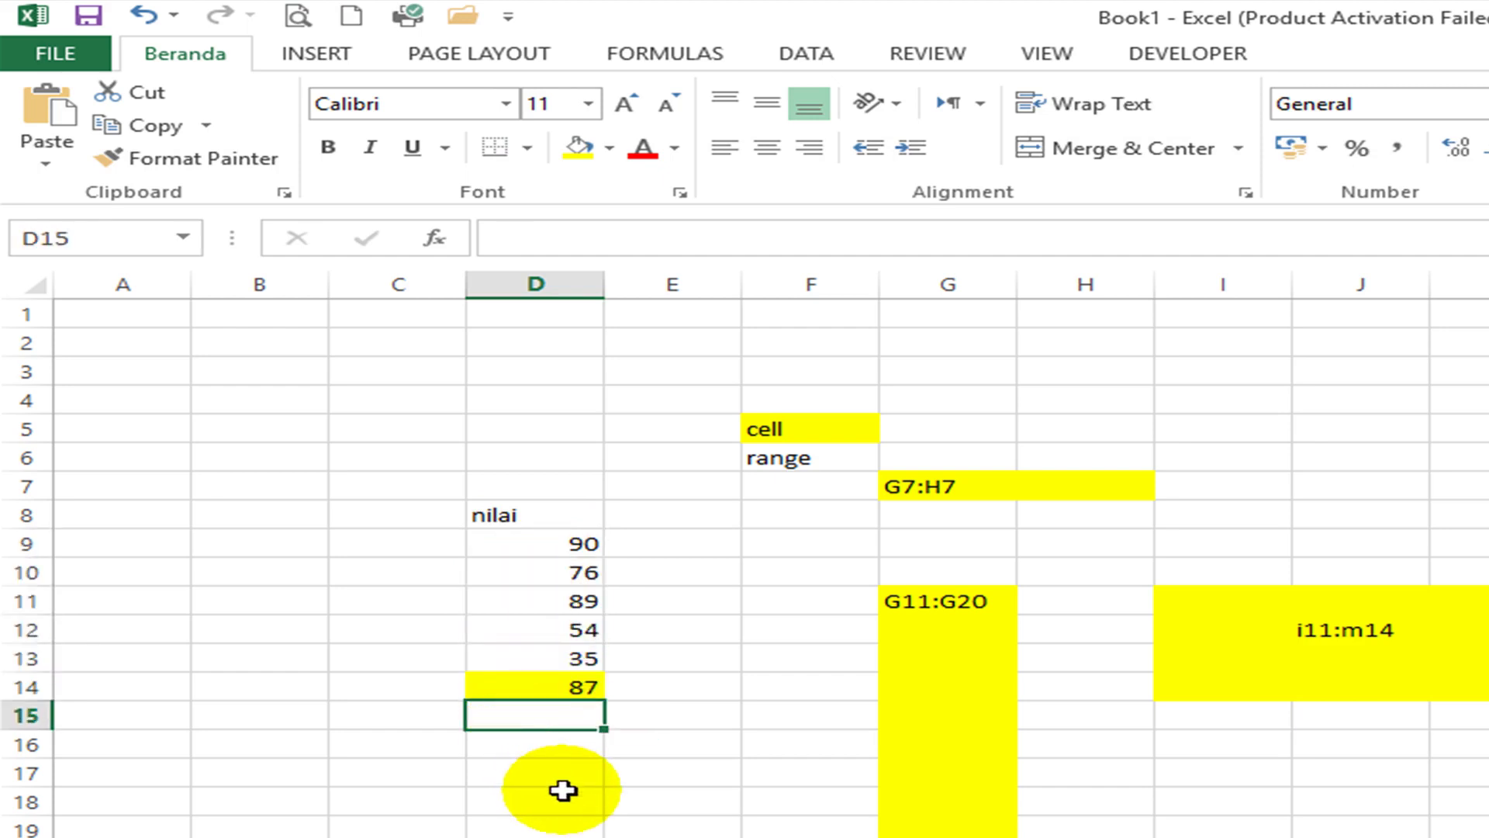
{"action": "type", "text": "=sum("}
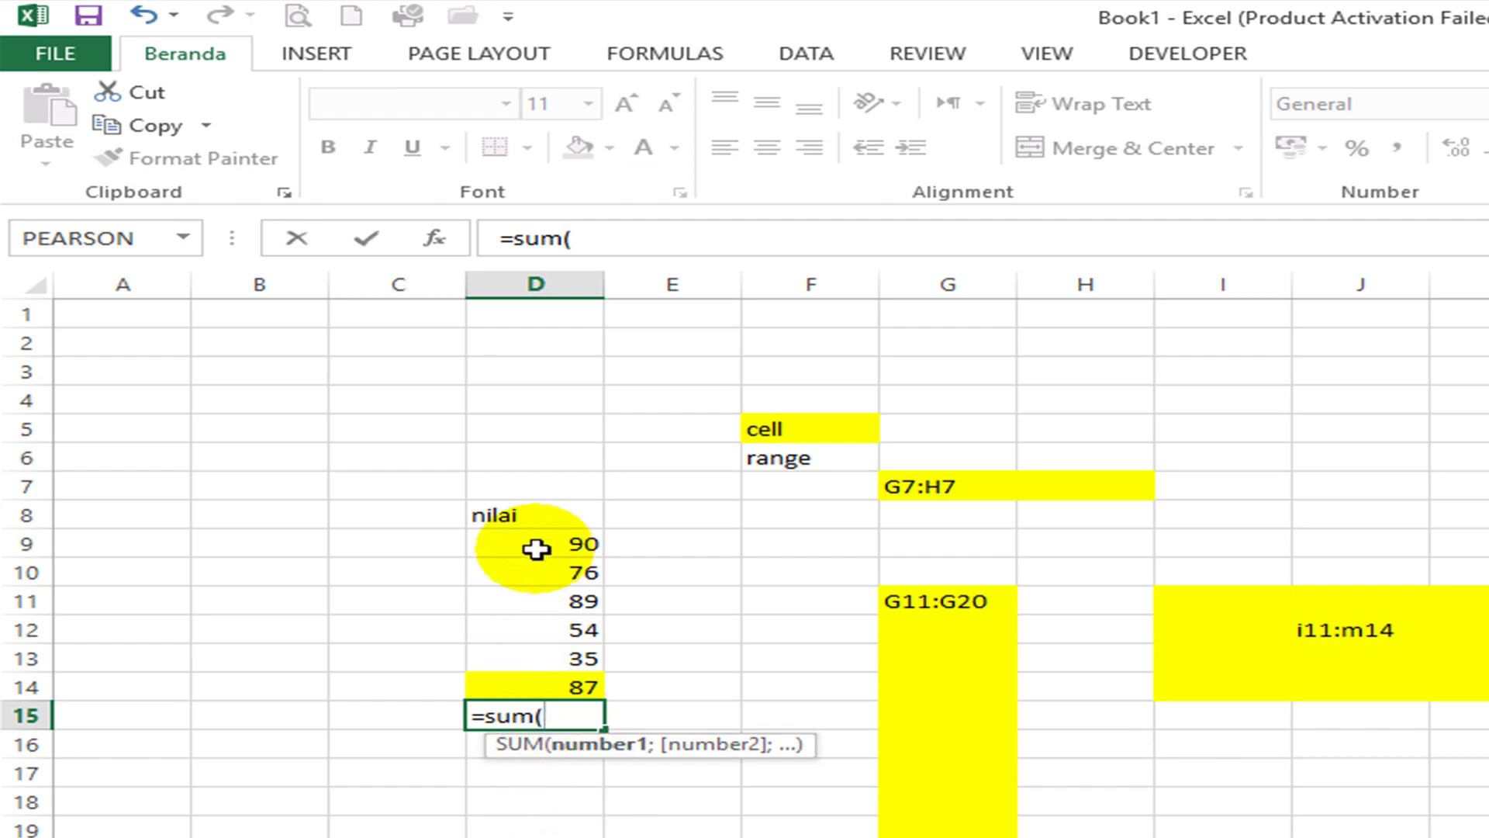
{"action": "left_click_drag", "start_coordinate": [538, 549], "coordinate": [559, 684]}
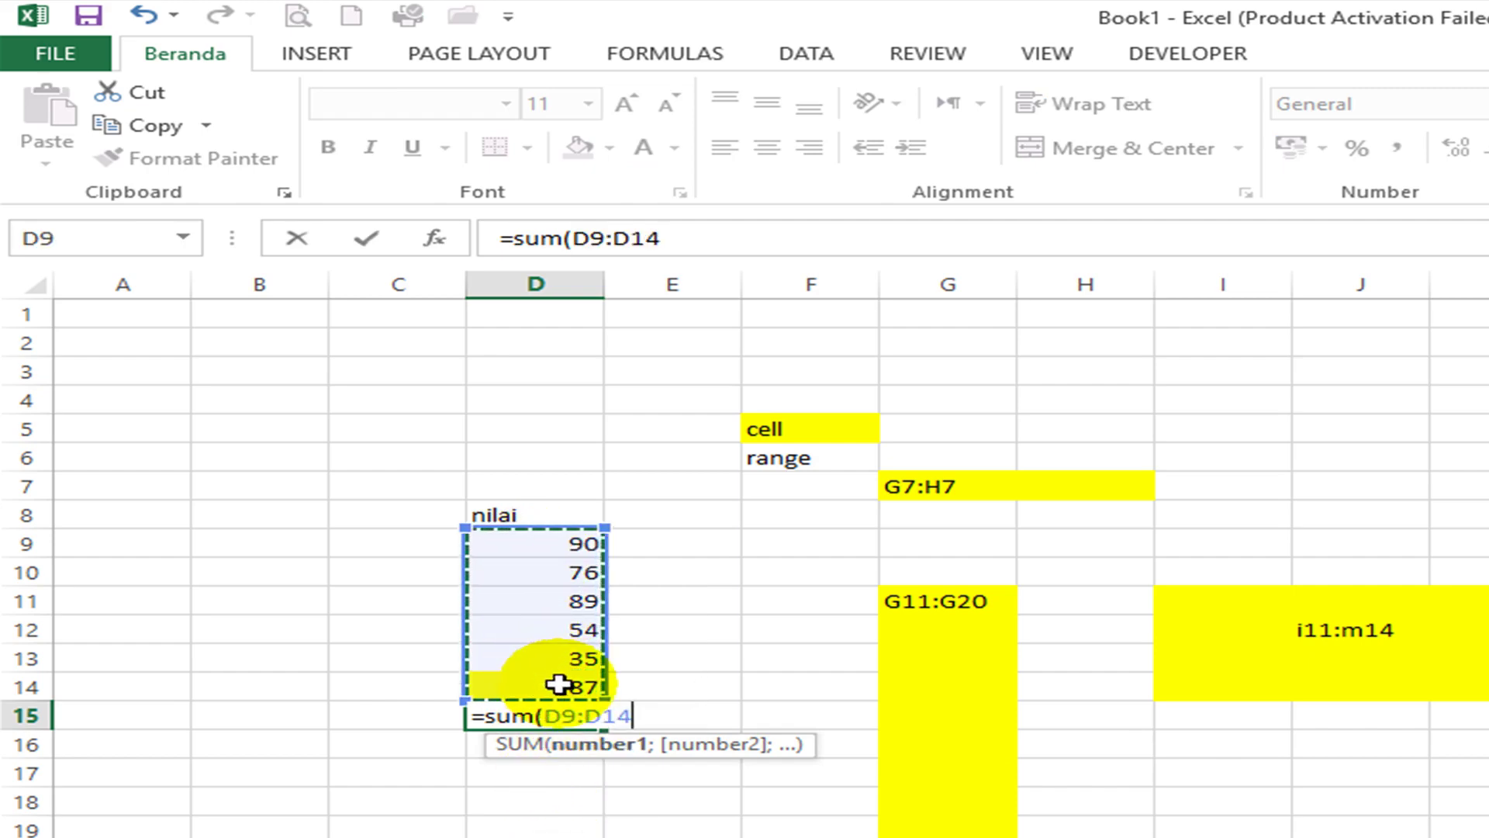
{"action": "type", "text": ")"}
{"action": "key", "text": "Return"}
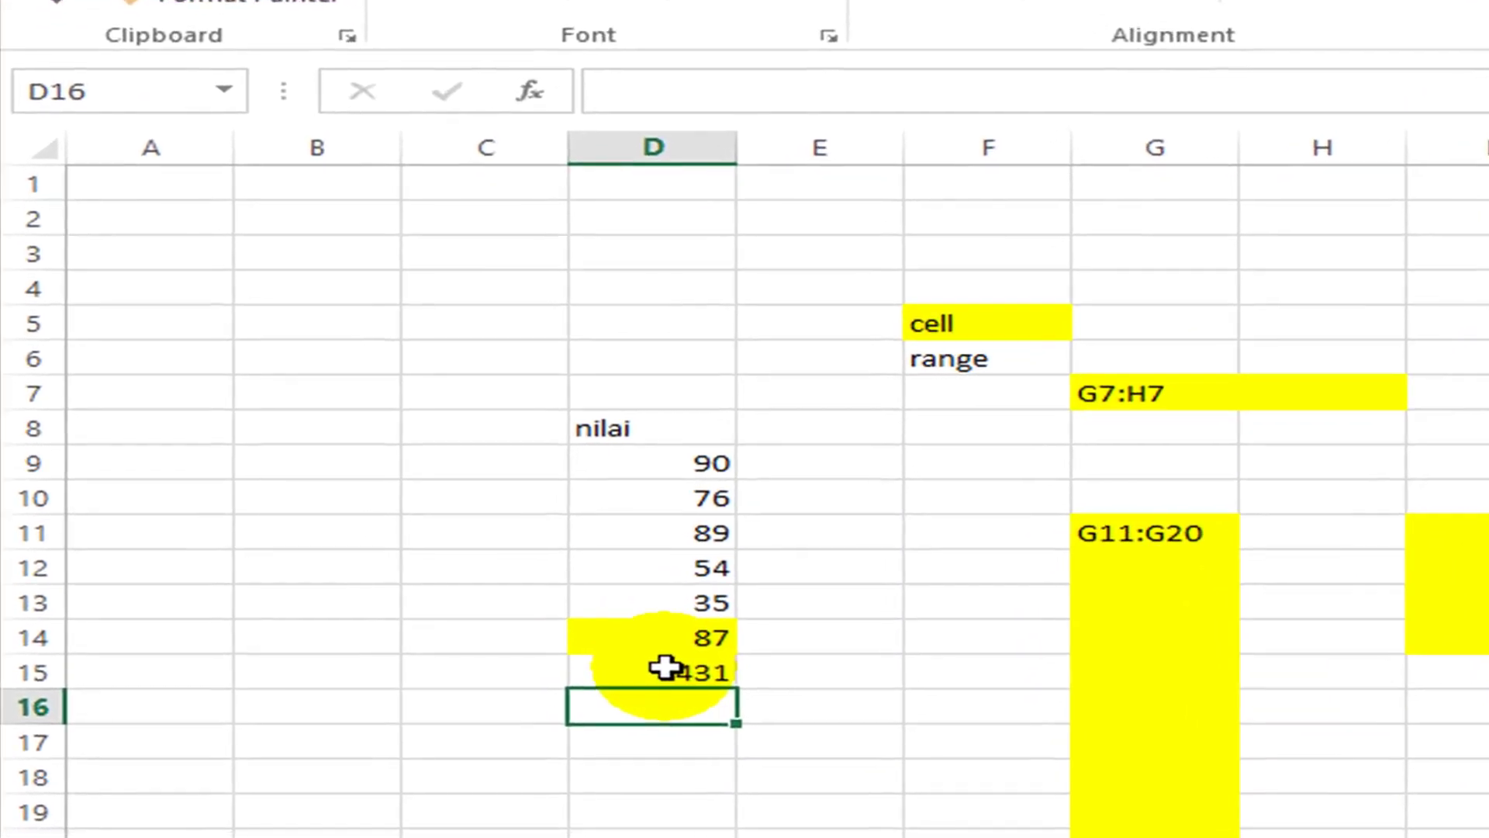
{"action": "left_click", "coordinate": [558, 711]}
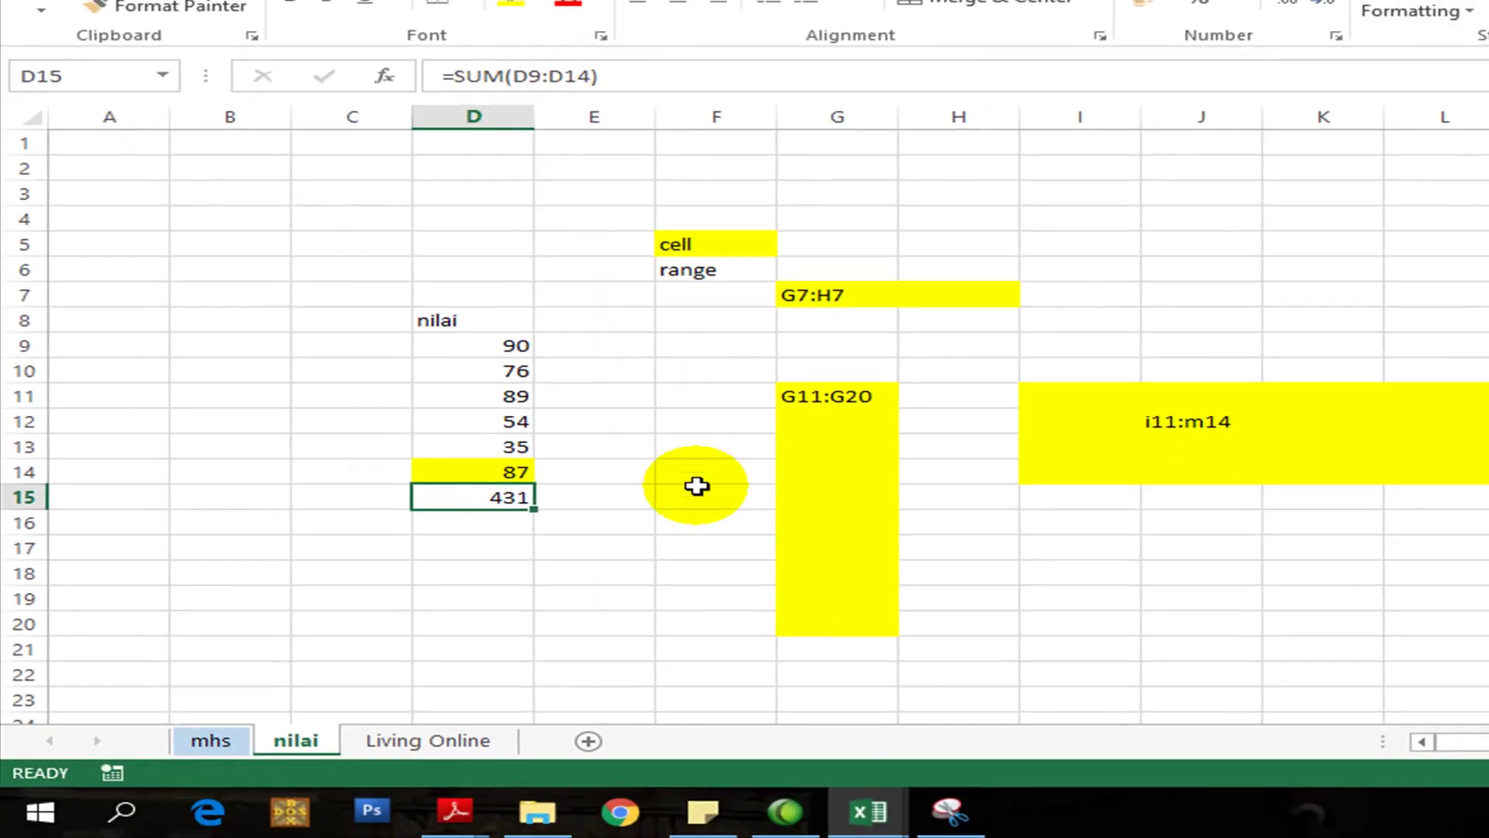
{"action": "left_click", "coordinate": [953, 671]}
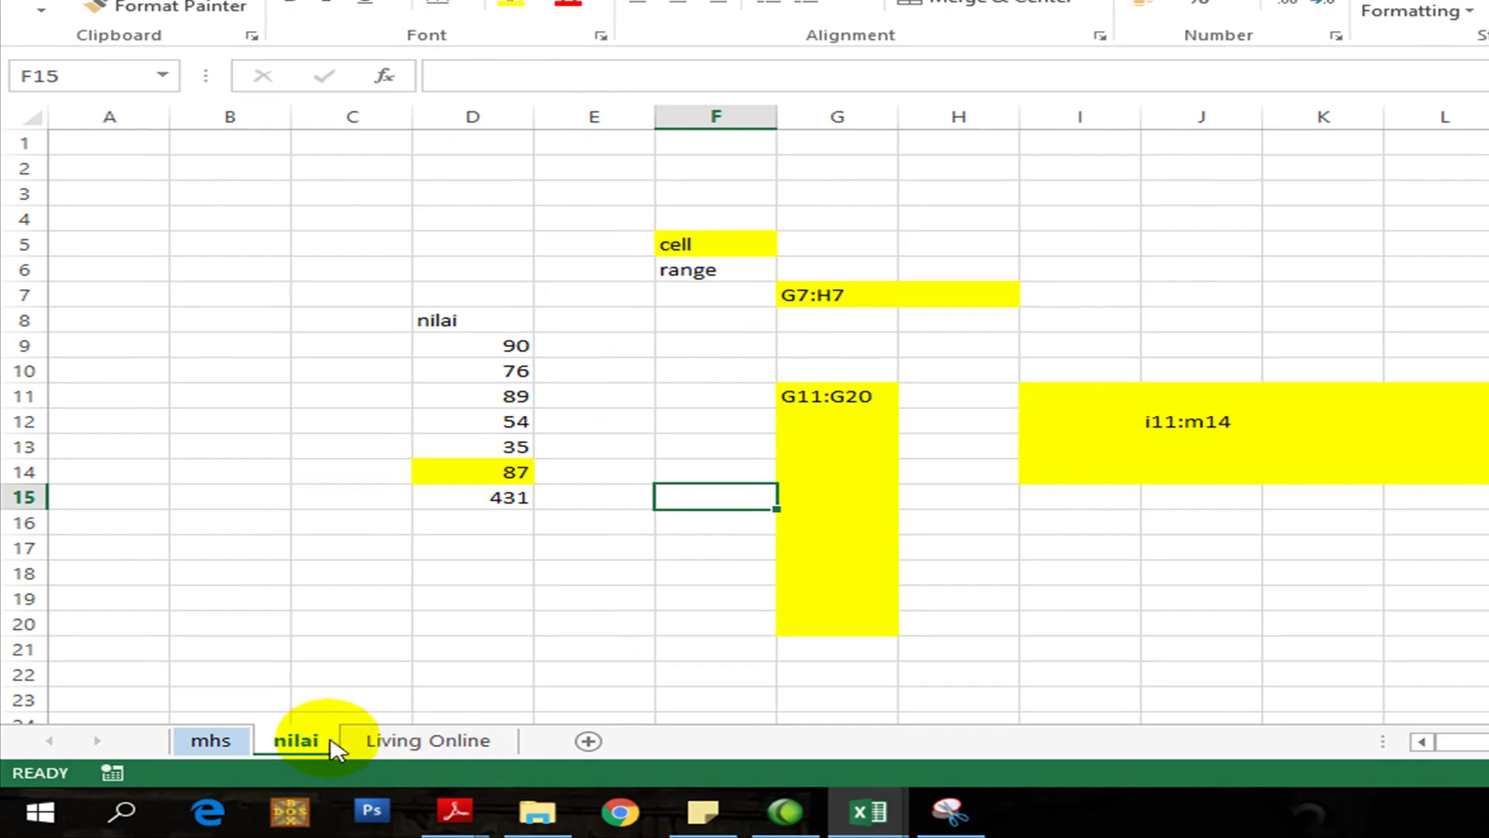
Step: Look through the mhs and nilai sheets, and enter the label nilai in A21 of the Living Online sheet
{"action": "left_click", "coordinate": [394, 744]}
{"action": "left_click", "coordinate": [203, 743]}
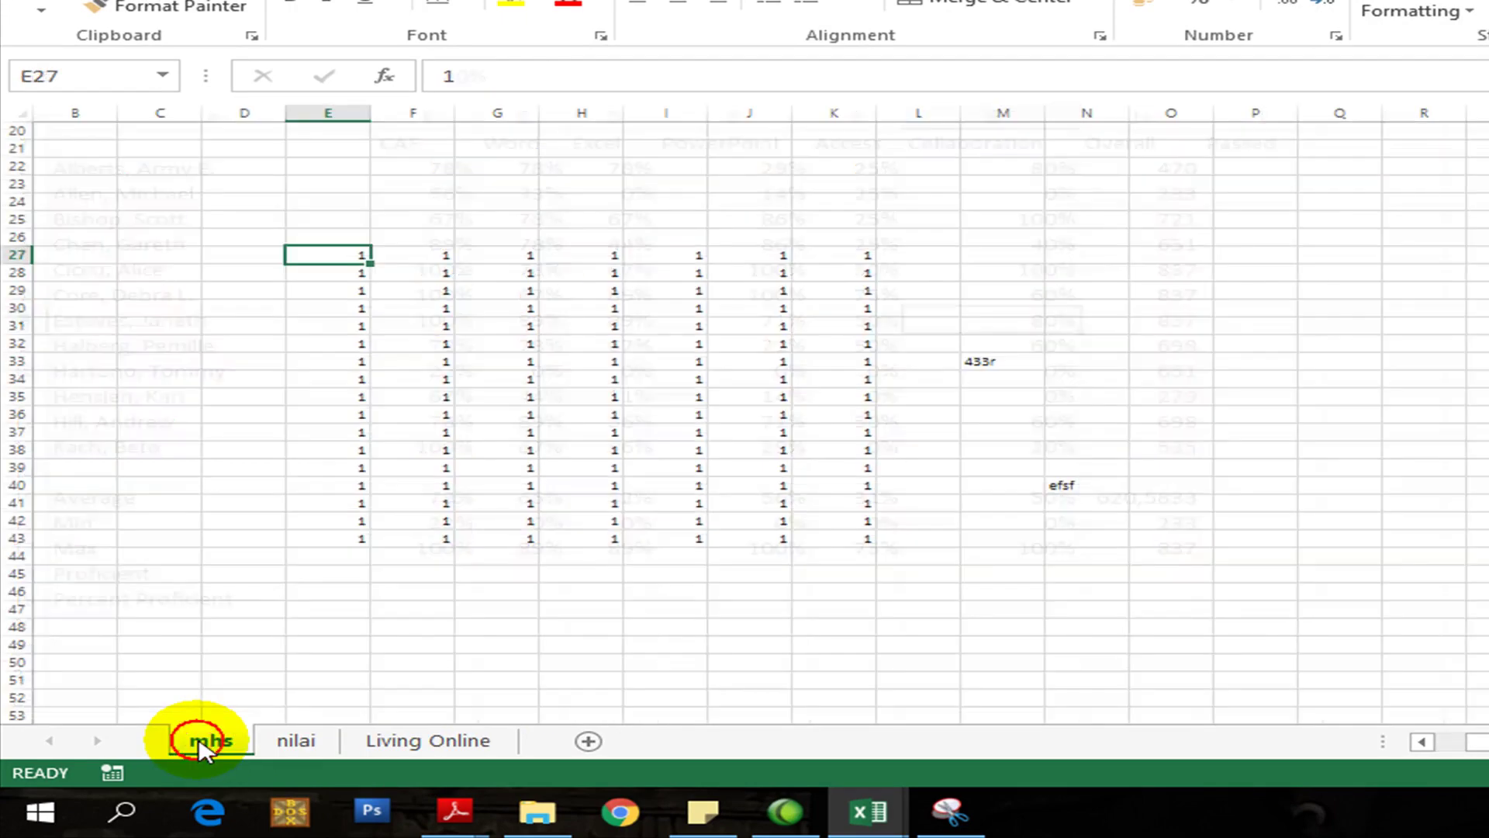
{"action": "left_click", "coordinate": [287, 745]}
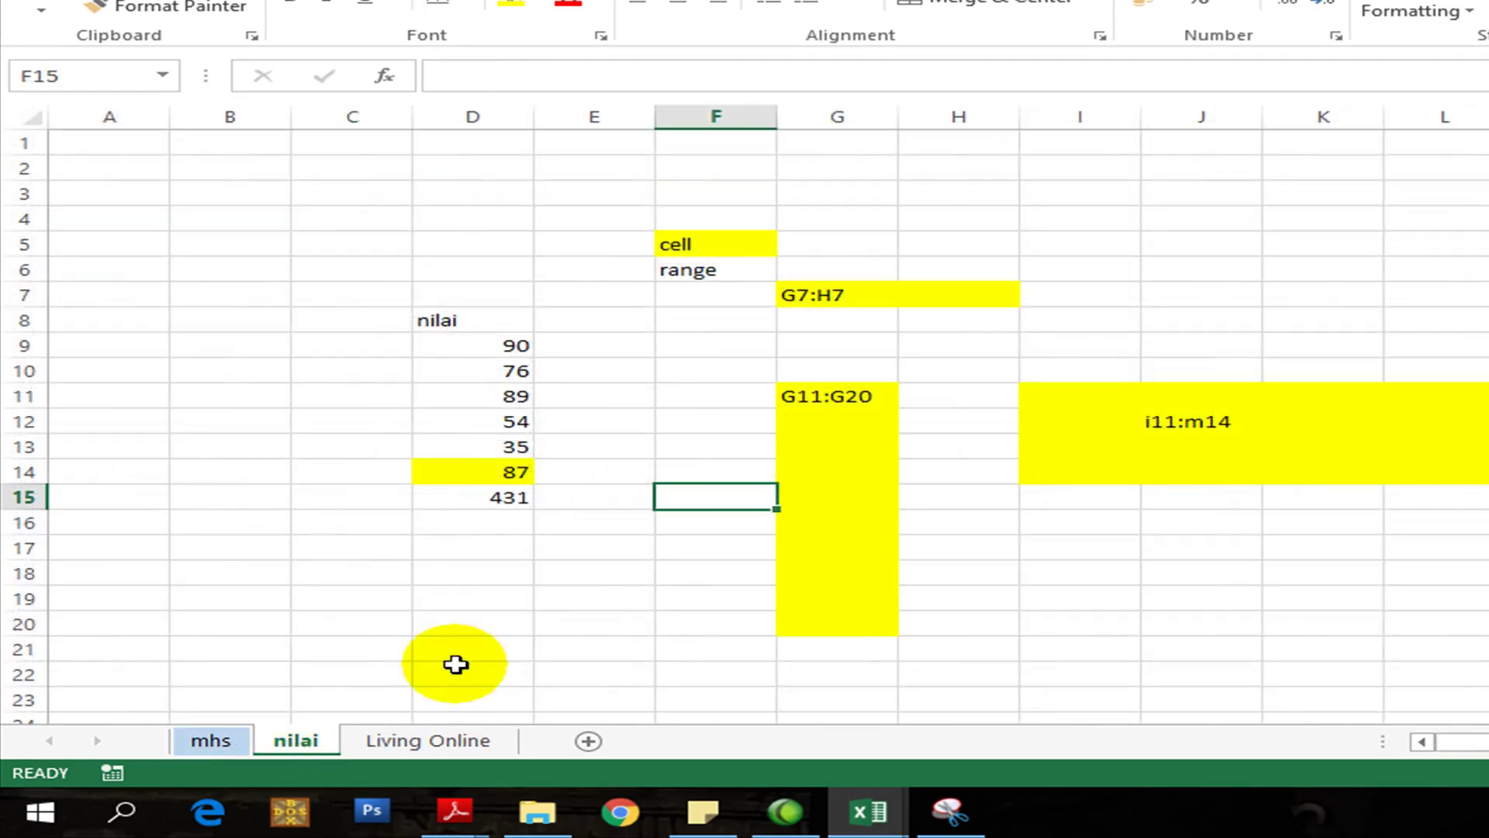
{"action": "left_click", "coordinate": [430, 741]}
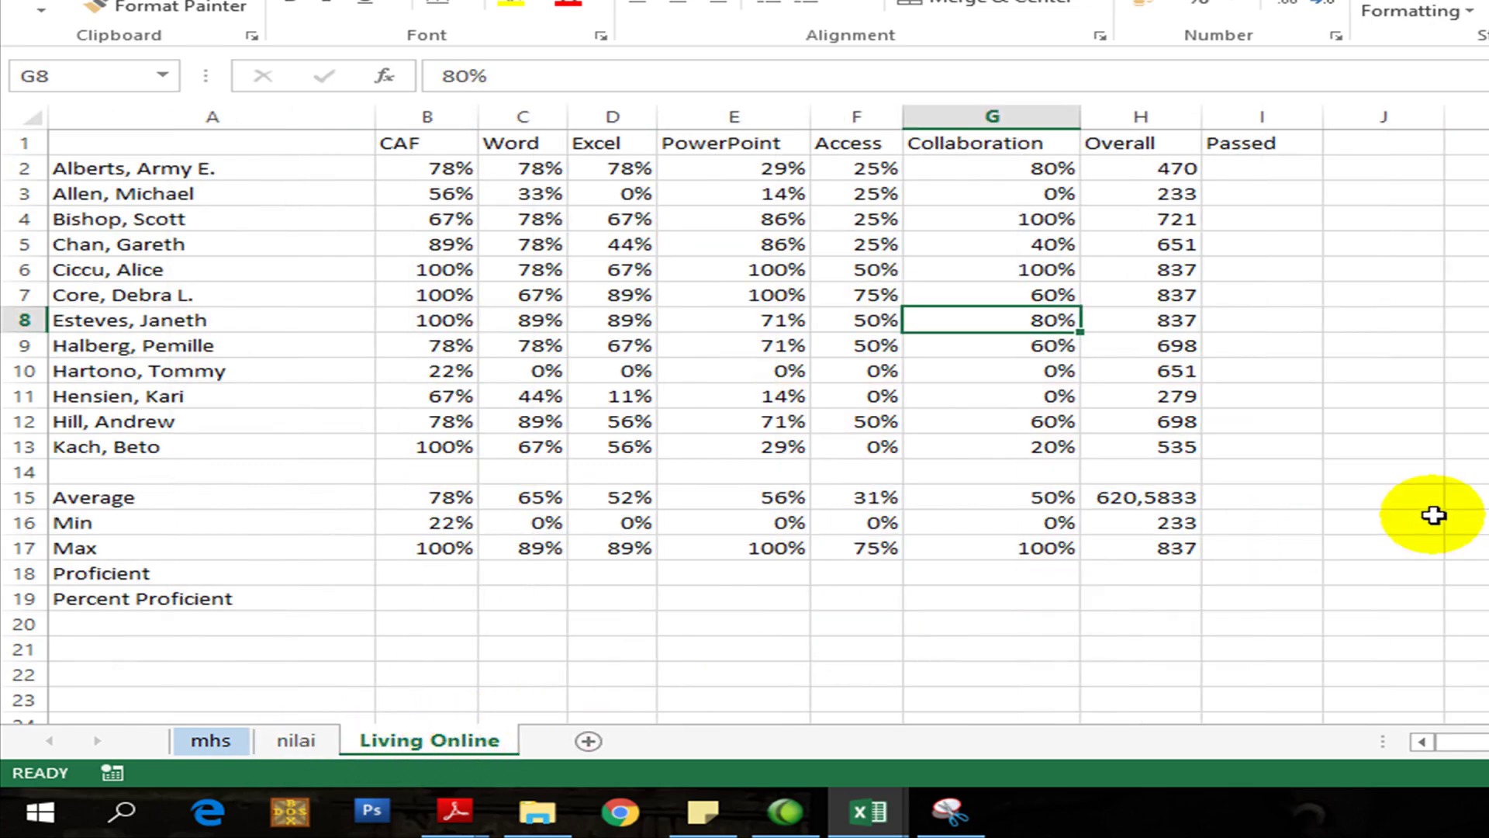
{"action": "left_click", "coordinate": [987, 669]}
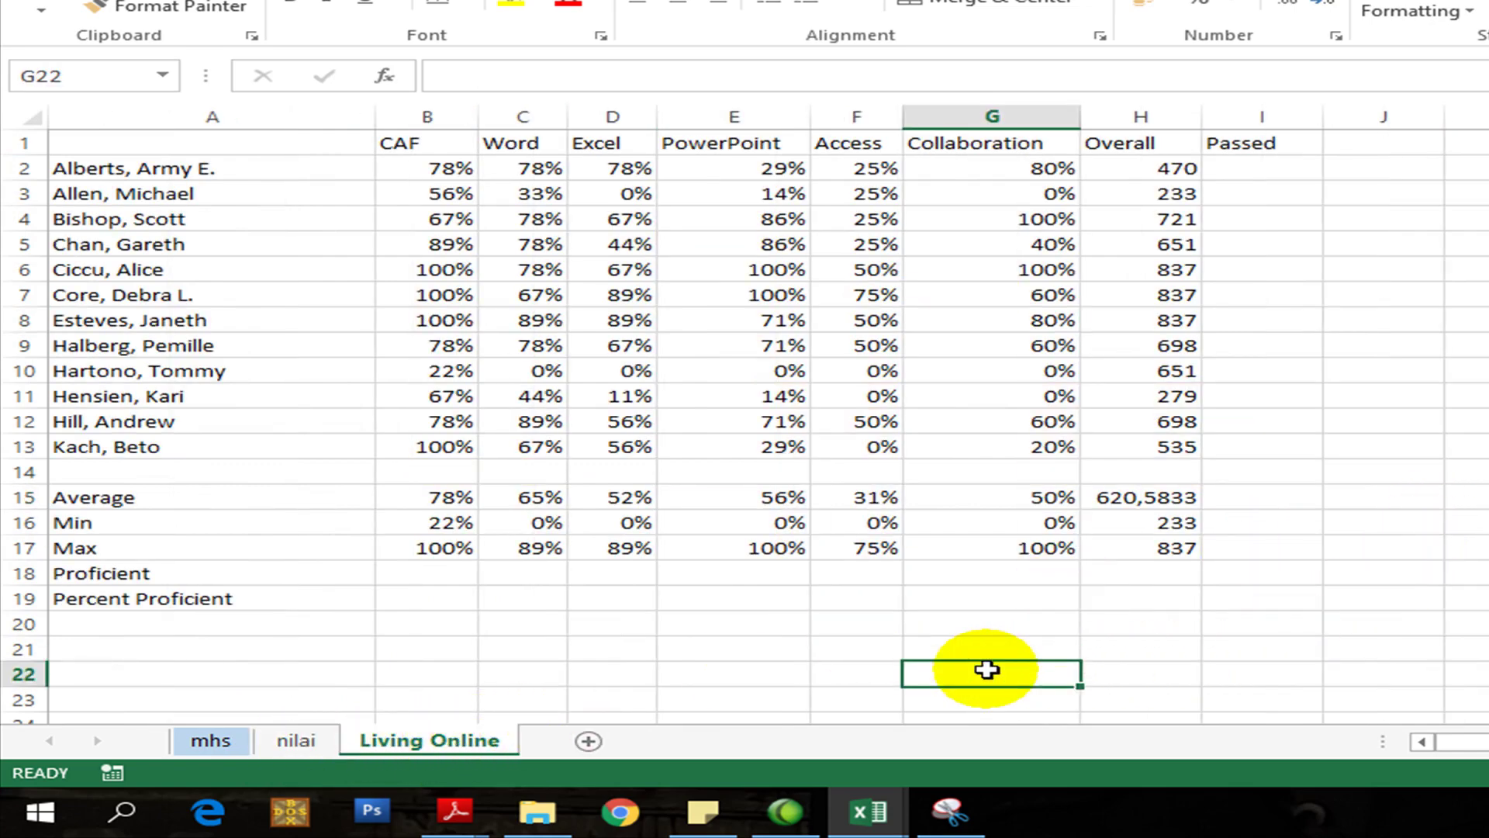
{"action": "left_click", "coordinate": [214, 644]}
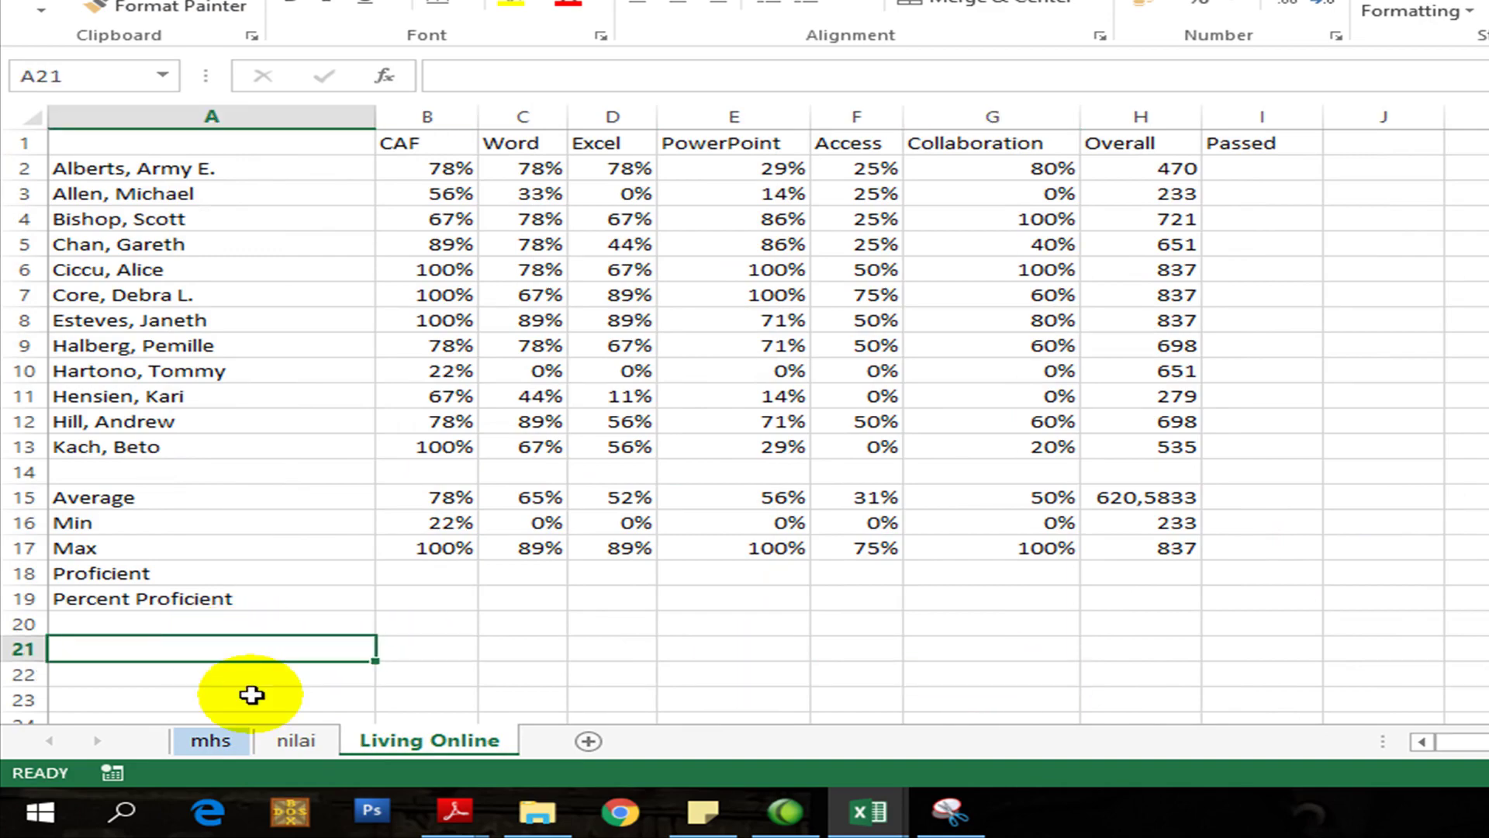
{"action": "type", "text": "nilai"}
{"action": "key", "text": "Tab"}
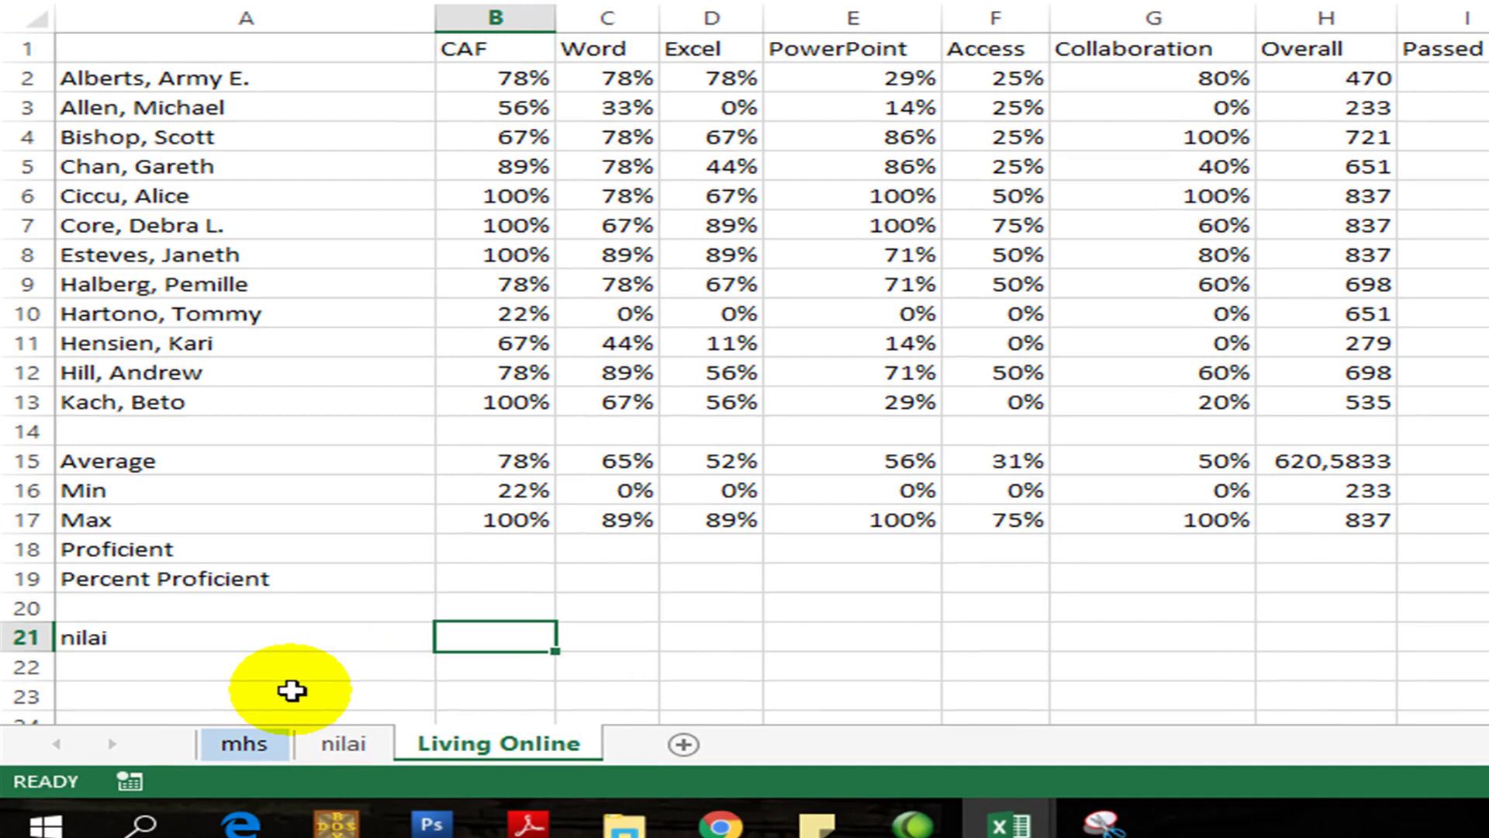
Step: In B21 of Living Online, enter a SUM formula that totals the range D9:D14 of the nilai sheet
{"action": "type", "text": "=sum("}
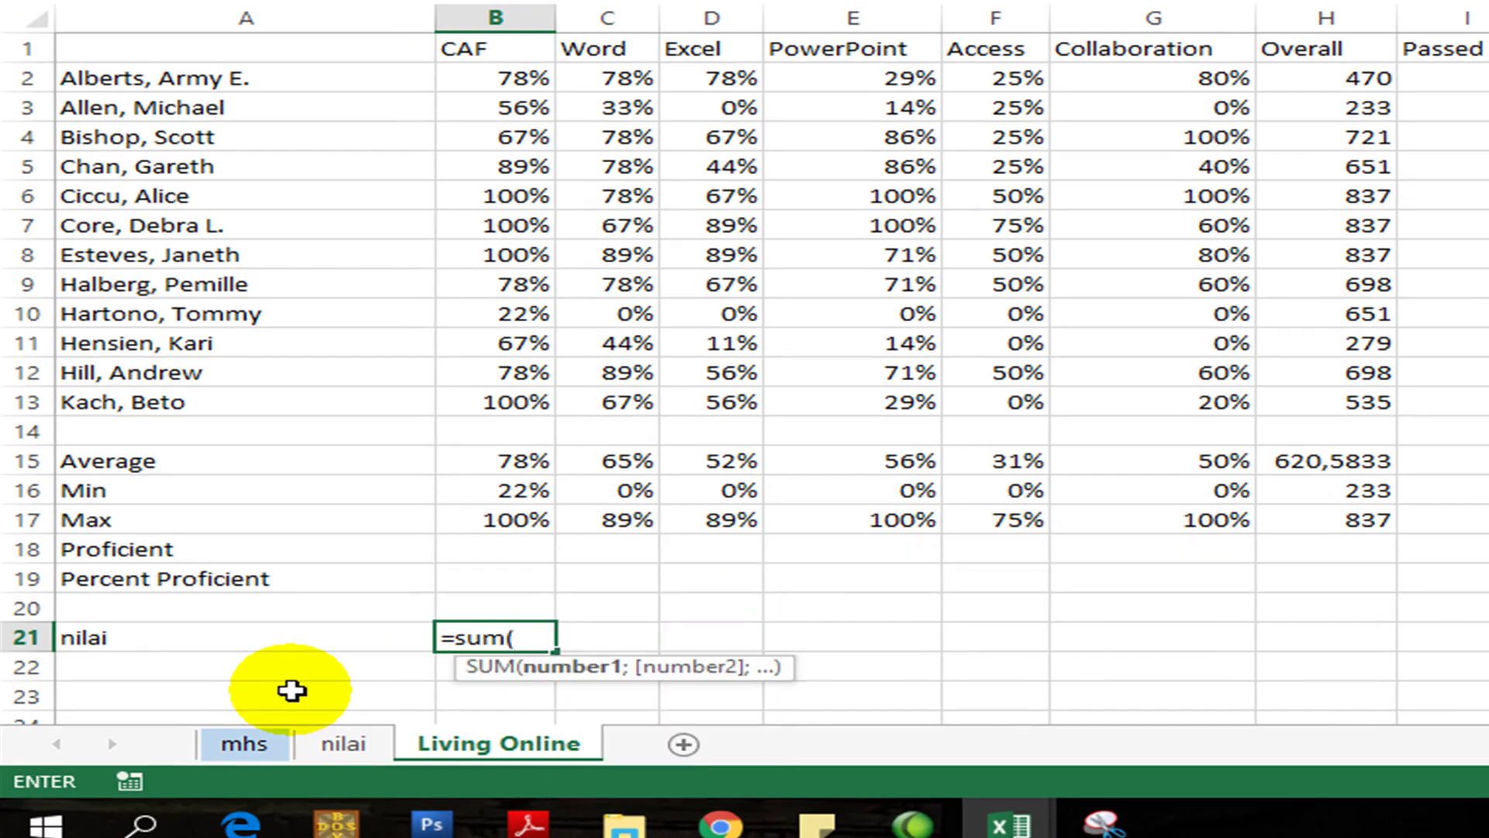
{"action": "left_click", "coordinate": [341, 746]}
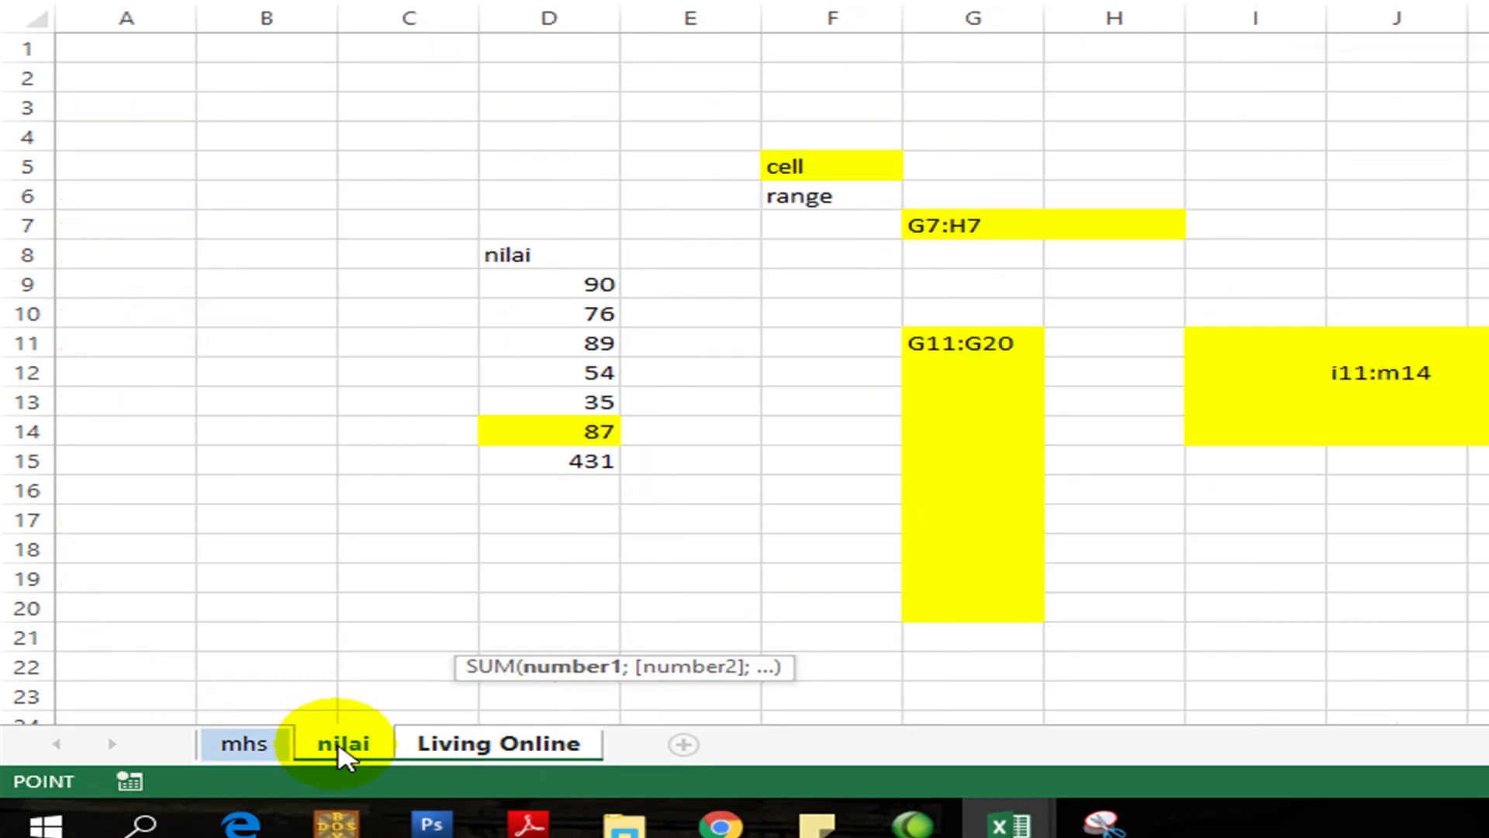
{"action": "left_click_drag", "start_coordinate": [570, 286], "coordinate": [595, 428]}
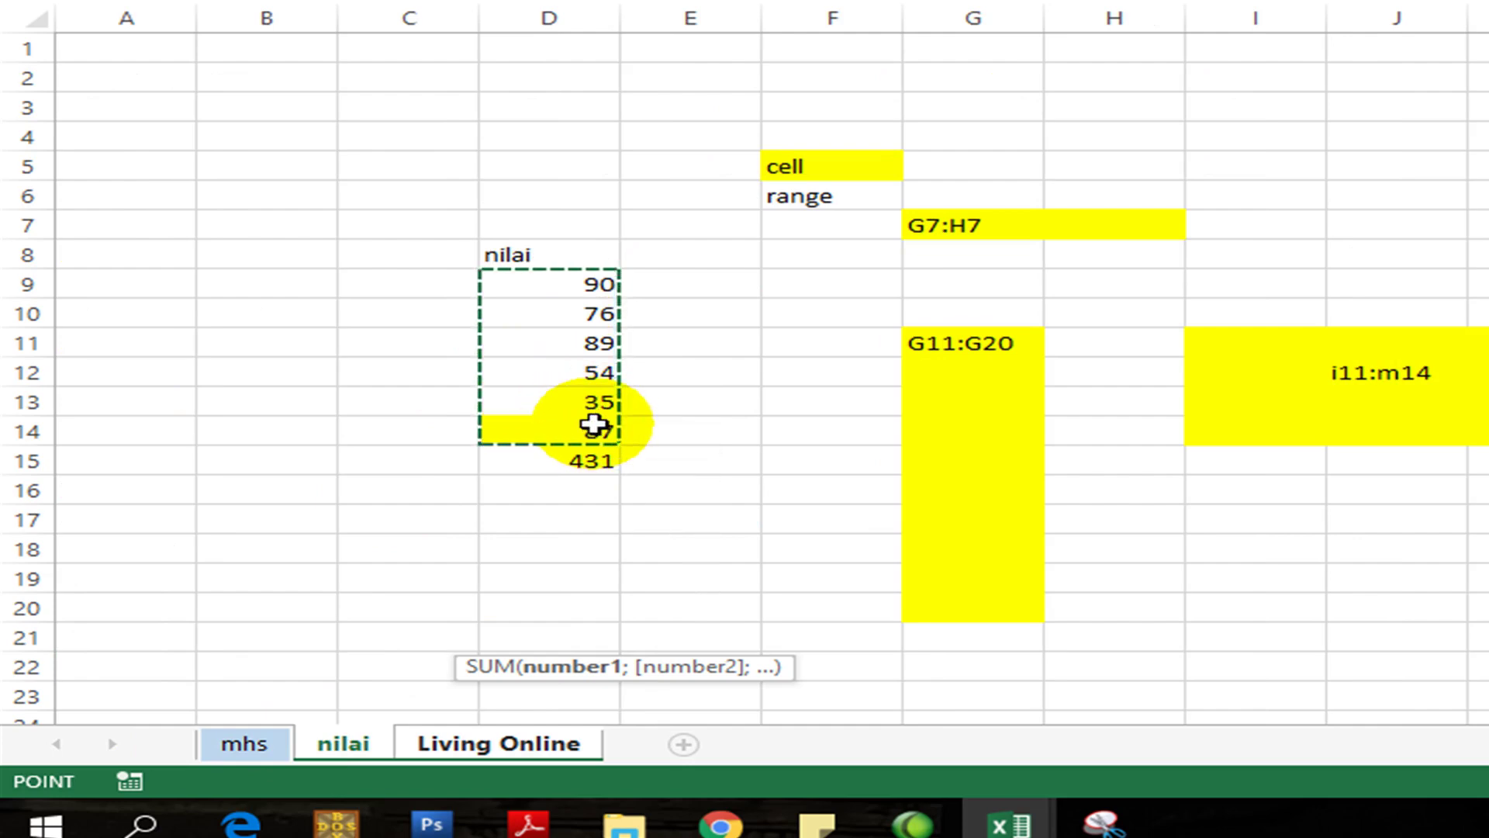
{"action": "key", "text": "Return"}
{"action": "left_click", "coordinate": [501, 630]}
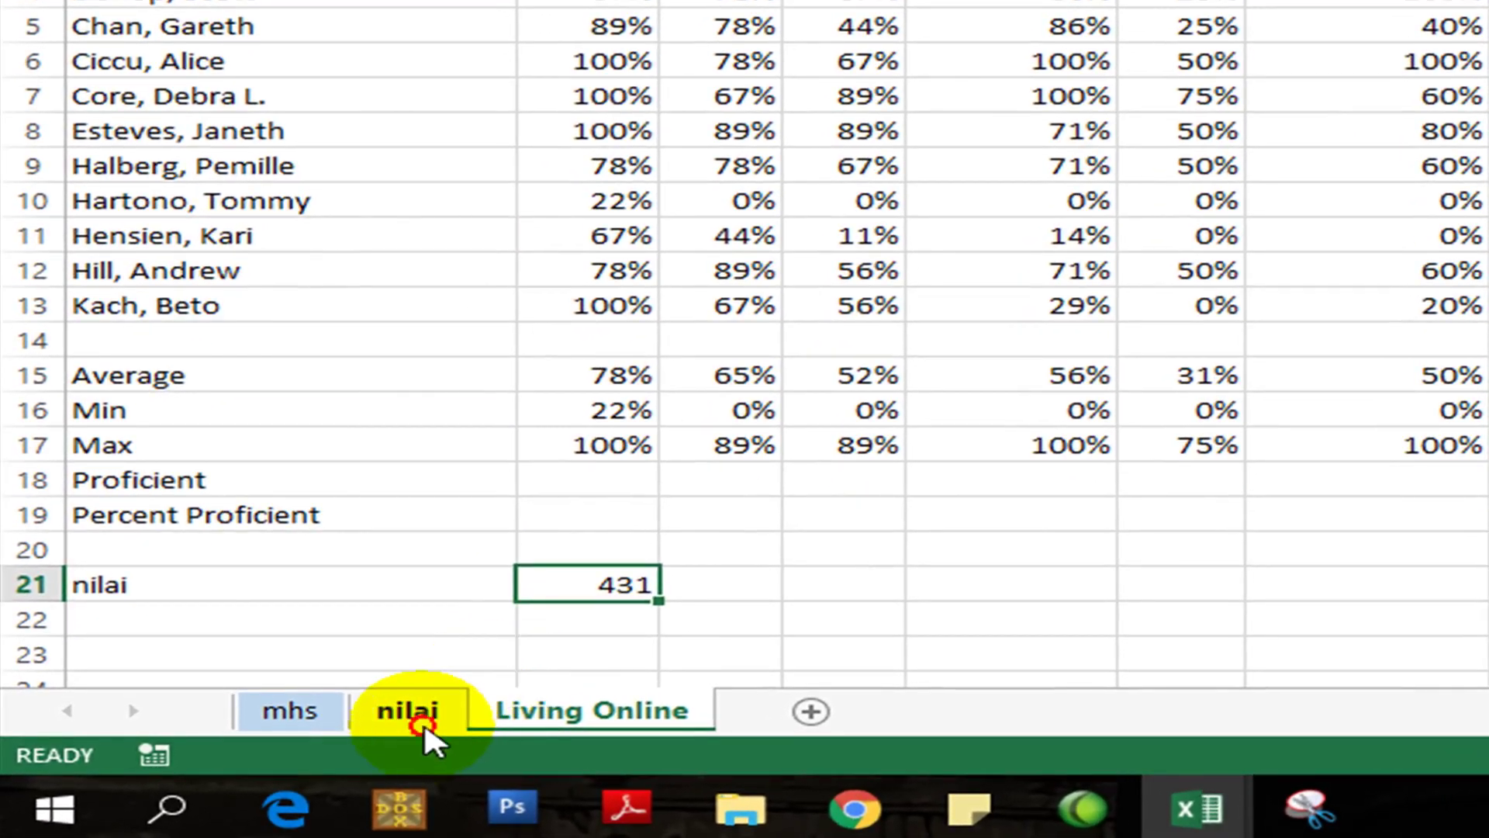
Step: On the nilai sheet, give the range D9:D14 the name nilai
{"action": "left_click", "coordinate": [351, 742]}
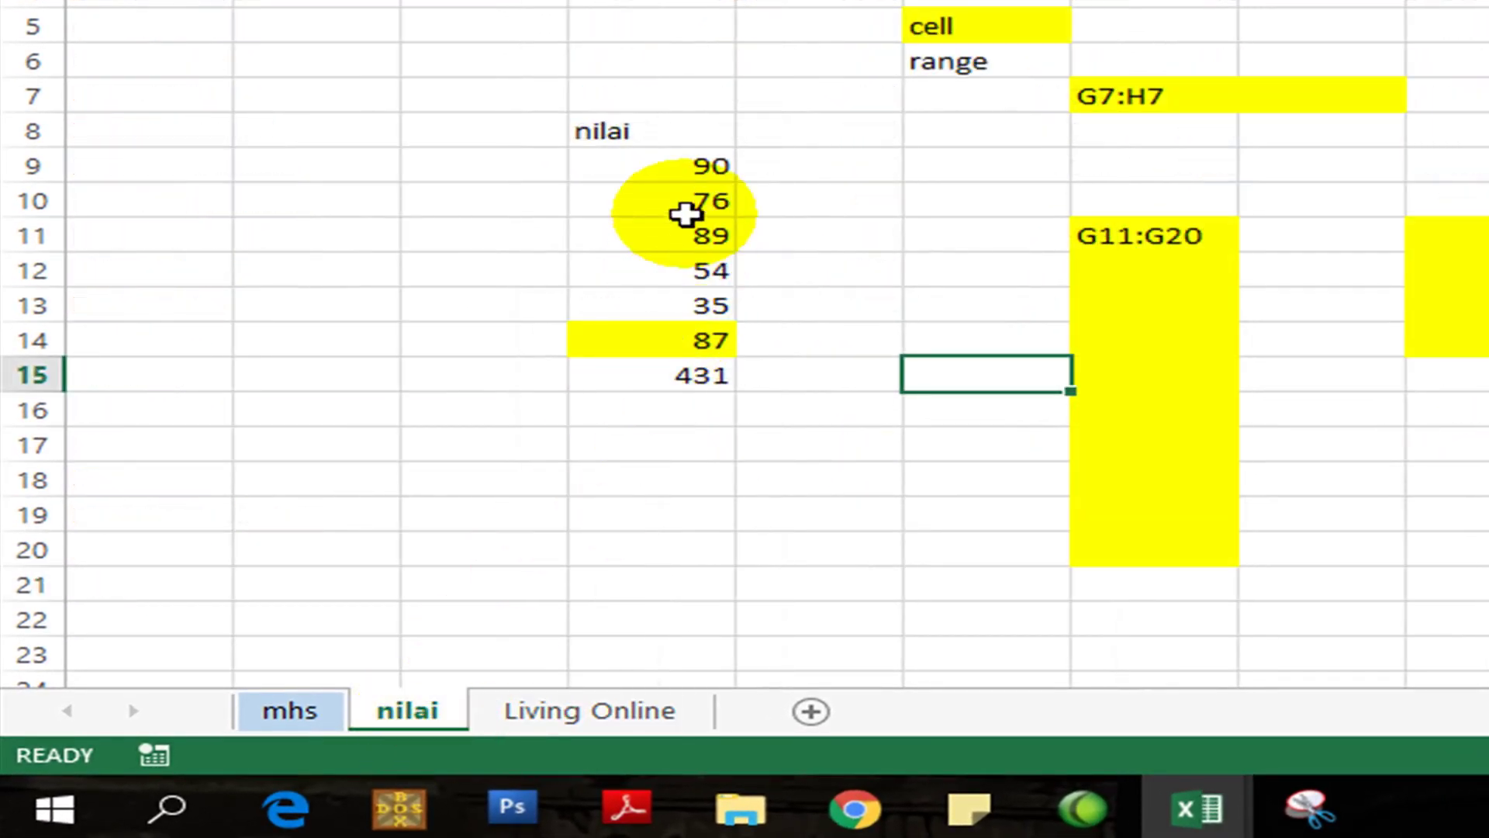
{"action": "left_click_drag", "start_coordinate": [674, 165], "coordinate": [636, 334]}
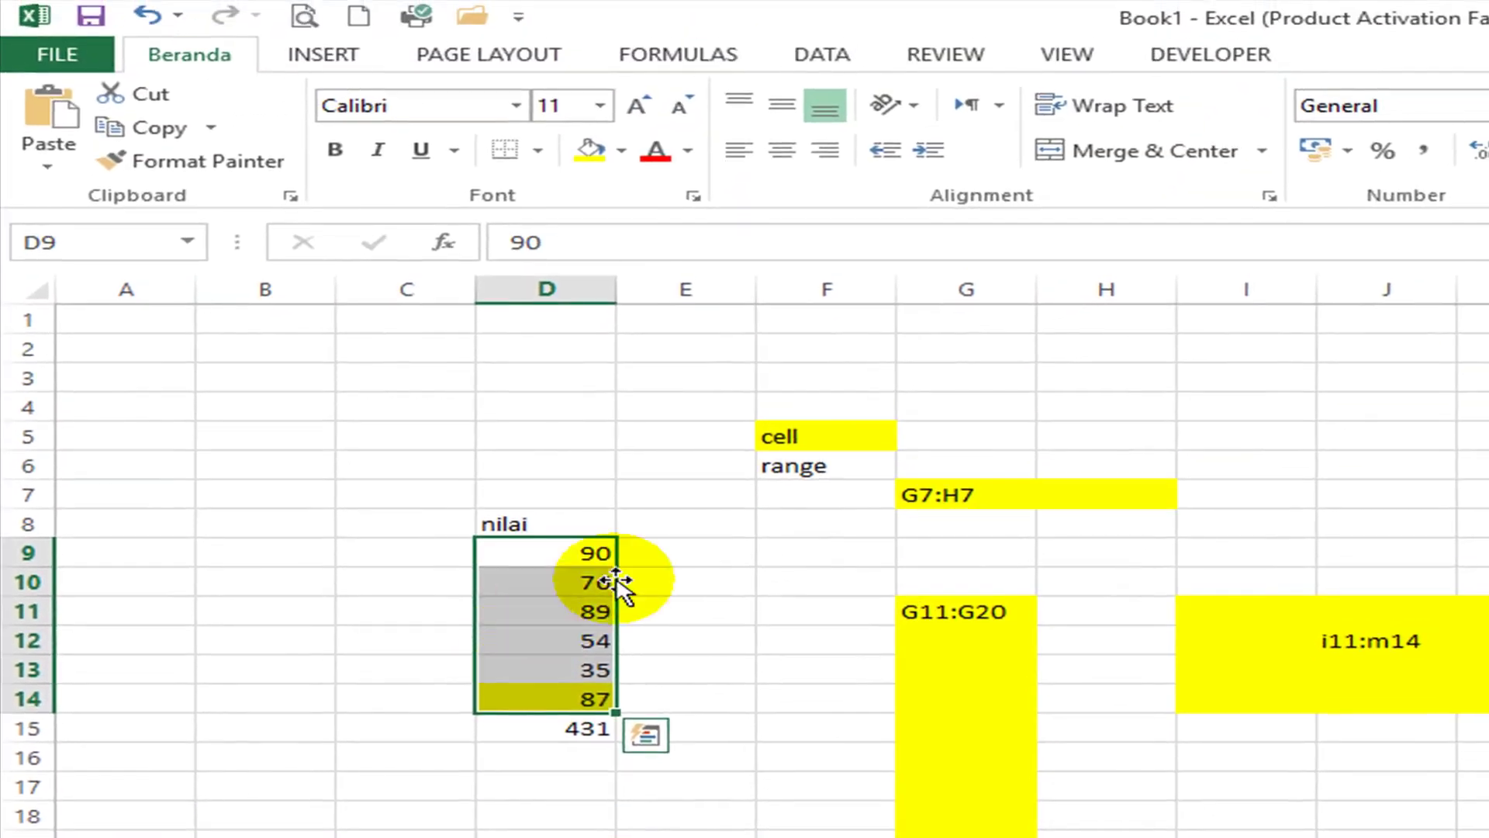
{"action": "left_click", "coordinate": [542, 583]}
{"action": "left_click_drag", "start_coordinate": [558, 550], "coordinate": [585, 686]}
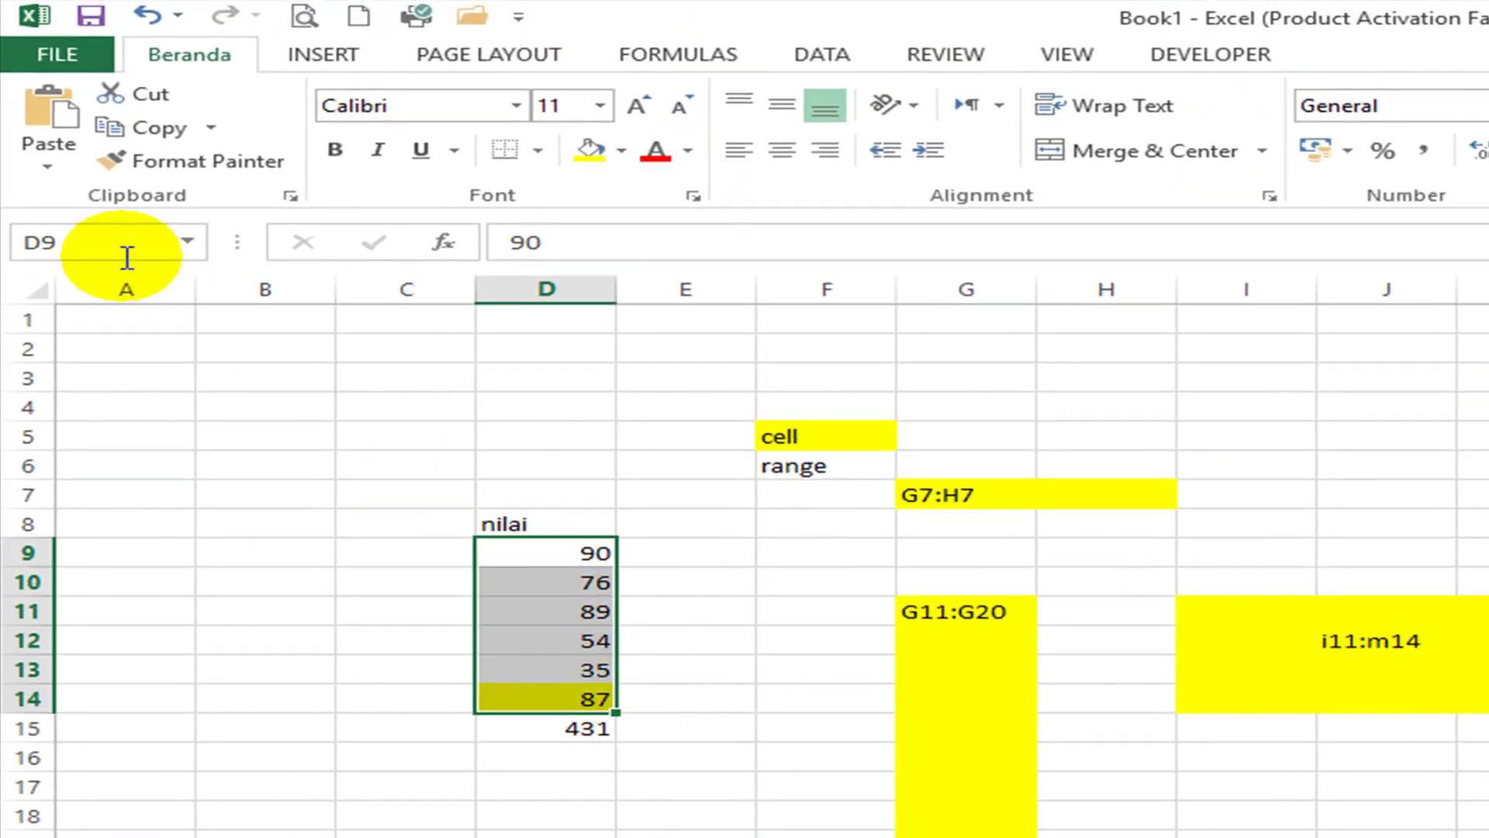
{"action": "left_click", "coordinate": [43, 241]}
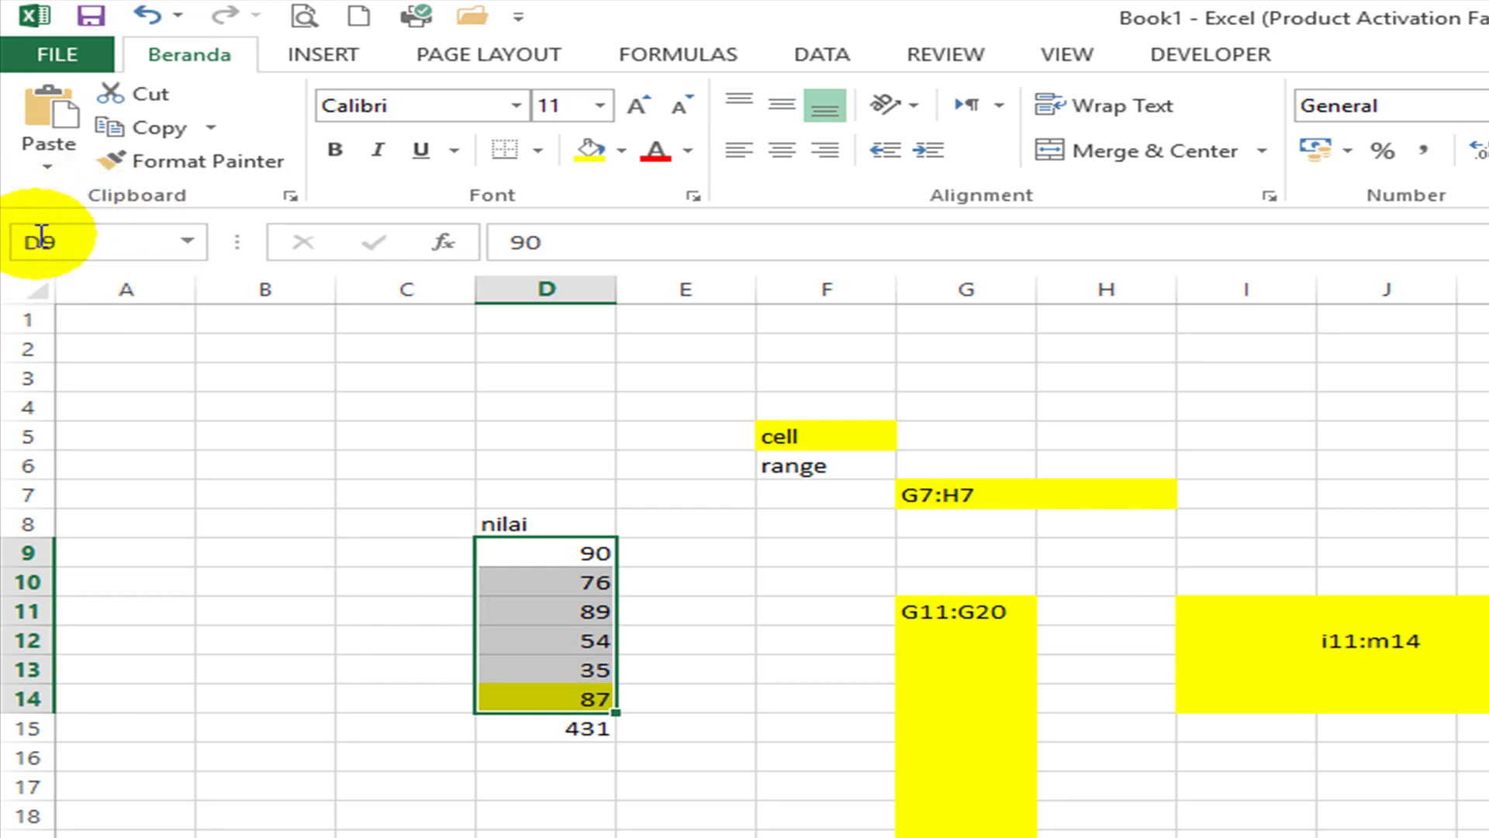
{"action": "type", "text": "nilai"}
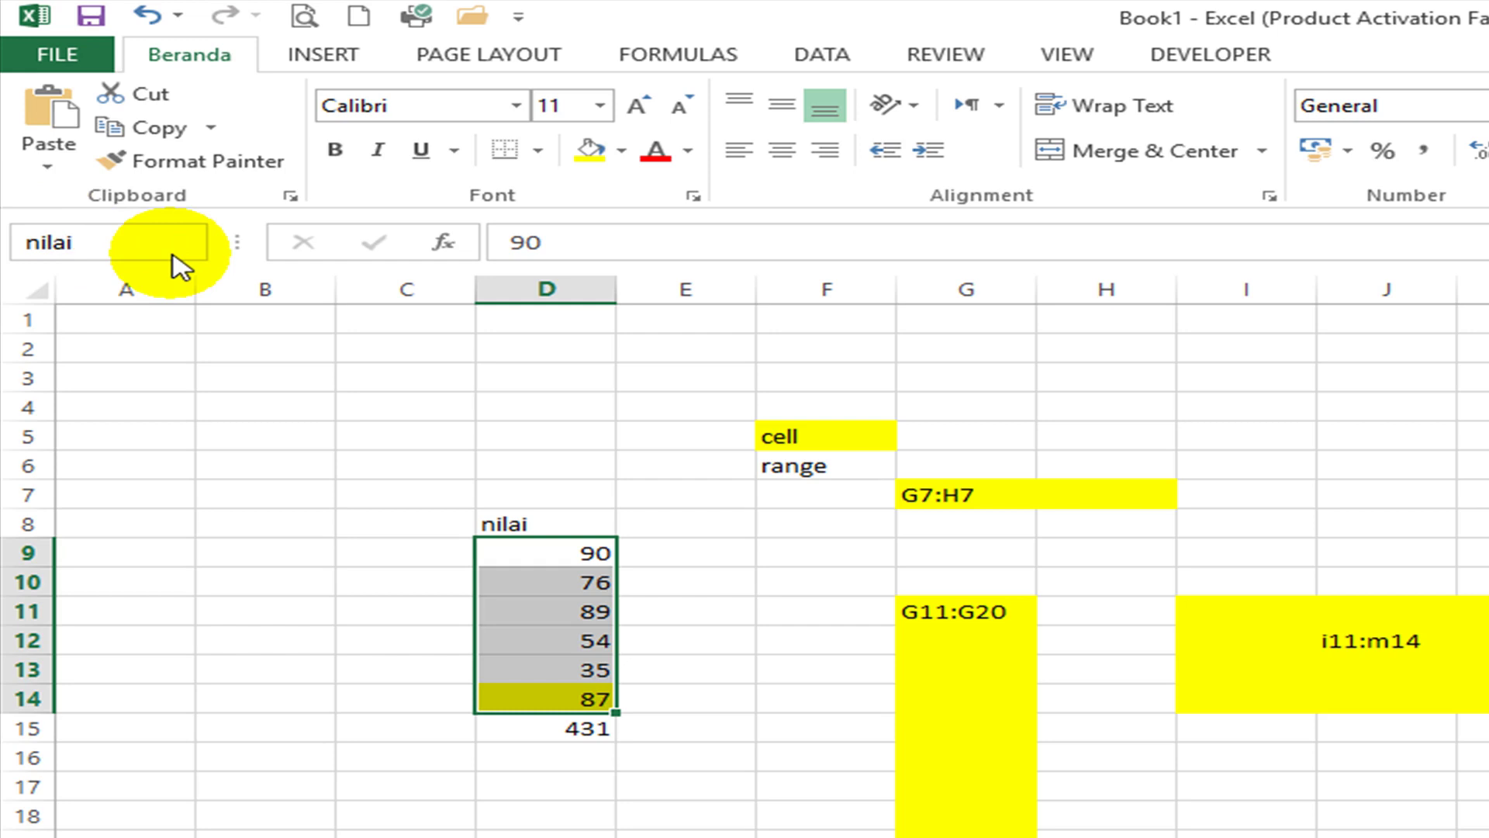
{"action": "key", "text": "Return"}
Step: Compare the names shown for D15, D14, E9:E14 and the full range D9:D14 by selecting each
{"action": "left_click", "coordinate": [552, 729]}
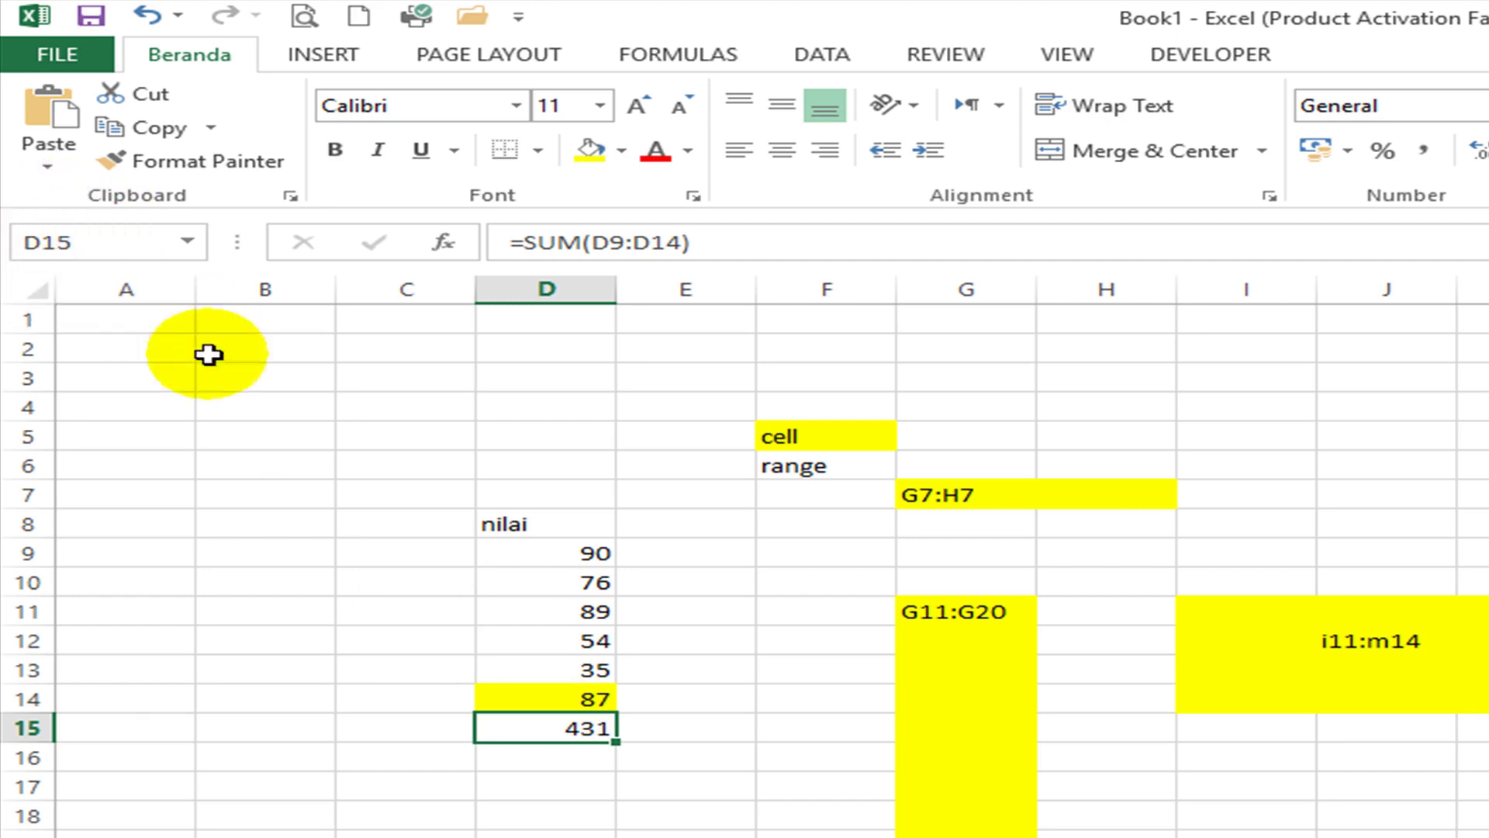
{"action": "left_click", "coordinate": [535, 699]}
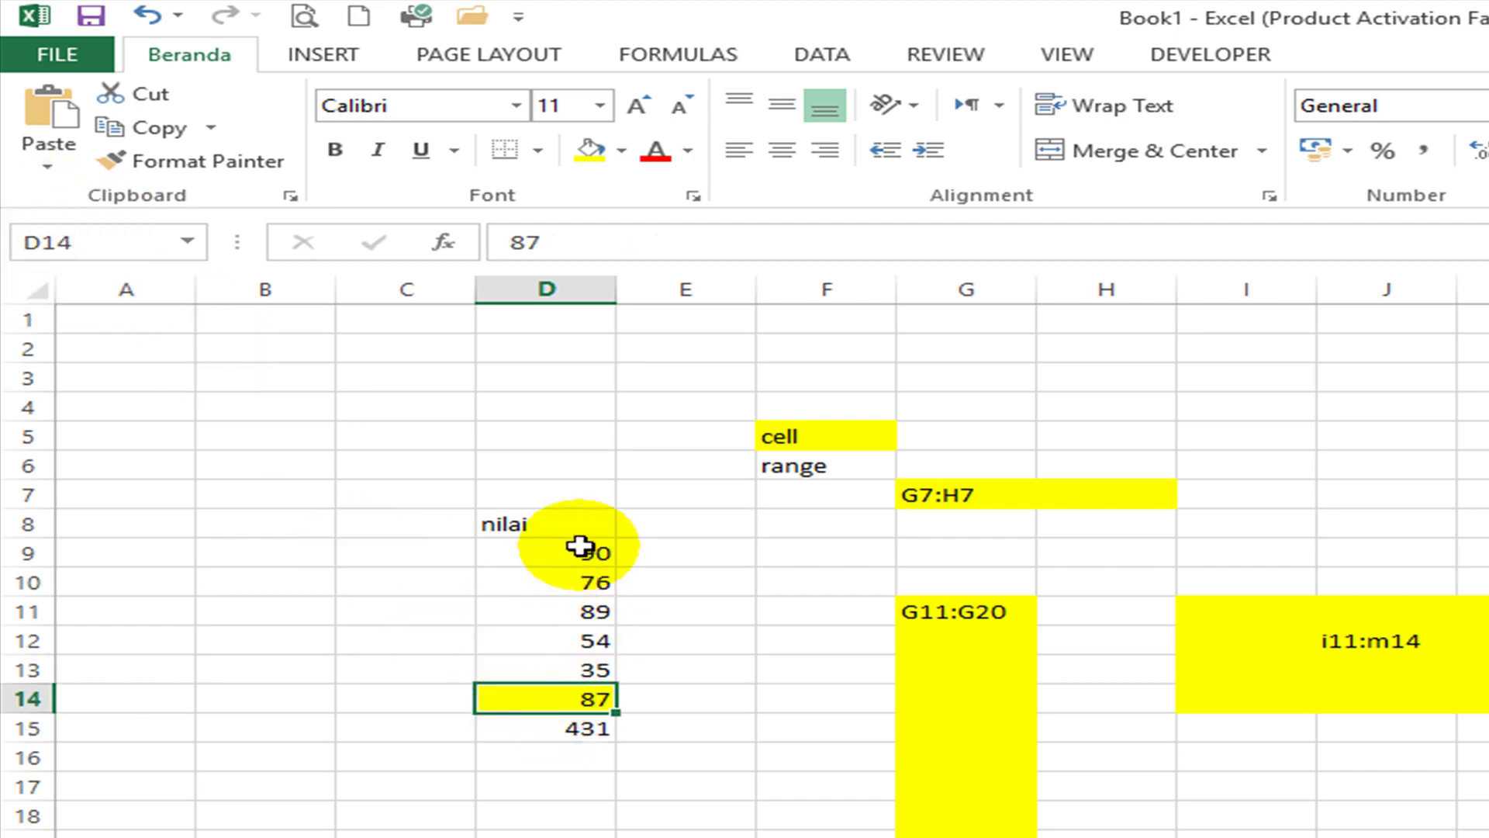
{"action": "left_click_drag", "start_coordinate": [580, 547], "coordinate": [551, 701]}
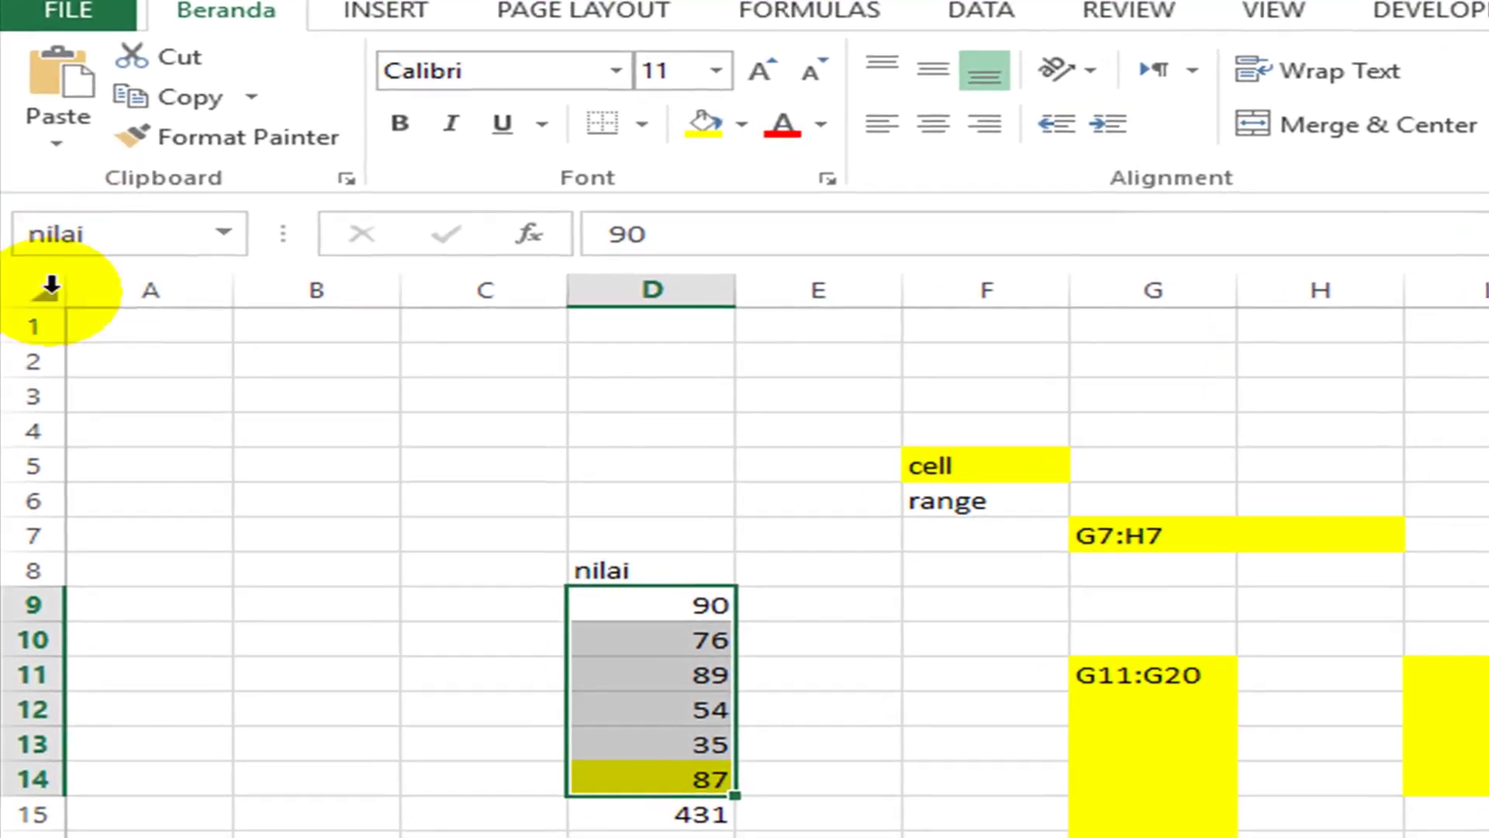
{"action": "left_click_drag", "start_coordinate": [846, 613], "coordinate": [806, 779]}
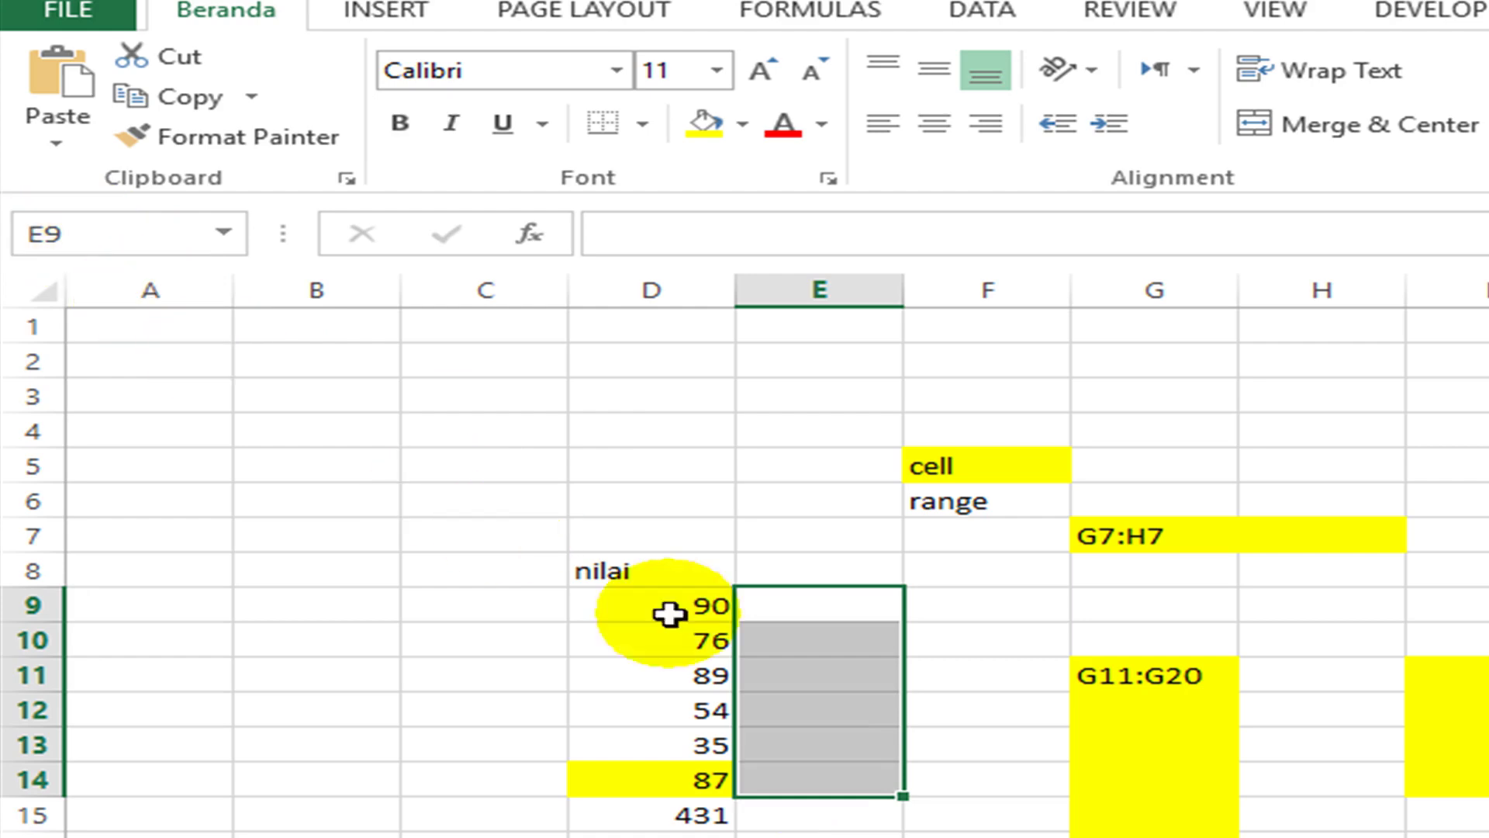
{"action": "left_click_drag", "start_coordinate": [681, 606], "coordinate": [651, 778]}
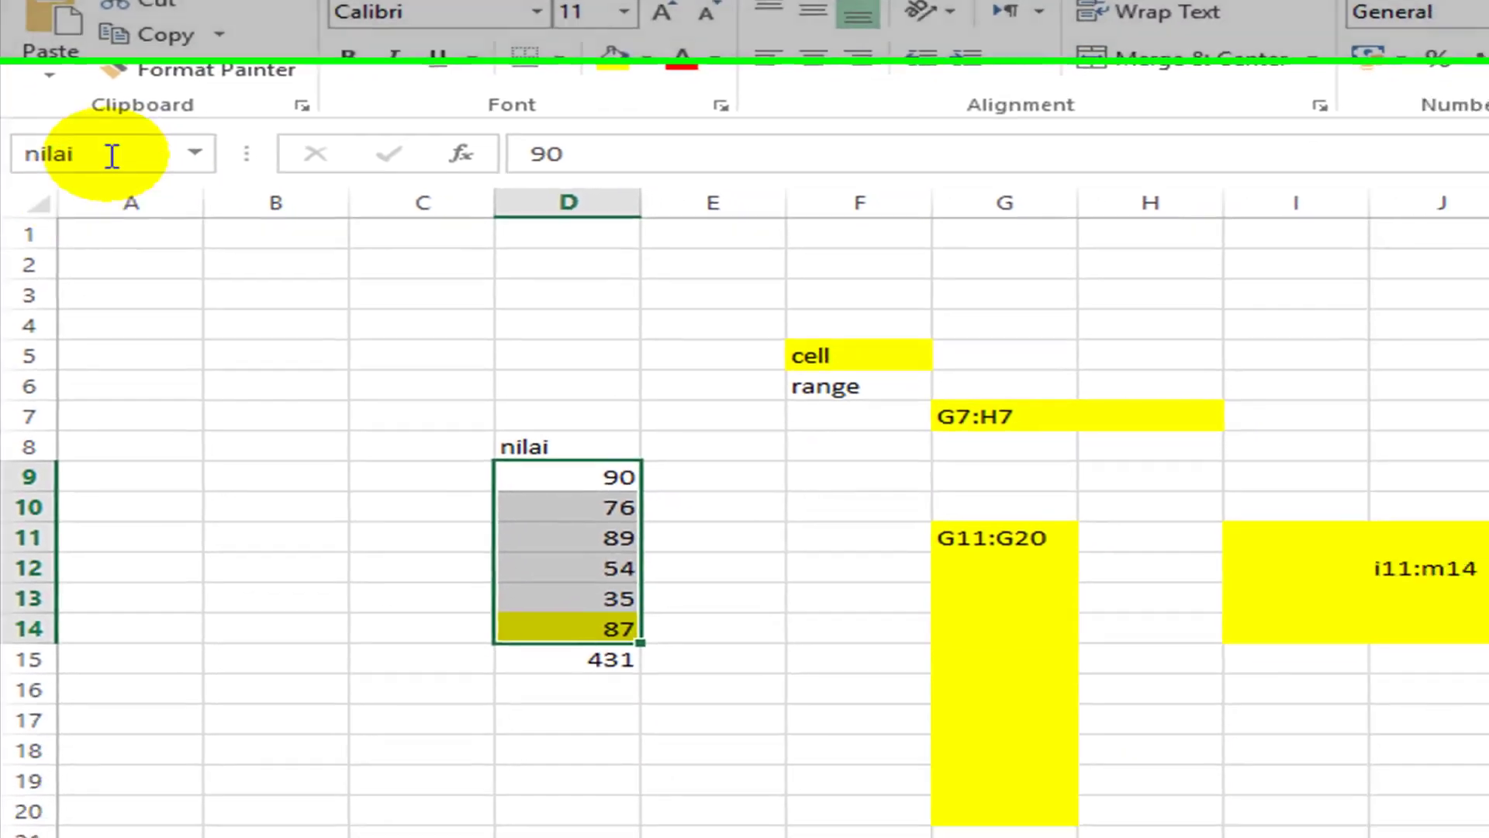
Step: In B22 of the Living Online sheet, enter the formula =sum(nilai) using the named range
{"action": "left_click", "coordinate": [405, 747]}
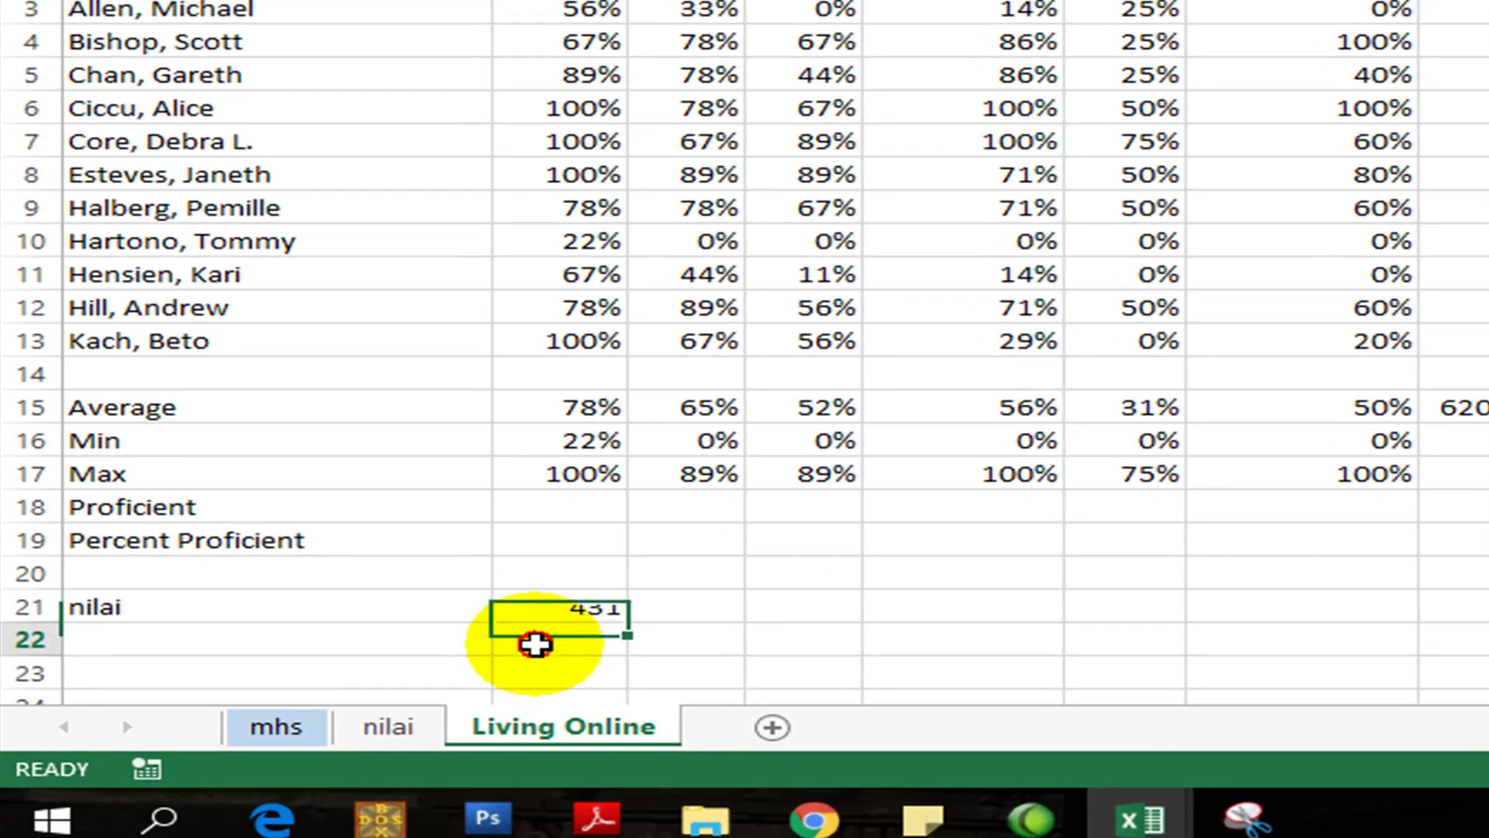
{"action": "left_click", "coordinate": [535, 644]}
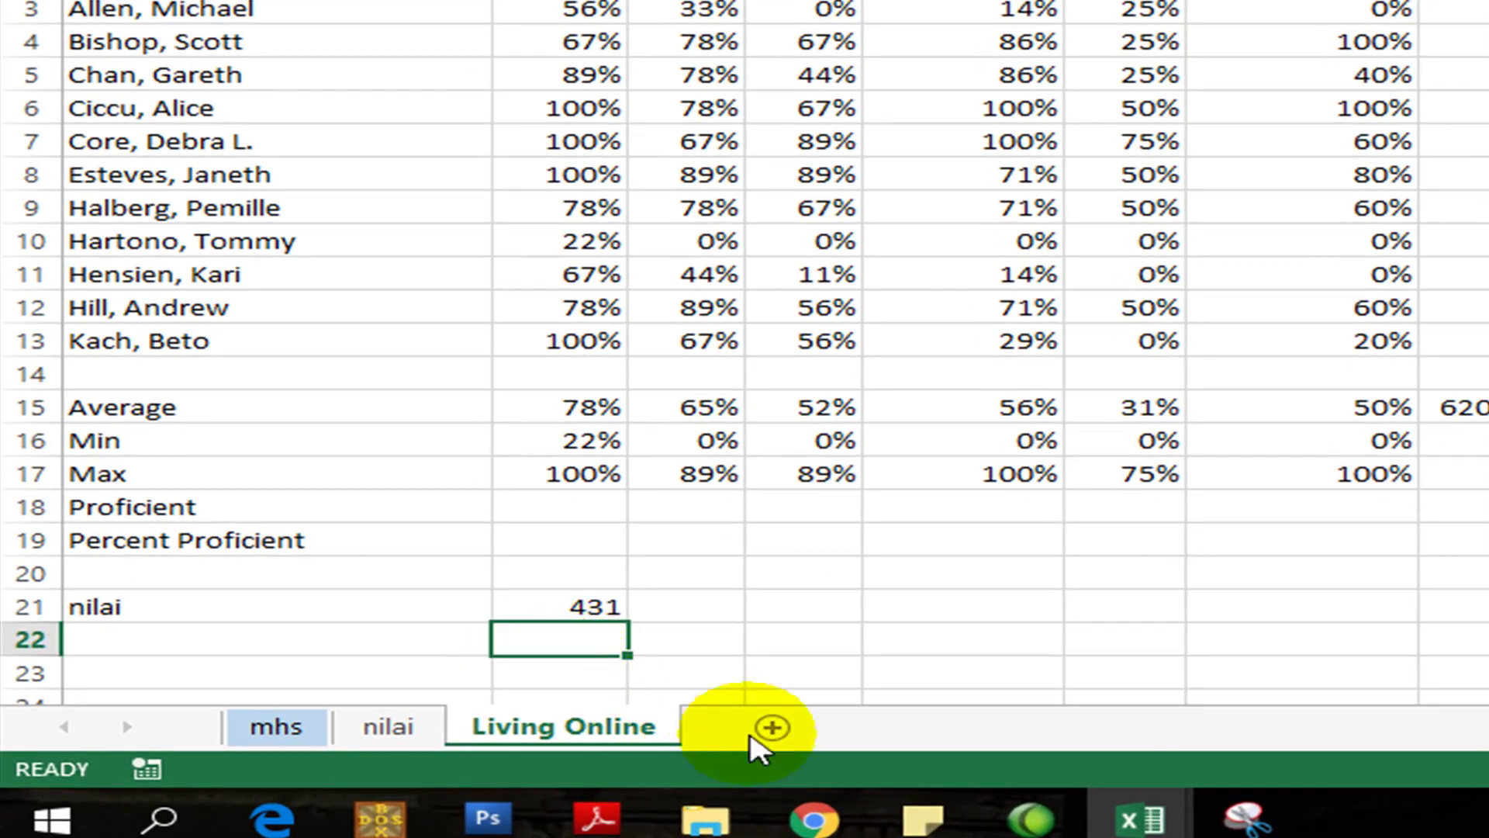
{"action": "type", "text": "="}
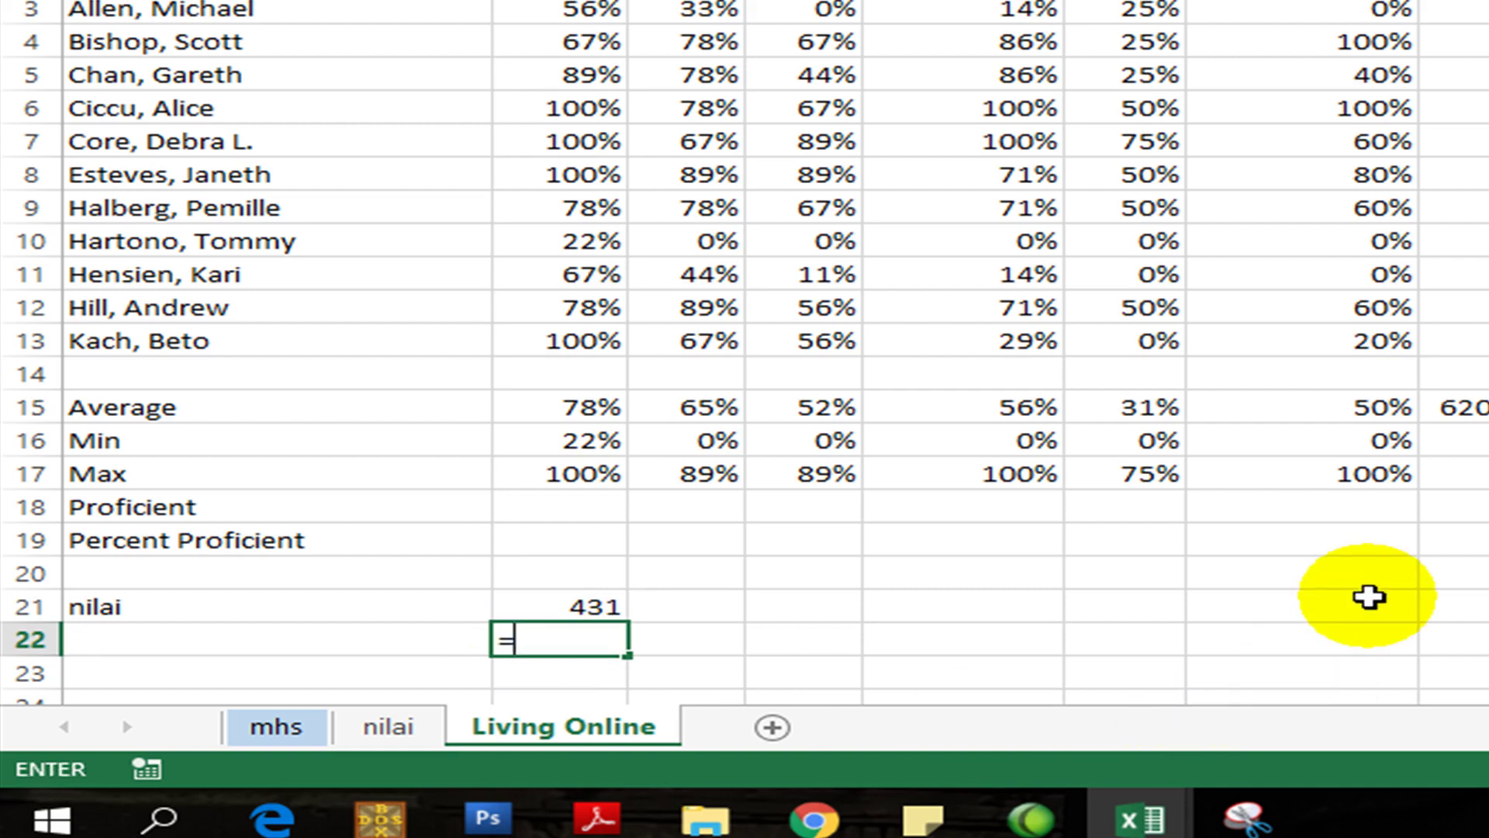
{"action": "type", "text": "sum("}
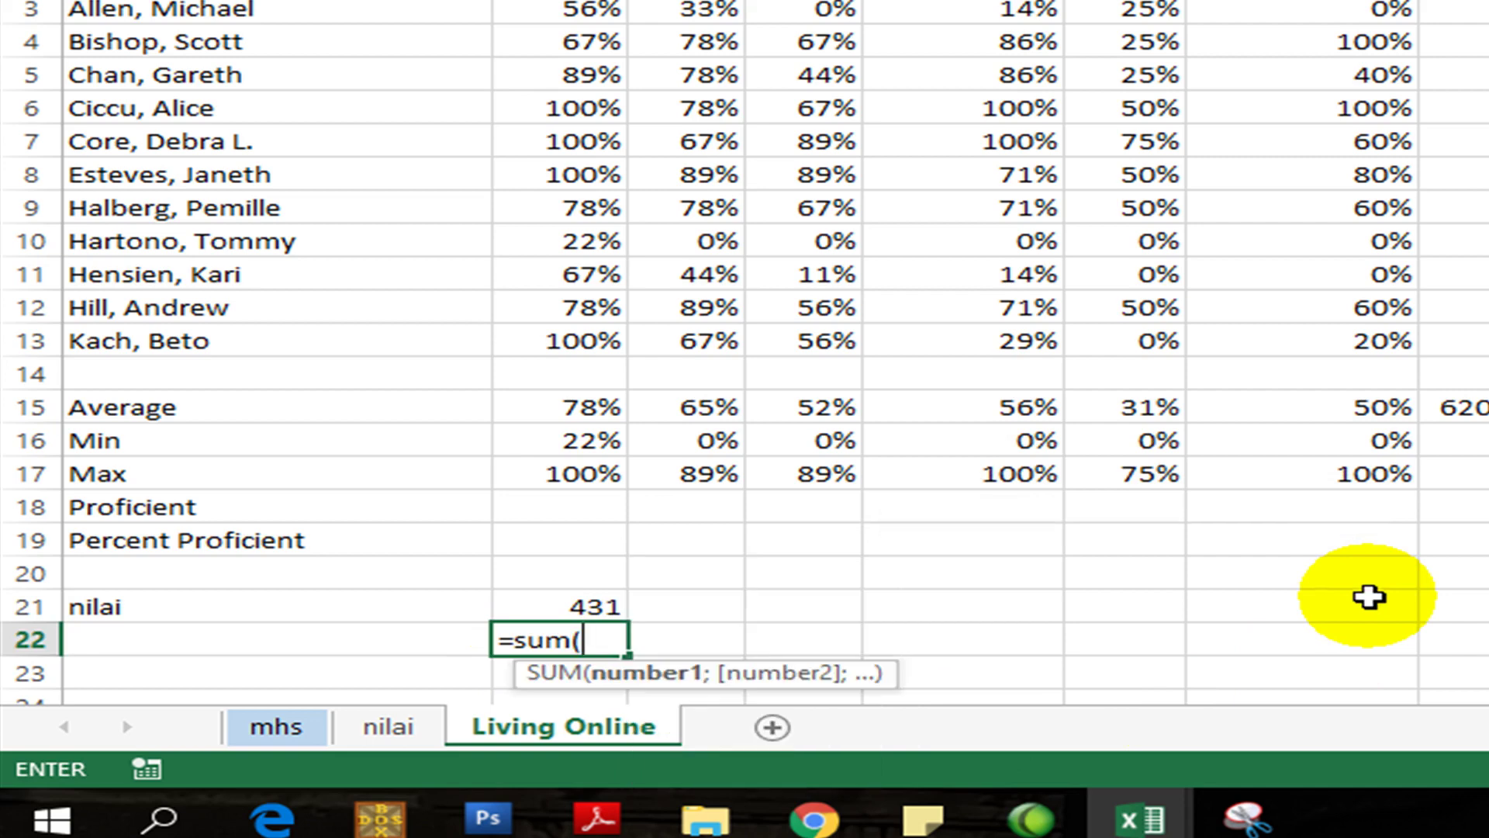
{"action": "type", "text": "nilai)"}
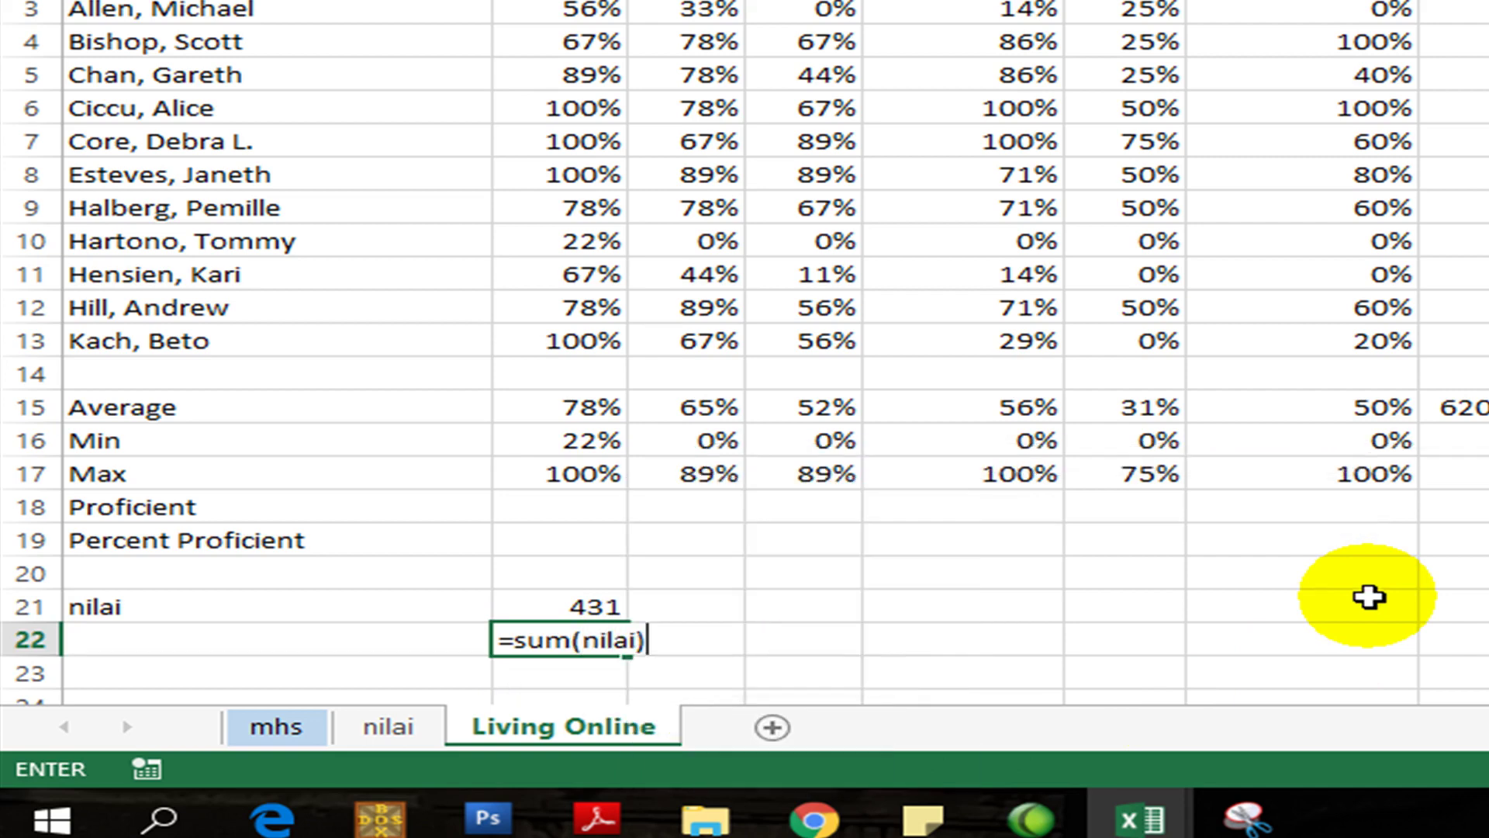
{"action": "key", "text": "Return"}
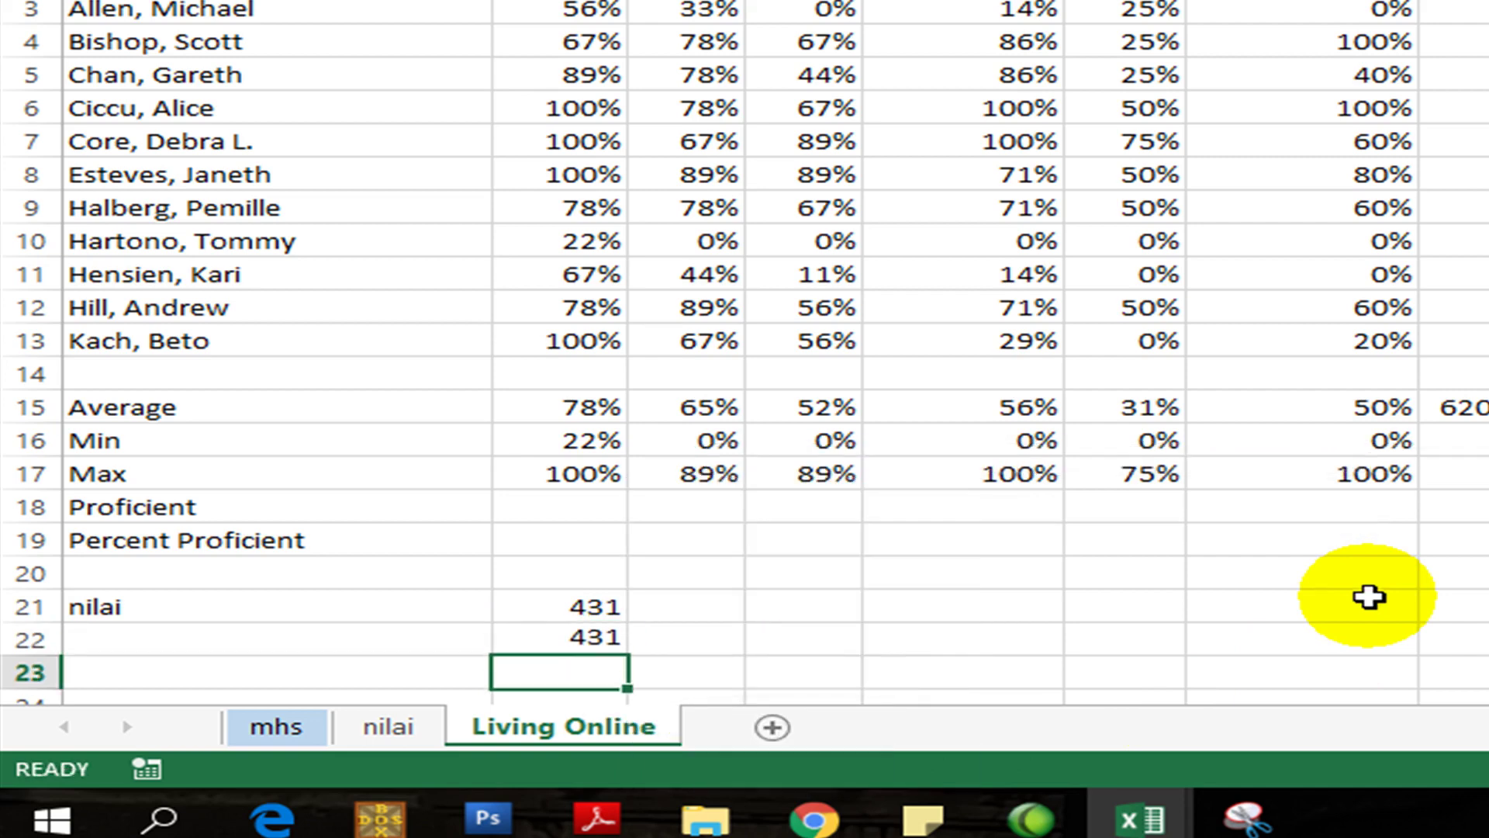
Step: In B23 of the Living Online sheet, enter the formula =average(nilai) using the named range
{"action": "type", "text": "="}
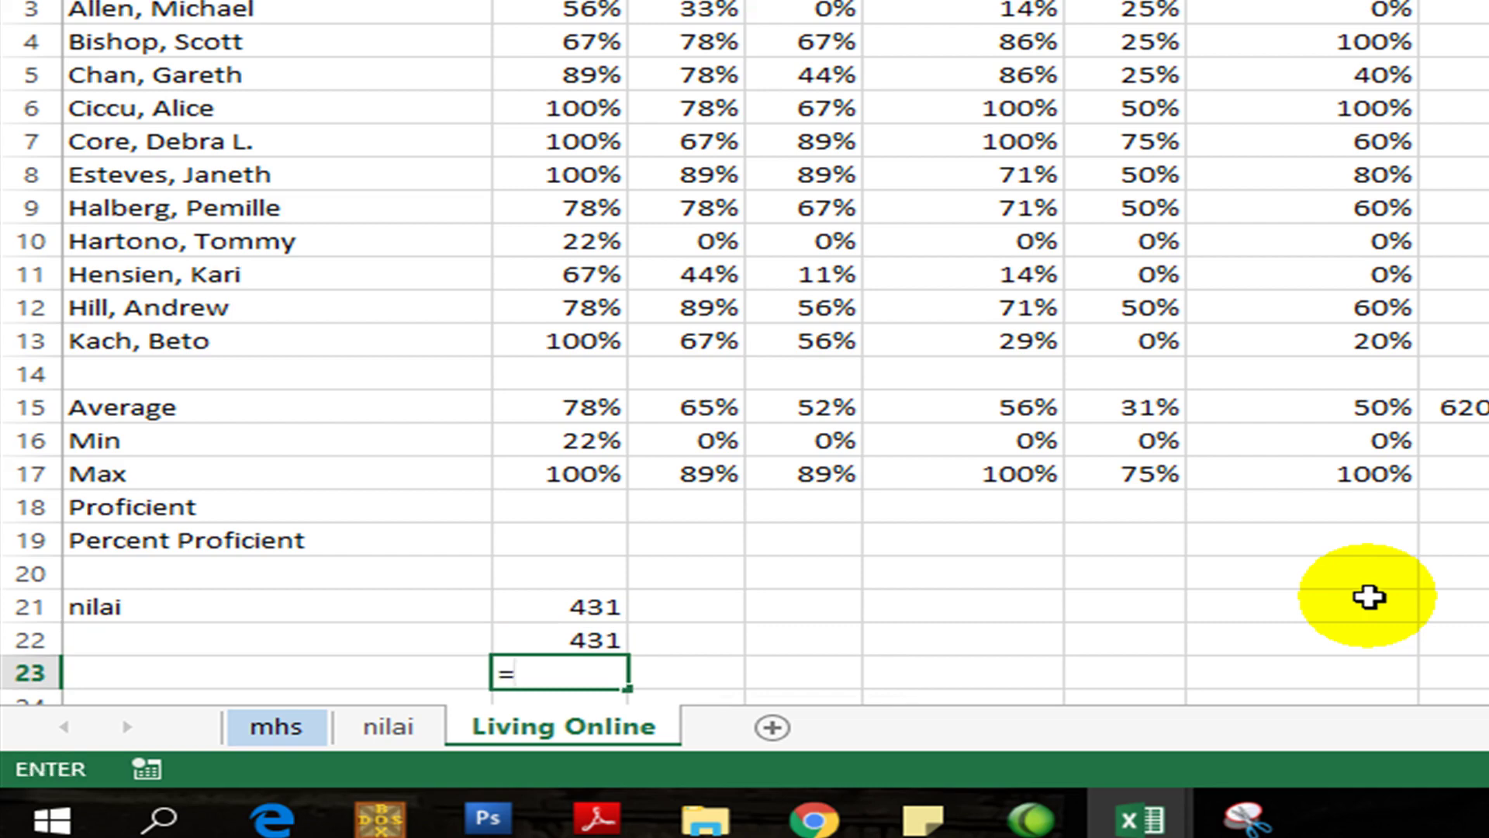
{"action": "type", "text": "average"}
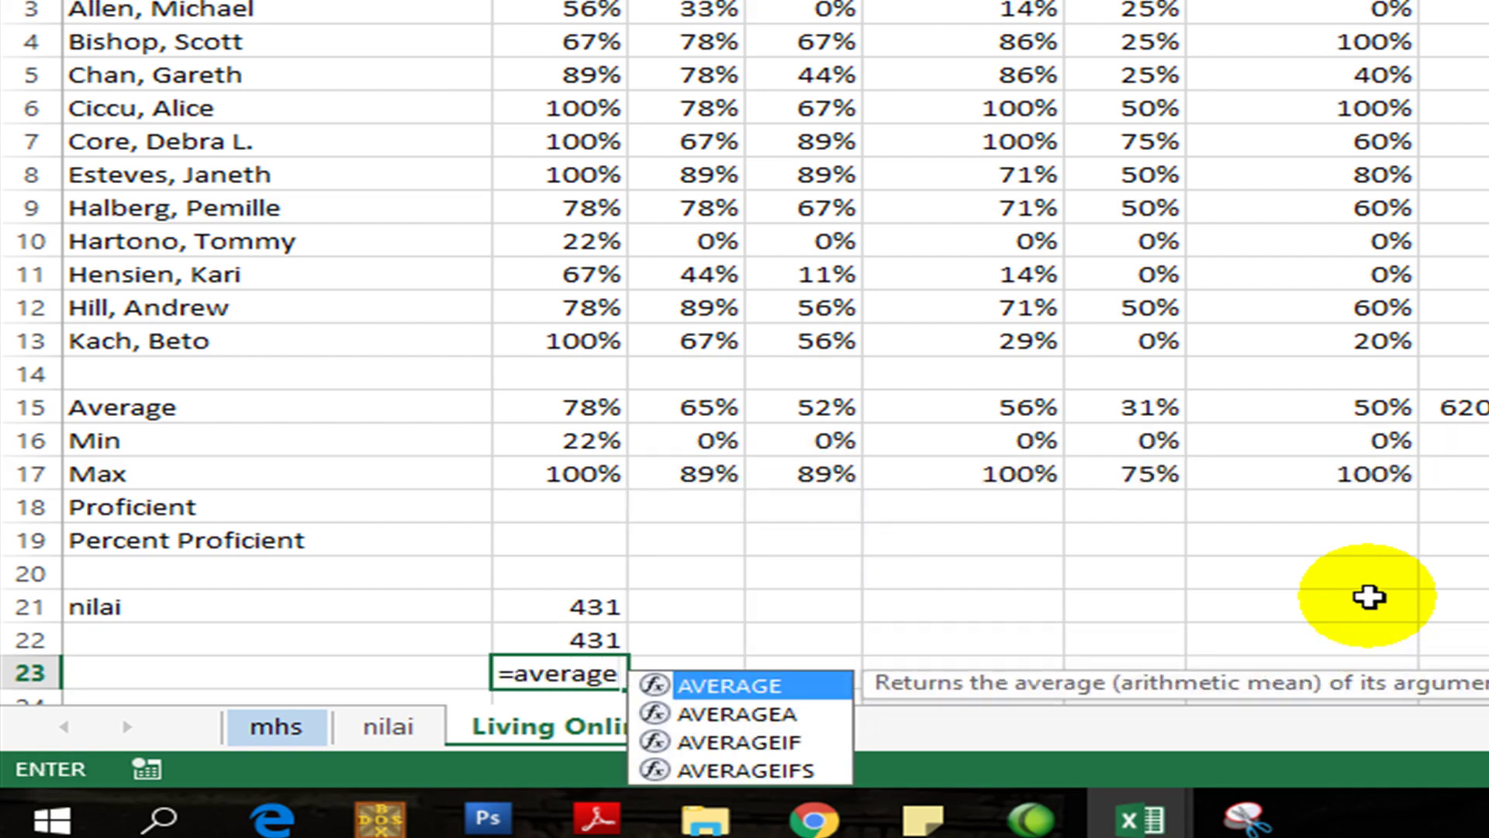
{"action": "type", "text": "(nilai)"}
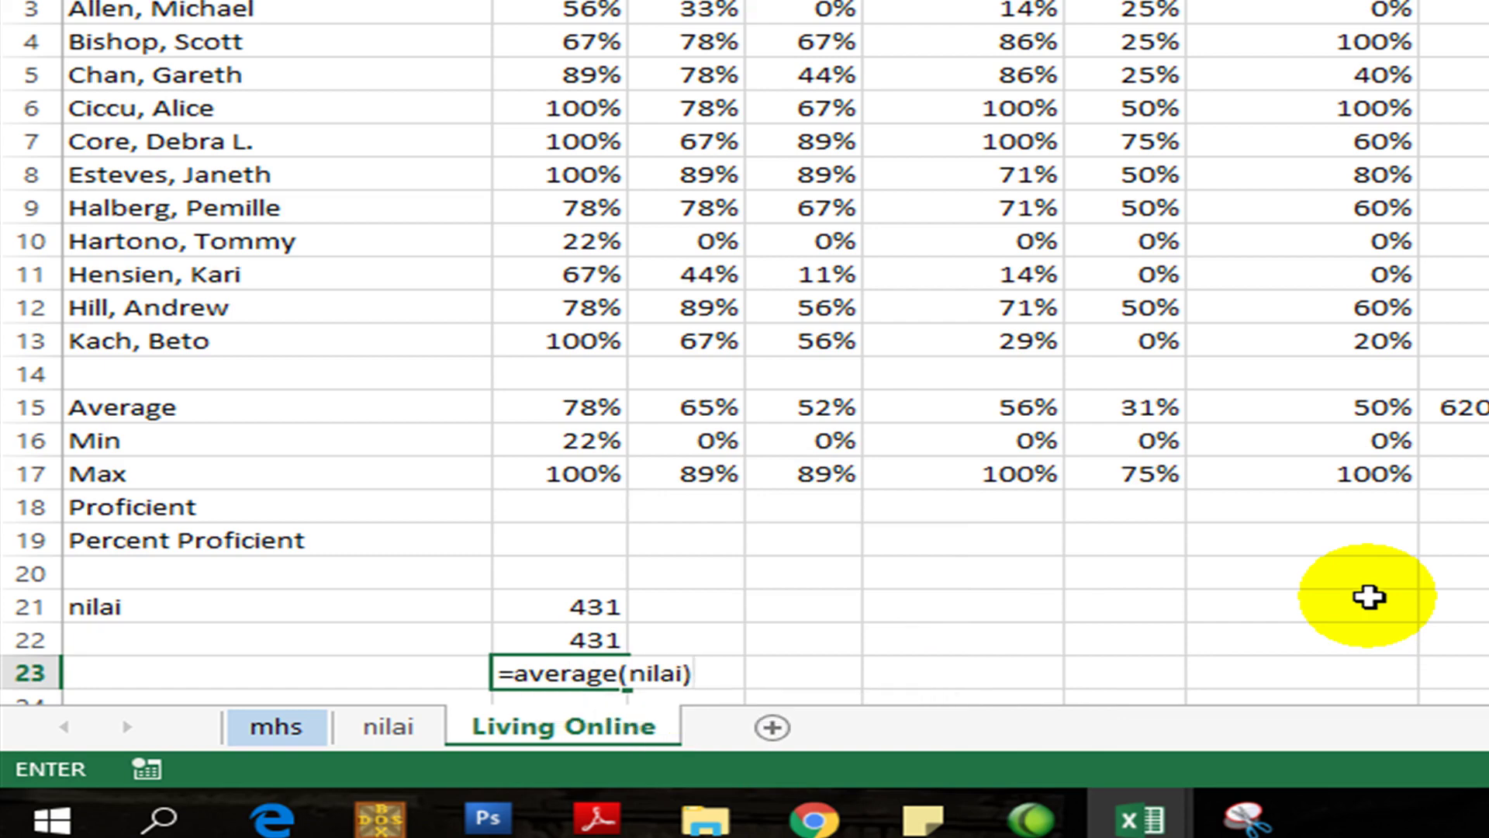
{"action": "key", "text": "Return"}
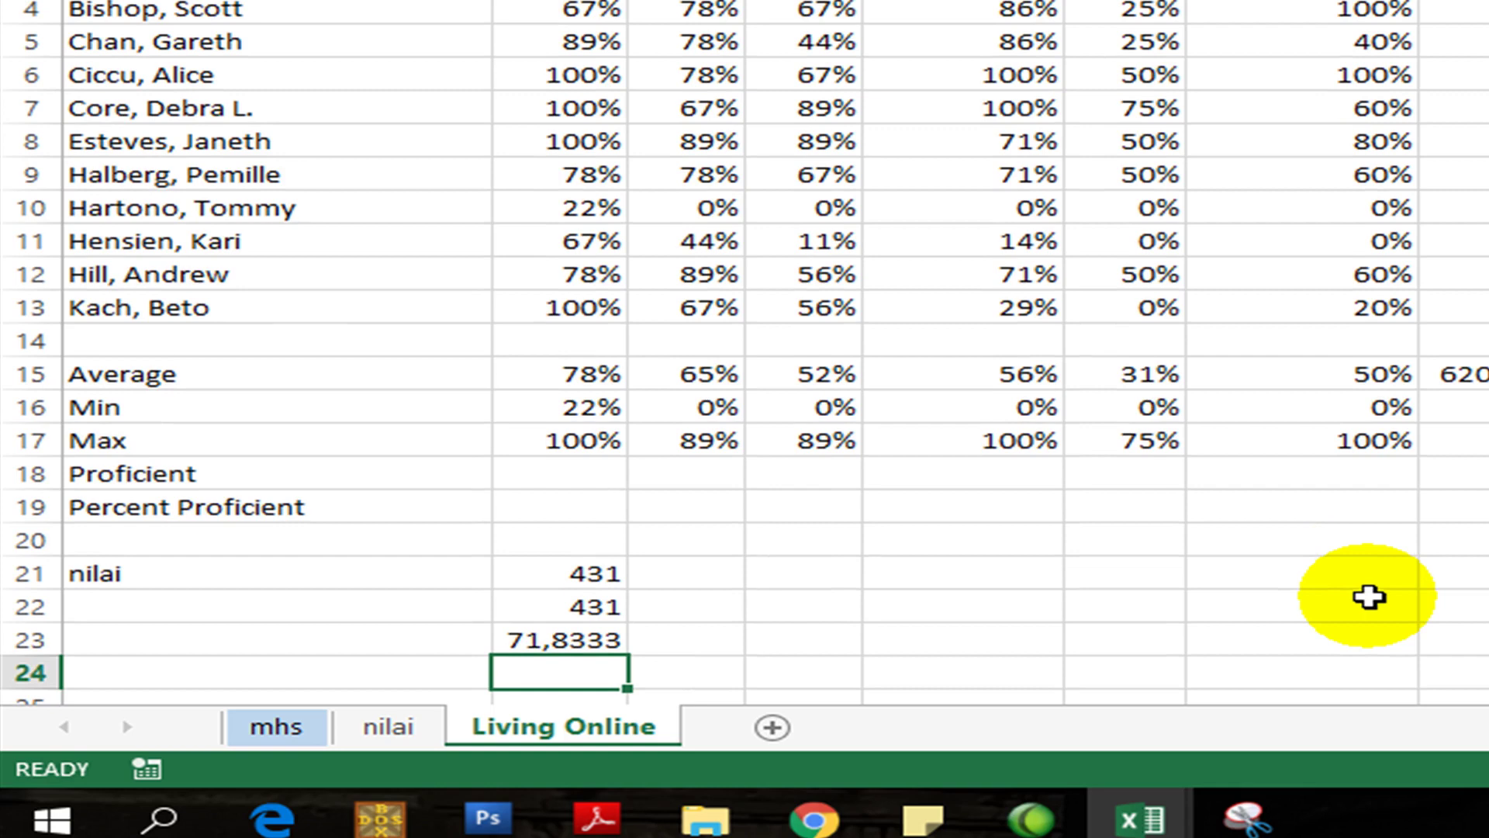
Step: In B24 of the Living Online sheet, enter the formula =max(nilai) to get the named range's largest value
{"action": "type", "text": "=max"}
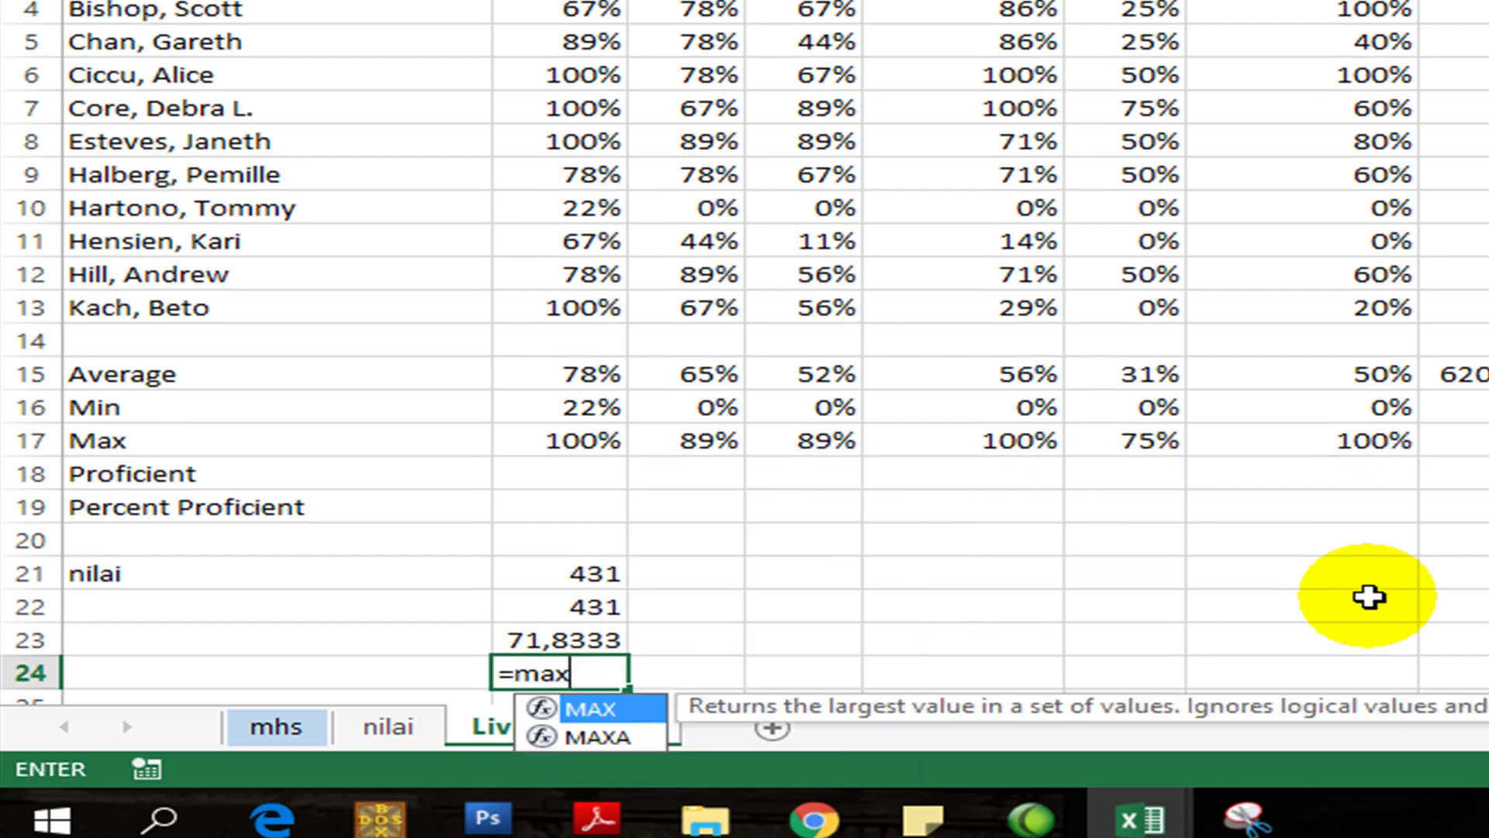
{"action": "type", "text": "(nilai)"}
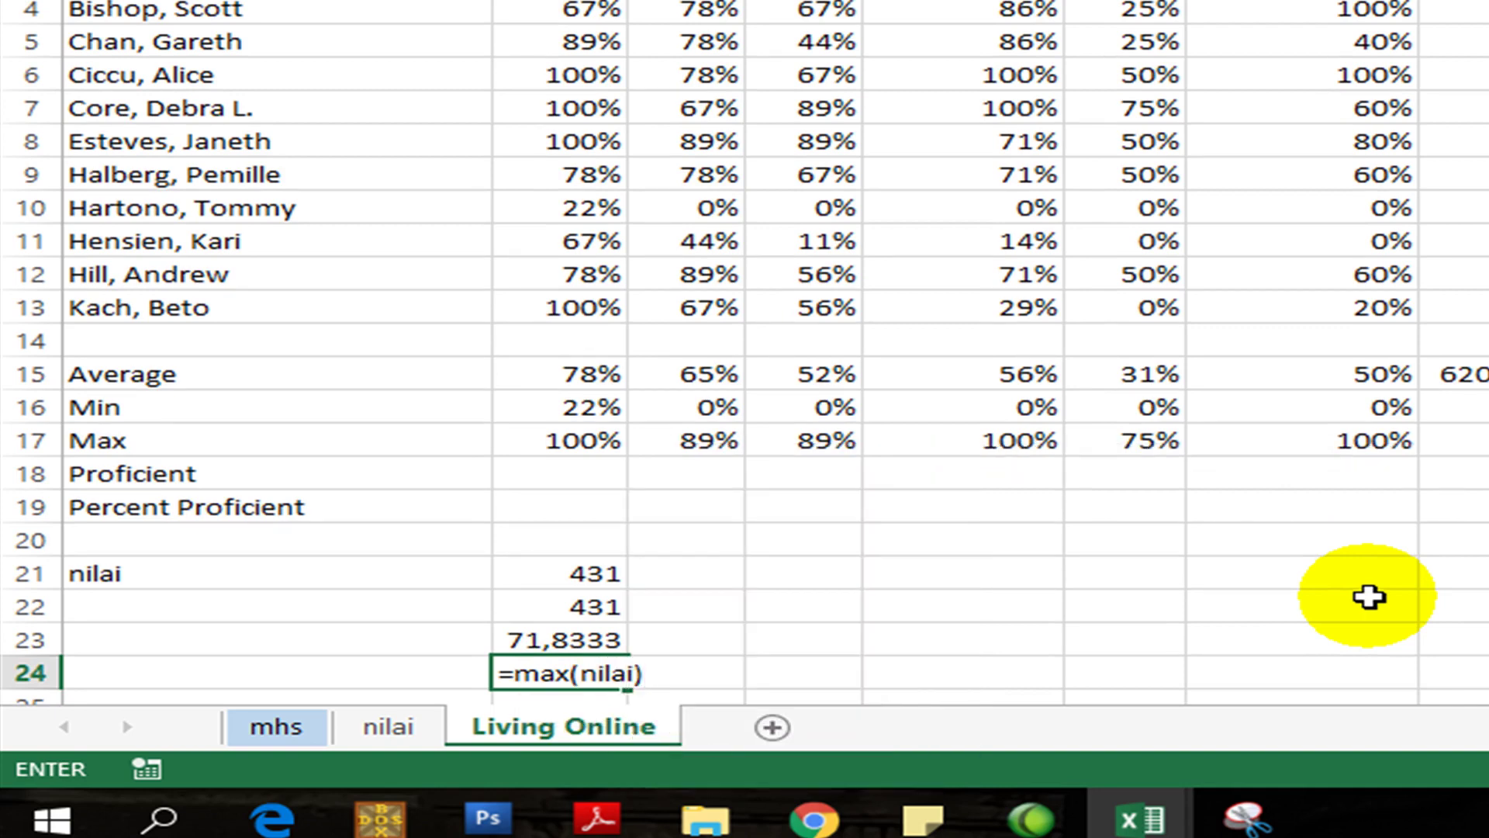
{"action": "key", "text": "Return"}
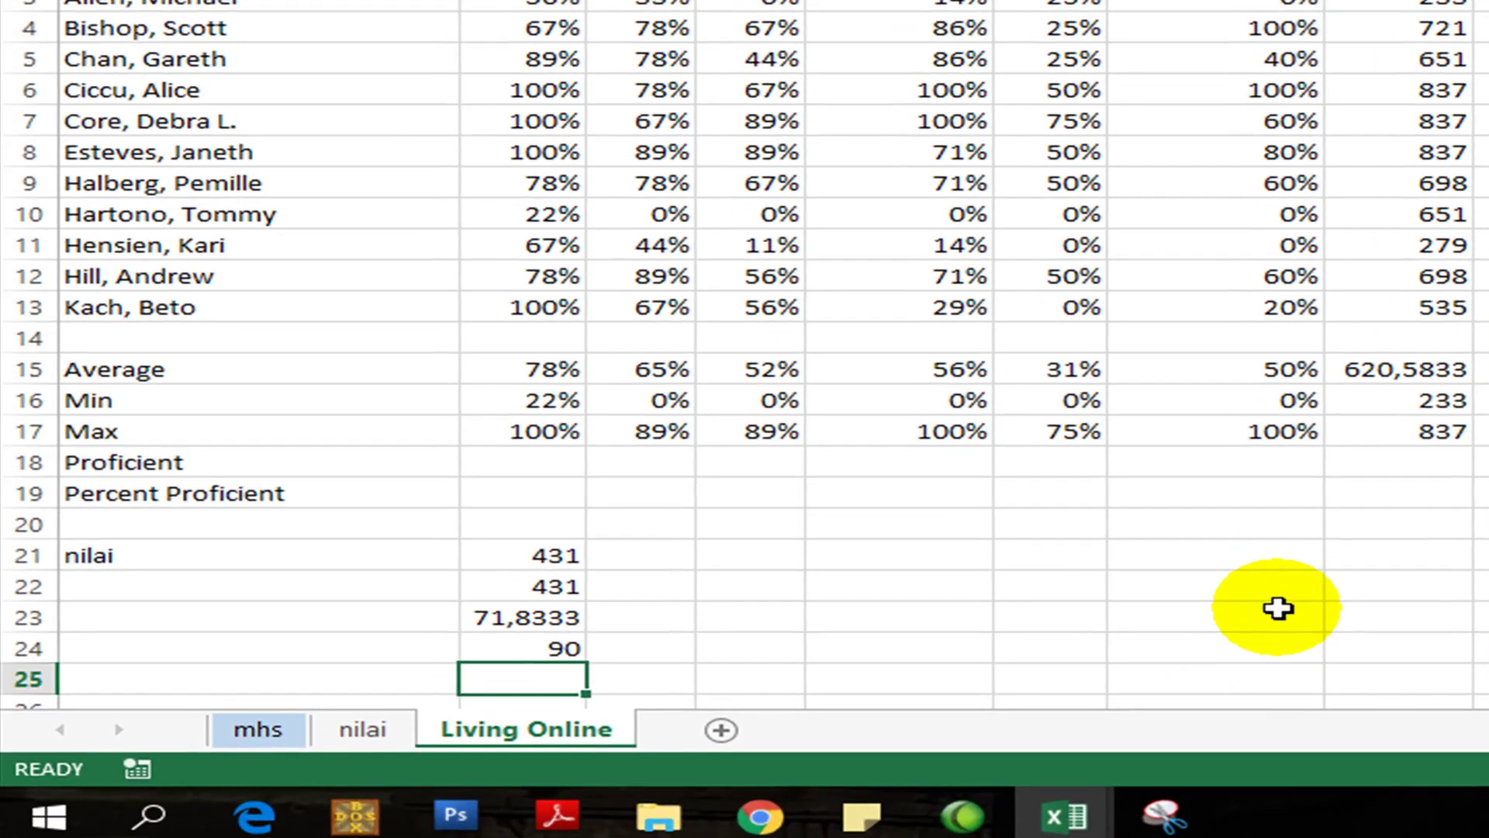
Step: Review the values and the cell and range examples on the nilai sheet, and return to cell A1
{"action": "left_click", "coordinate": [342, 742]}
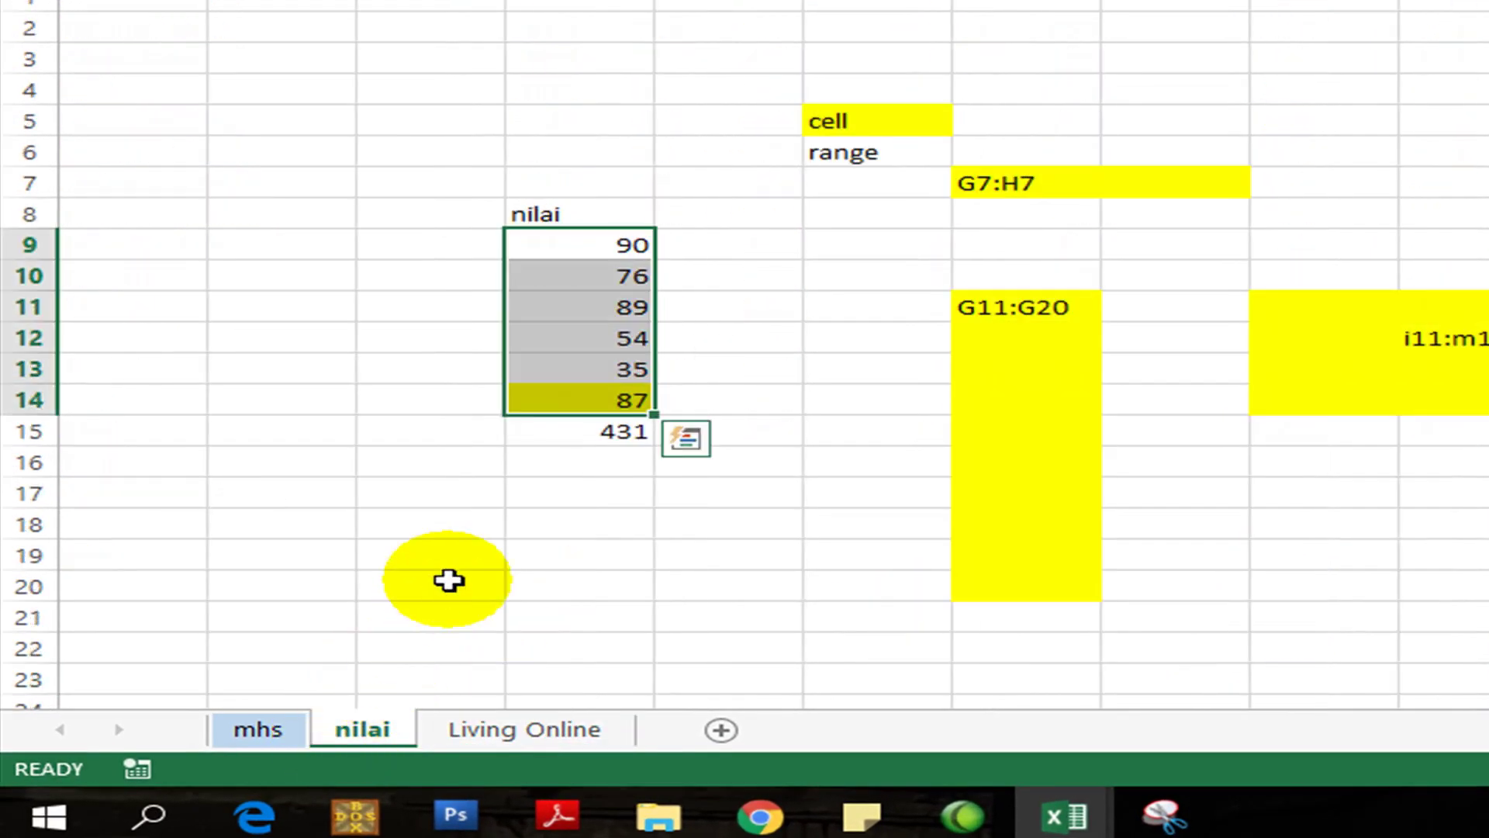
{"action": "left_click", "coordinate": [562, 302]}
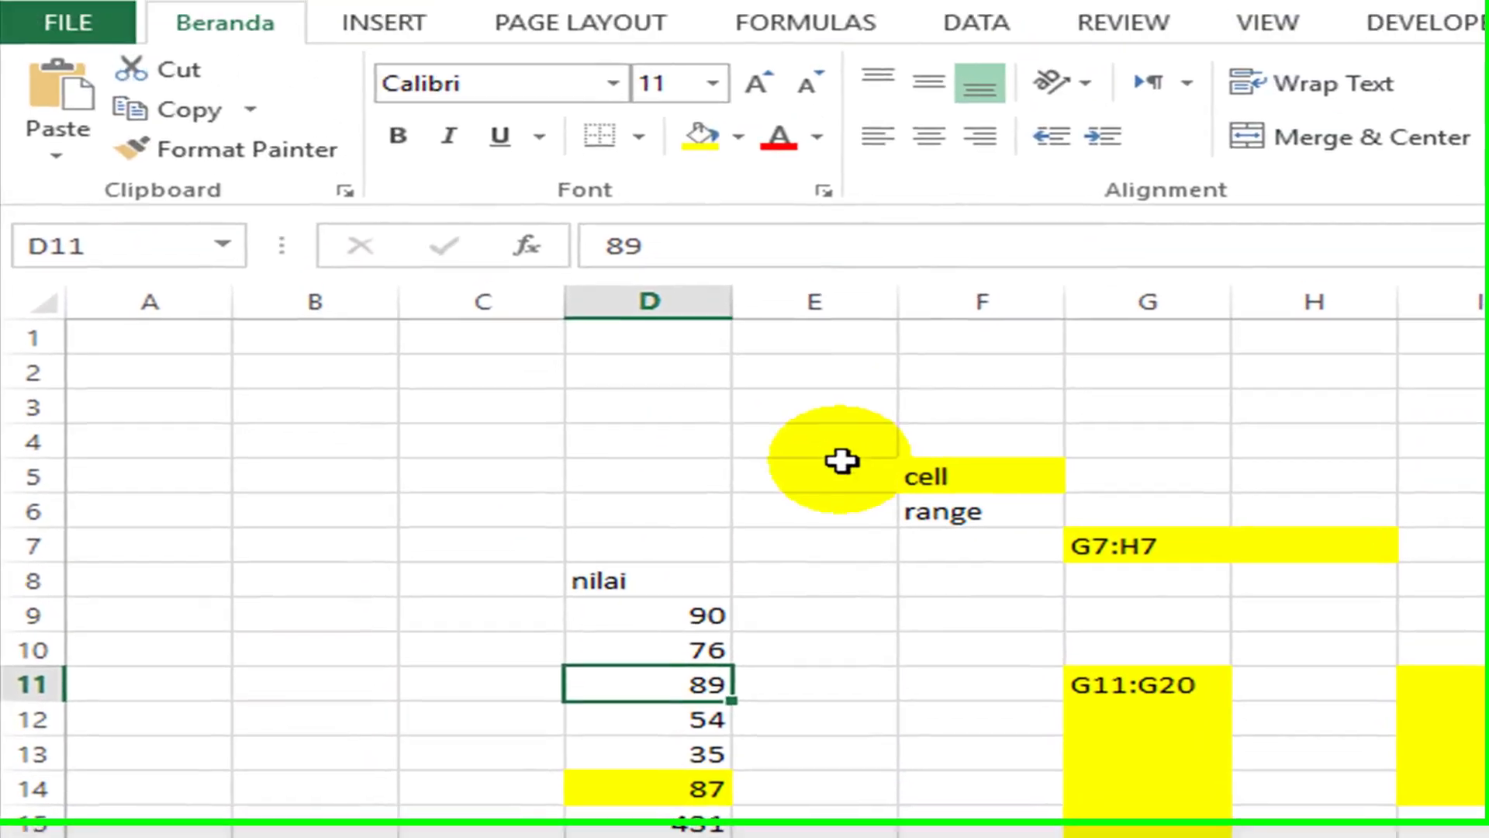
{"action": "left_click", "coordinate": [760, 121]}
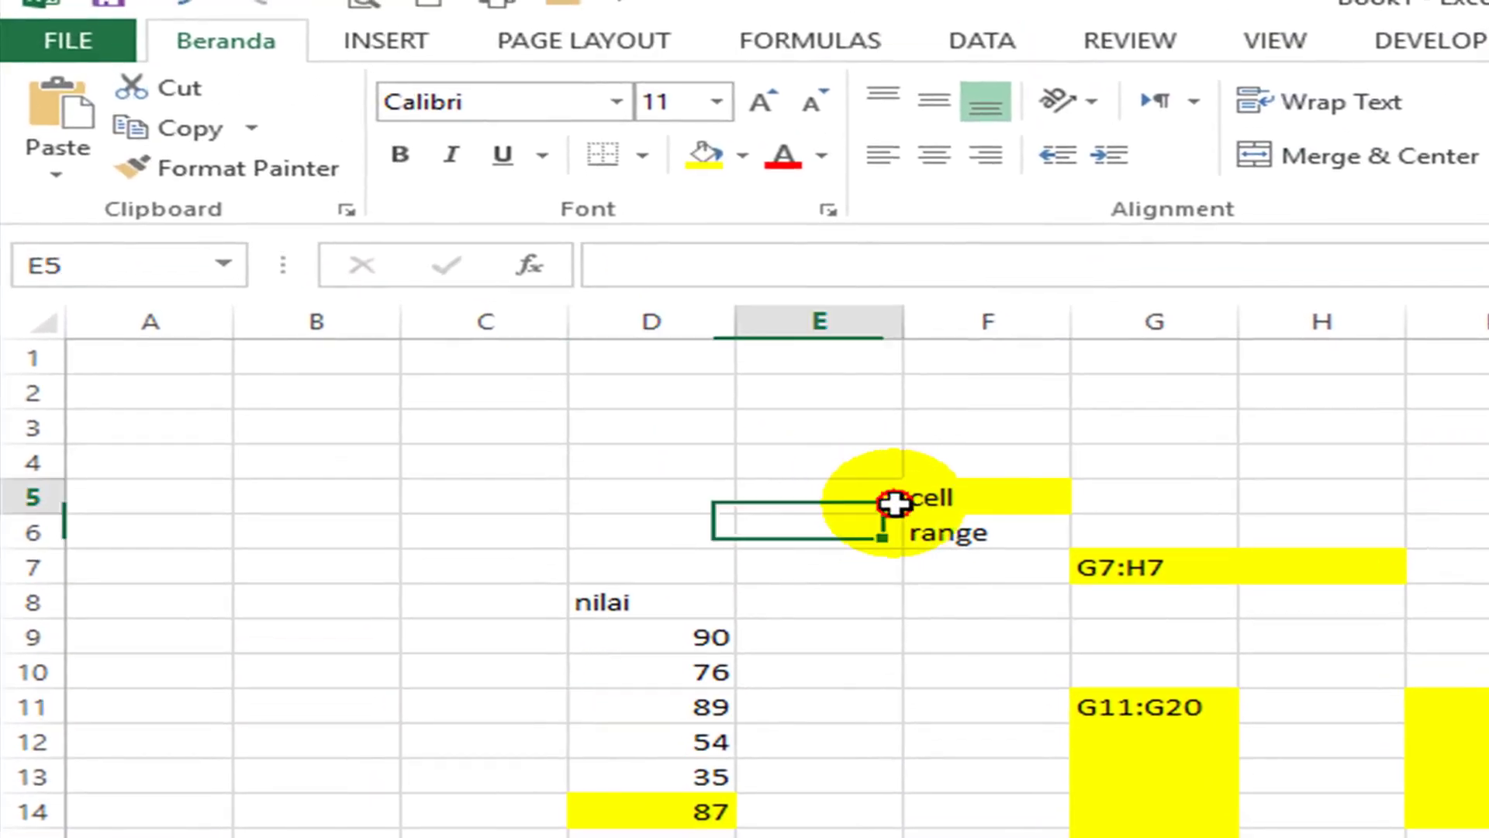
{"action": "left_click", "coordinate": [998, 525]}
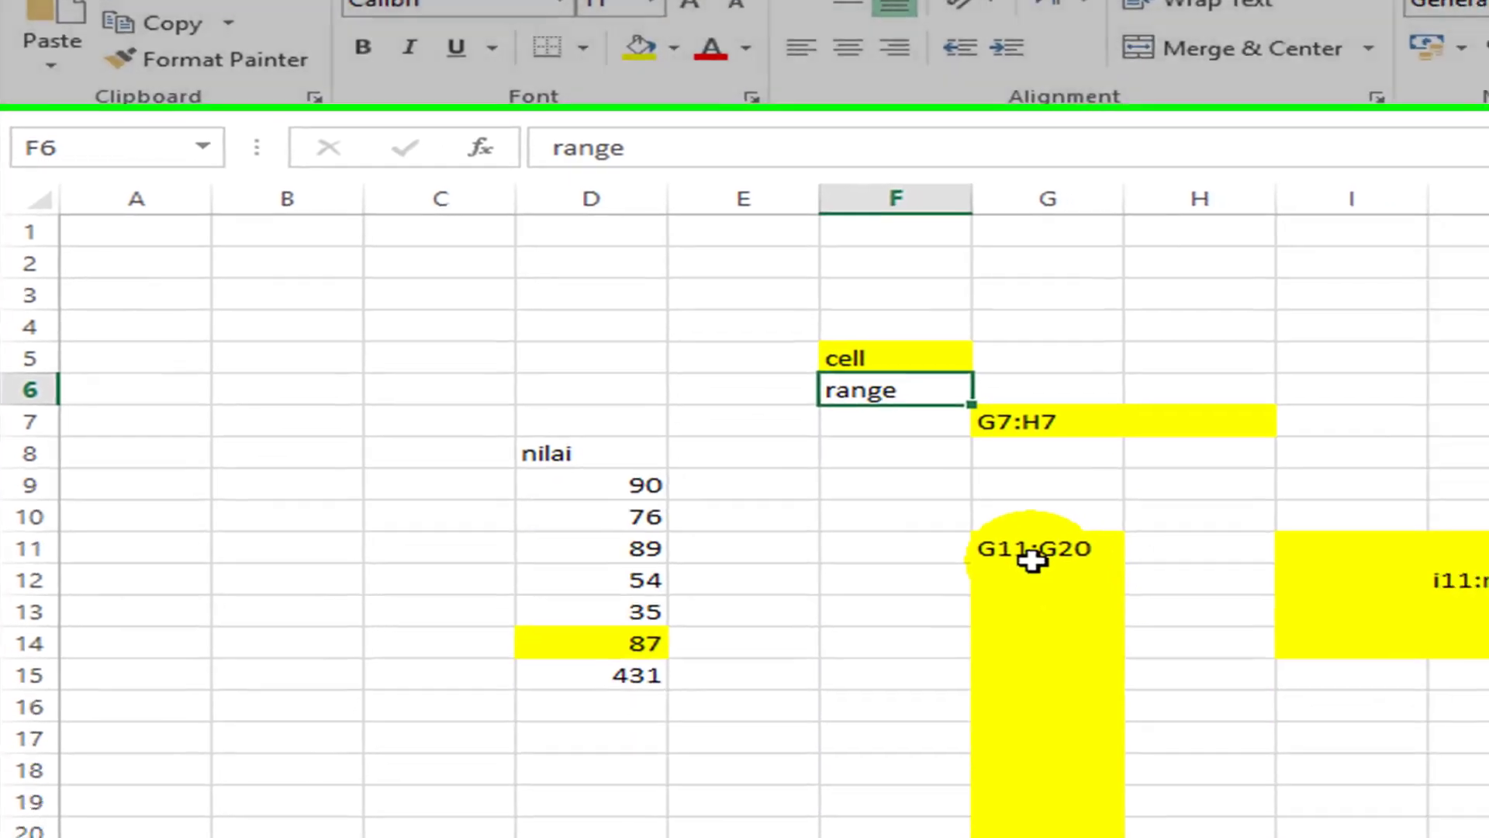
{"action": "key", "text": "Home"}
{"action": "key", "text": "ctrl+Home"}
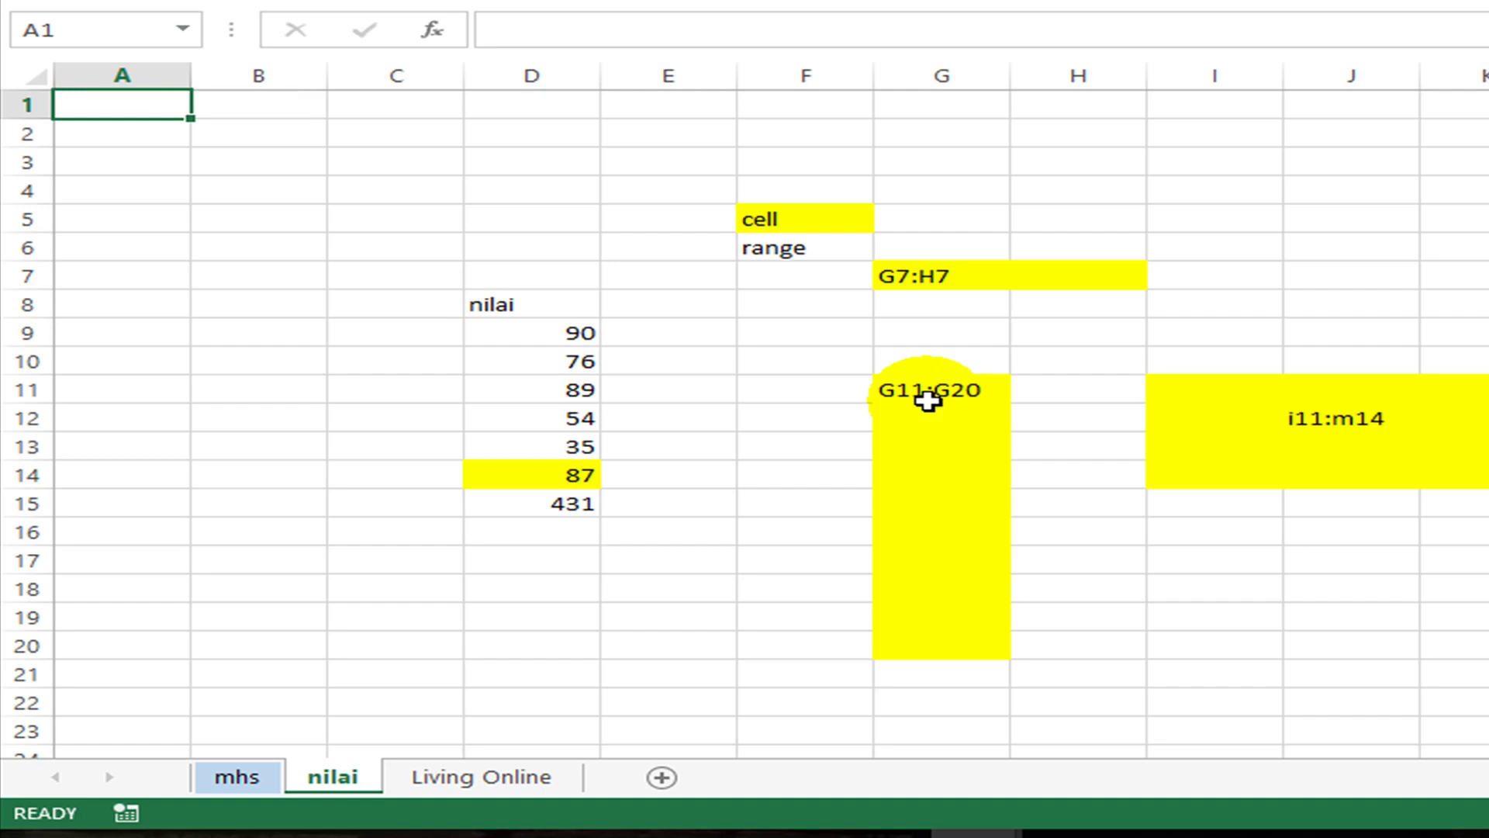
Step: Jump to the last row and back, the last column and back, and the last row and back again
{"action": "key", "text": "ctrl+Down"}
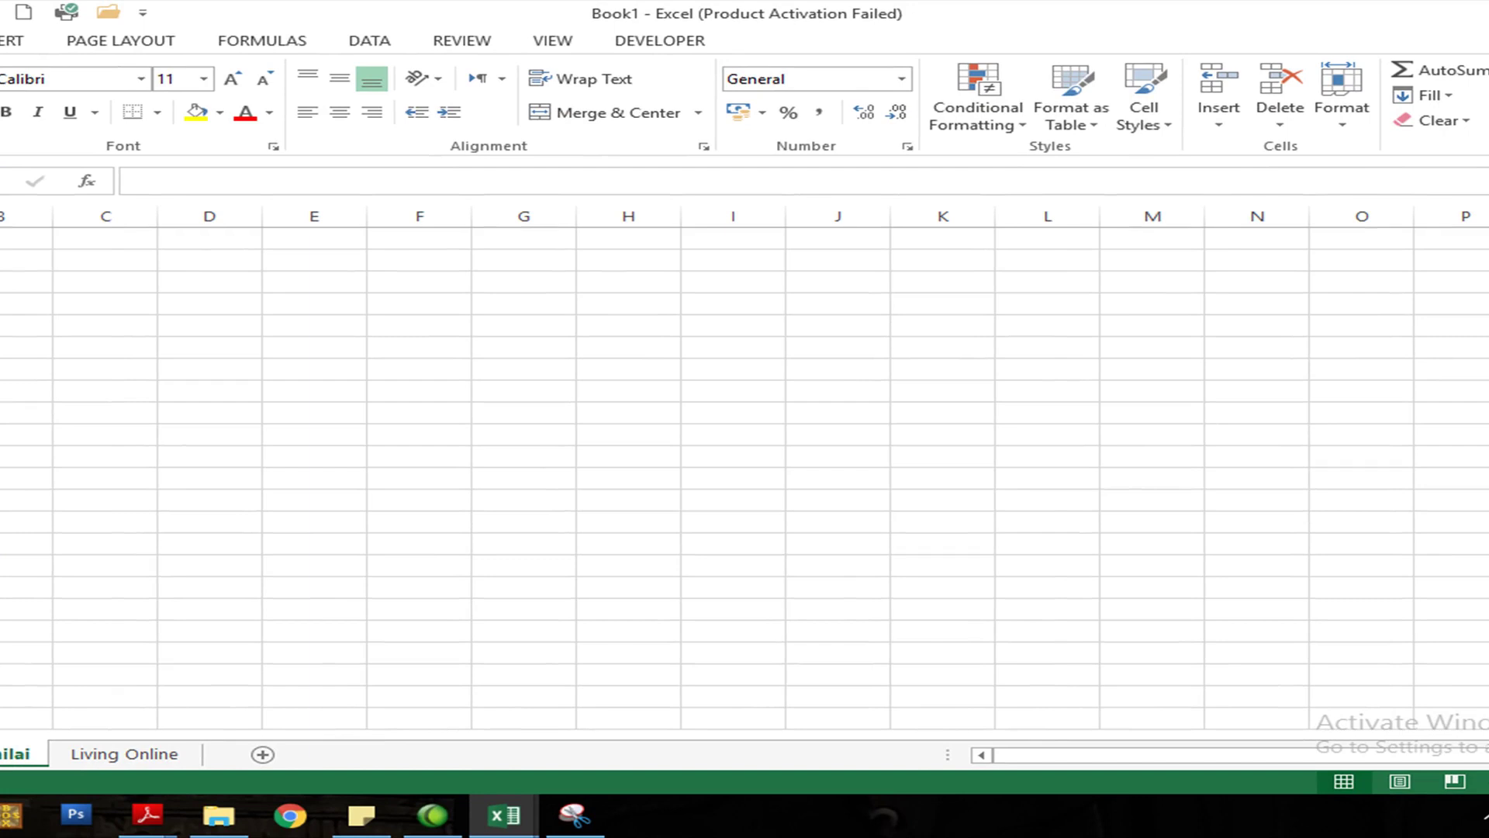
{"action": "key", "text": "ctrl+Up"}
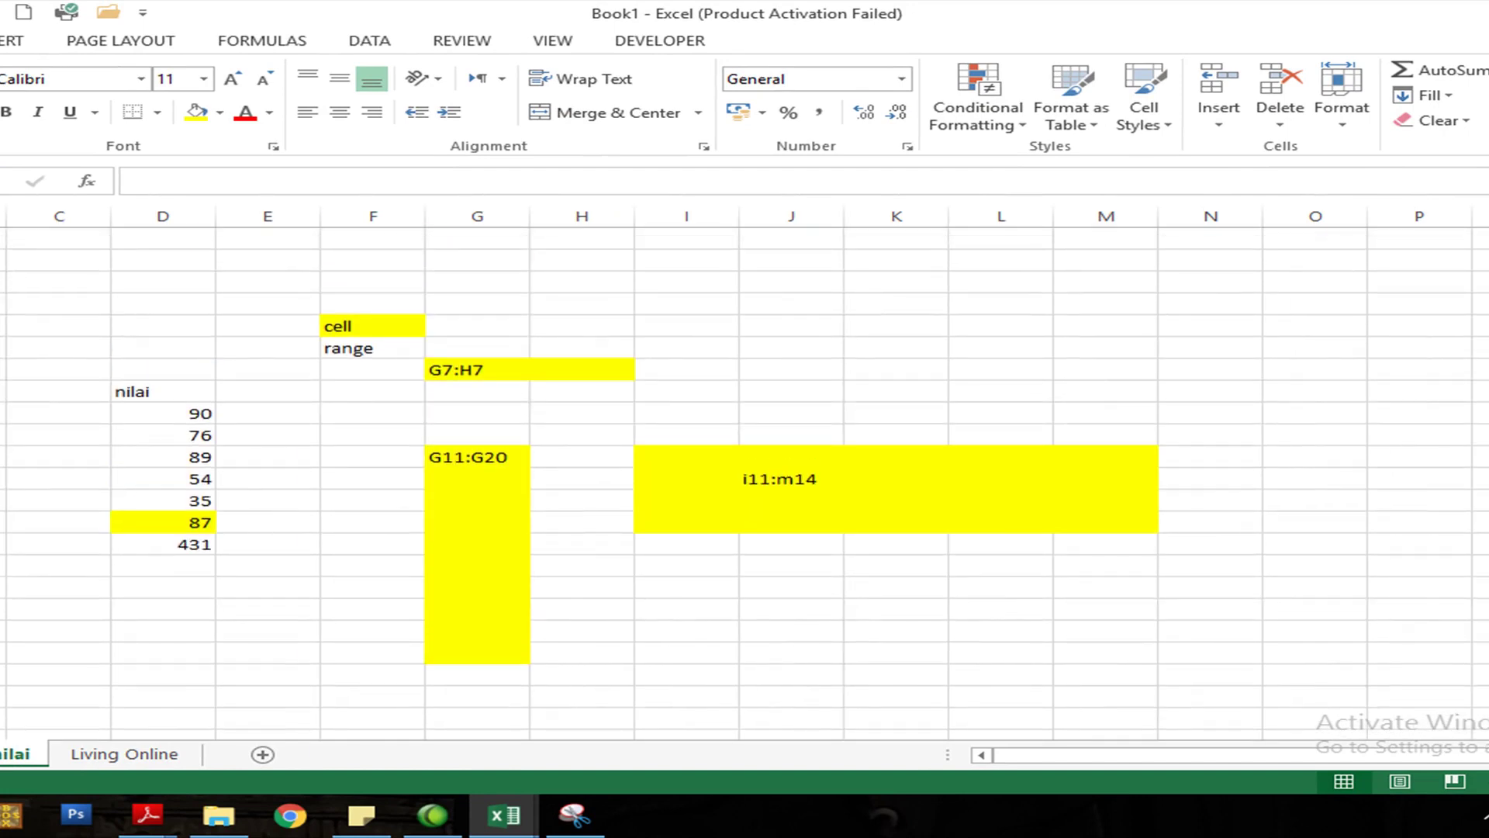
{"action": "key", "text": "ctrl+Right"}
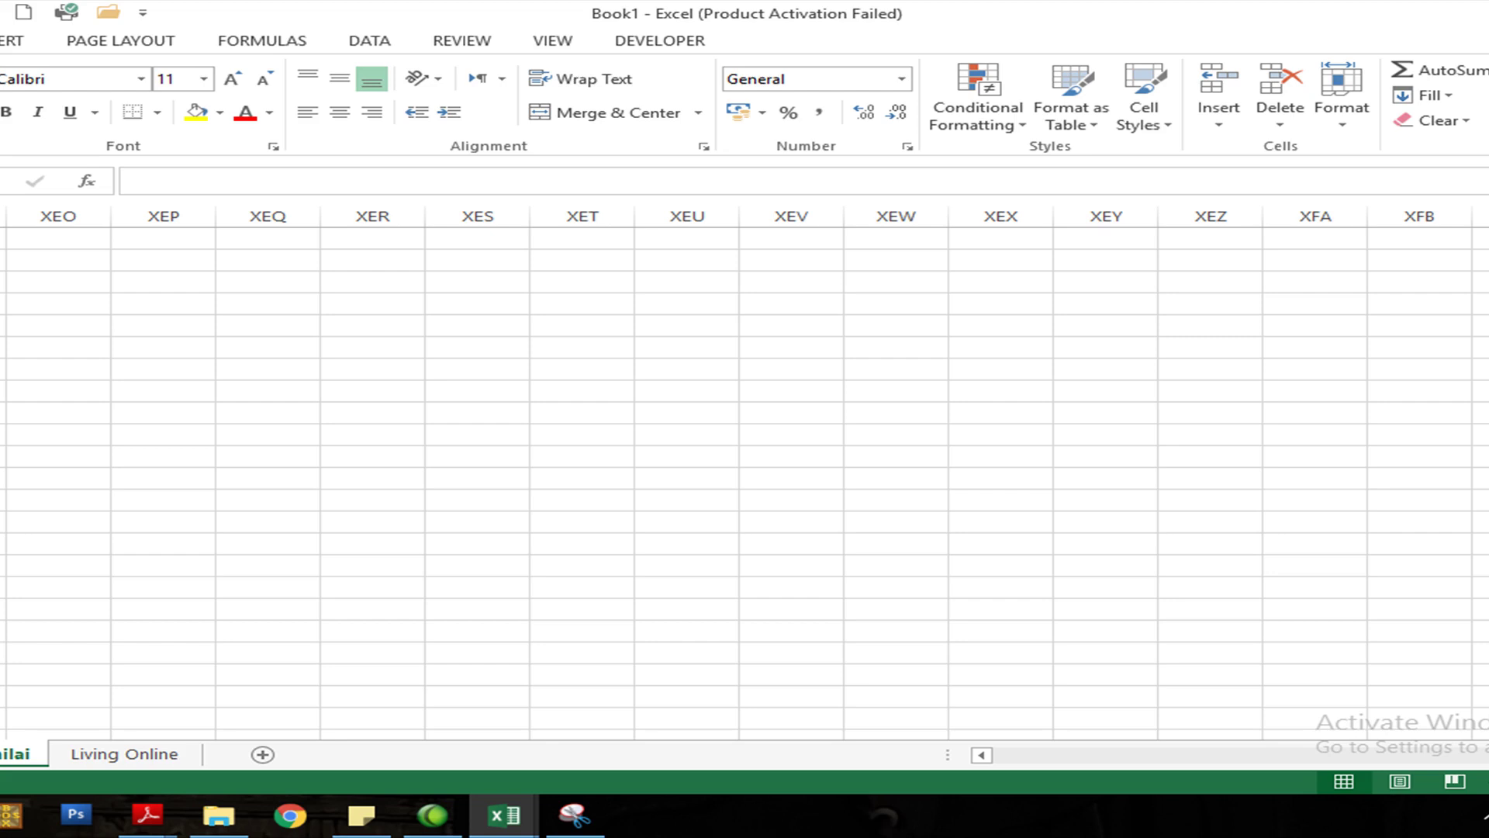
{"action": "key", "text": "ctrl+Left"}
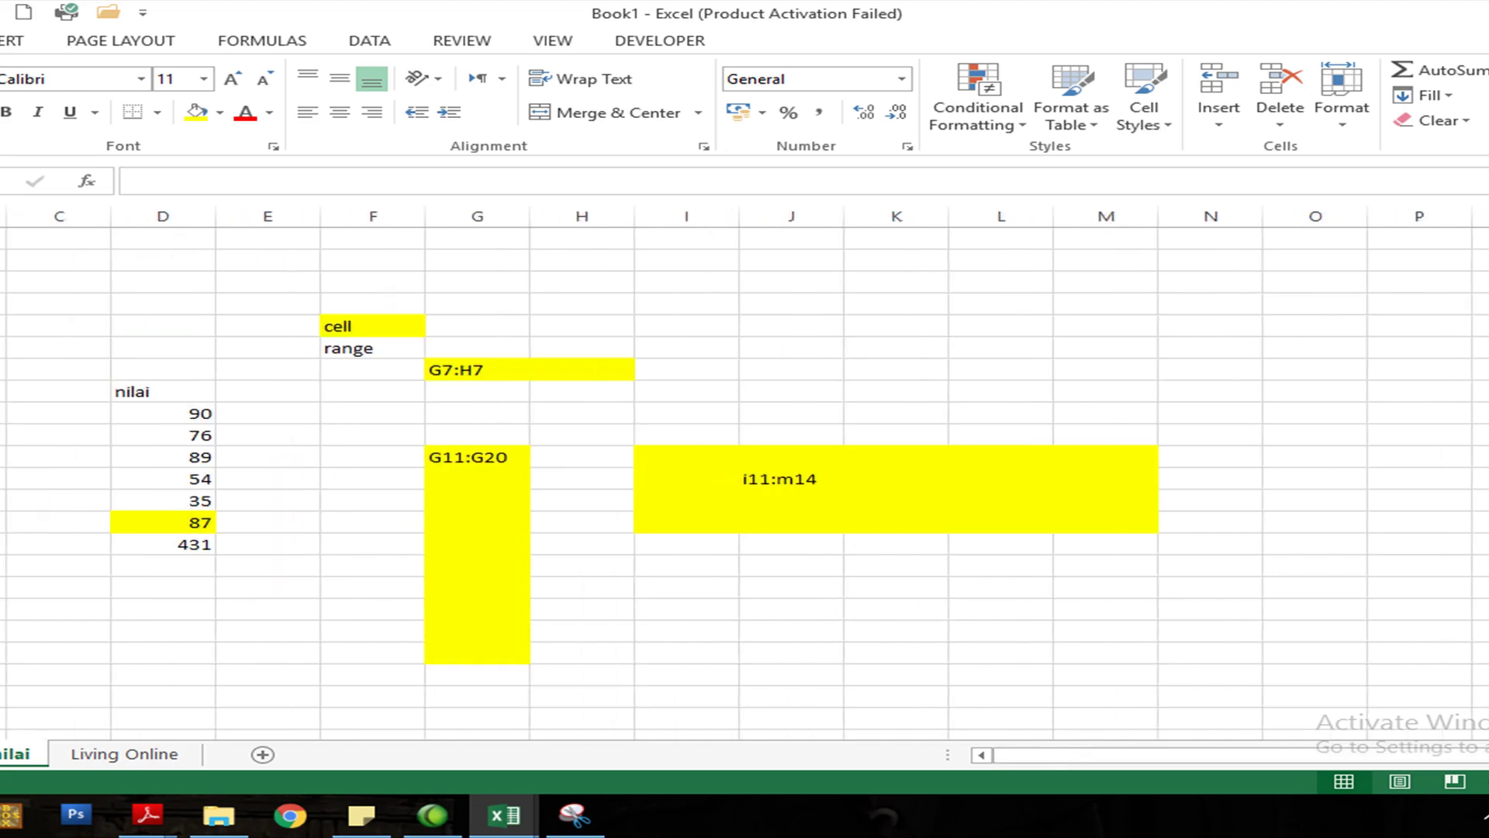
{"action": "key", "text": "ctrl+Down"}
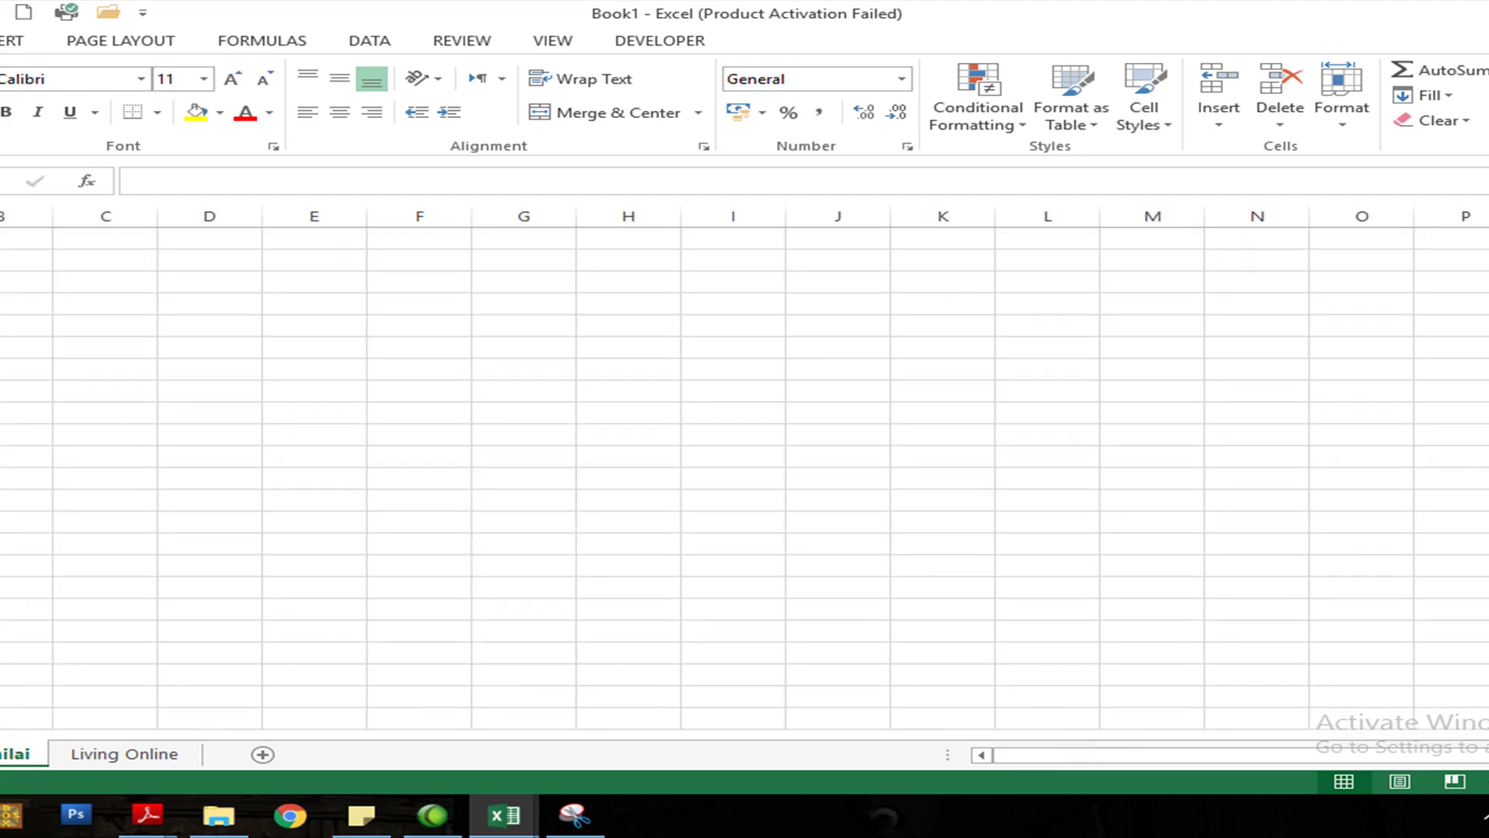
{"action": "key", "text": "ctrl+Up"}
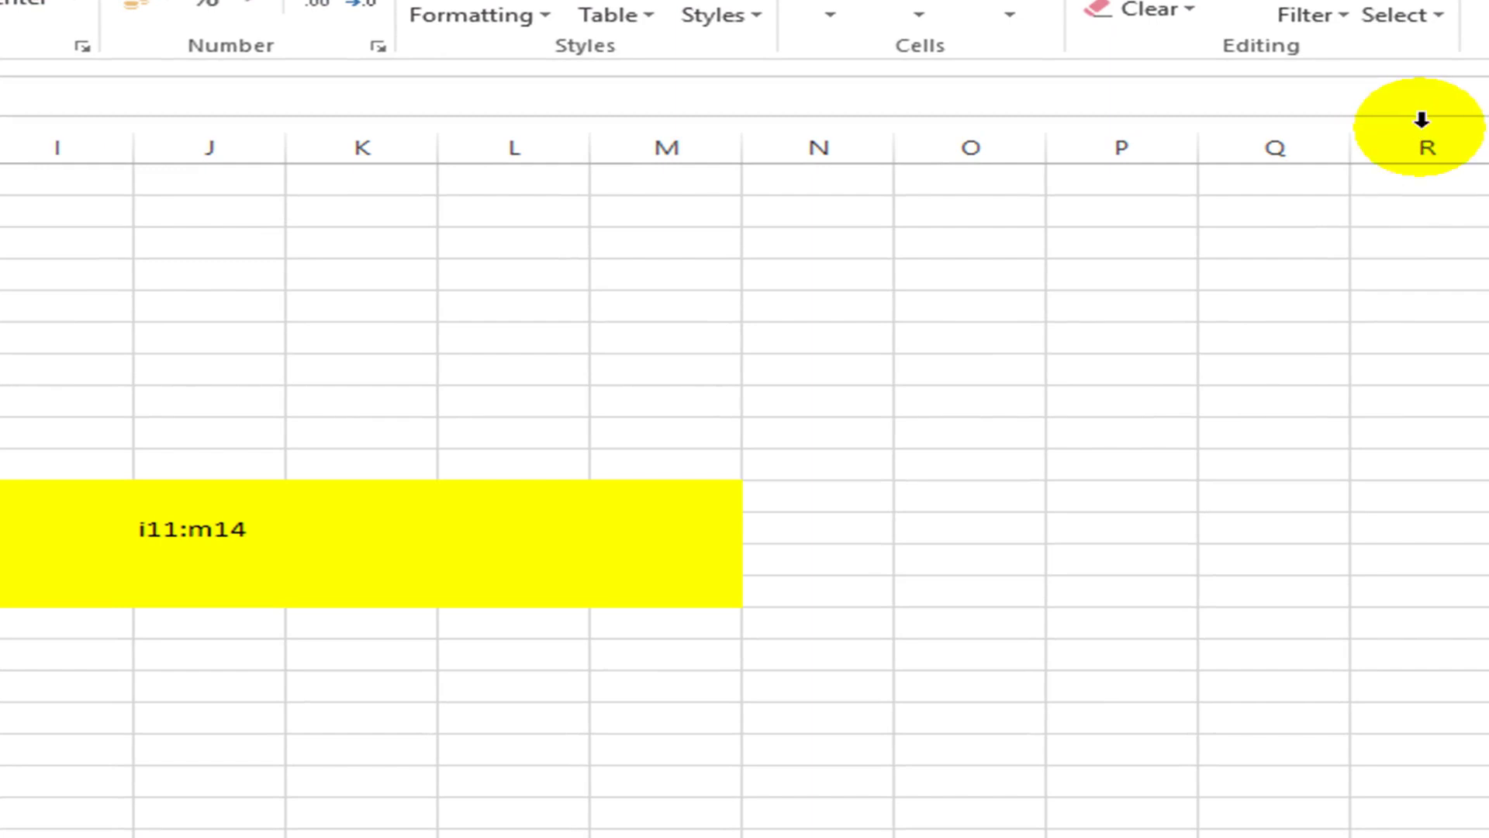
Step: Select cell J18 and look through the rows below the data on the nilai sheet
{"action": "left_click", "coordinate": [194, 706]}
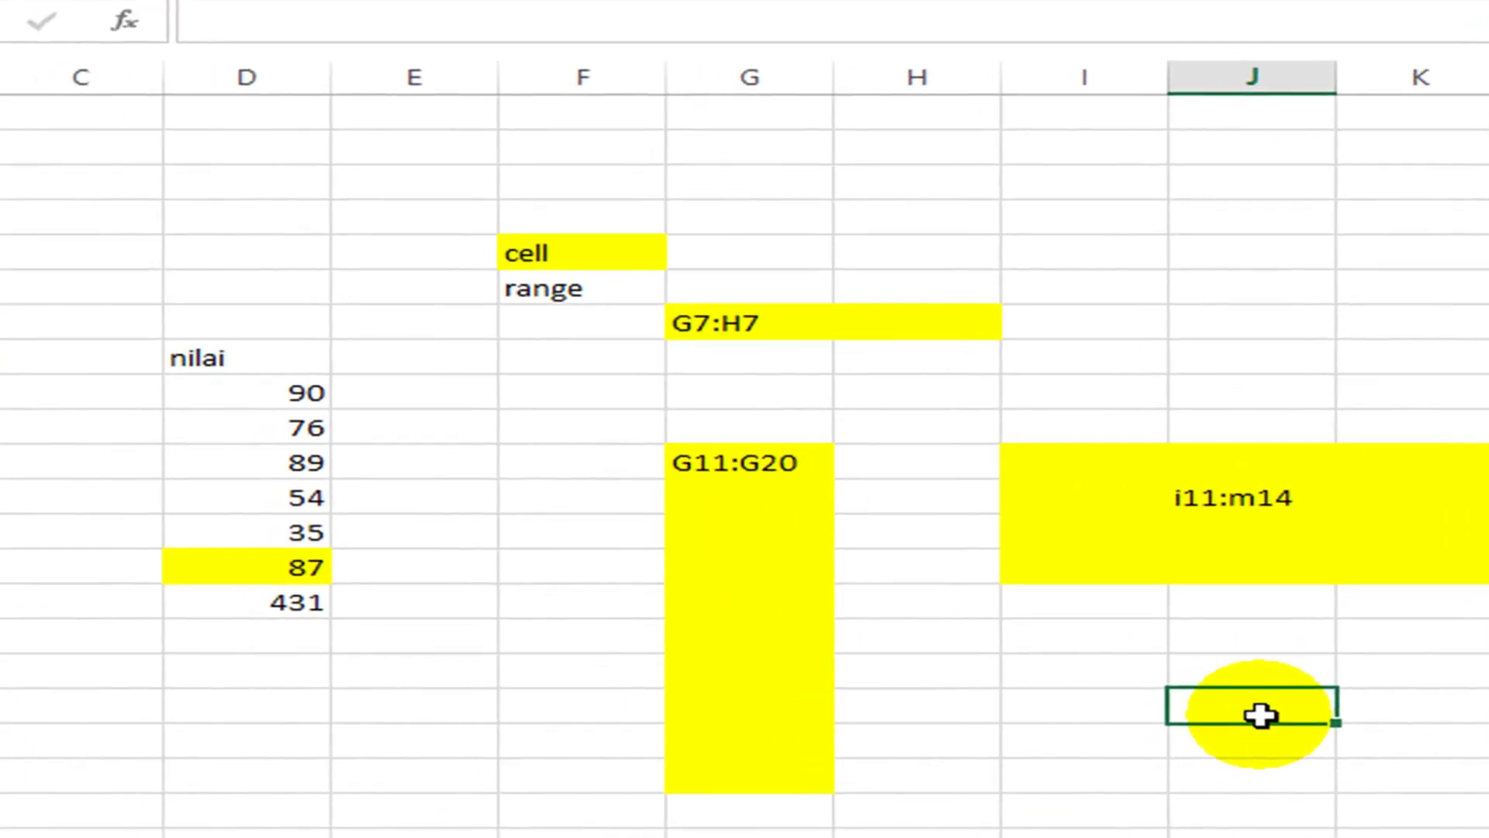
{"action": "scroll", "coordinate": [1261, 715], "scroll_direction": "down", "scroll_amount": 4}
{"action": "scroll", "coordinate": [1261, 715], "scroll_direction": "up", "scroll_amount": 4}
{"action": "scroll", "coordinate": [1261, 715], "scroll_direction": "down", "scroll_amount": 3}
{"action": "scroll", "coordinate": [1261, 715], "scroll_direction": "up", "scroll_amount": 3}
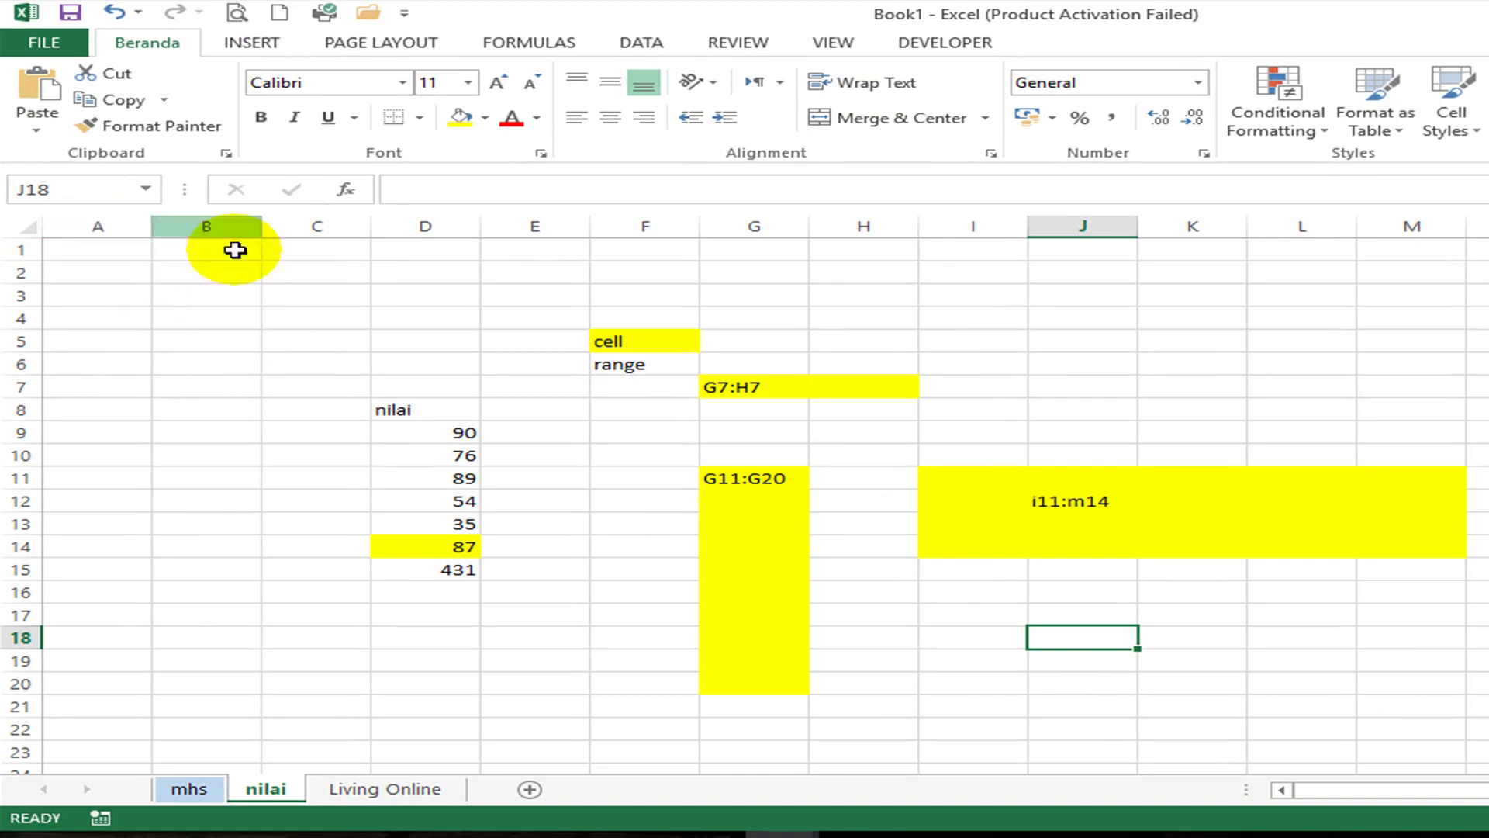
{"action": "scroll", "coordinate": [724, 452], "scroll_direction": "down", "scroll_amount": 19}
{"action": "scroll", "coordinate": [724, 452], "scroll_direction": "up", "scroll_amount": 4}
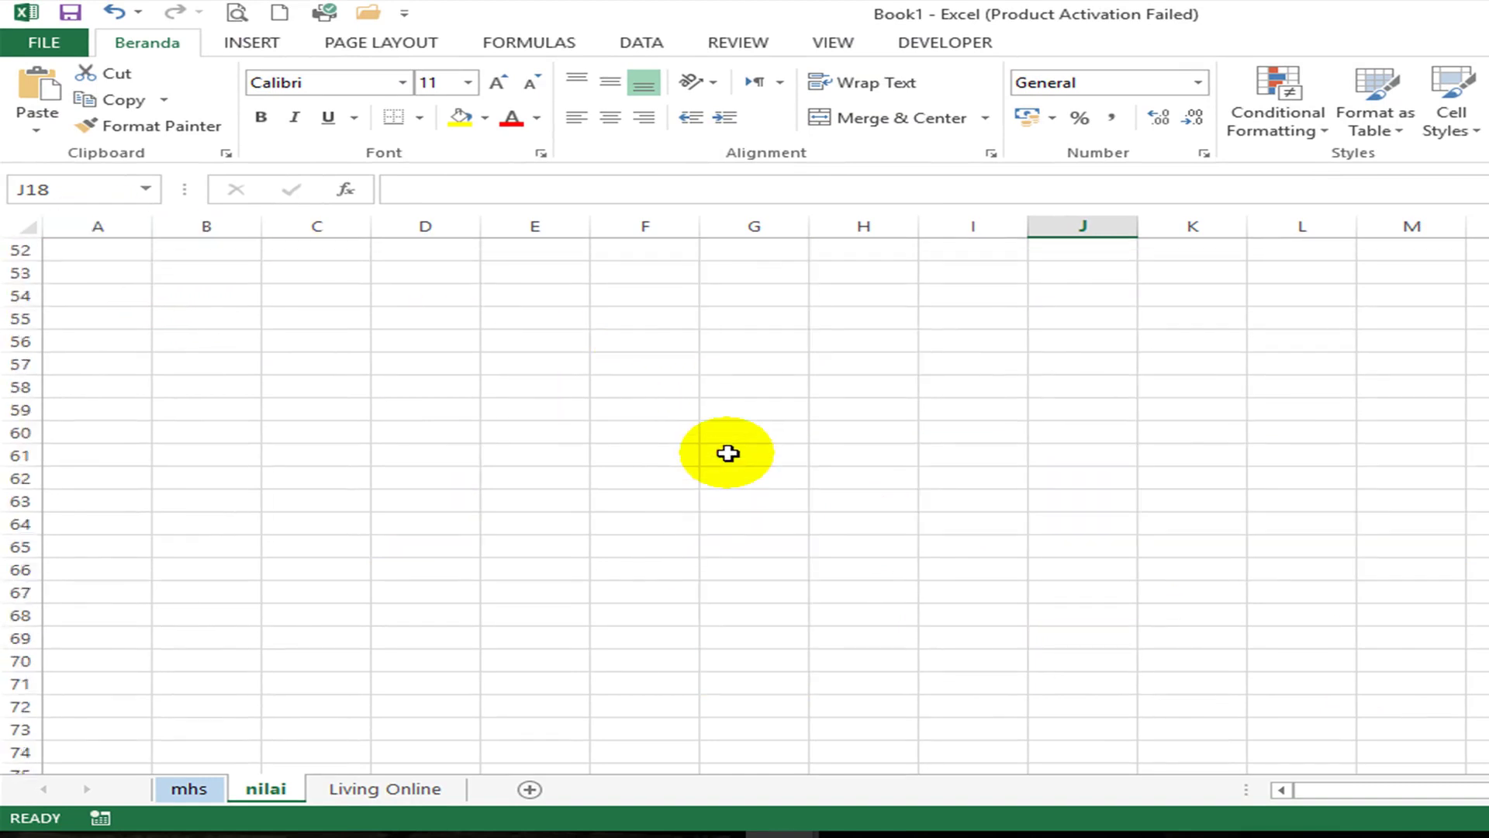
Step: Go directly to cell G1000 by its cell reference
{"action": "left_click", "coordinate": [72, 186]}
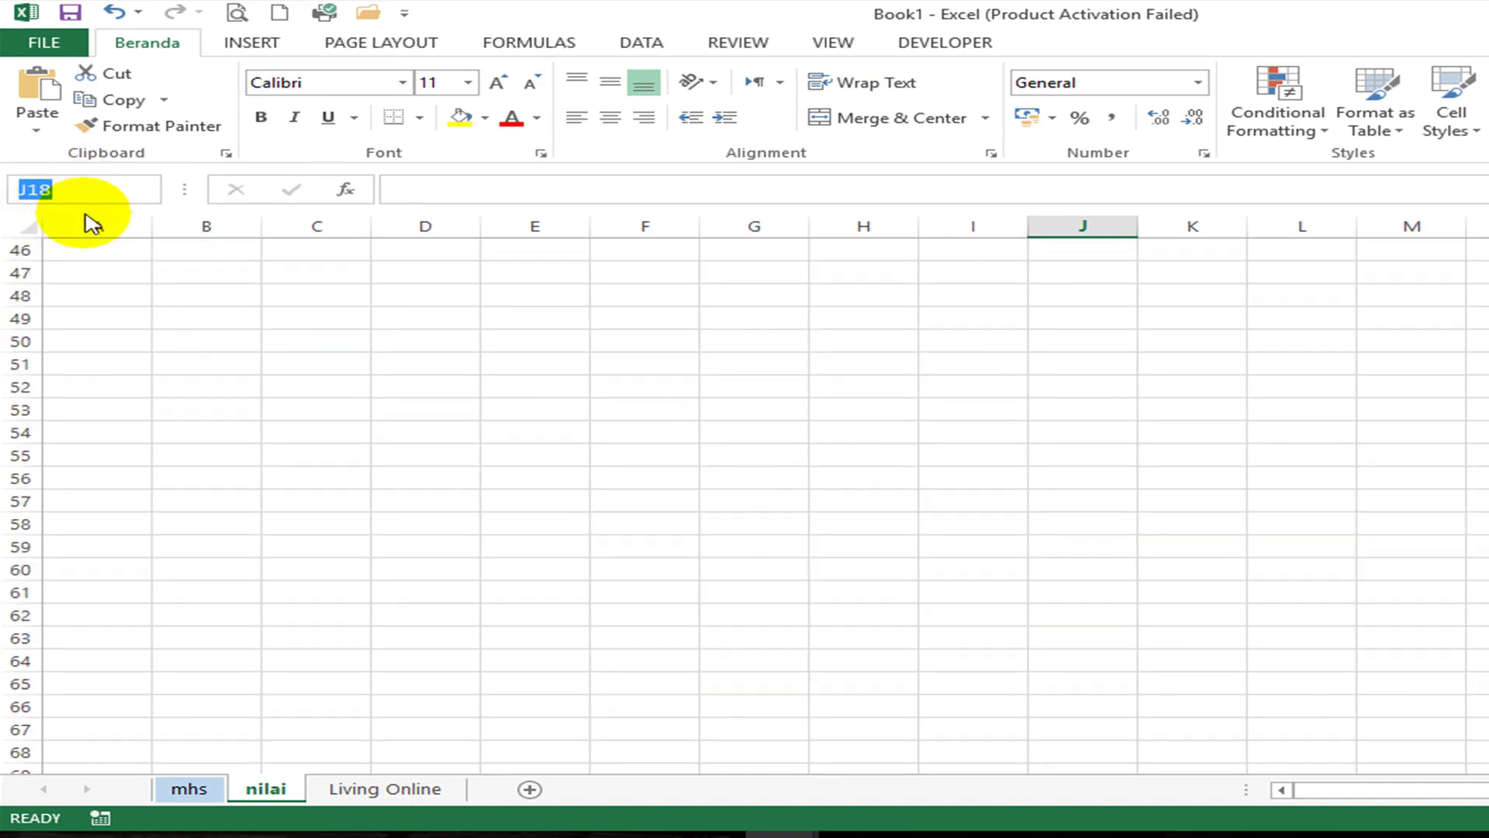
{"action": "type", "text": "g1000"}
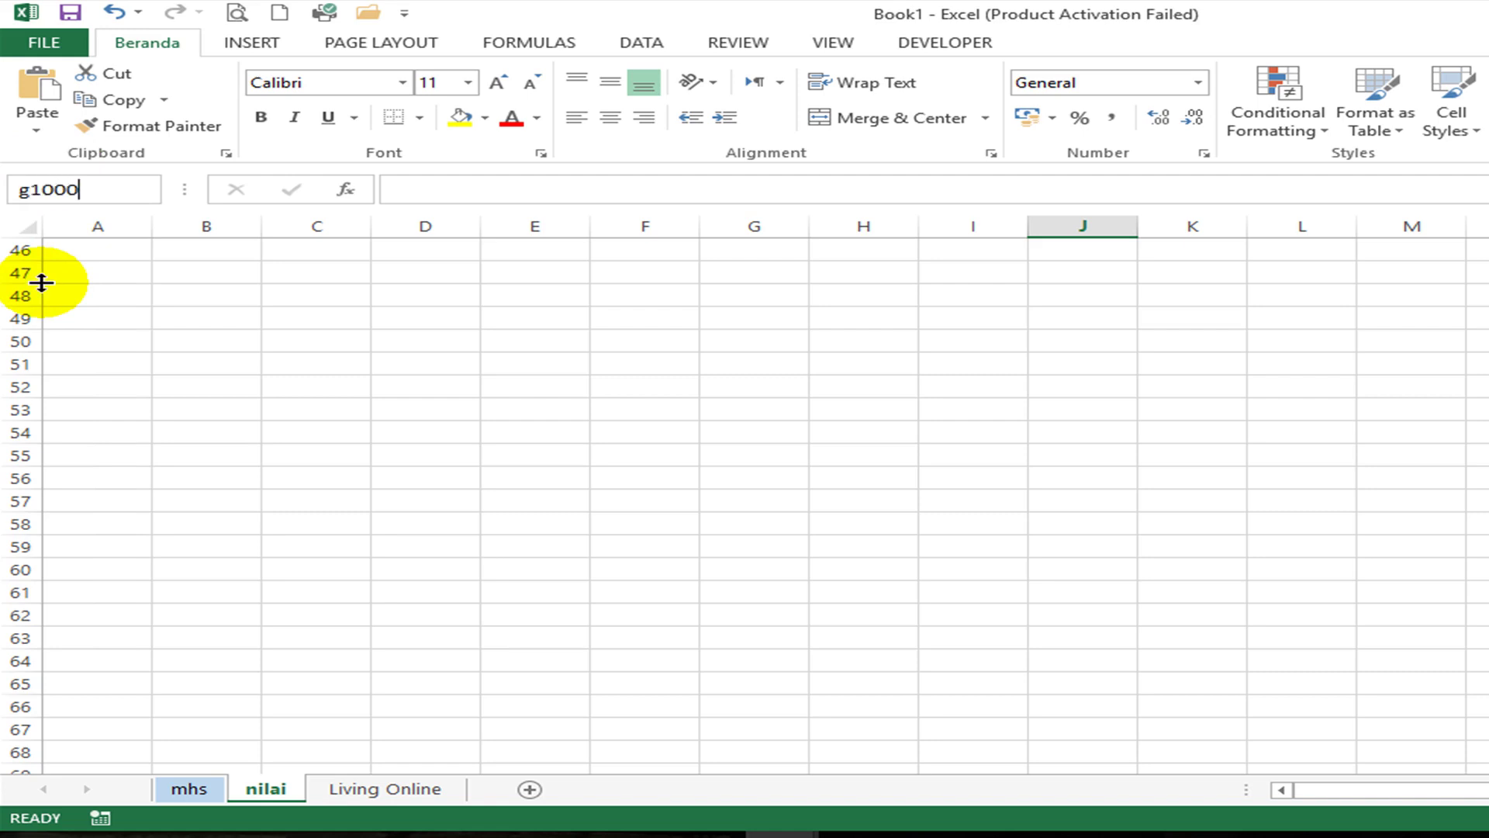
{"action": "key", "text": "Return"}
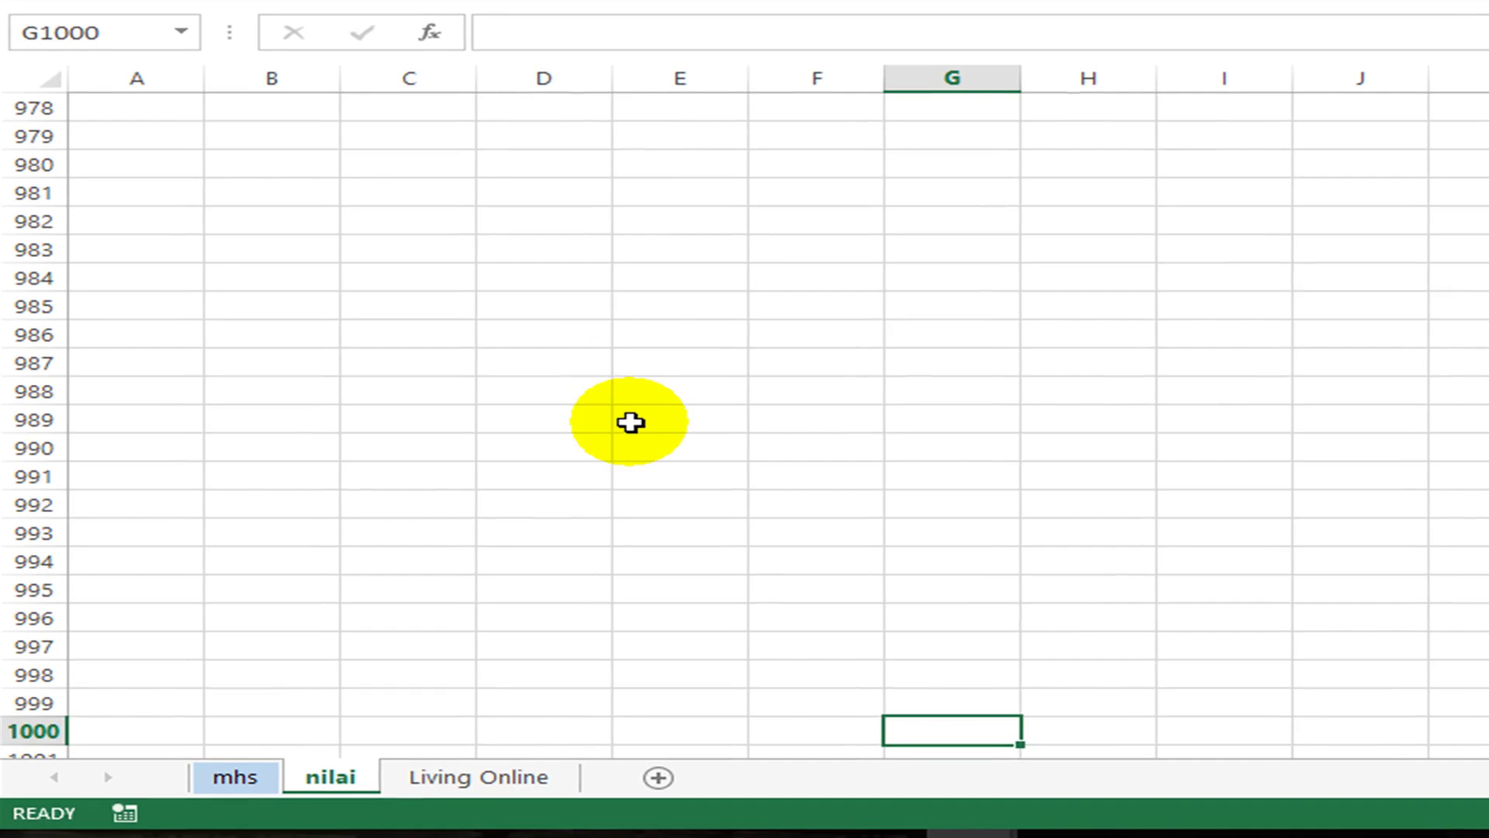
Step: Jump back up column G to the first row and return to cell A1
{"action": "key", "text": "ctrl+Up"}
{"action": "key", "text": "ctrl+Up"}
{"action": "key", "text": "ctrl+Up"}
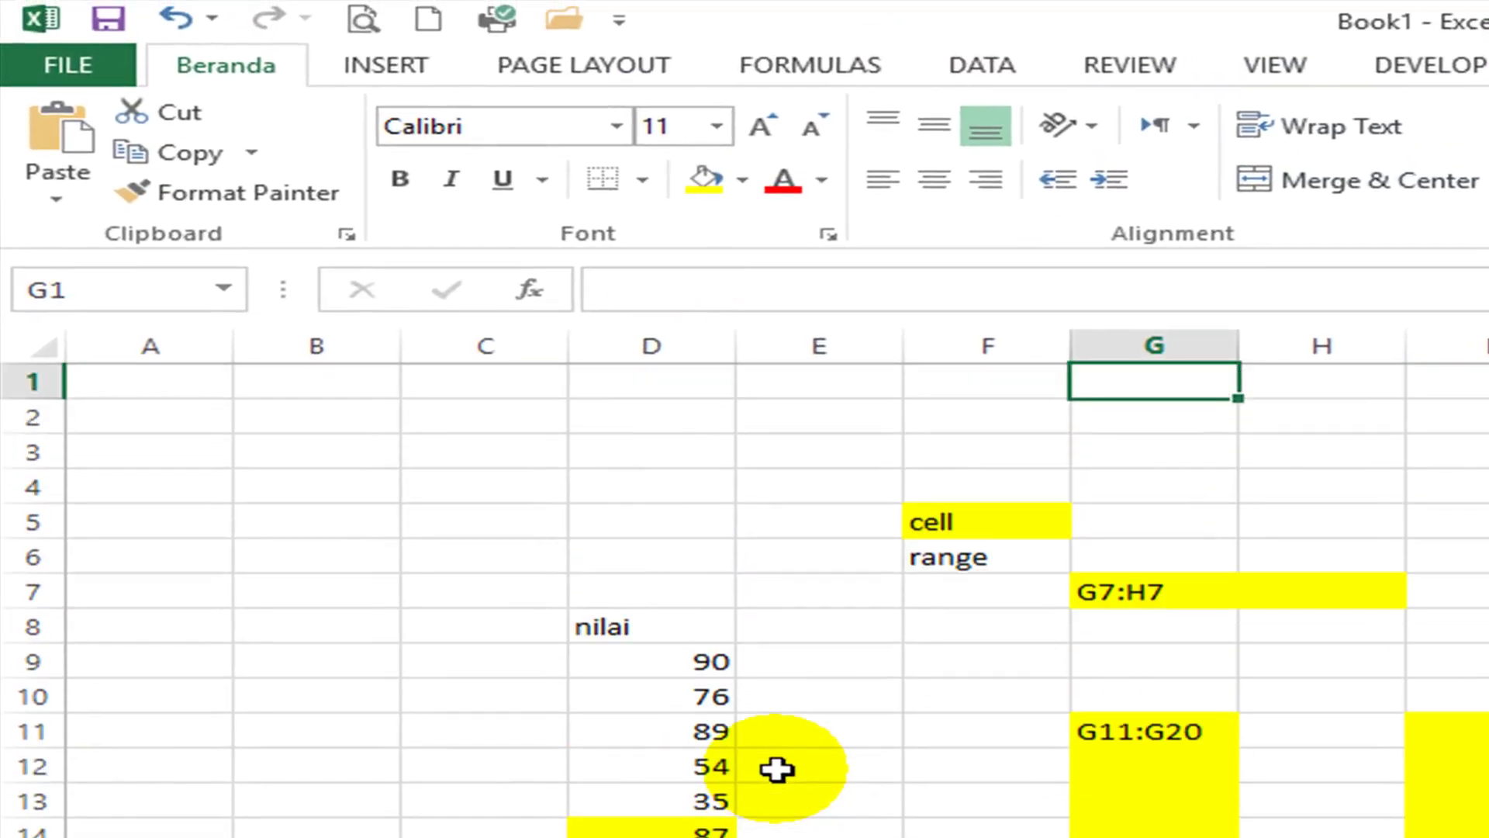
{"action": "key", "text": "ctrl+Left"}
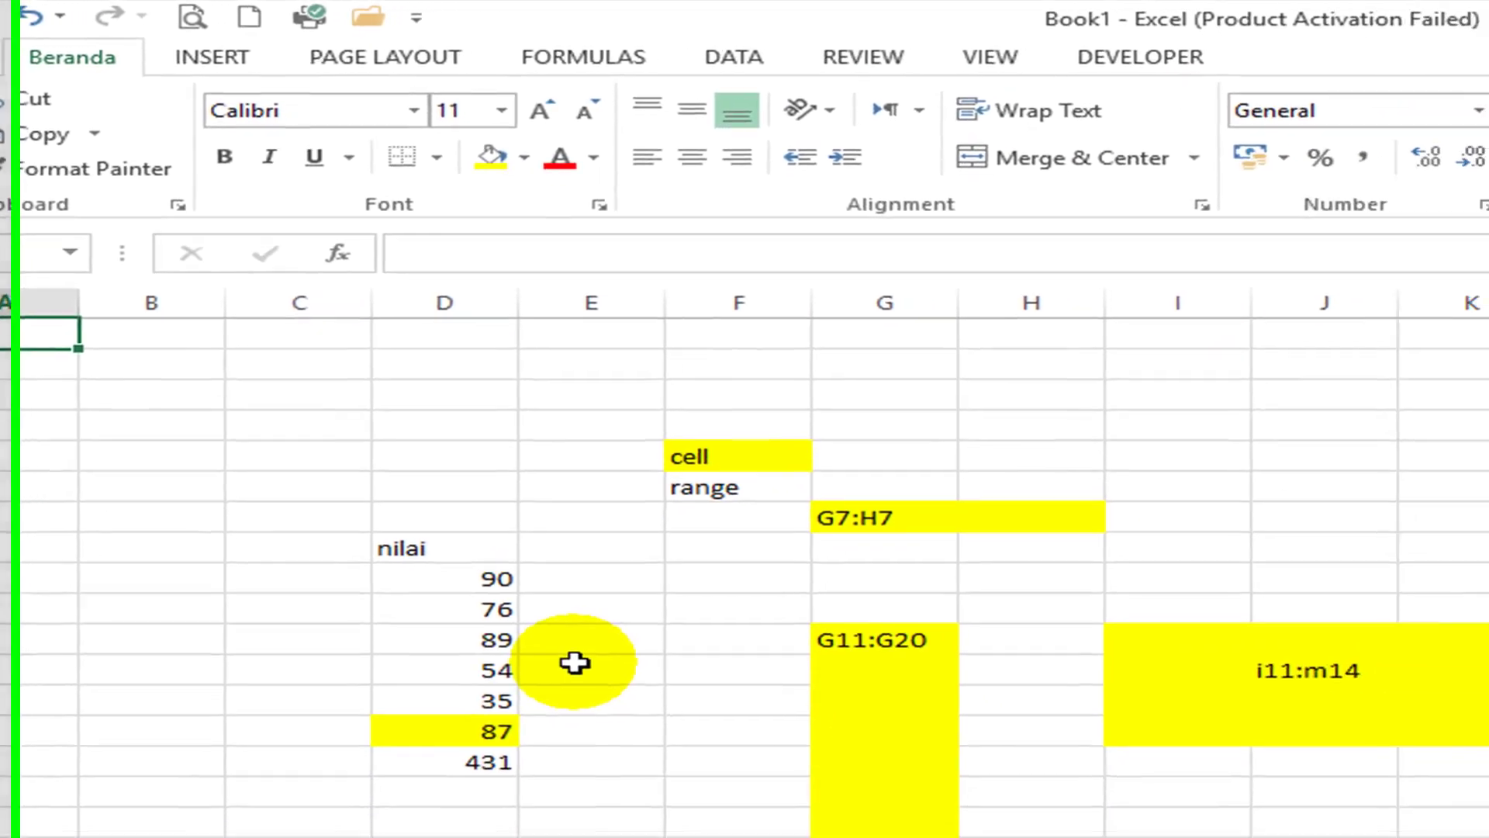
Step: Enter "gridlines" in cell F4, directly above the "cell" label
{"action": "left_click", "coordinate": [776, 556]}
{"action": "left_click", "coordinate": [1107, 462]}
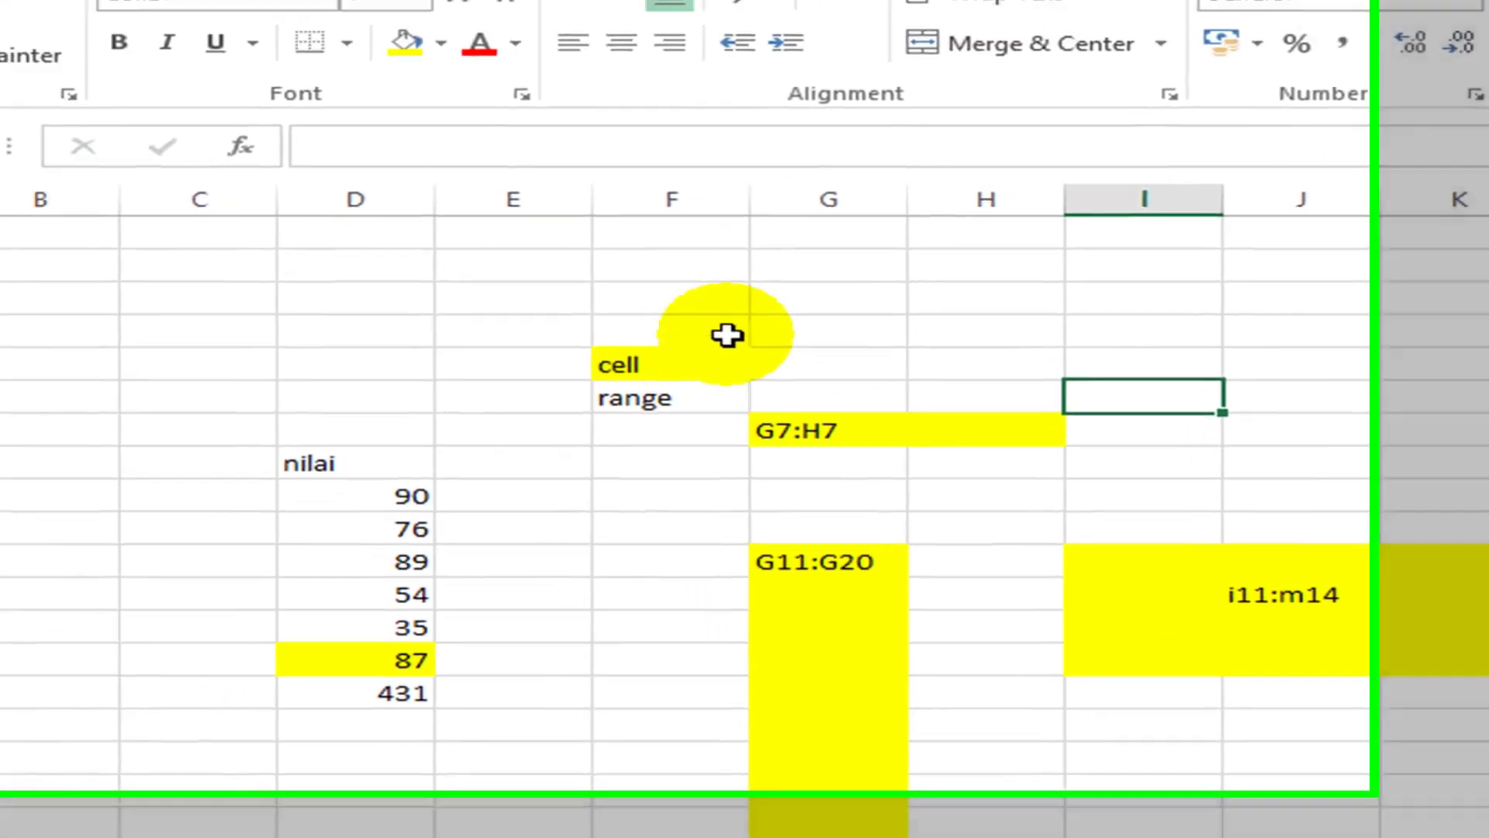
{"action": "left_click", "coordinate": [726, 335]}
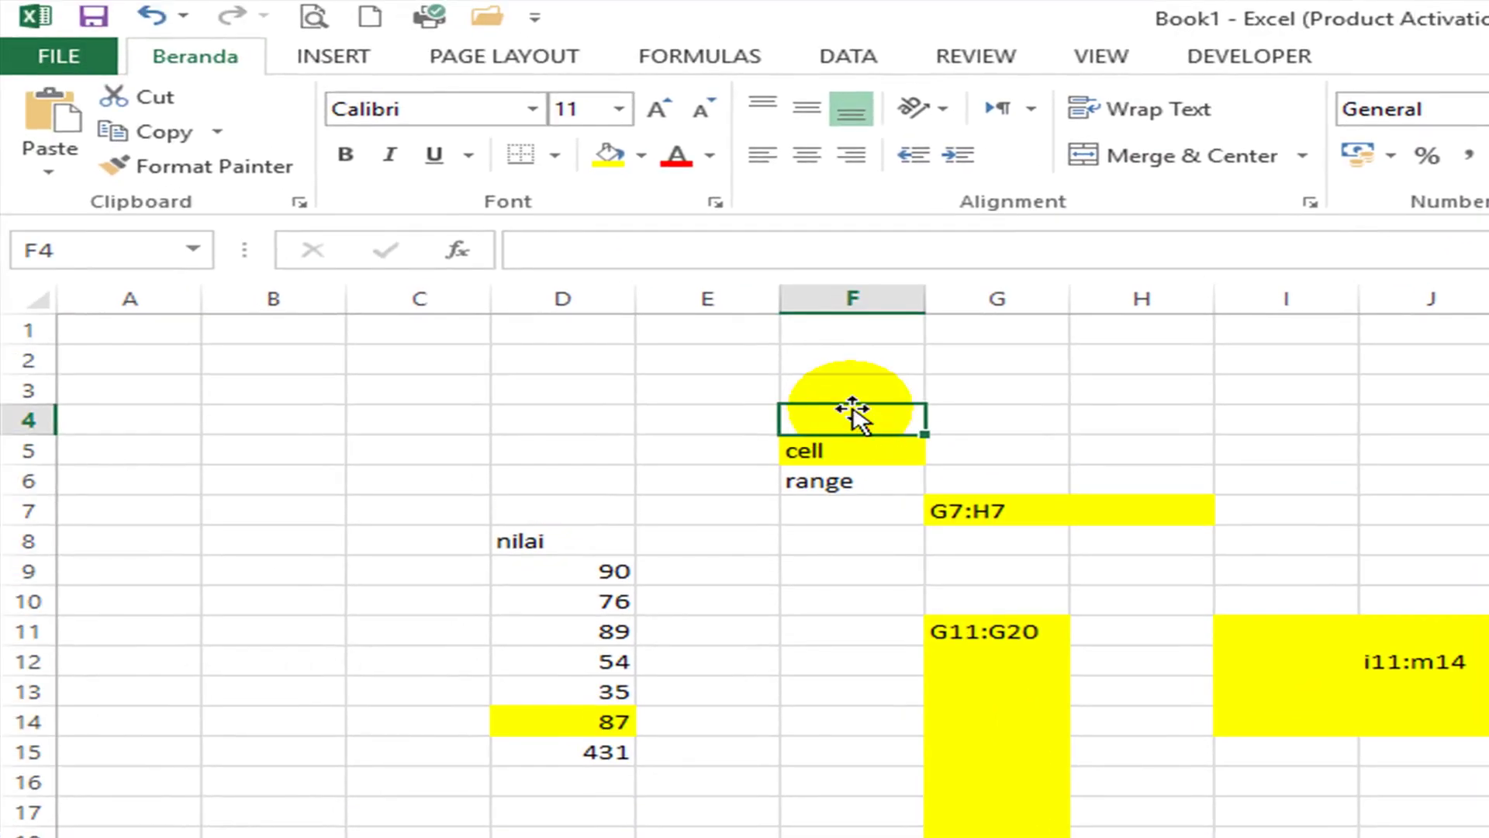
{"action": "type", "text": "gri"}
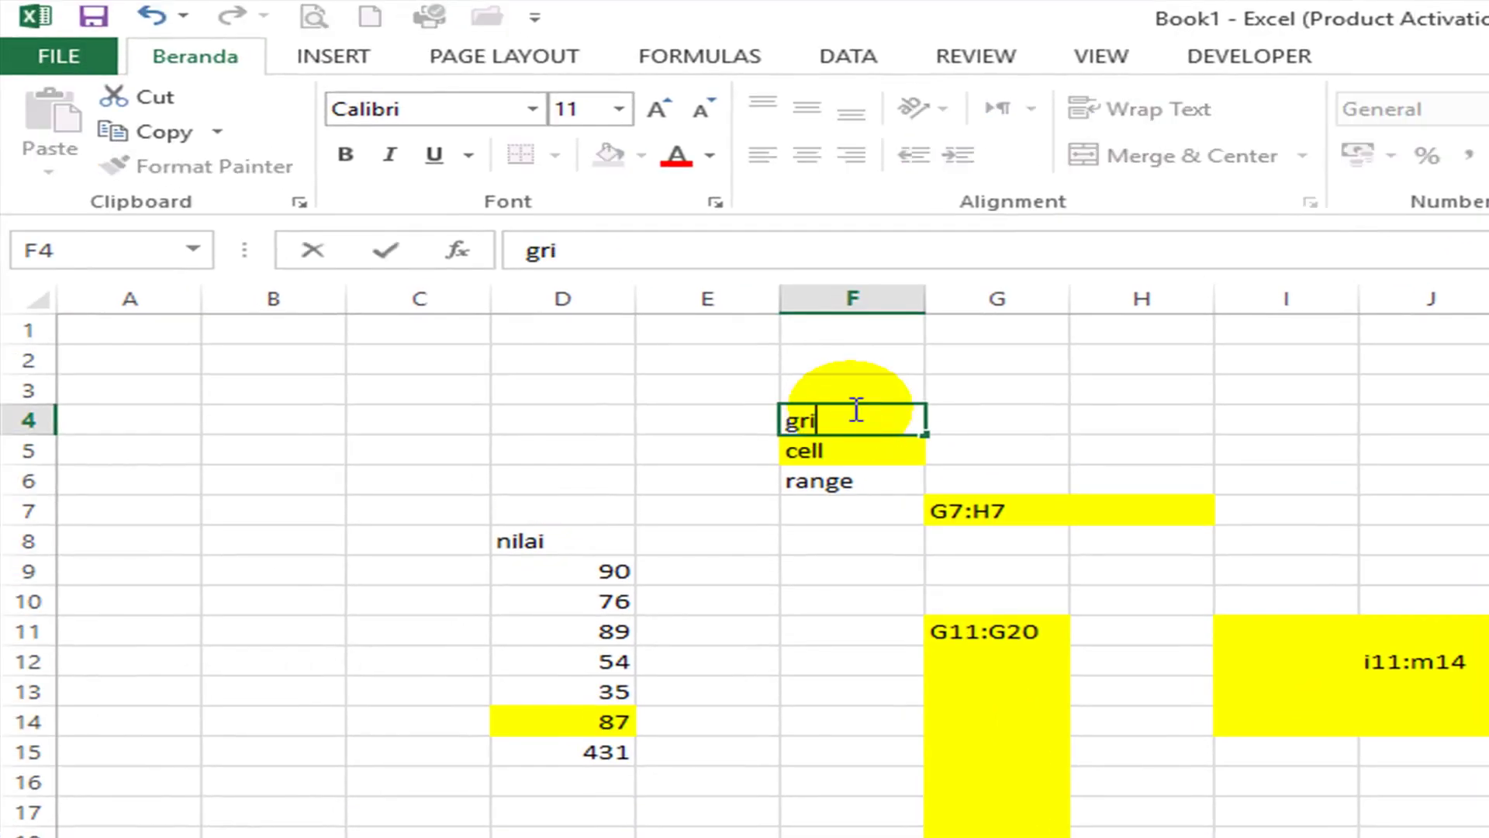
{"action": "type", "text": "dlines"}
{"action": "key", "text": "Return"}
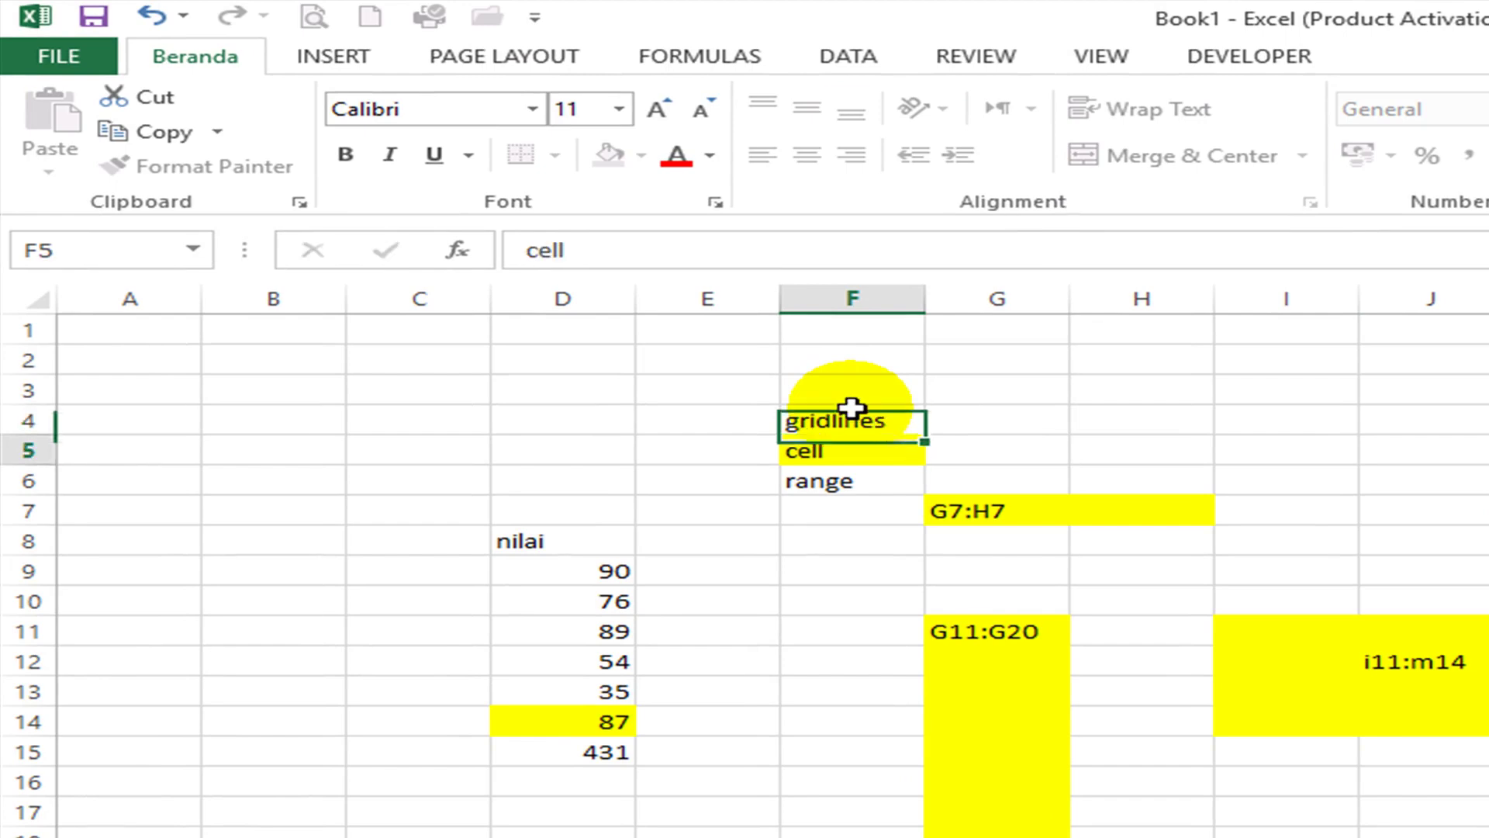
Step: Hide and redisplay the sheet's gridlines twice, and hide and redisplay the formula bar once
{"action": "left_click", "coordinate": [871, 416]}
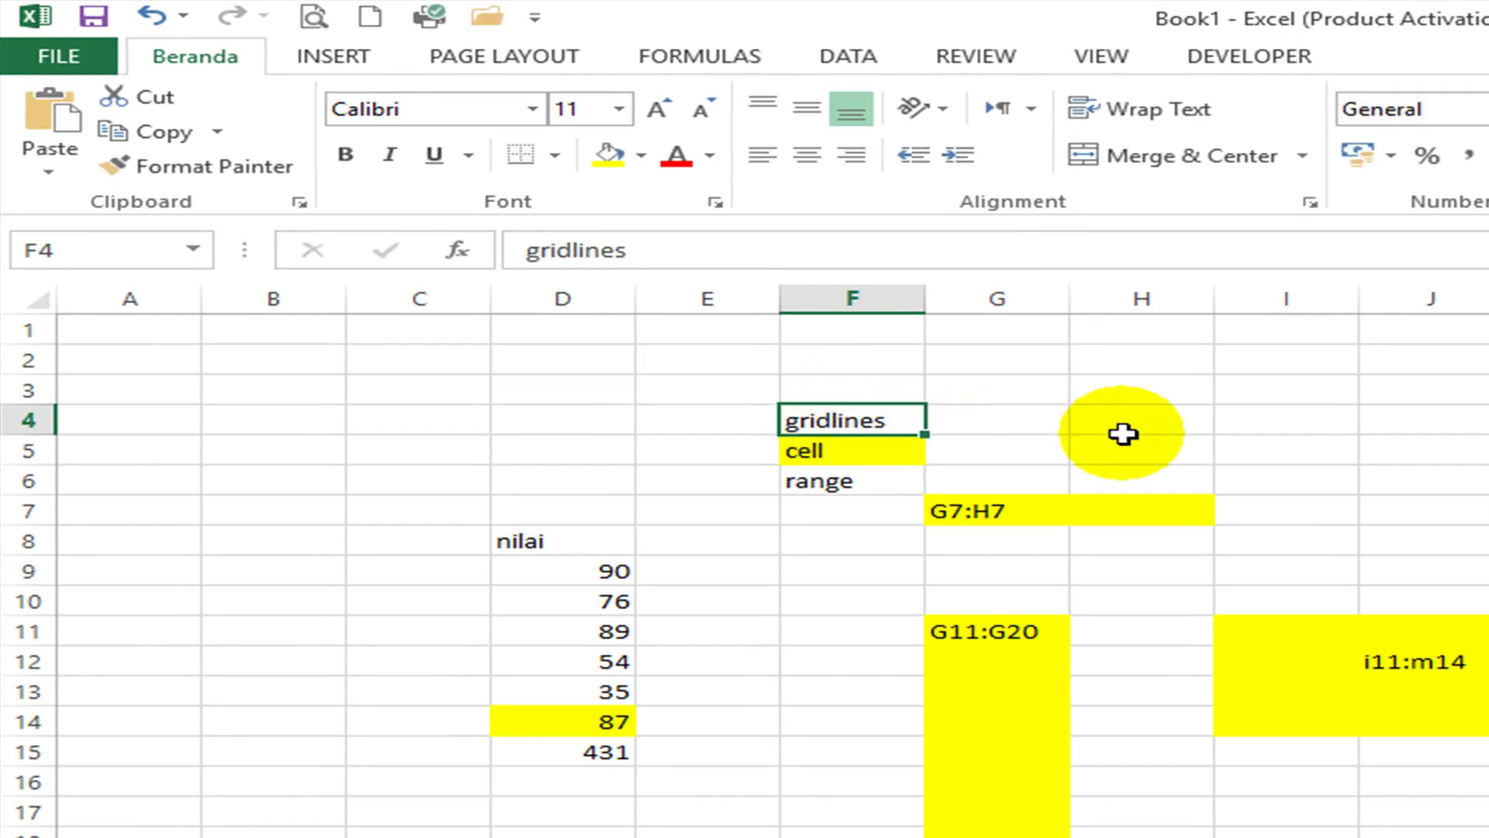
{"action": "left_click", "coordinate": [1111, 378]}
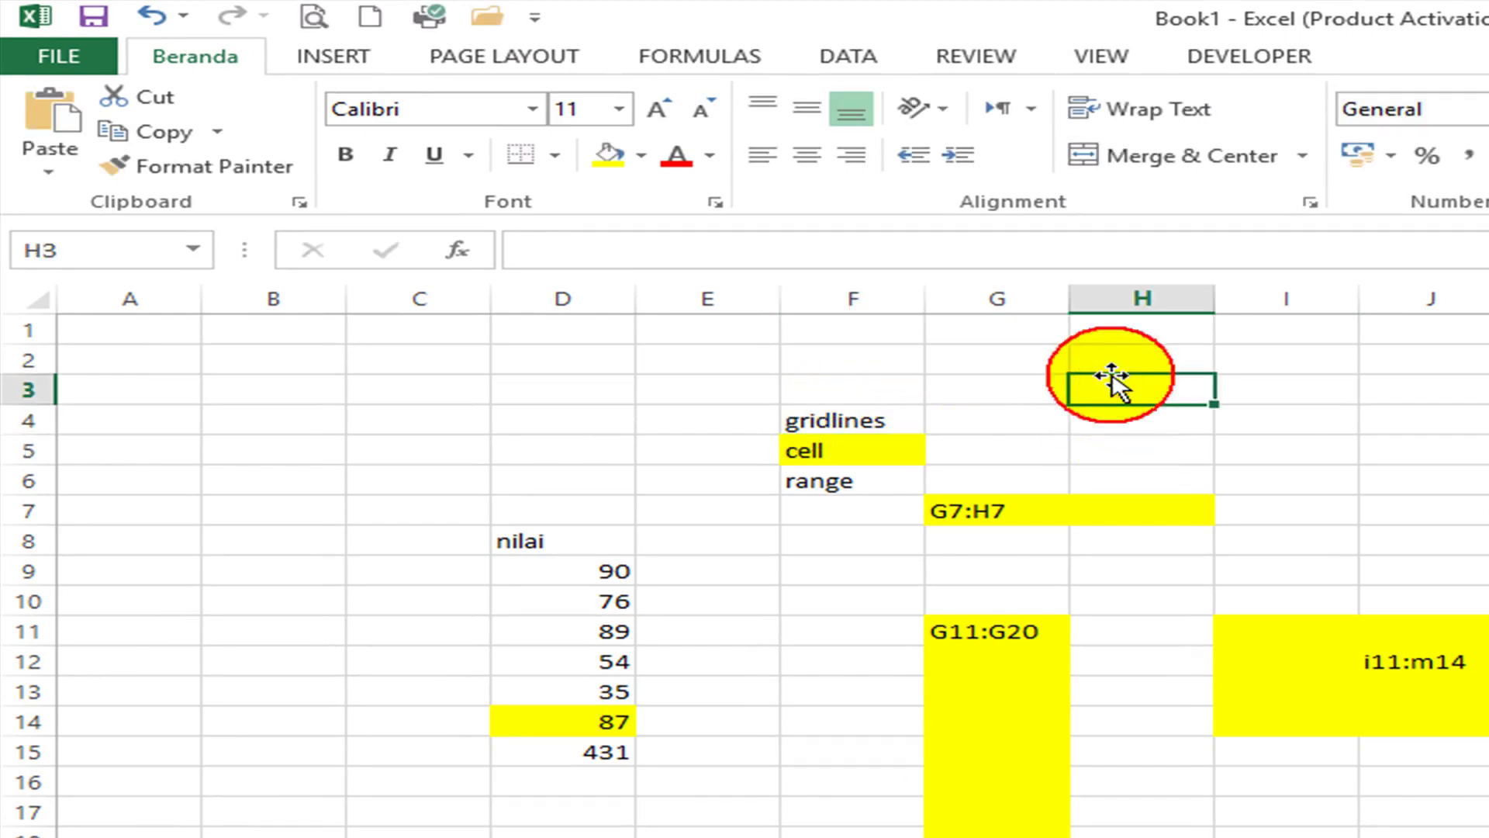
{"action": "left_click", "coordinate": [1117, 59]}
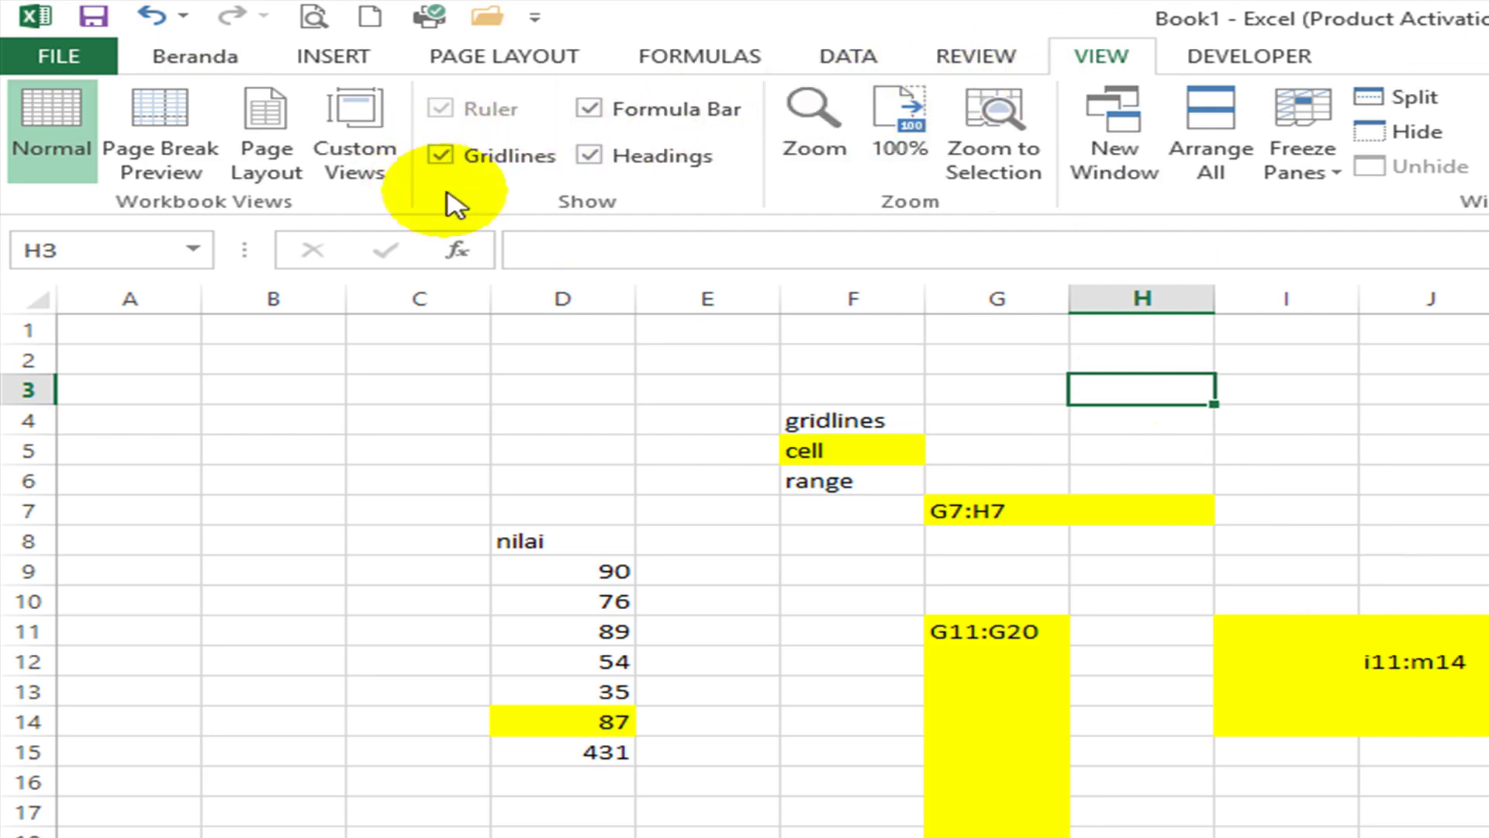
{"action": "left_click", "coordinate": [442, 158]}
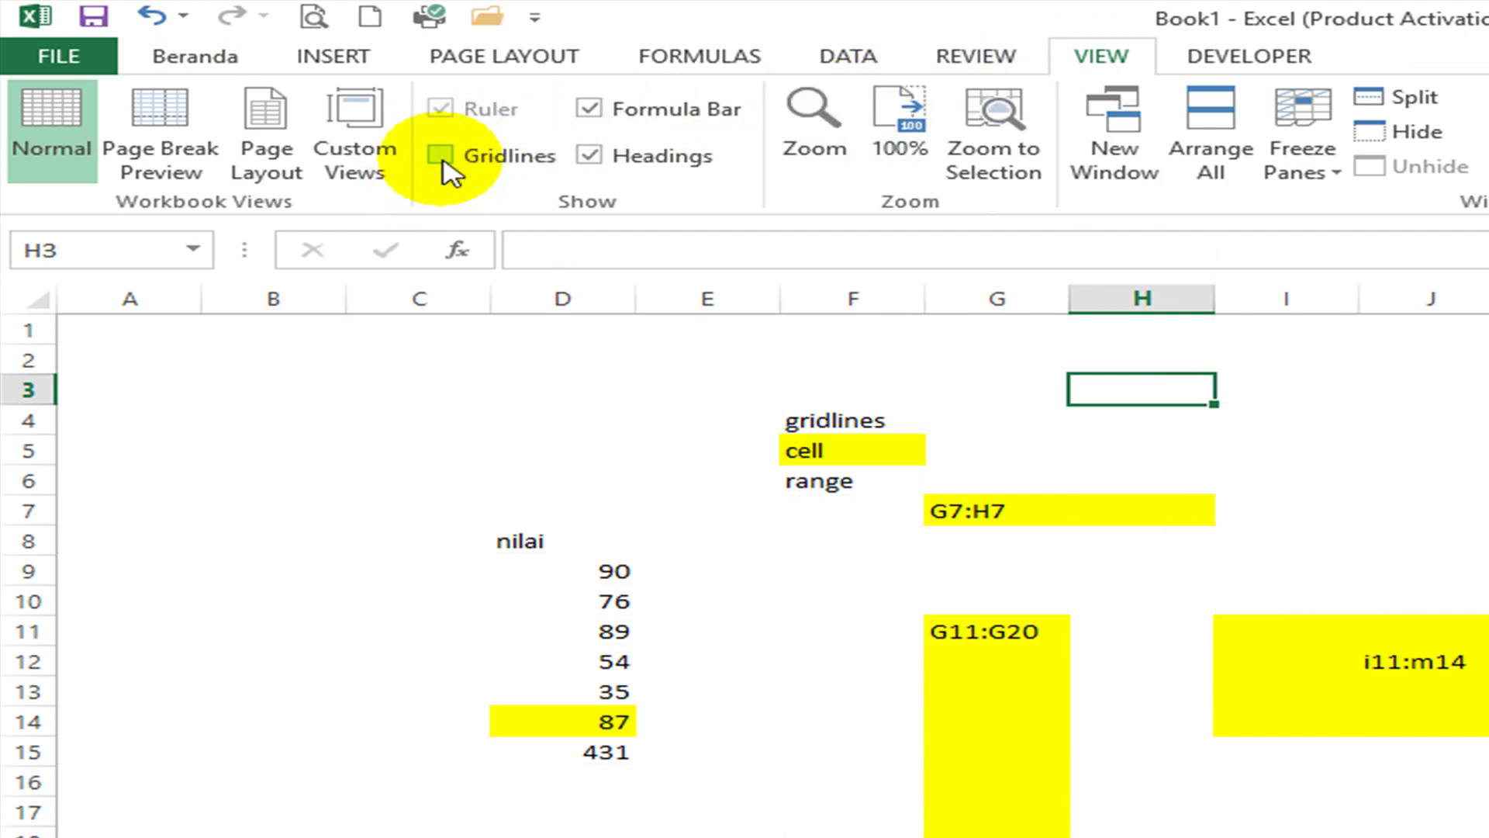
{"action": "left_click", "coordinate": [442, 158]}
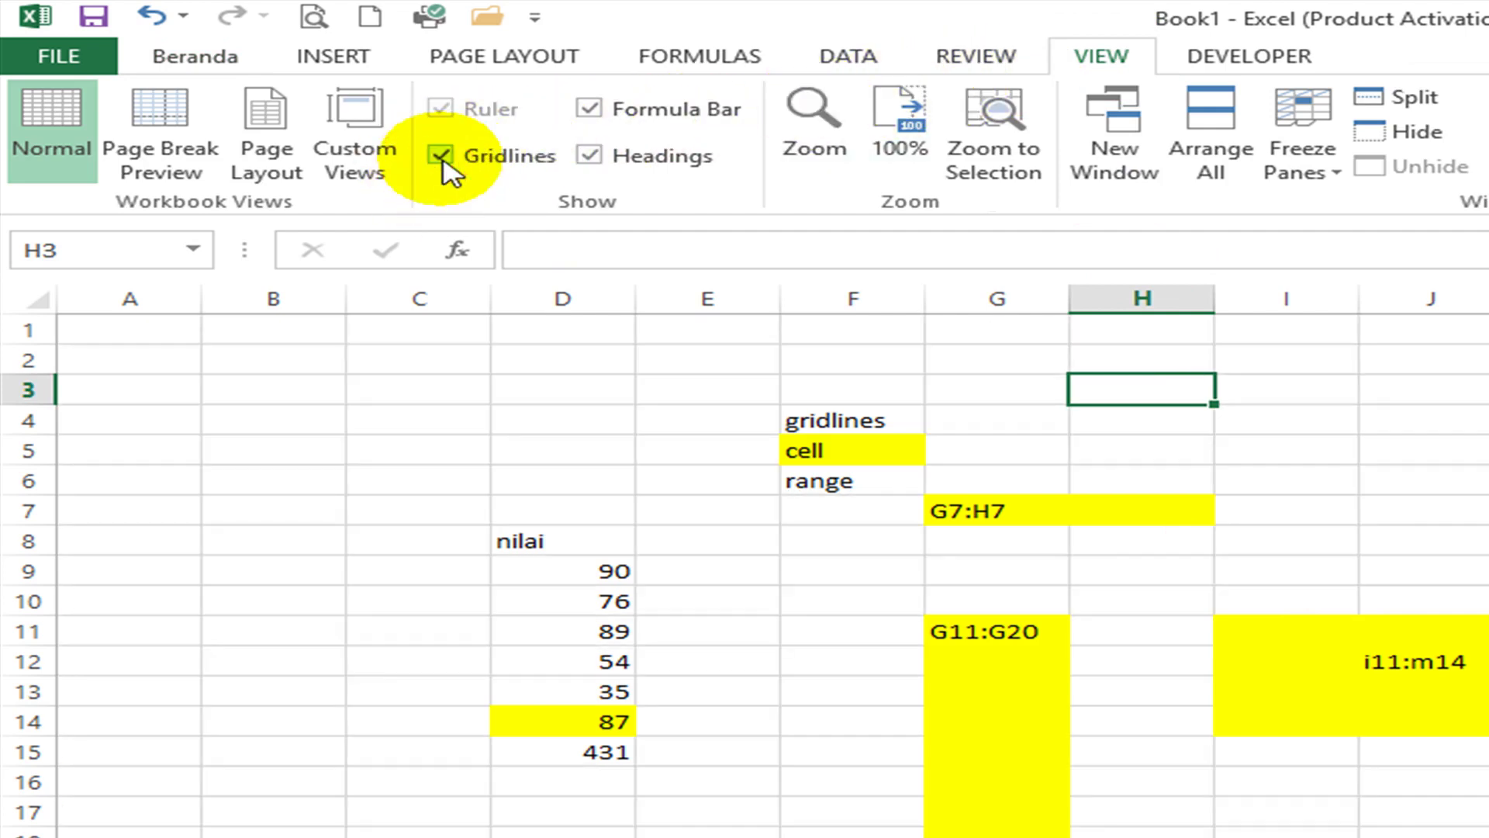
{"action": "left_click", "coordinate": [442, 158]}
{"action": "left_click", "coordinate": [442, 157]}
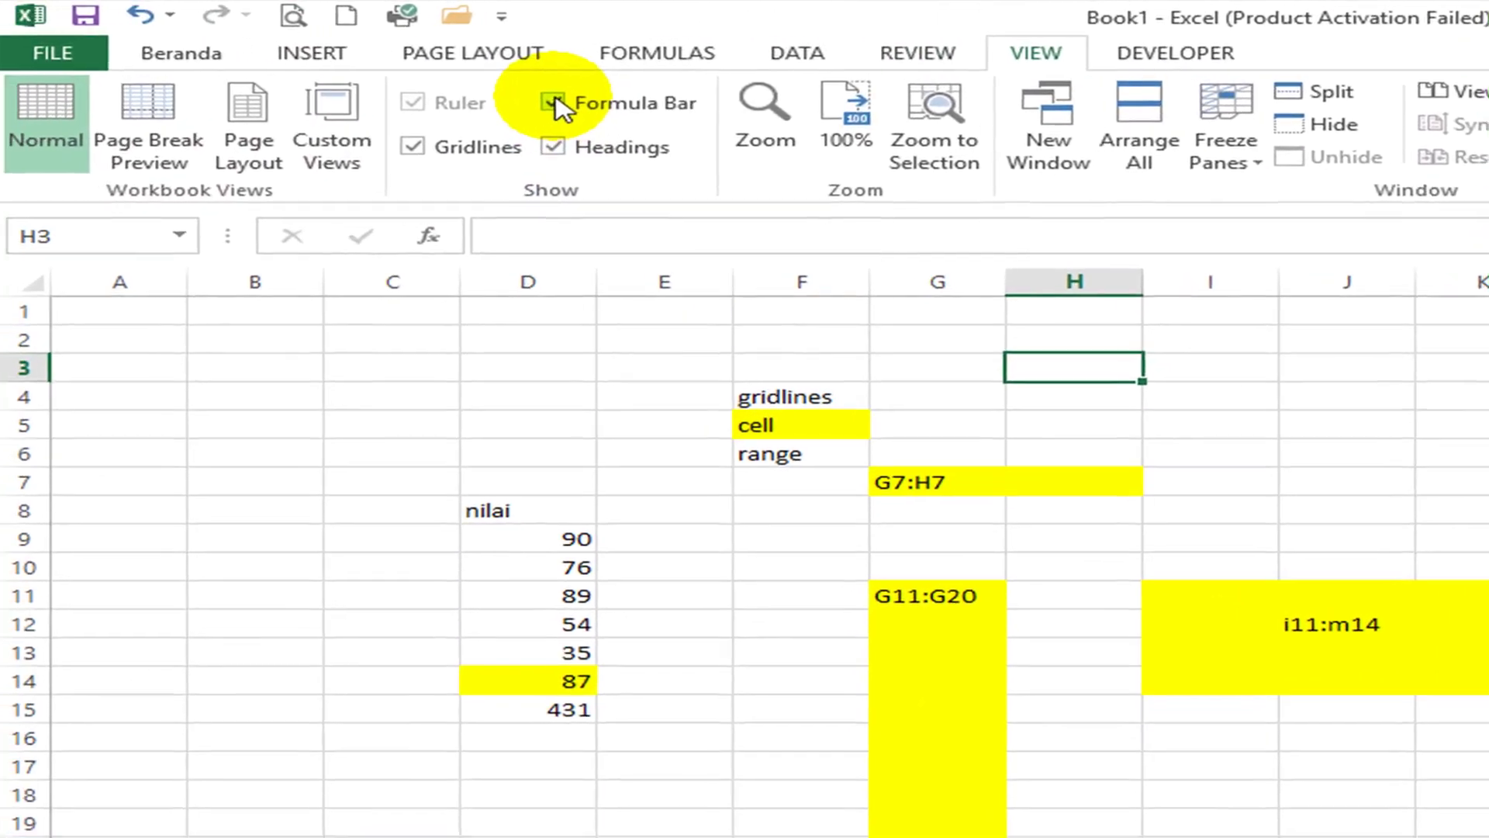
{"action": "left_click", "coordinate": [181, 78]}
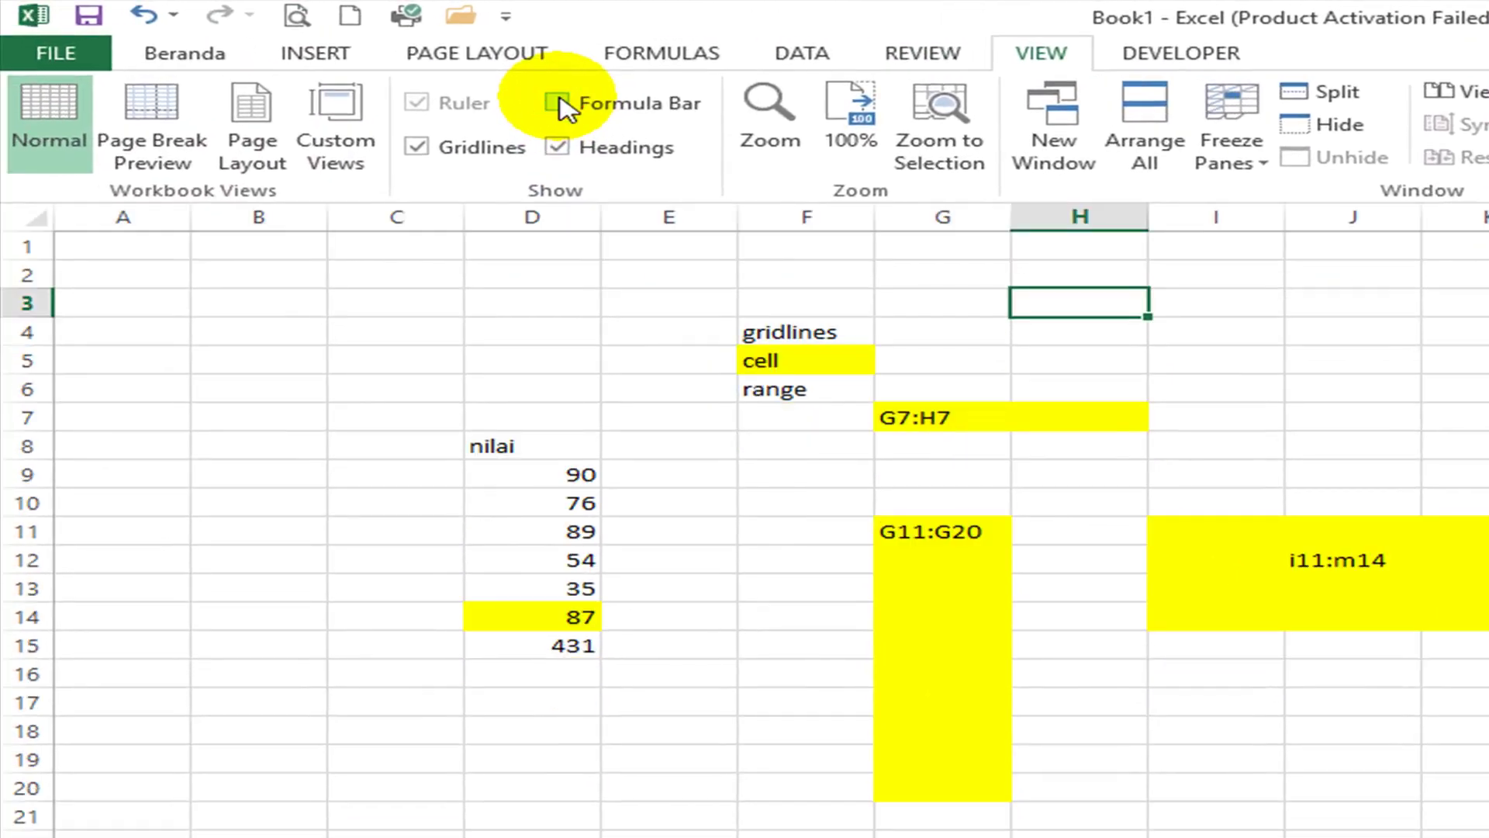
{"action": "left_click", "coordinate": [557, 101]}
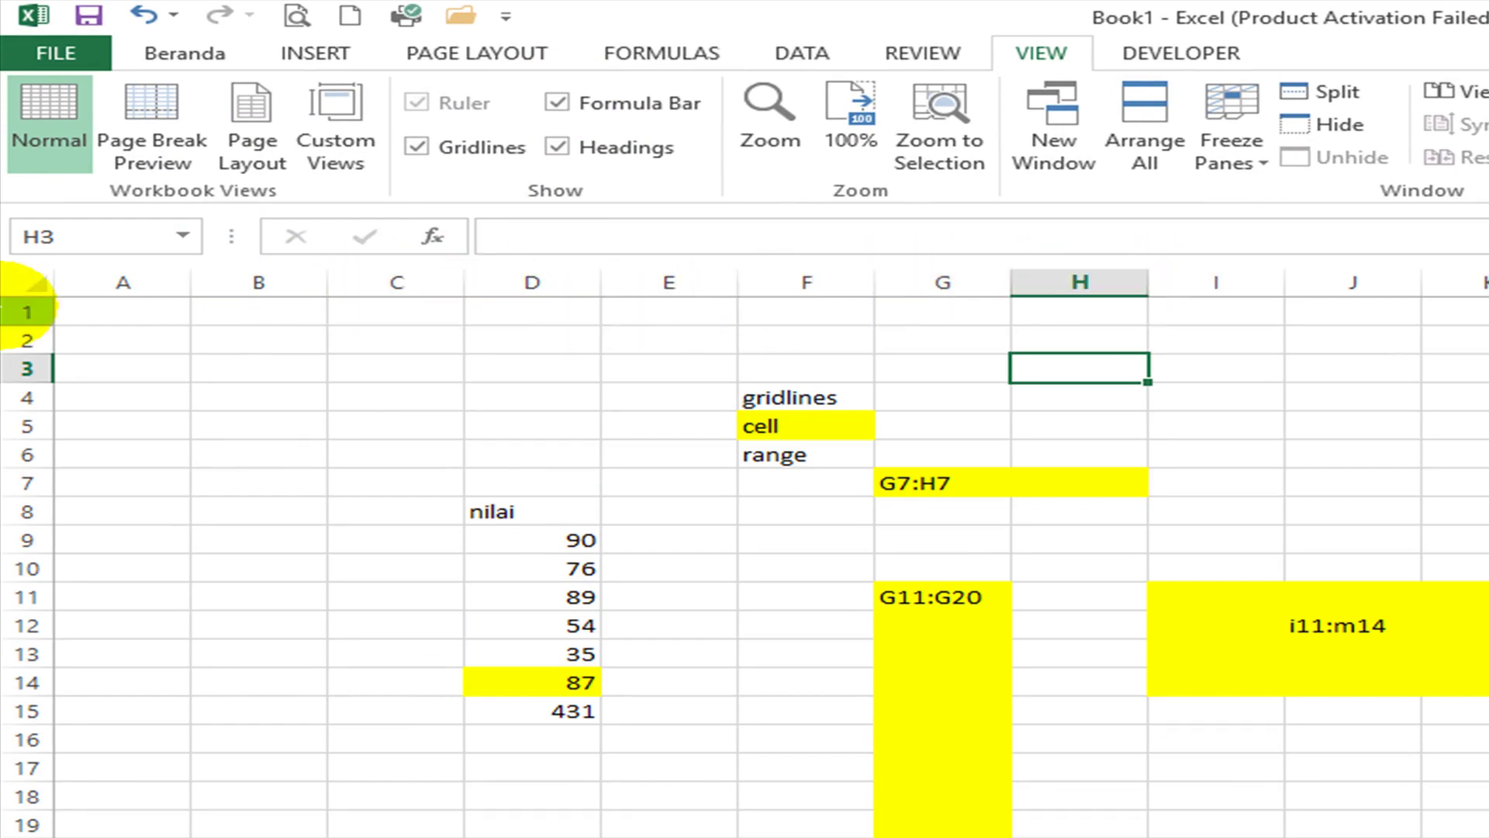
Step: Hide the headings, formula bar and gridlines, look over the sheet, and select the empty cell D6
{"action": "left_click", "coordinate": [558, 147]}
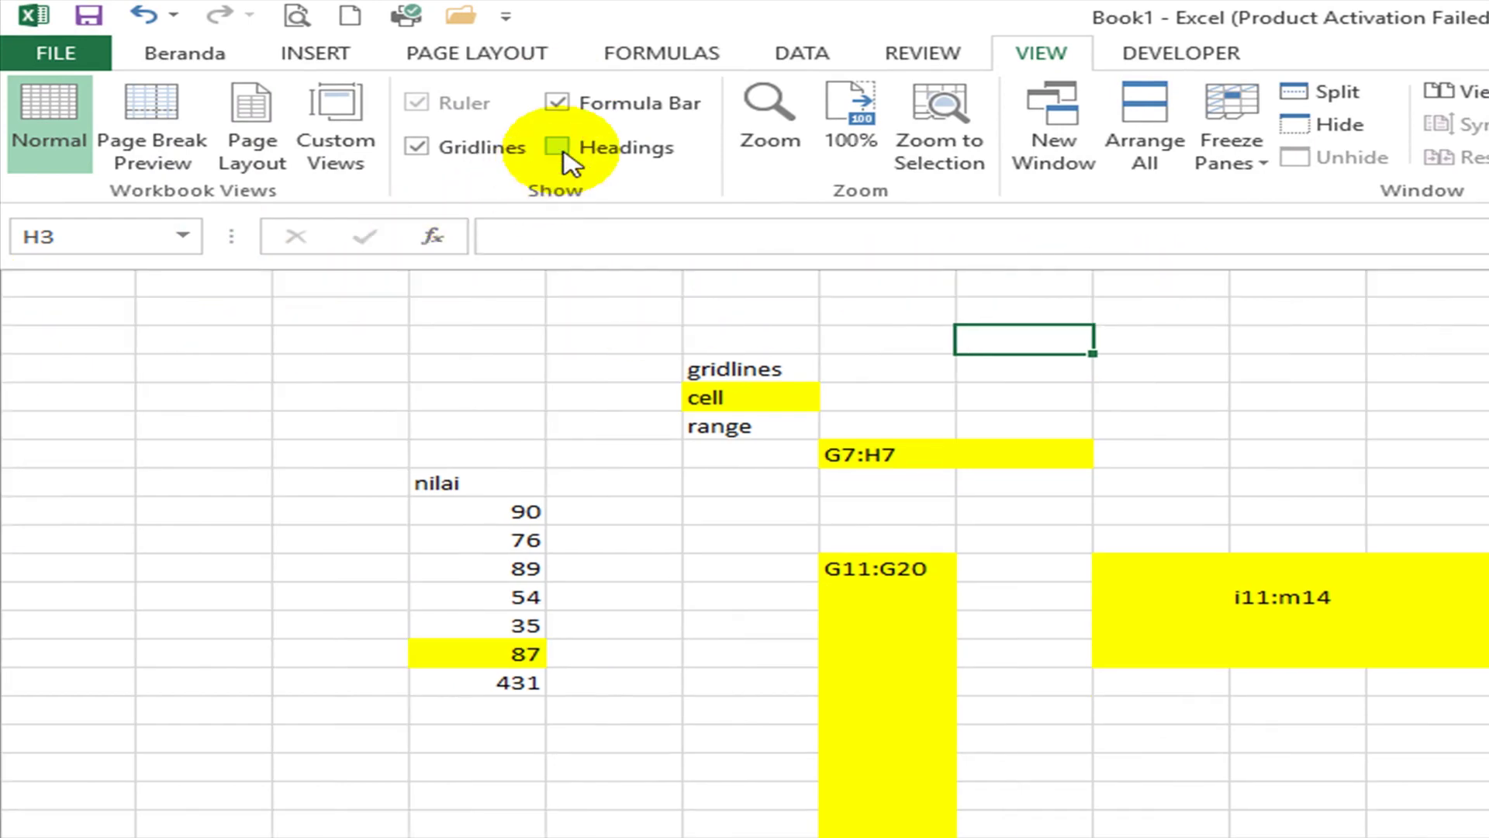
{"action": "left_click", "coordinate": [558, 103]}
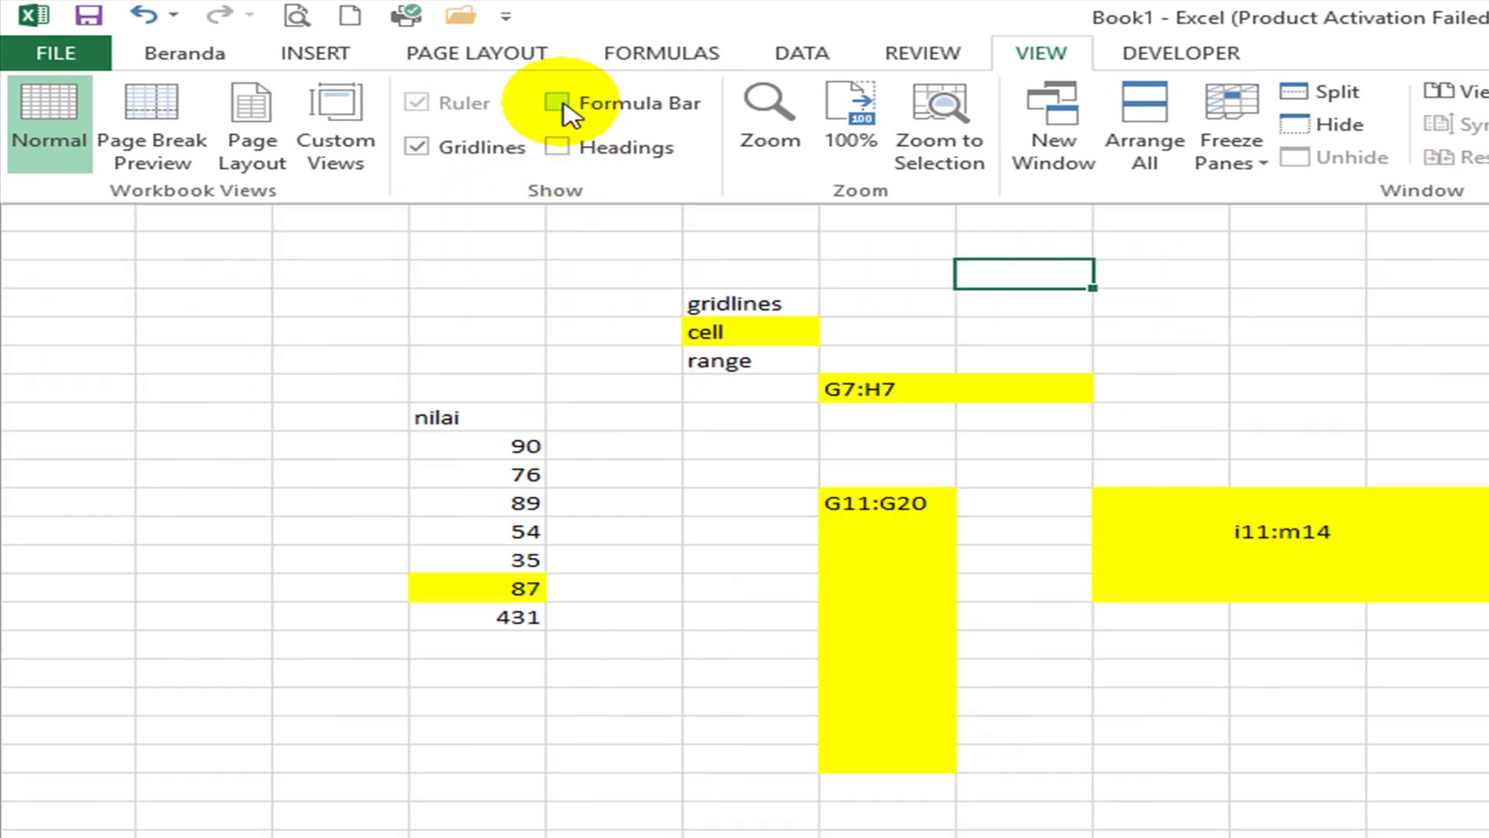
{"action": "left_click", "coordinate": [458, 147]}
{"action": "left_click", "coordinate": [1310, 330]}
{"action": "scroll", "coordinate": [1280, 682], "scroll_direction": "down", "scroll_amount": 4}
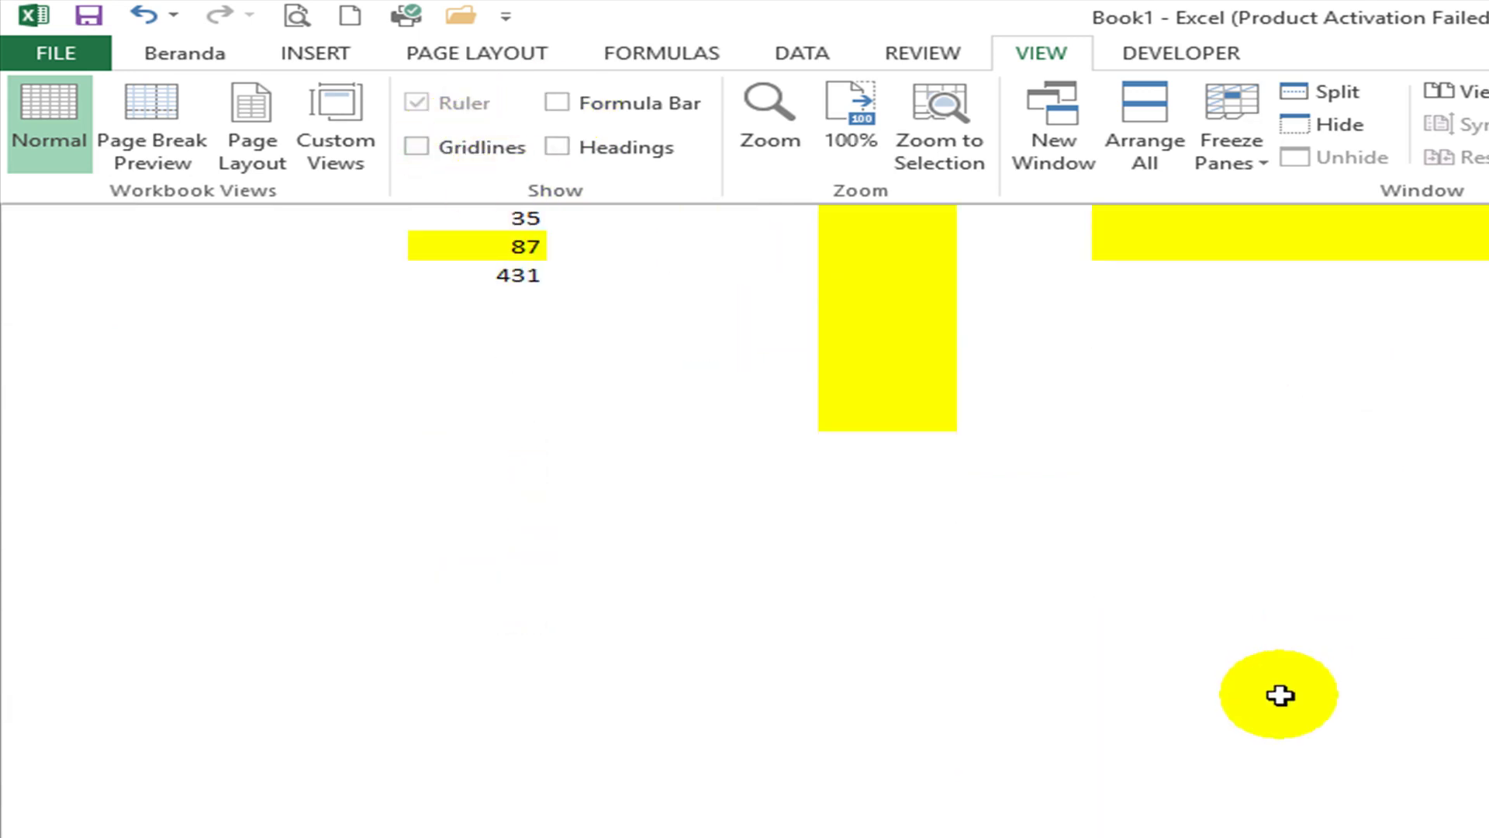
{"action": "scroll", "coordinate": [1279, 695], "scroll_direction": "up", "scroll_amount": 4}
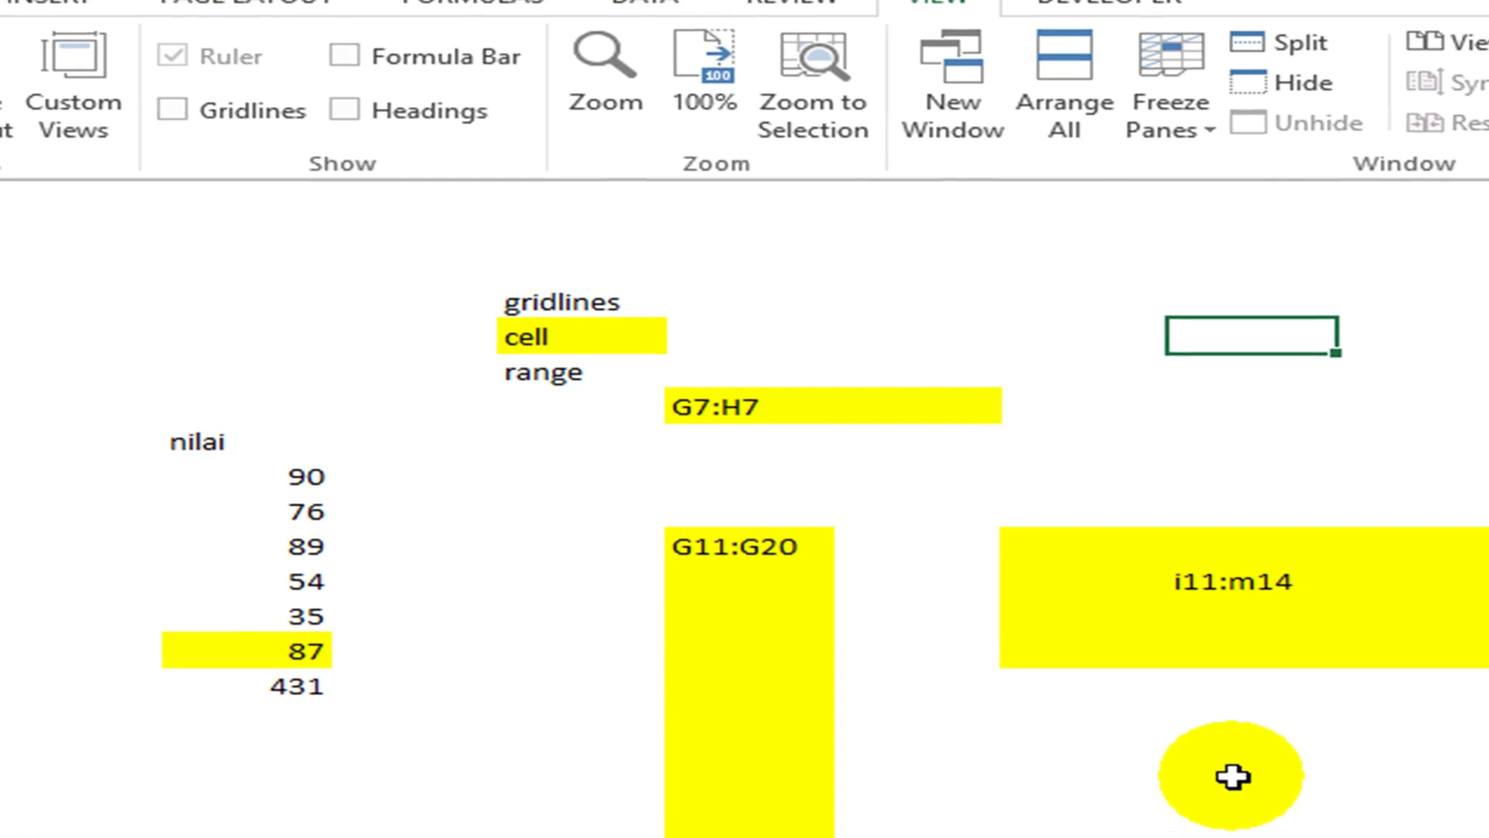
{"action": "left_click", "coordinate": [760, 341]}
{"action": "left_click", "coordinate": [270, 364]}
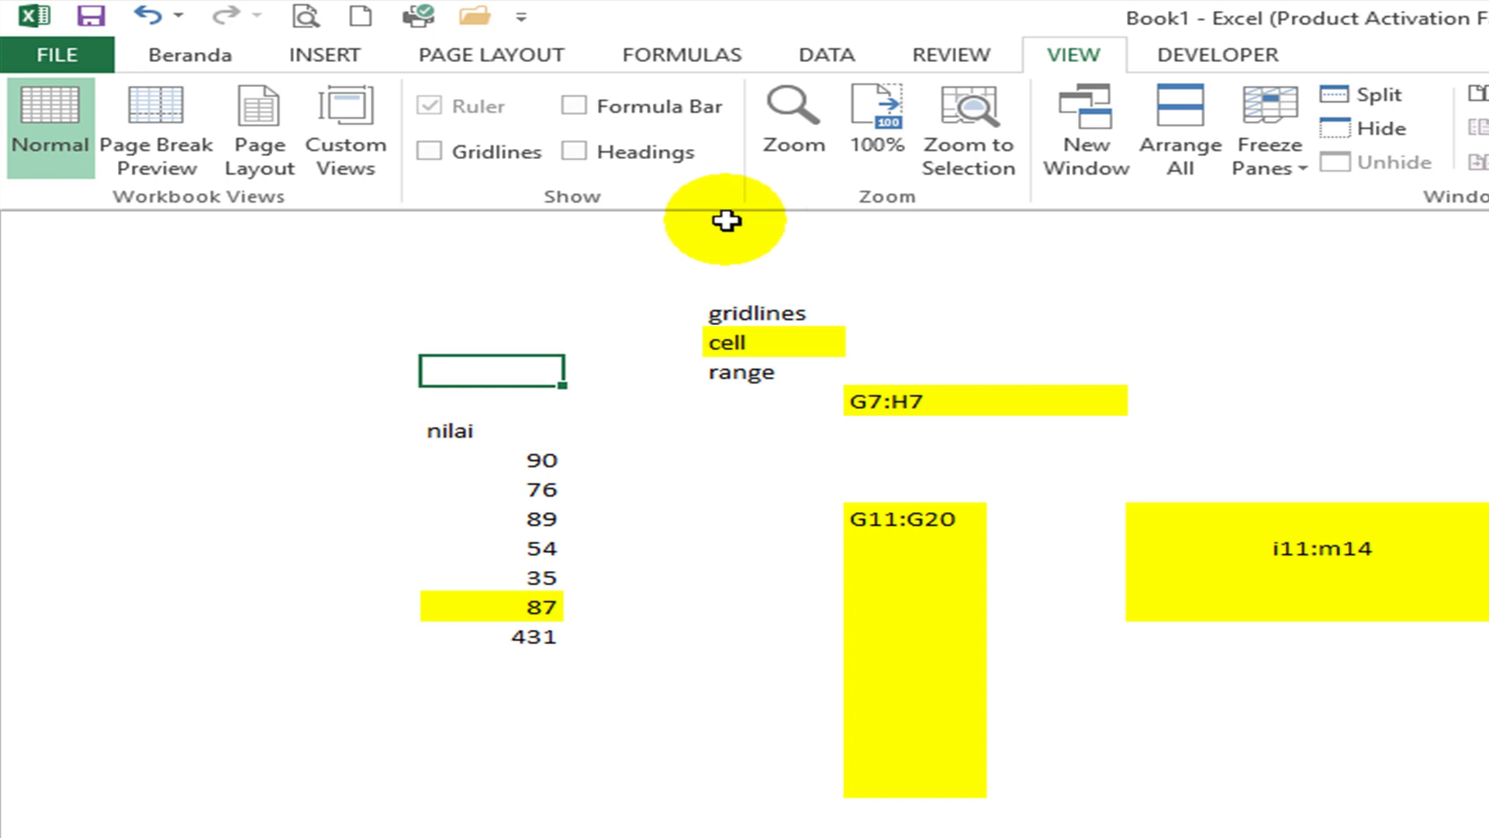
Step: Show the headings, gridlines and formula bar again
{"action": "left_click", "coordinate": [566, 151]}
{"action": "left_click", "coordinate": [439, 152]}
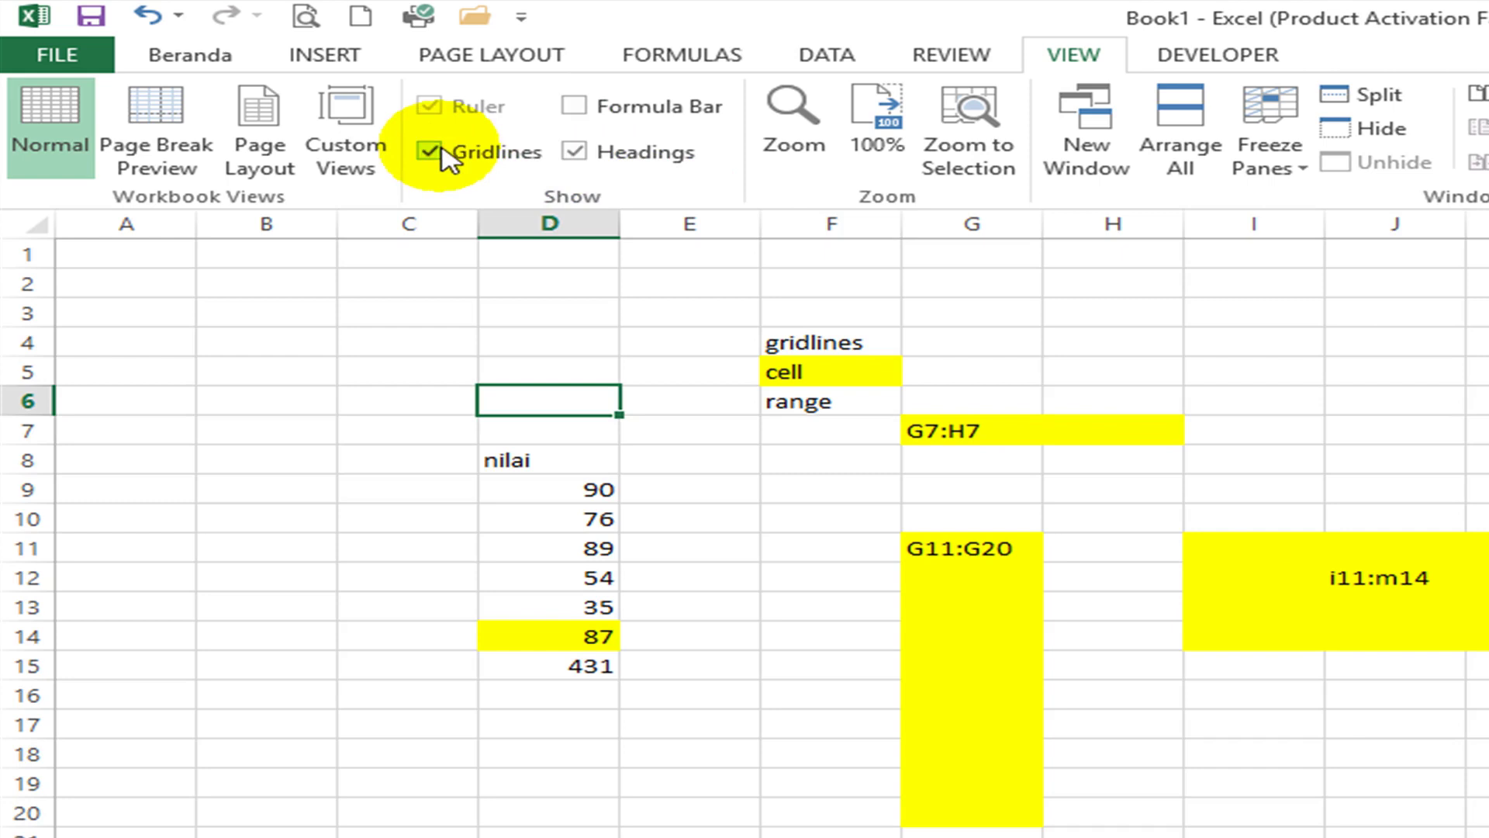
{"action": "left_click", "coordinate": [590, 97]}
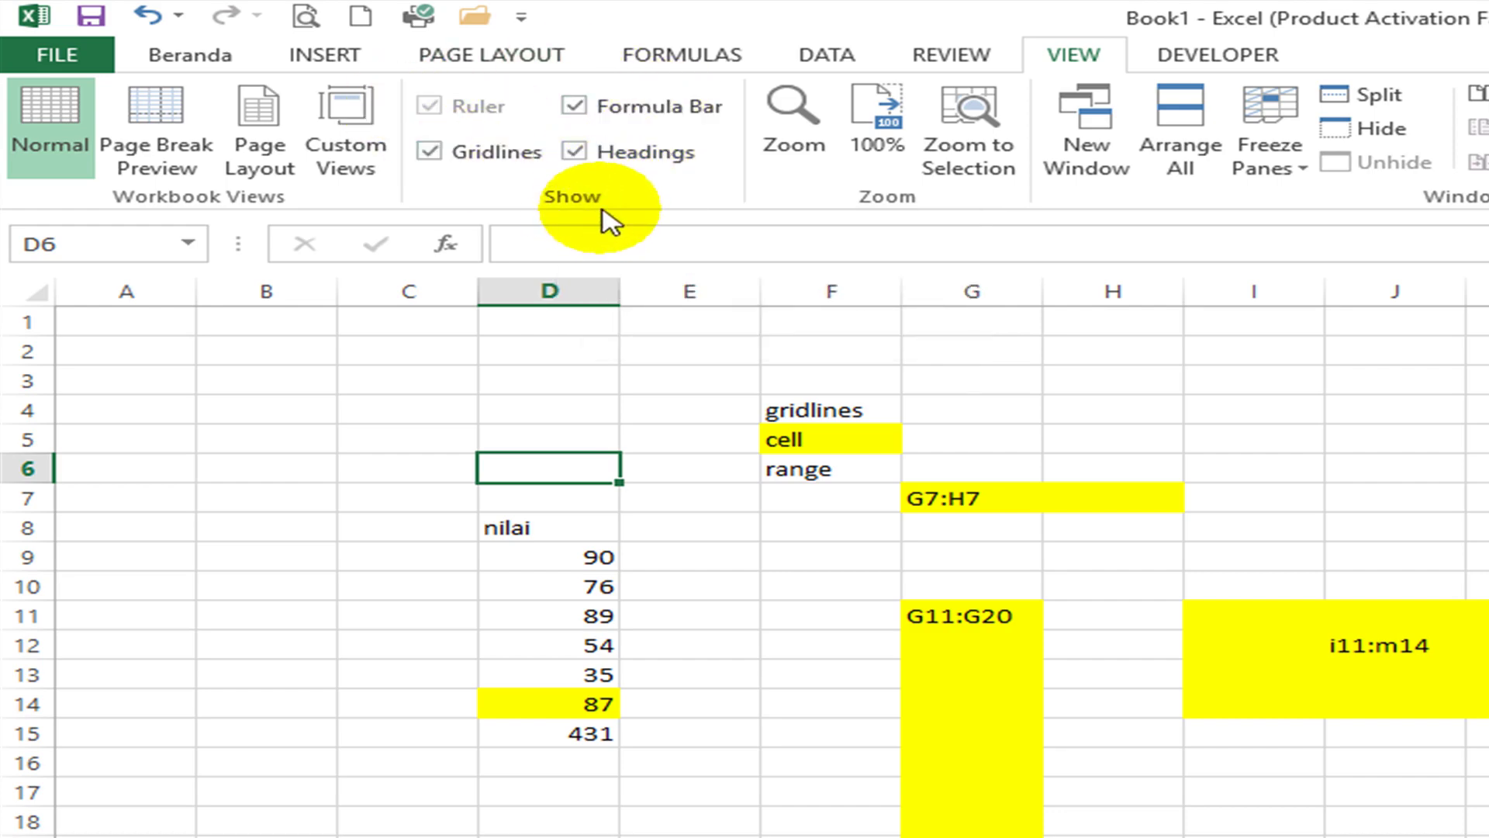
Step: Hide the headings, gridlines and formula bar, and select cells G11:G12
{"action": "left_click", "coordinate": [574, 151]}
{"action": "left_click", "coordinate": [455, 155]}
{"action": "left_click", "coordinate": [580, 107]}
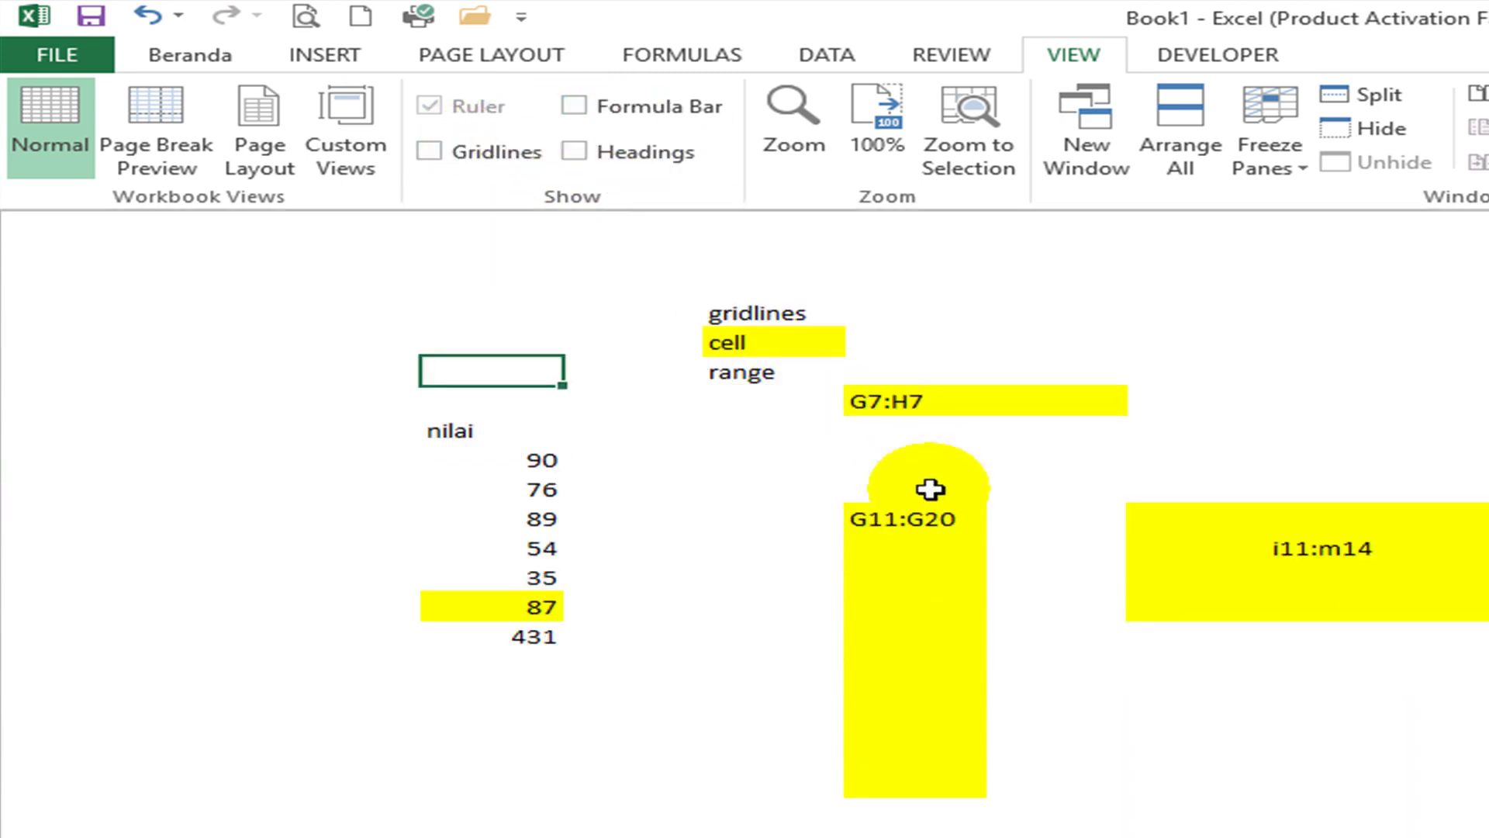
{"action": "left_click_drag", "start_coordinate": [915, 518], "coordinate": [915, 547]}
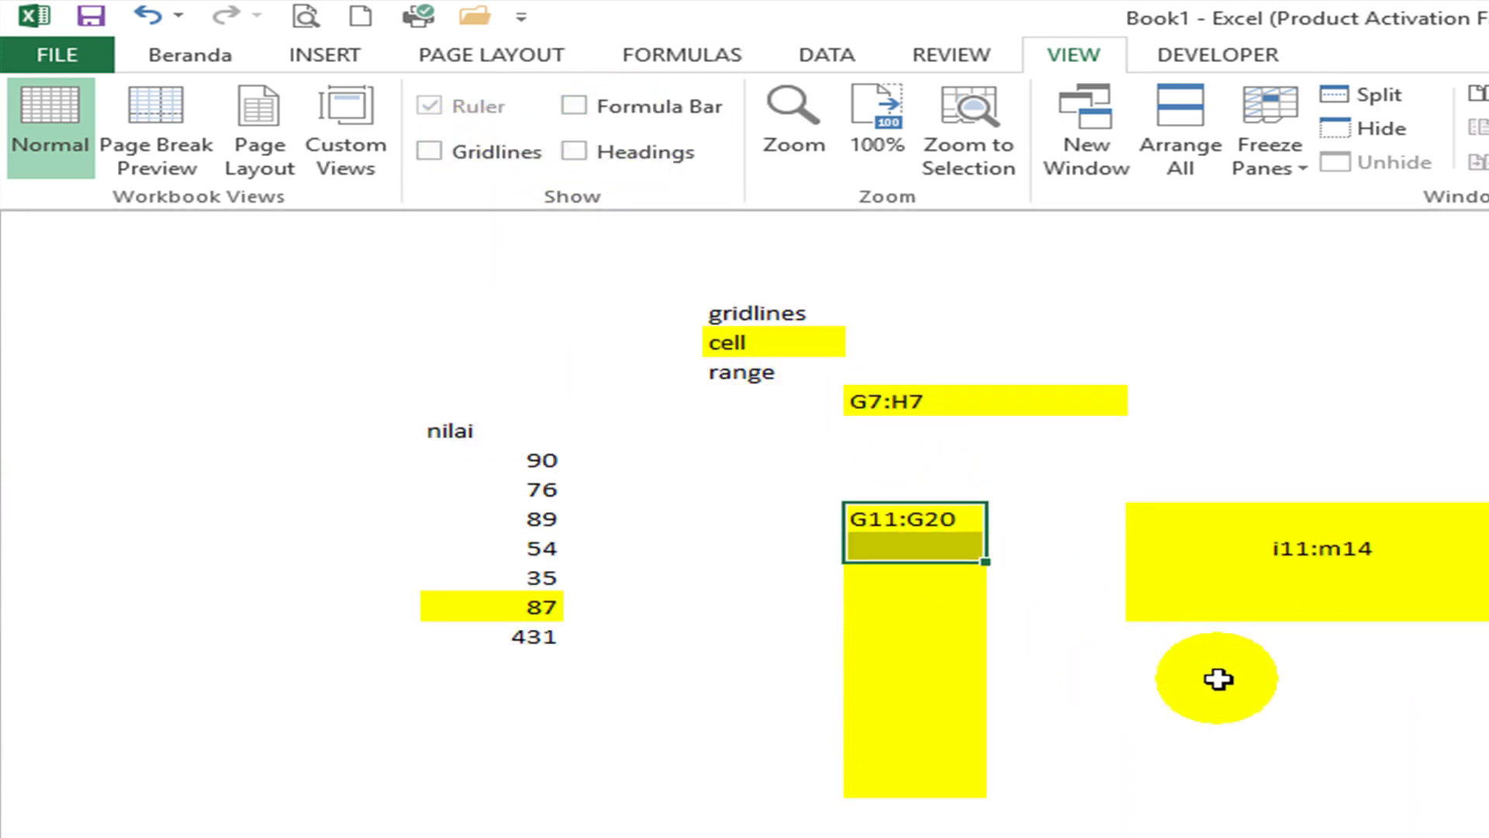
Step: Show the gridlines, headings and formula bar on the sheet again
{"action": "left_click", "coordinate": [430, 151]}
{"action": "left_click", "coordinate": [574, 151]}
{"action": "left_click", "coordinate": [595, 112]}
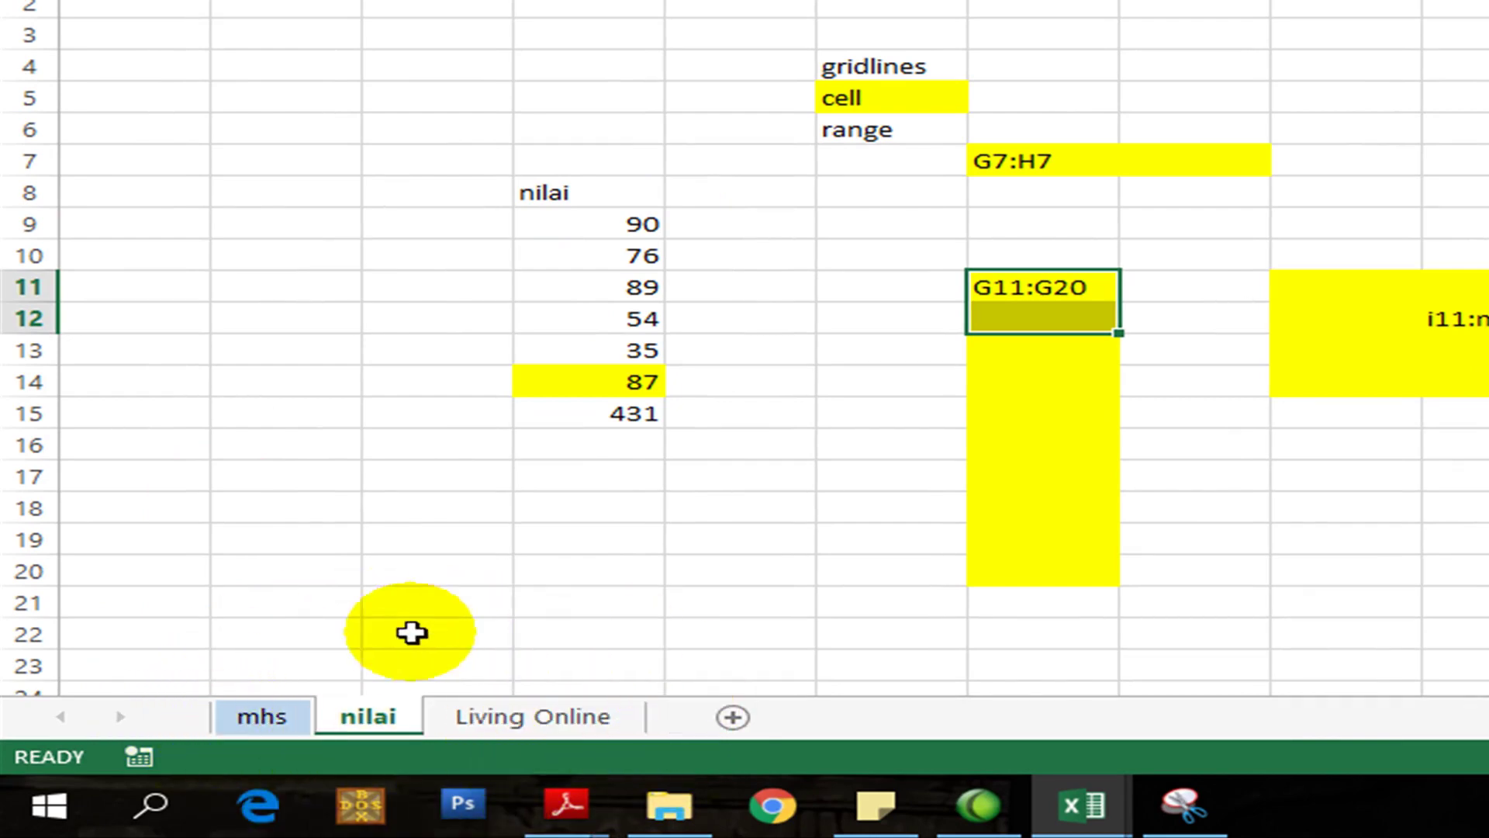
Step: Look through the Living Online, nilai and mhs sheets and view the available sheet commands for nilai
{"action": "left_click", "coordinate": [574, 715]}
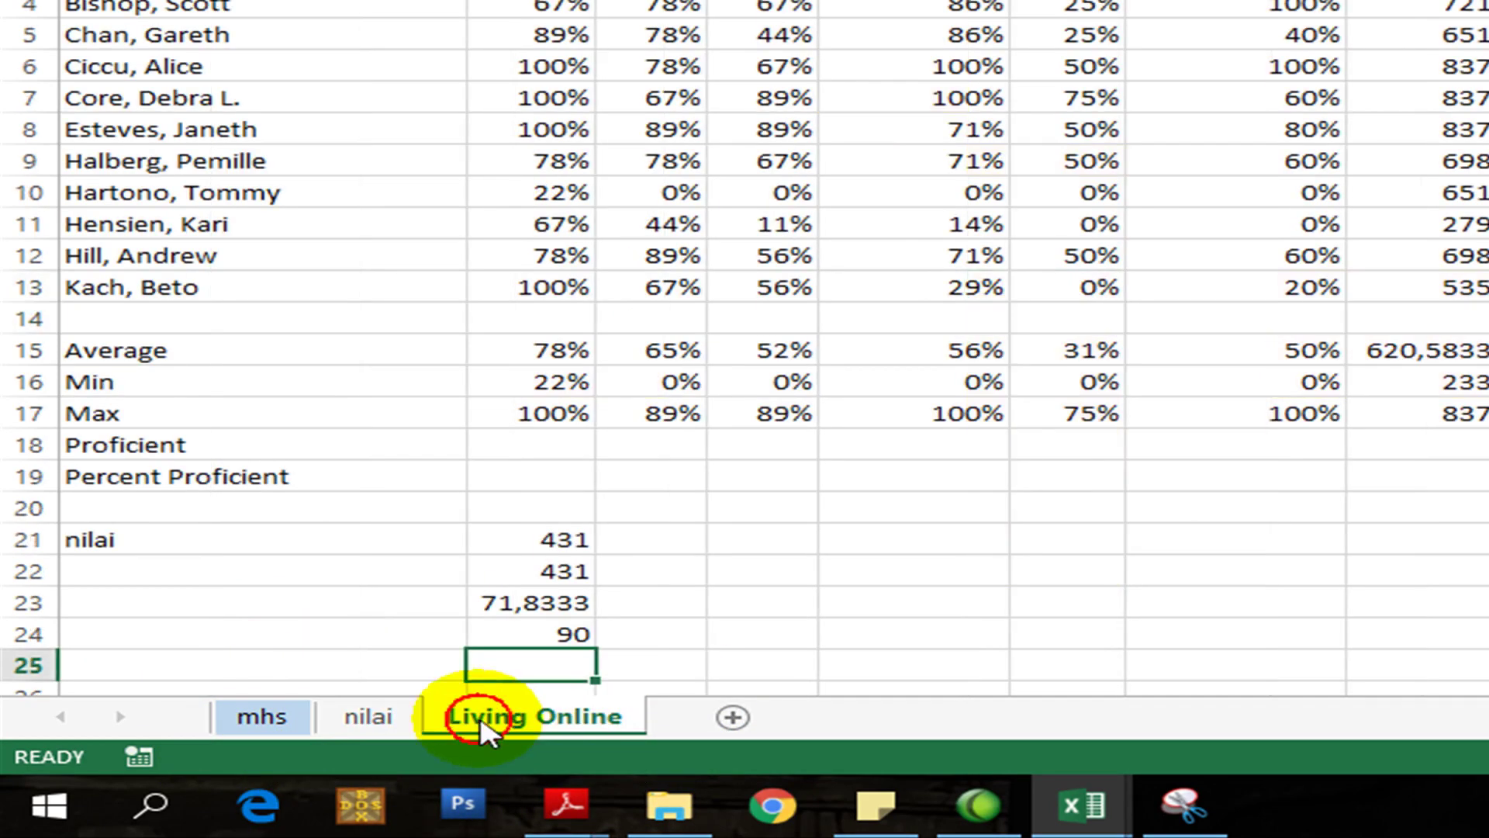
{"action": "left_click", "coordinate": [399, 718]}
{"action": "left_click", "coordinate": [244, 729]}
{"action": "left_click", "coordinate": [355, 721]}
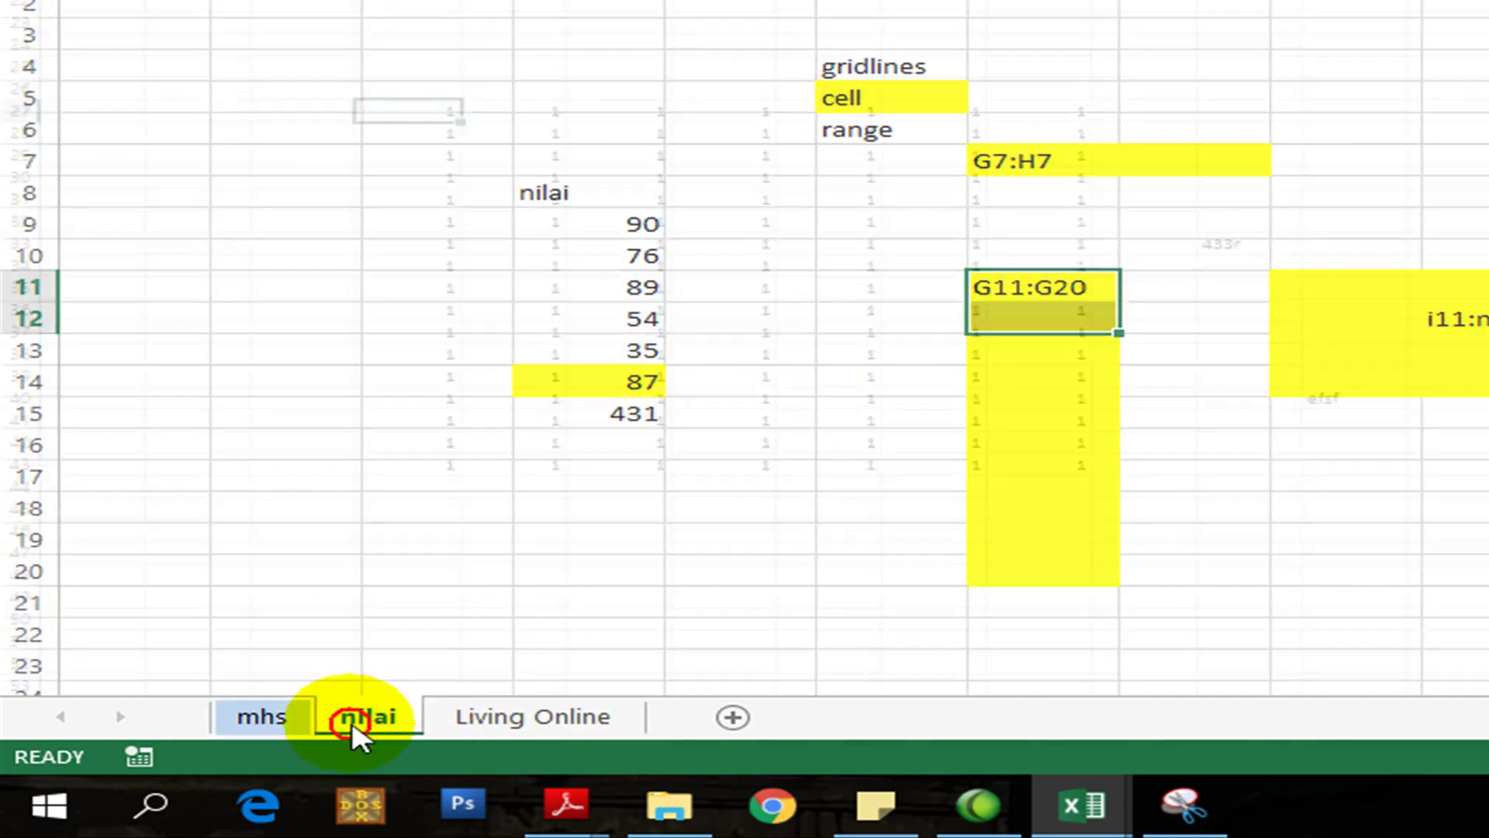
{"action": "left_click", "coordinate": [442, 723]}
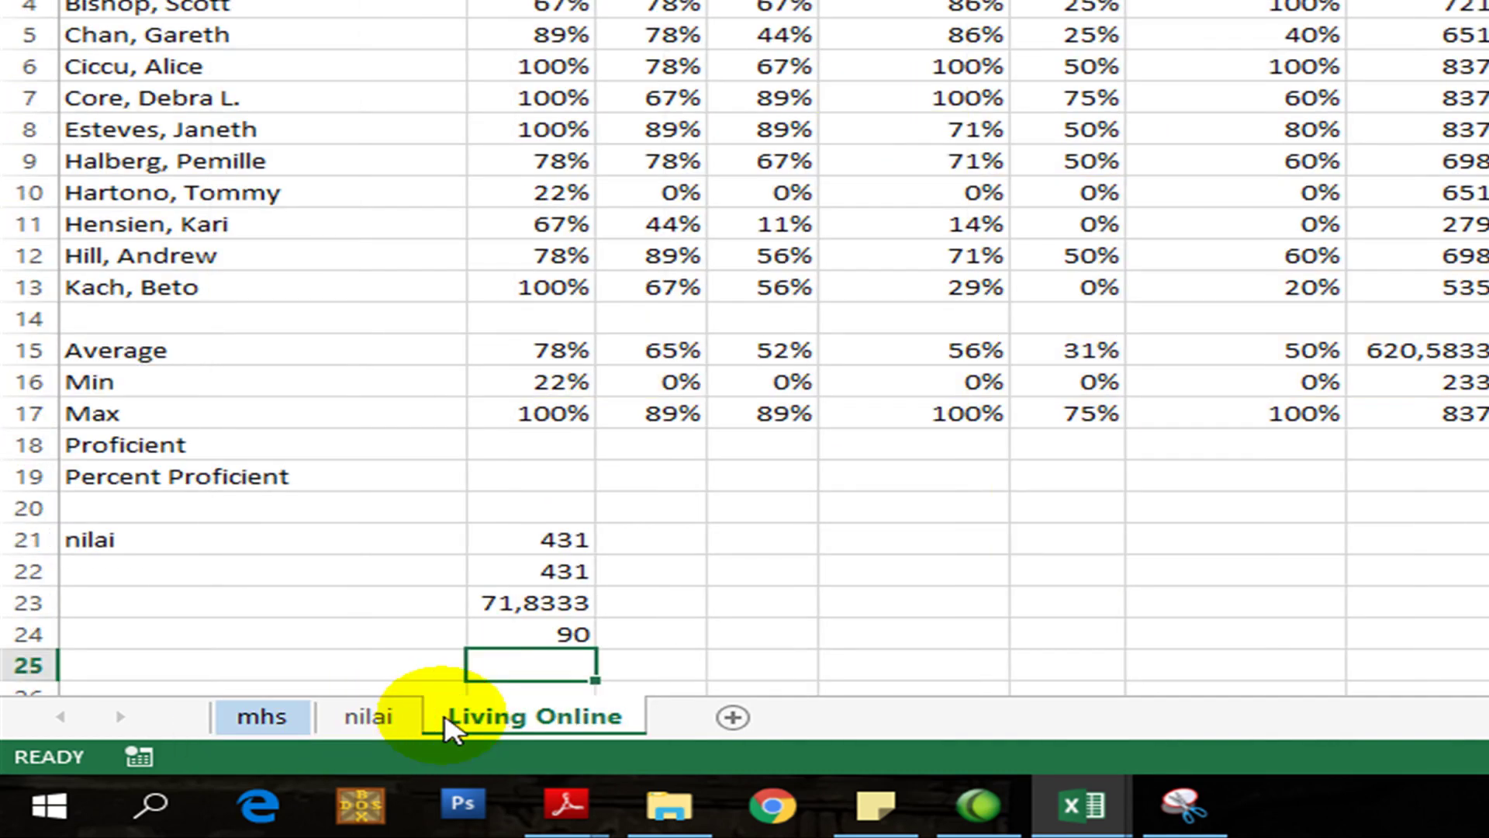
{"action": "left_click", "coordinate": [374, 733]}
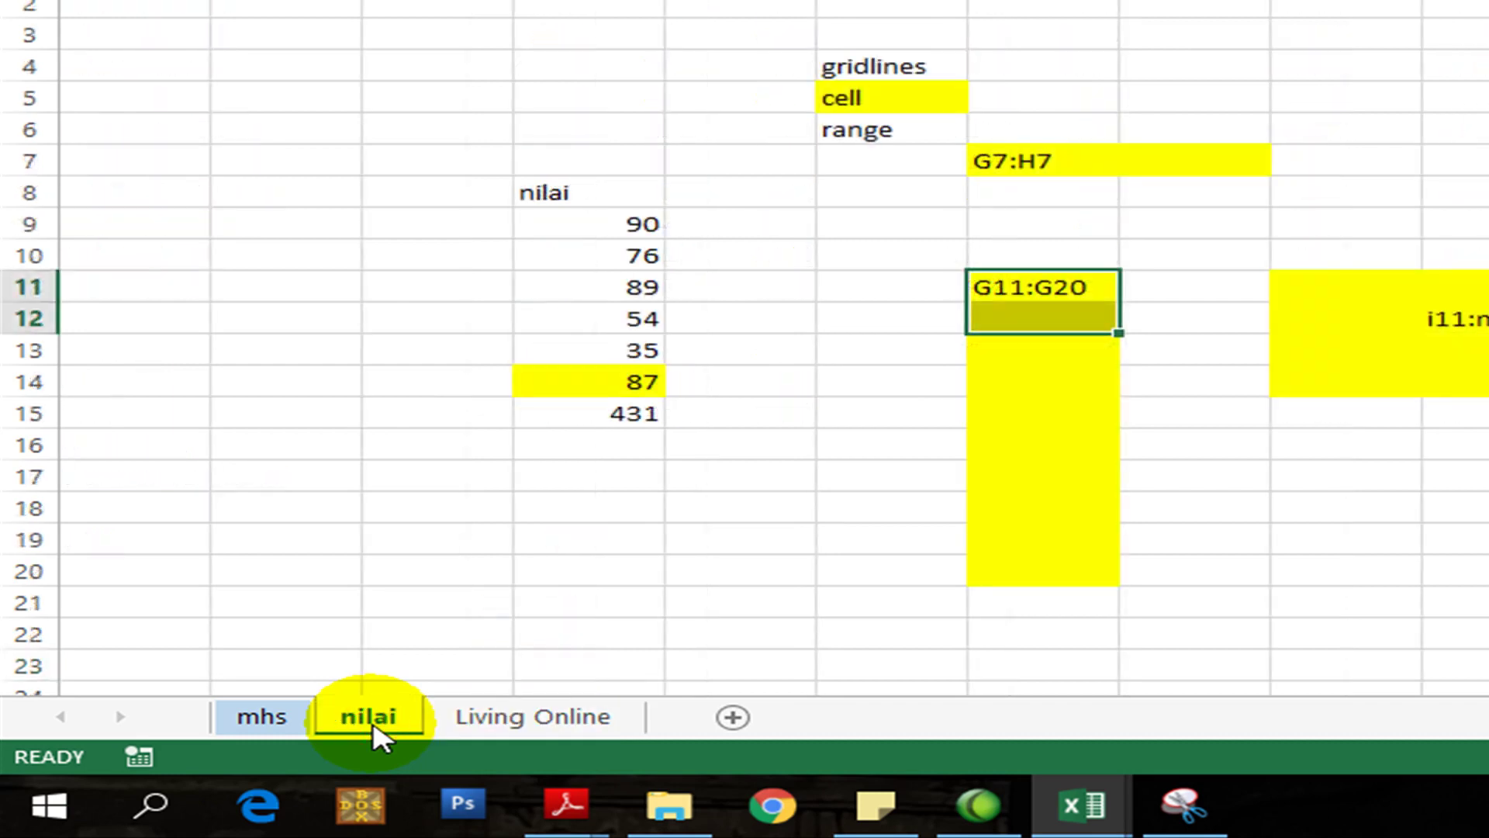
{"action": "right_click", "coordinate": [373, 733]}
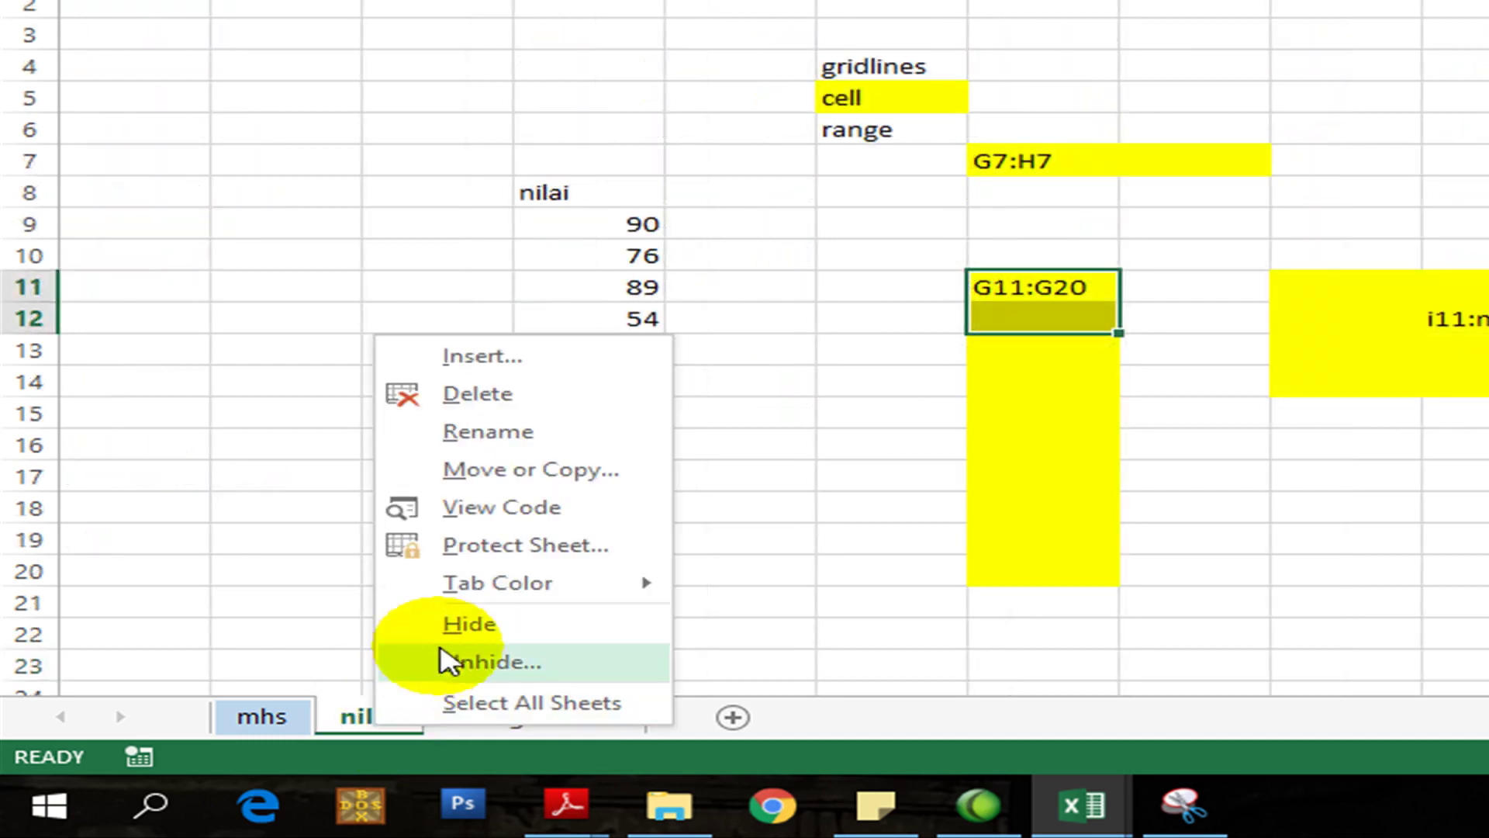
{"action": "left_click", "coordinate": [261, 727]}
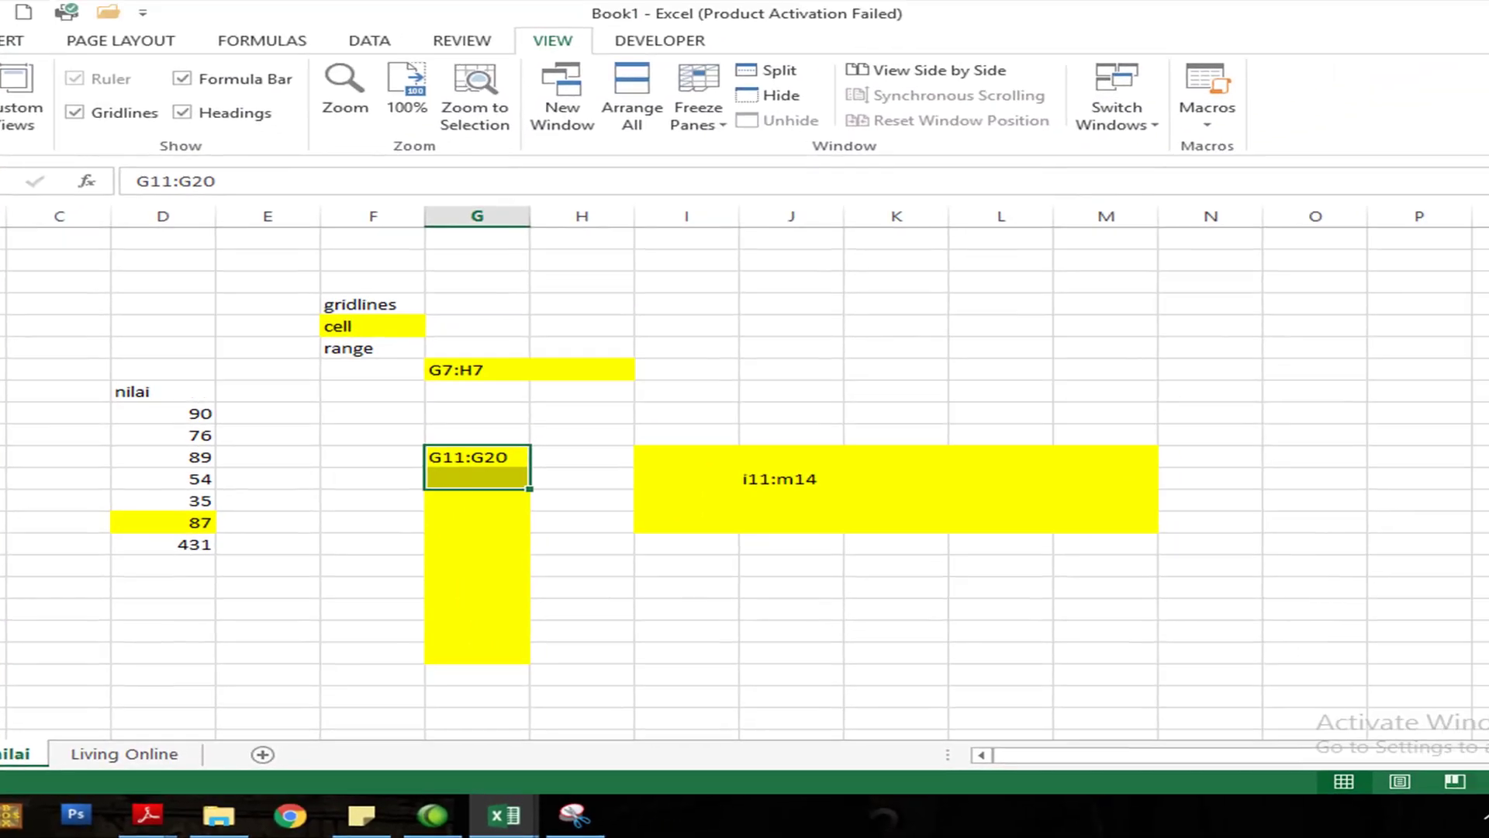
Step: Turn off Show sheet tabs for workbook Book1 in the advanced Excel options and look over the sheet
{"action": "key", "text": "alt+f"}
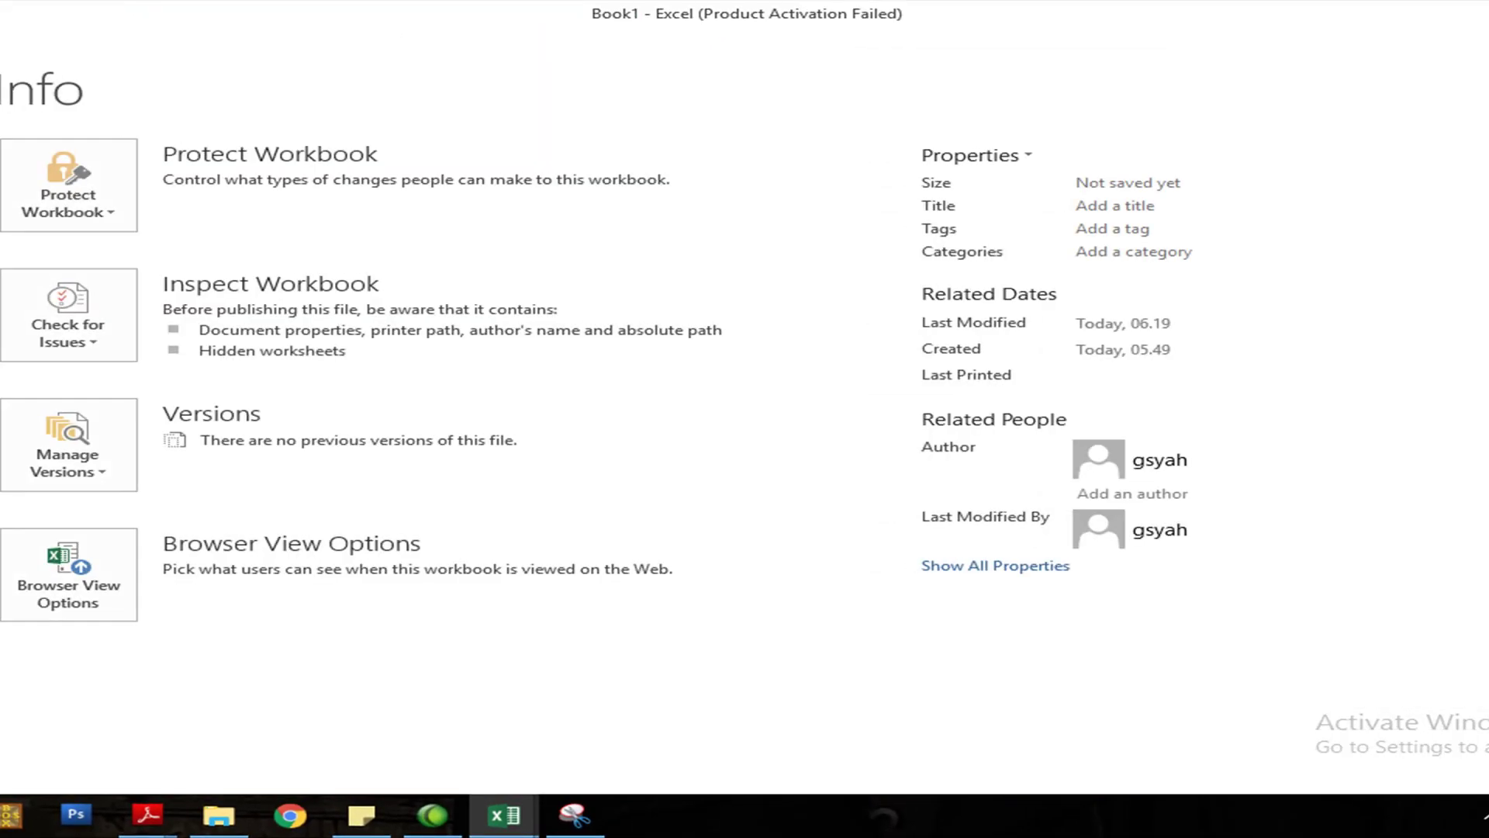
{"action": "key", "text": "t"}
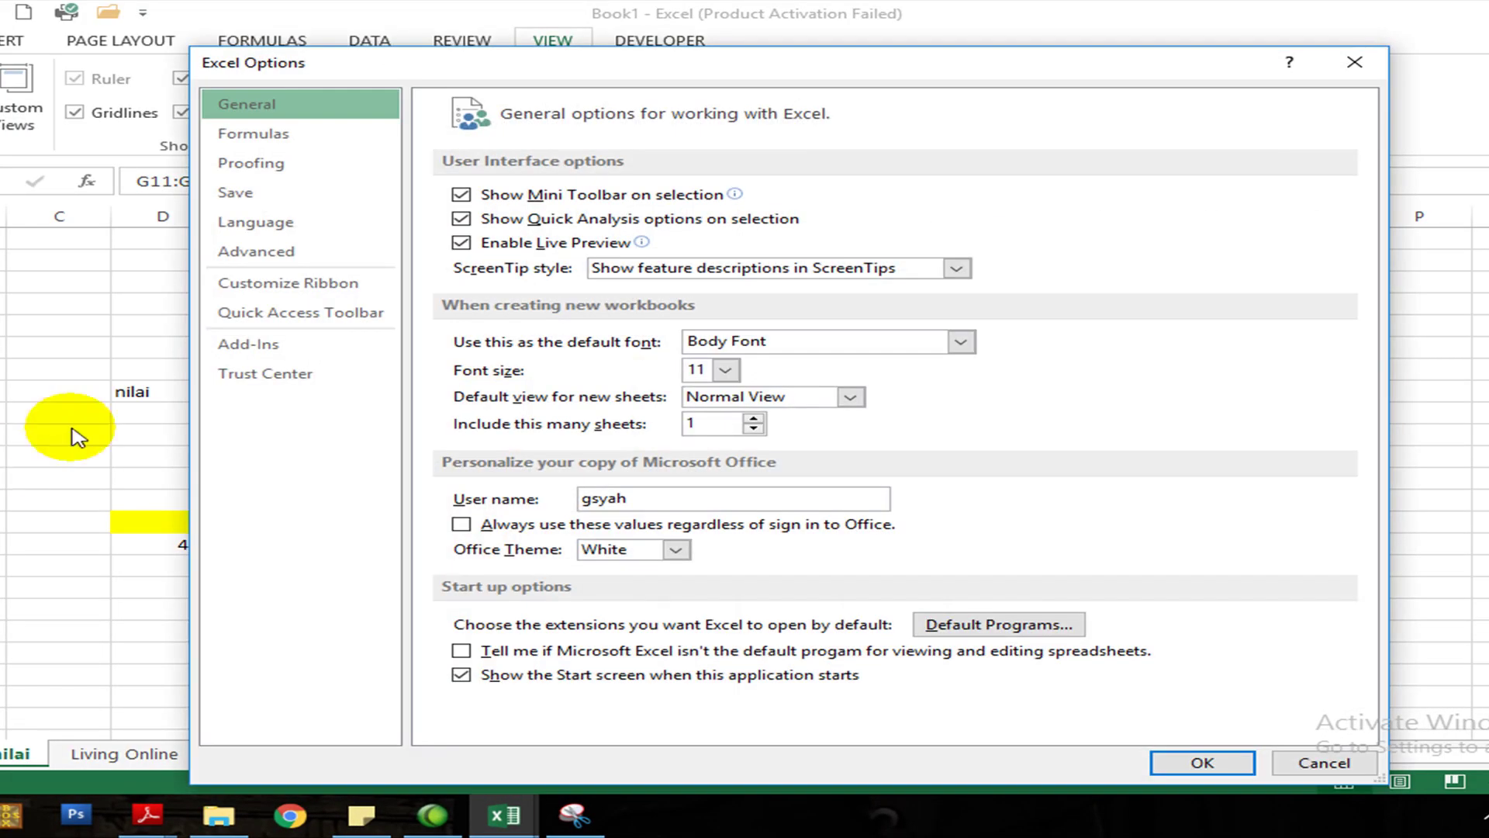
{"action": "left_click", "coordinate": [241, 251]}
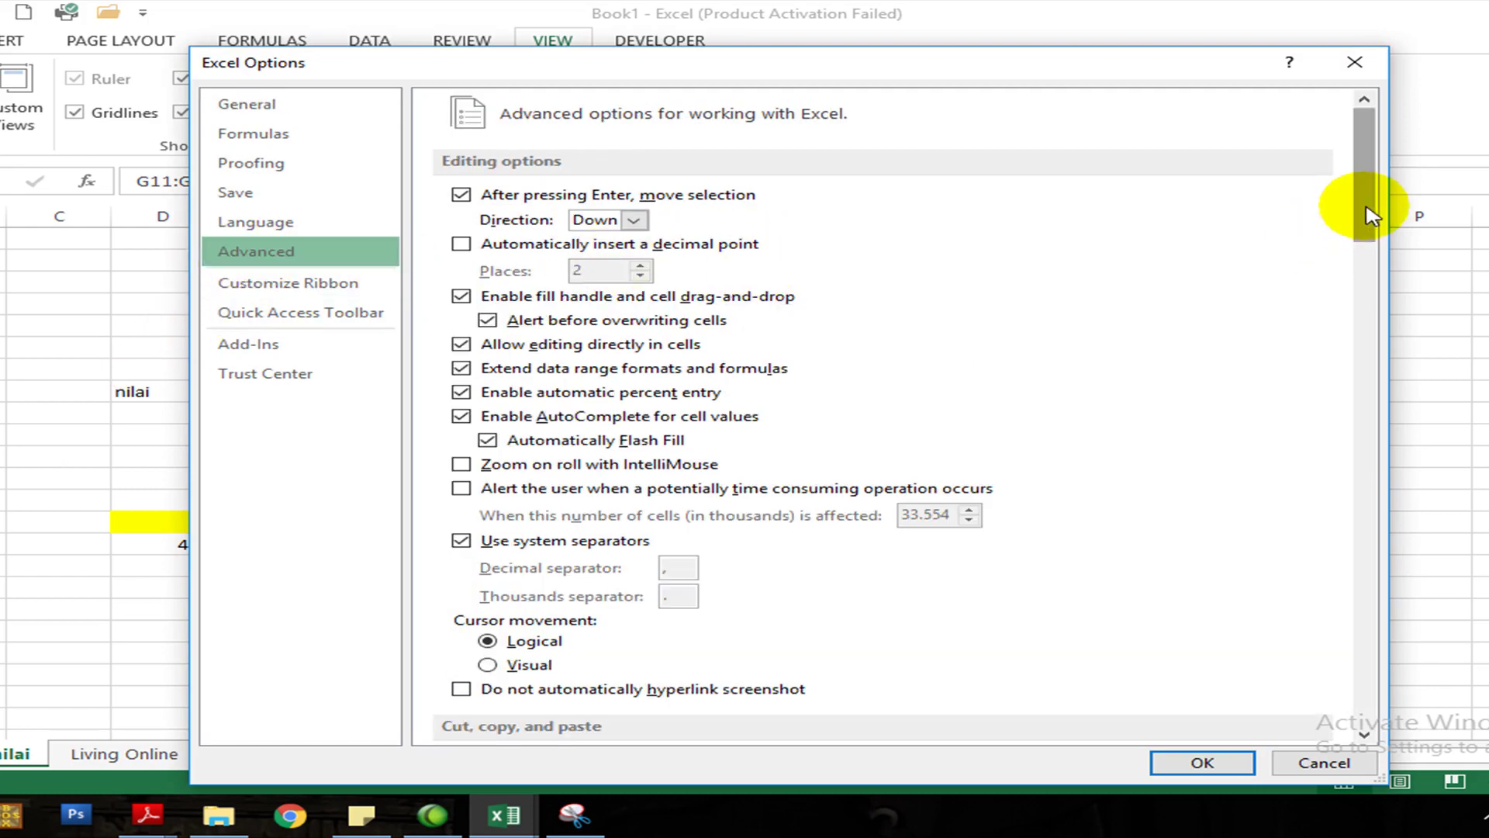
{"action": "left_click_drag", "start_coordinate": [1368, 215], "coordinate": [1418, 513]}
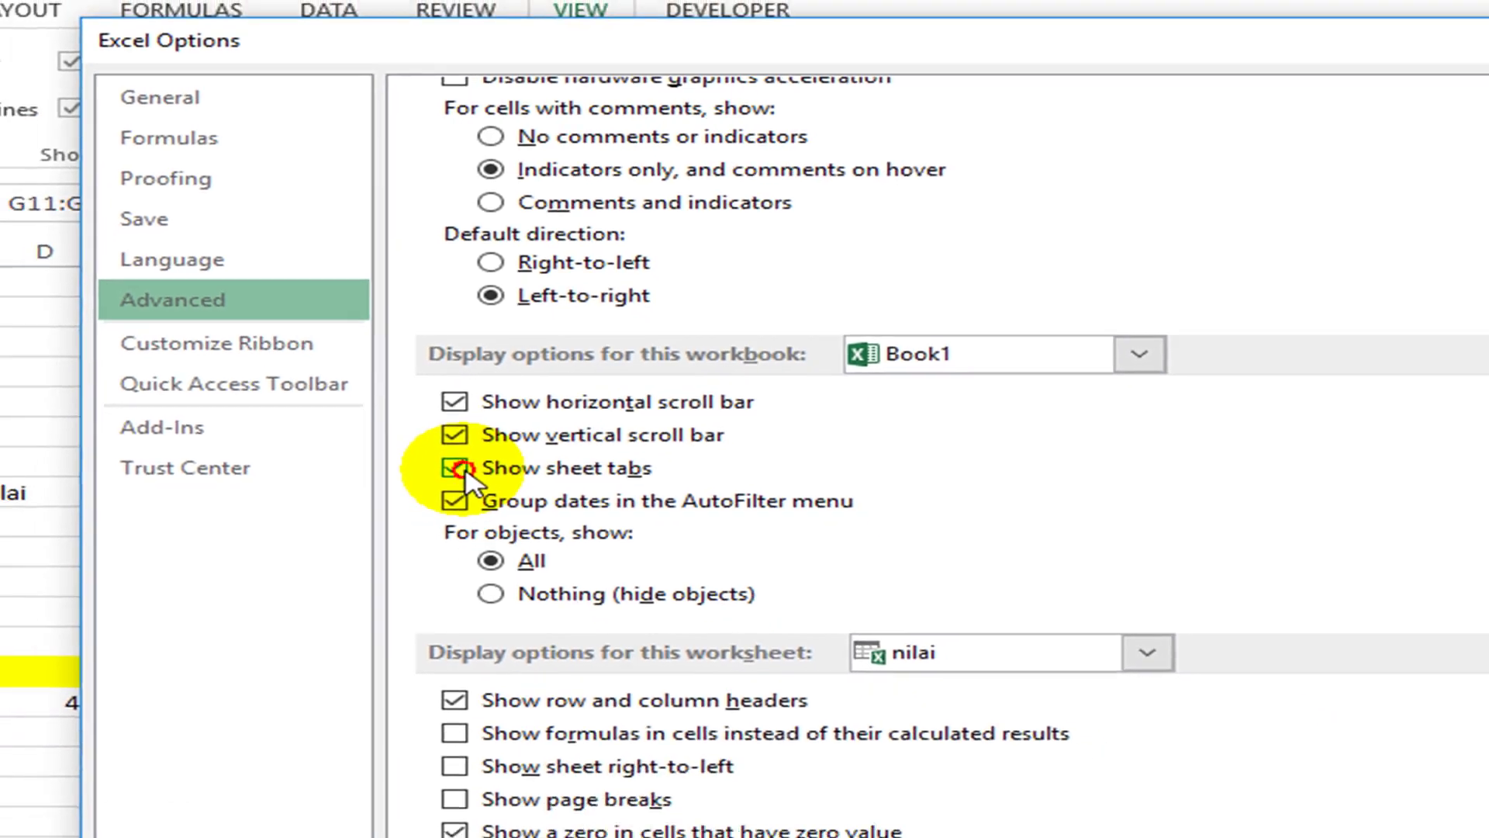
{"action": "left_click", "coordinate": [457, 528]}
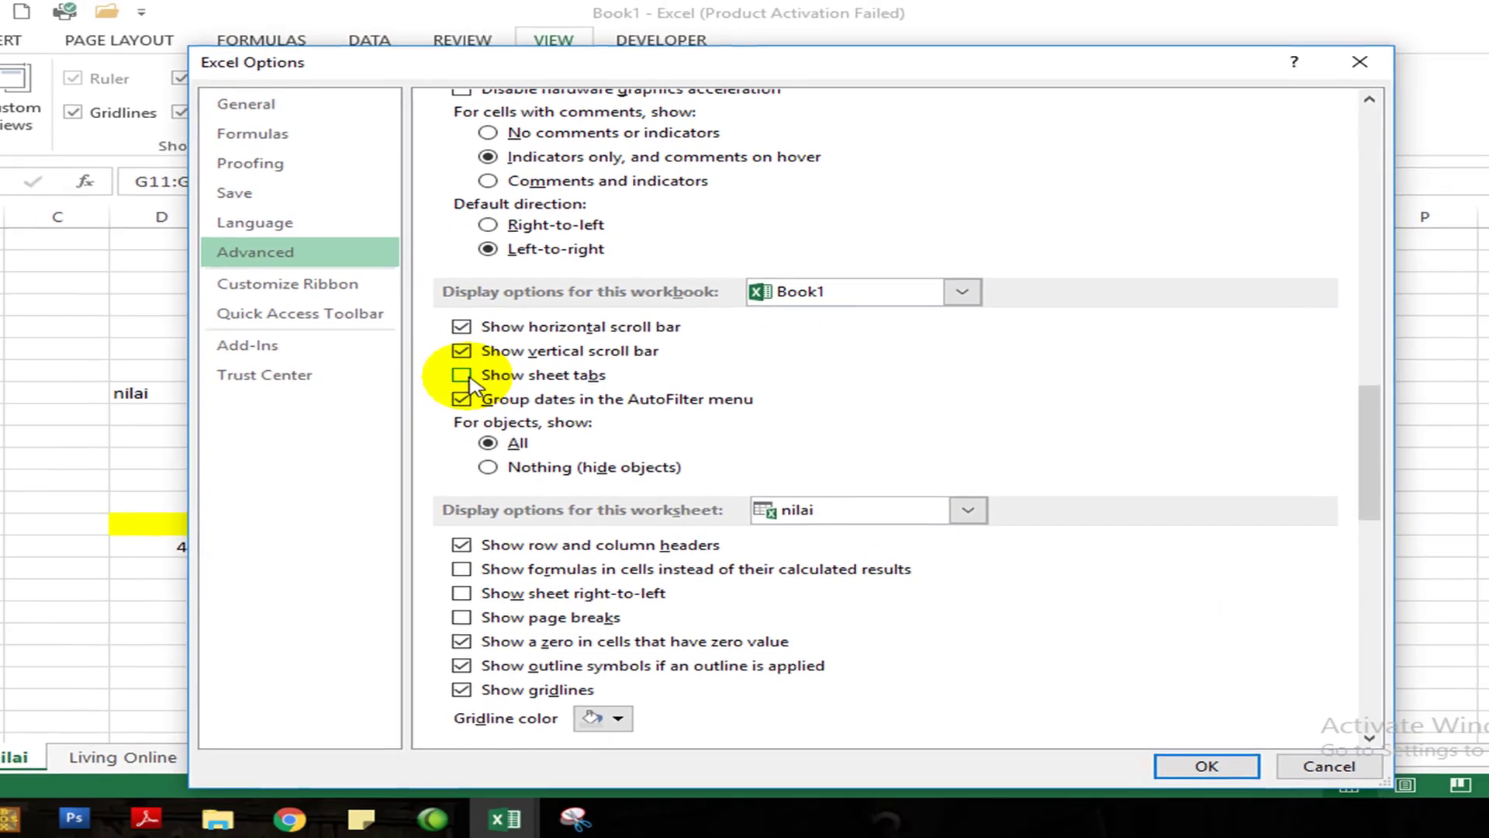
{"action": "left_click", "coordinate": [1202, 766]}
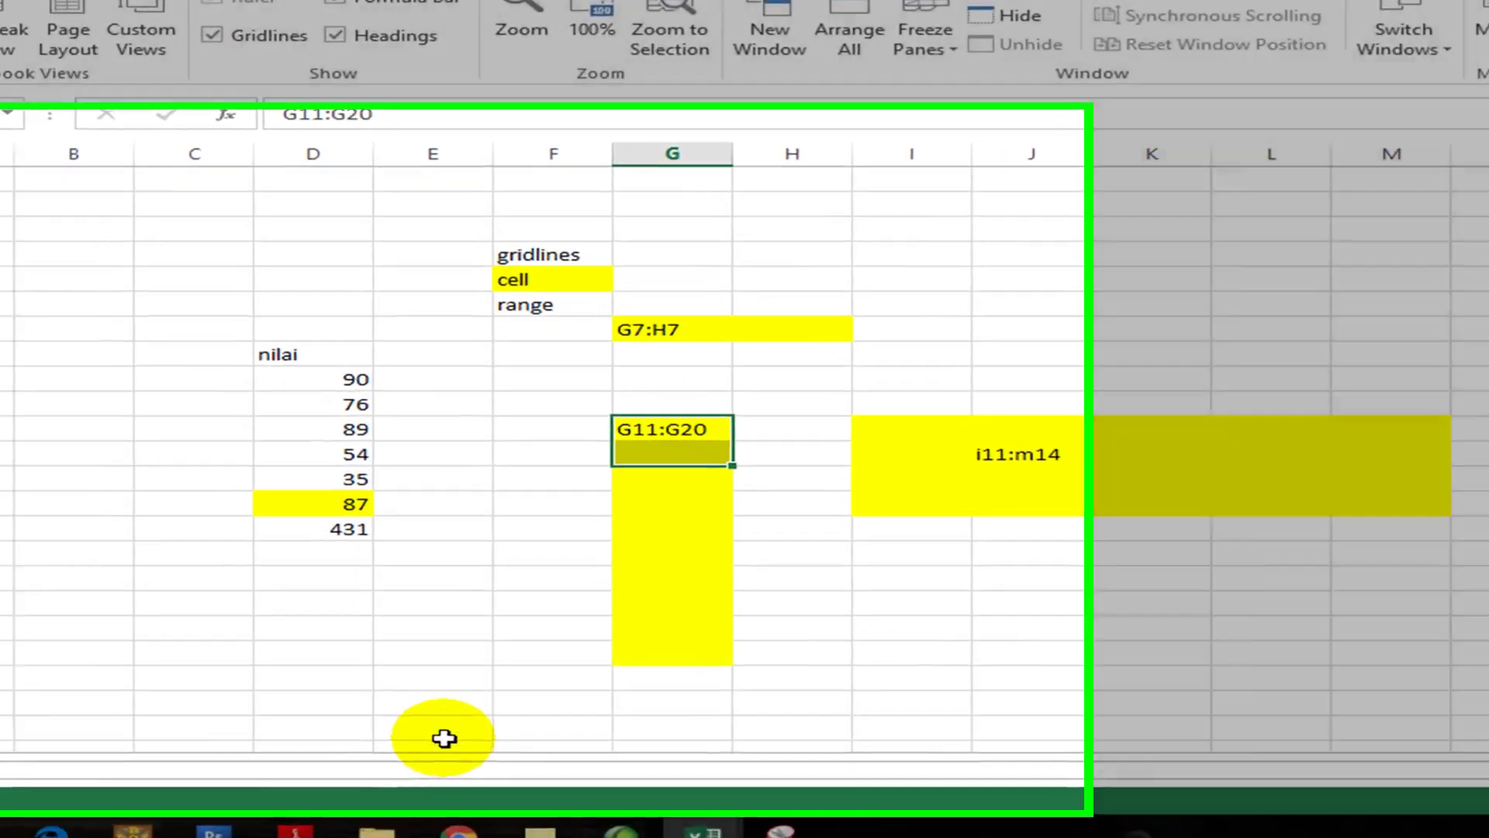
{"action": "scroll", "coordinate": [277, 725], "scroll_direction": "down", "scroll_amount": 3}
{"action": "scroll", "coordinate": [277, 723], "scroll_direction": "up", "scroll_amount": 3}
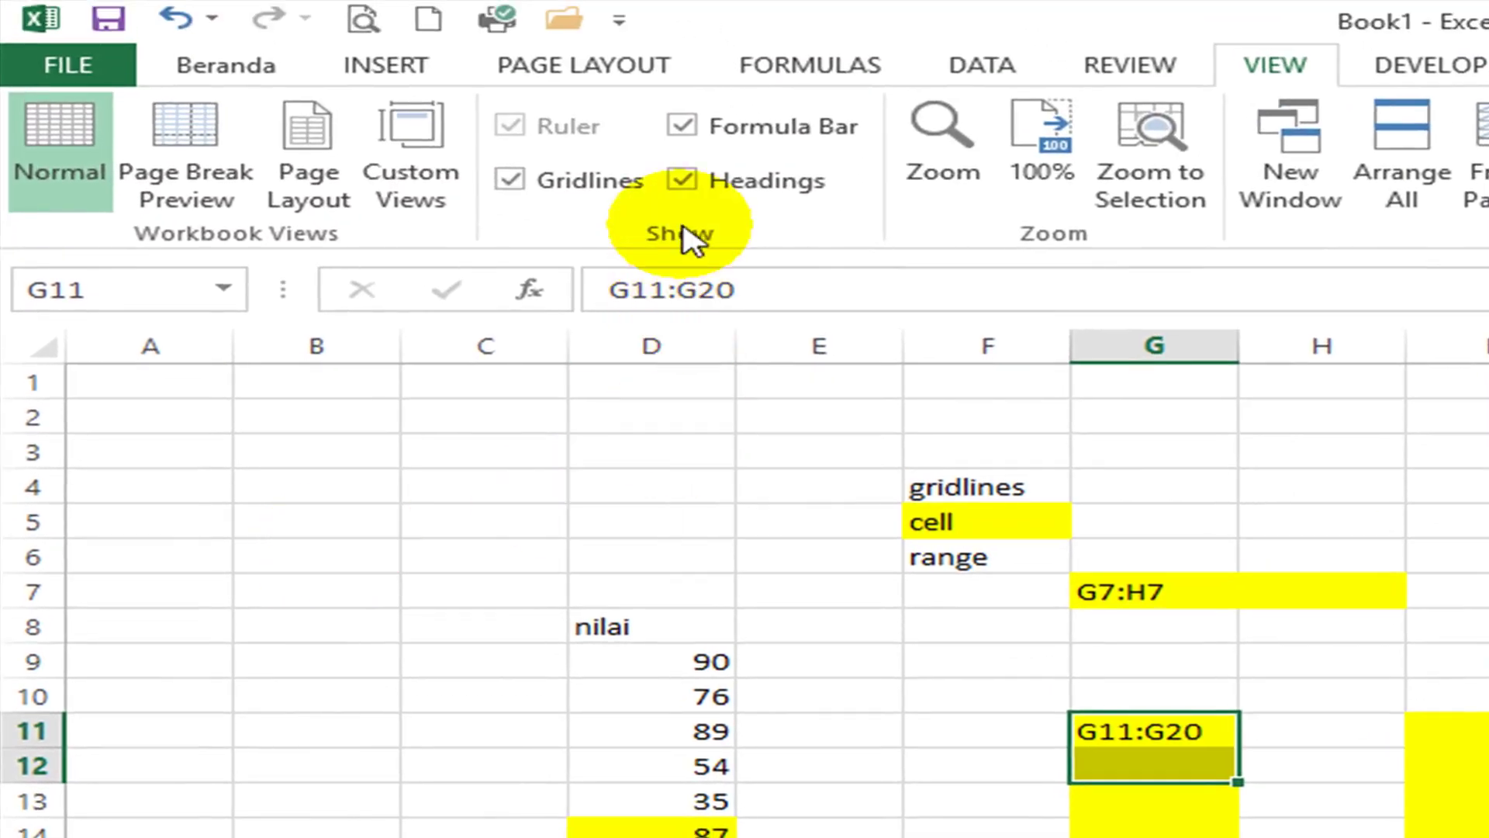
Step: Hide the headings, gridlines and formula bar on the nilai sheet
{"action": "left_click", "coordinate": [682, 181]}
{"action": "left_click", "coordinate": [543, 180]}
{"action": "left_click", "coordinate": [682, 125]}
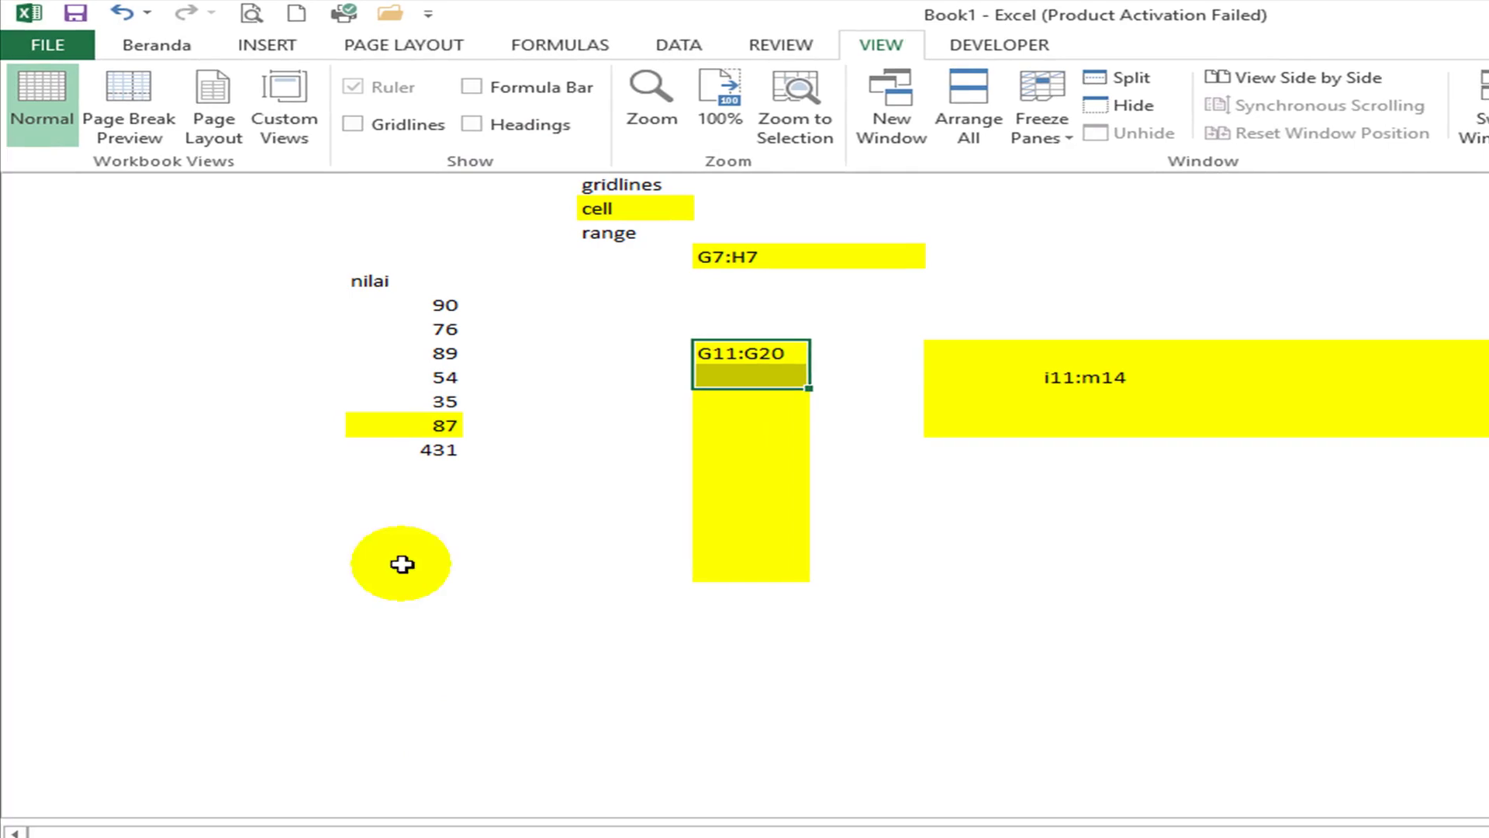
Step: Turn off the horizontal and vertical scroll bars for Book1 in the advanced options, leaving the sheet tabs off as well
{"action": "left_click", "coordinate": [27, 41]}
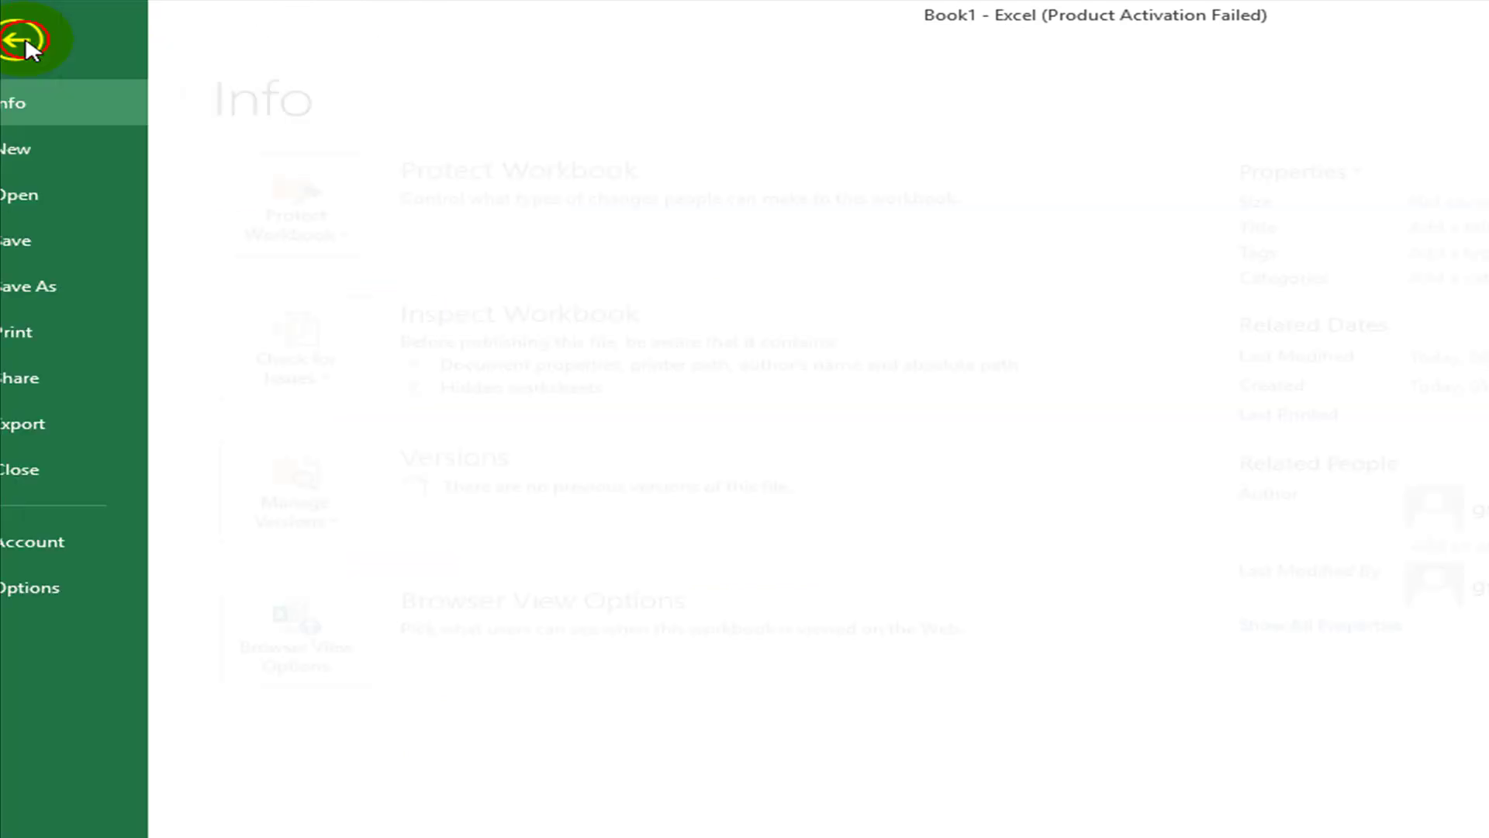
{"action": "left_click", "coordinate": [82, 586]}
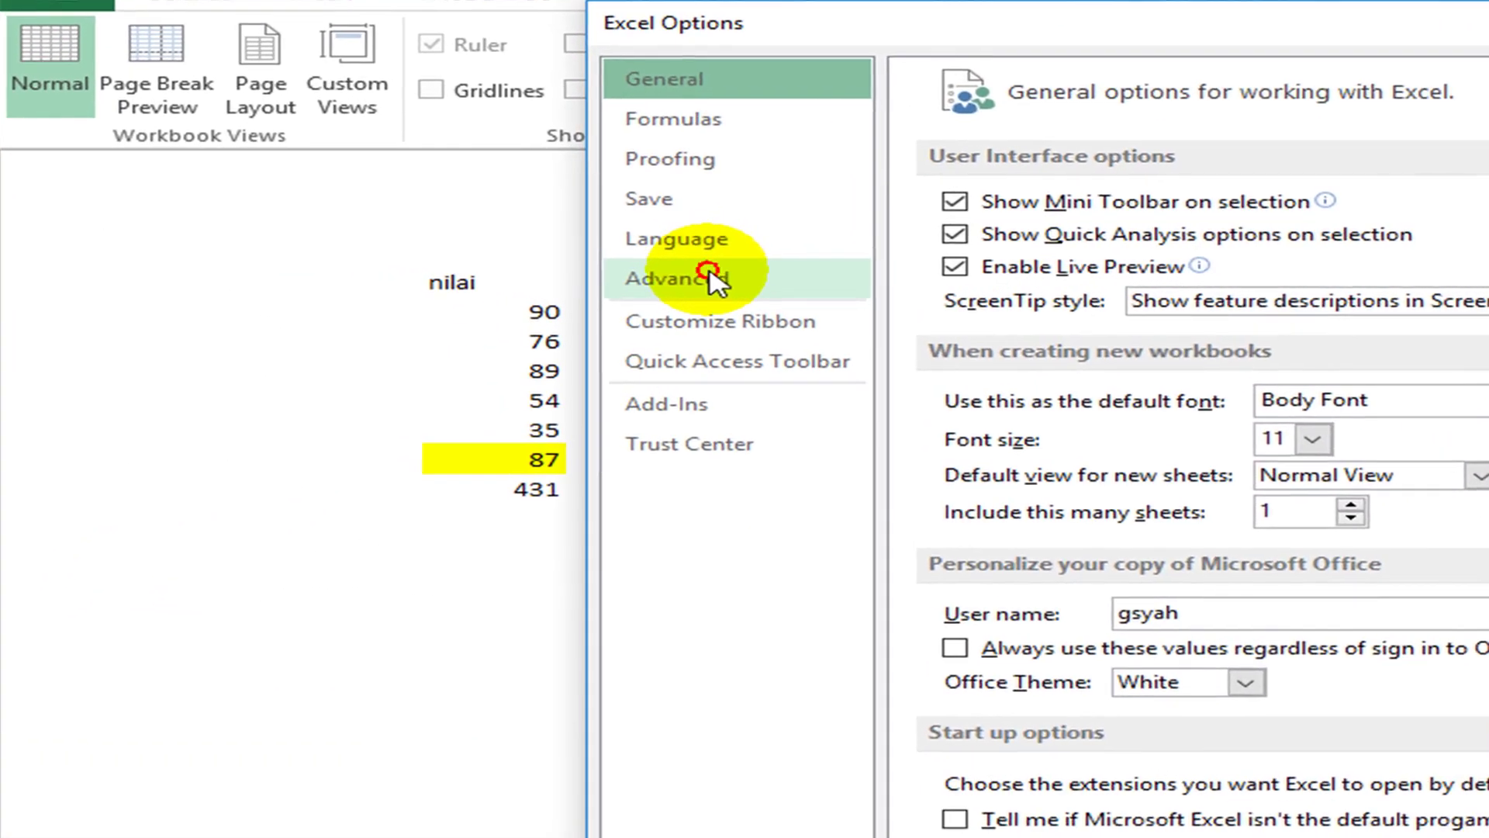
{"action": "left_click", "coordinate": [585, 277]}
{"action": "scroll", "coordinate": [1434, 521], "scroll_direction": "down", "scroll_amount": 10}
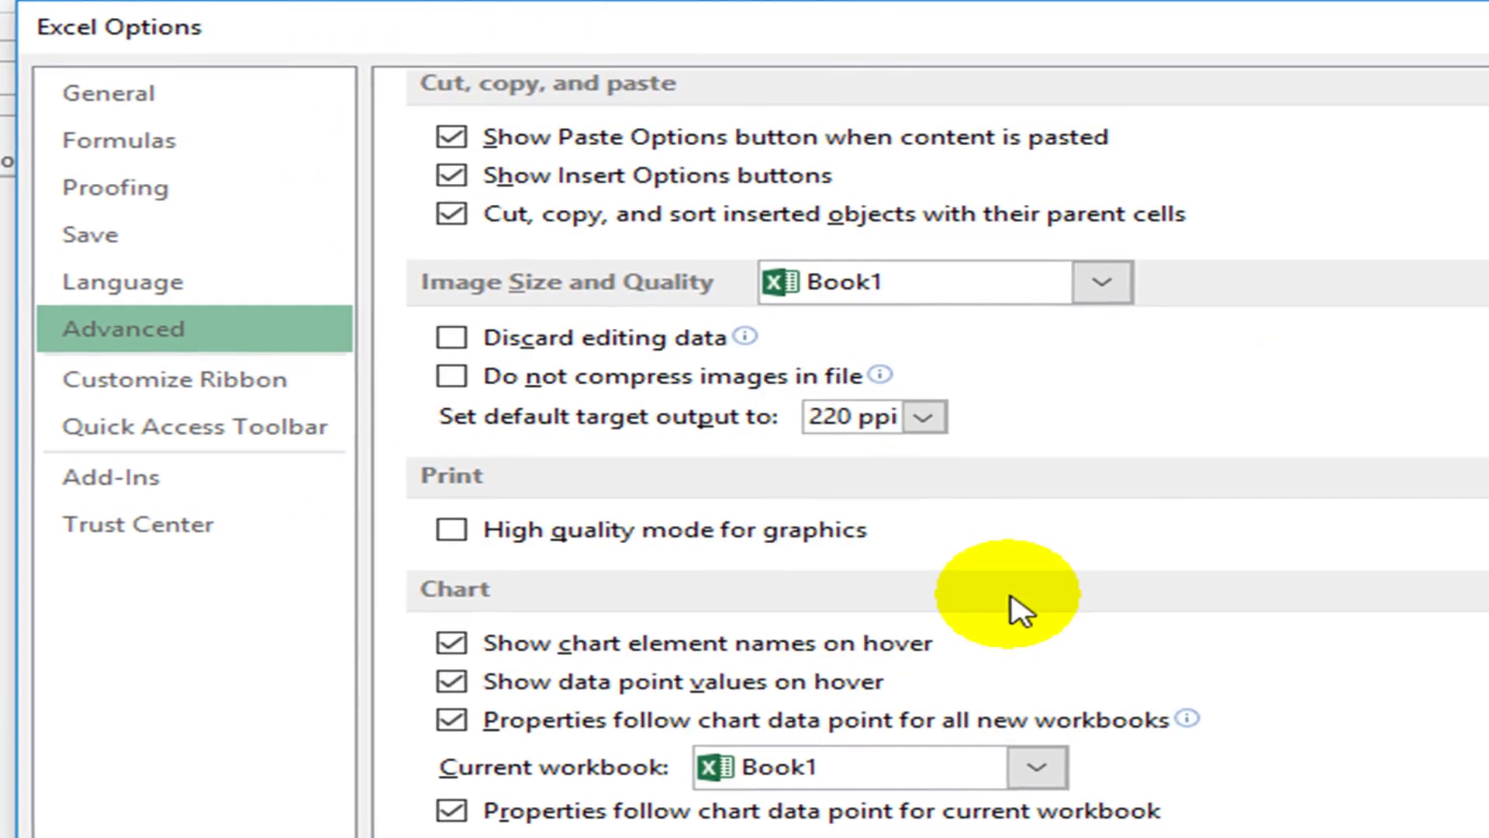
{"action": "scroll", "coordinate": [1012, 599], "scroll_direction": "down", "scroll_amount": 15}
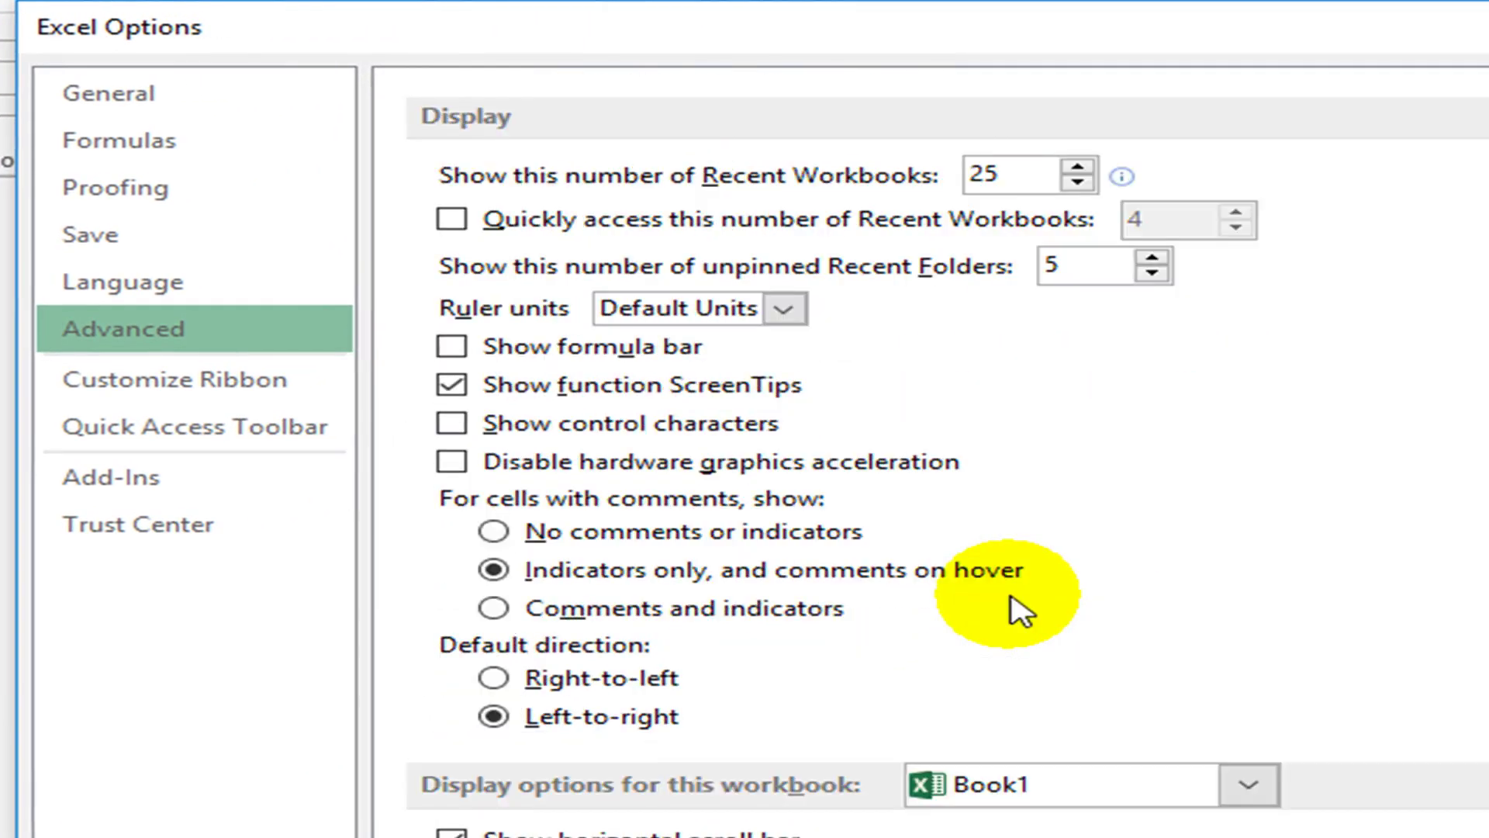
{"action": "scroll", "coordinate": [1008, 597], "scroll_direction": "down", "scroll_amount": 2}
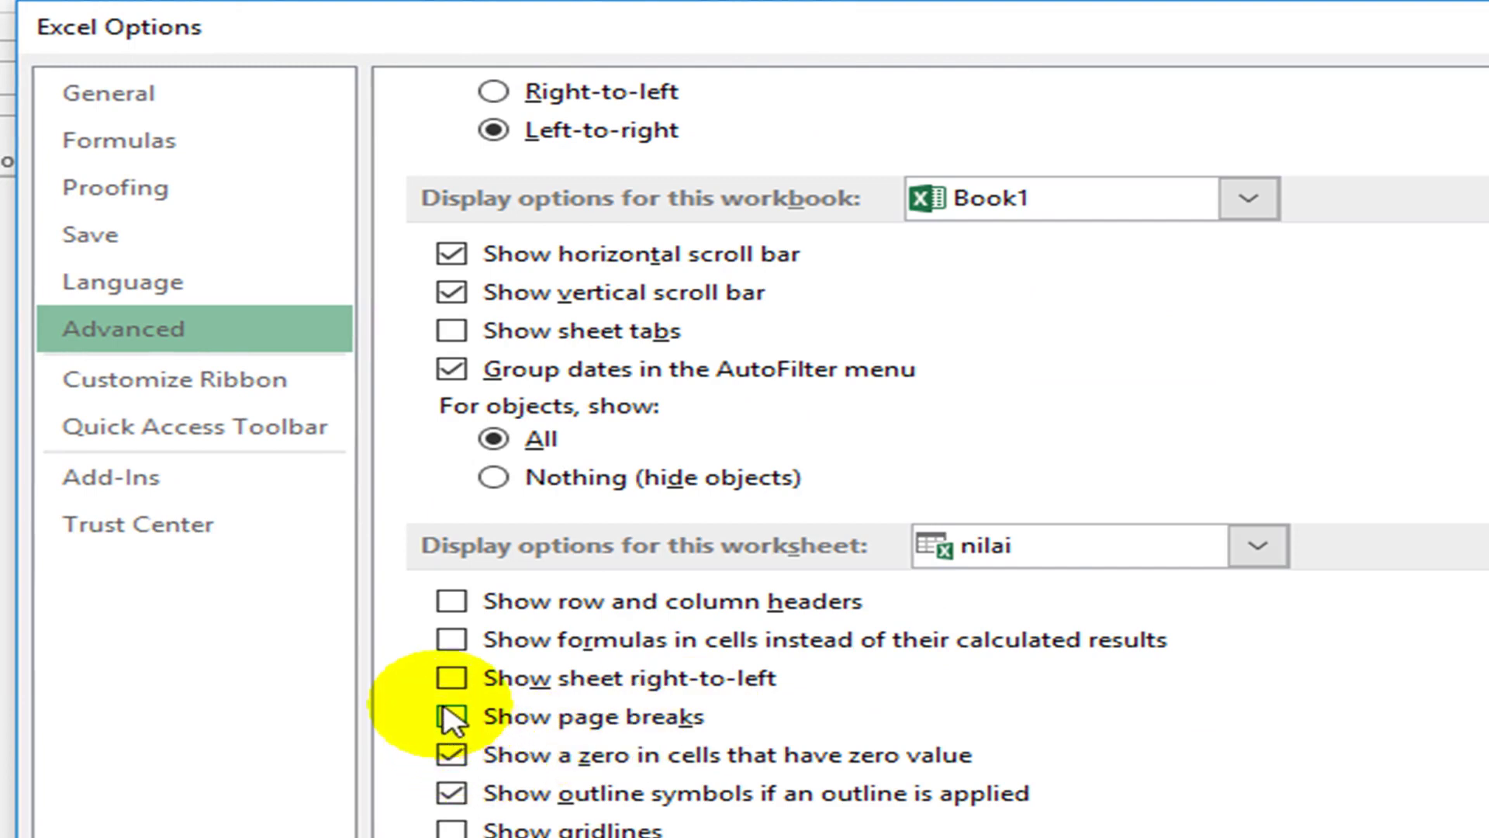
{"action": "left_click", "coordinate": [453, 331]}
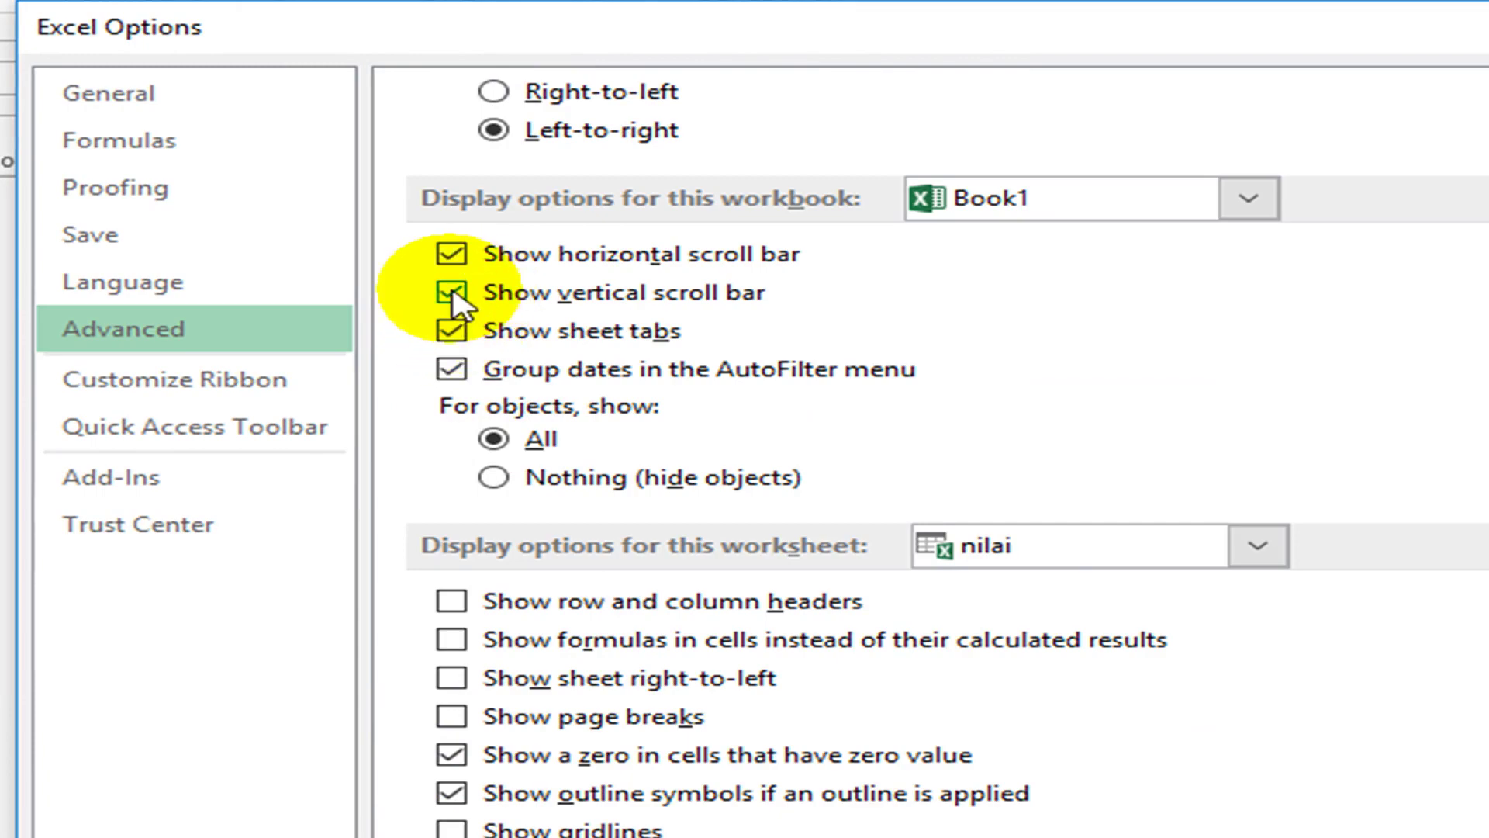
{"action": "left_click", "coordinate": [452, 254]}
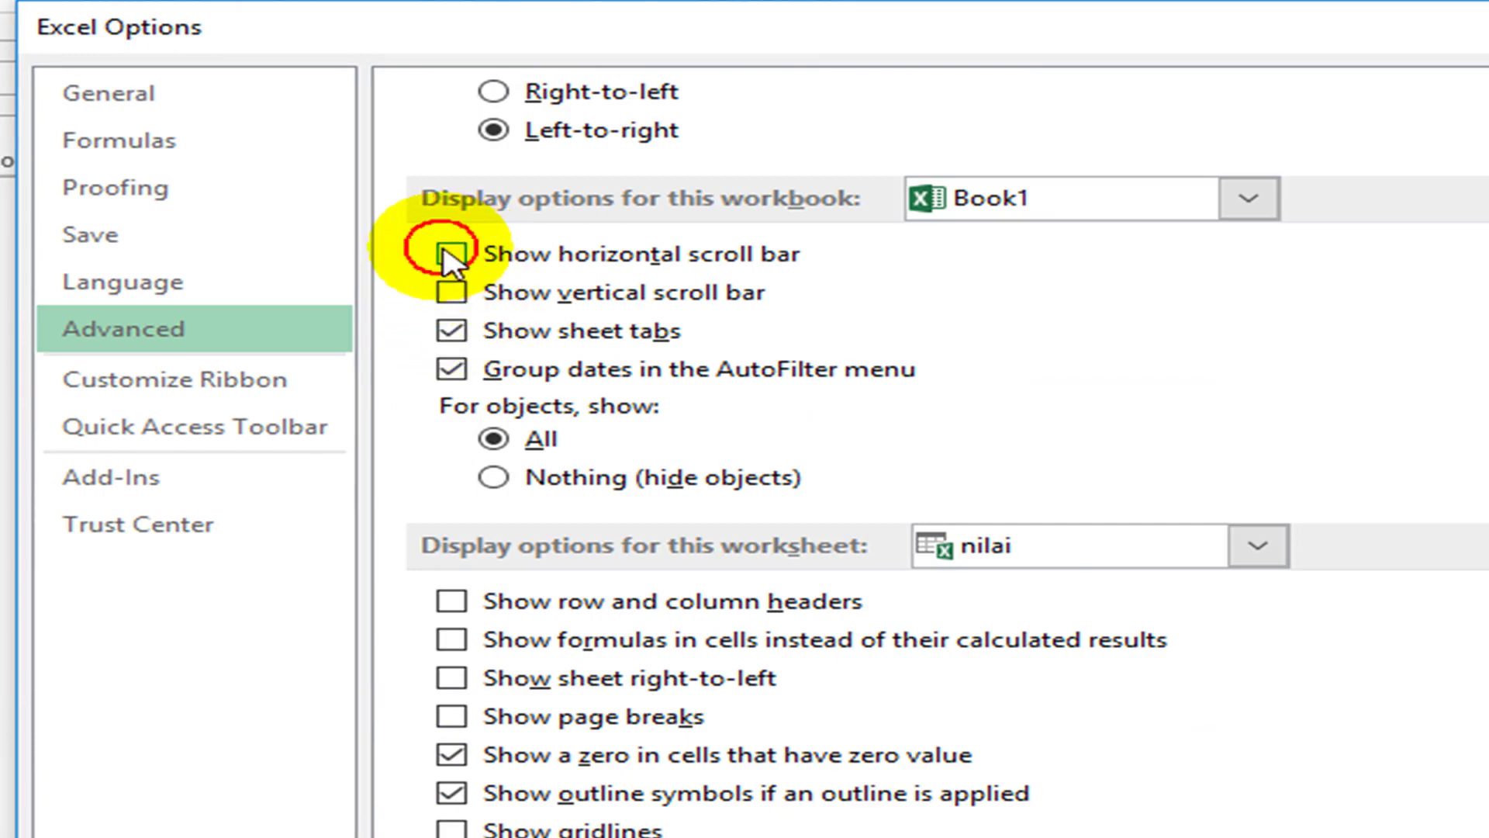
{"action": "left_click", "coordinate": [456, 331]}
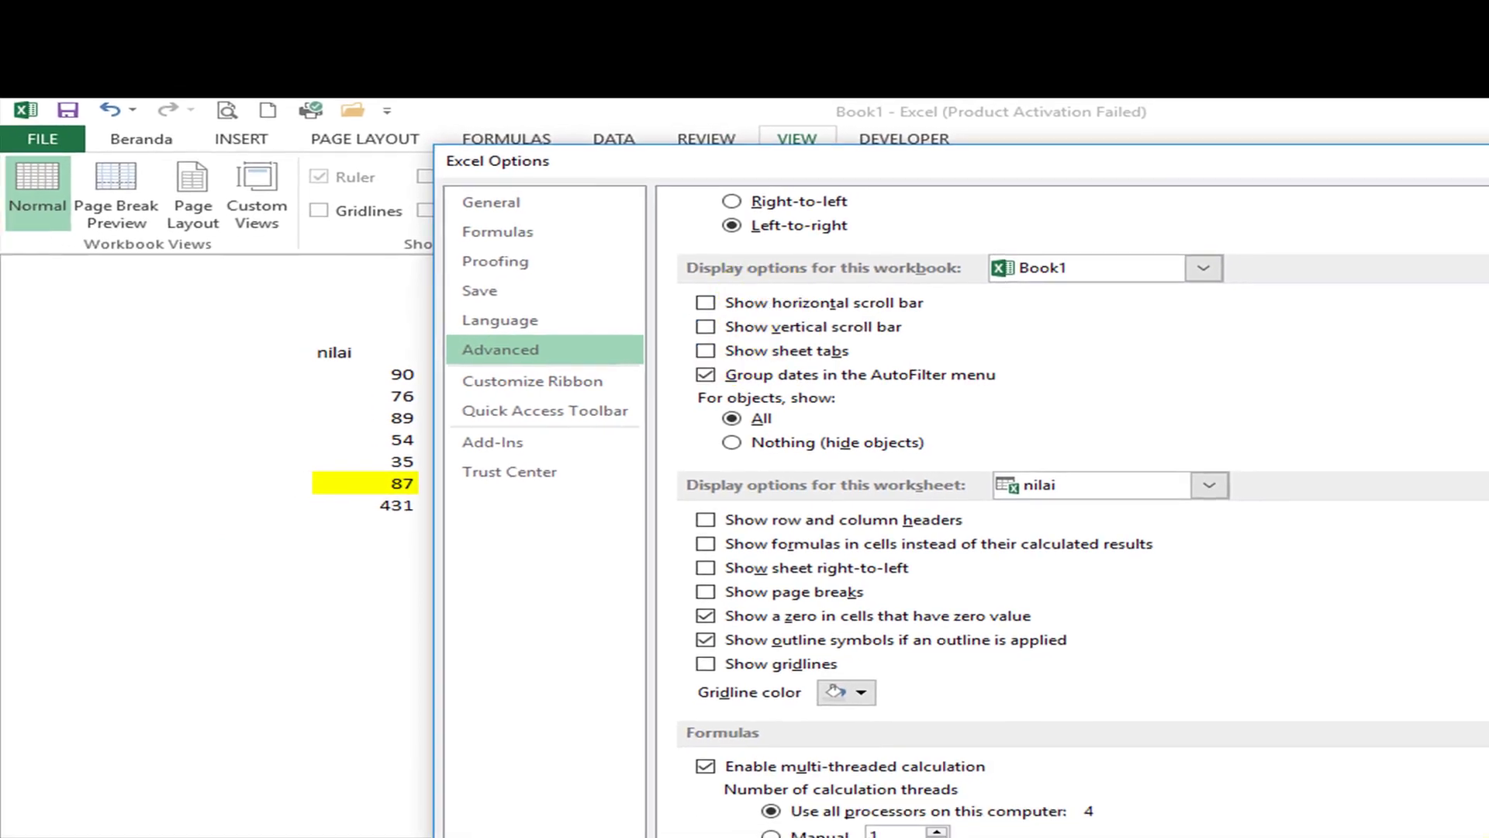
{"action": "left_click", "coordinate": [1473, 836]}
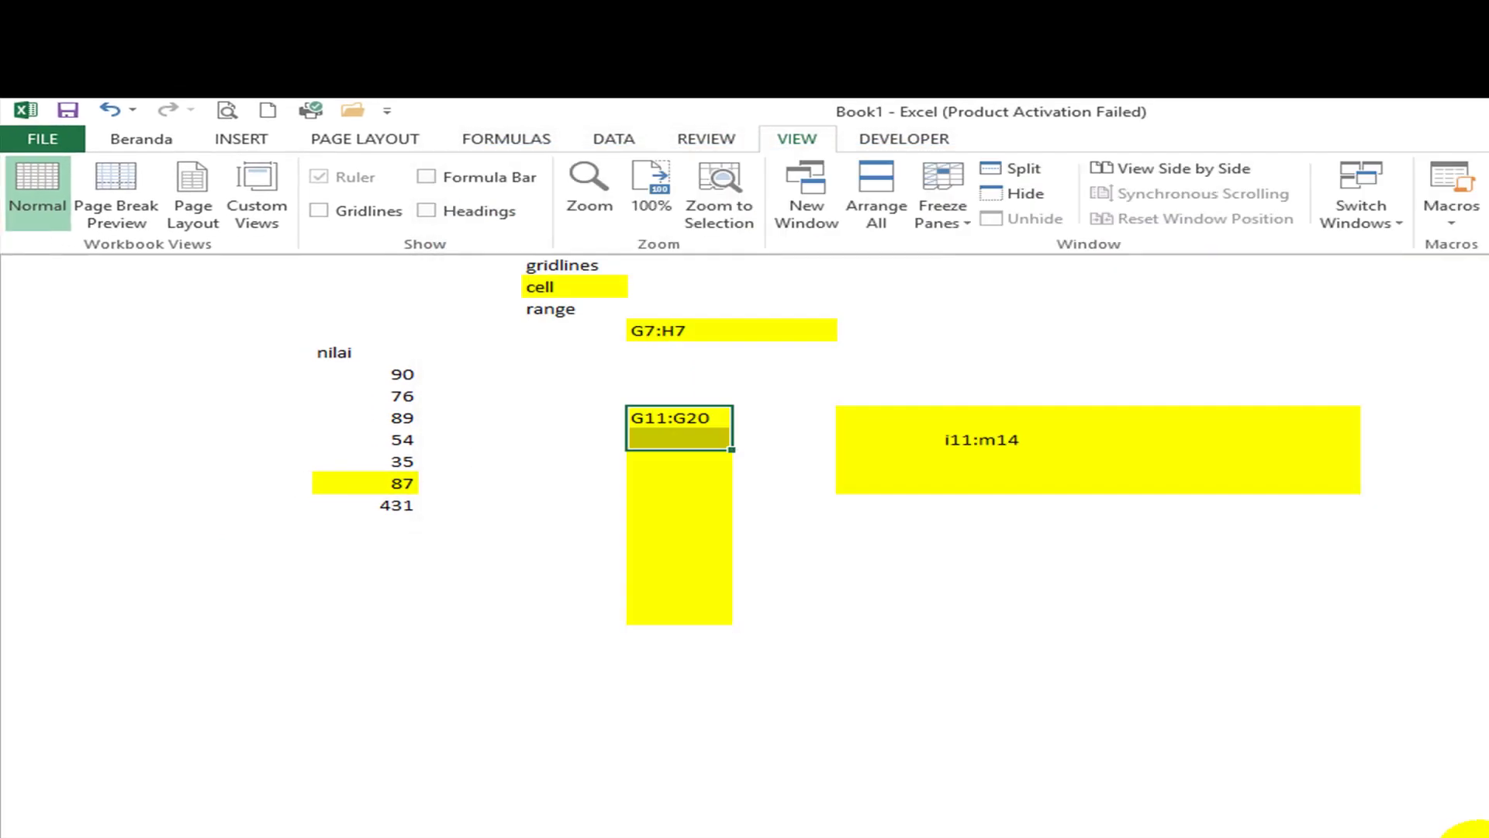
{"action": "scroll", "coordinate": [745, 543], "scroll_direction": "down", "scroll_amount": 3}
{"action": "scroll", "coordinate": [745, 543], "scroll_direction": "up", "scroll_amount": 4}
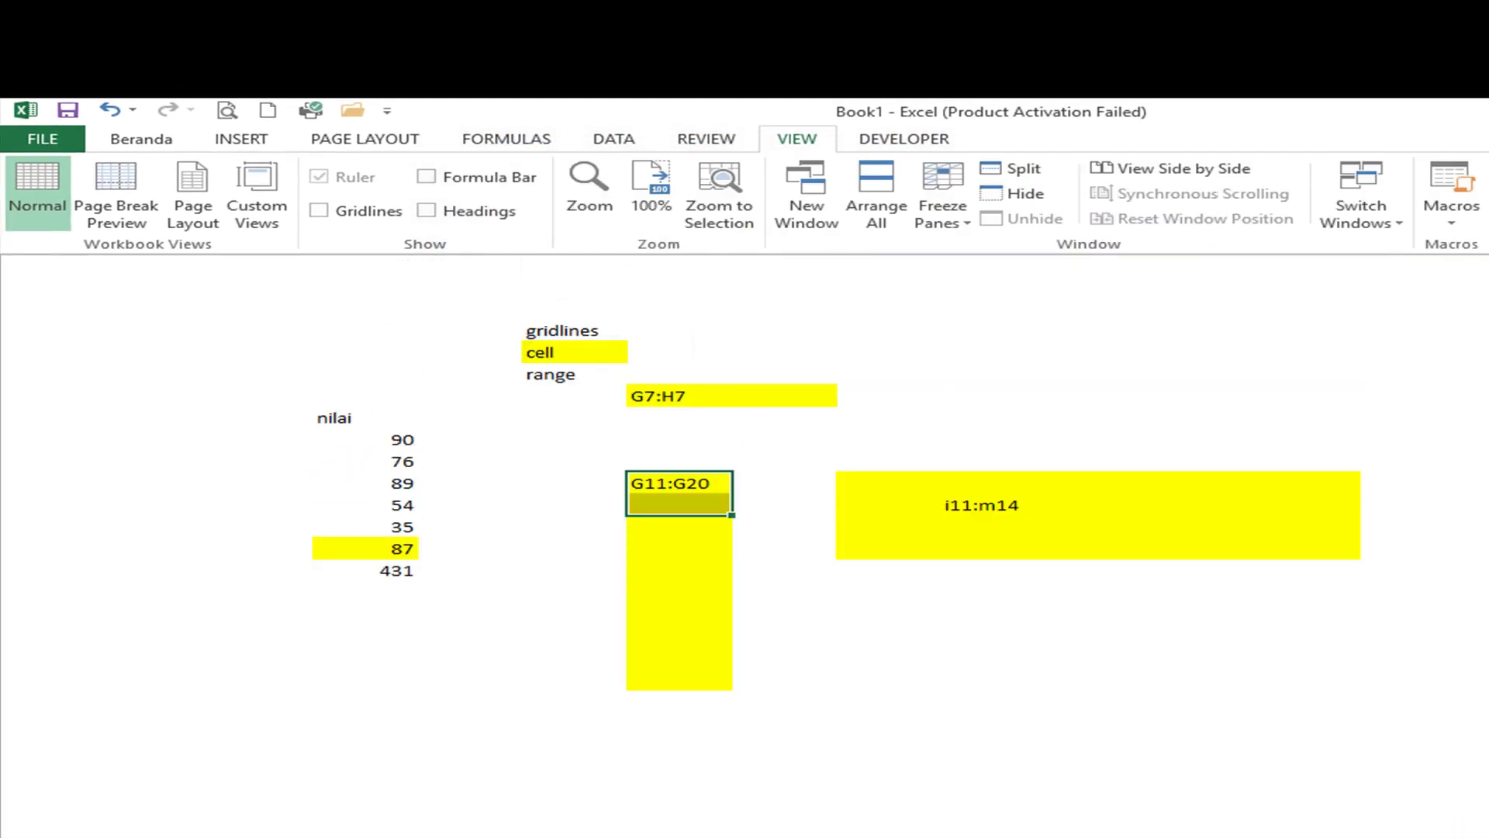
Step: Collapse the ribbon, display the Beranda commands temporarily, and pin the full ribbon open again
{"action": "key", "text": "ctrl+F1"}
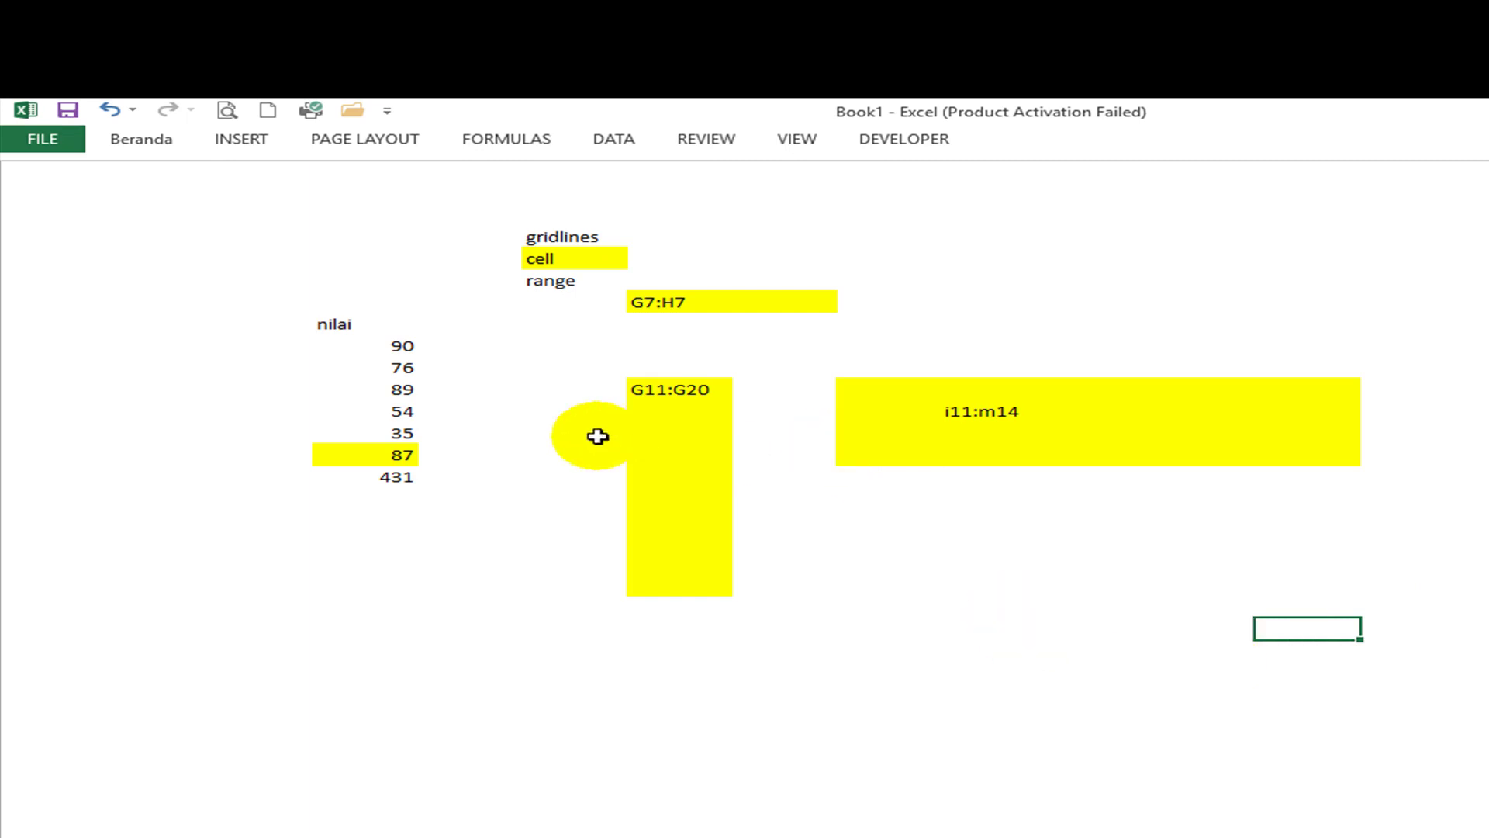
{"action": "left_click", "coordinate": [134, 150]}
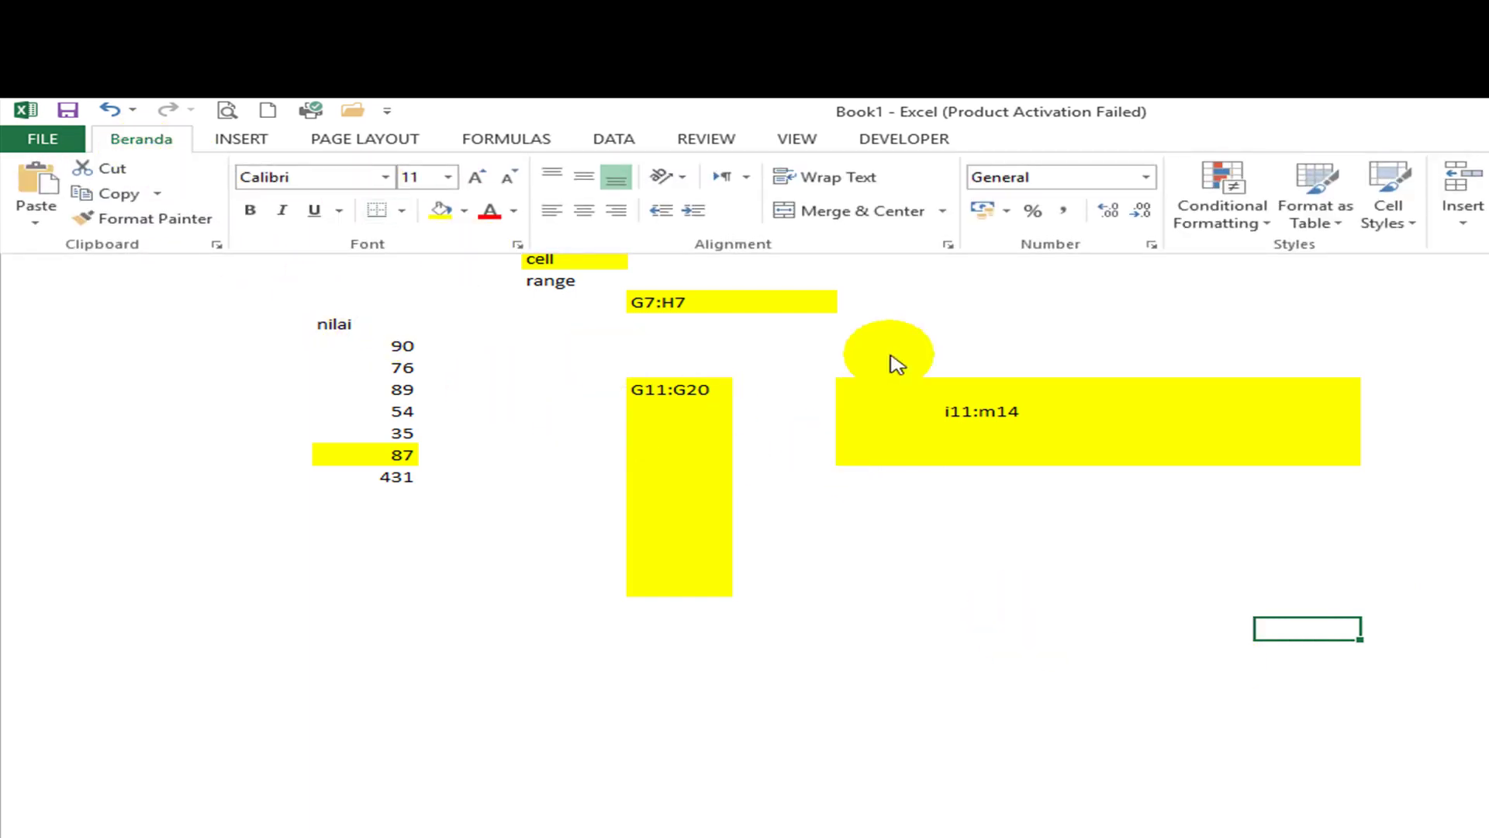
{"action": "key", "text": "ctrl+F1"}
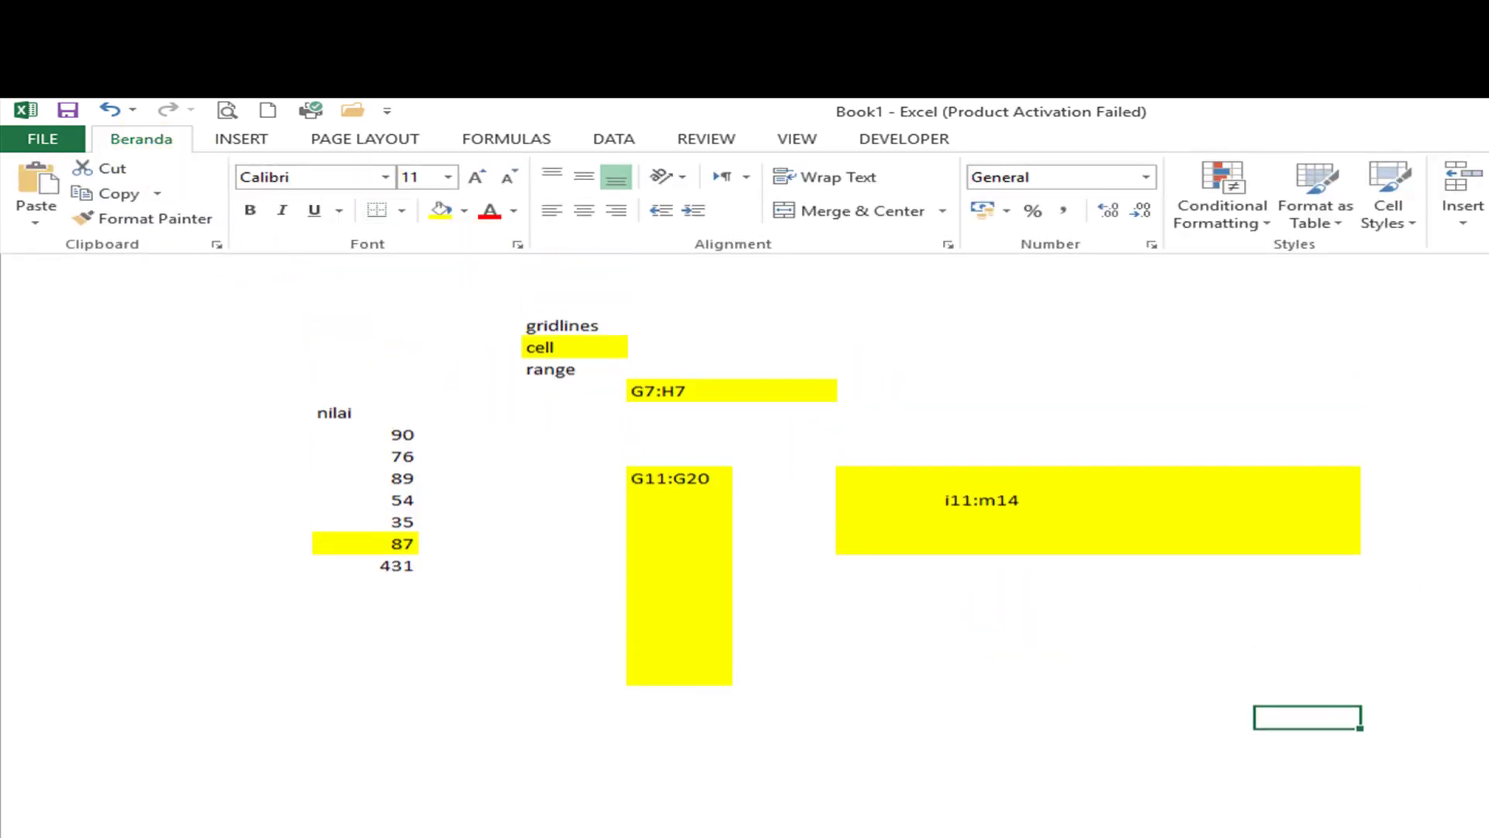
Step: Turn the horizontal scroll bar, vertical scroll bar and sheet tabs back on for Book1 in the advanced options
{"action": "left_click", "coordinate": [65, 142]}
{"action": "left_click", "coordinate": [86, 636]}
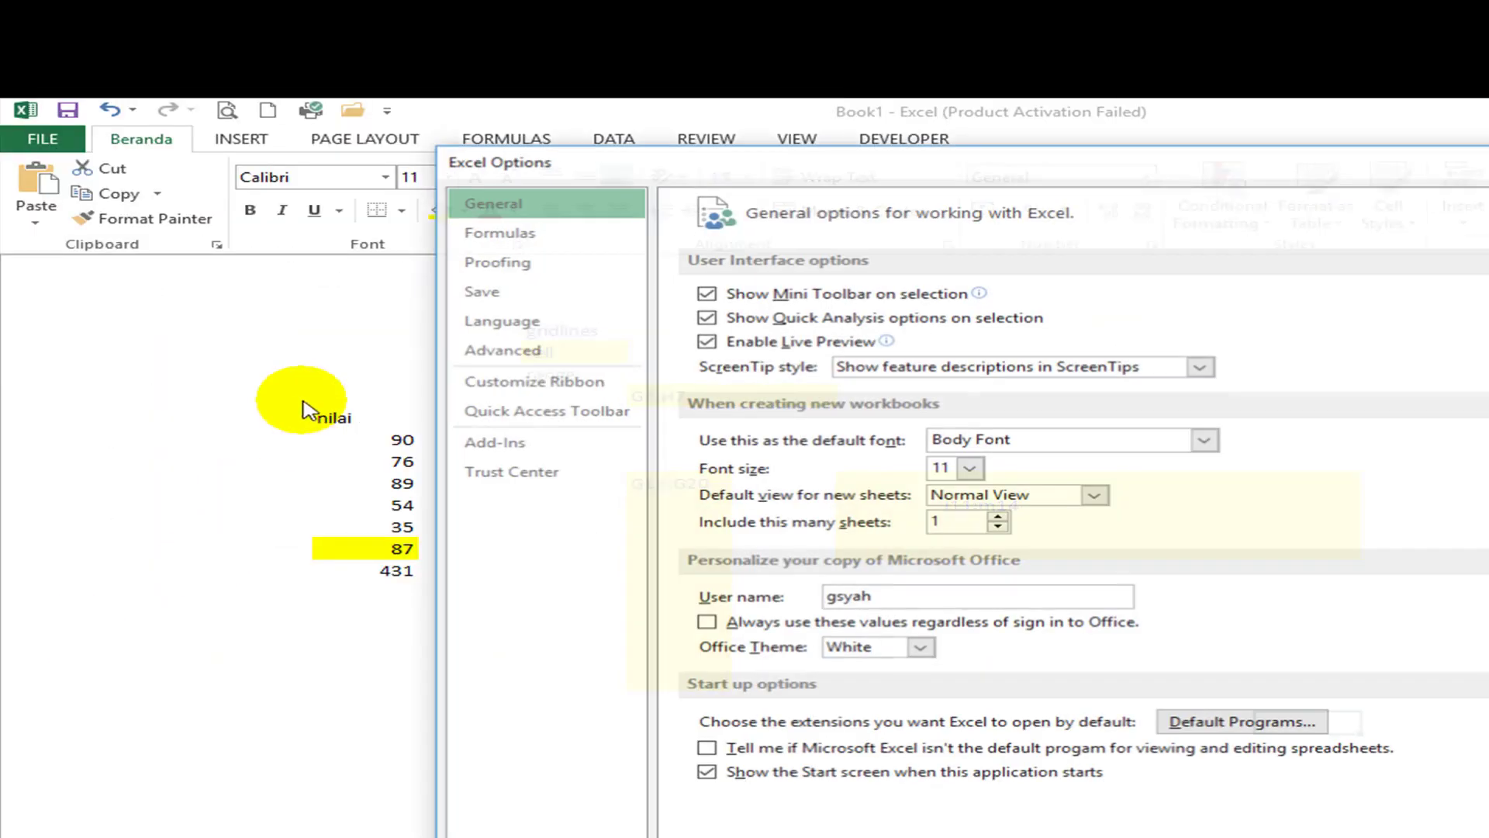
{"action": "left_click", "coordinate": [521, 350]}
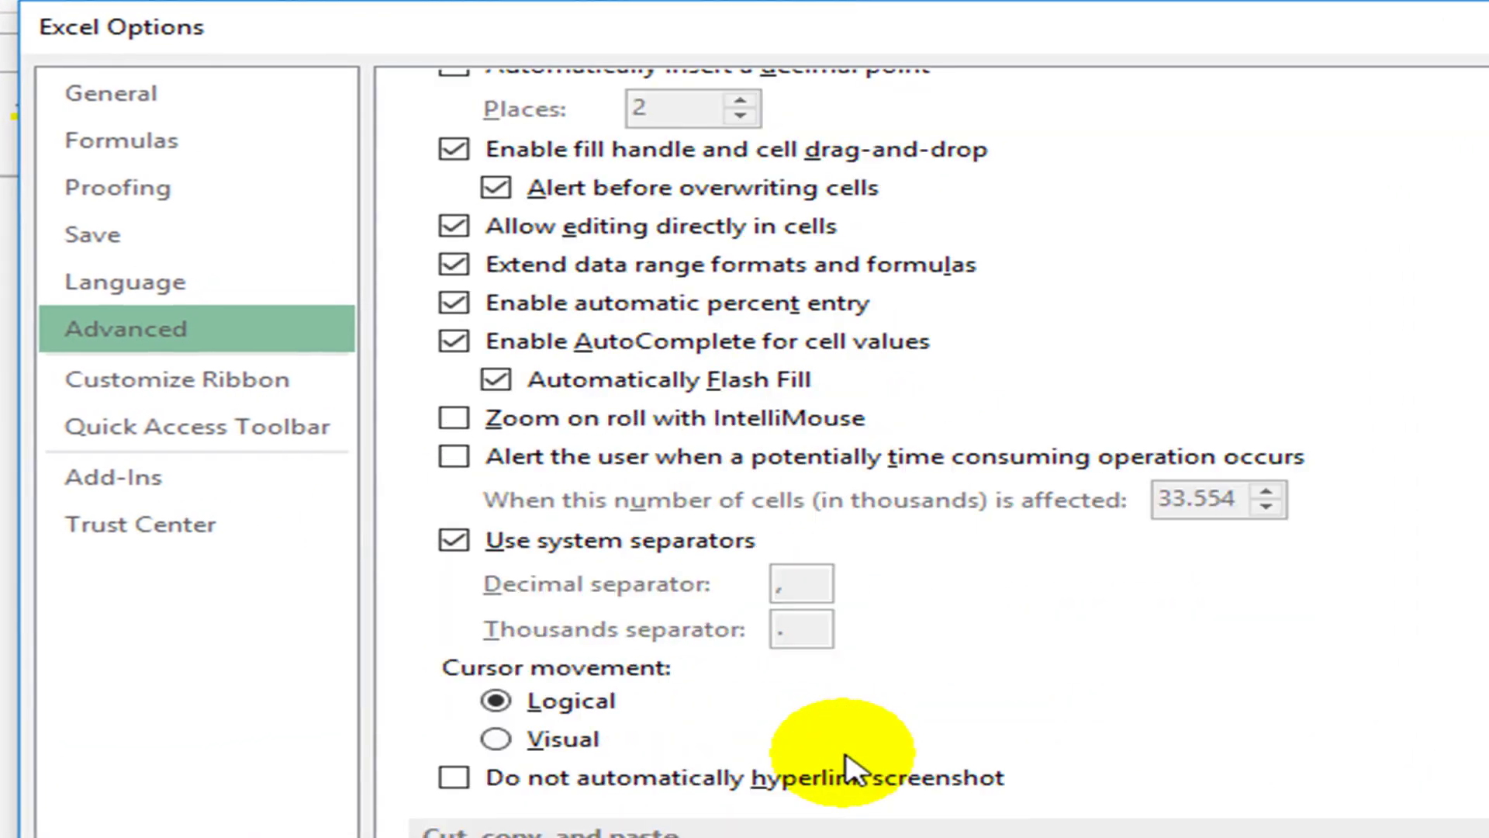
{"action": "scroll", "coordinate": [847, 764], "scroll_direction": "down", "scroll_amount": 12}
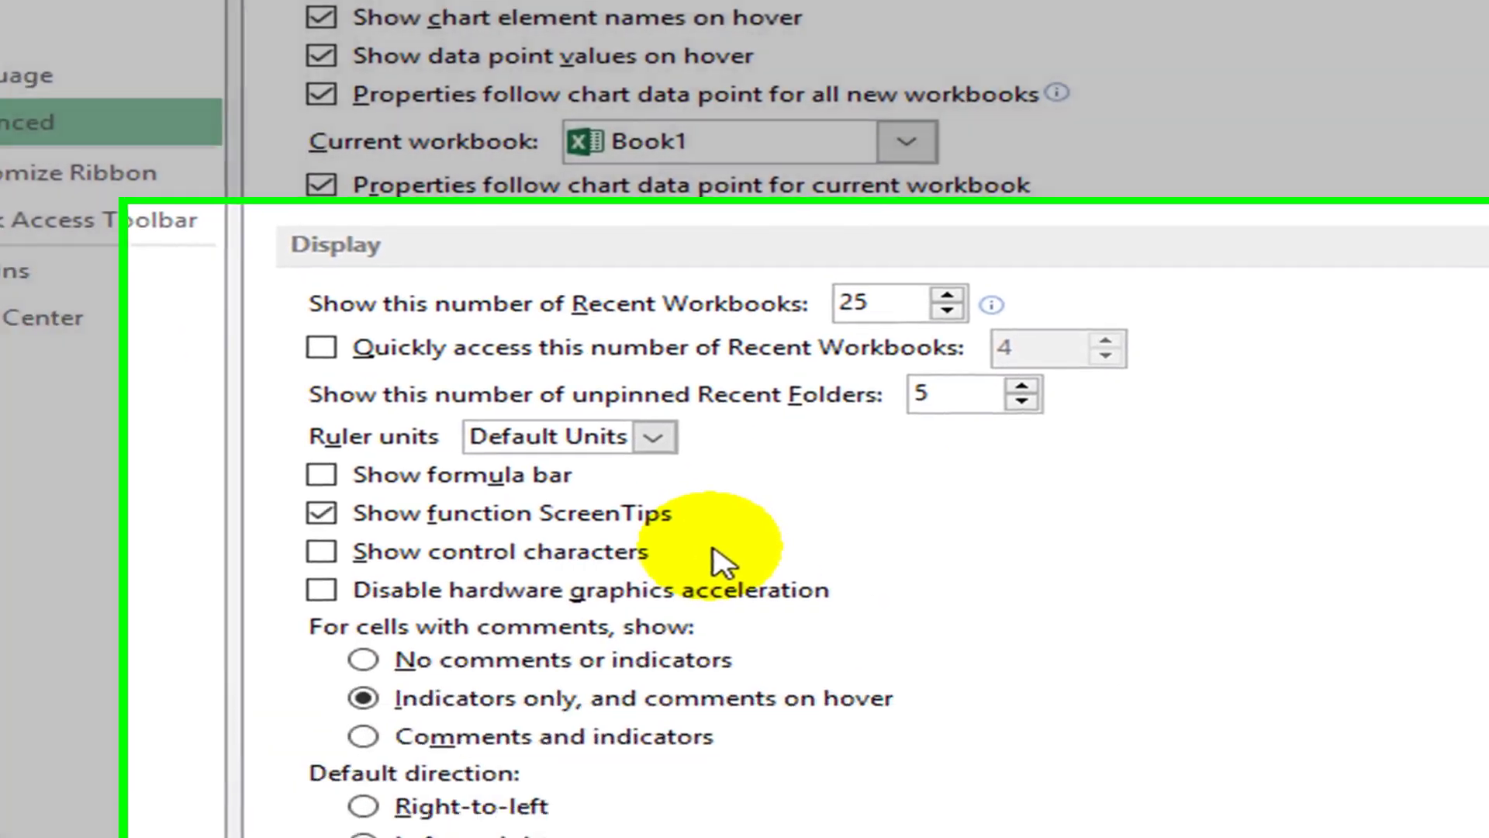
{"action": "scroll", "coordinate": [718, 558], "scroll_direction": "down", "scroll_amount": 5}
{"action": "left_click", "coordinate": [190, 259]}
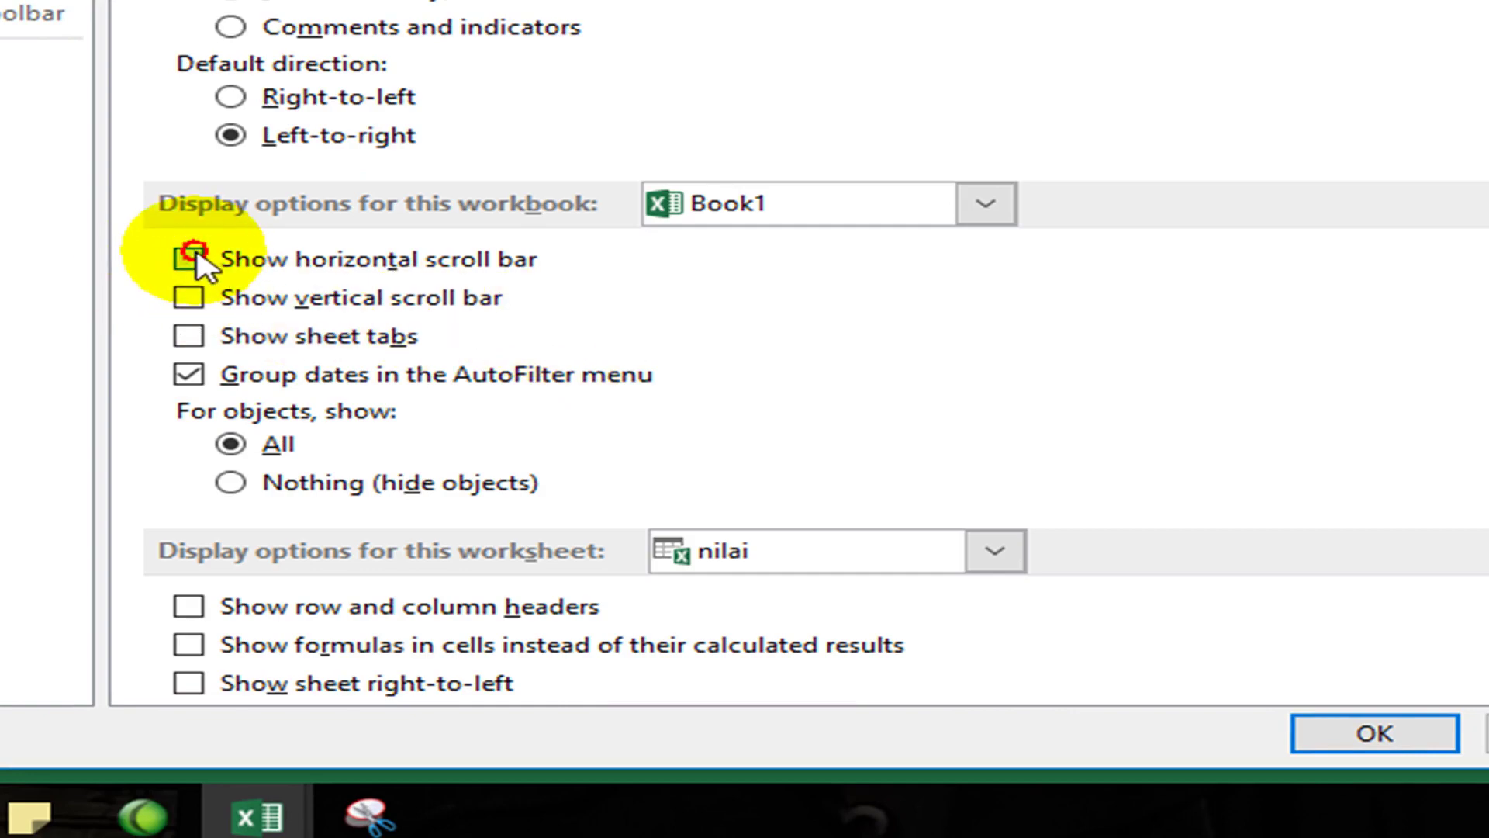
{"action": "left_click", "coordinate": [190, 298]}
{"action": "left_click", "coordinate": [188, 335]}
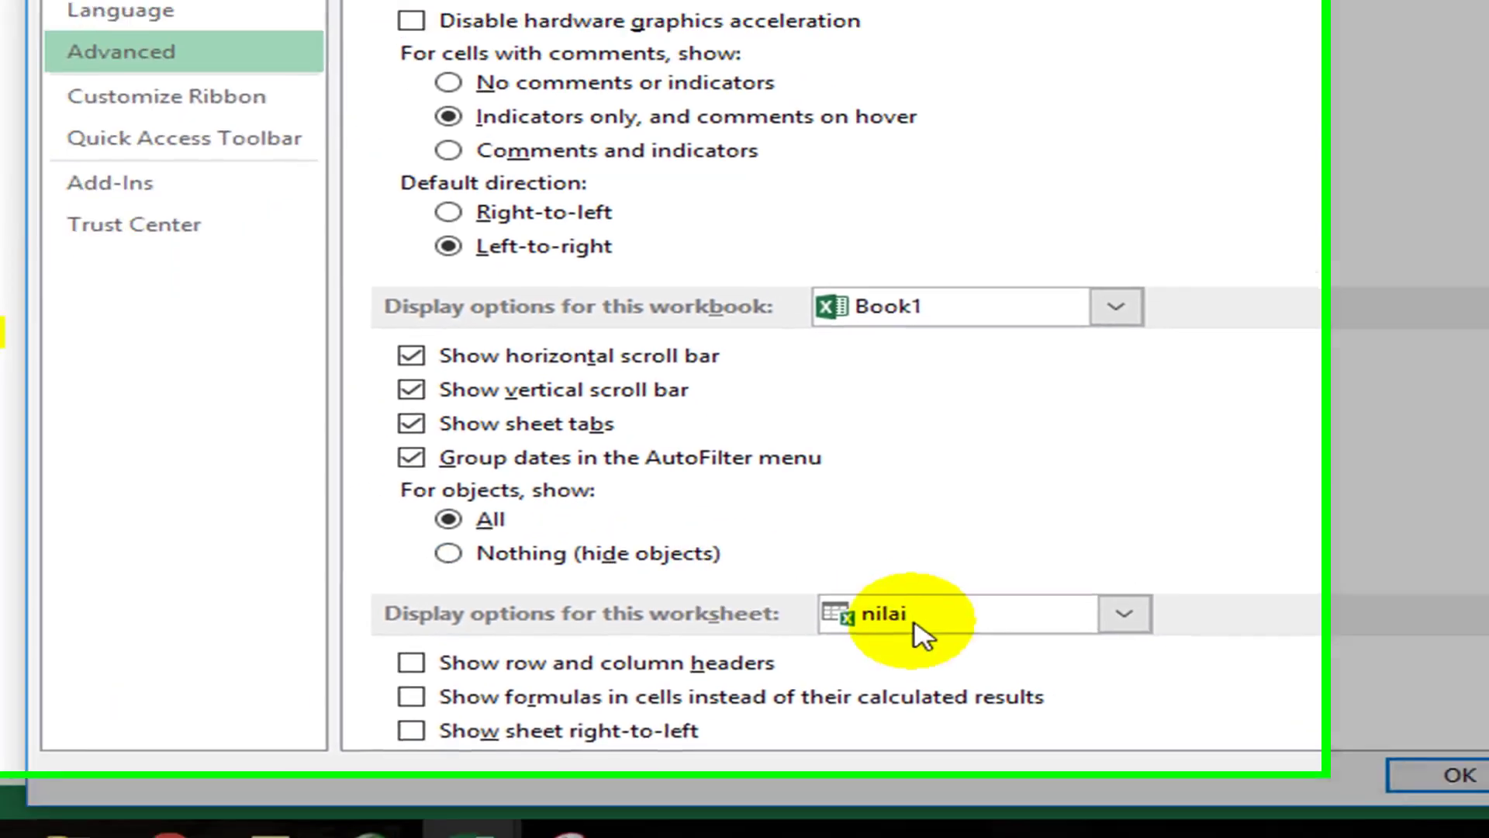
{"action": "key", "text": "Return"}
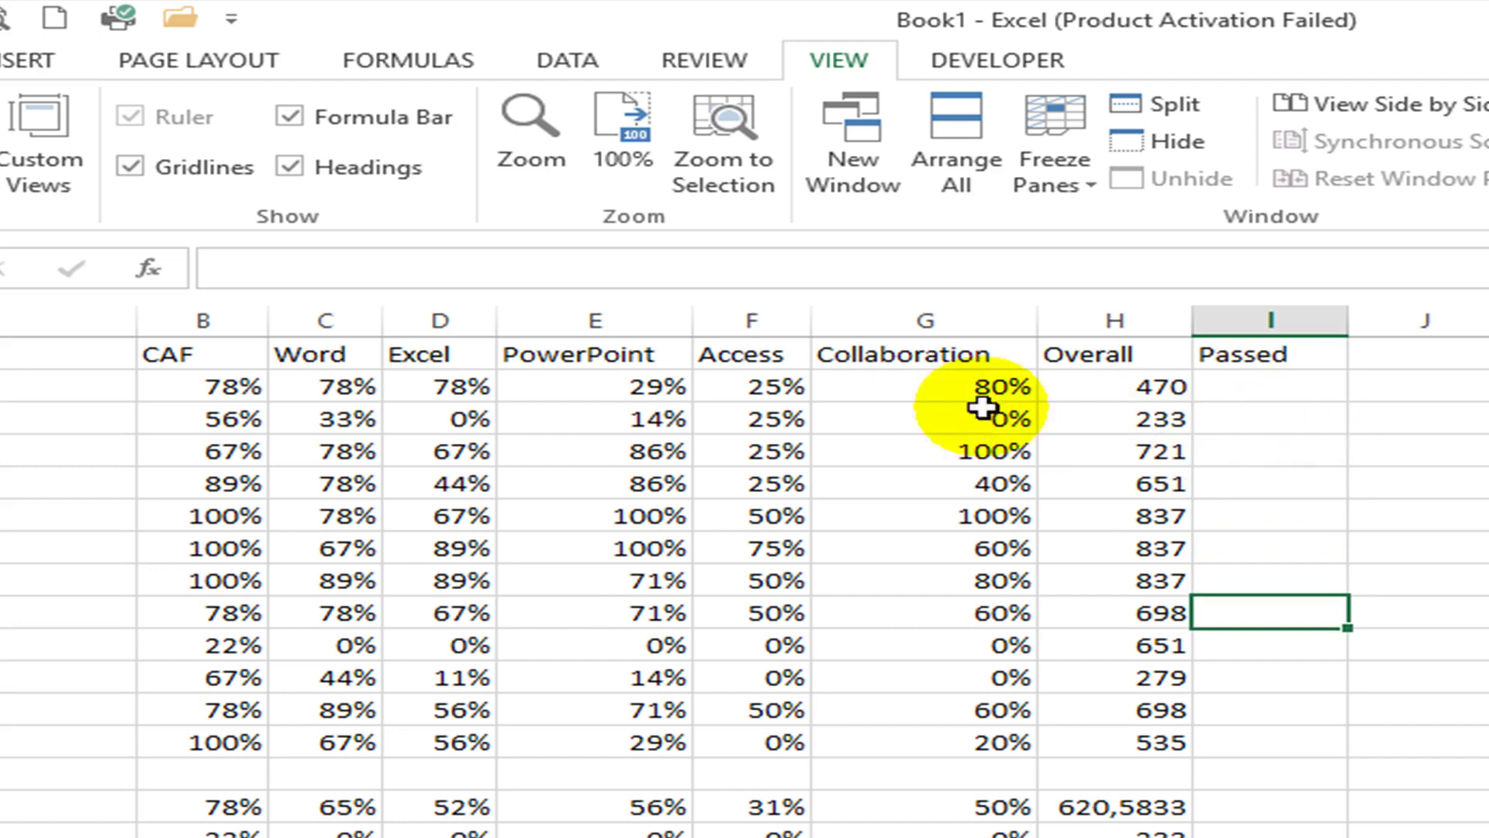
Step: Clear all the scores in B2:H13 on the Living Online sheet
{"action": "left_click", "coordinate": [248, 393]}
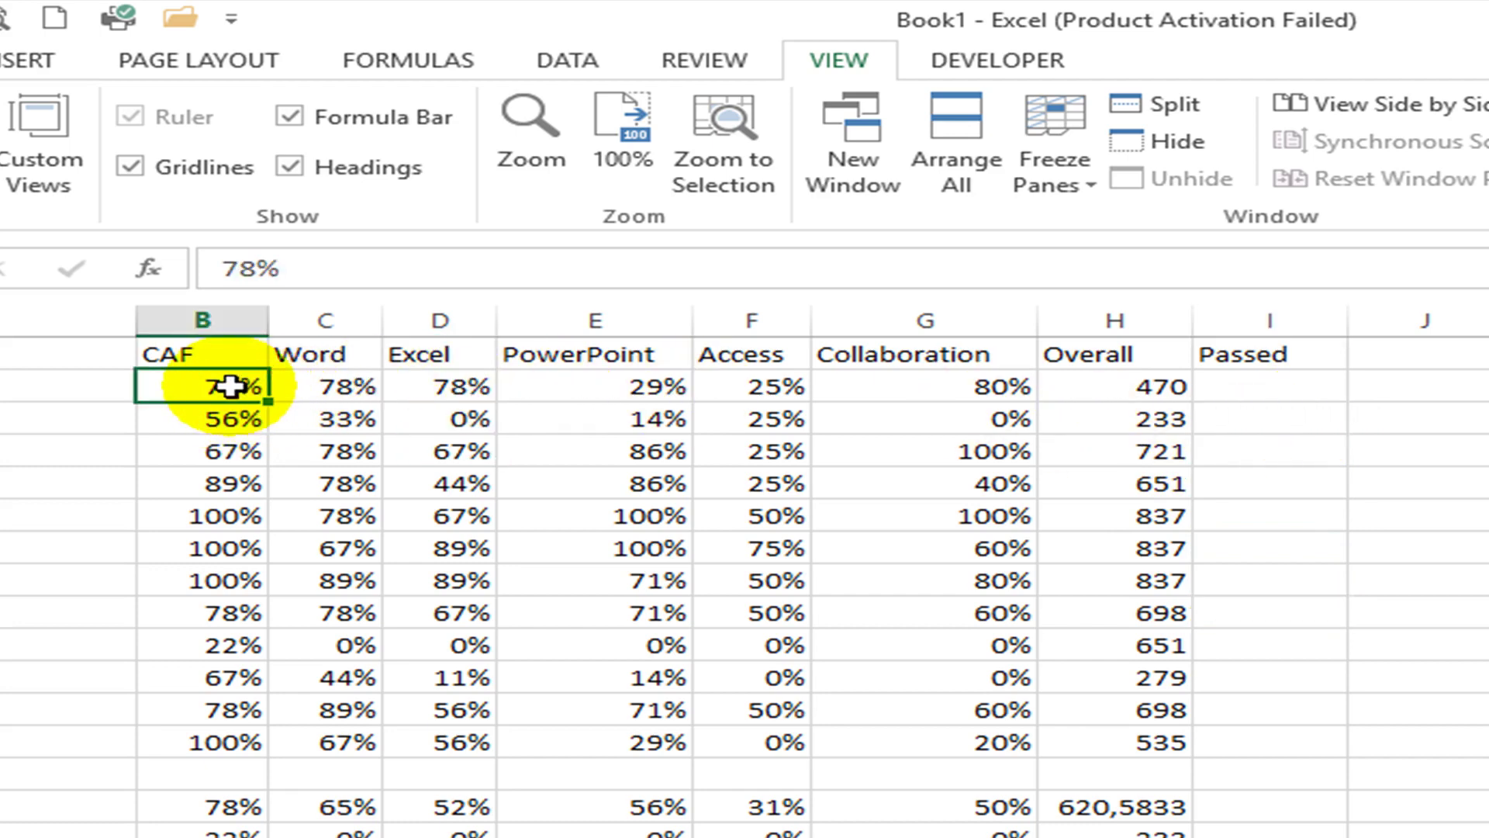
{"action": "left_click_drag", "start_coordinate": [225, 385], "coordinate": [1127, 754]}
{"action": "key", "text": "Delete"}
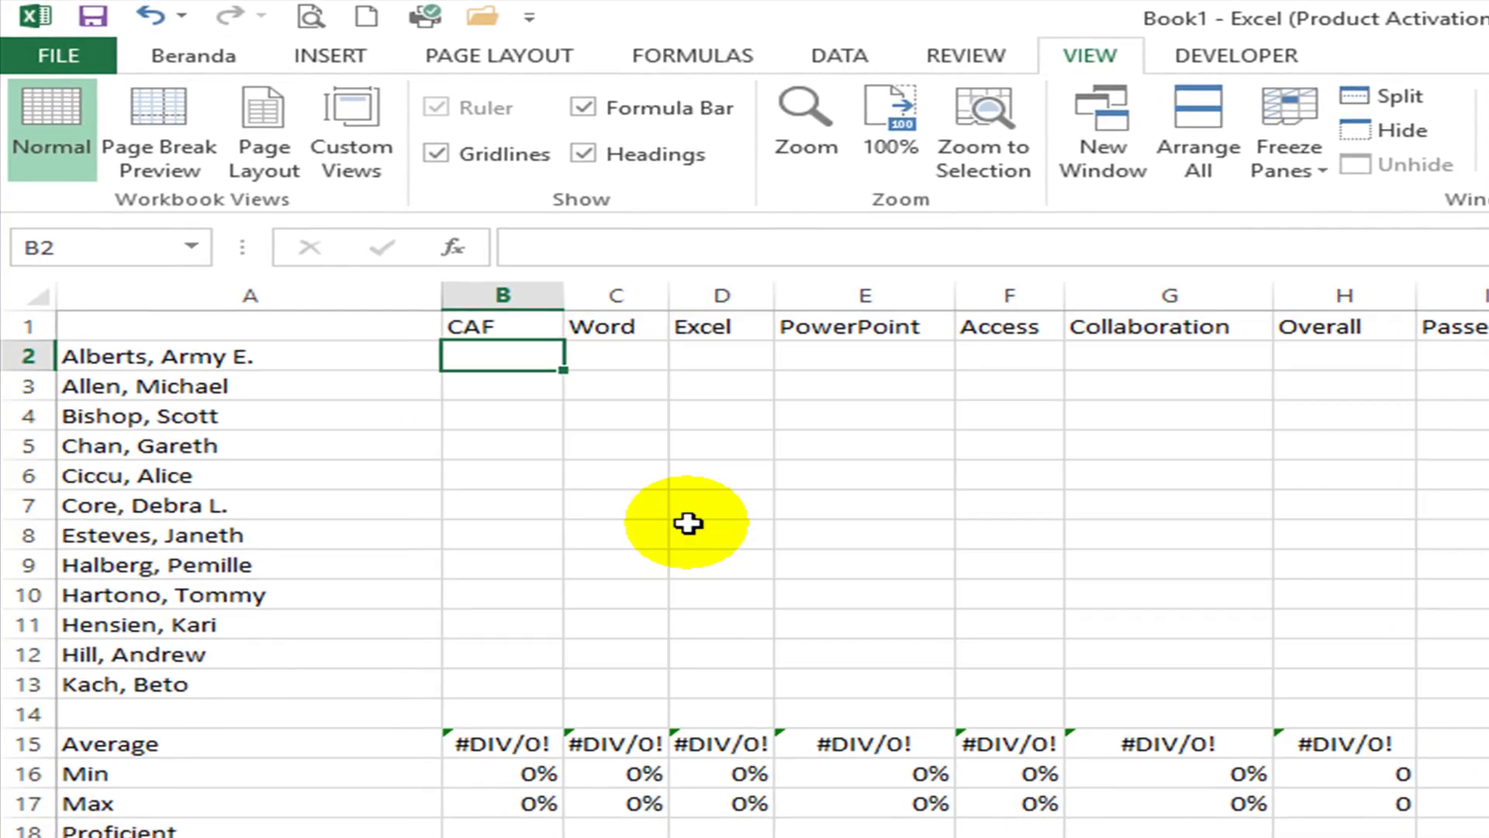
Step: Enter 90%, 78%, 65% and 88% as the CAF, Word, Excel and PowerPoint scores in B2:E2, and move to F2
{"action": "type", "text": "90"}
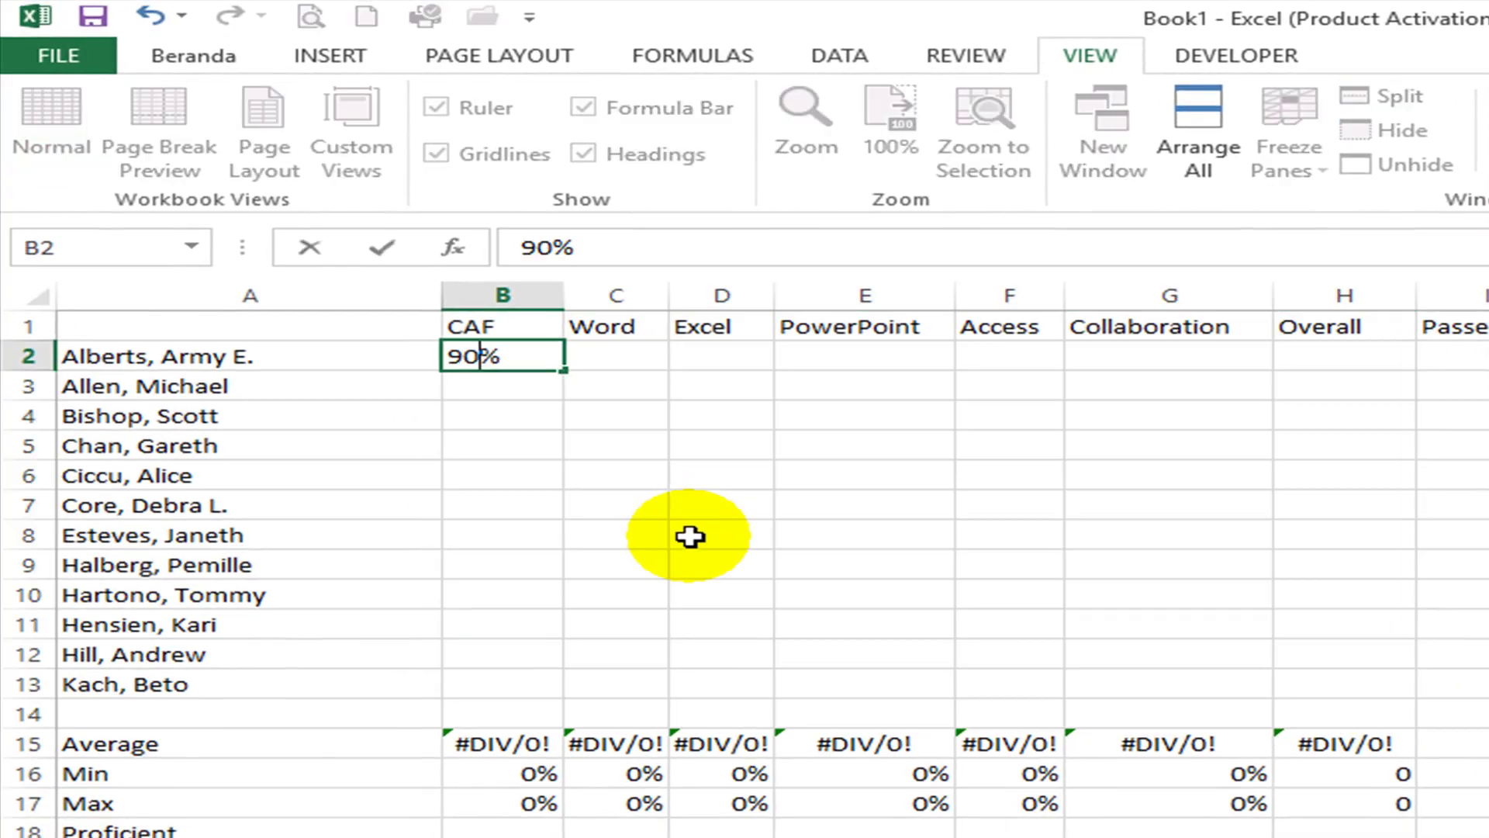
{"action": "key", "text": "Return"}
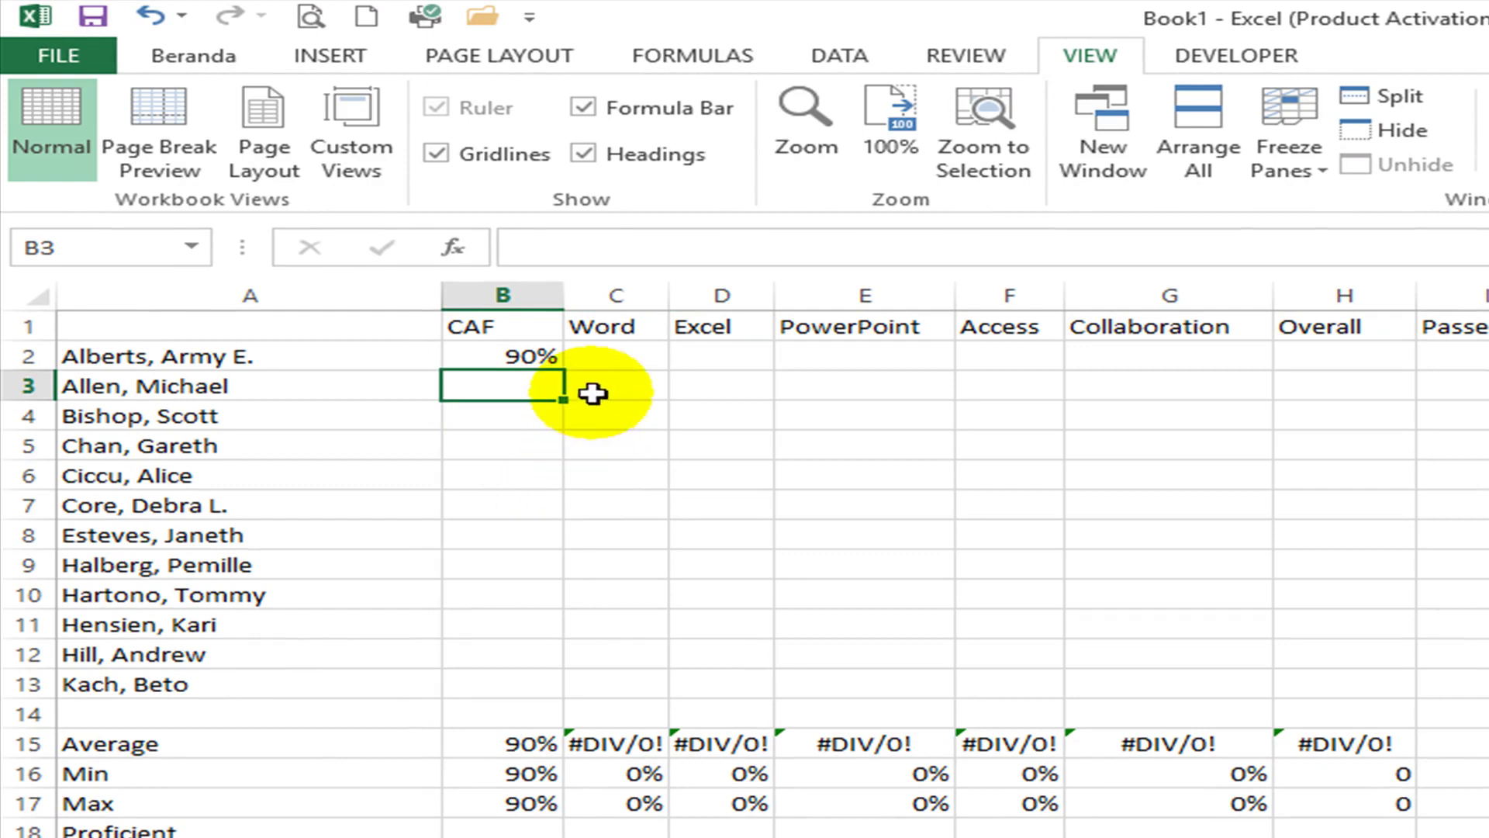
{"action": "left_click", "coordinate": [612, 353]}
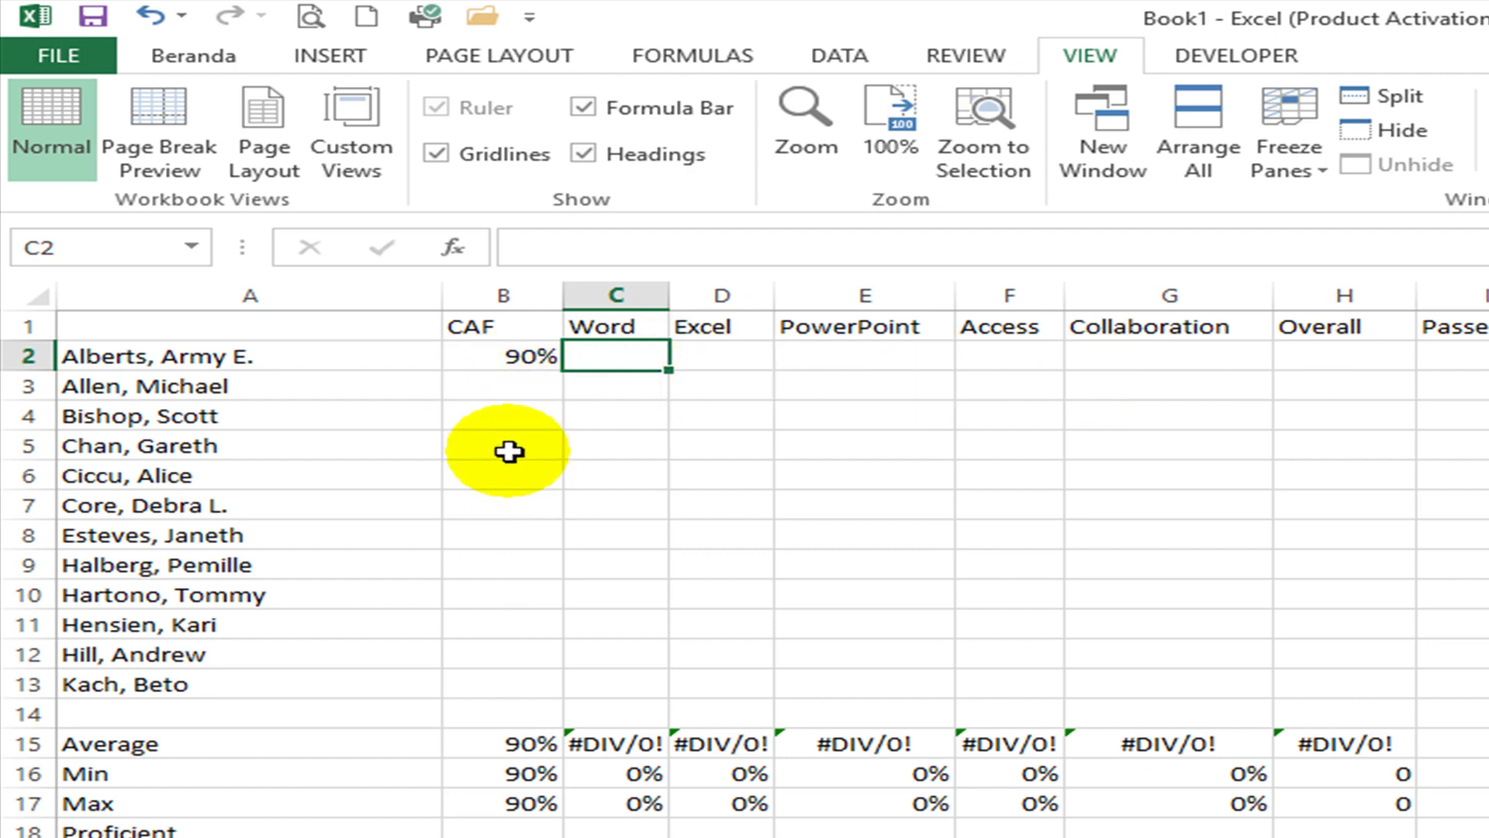
{"action": "type", "text": "78"}
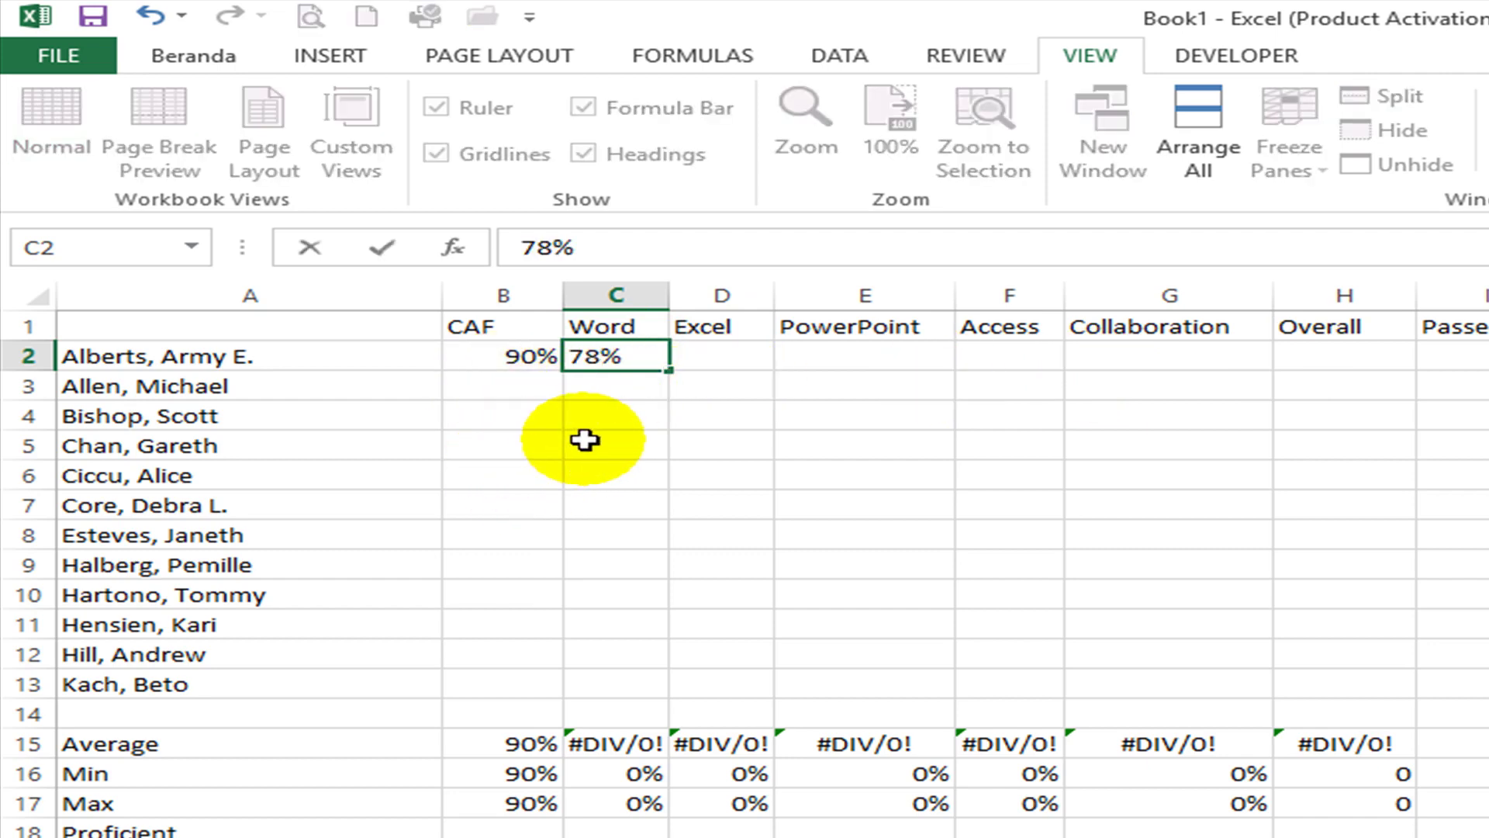
{"action": "left_click", "coordinate": [746, 355]}
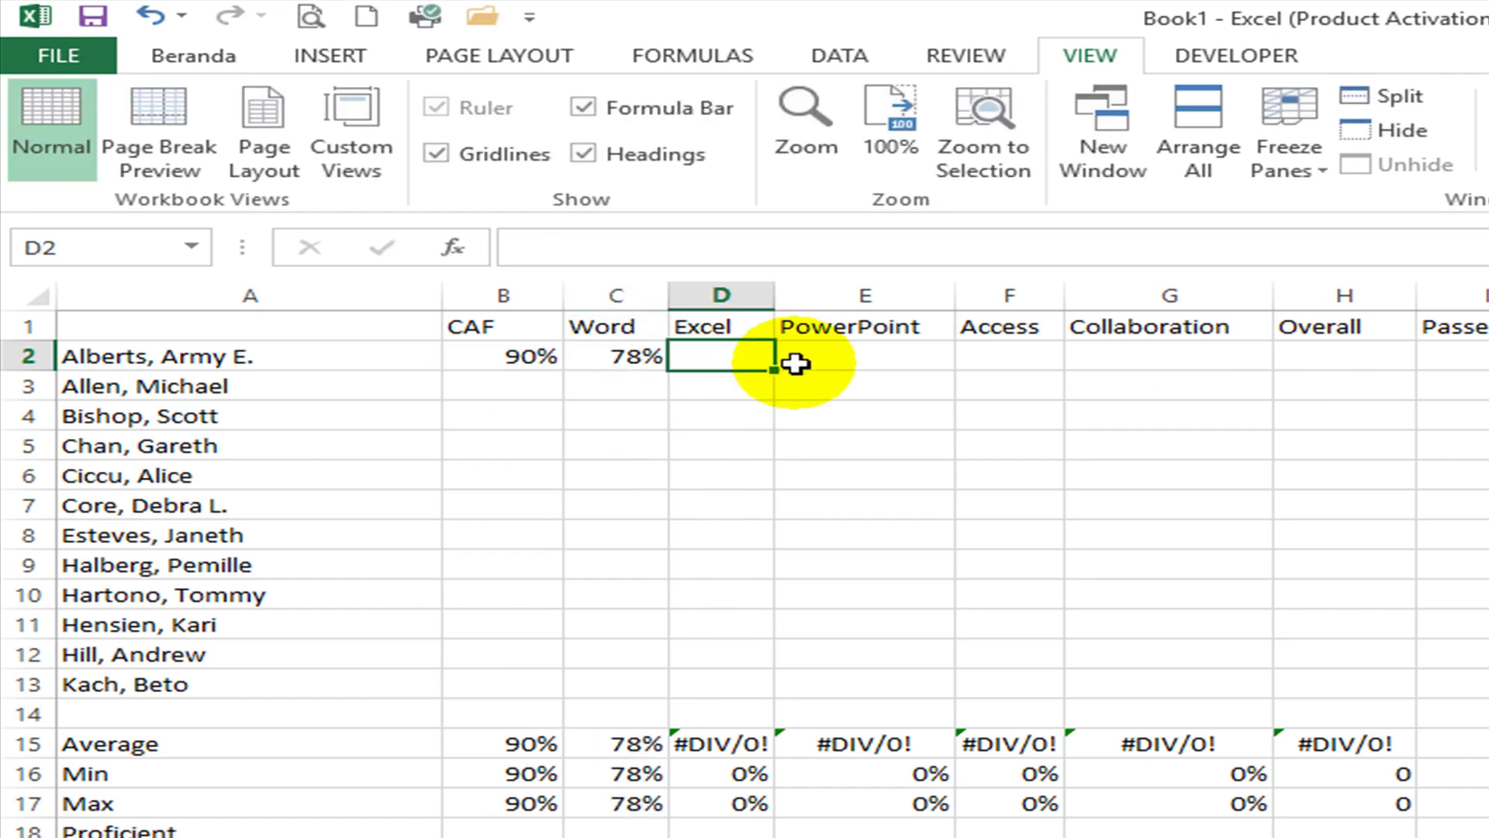
{"action": "type", "text": "65"}
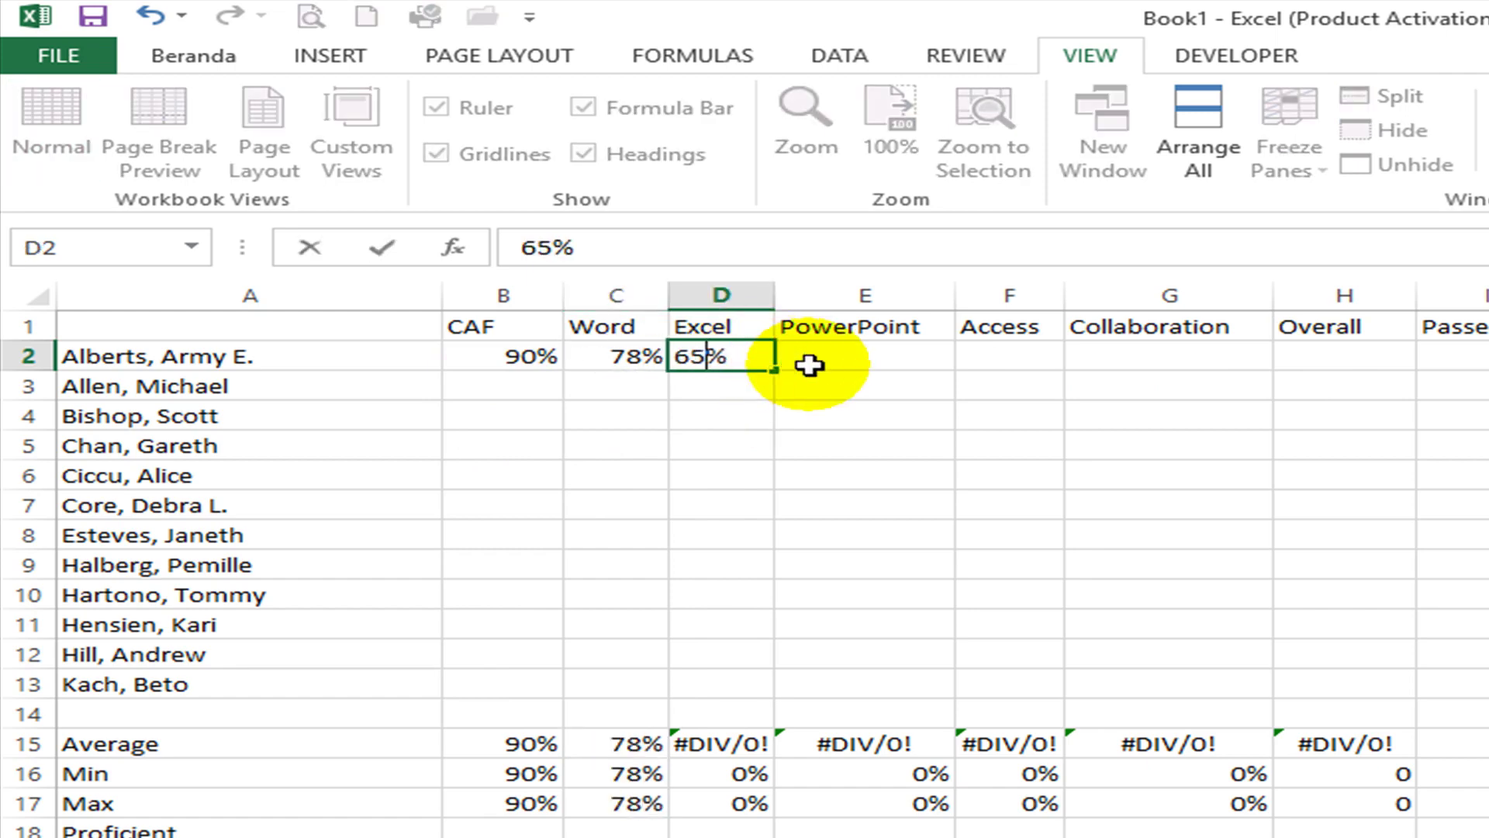
{"action": "left_click", "coordinate": [836, 366]}
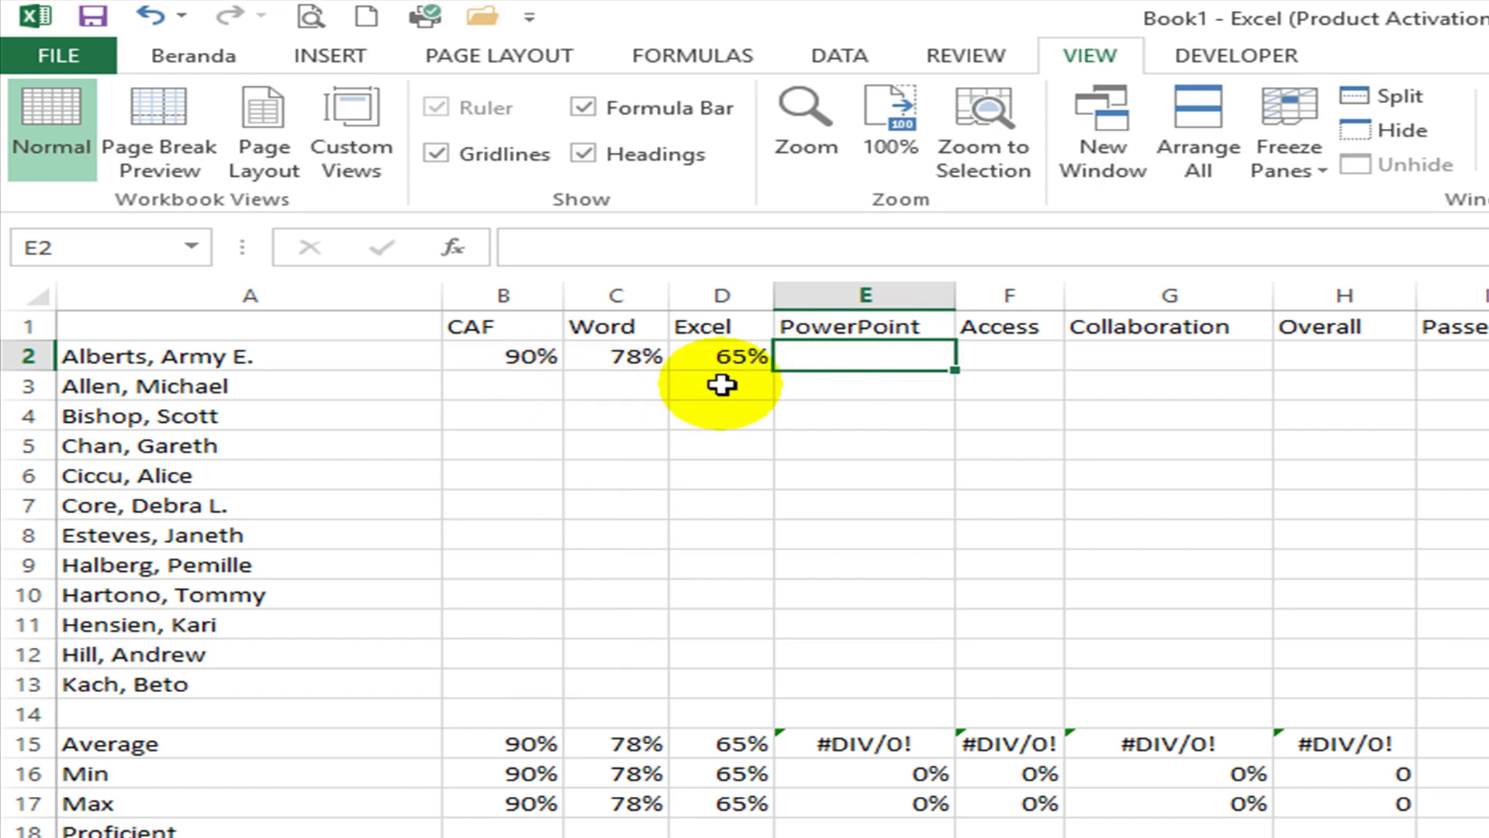
{"action": "type", "text": "888"}
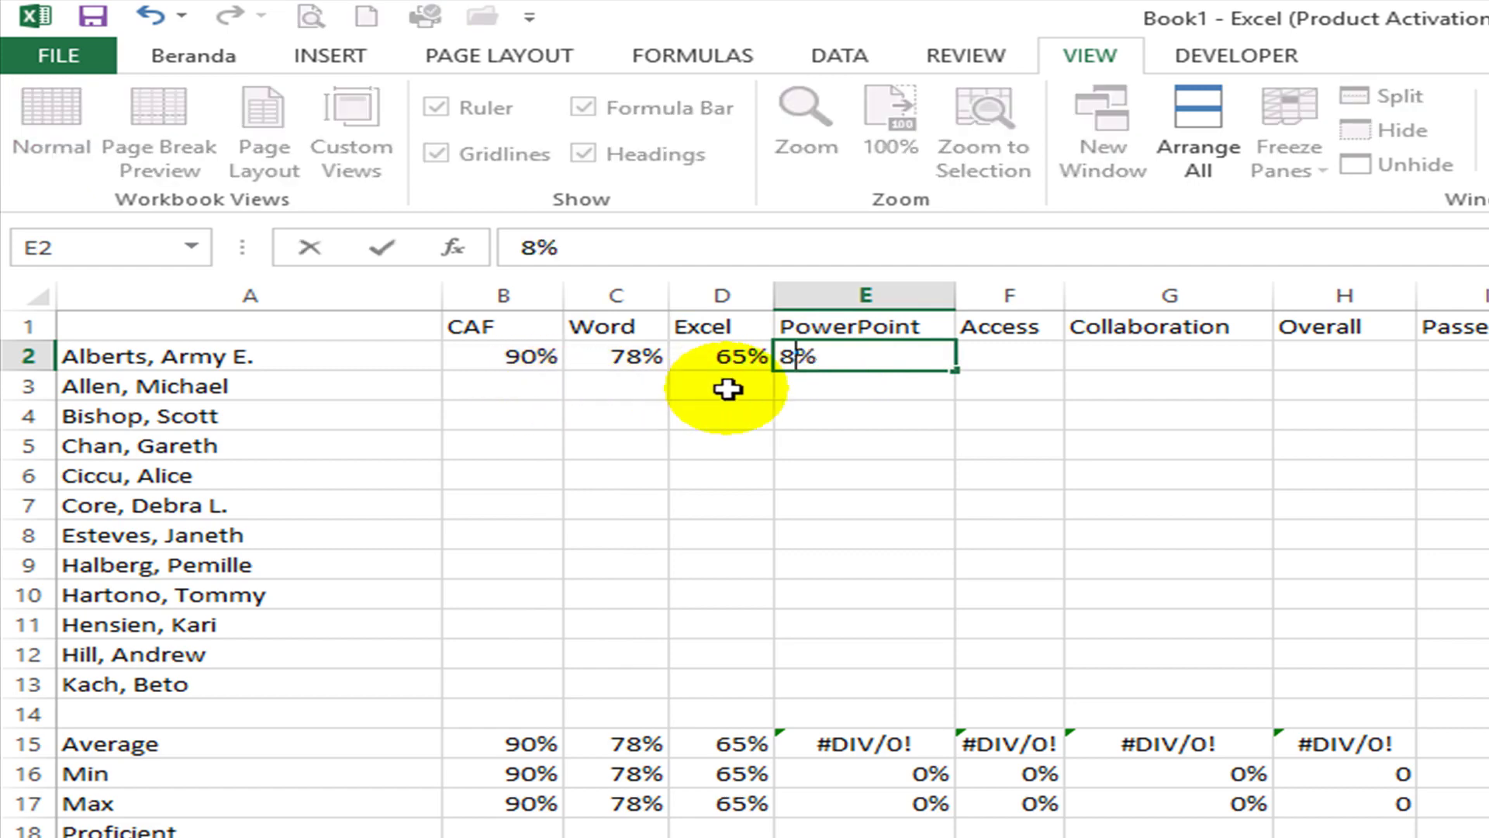
{"action": "key", "text": "Return"}
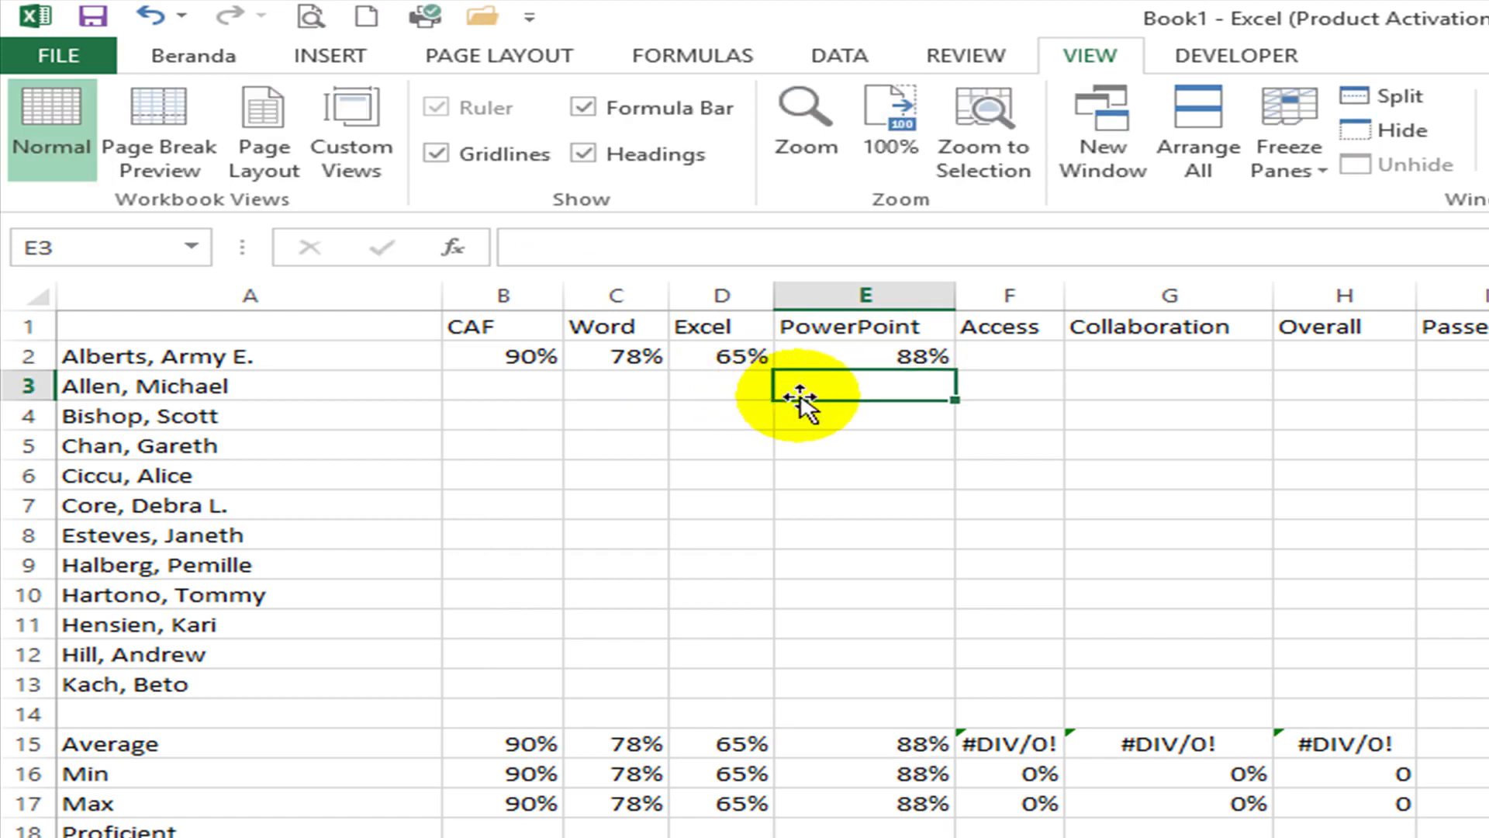
{"action": "left_click", "coordinate": [881, 363]}
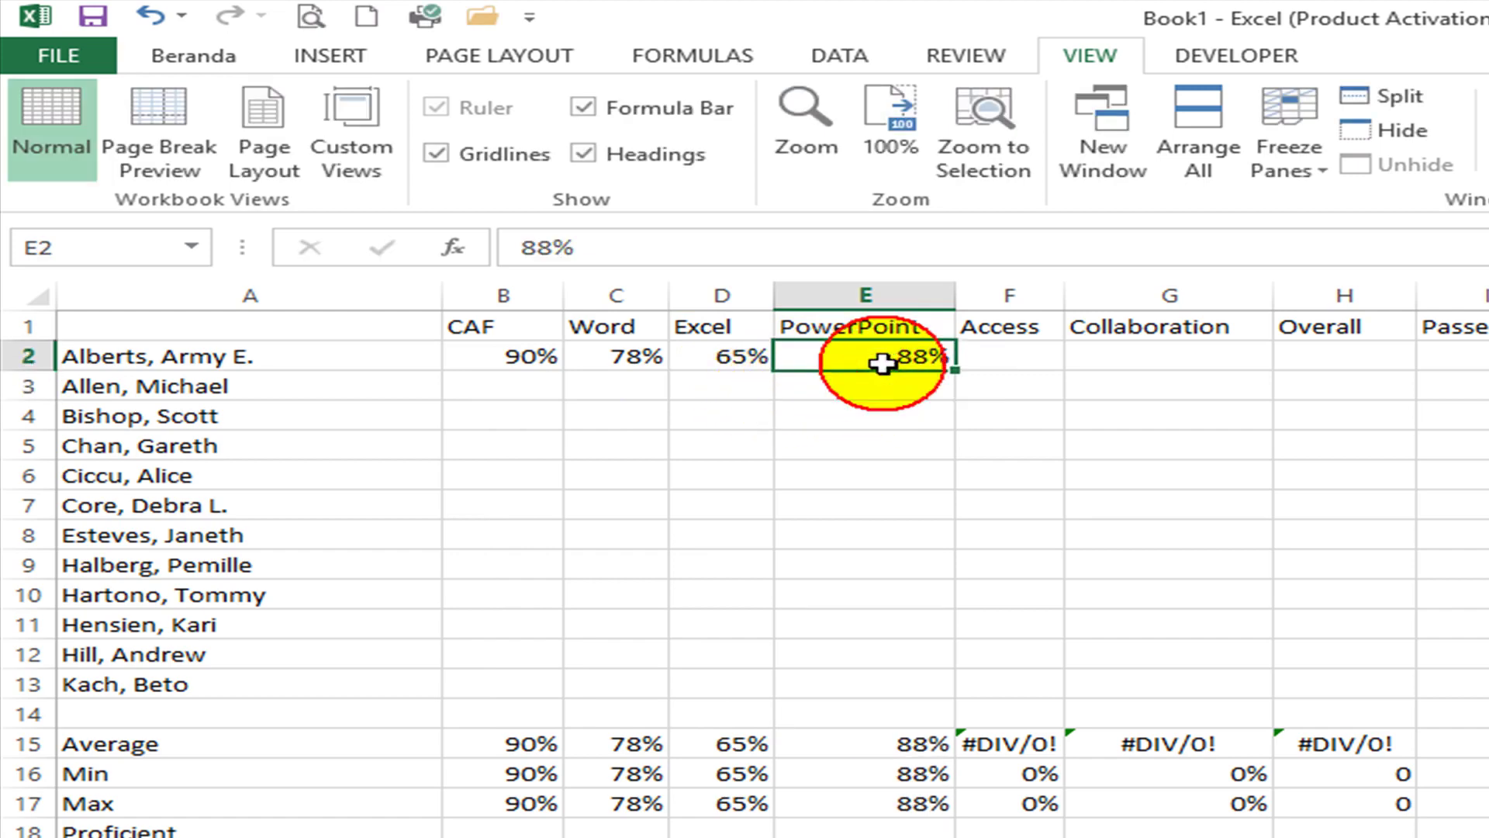
{"action": "left_click", "coordinate": [1002, 380]}
{"action": "left_click", "coordinate": [1013, 347]}
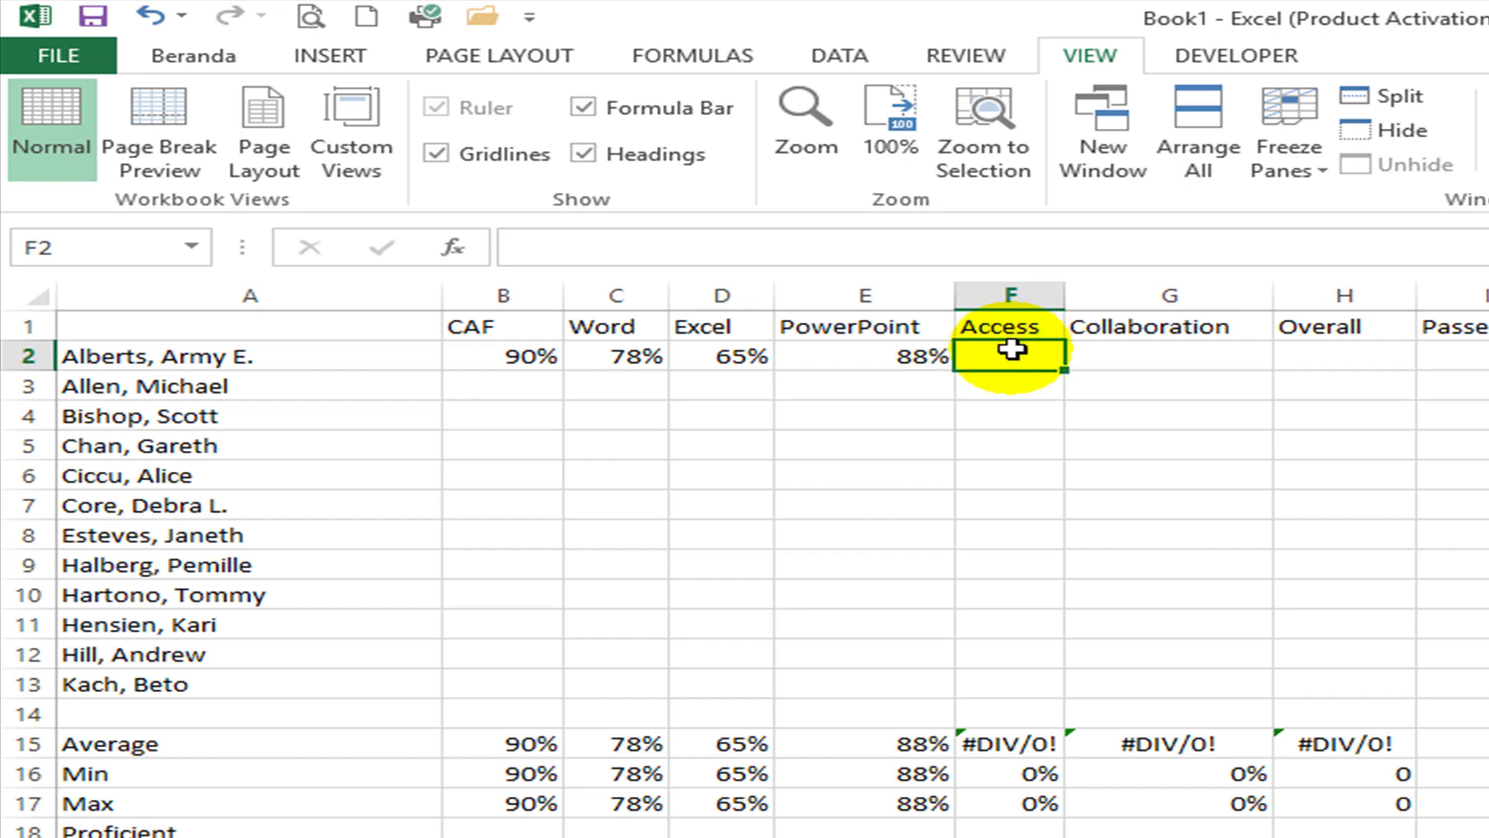
Step: Set the direction for moving the selection after Enter to Right in the advanced editing options
{"action": "left_click", "coordinate": [35, 58]}
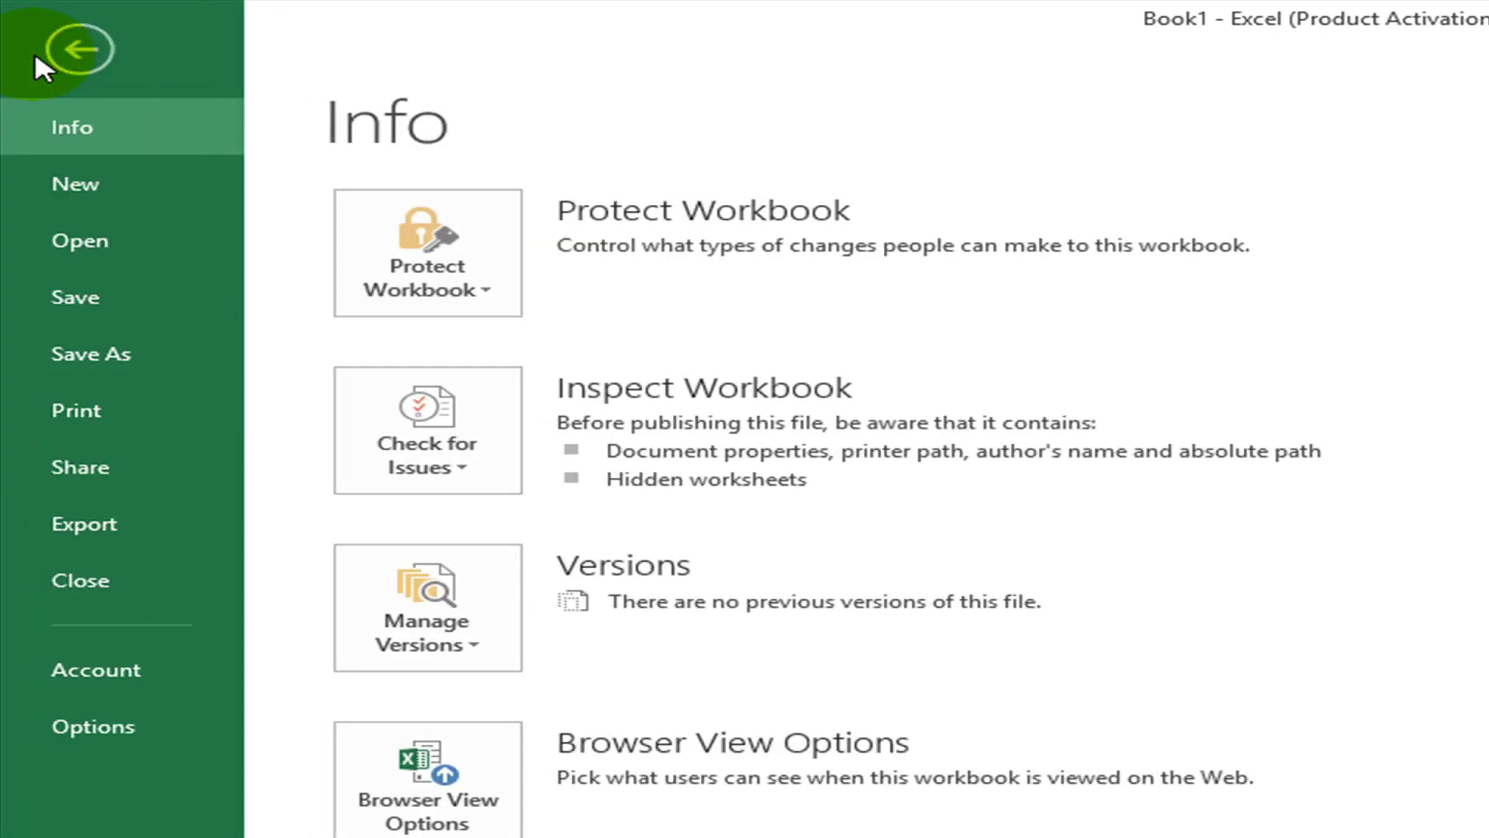
{"action": "left_click", "coordinate": [93, 729]}
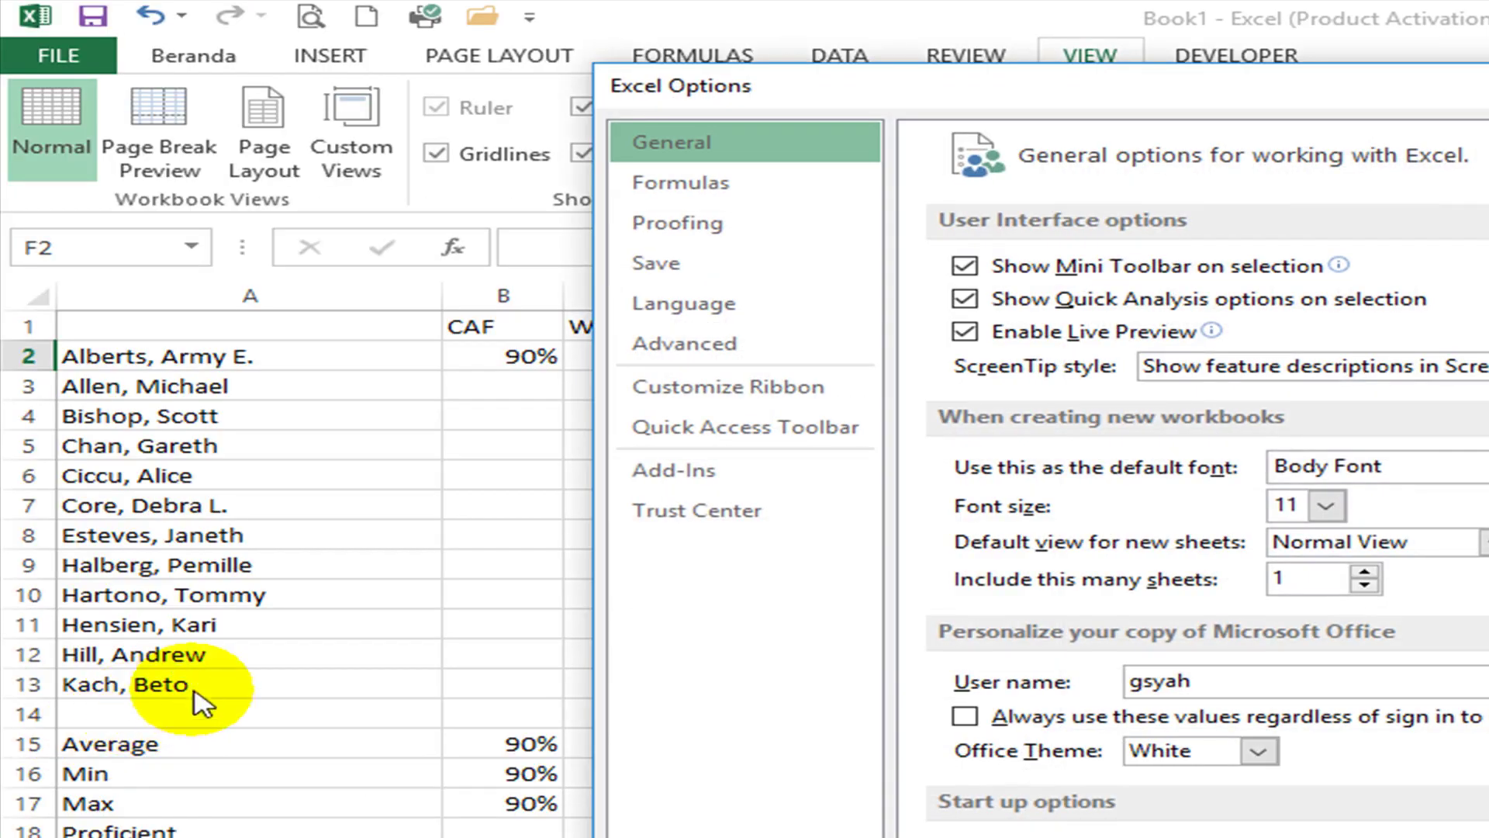
{"action": "left_click", "coordinate": [723, 345]}
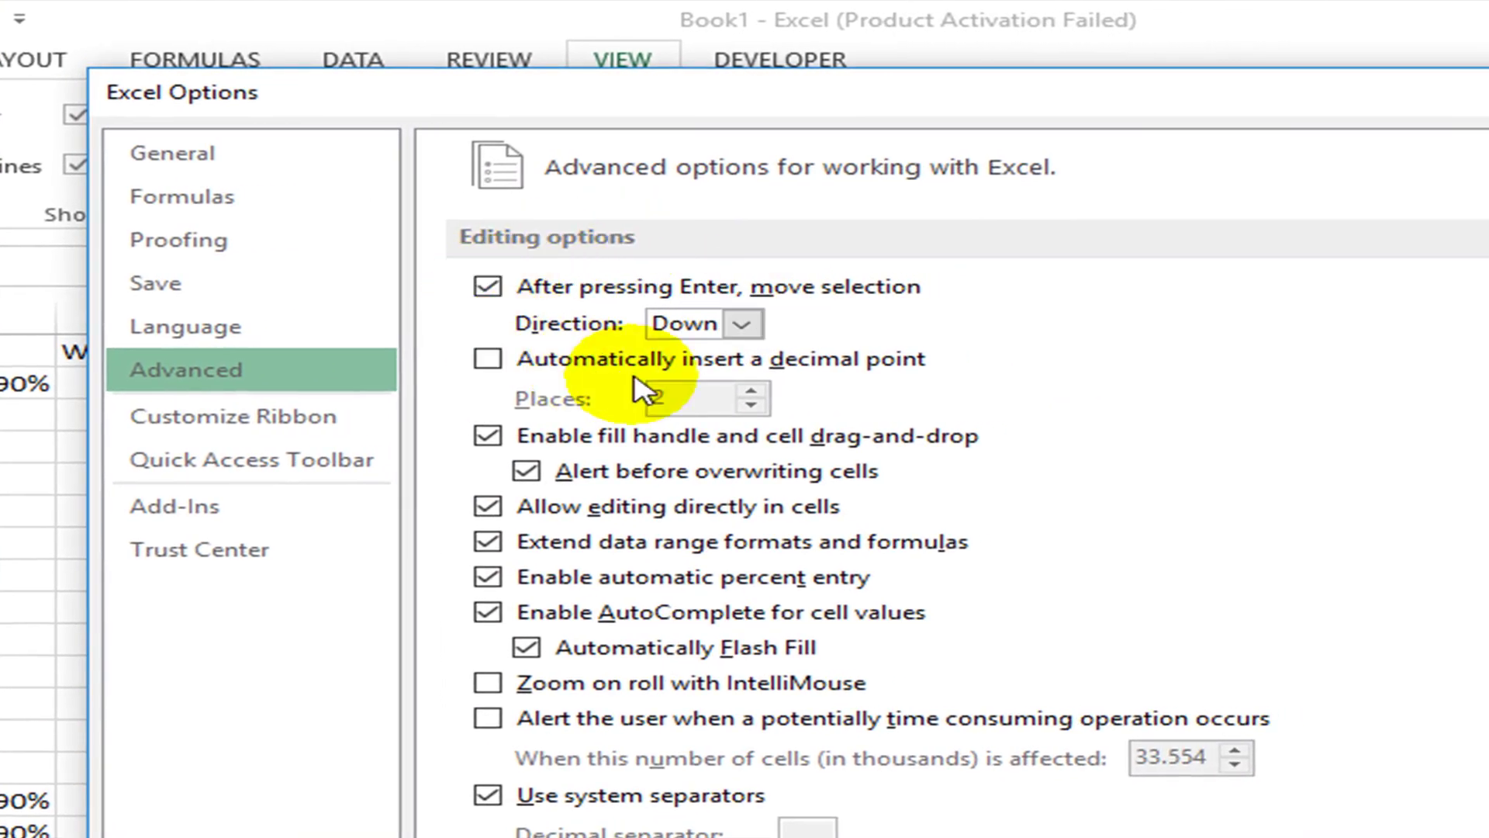
{"action": "left_click", "coordinate": [742, 324]}
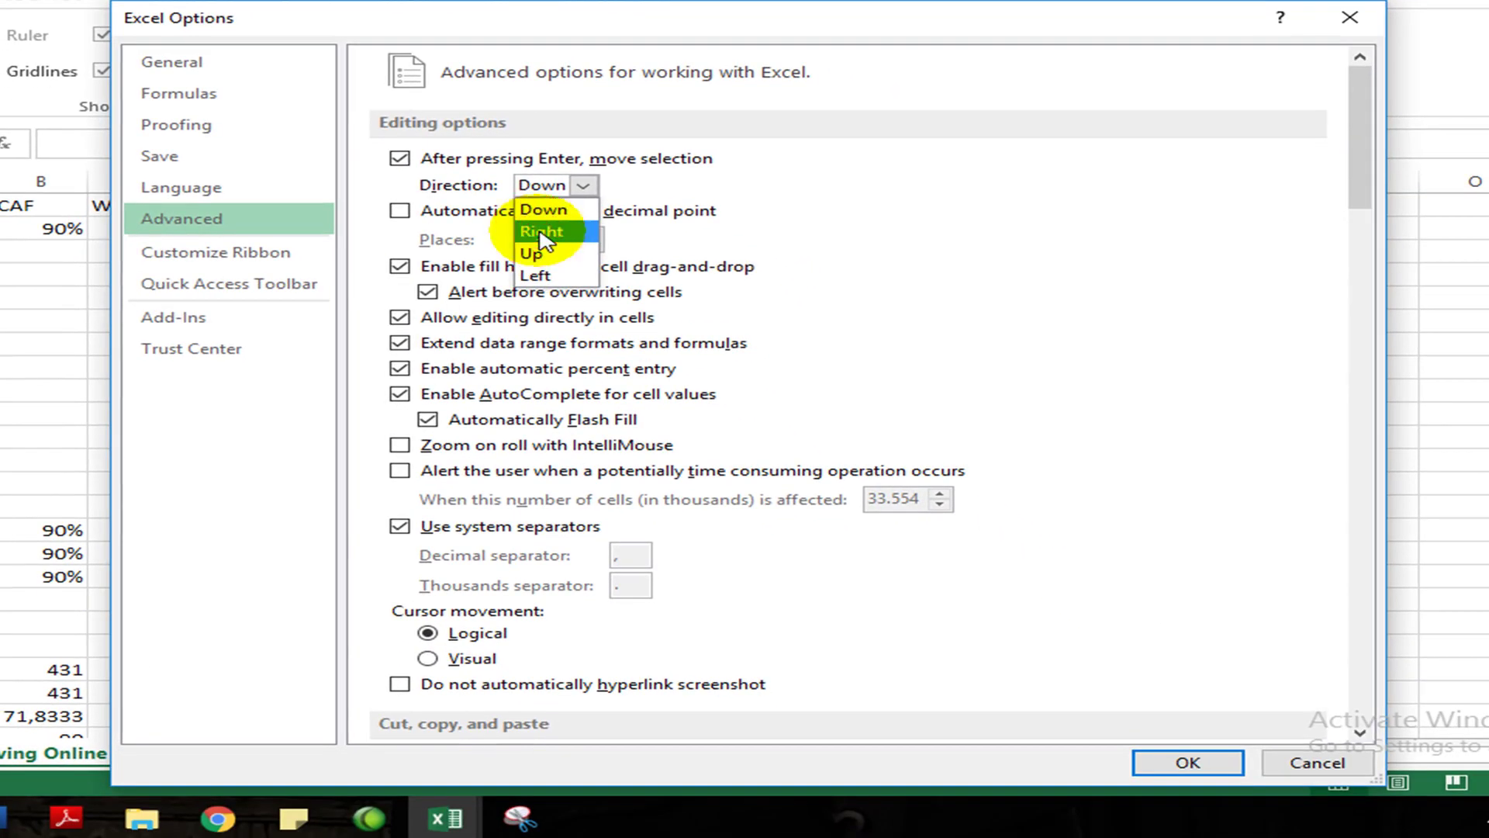
{"action": "left_click", "coordinate": [541, 232]}
{"action": "left_click", "coordinate": [1192, 761]}
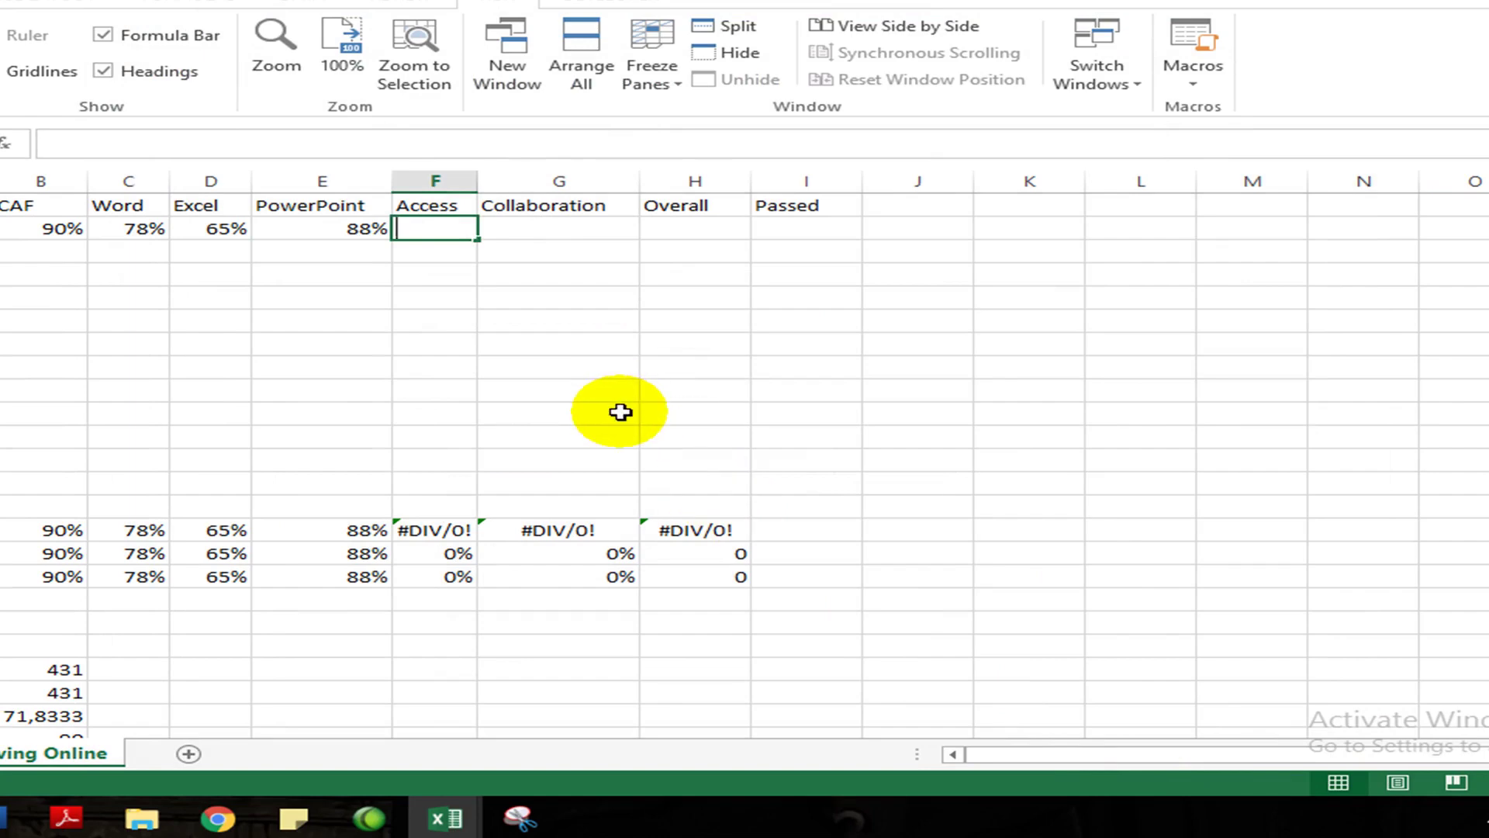
Step: Complete row 2 with 78% for Access, 86% for Collaboration and 90 for Overall in F2:H2
{"action": "type", "text": "78%"}
{"action": "key", "text": "Return"}
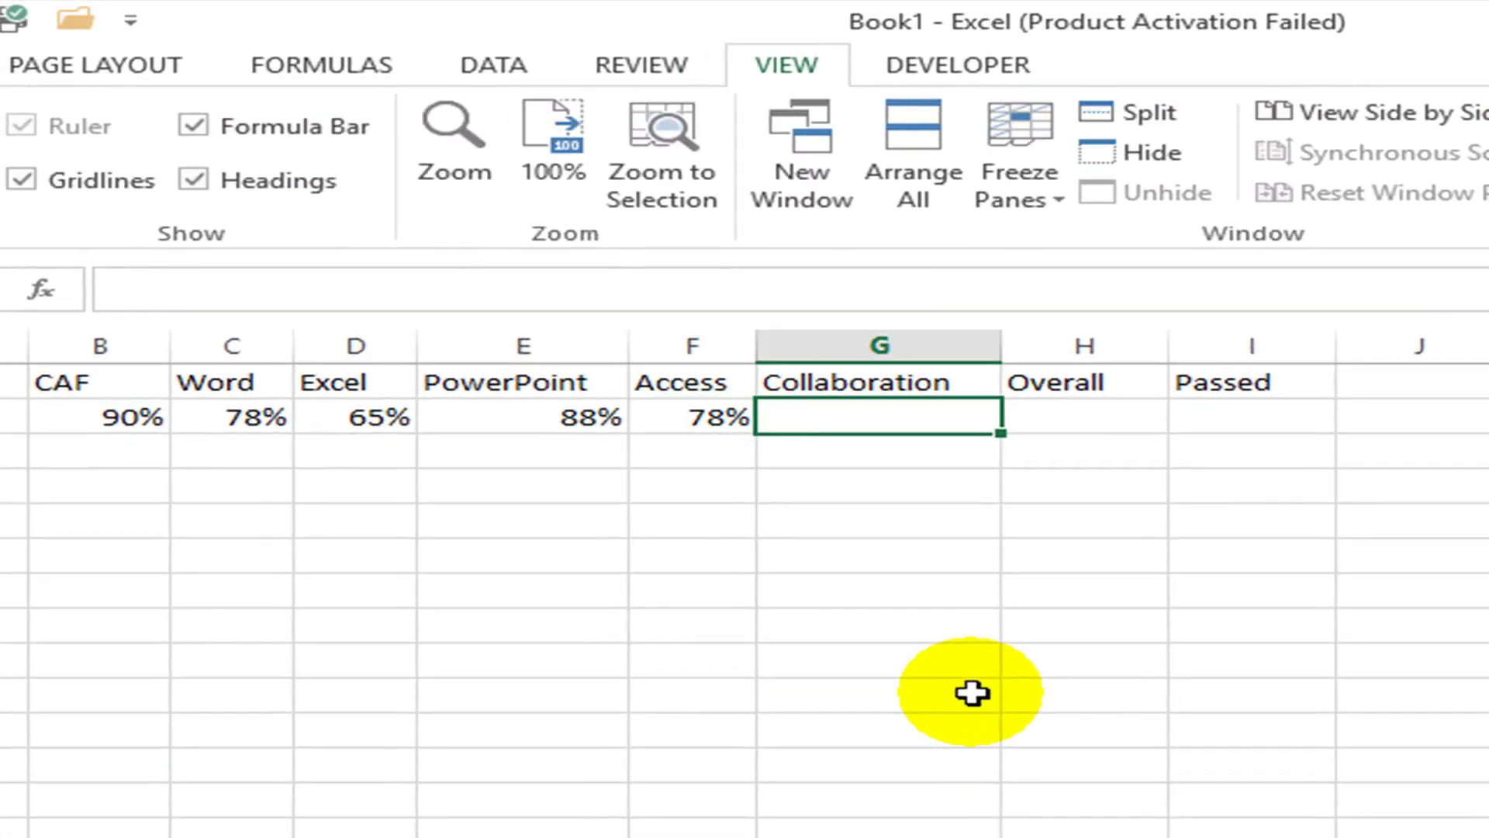
{"action": "type", "text": "86"}
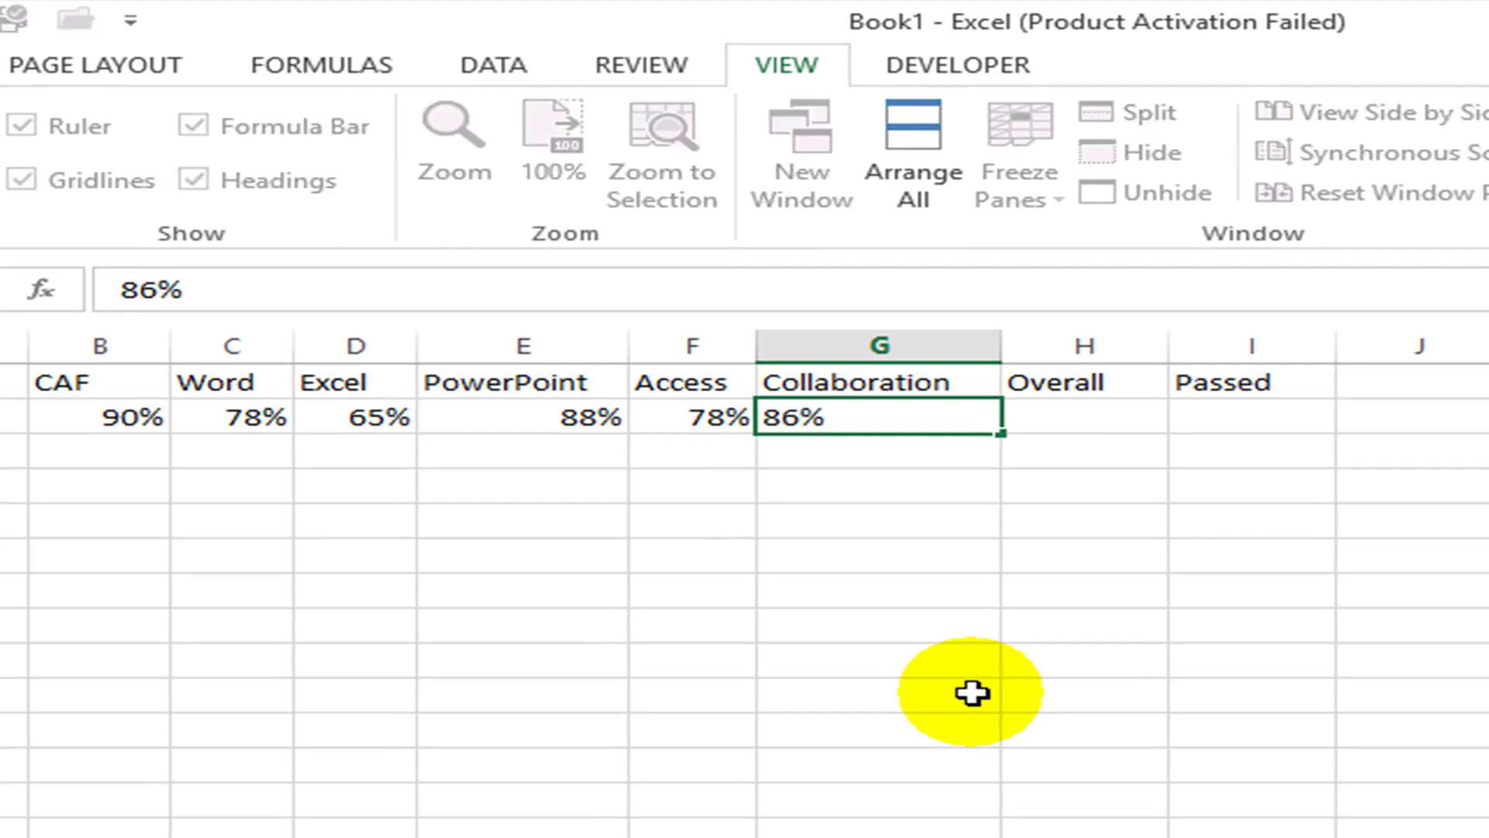
{"action": "key", "text": "Tab"}
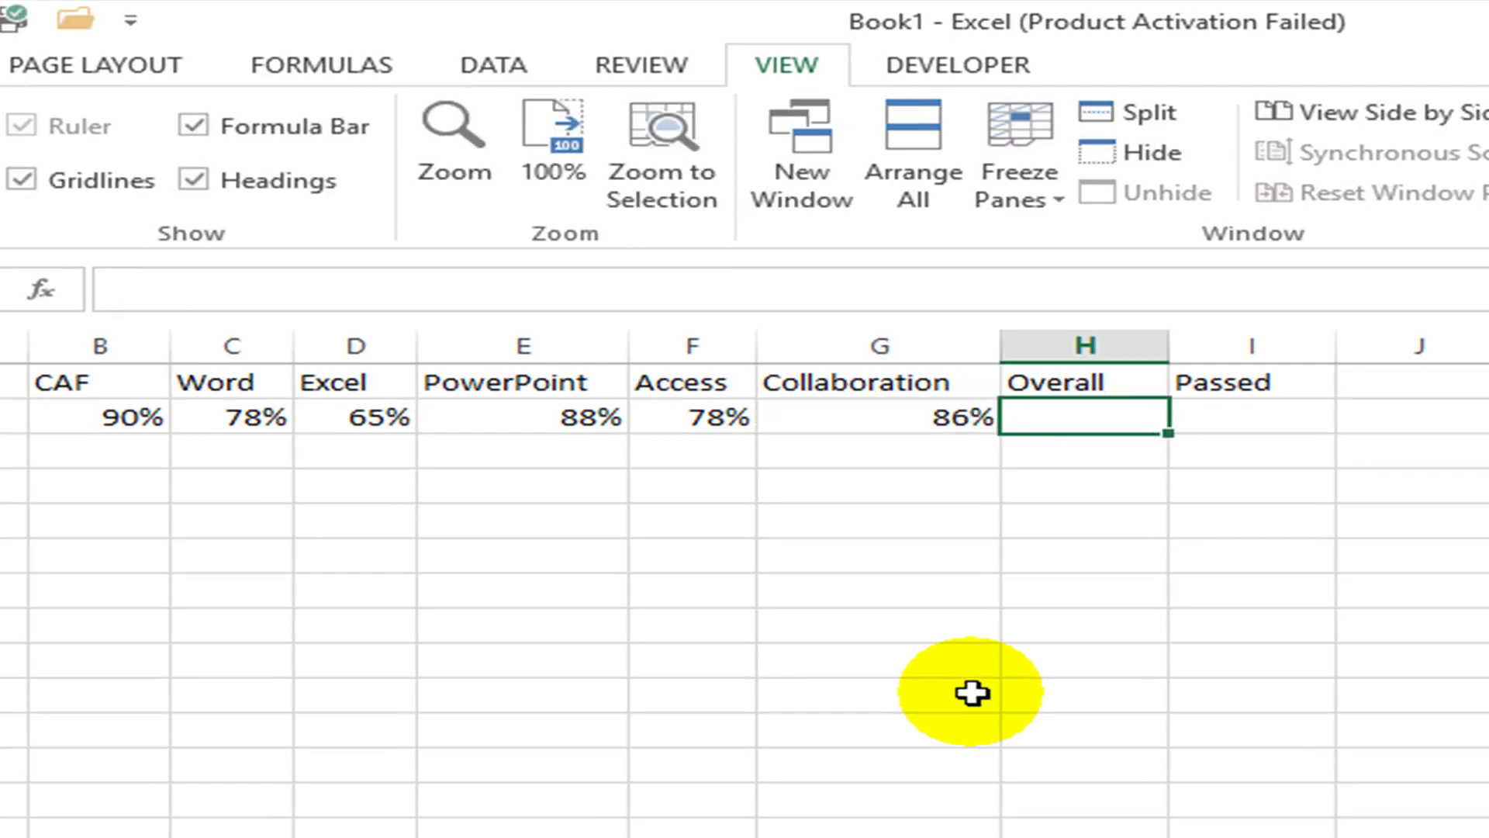
{"action": "type", "text": "90"}
{"action": "key", "text": "Tab"}
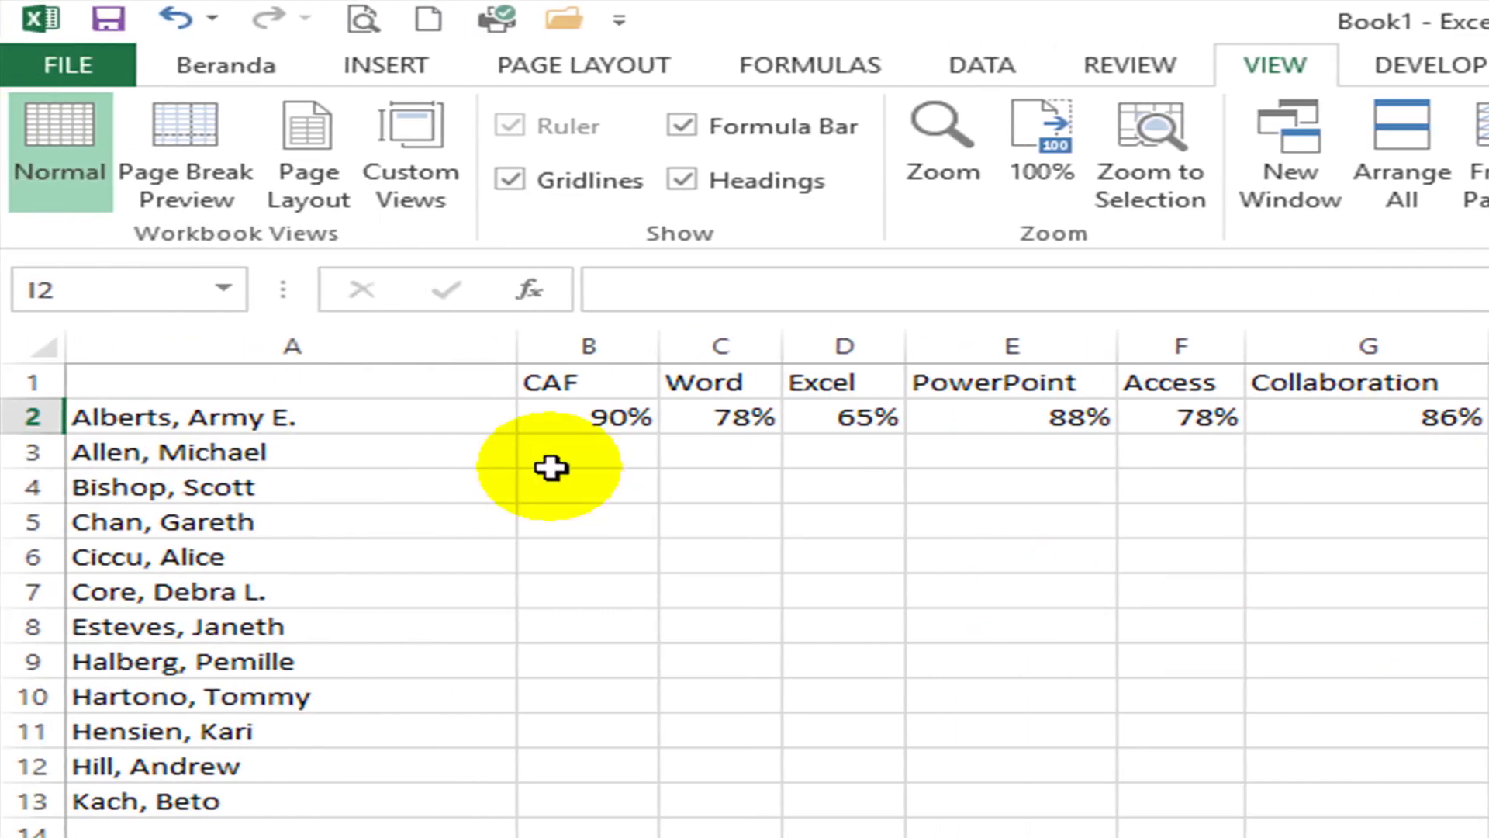
Step: Enter 67%, 87% and 90% as the CAF, Word and Excel scores in B3:D3
{"action": "left_click", "coordinate": [65, 462]}
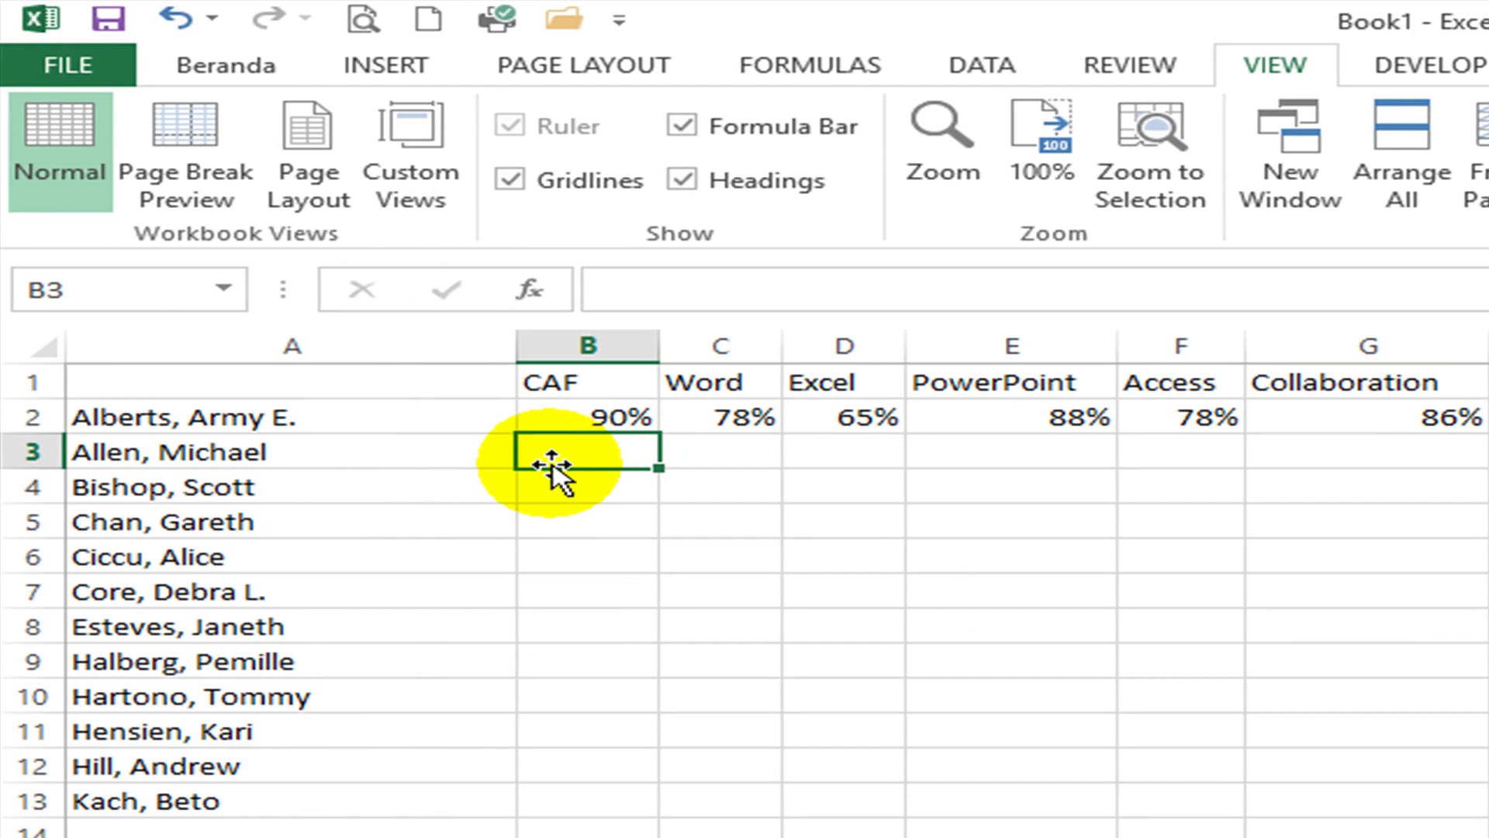
{"action": "type", "text": "67%"}
{"action": "key", "text": "Tab"}
{"action": "type", "text": "8"}
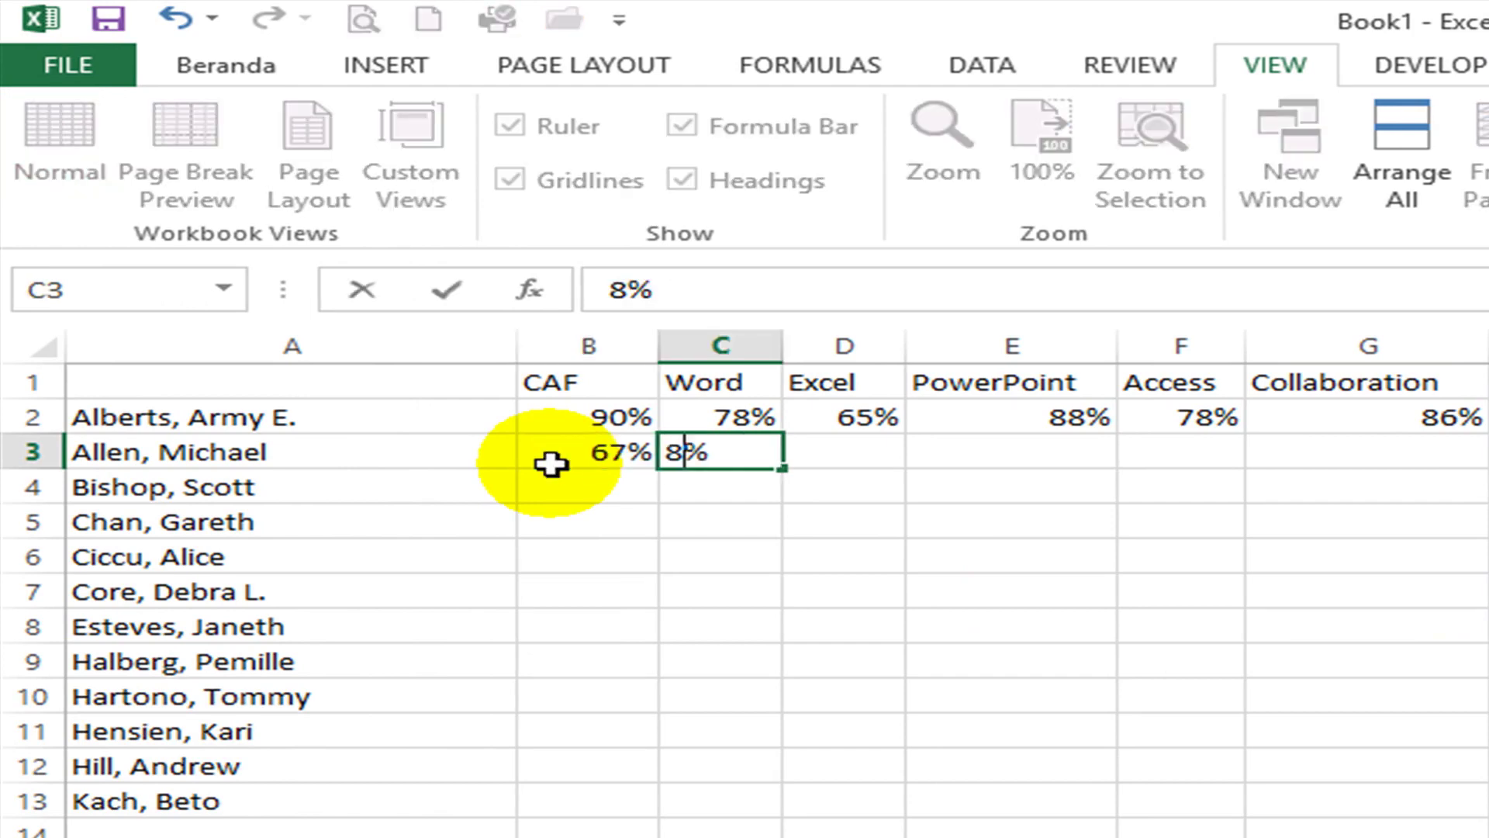
{"action": "key", "text": "Tab"}
{"action": "type", "text": "90"}
{"action": "key", "text": "Tab"}
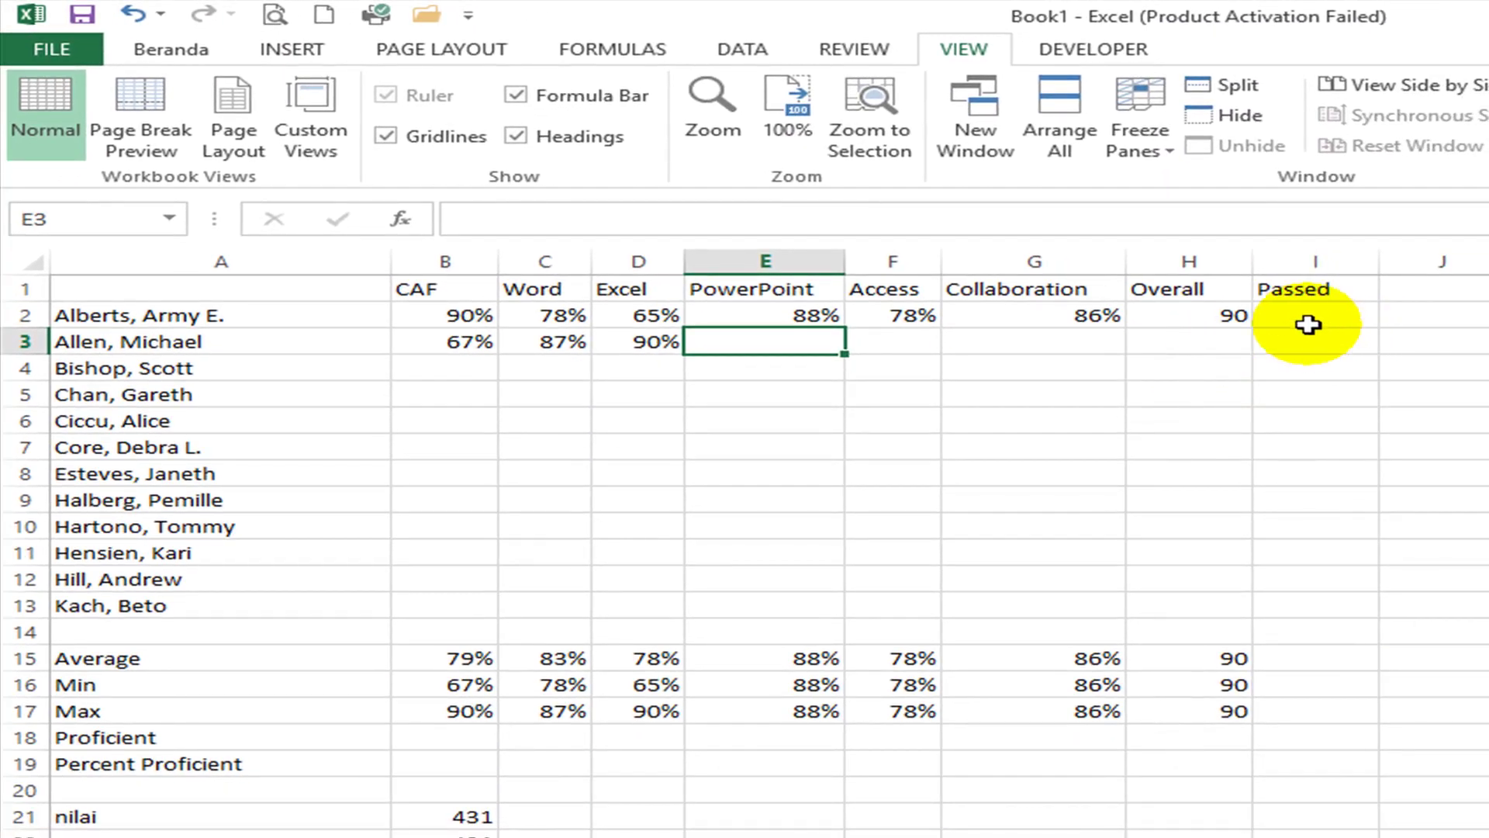
Step: Set the direction for moving the selection after Enter back to Down in the advanced editing options
{"action": "left_click", "coordinate": [48, 46]}
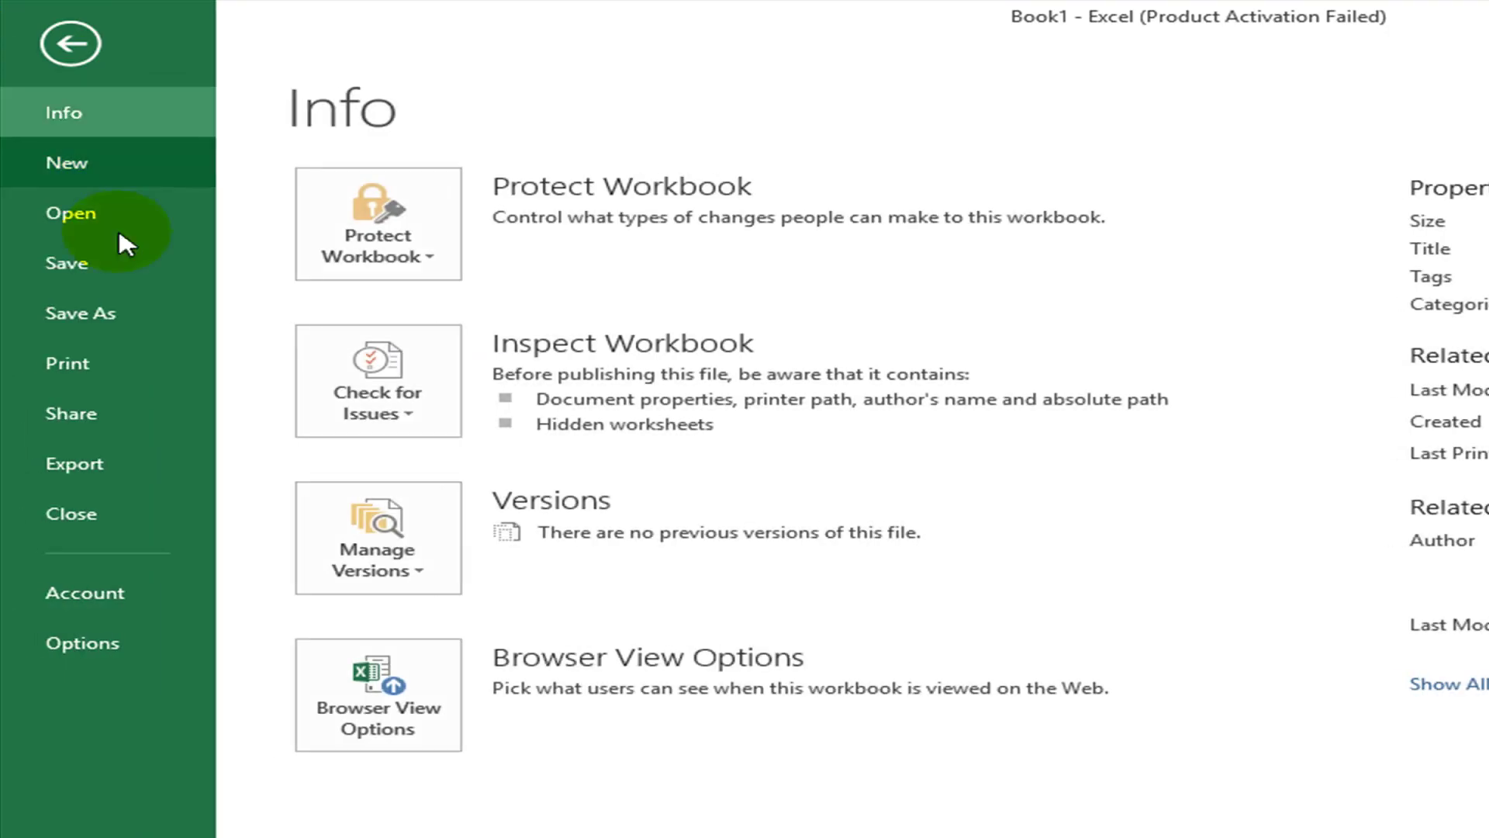
{"action": "left_click", "coordinate": [113, 631]}
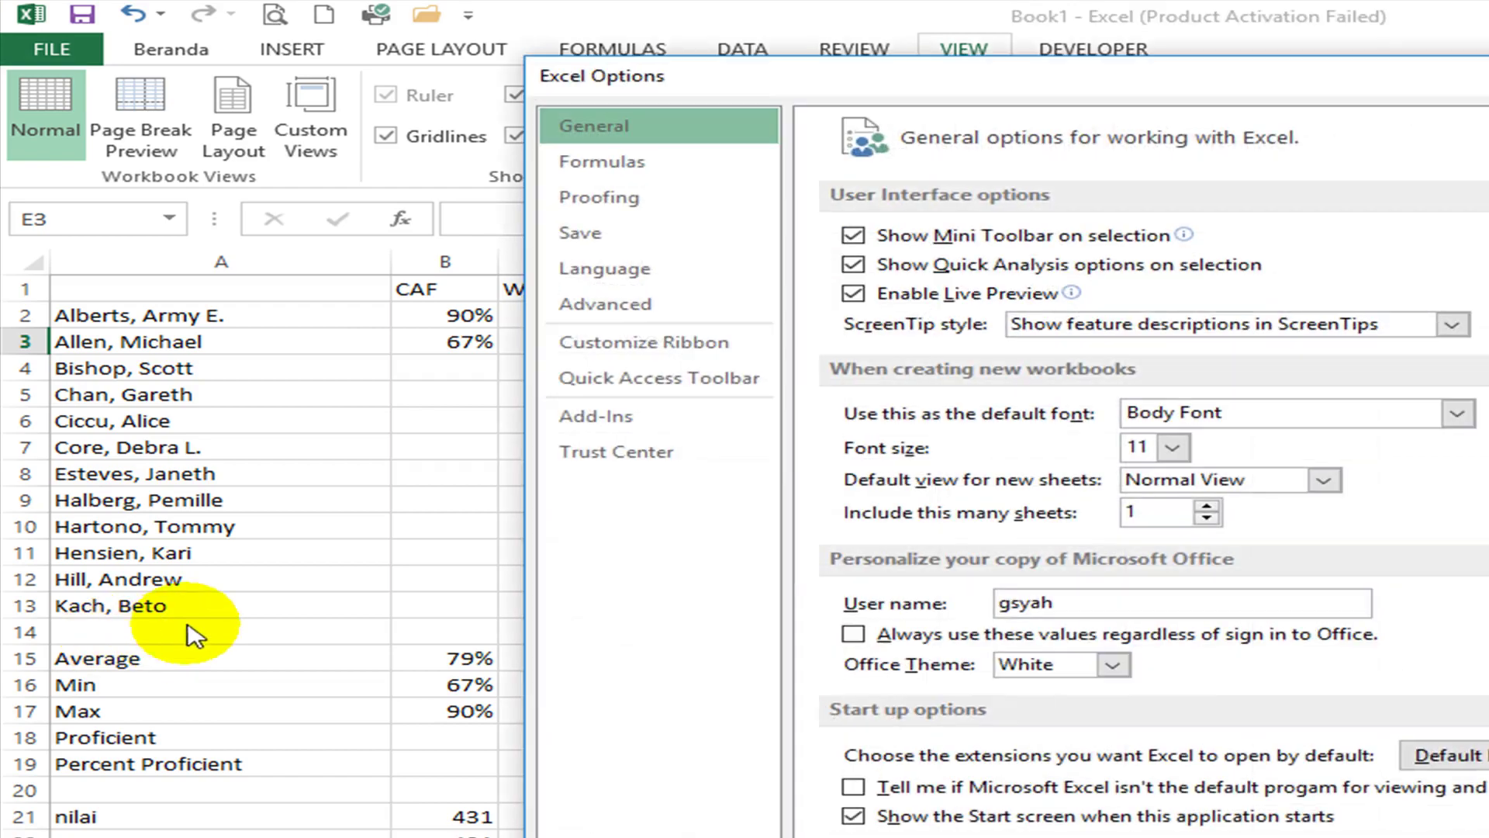
{"action": "left_click", "coordinate": [640, 303]}
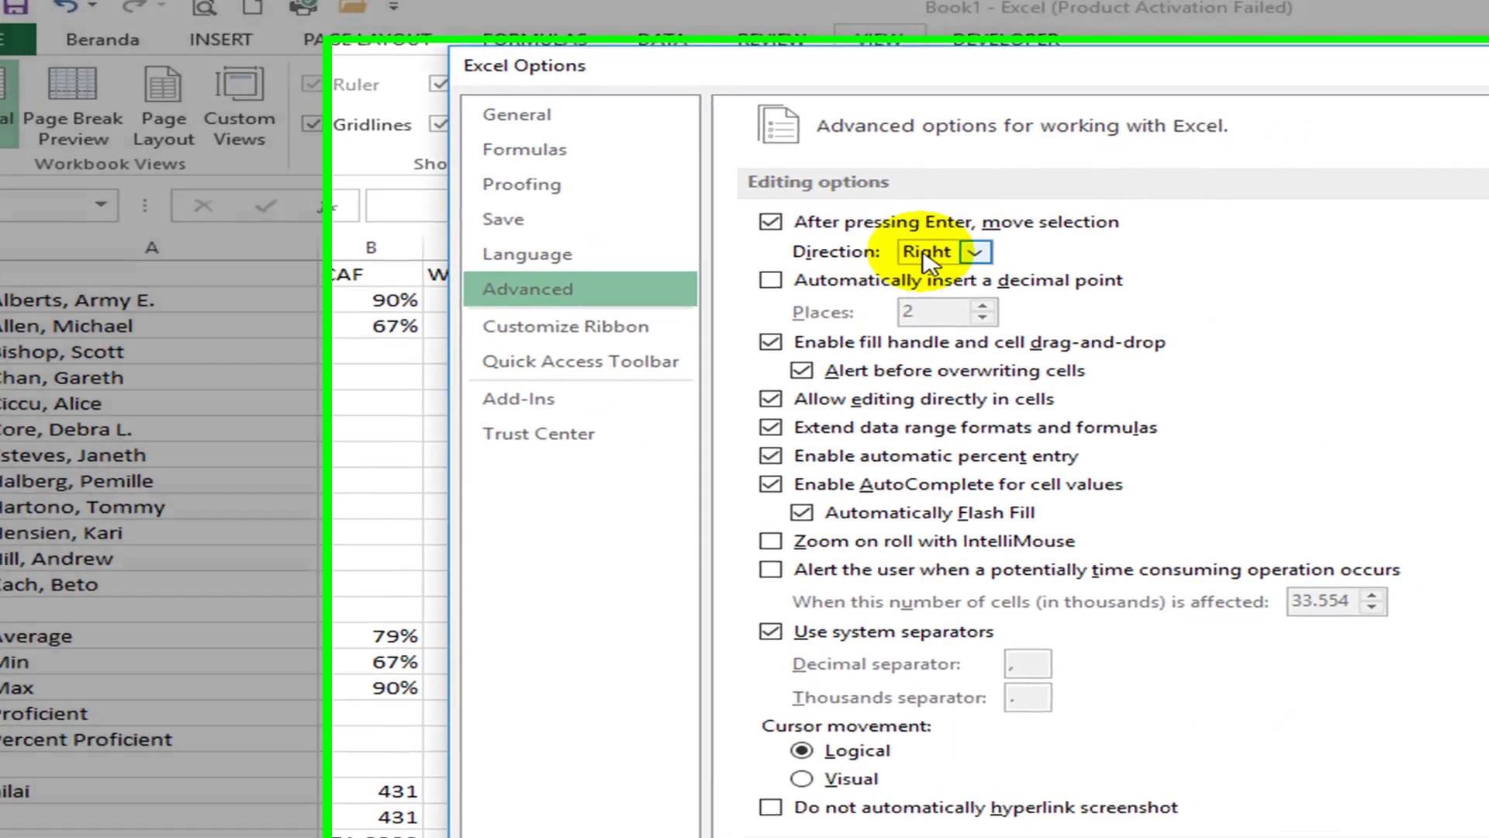
{"action": "left_click", "coordinate": [1016, 265]}
{"action": "left_click", "coordinate": [575, 218]}
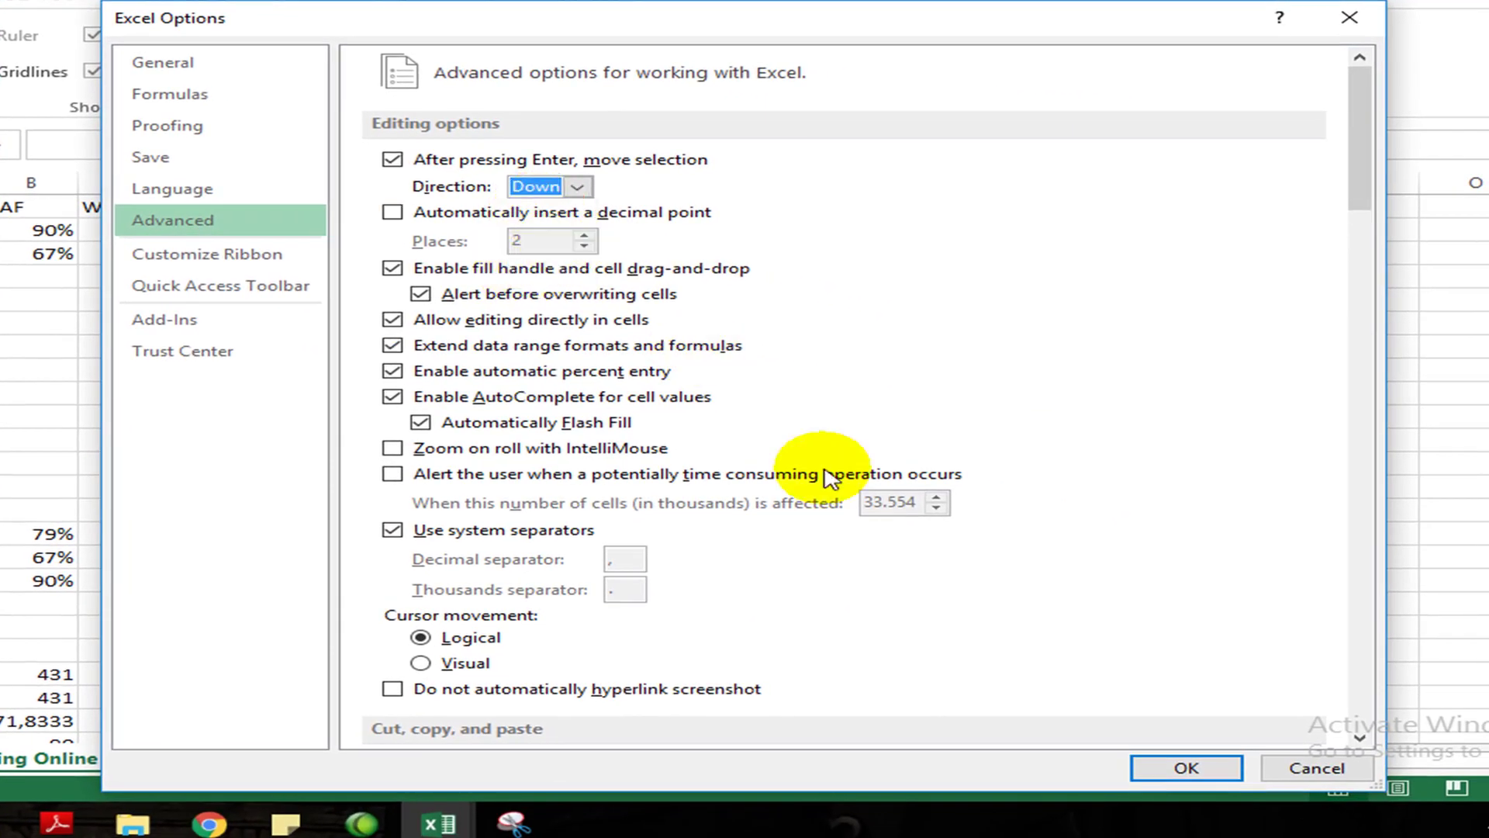
{"action": "left_click", "coordinate": [1171, 764]}
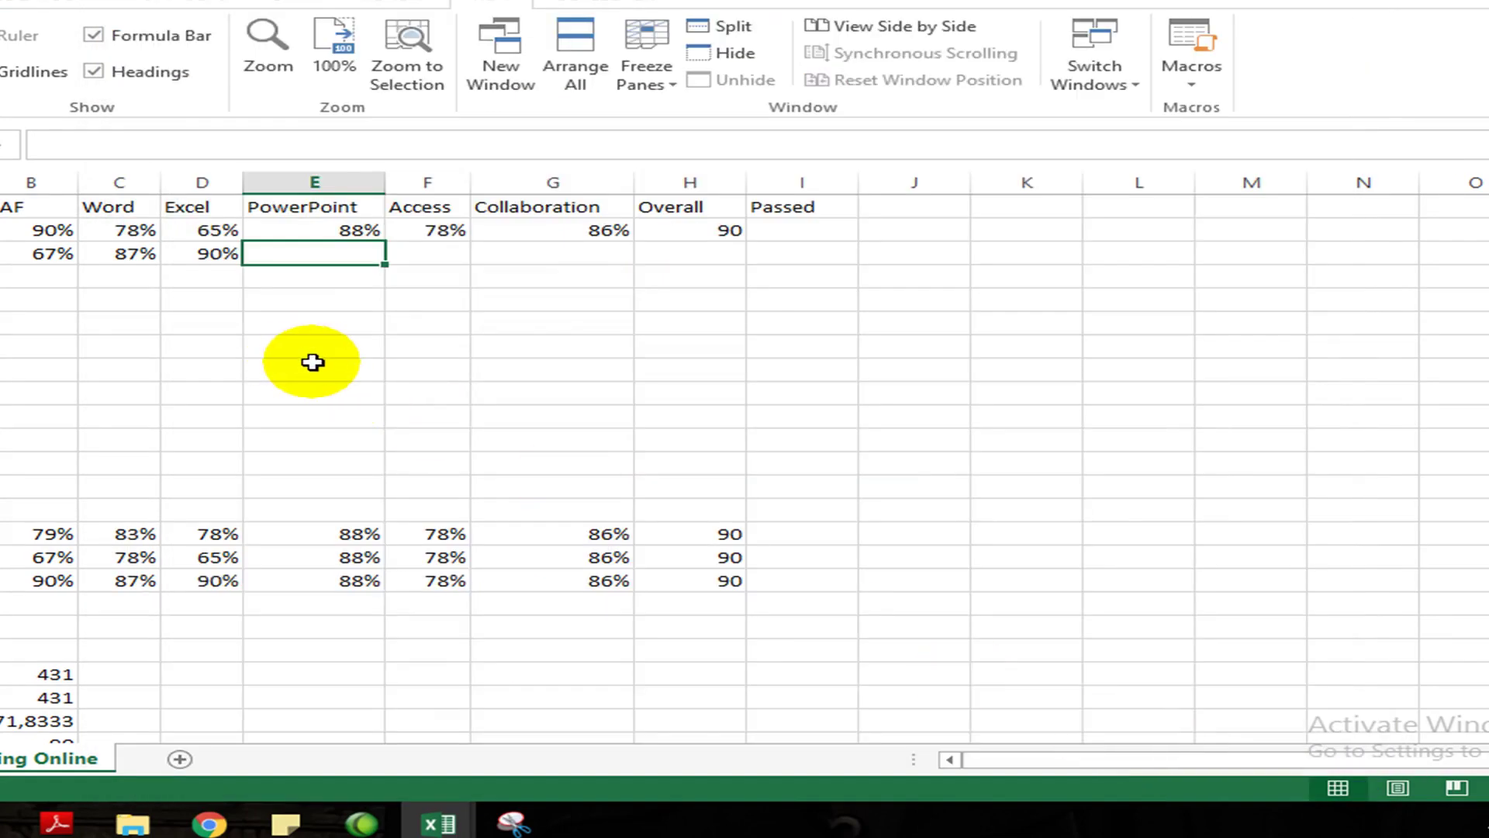
Step: Enter 88% as the PowerPoint score in E3 and select cell E8
{"action": "type", "text": "88"}
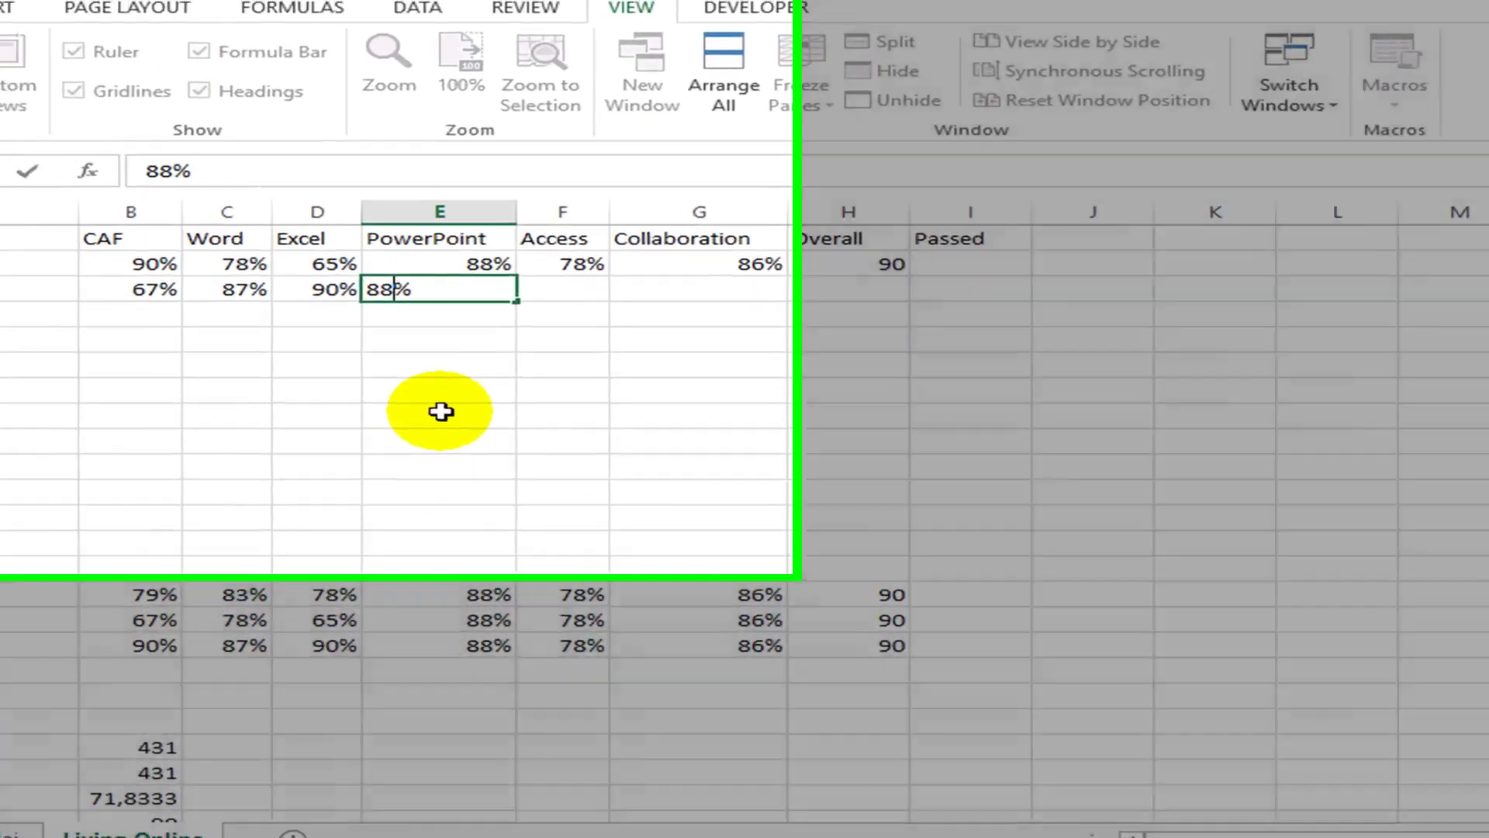
{"action": "key", "text": "Return"}
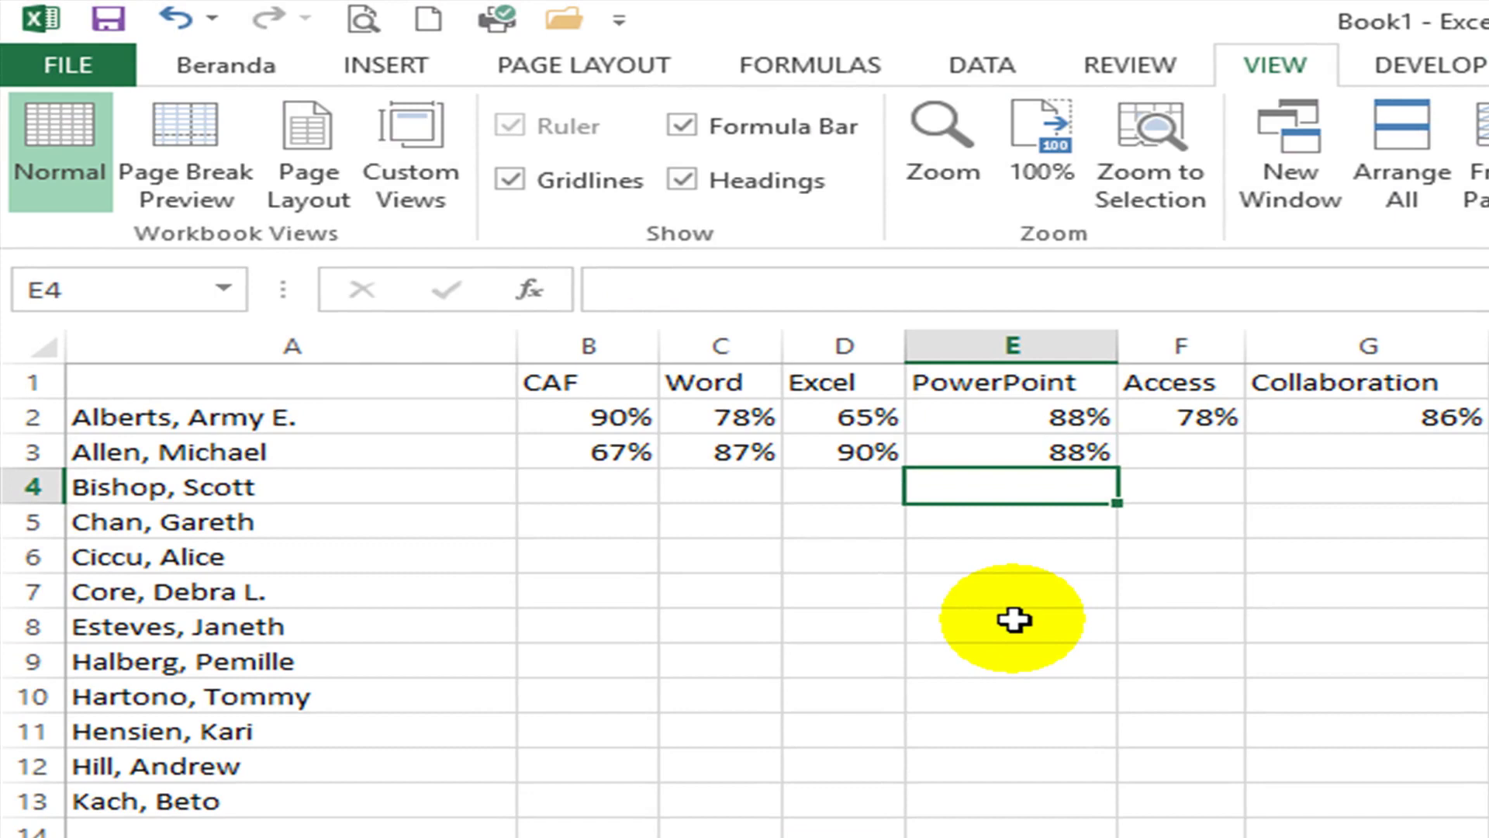
{"action": "left_click", "coordinate": [1013, 619]}
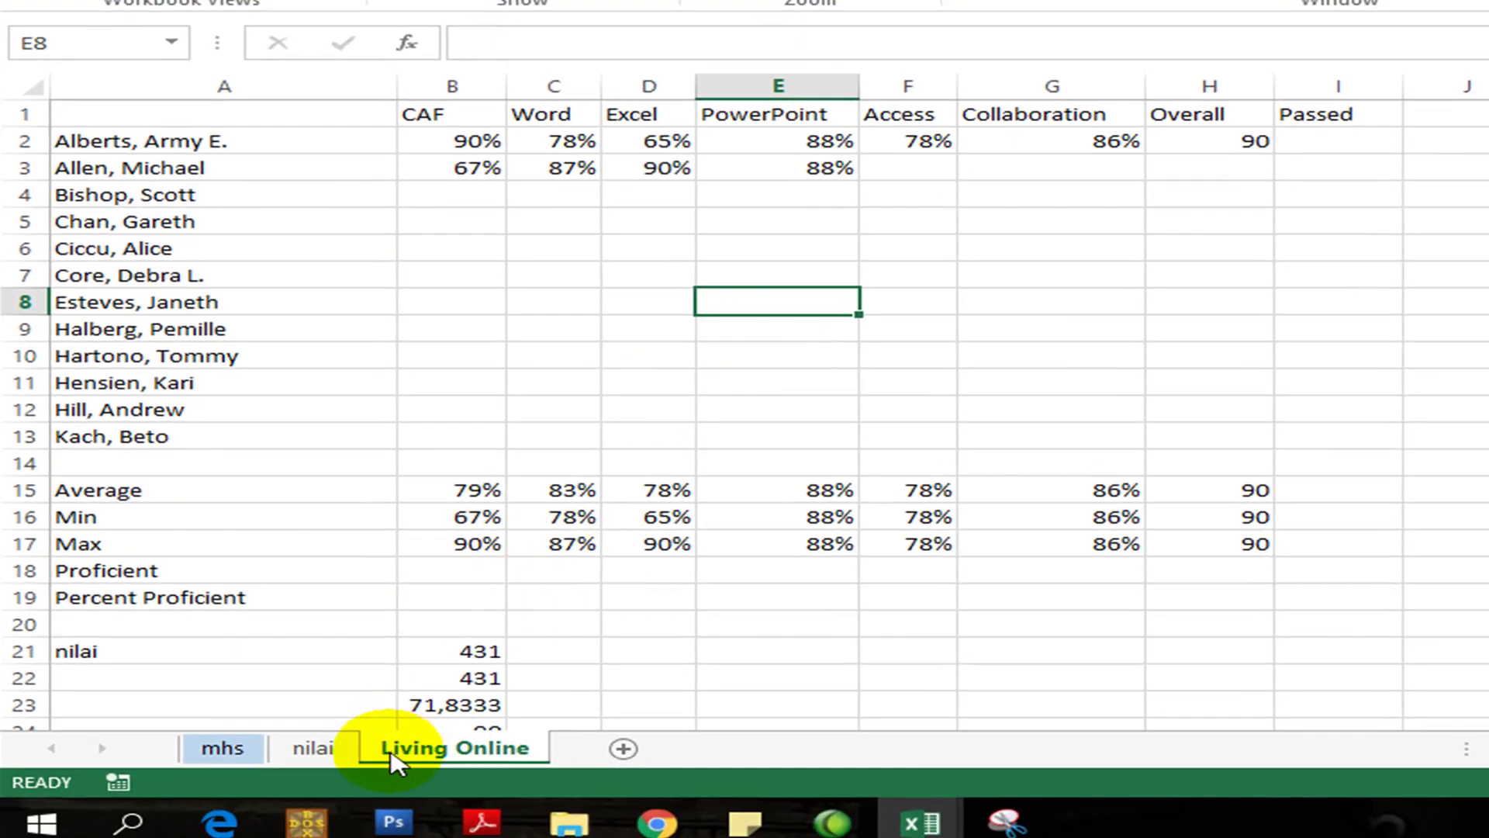
{"action": "right_click", "coordinate": [392, 754]}
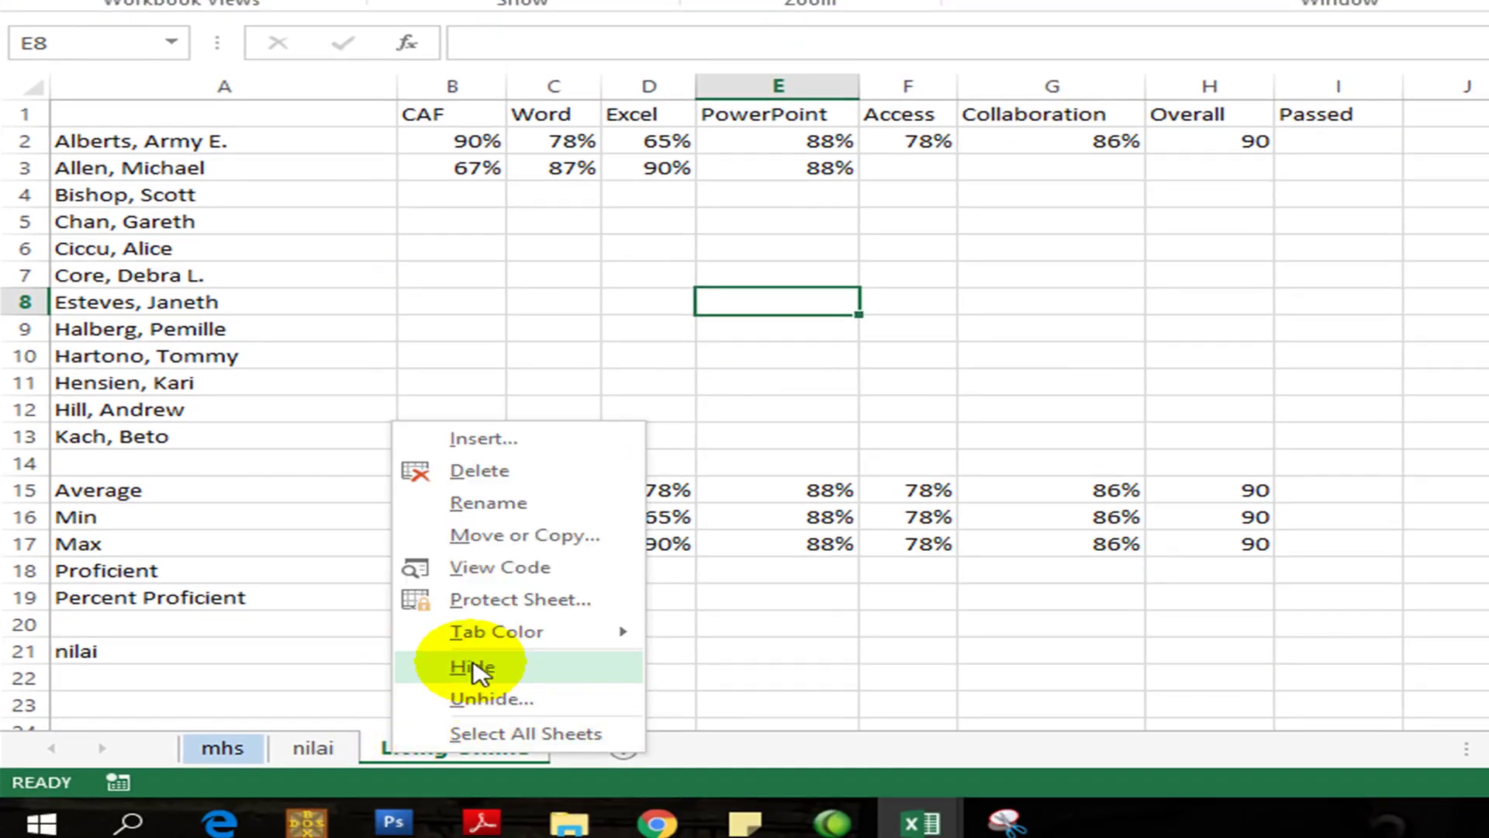
{"action": "left_click", "coordinate": [765, 83]}
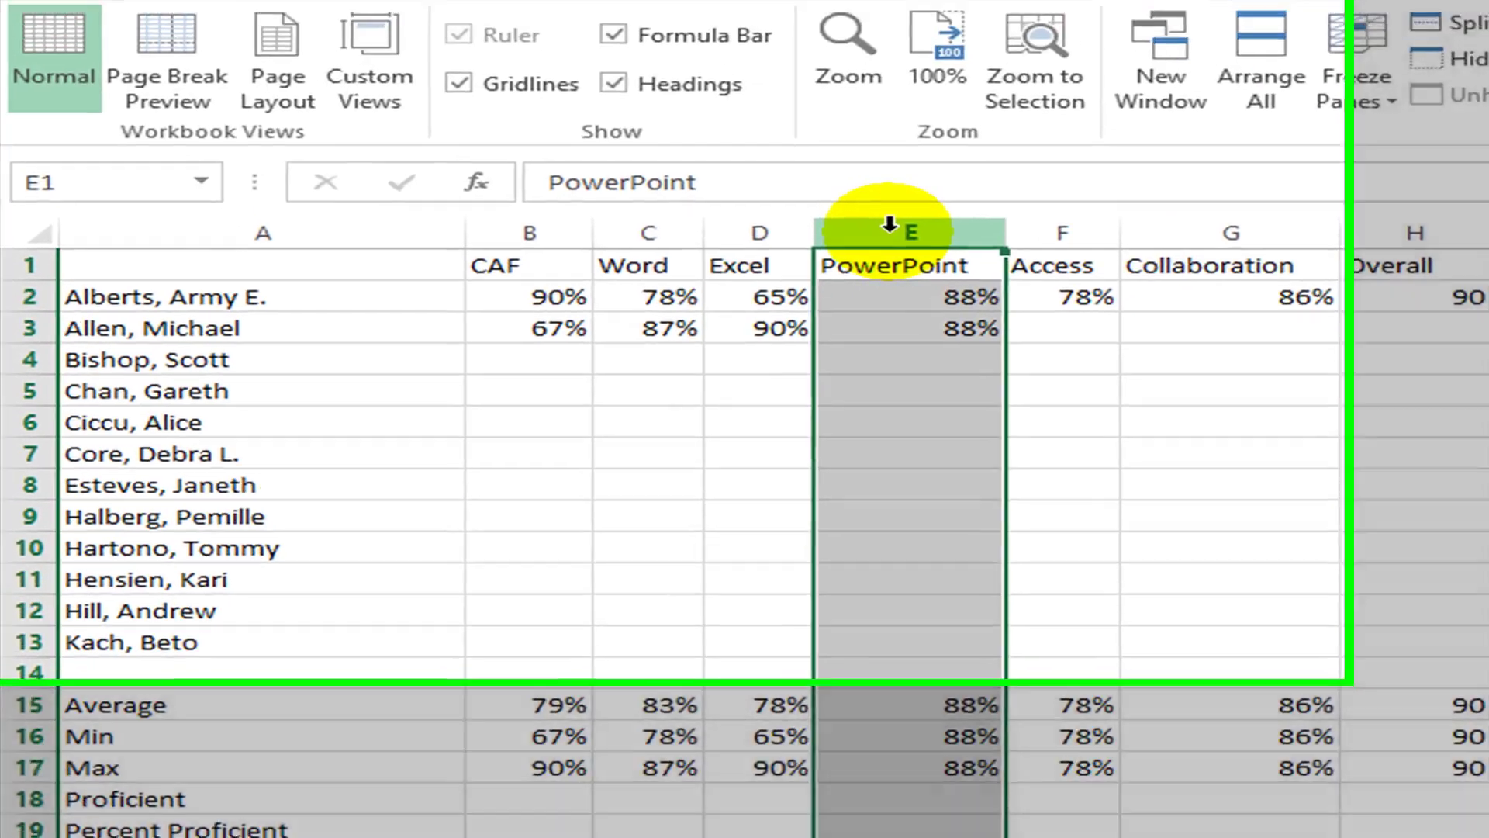
{"action": "left_click", "coordinate": [1059, 225]}
{"action": "left_click", "coordinate": [931, 228]}
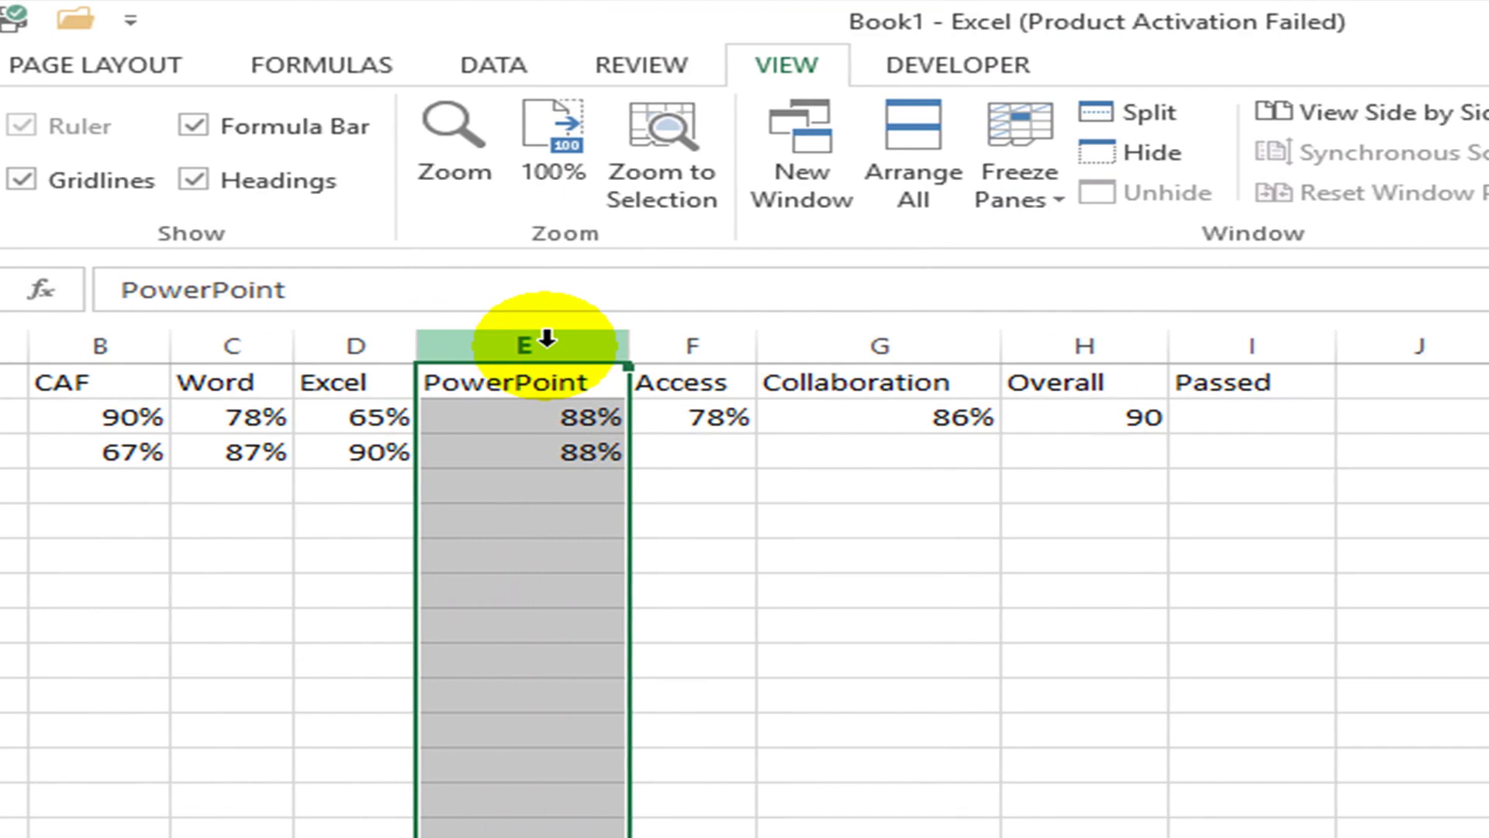
Step: Hide the Passed column (column I) on the Living Online sheet
{"action": "left_click", "coordinate": [1236, 345]}
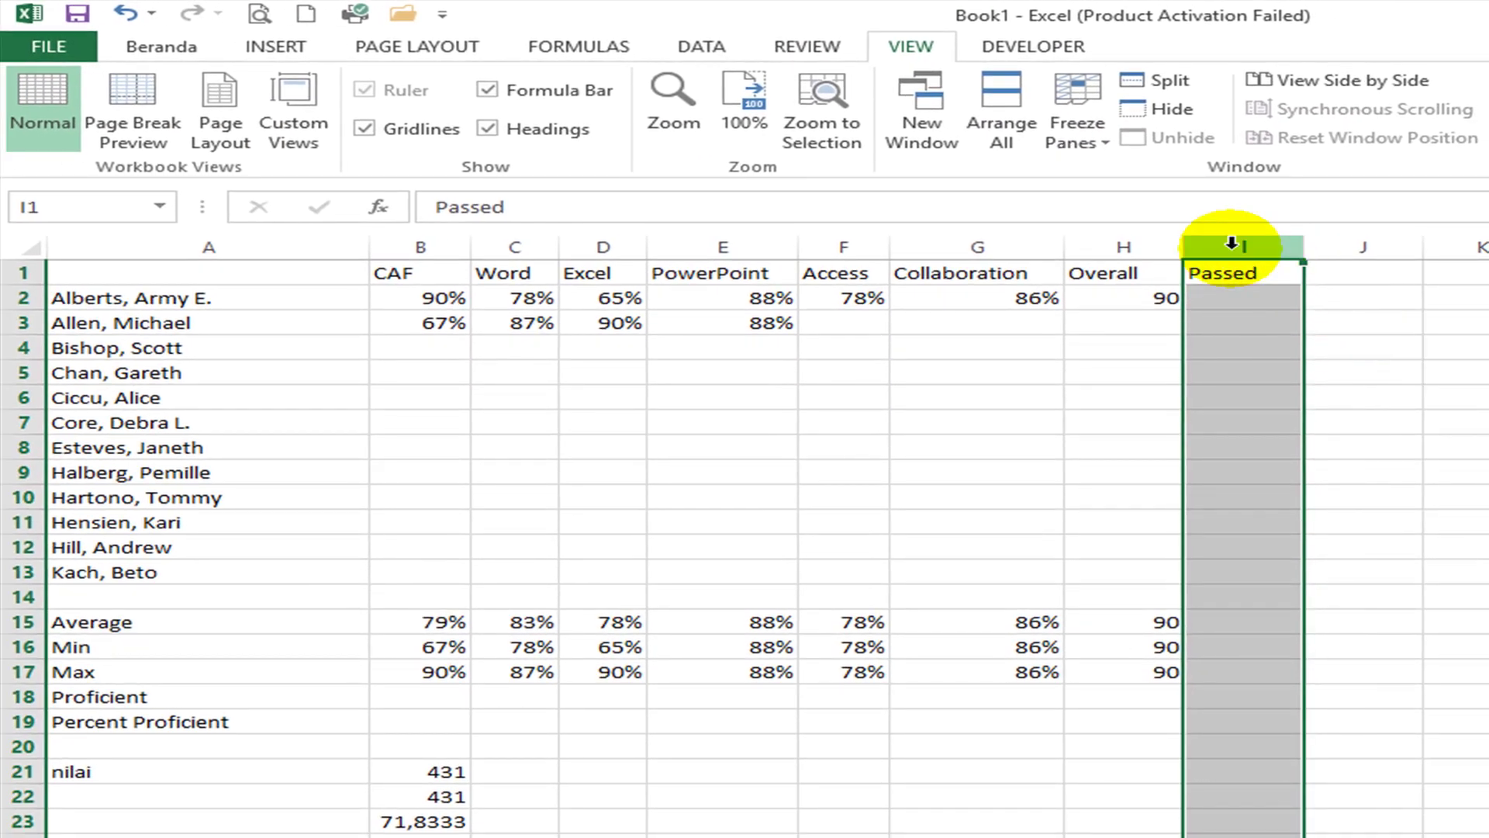
{"action": "right_click", "coordinate": [1237, 271]}
{"action": "left_click", "coordinate": [1318, 588]}
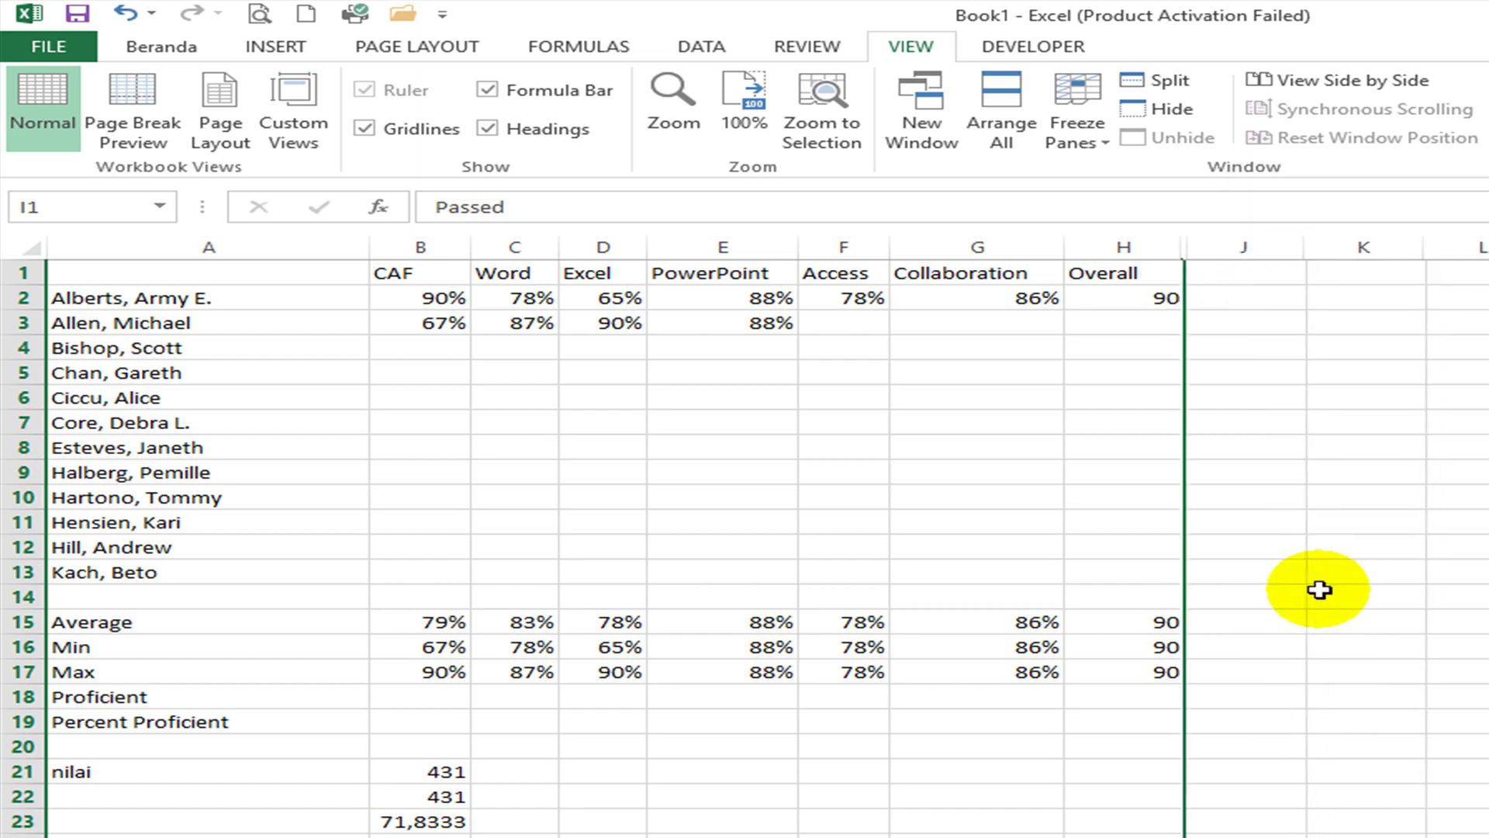
Step: Unhide column I by extending the selection from column H across to column J and resizing, and select cell I2
{"action": "left_click", "coordinate": [1115, 392]}
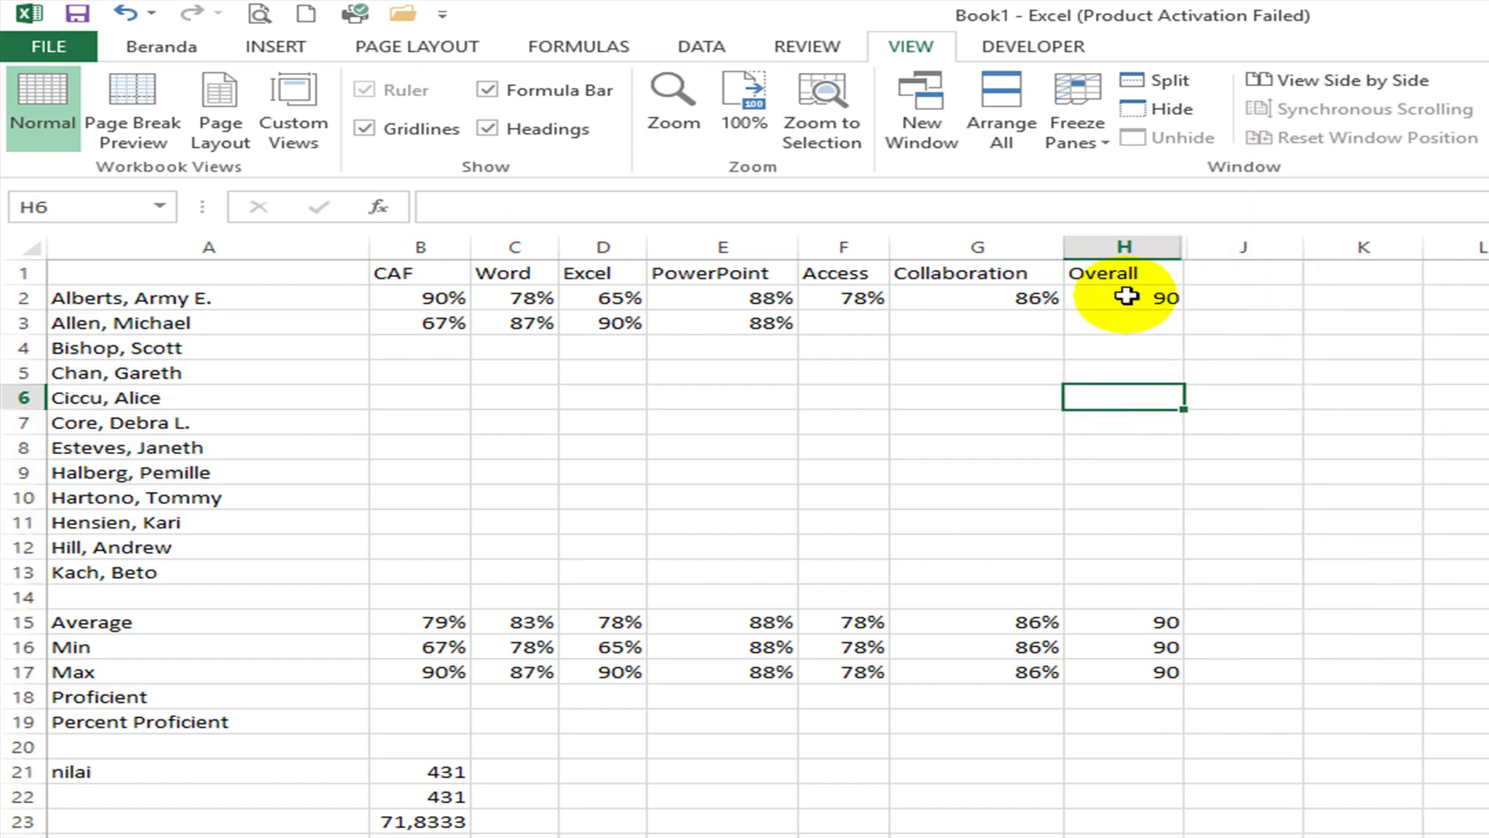
{"action": "left_click", "coordinate": [1145, 248]}
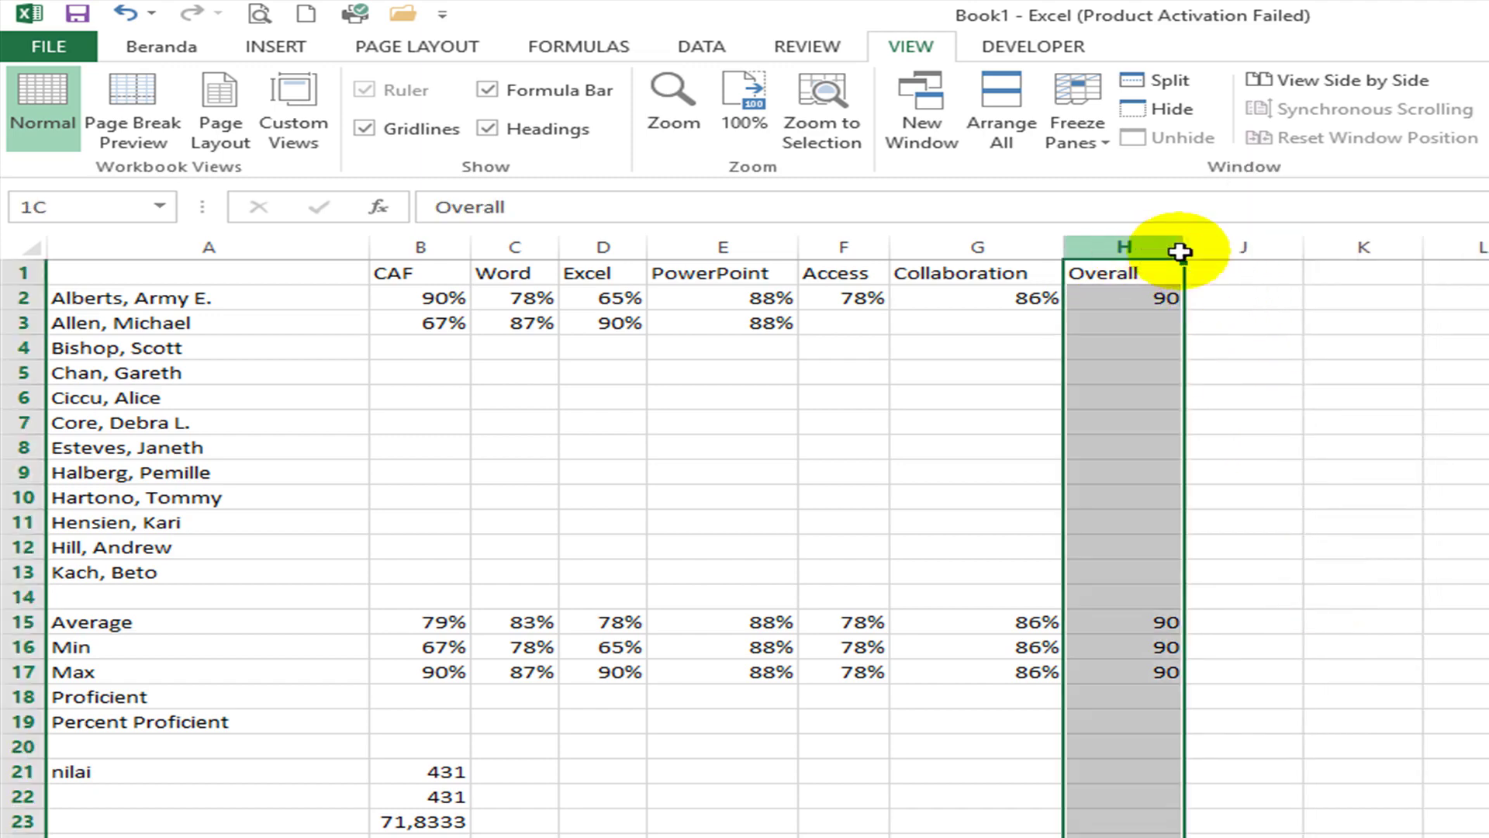
{"action": "left_click_drag", "start_coordinate": [1176, 249], "coordinate": [1265, 245]}
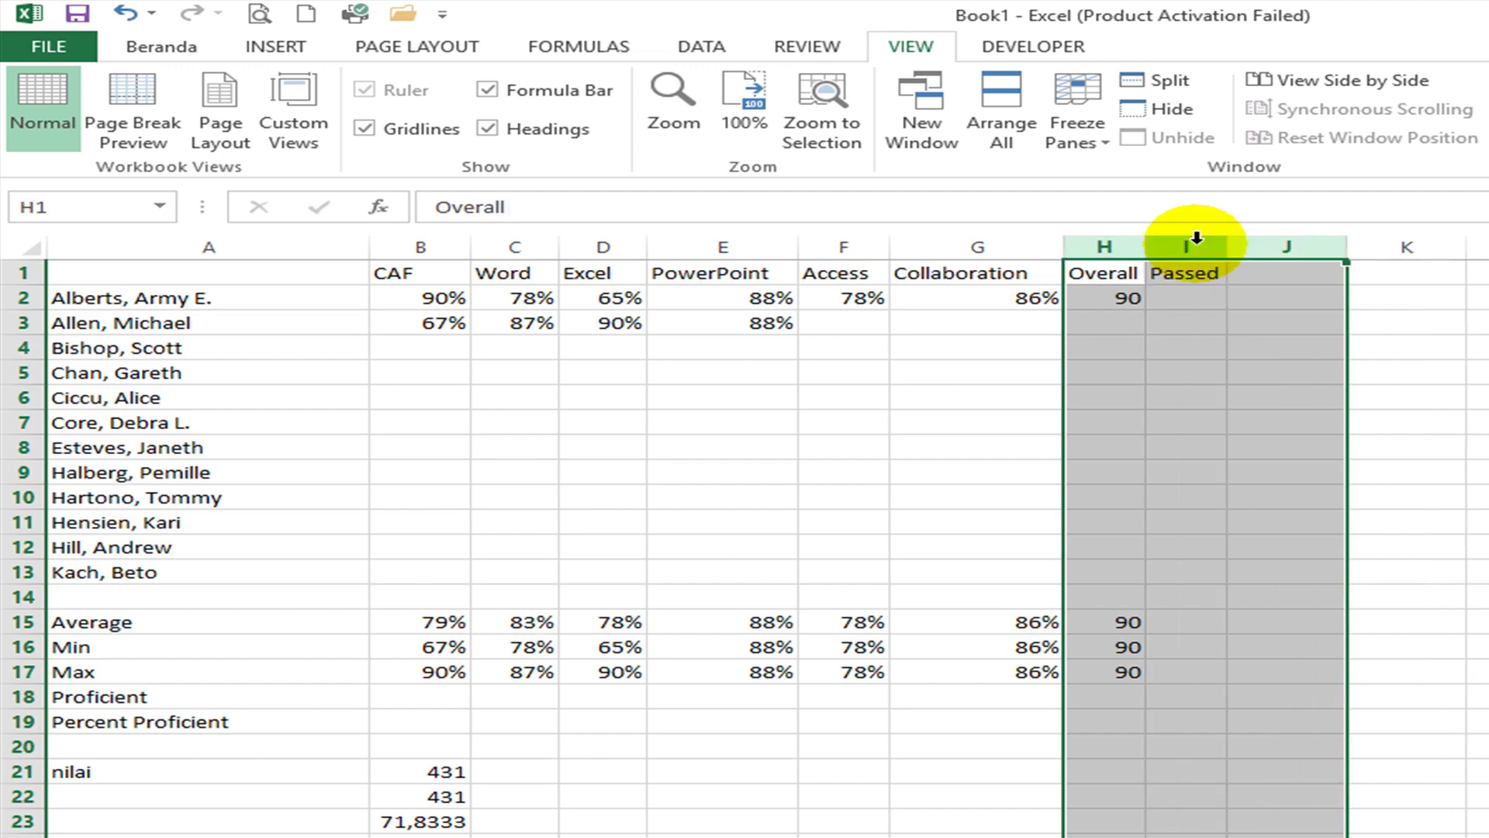
{"action": "left_click", "coordinate": [1183, 301]}
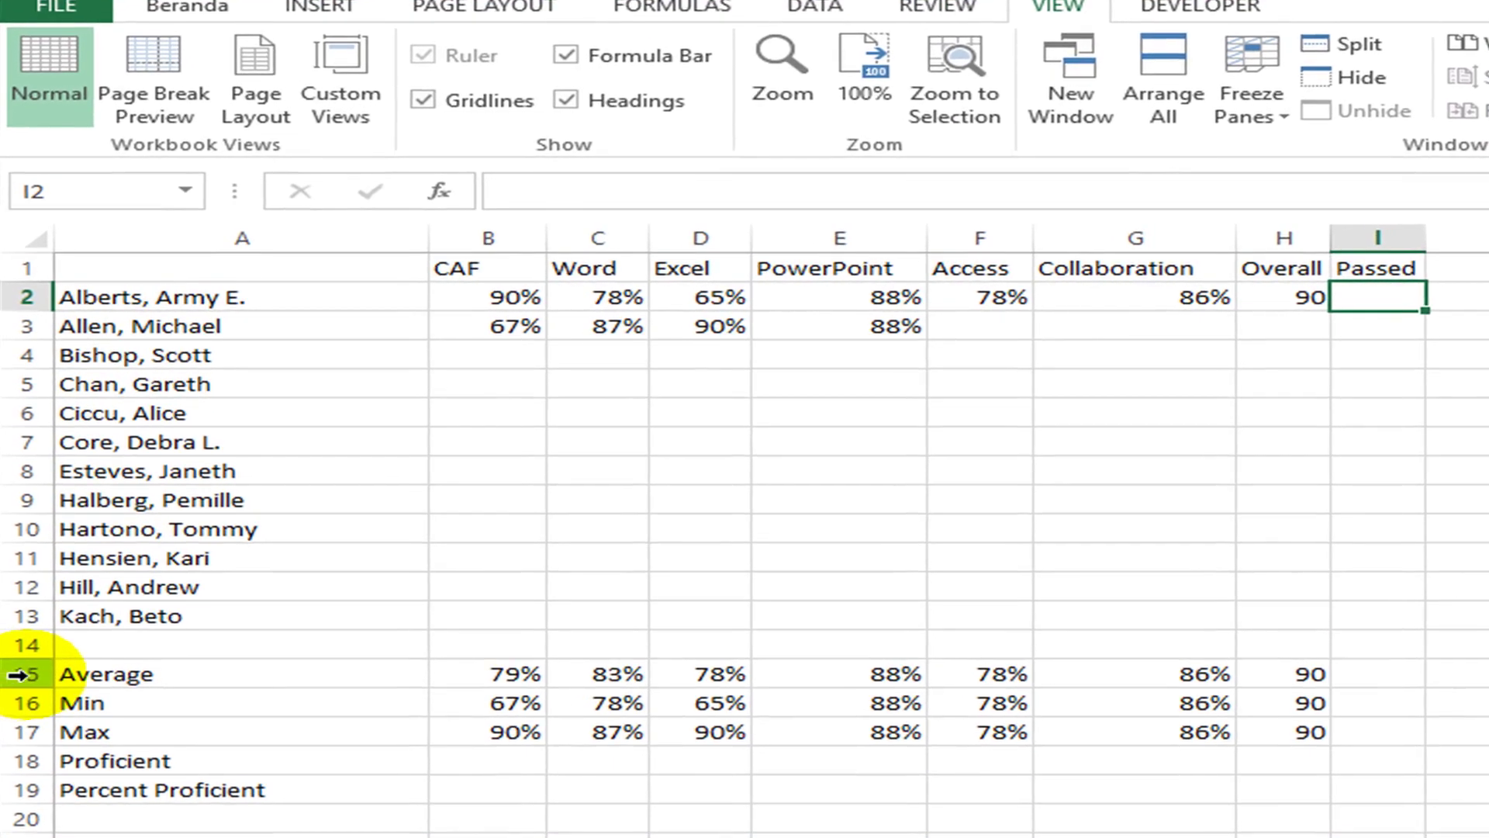
Step: Hide rows 15 to 19, from Average through Percent Proficient, and select cell B12
{"action": "left_click_drag", "start_coordinate": [17, 674], "coordinate": [31, 789]}
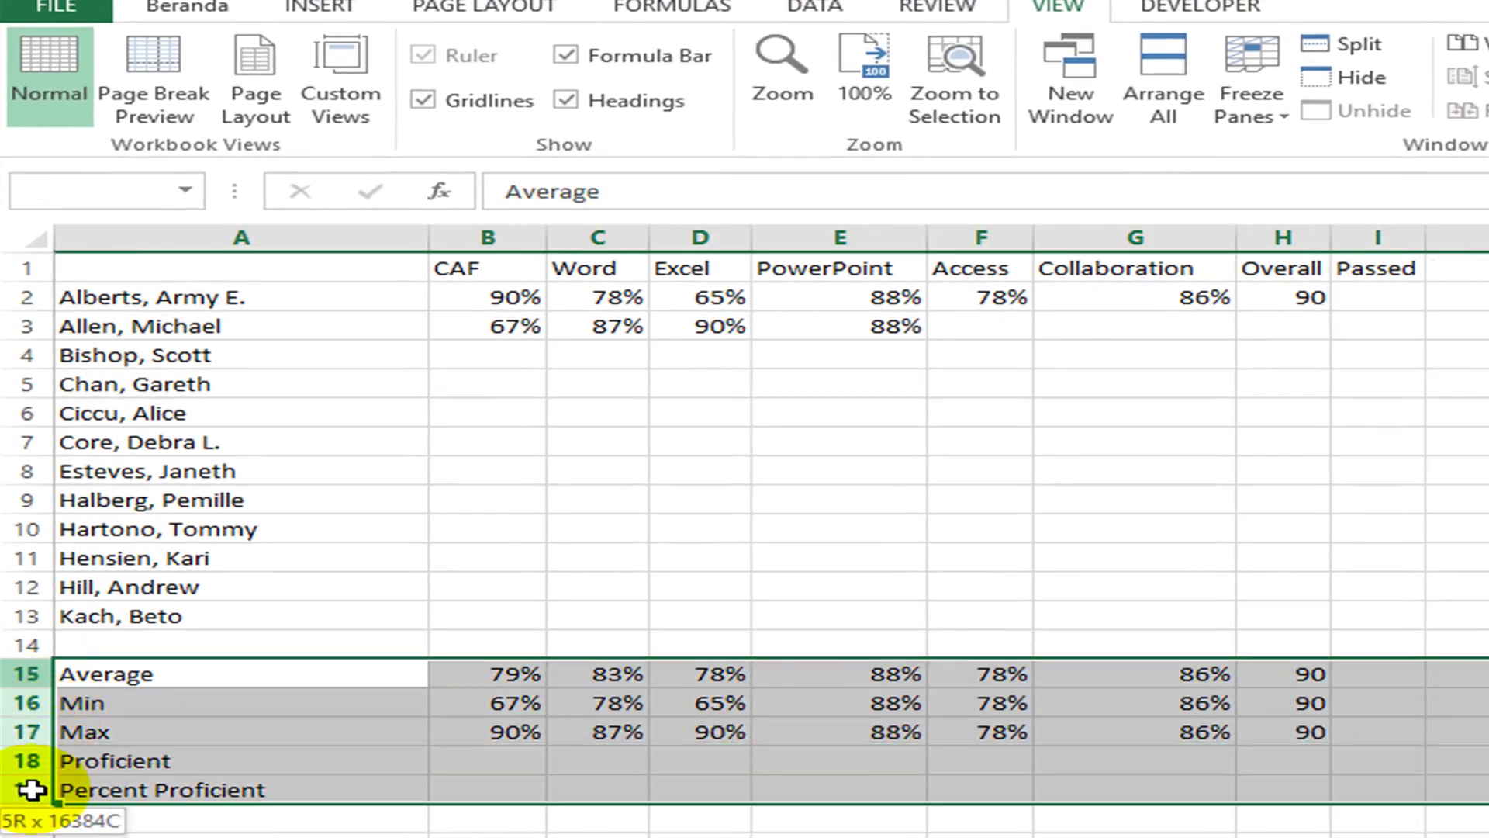
{"action": "left_click", "coordinate": [28, 674]}
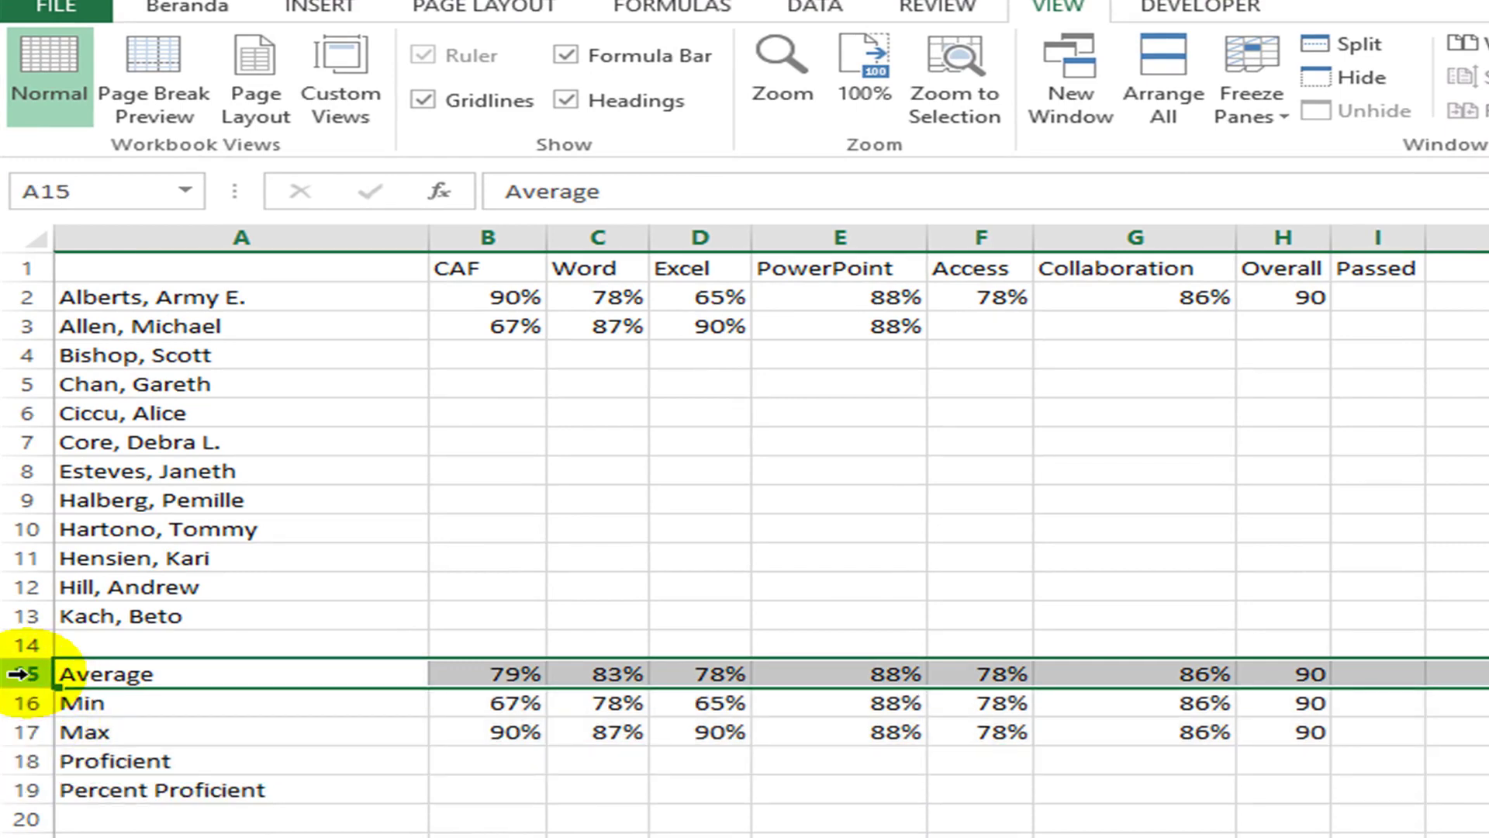
{"action": "left_click_drag", "start_coordinate": [17, 674], "coordinate": [27, 791]}
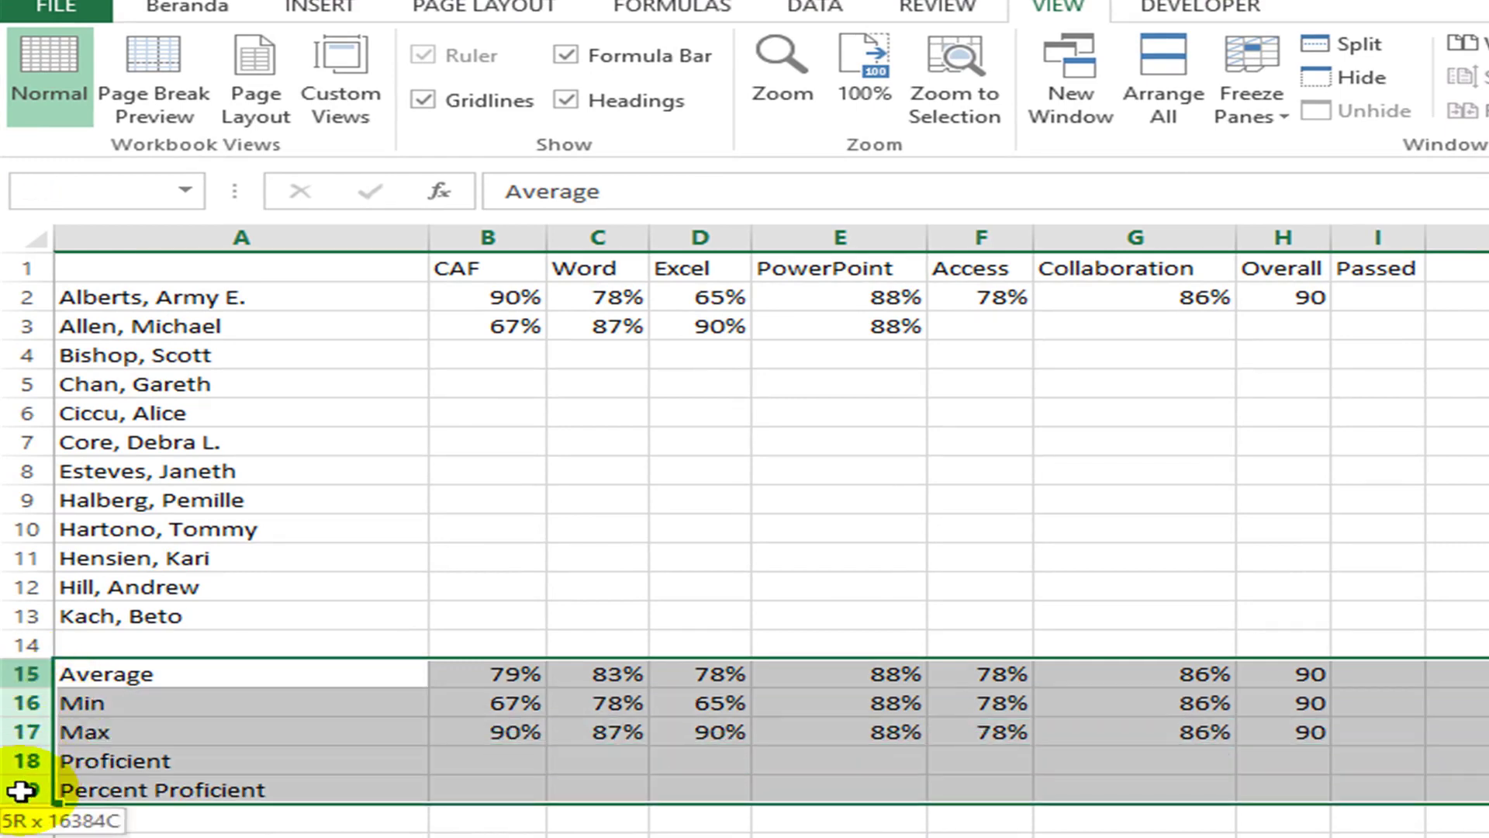
{"action": "right_click", "coordinate": [28, 729]}
{"action": "left_click", "coordinate": [112, 673]}
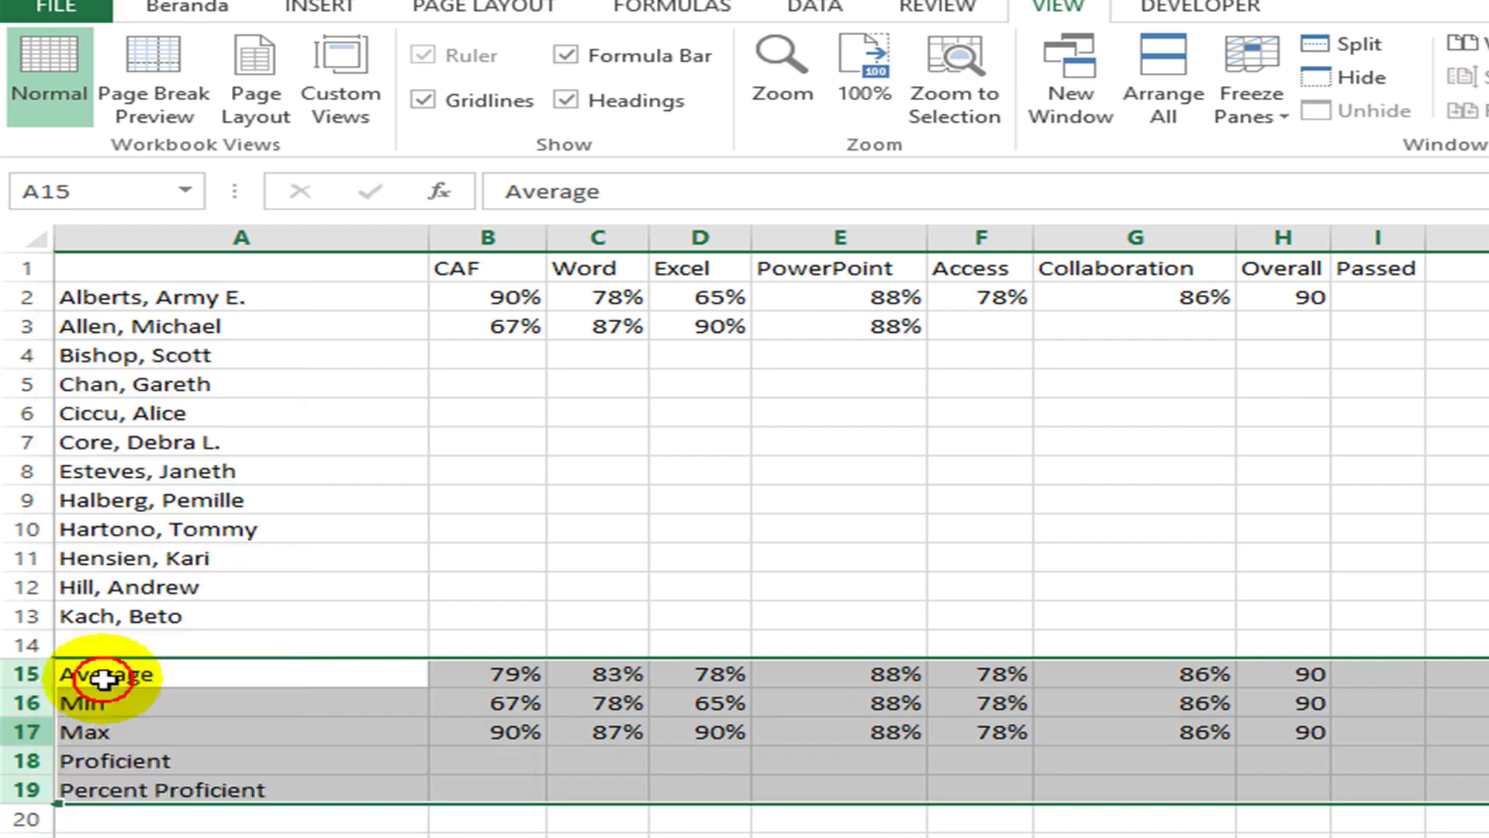
{"action": "left_click", "coordinate": [512, 589]}
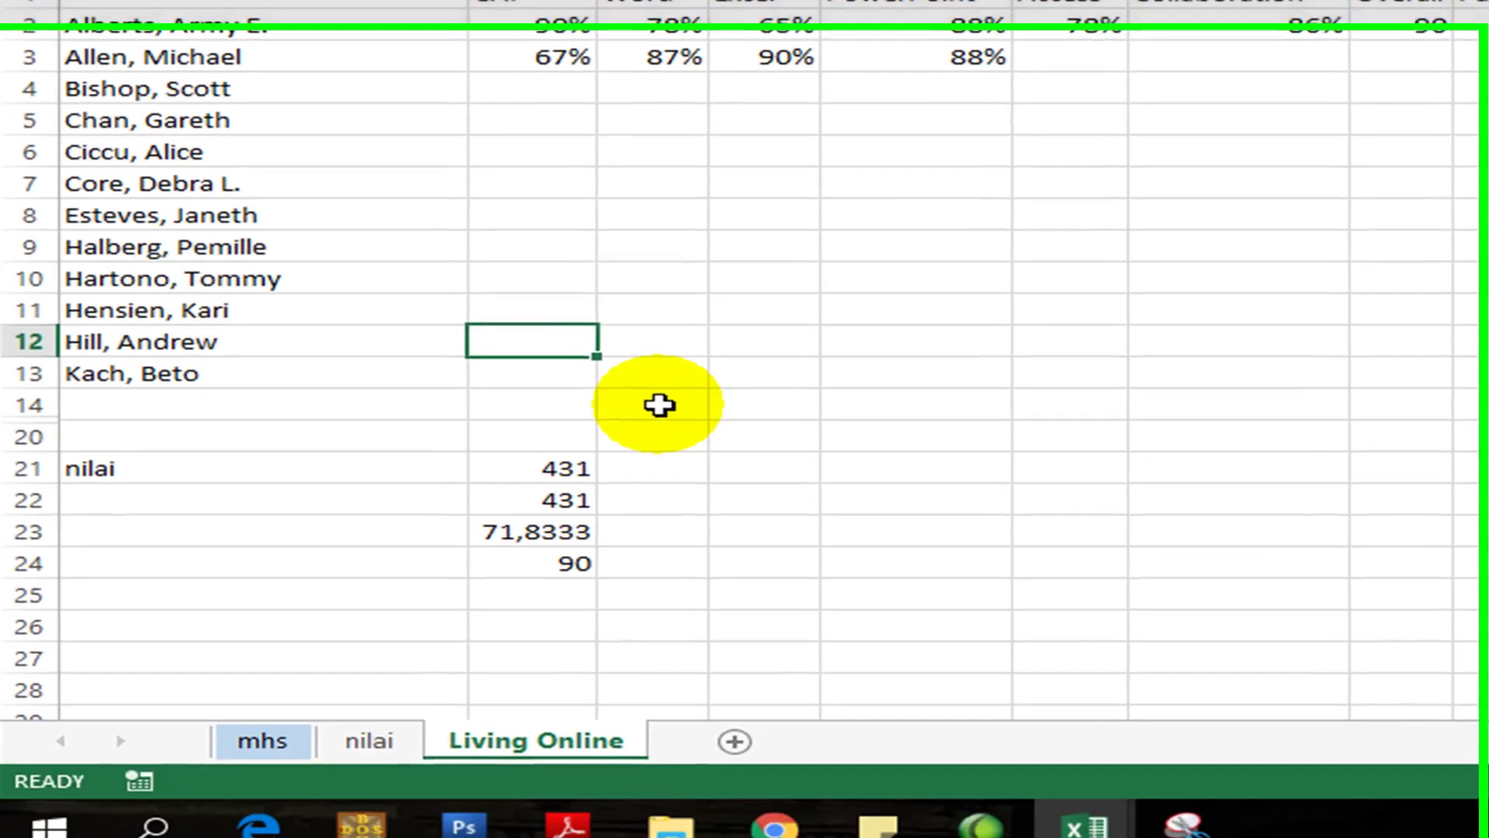
Step: Look through the mhs, nilai and Living Online sheets to compare their contents, ending on mhs
{"action": "left_click", "coordinate": [840, 732]}
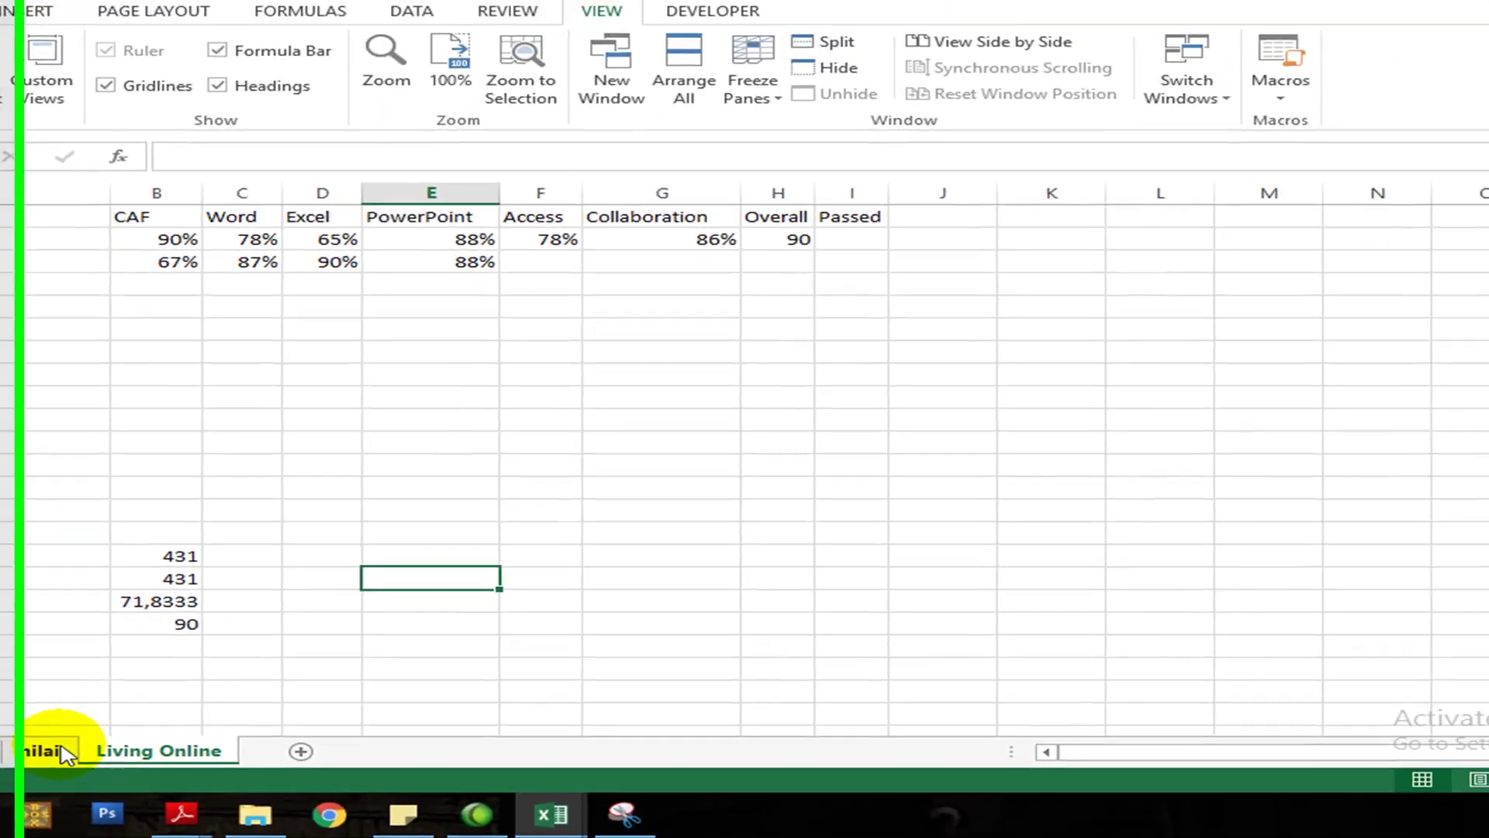
{"action": "left_click", "coordinate": [388, 714]}
{"action": "key", "text": "ctrl+Page_Up"}
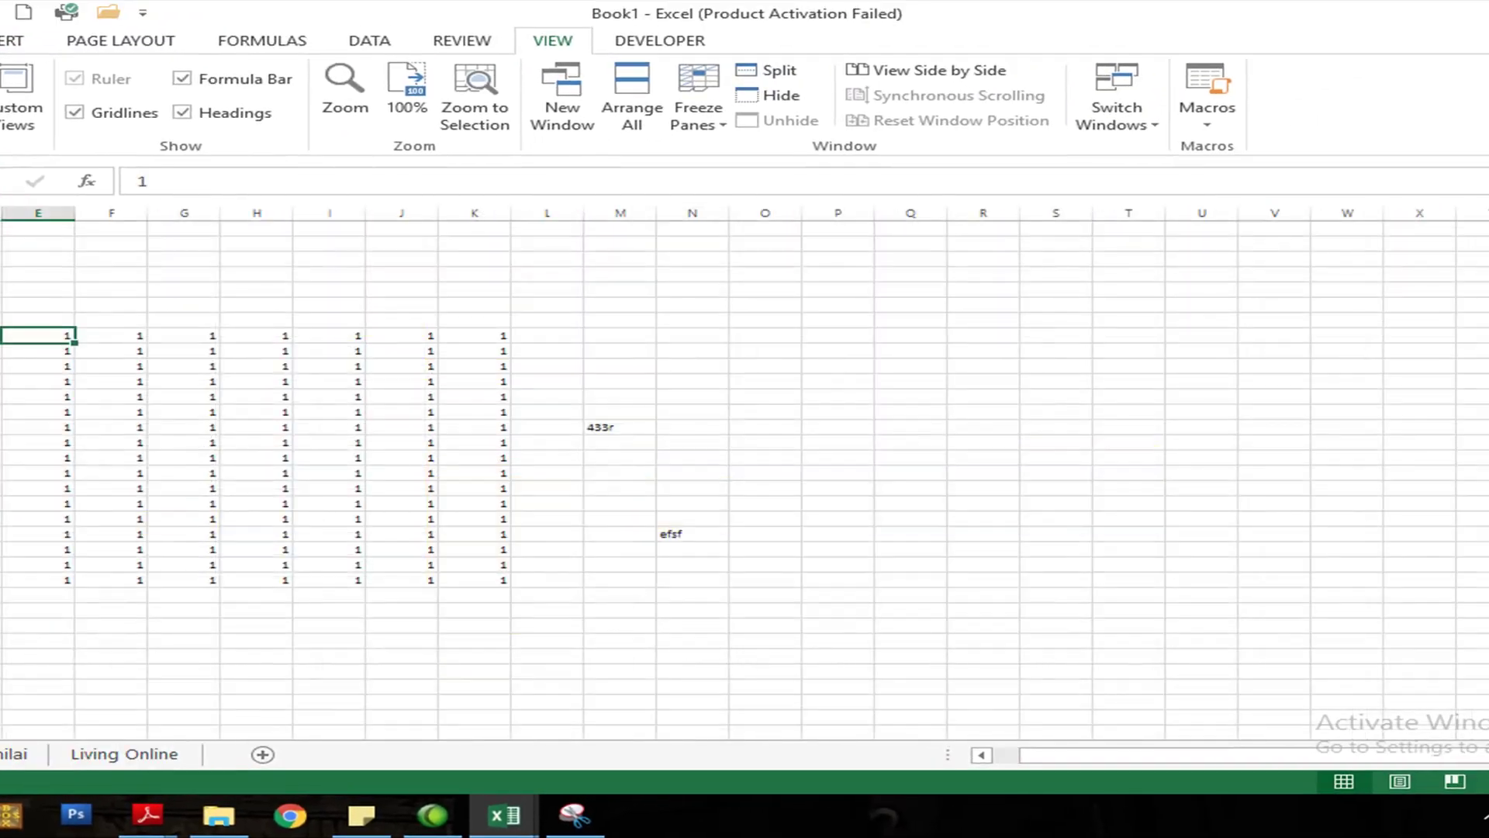
{"action": "left_click", "coordinate": [12, 752]}
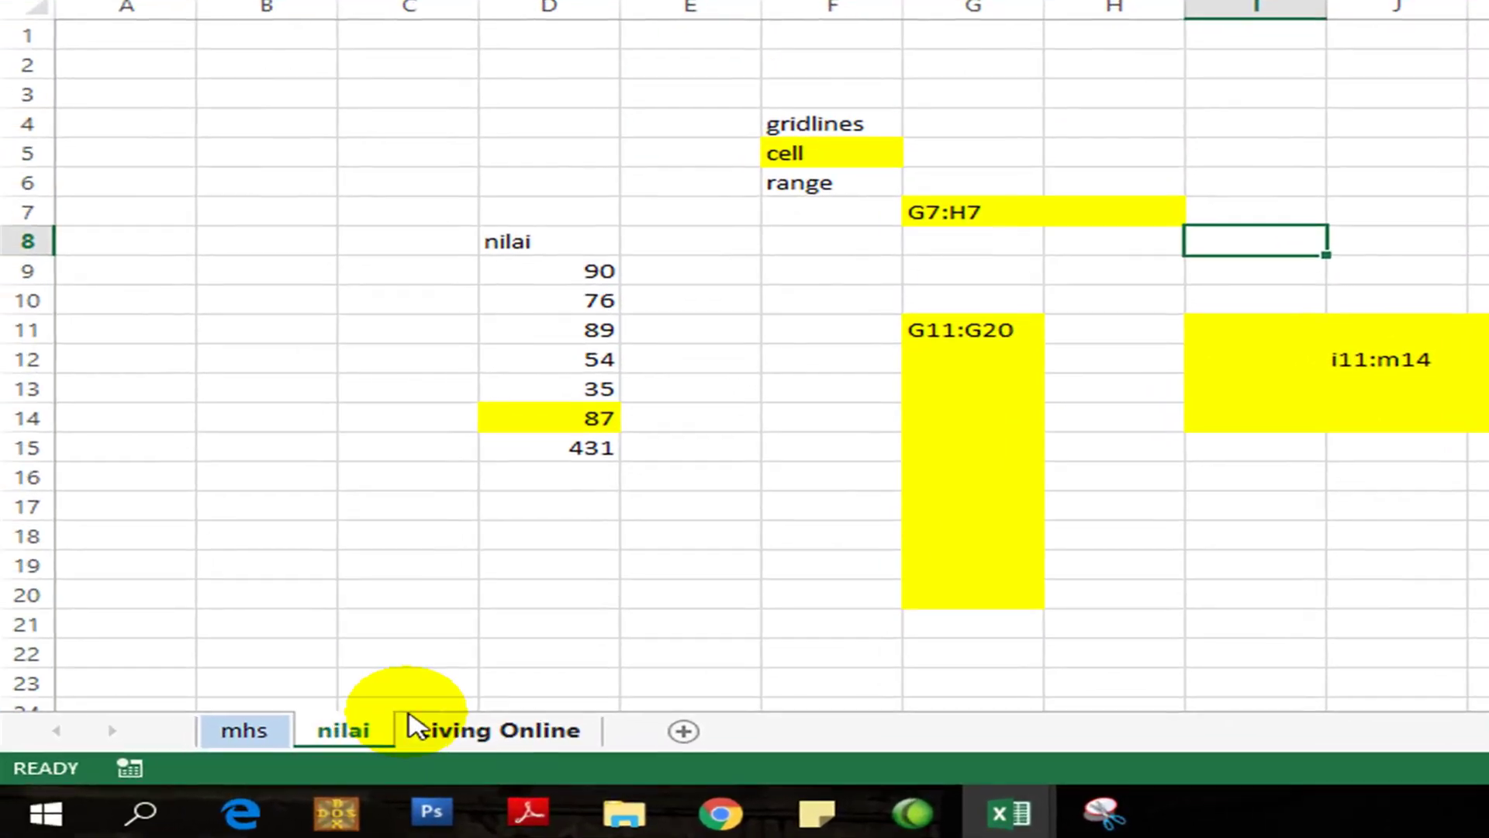
{"action": "left_click", "coordinate": [258, 741]}
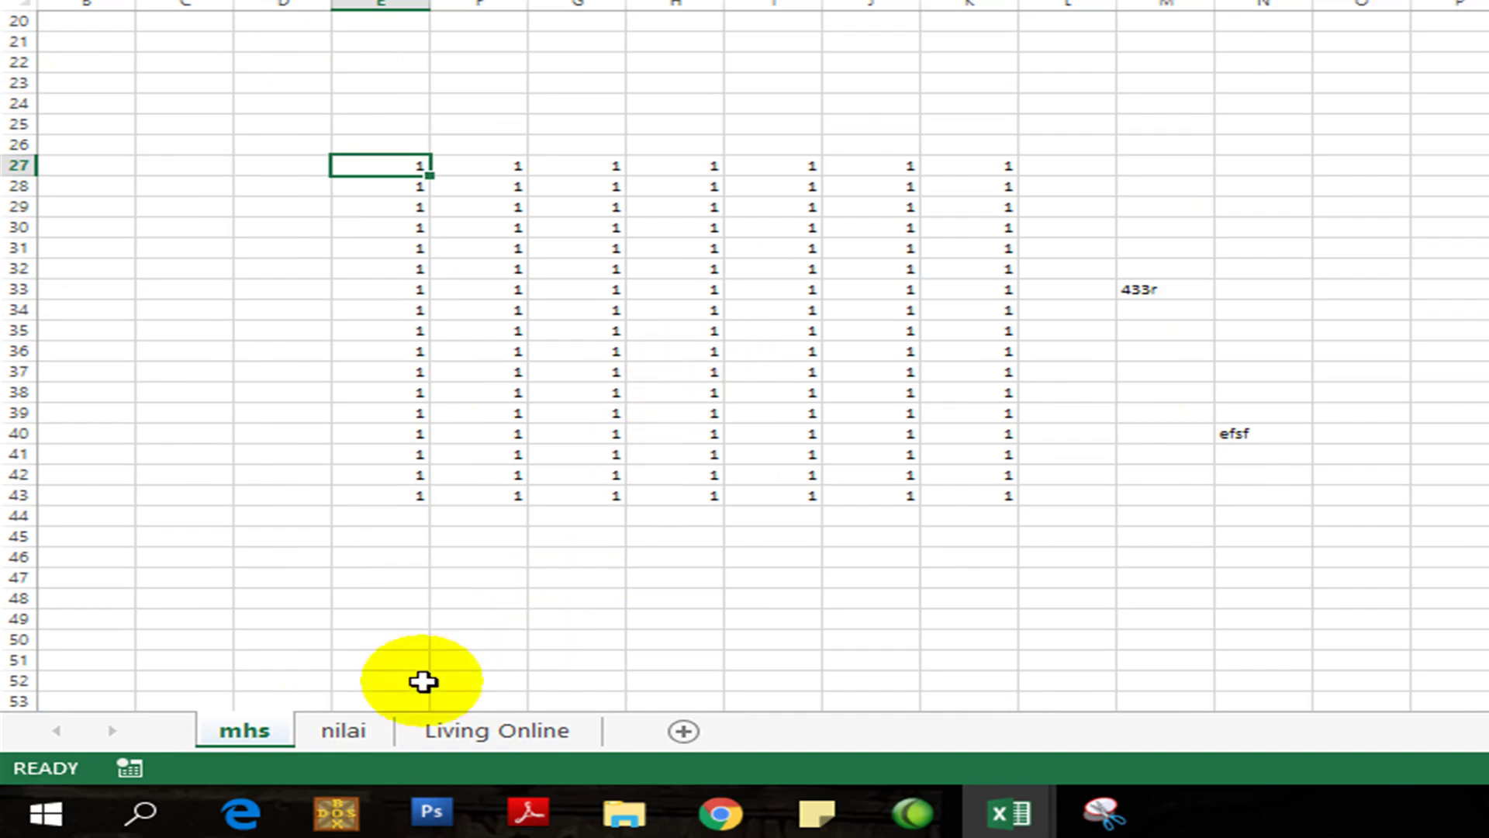
{"action": "left_click", "coordinate": [372, 732]}
{"action": "left_click", "coordinate": [458, 733]}
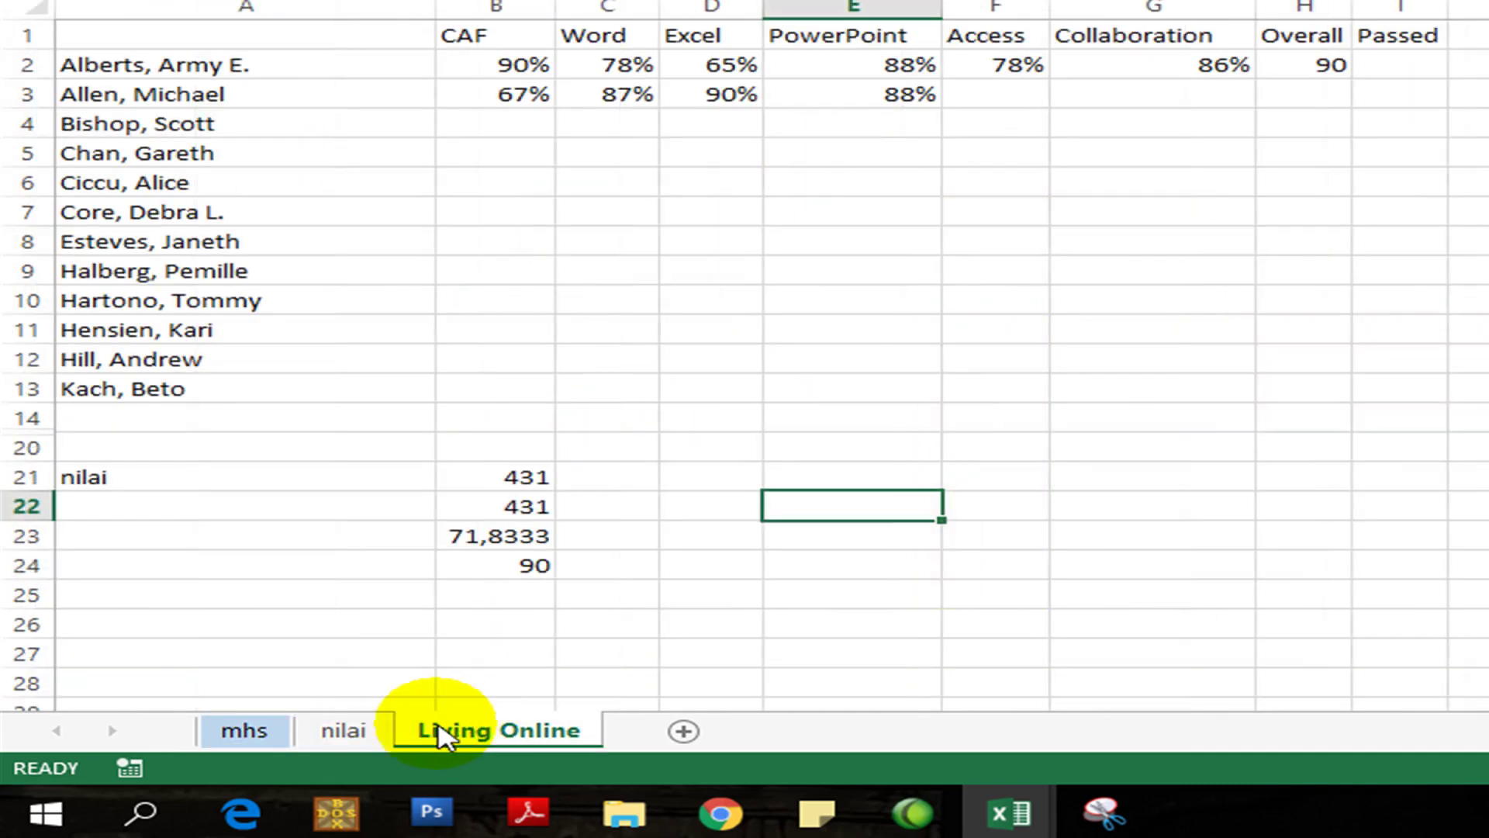
{"action": "left_click", "coordinate": [365, 733]}
{"action": "left_click", "coordinate": [276, 737]}
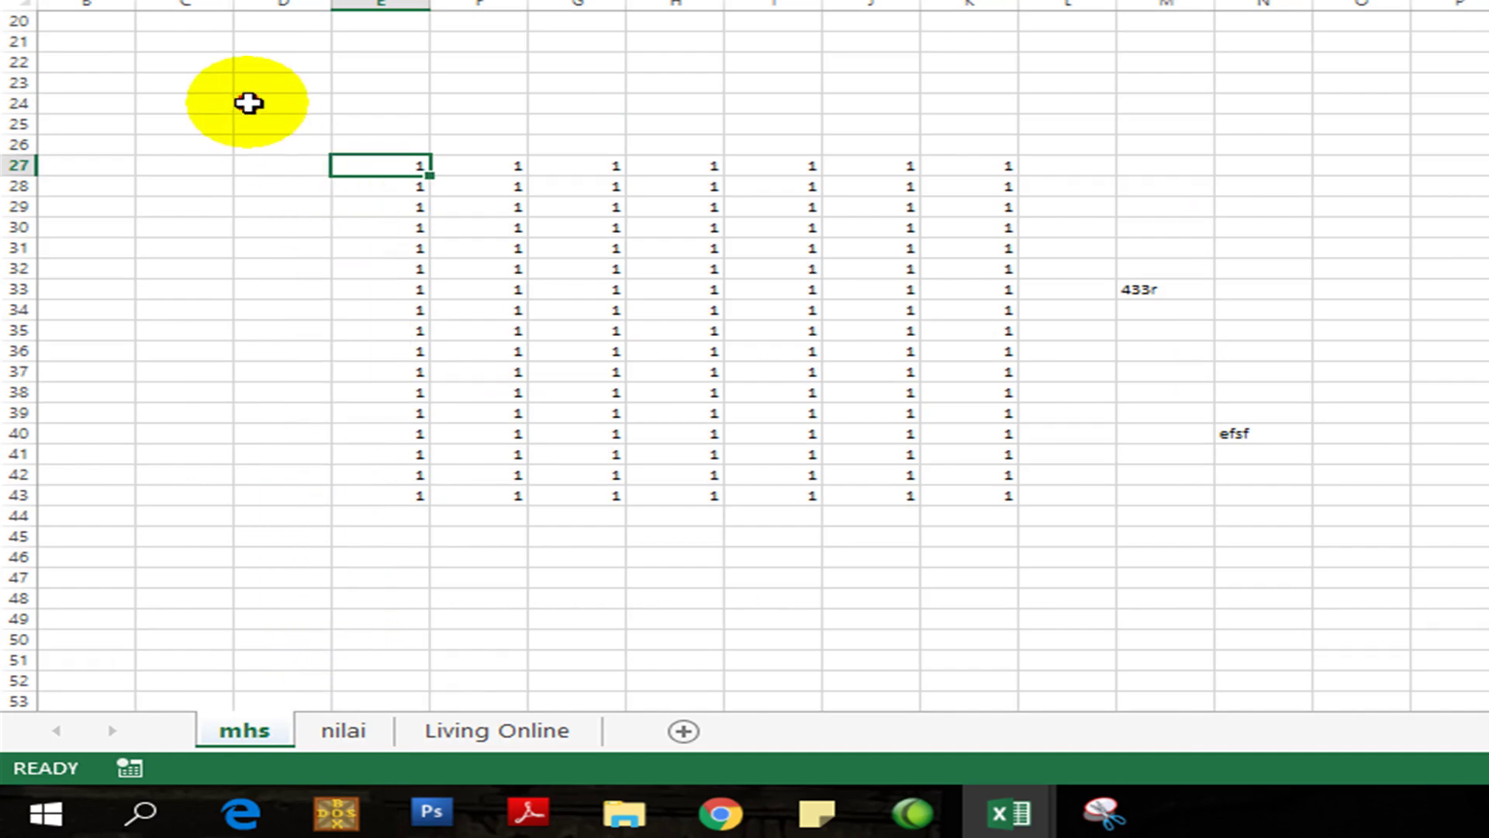
Step: Select range D24:L43 on the mhs sheet, view the nilai and Living Online sheets, and return to mhs
{"action": "left_click_drag", "start_coordinate": [248, 103], "coordinate": [1070, 496]}
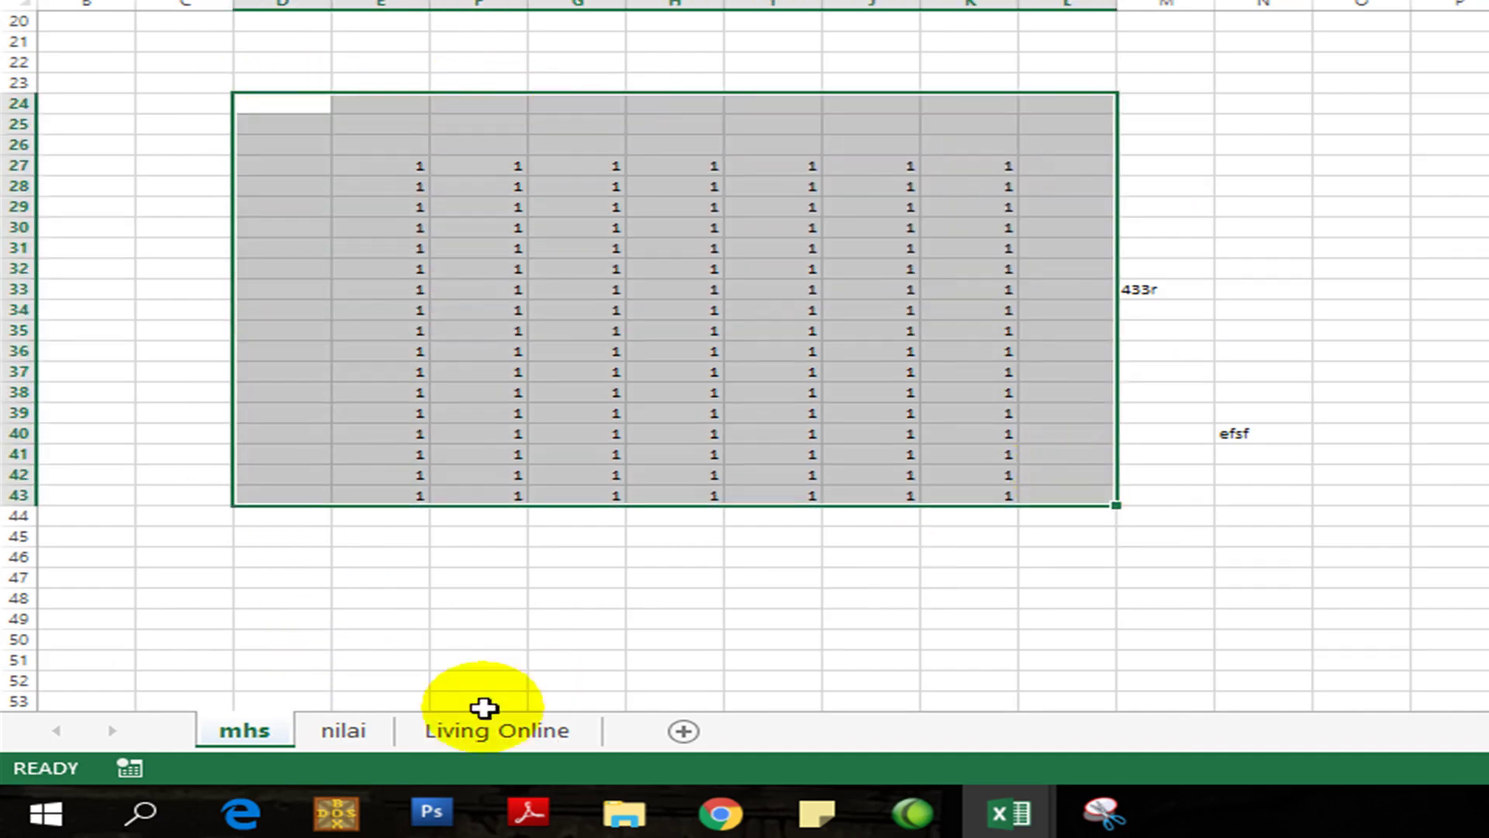
{"action": "left_click", "coordinate": [371, 738], "text": "ctrl"}
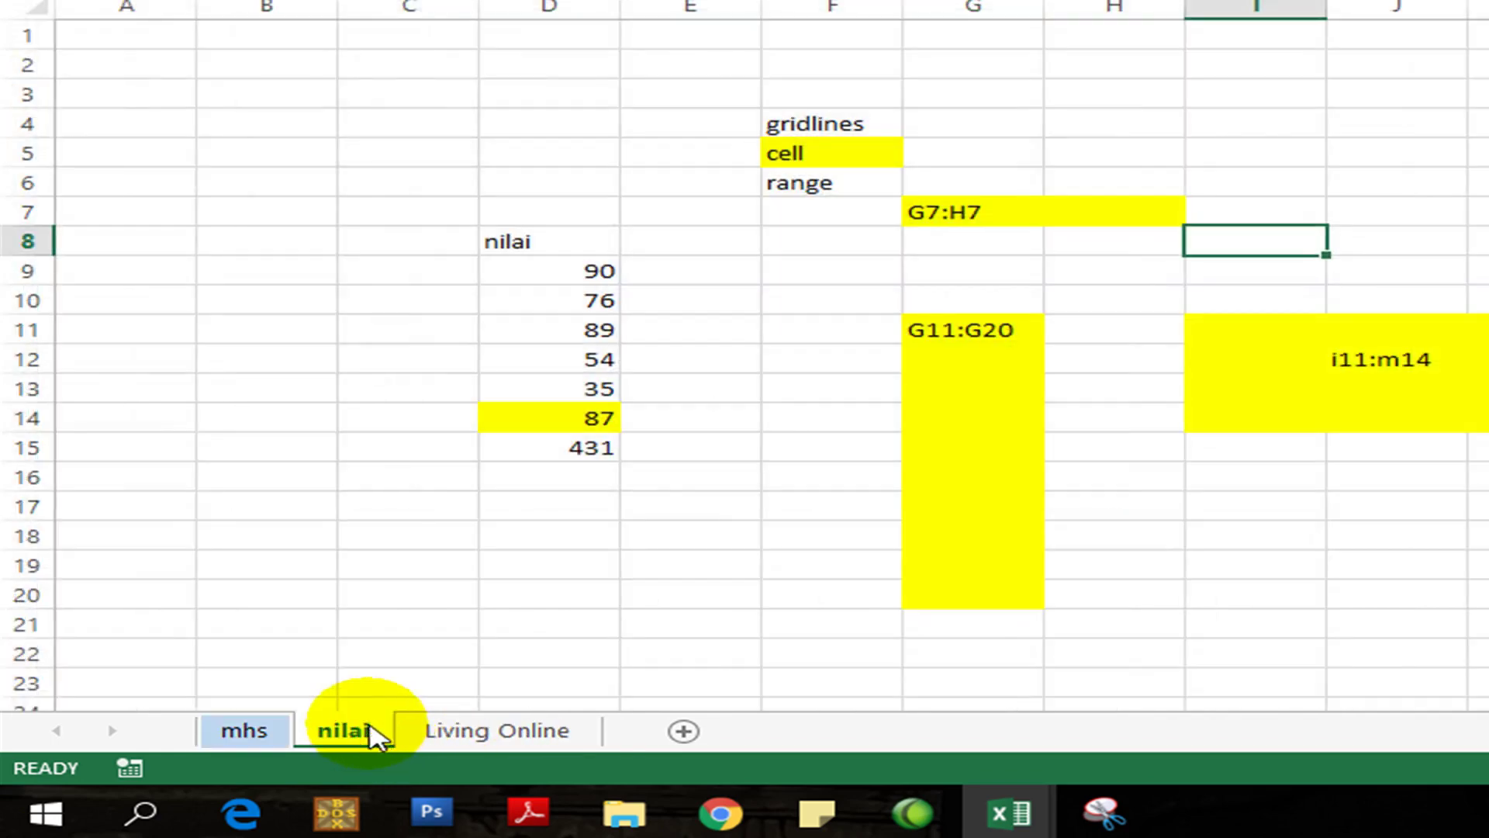
{"action": "left_click", "coordinate": [543, 738]}
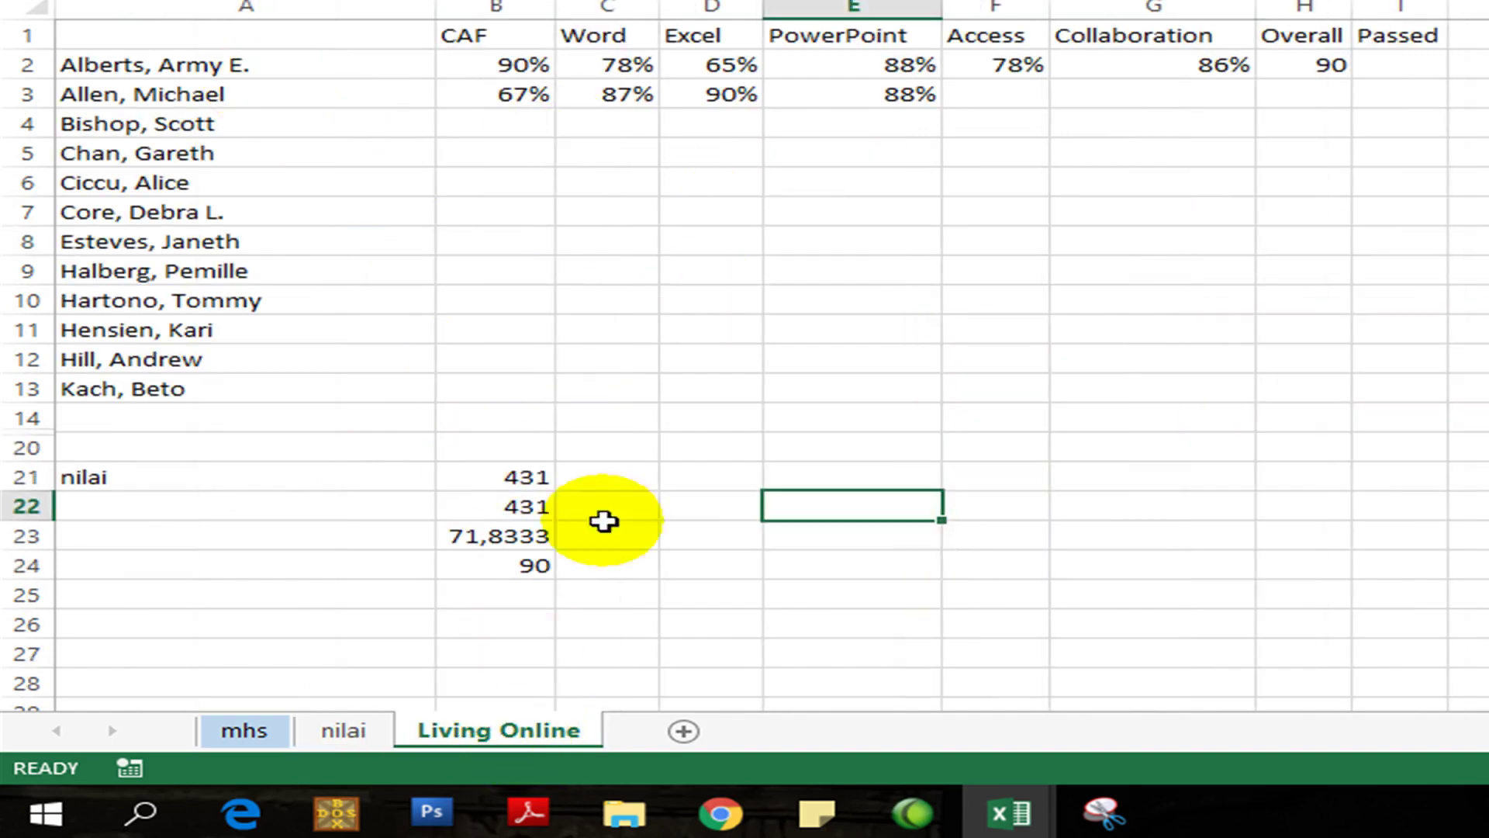
{"action": "left_click", "coordinate": [244, 733]}
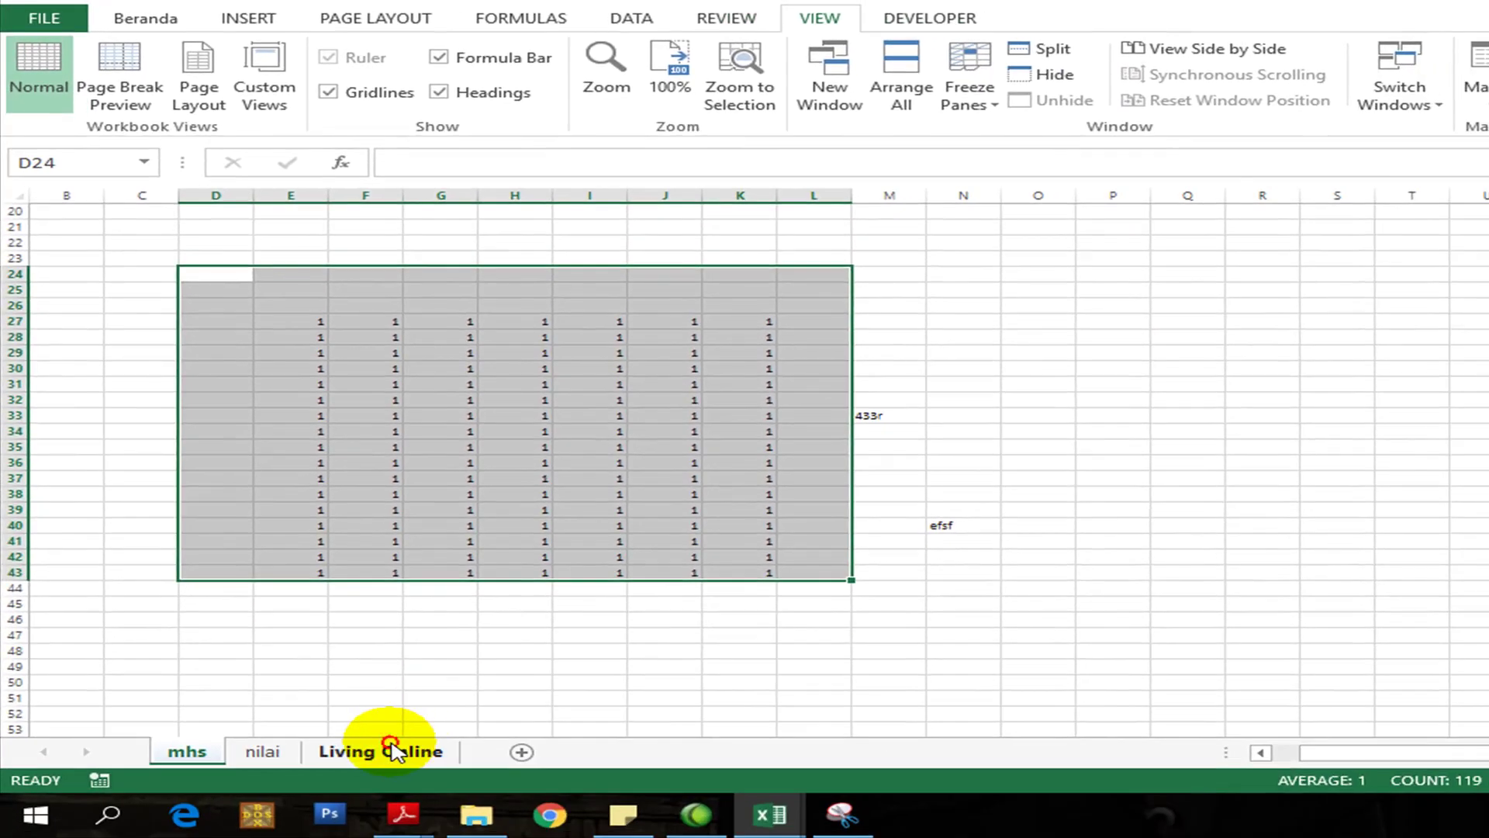
Step: Permanently delete the Living Online sheet and the nilai sheet from the workbook
{"action": "left_click", "coordinate": [385, 750]}
{"action": "right_click", "coordinate": [391, 756]}
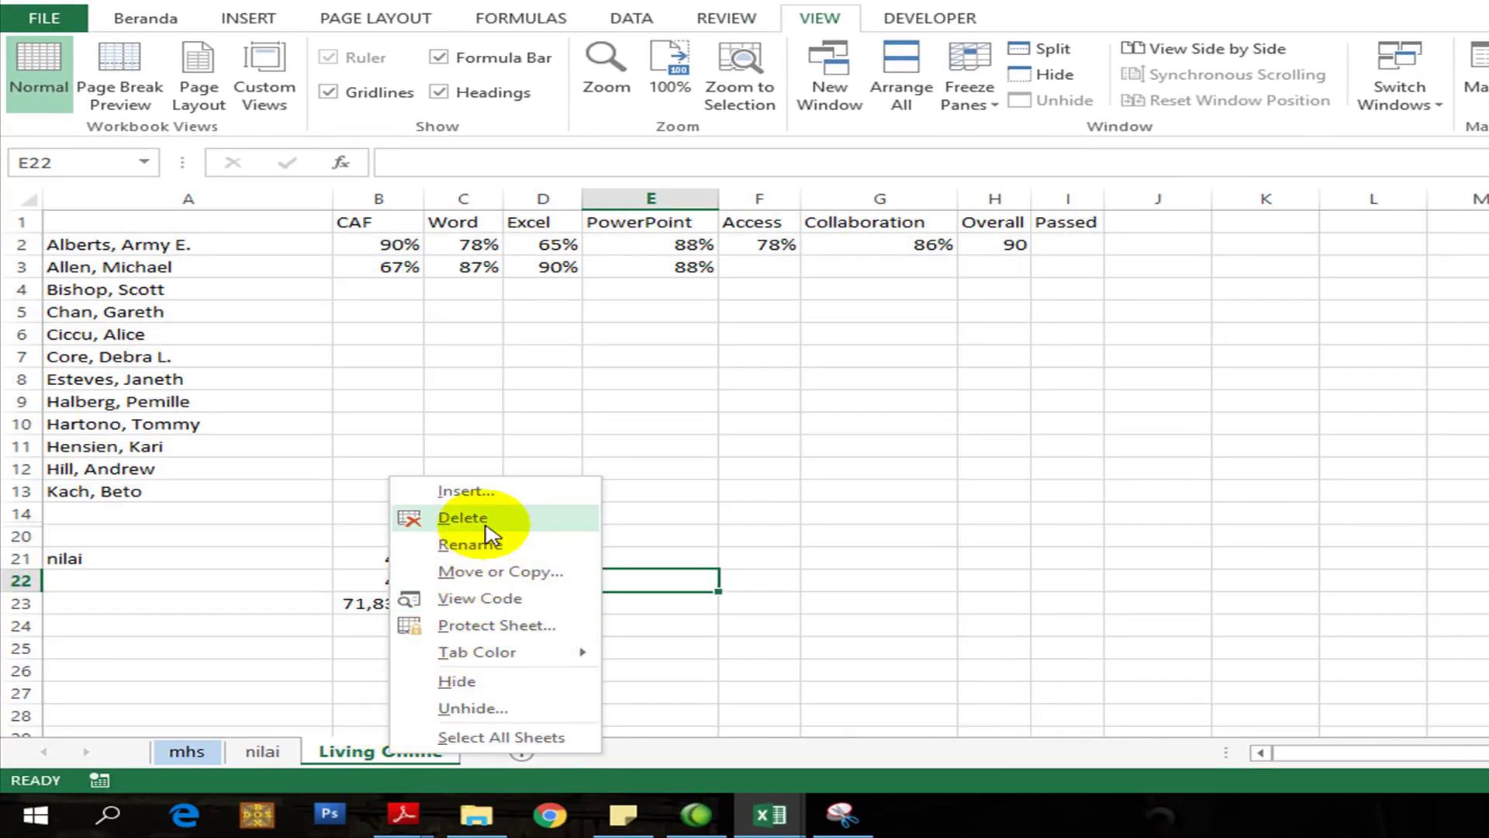
{"action": "left_click", "coordinate": [541, 518]}
{"action": "left_click", "coordinate": [962, 452]}
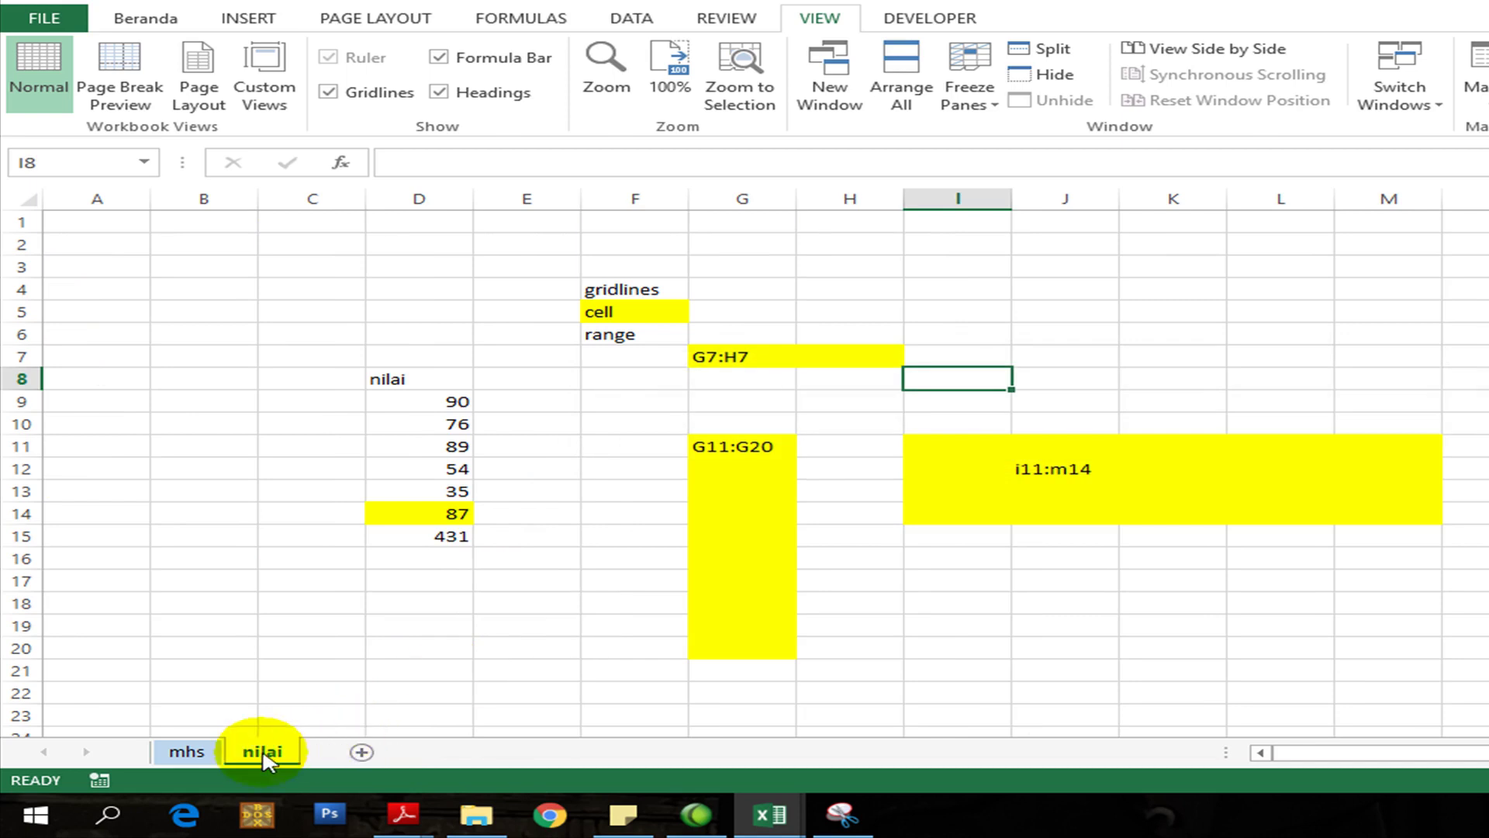
{"action": "right_click", "coordinate": [263, 752]}
{"action": "left_click", "coordinate": [341, 518]}
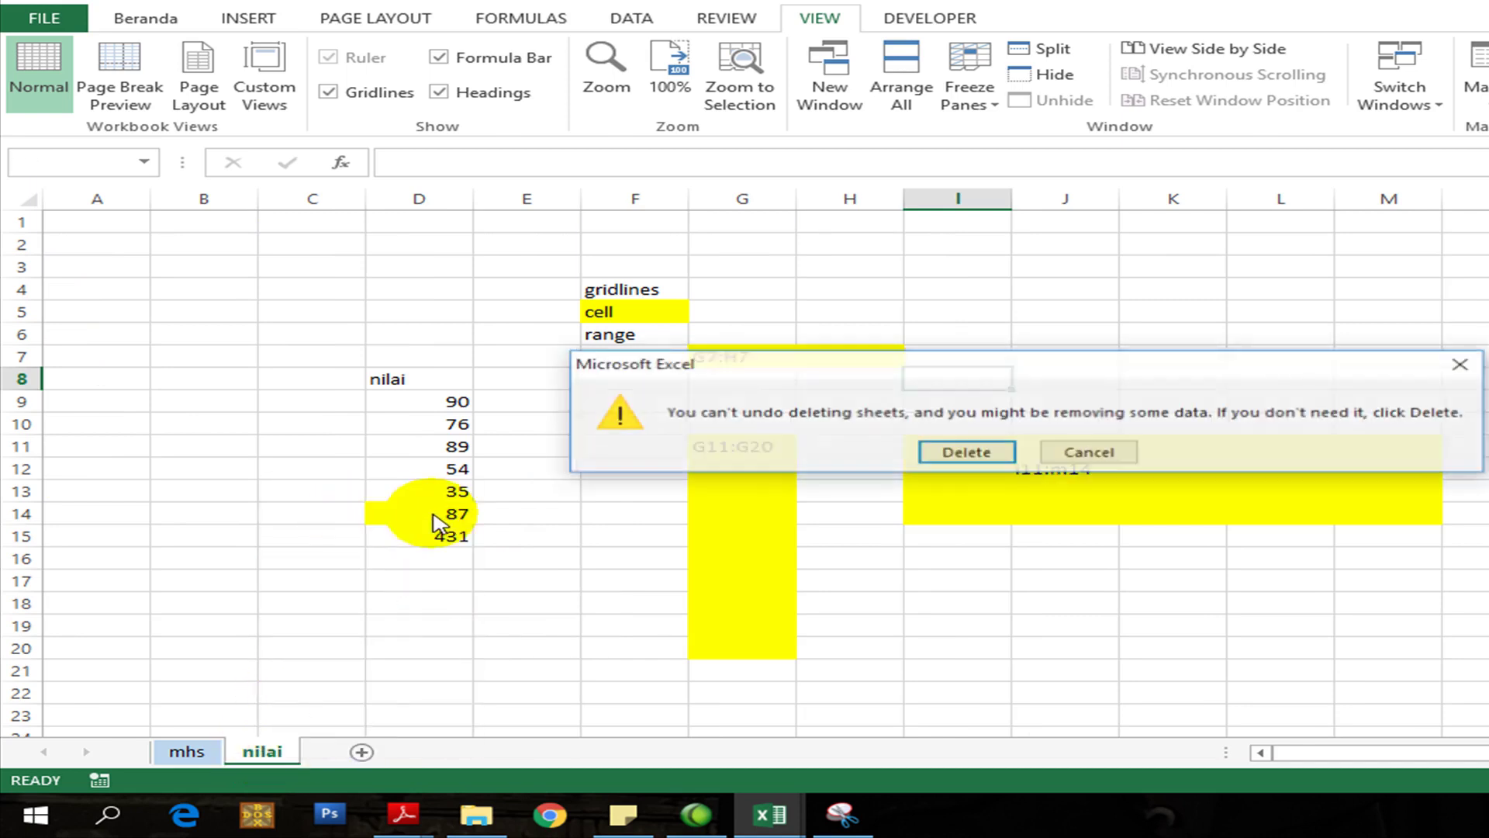
{"action": "left_click", "coordinate": [962, 453]}
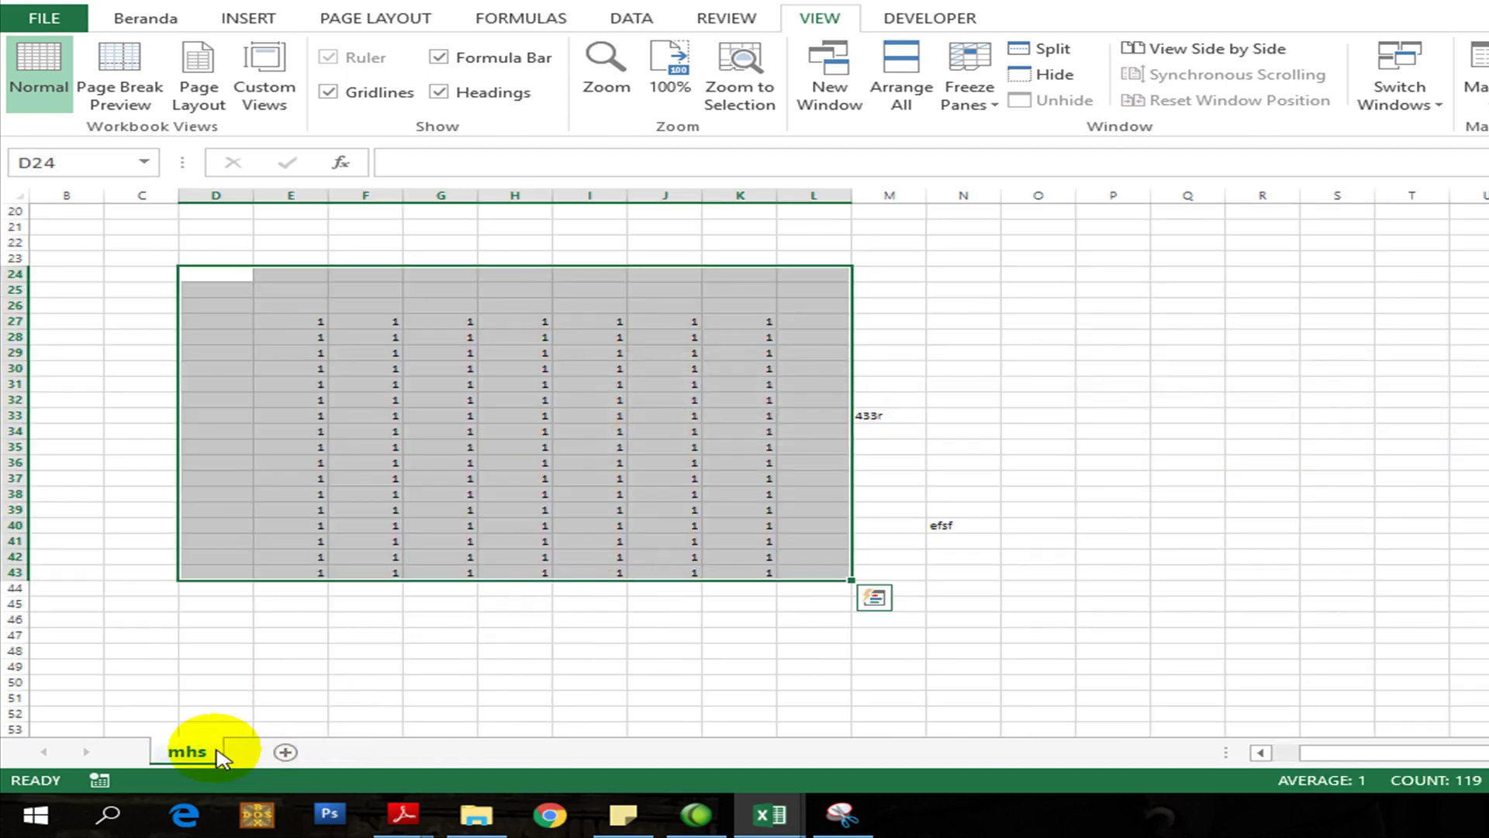
Step: Add three blank sheets to the workbook and move Sheet8 in front of mhs
{"action": "left_click", "coordinate": [280, 751]}
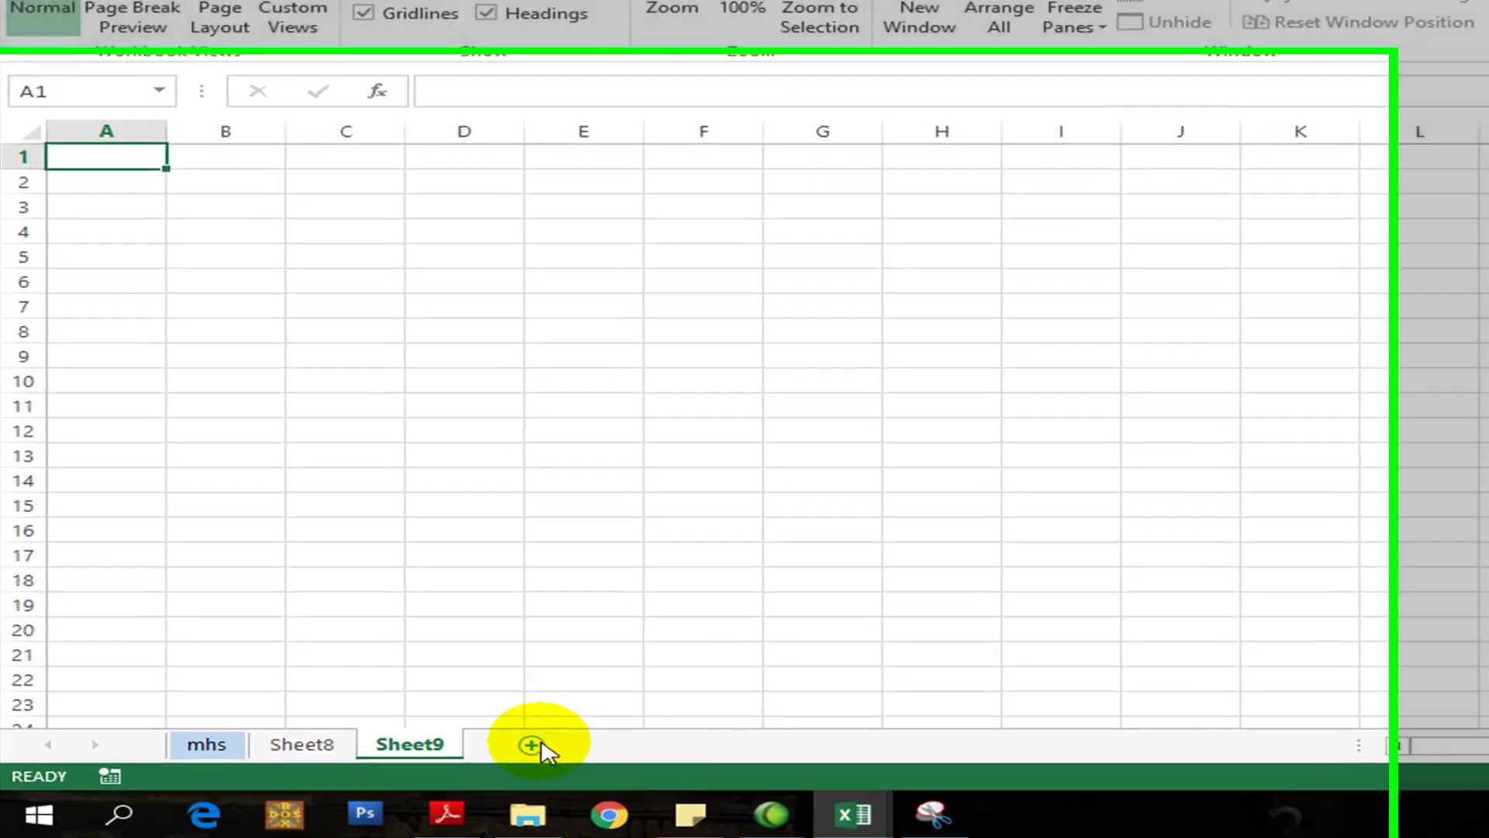
{"action": "left_click", "coordinate": [476, 751]}
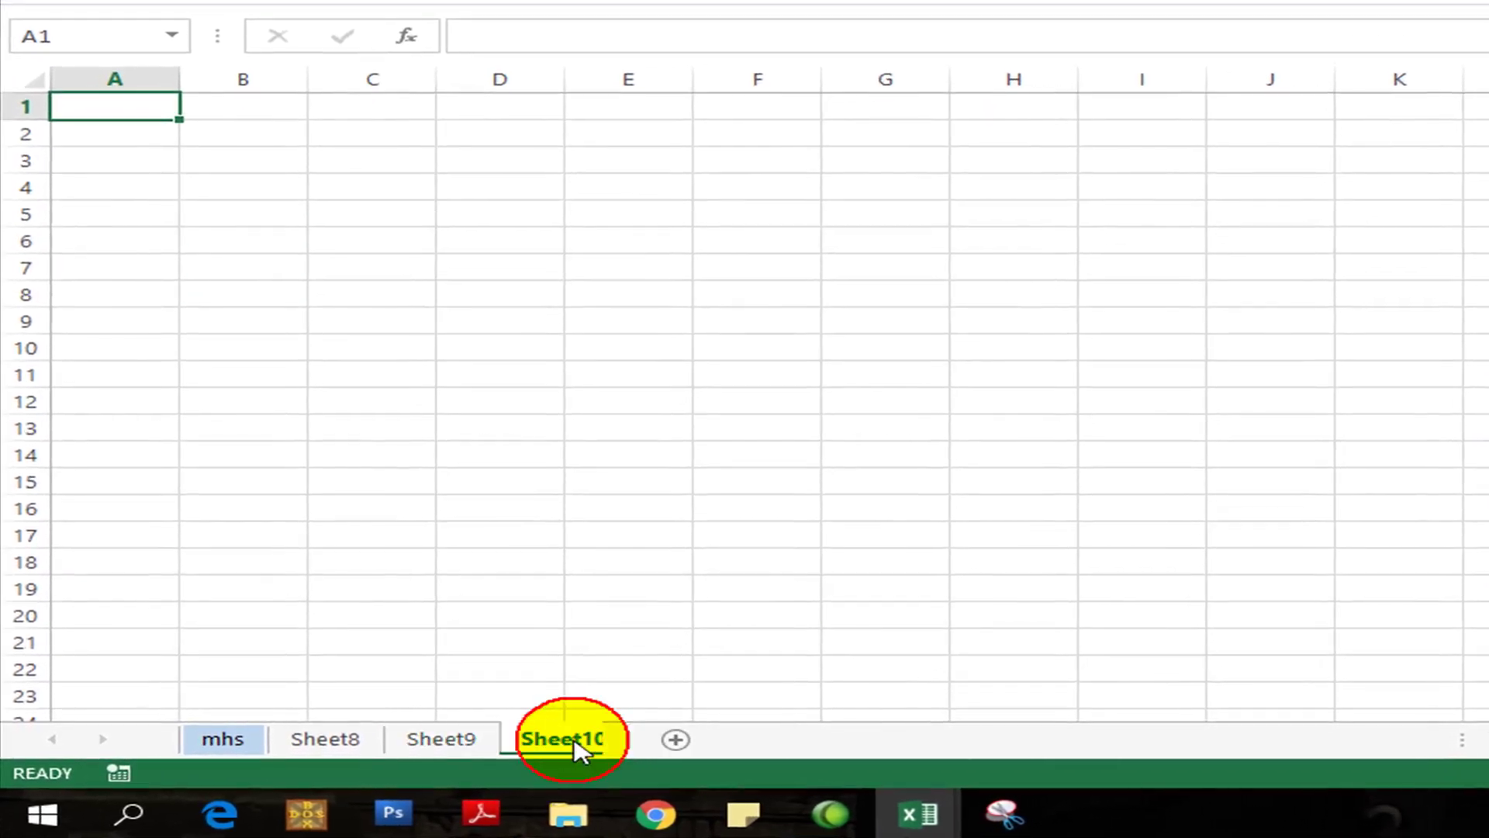
{"action": "left_click_drag", "start_coordinate": [326, 738], "coordinate": [268, 741]}
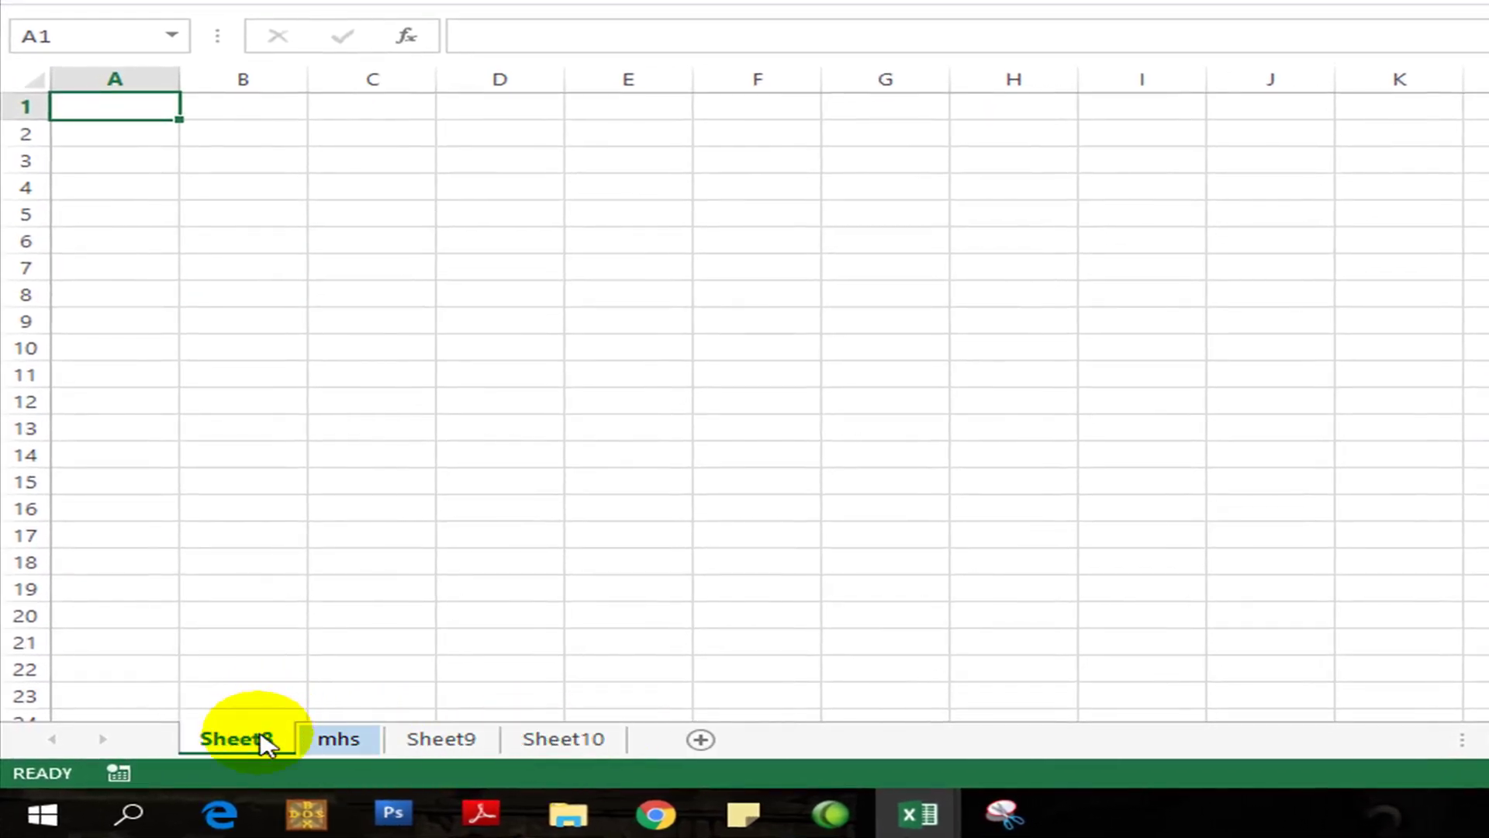
Step: Clear the contents of the entire mhs sheet and return to its first visible cell, B1
{"action": "left_click", "coordinate": [356, 737]}
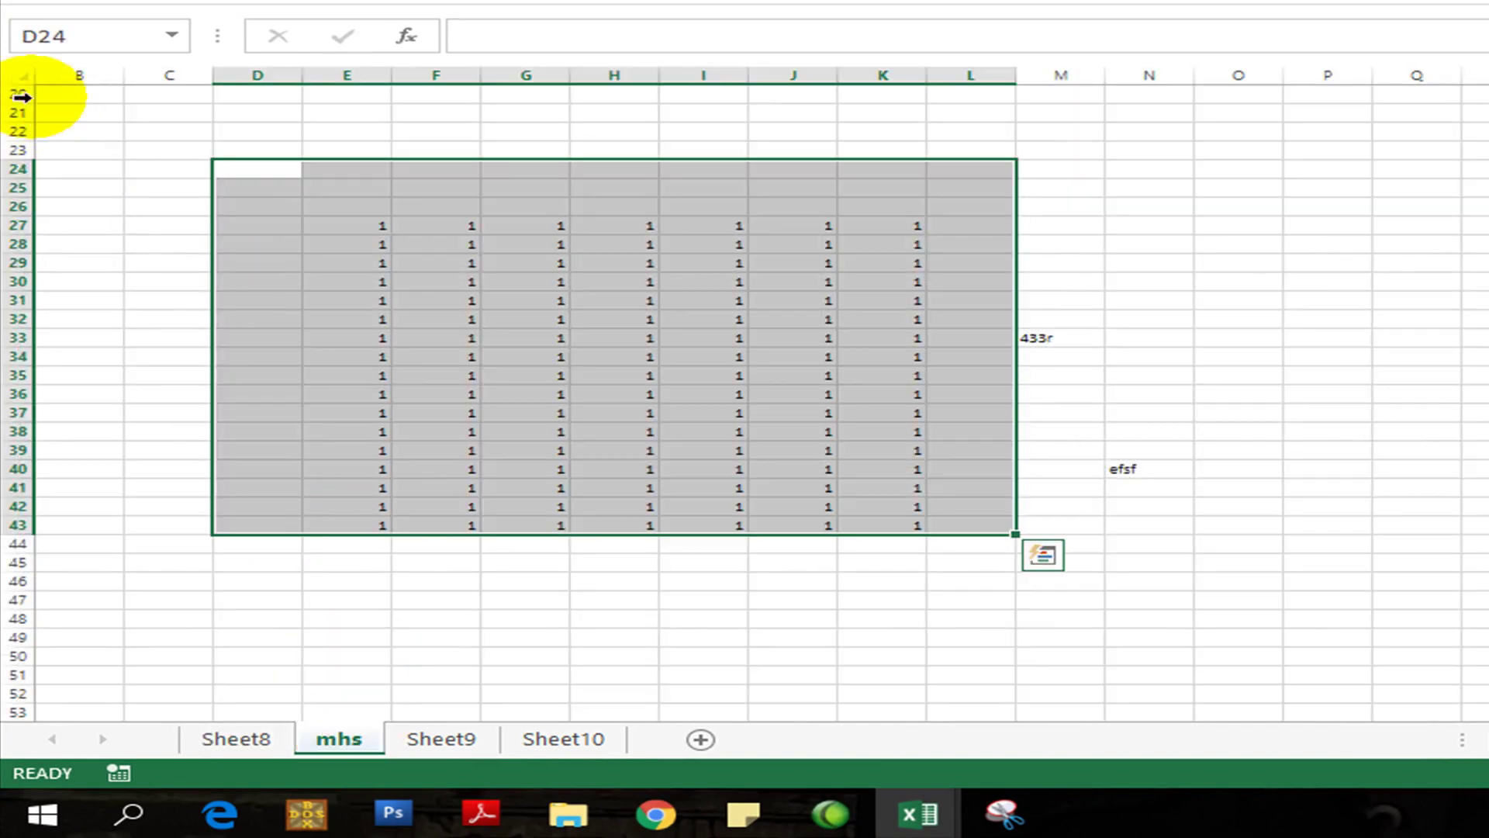
{"action": "left_click", "coordinate": [28, 71]}
{"action": "key", "text": "Delete"}
{"action": "scroll", "coordinate": [332, 403], "scroll_direction": "up", "scroll_amount": 7}
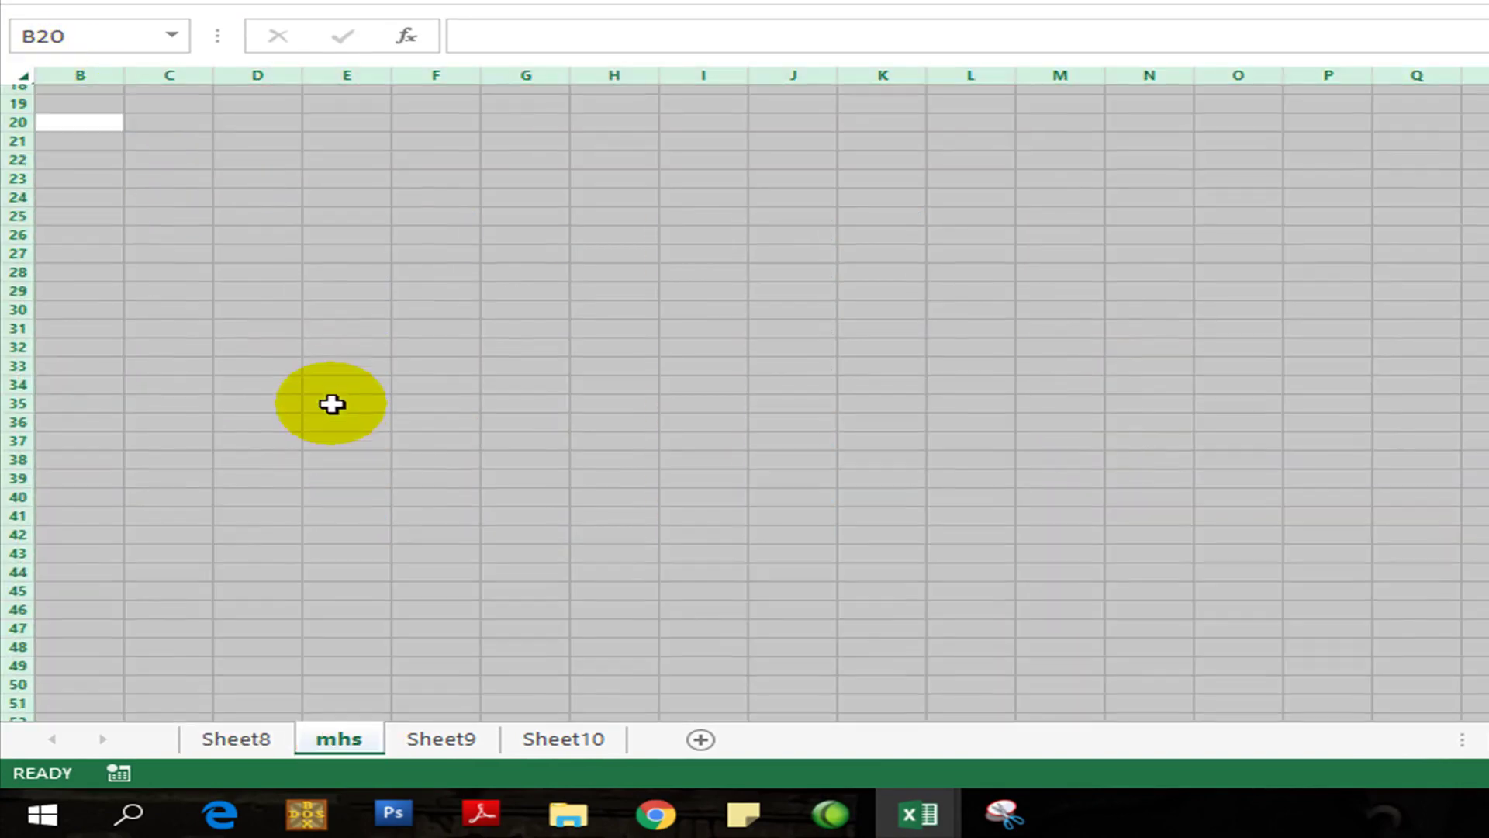
{"action": "left_click", "coordinate": [295, 261]}
{"action": "key", "text": "ctrl+Home"}
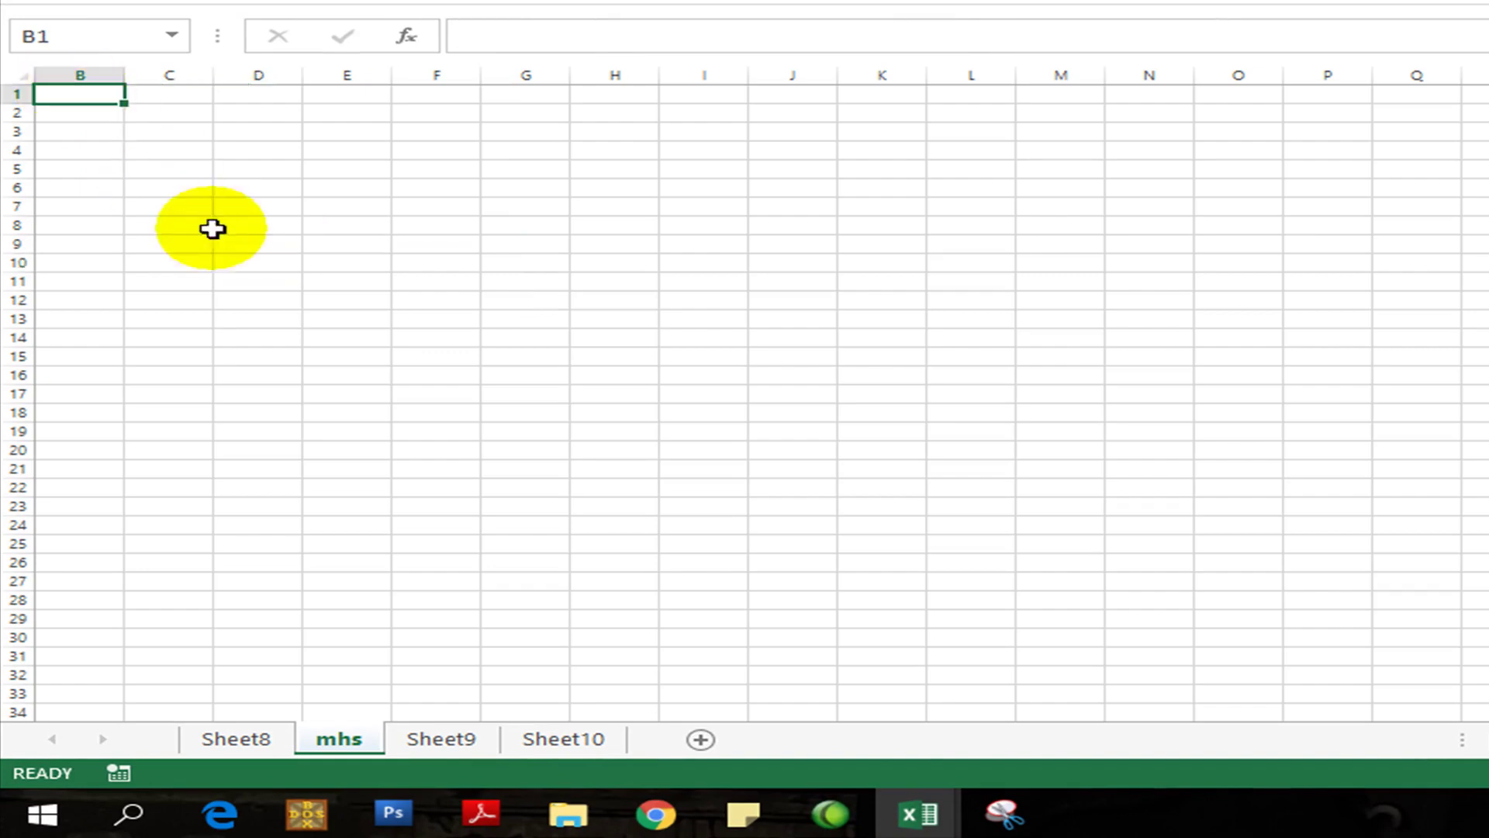
Step: View Sheet9, Sheet8, mhs and Sheet10 in turn and return to Sheet8
{"action": "left_click", "coordinate": [441, 739]}
{"action": "left_click", "coordinate": [251, 745], "text": "shift"}
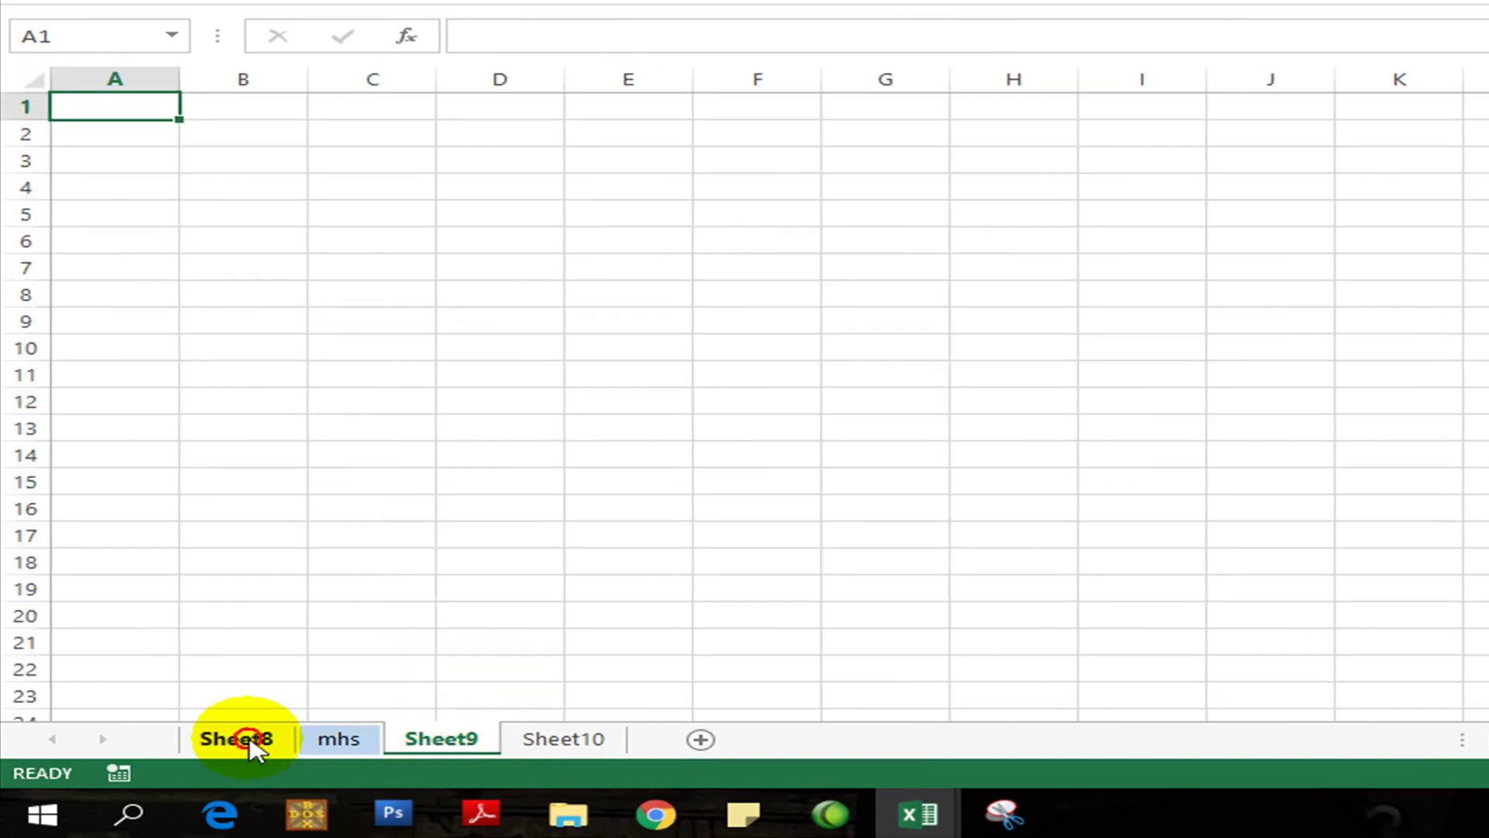
{"action": "left_click", "coordinate": [251, 744]}
{"action": "left_click", "coordinate": [340, 743]}
{"action": "left_click", "coordinate": [436, 744]}
{"action": "left_click", "coordinate": [554, 744]}
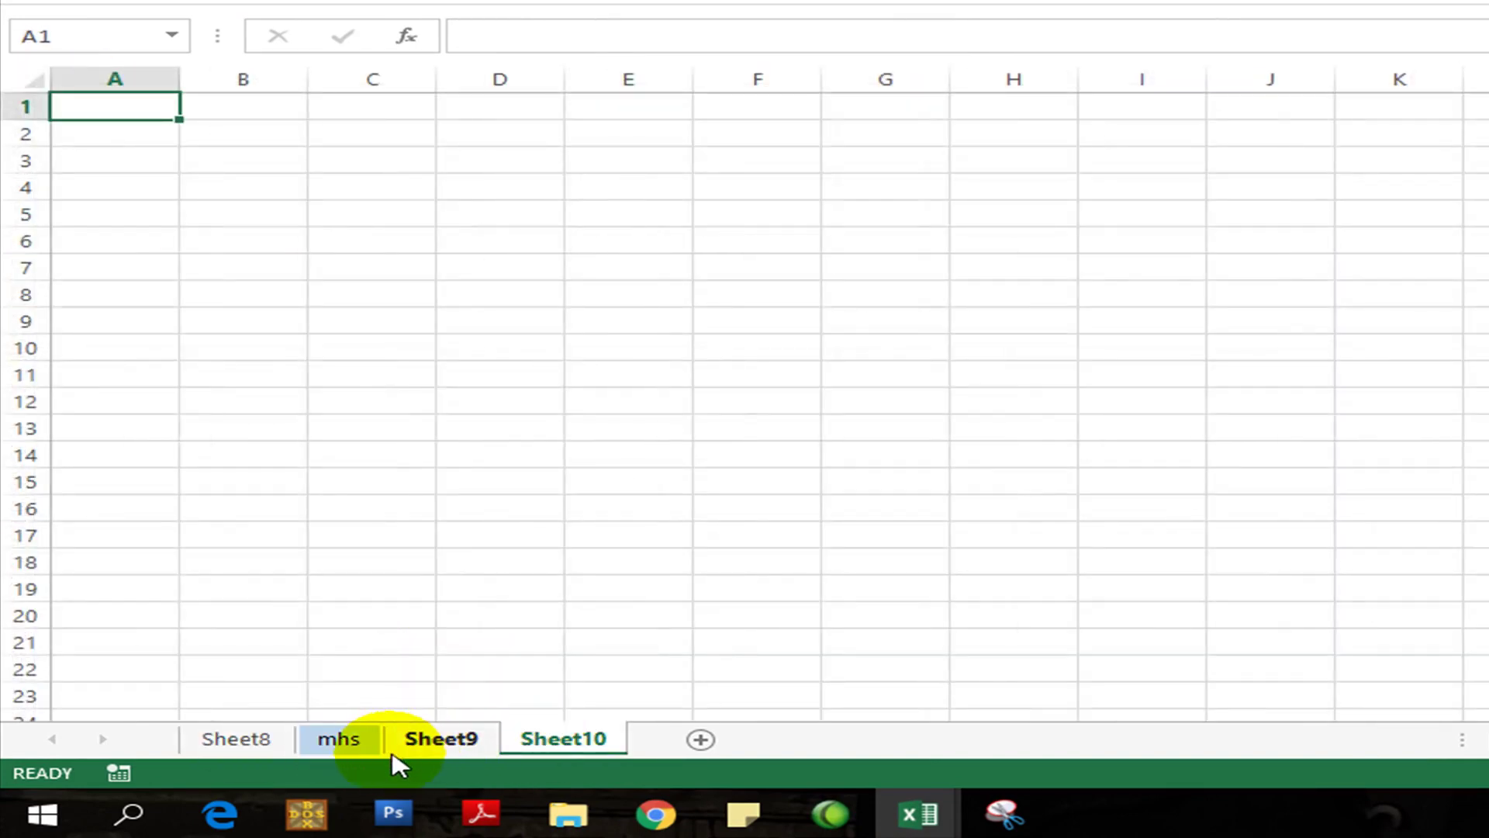
{"action": "left_click", "coordinate": [265, 741]}
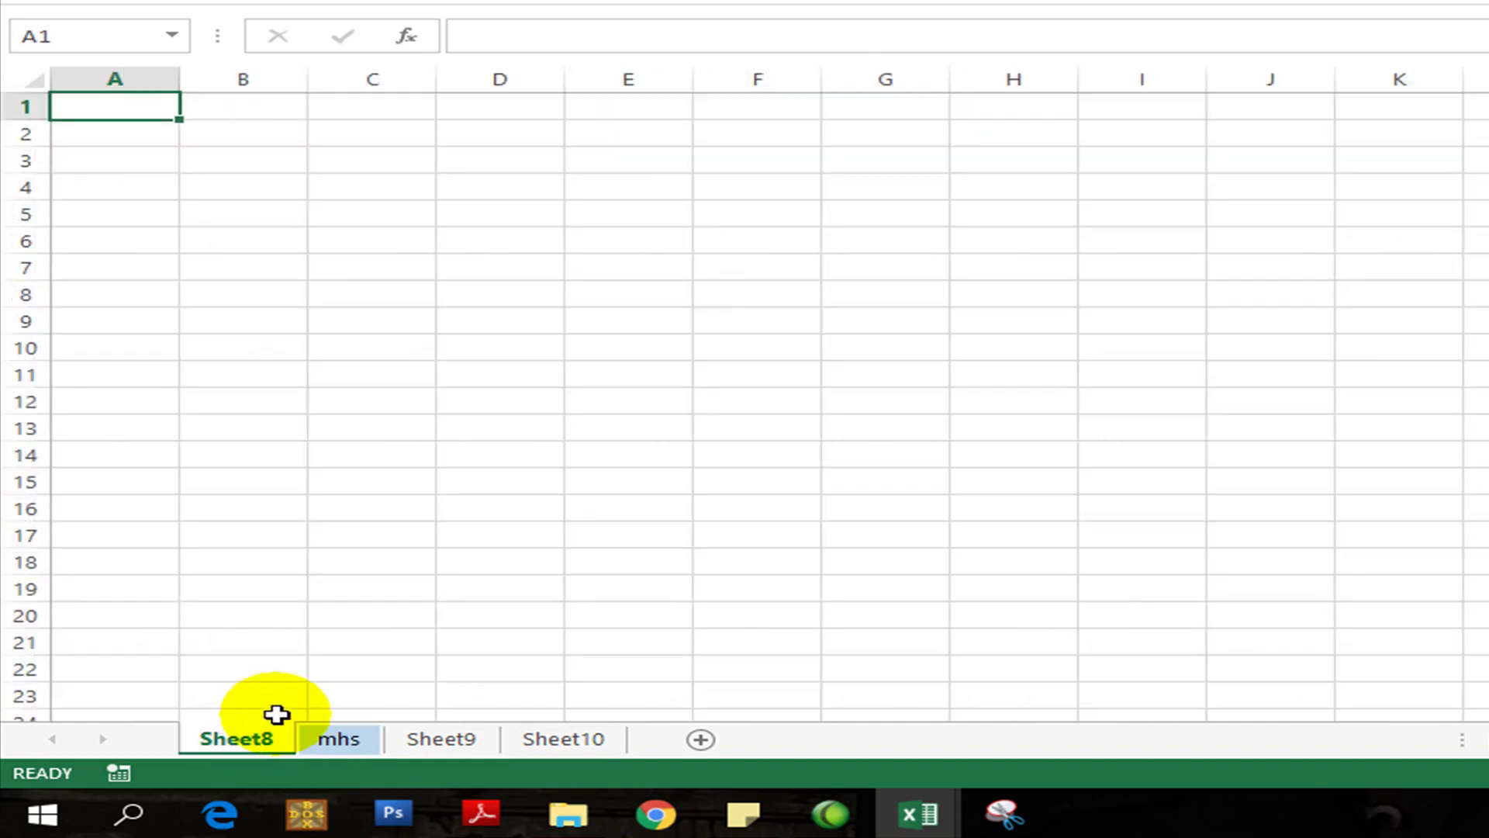
Step: Select cell A4 on Sheet8, view the mhs, Sheet9 and Sheet10 sheets, and return to Sheet8
{"action": "left_click", "coordinate": [133, 186]}
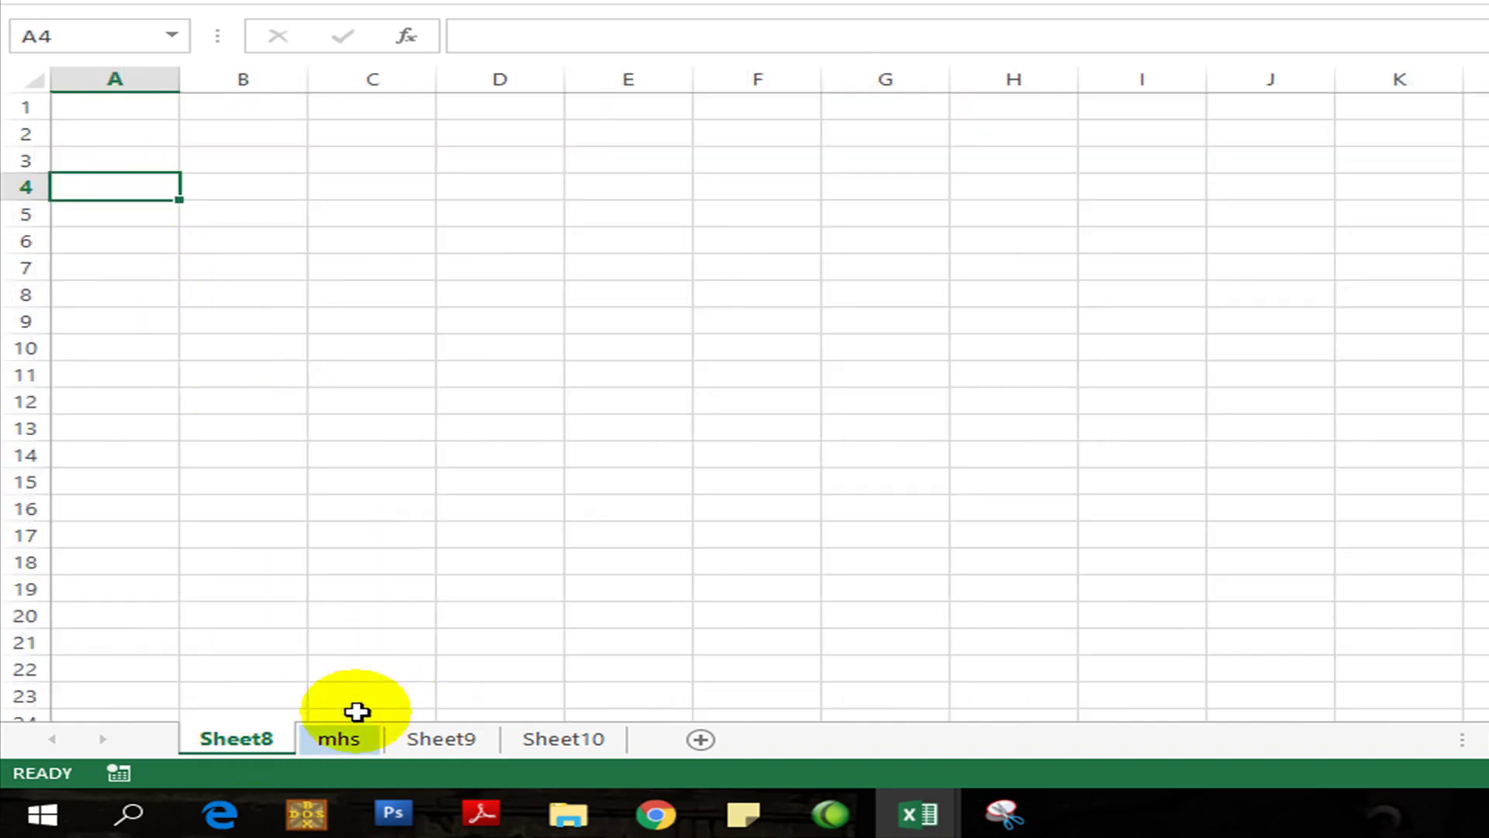
{"action": "left_click", "coordinate": [341, 744]}
{"action": "left_click", "coordinate": [424, 743], "text": "ctrl"}
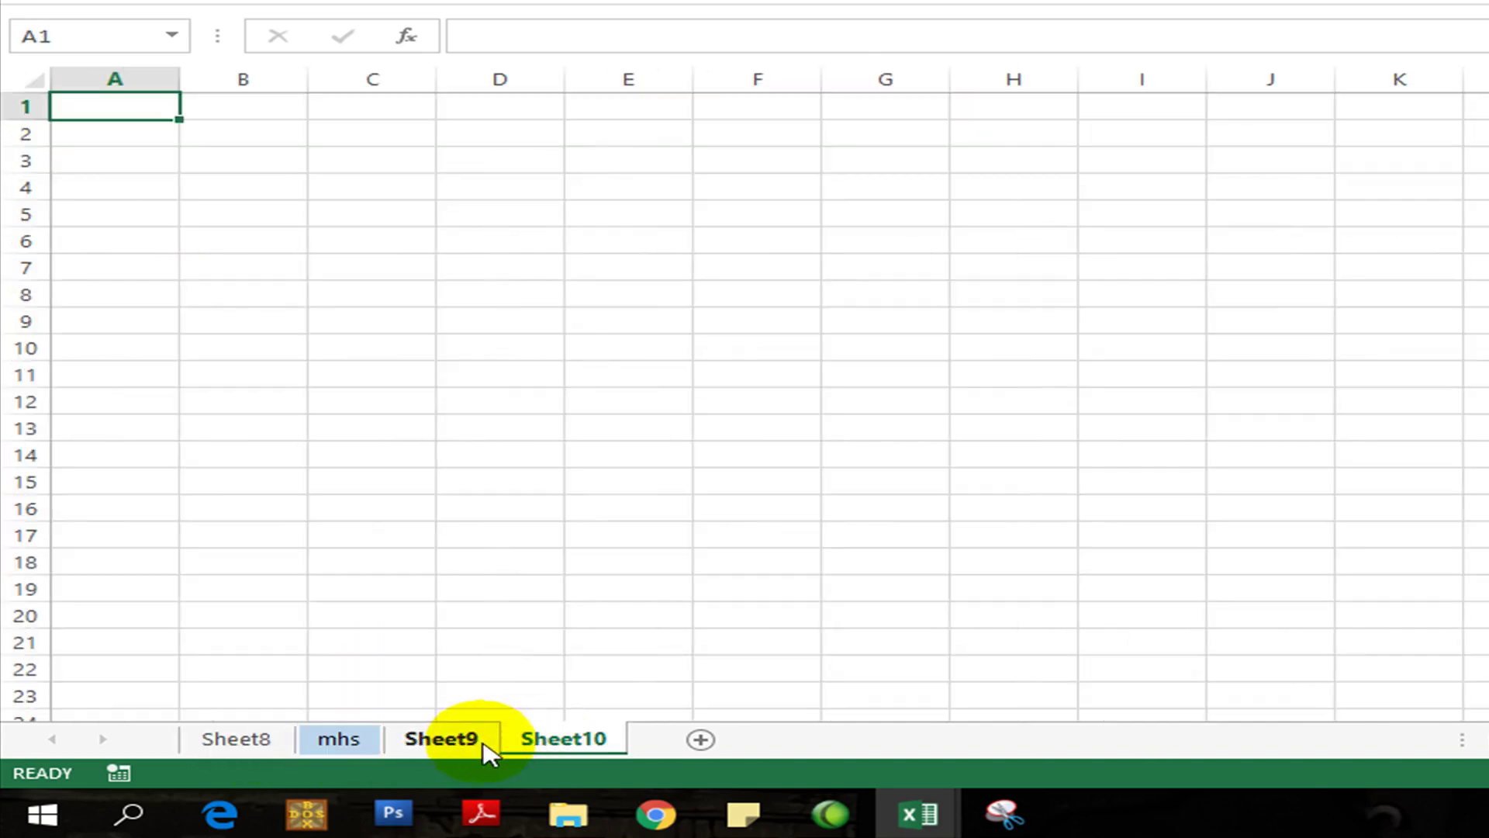
{"action": "left_click", "coordinate": [338, 740]}
{"action": "left_click", "coordinate": [275, 741]}
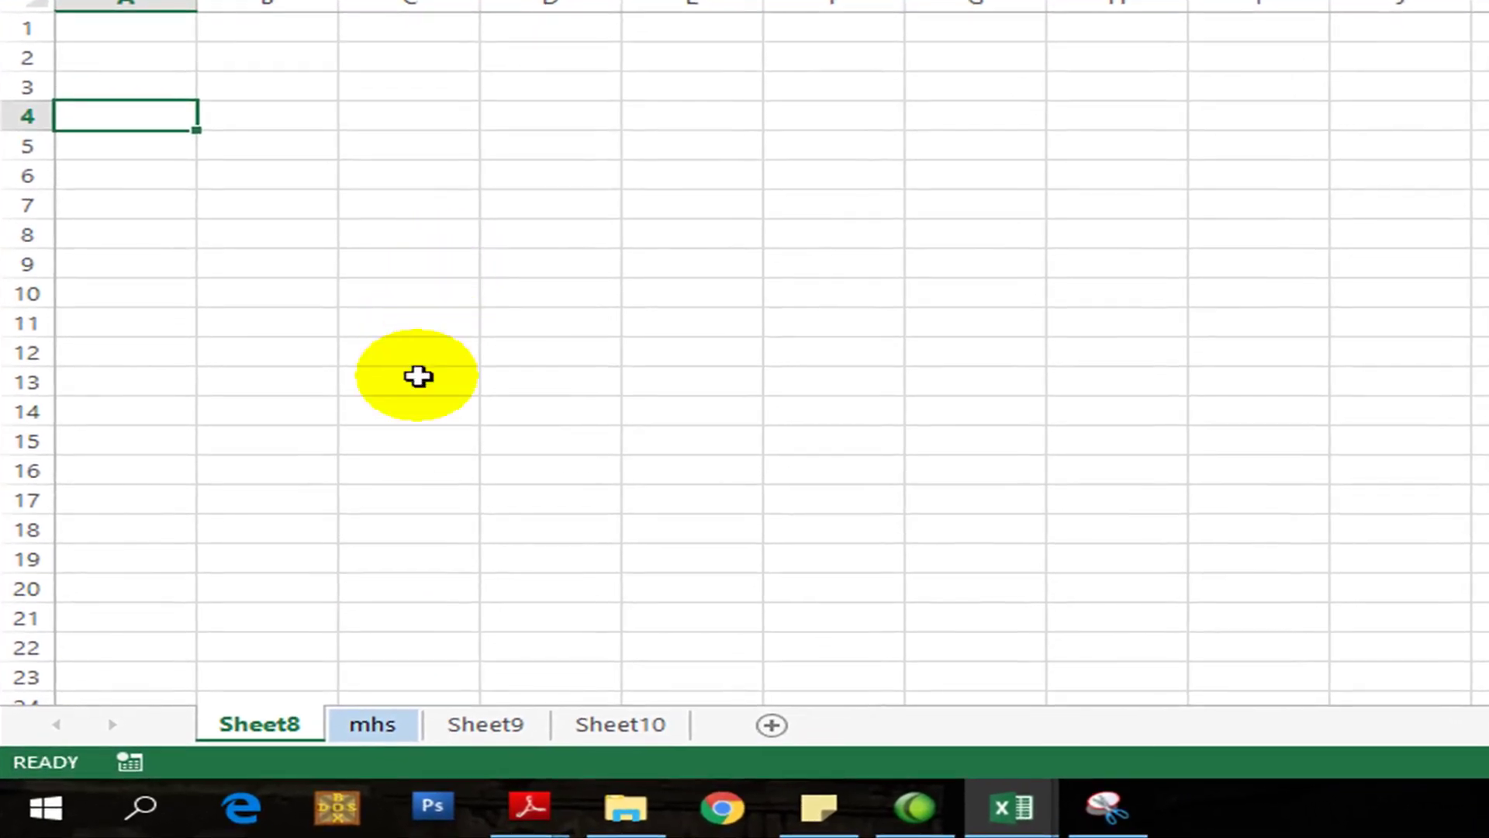
Step: Select cell B15 on Sheet8, group Sheet8 with mhs, Sheet9 and Sheet10, and release the group by switching to mhs
{"action": "left_click", "coordinate": [279, 439]}
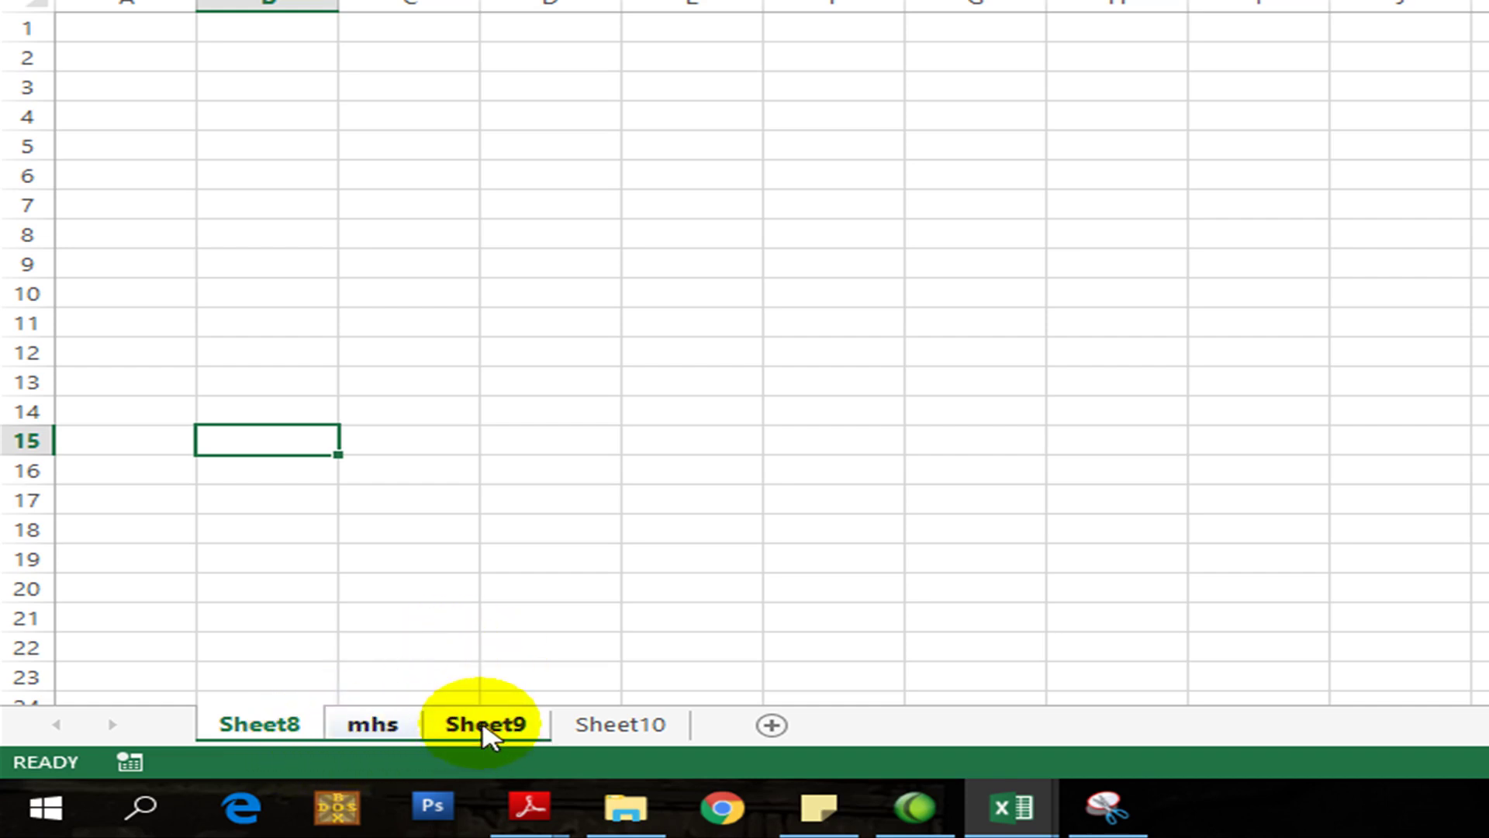
{"action": "left_click", "coordinate": [608, 729], "text": "ctrl"}
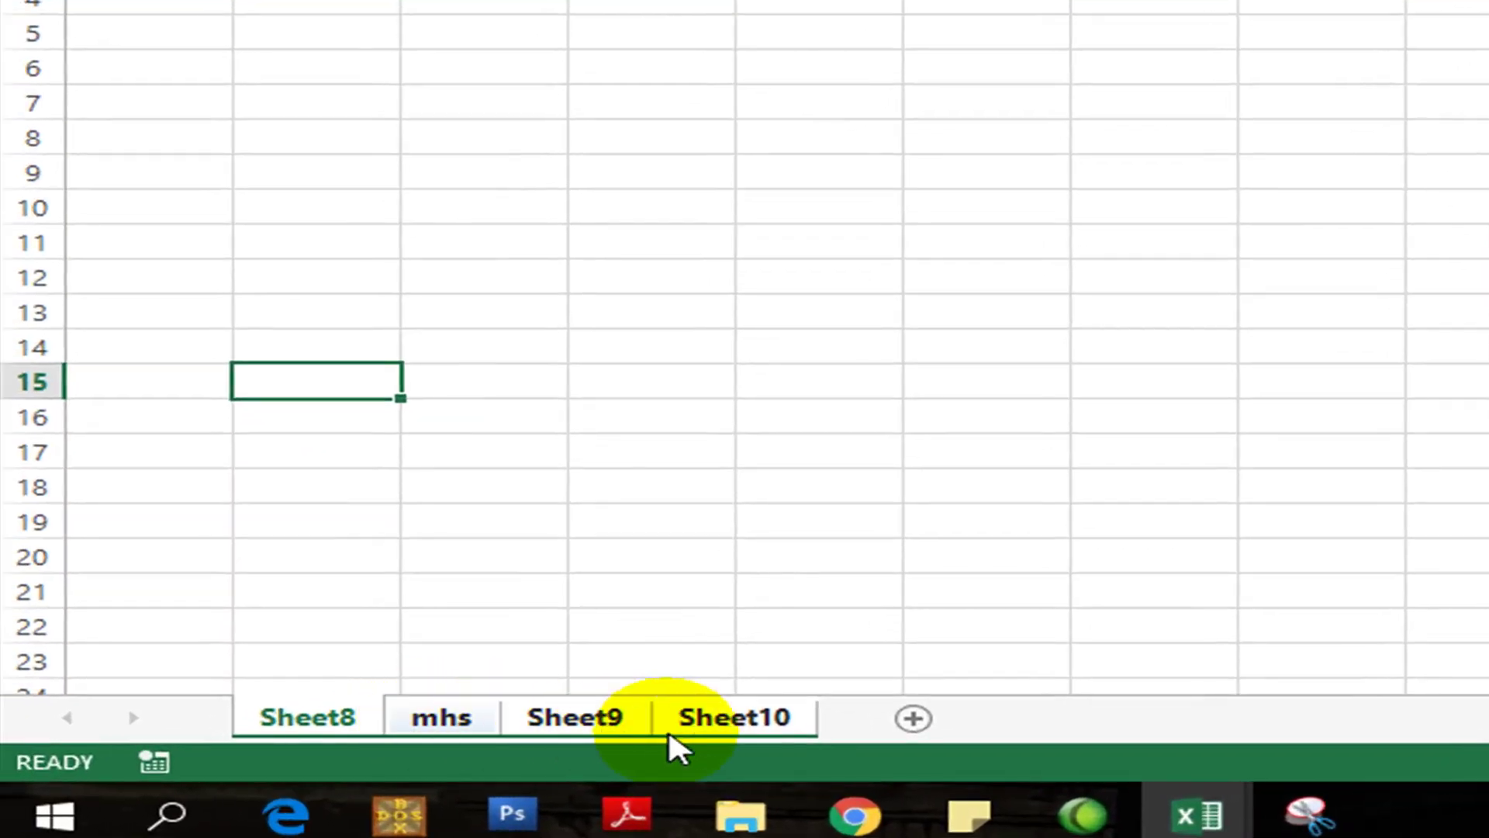
{"action": "left_click", "coordinate": [574, 721]}
{"action": "left_click", "coordinate": [445, 725]}
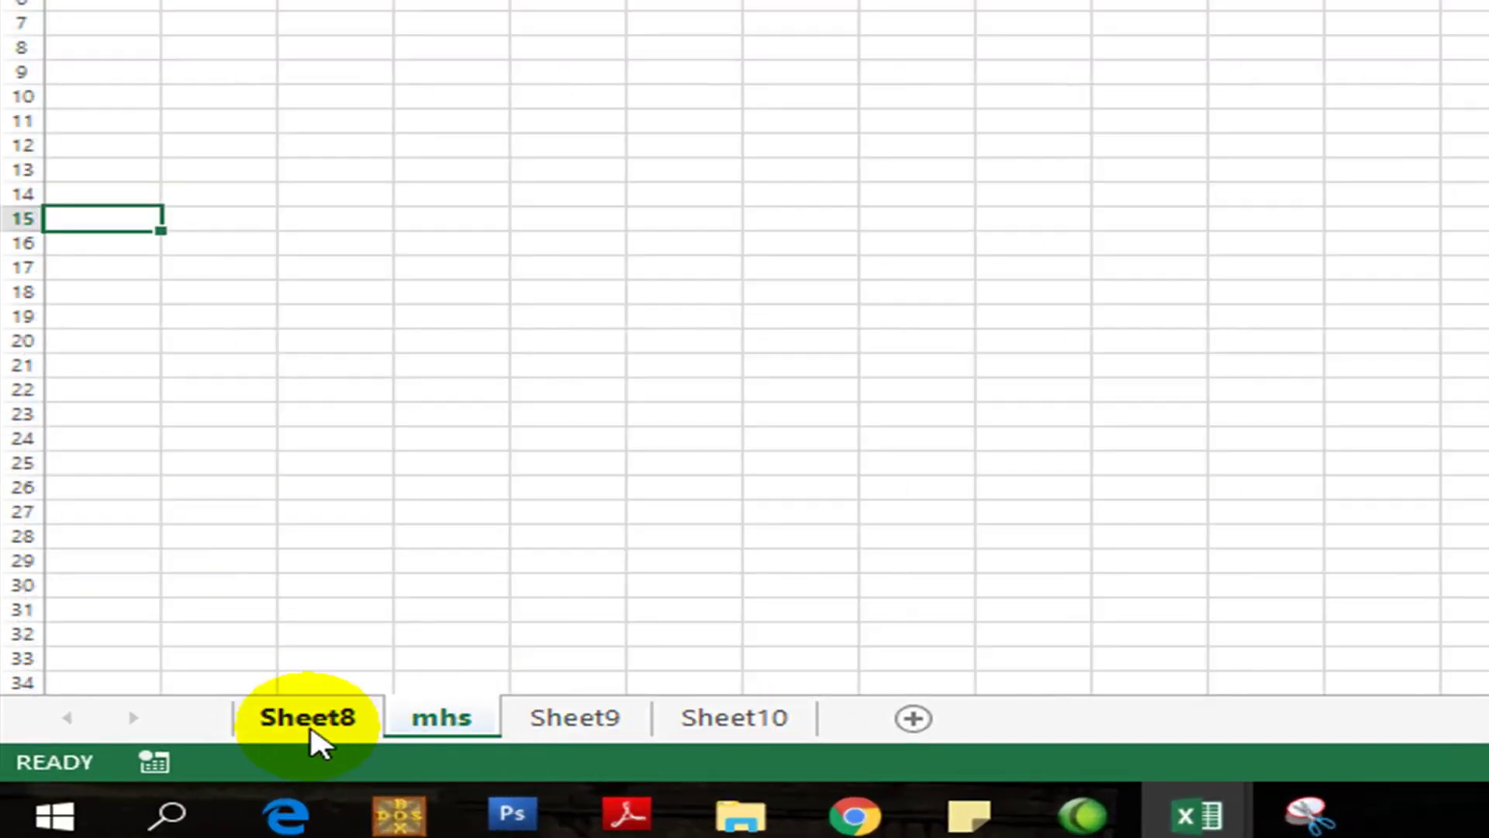
Step: View Sheet8, mhs, Sheet9 and Sheet10 one at a time, ending on Sheet10
{"action": "left_click", "coordinate": [355, 721]}
{"action": "left_click", "coordinate": [486, 718]}
{"action": "left_click", "coordinate": [583, 720]}
{"action": "left_click", "coordinate": [660, 722]}
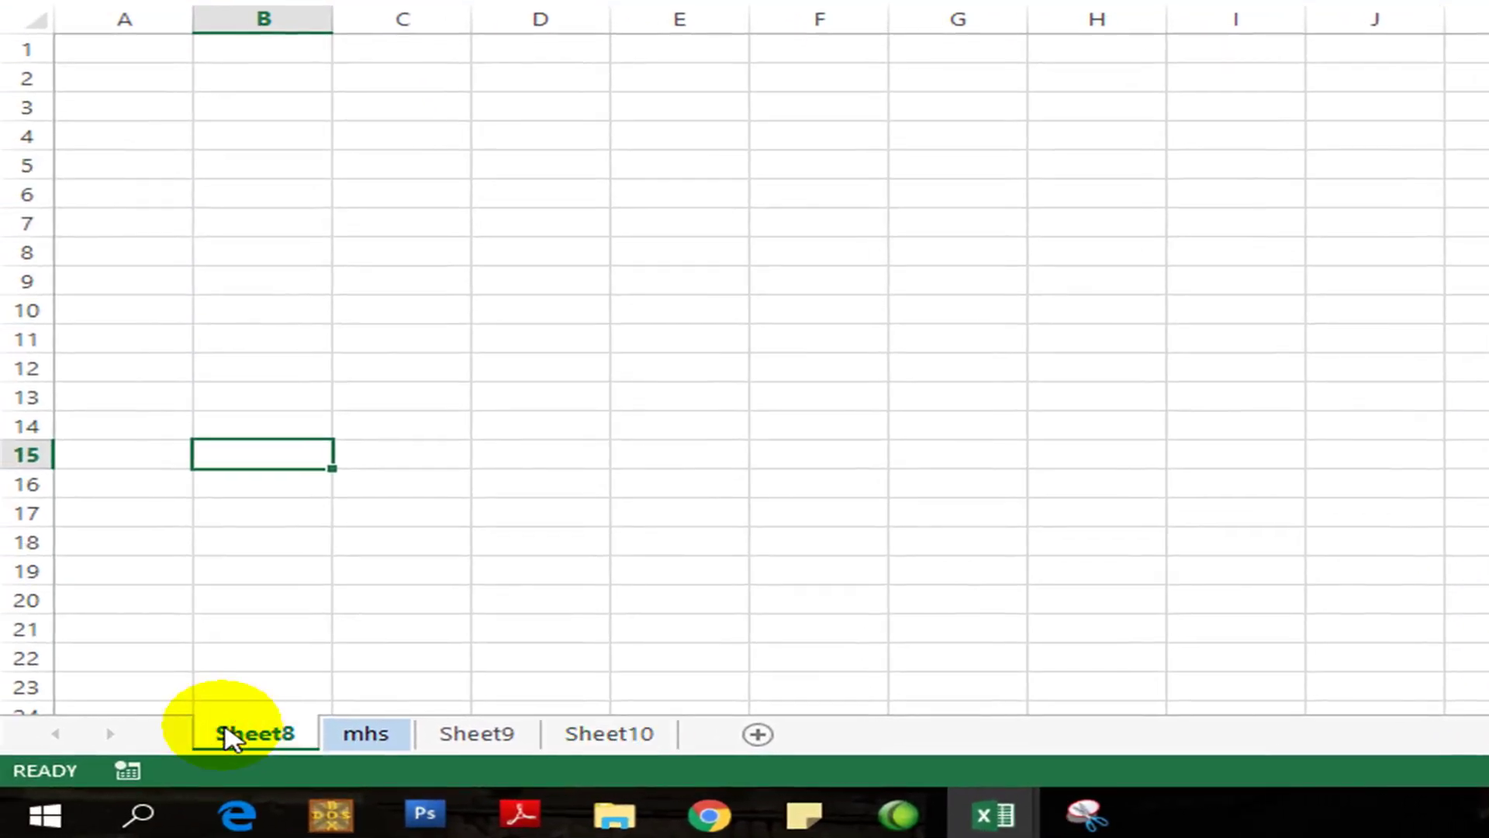
{"action": "left_click", "coordinate": [374, 735]}
{"action": "left_click", "coordinate": [477, 735]}
{"action": "left_click", "coordinate": [609, 735]}
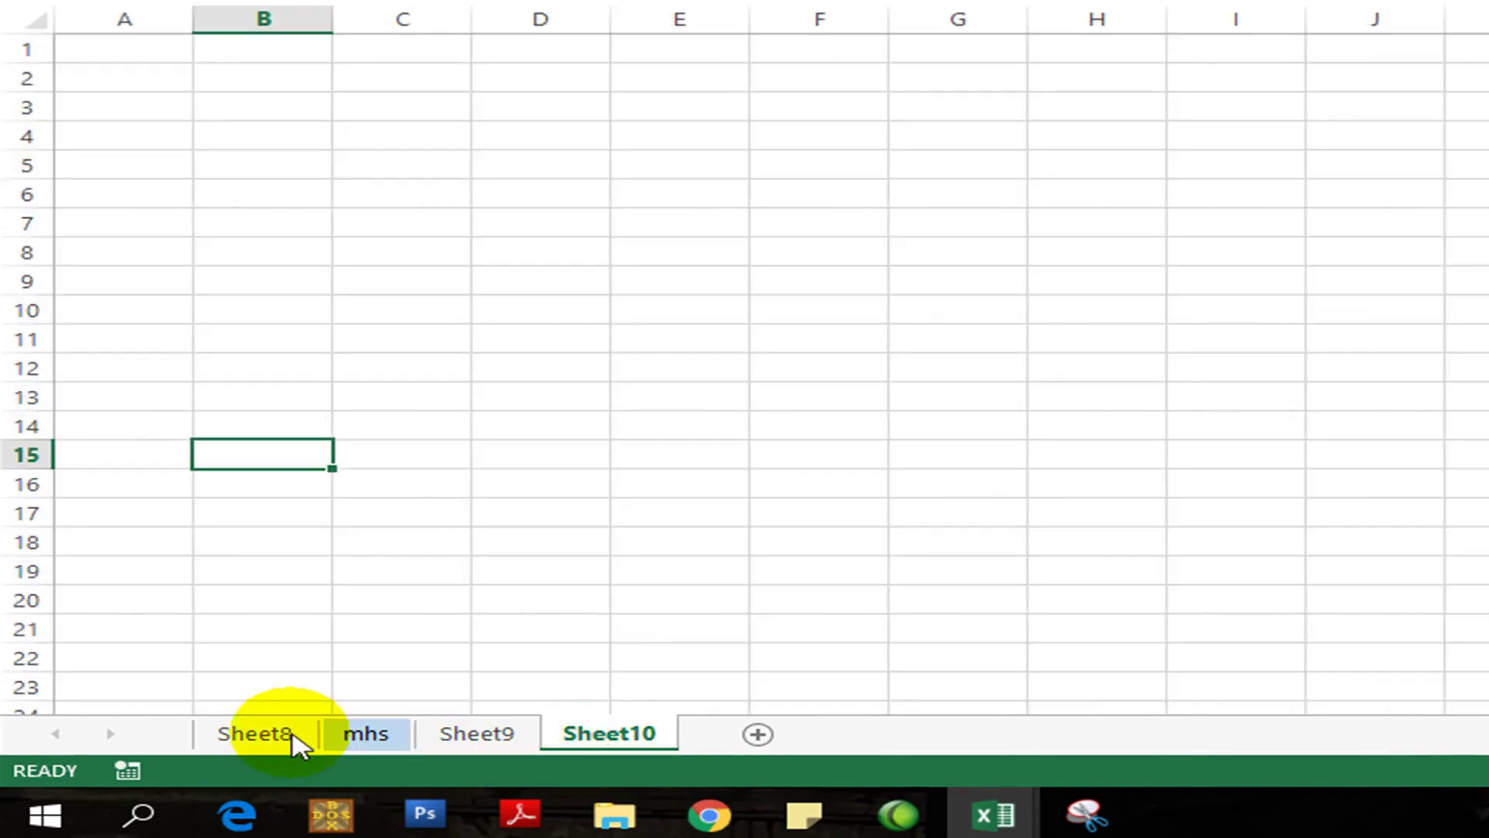
Step: Check the sheet commands available for Sheet8, and select cell D21 on Sheet10
{"action": "right_click", "coordinate": [249, 736]}
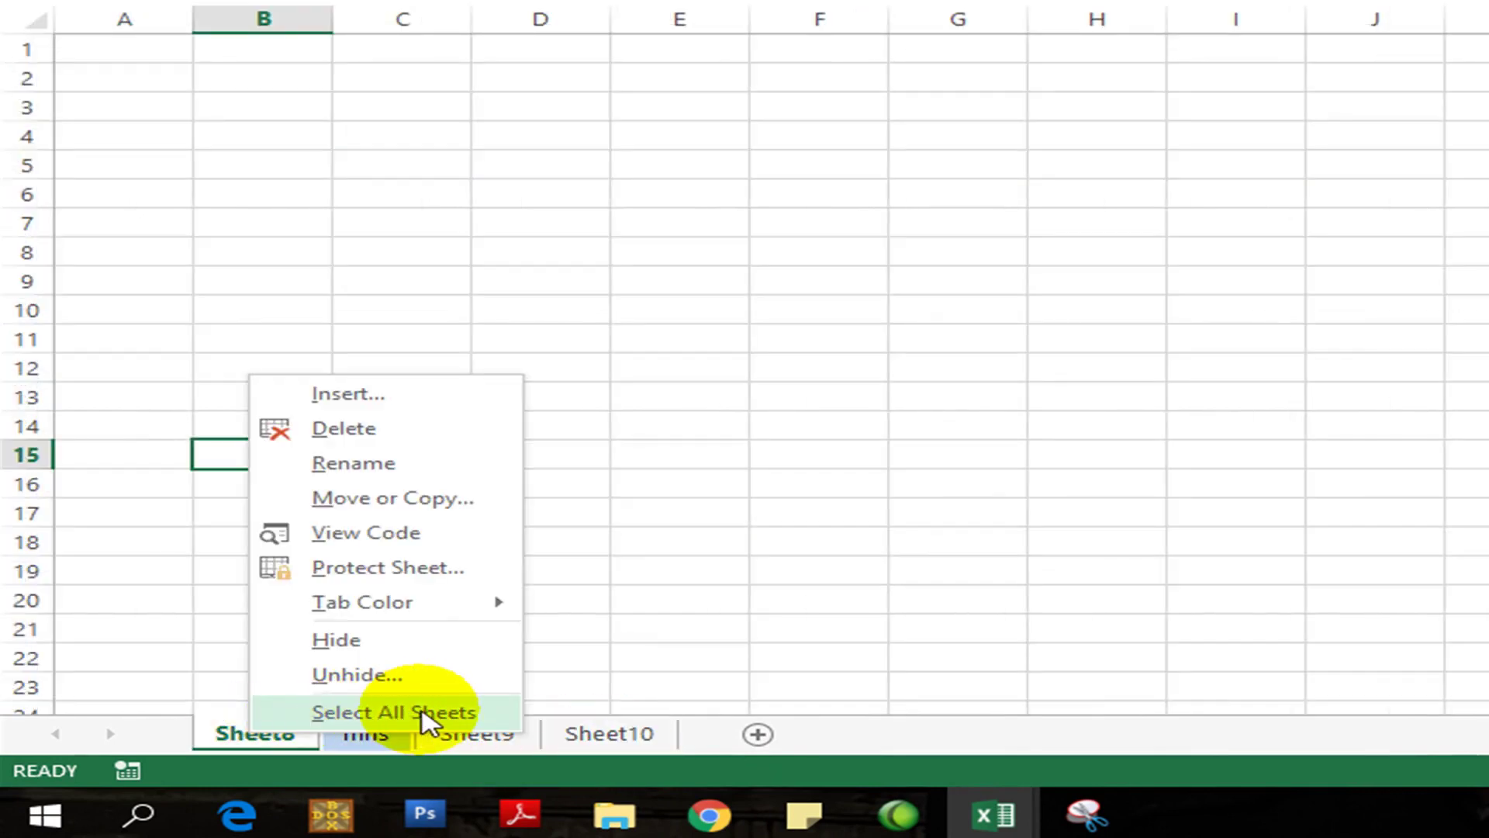
{"action": "left_click", "coordinate": [771, 625]}
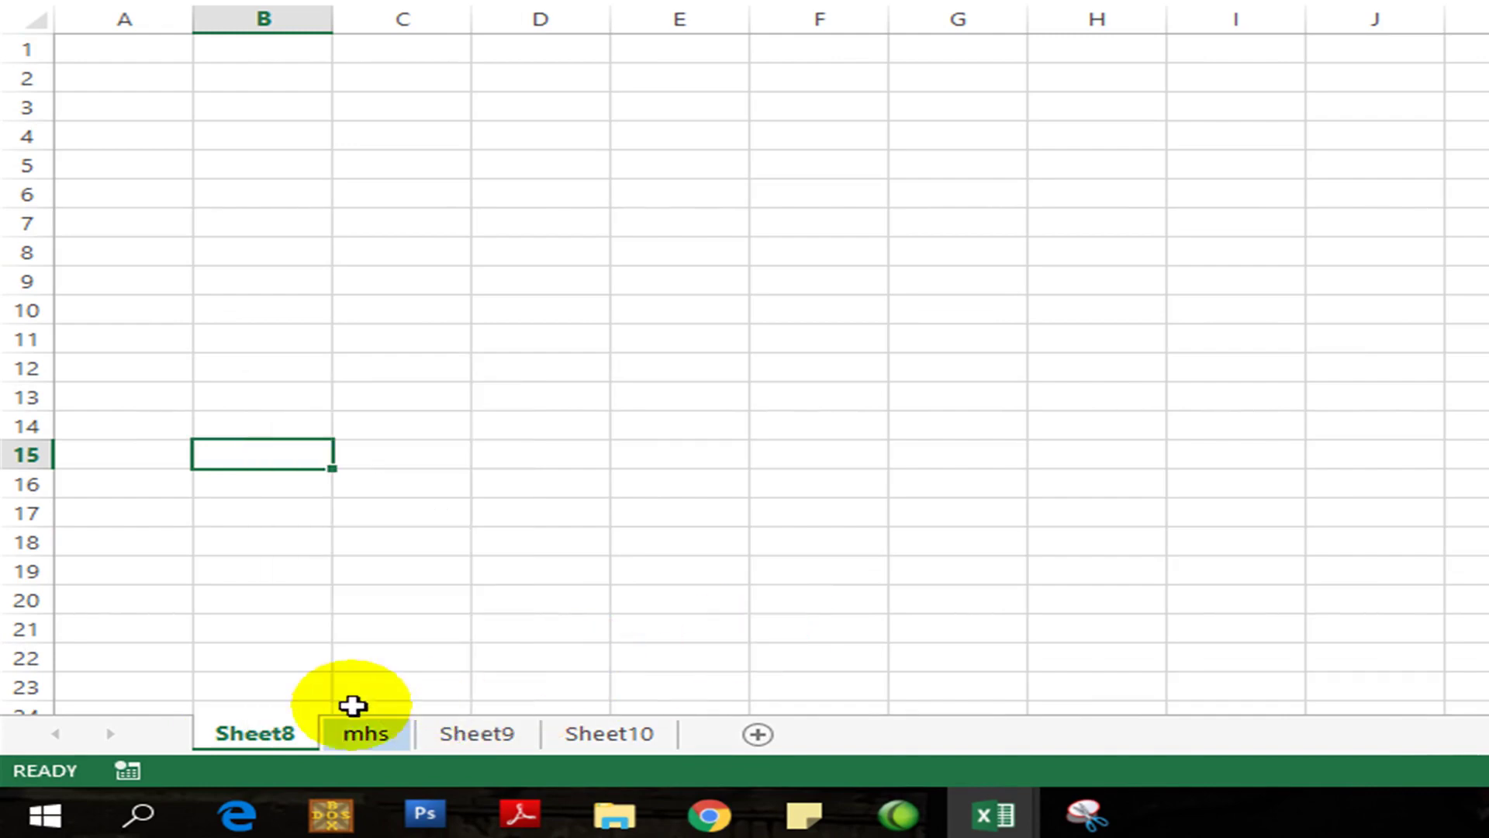
{"action": "left_click", "coordinate": [580, 743]}
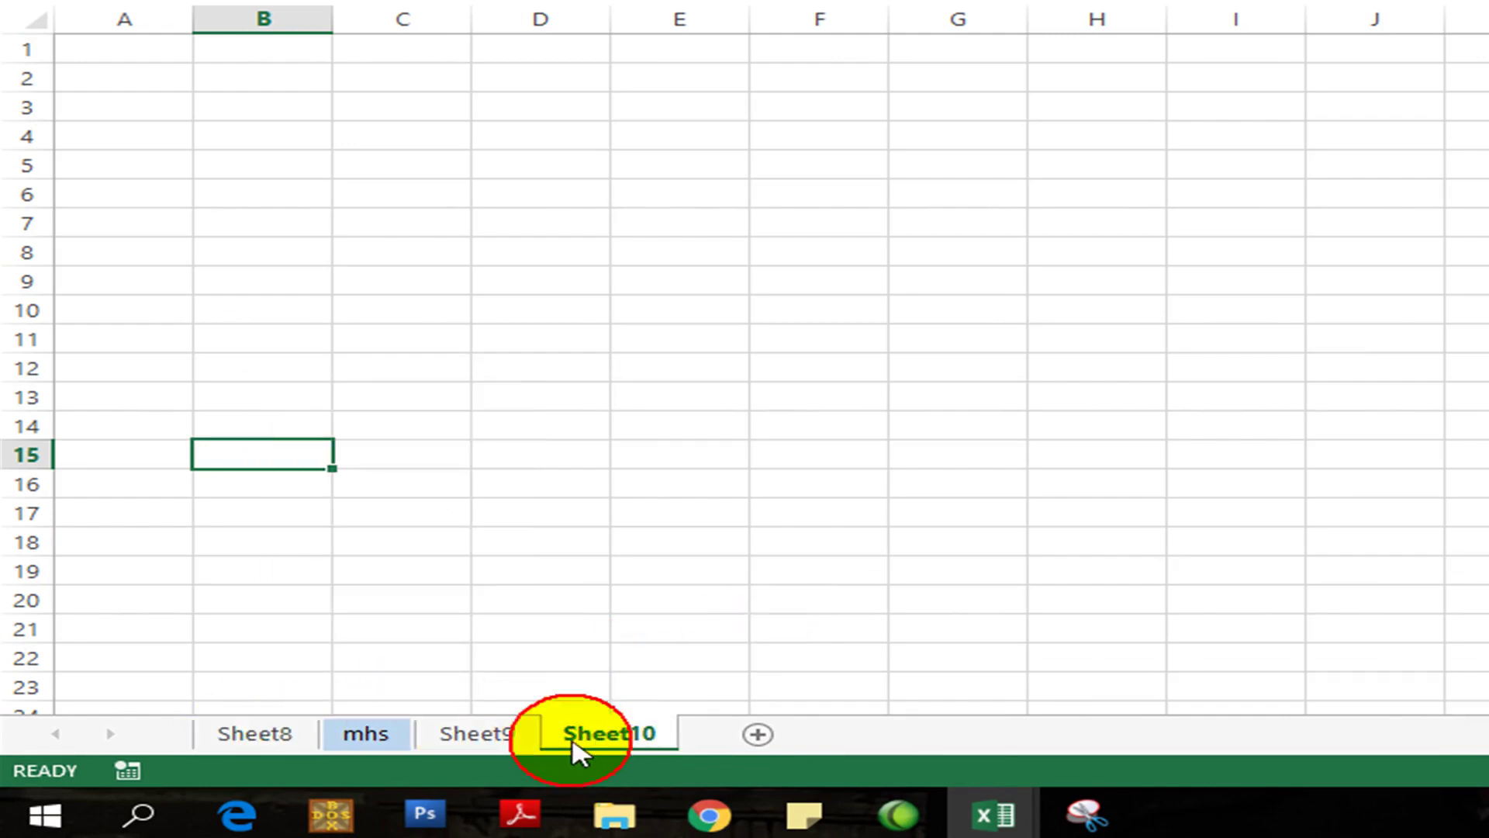
{"action": "left_click", "coordinate": [522, 614]}
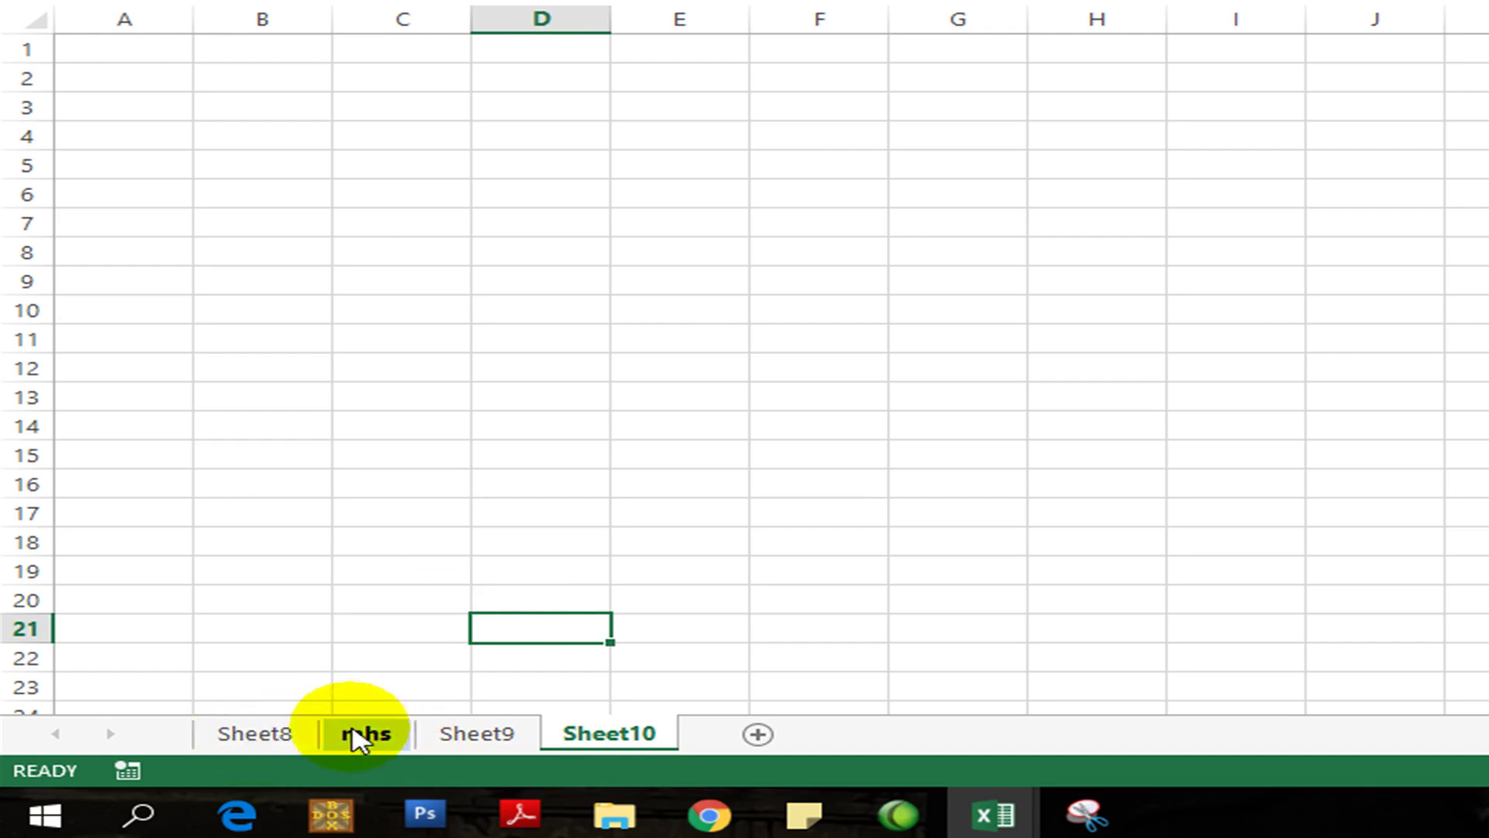
Step: Group Sheet8 with Sheet10, select cell B23, and extend the group to all sheets in the workbook
{"action": "left_click", "coordinate": [266, 733]}
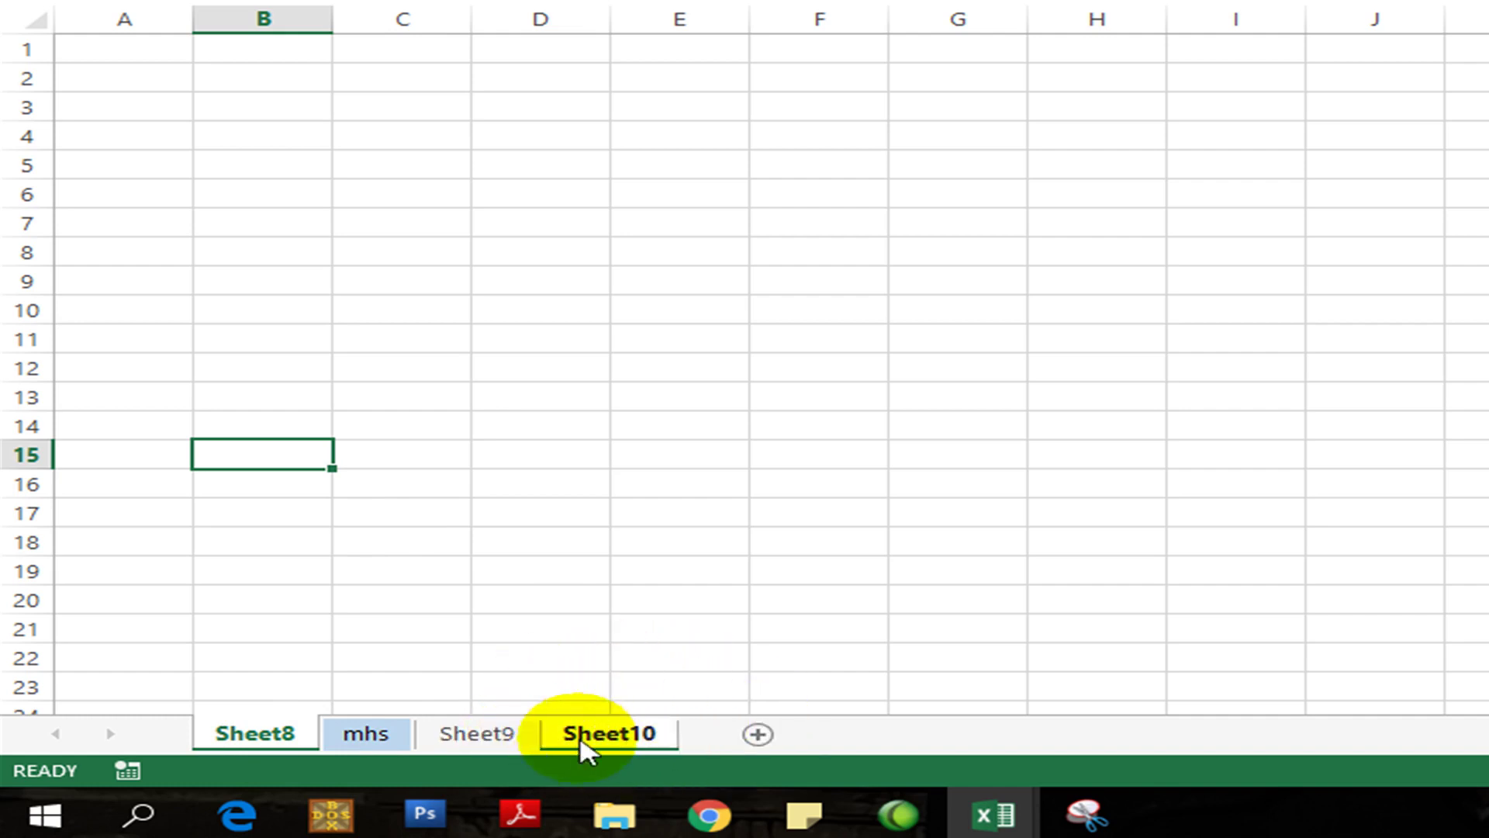
{"action": "left_click", "coordinate": [259, 700]}
{"action": "right_click", "coordinate": [262, 737]}
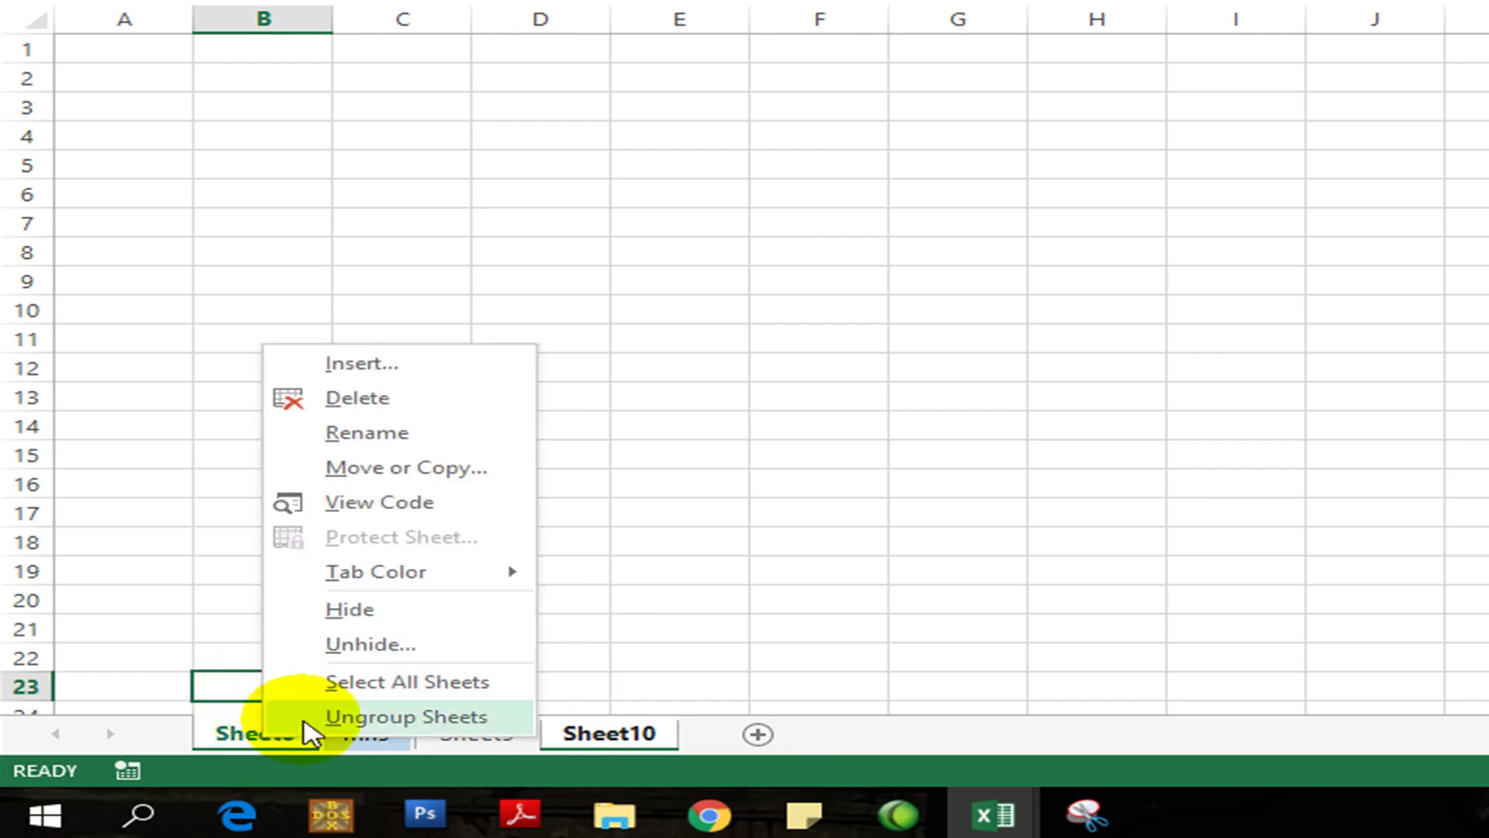
{"action": "left_click", "coordinate": [354, 690]}
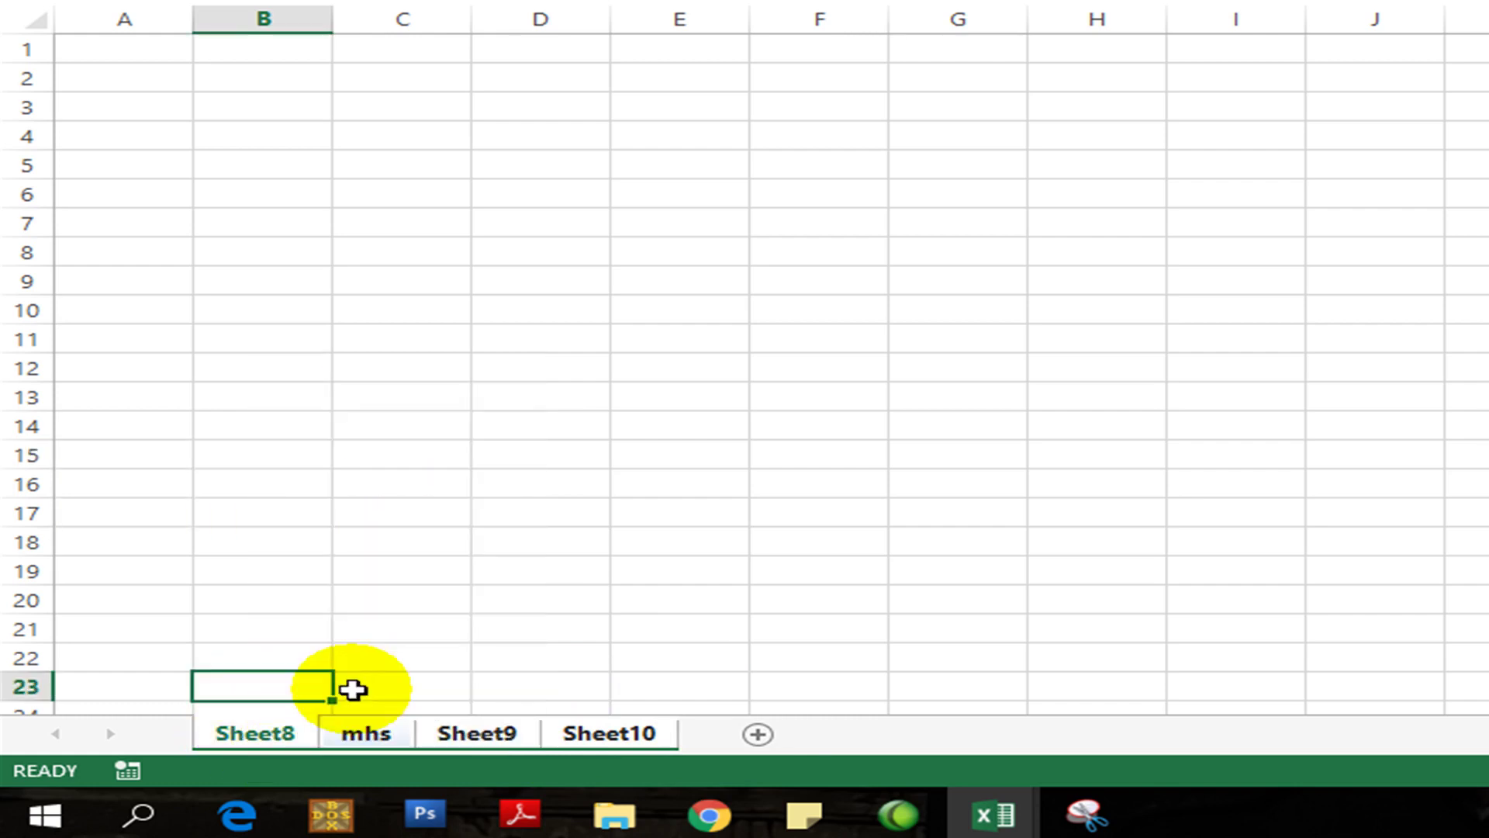
Step: Enter the headers NO, NAMA and NILAI in cells B3 to D3 of the grouped sheets
{"action": "left_click", "coordinate": [264, 114]}
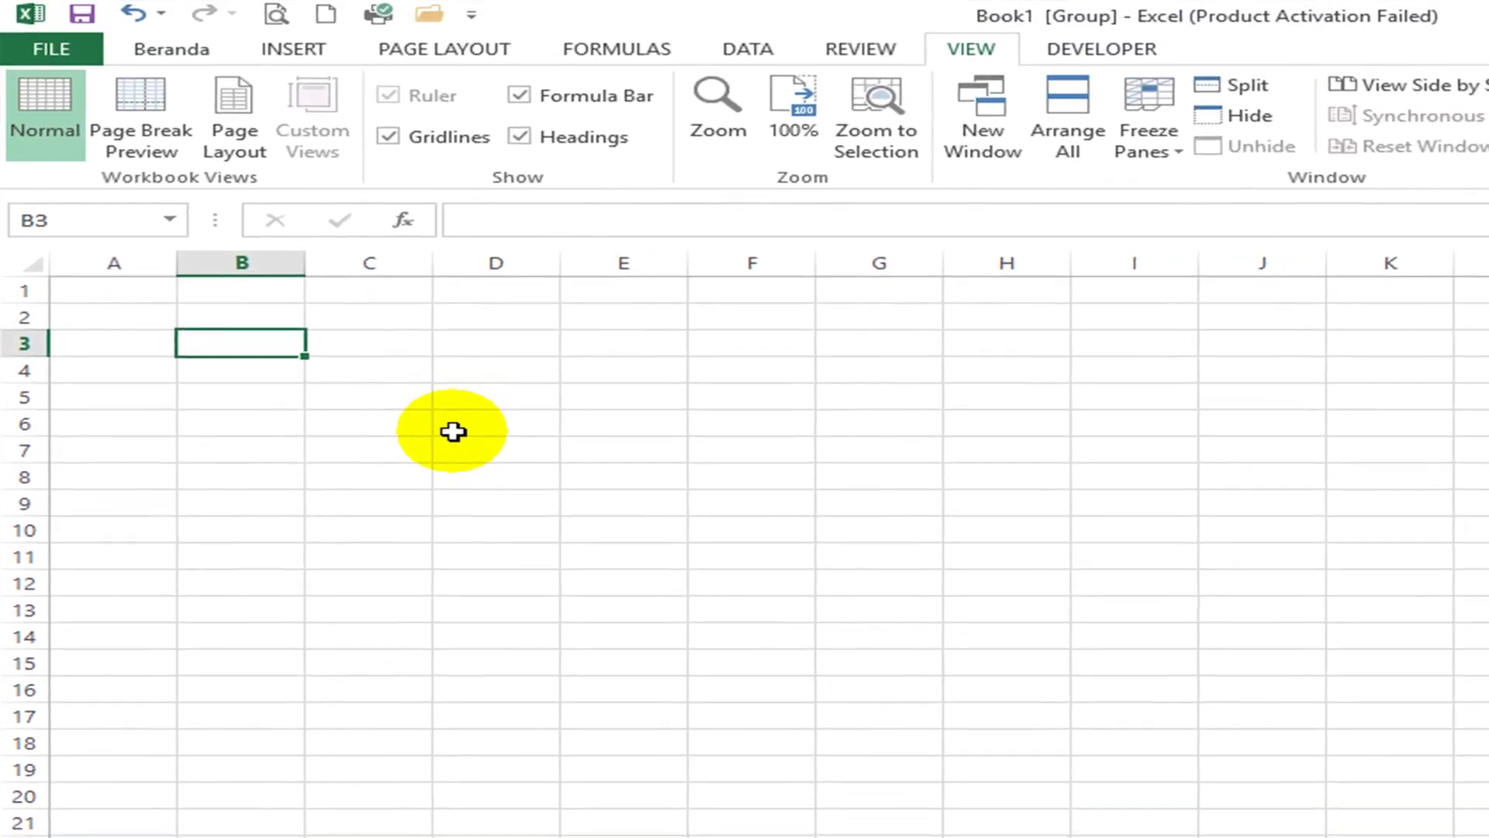
{"action": "type", "text": "NO"}
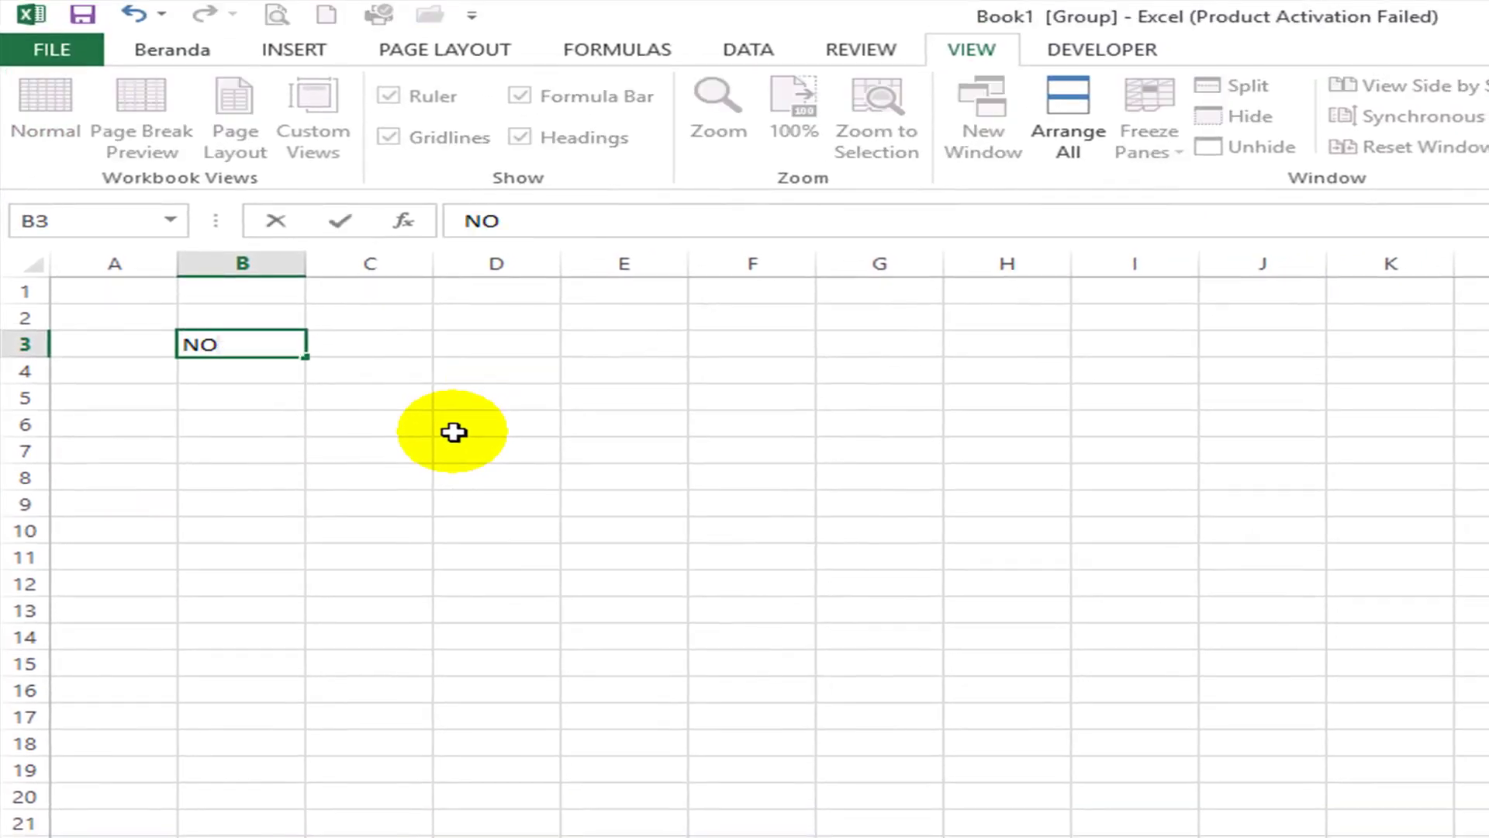
{"action": "key", "text": "Tab"}
{"action": "type", "text": "NAMA"}
{"action": "key", "text": "Tab"}
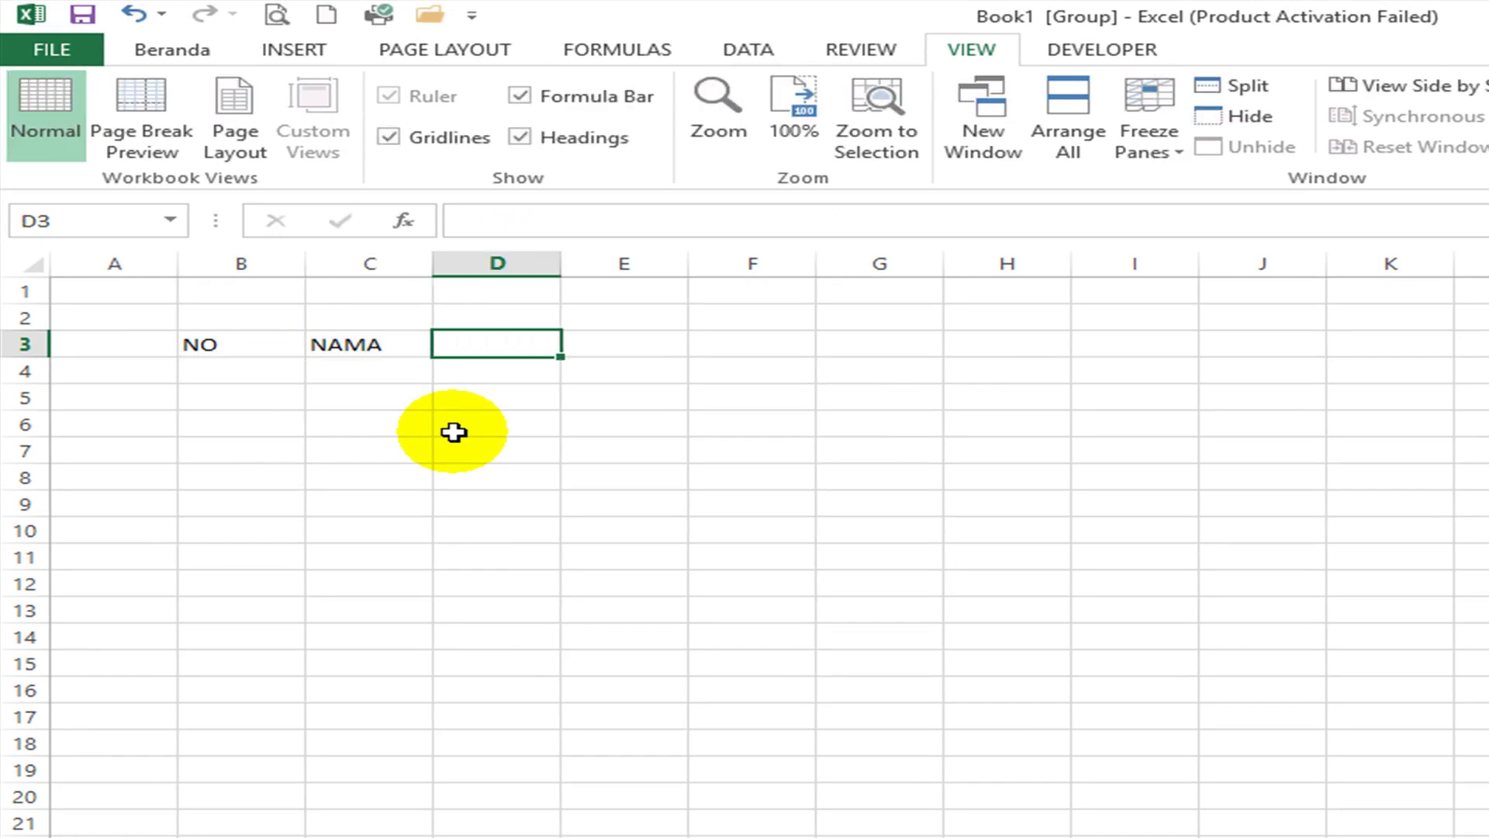
{"action": "type", "text": "NILAI"}
{"action": "key", "text": "Return"}
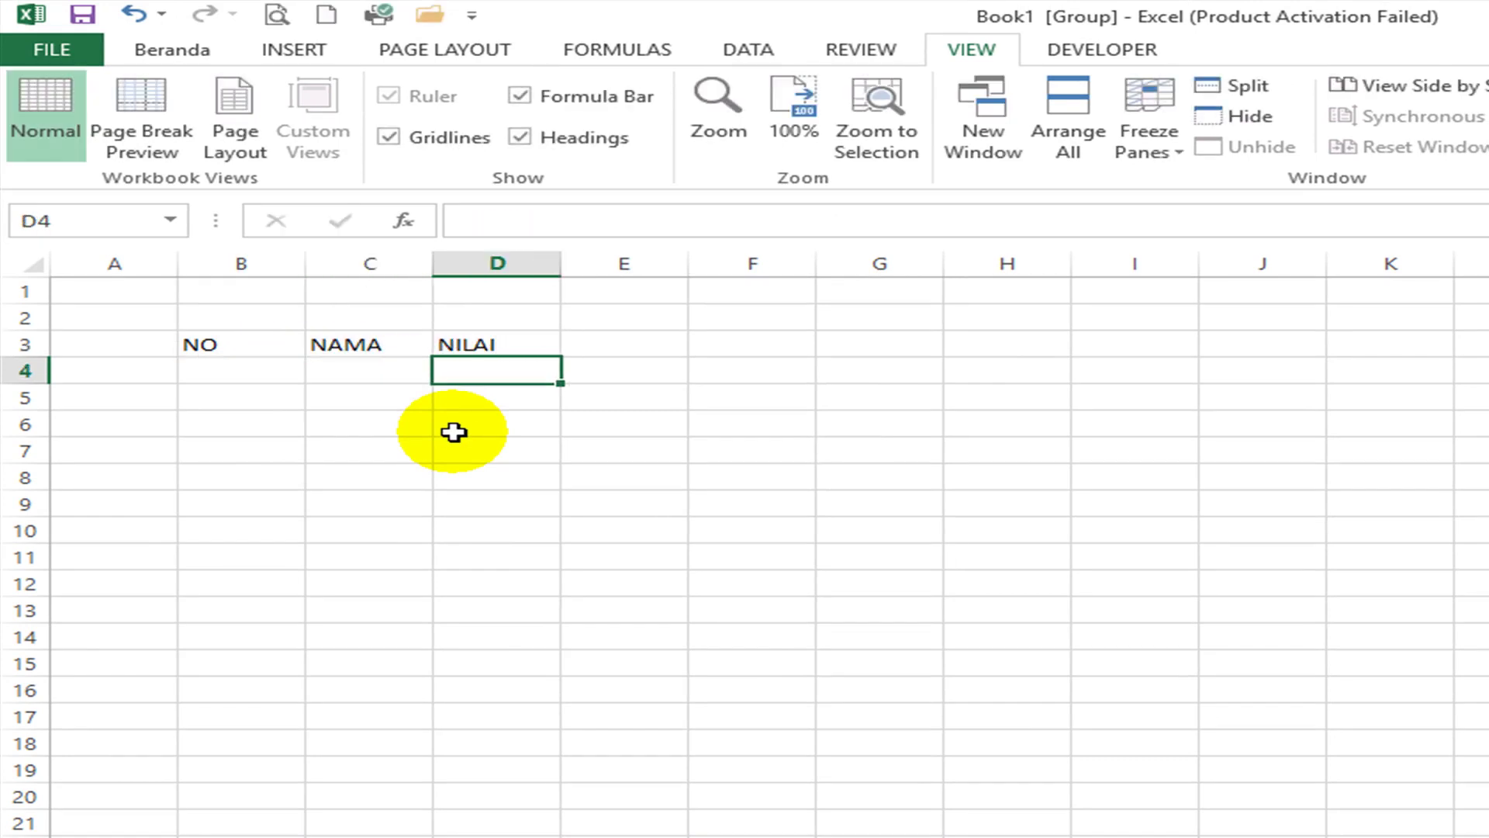
Step: Enter 1 and 2 in B4:B5 under NO and extend the number series to 10 in B13
{"action": "left_click", "coordinate": [277, 378]}
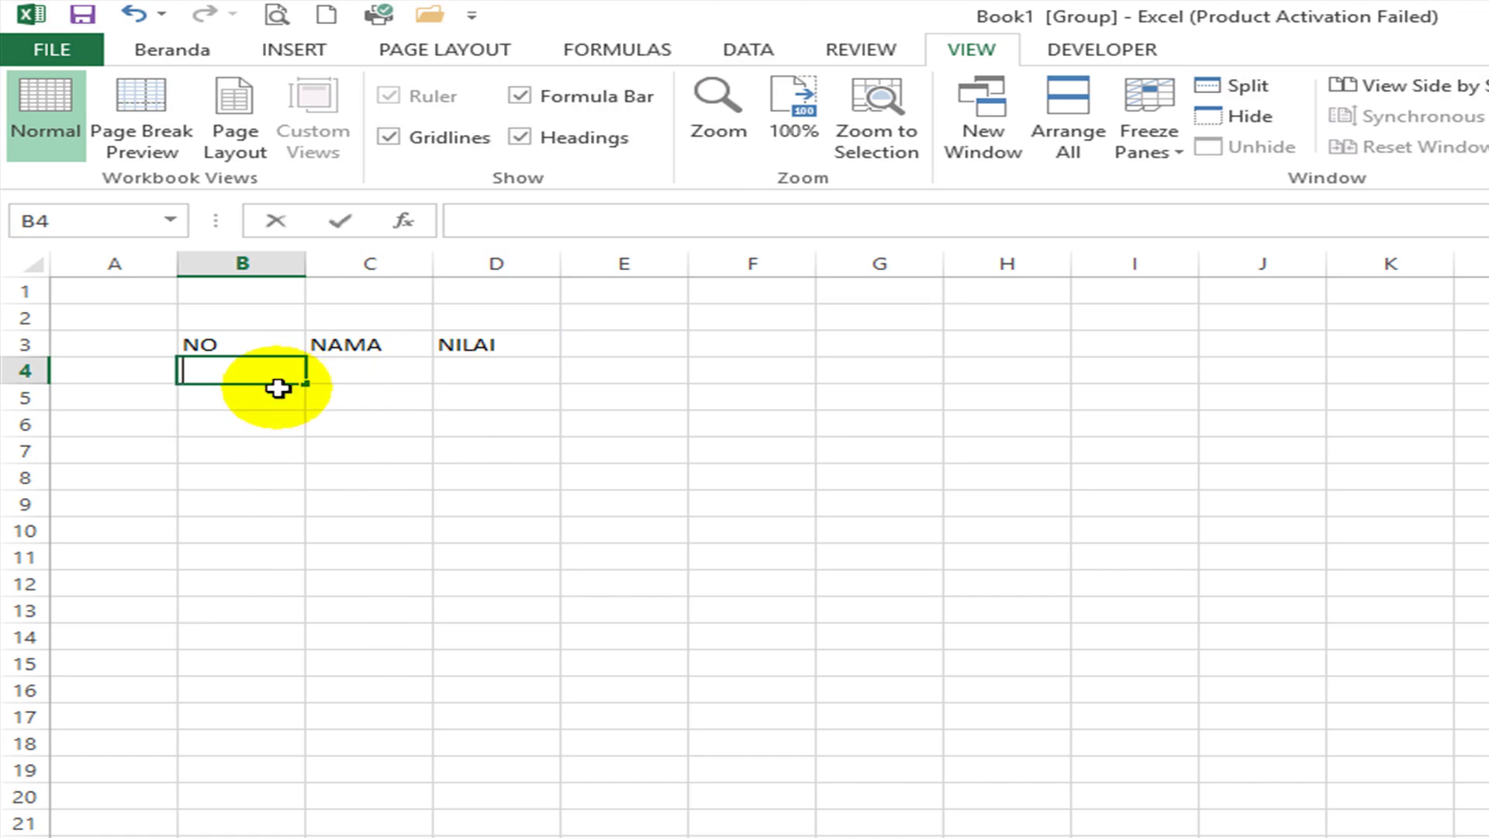
{"action": "type", "text": "1"}
{"action": "key", "text": "Return"}
{"action": "type", "text": "2"}
{"action": "key", "text": "Return"}
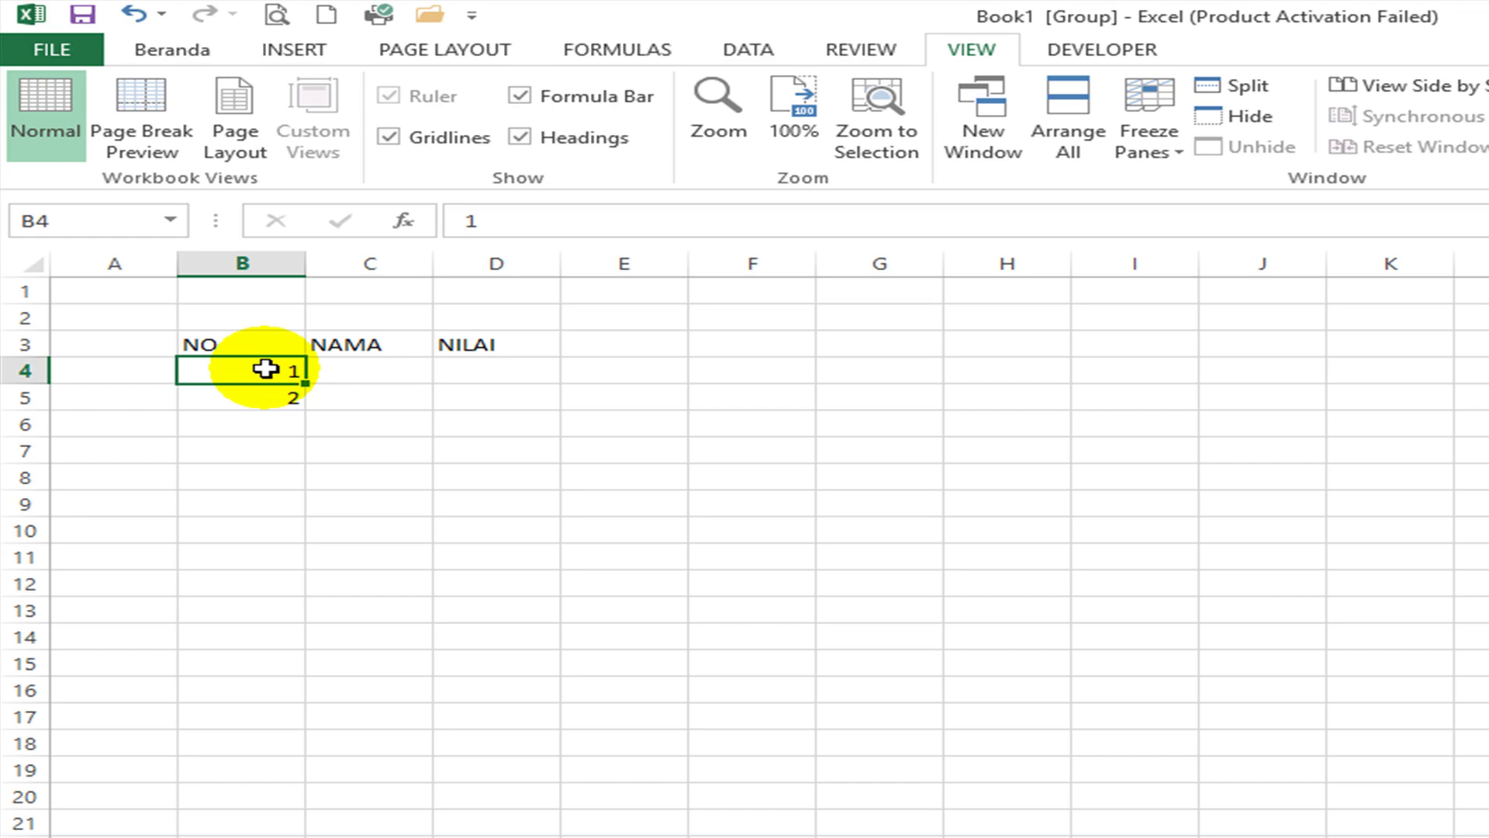
{"action": "left_click_drag", "start_coordinate": [266, 383], "coordinate": [292, 405]}
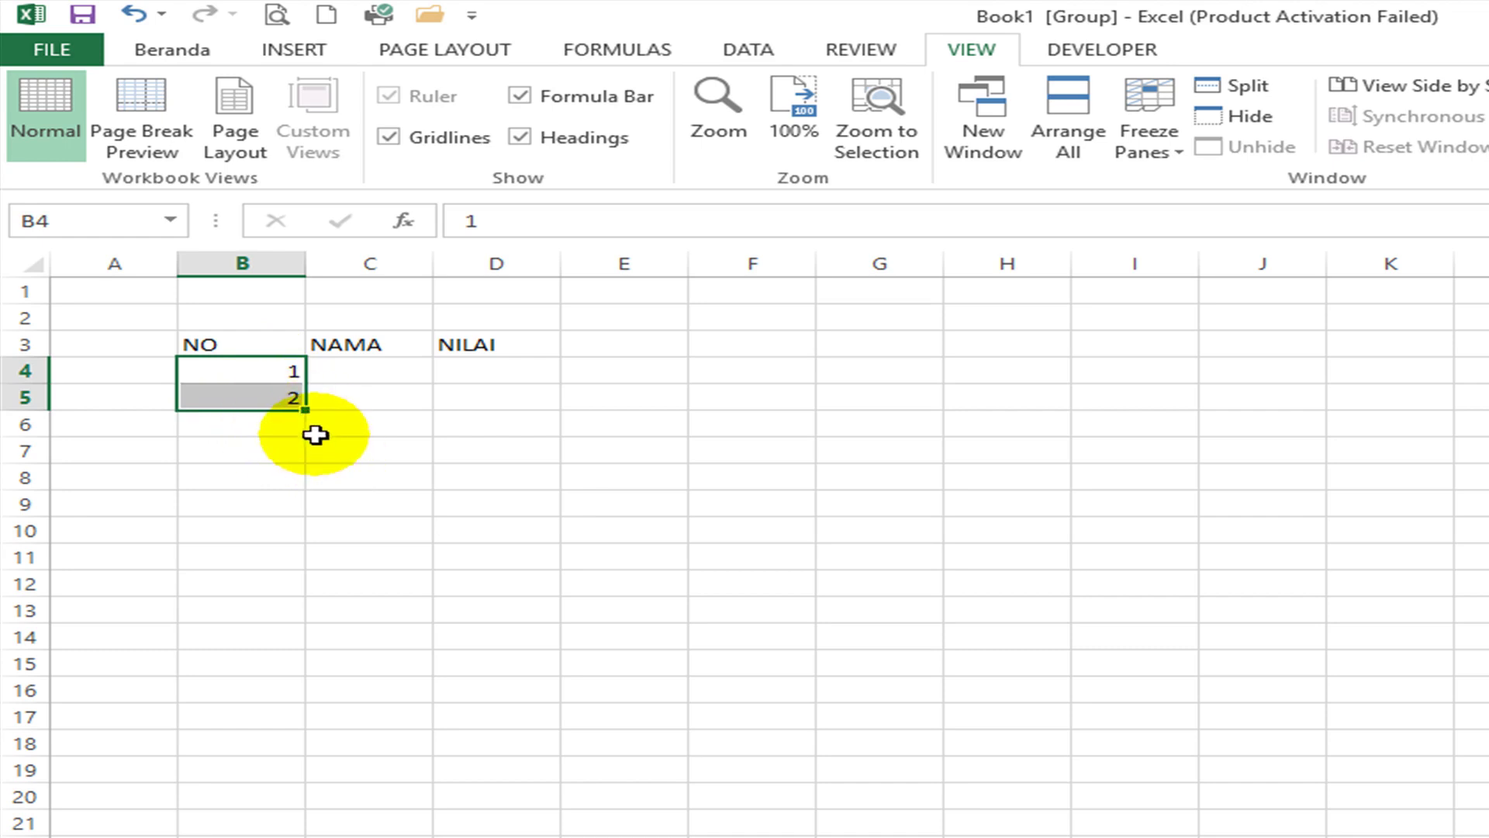
{"action": "left_click_drag", "start_coordinate": [312, 413], "coordinate": [297, 621]}
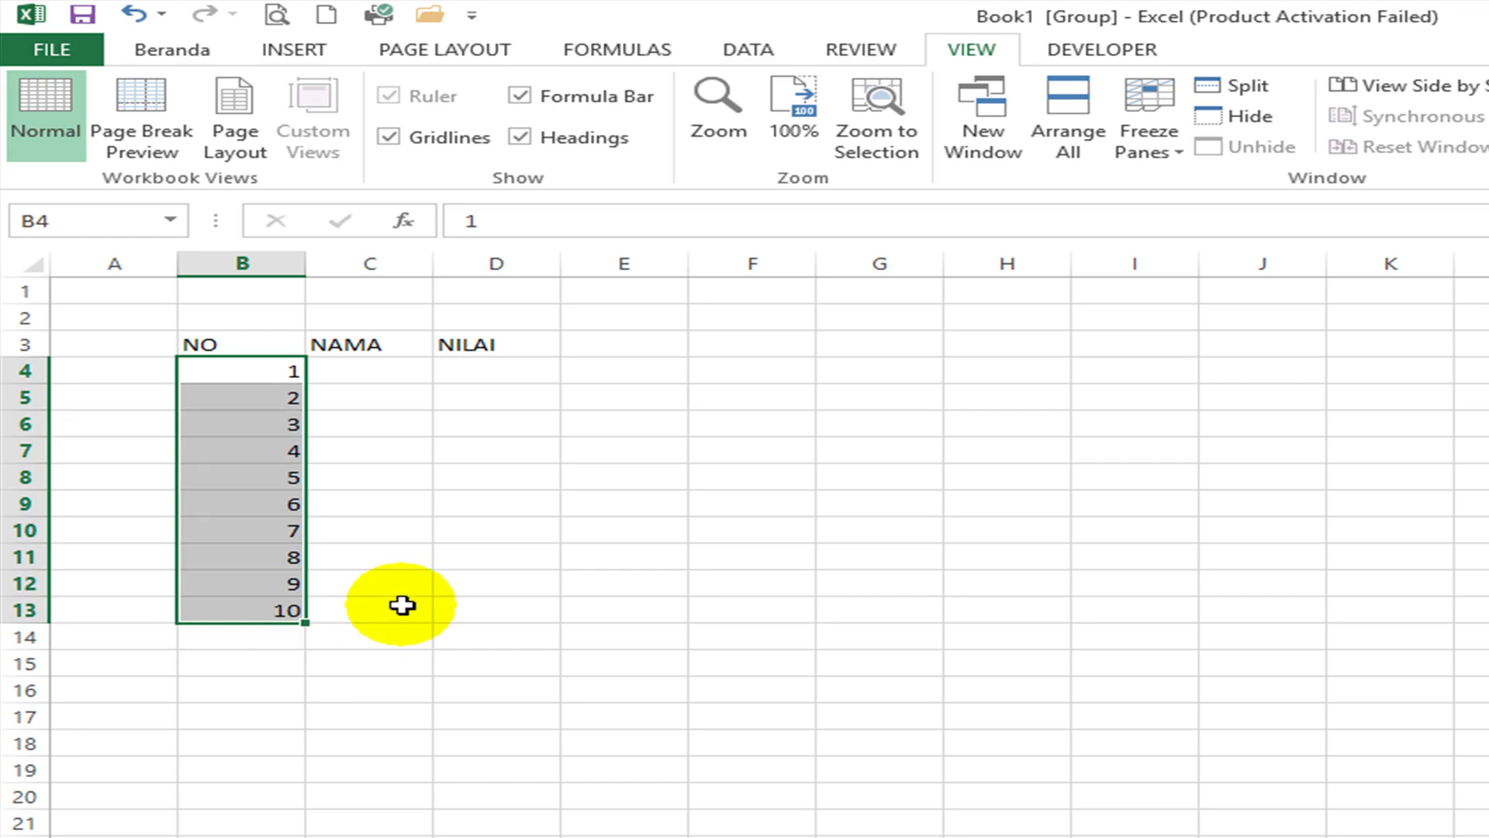
Step: Enter a sample name numbered 1 and 2 in C4:C5 under NAMA and extend the series to number 10 in C13
{"action": "left_click", "coordinate": [400, 590]}
{"action": "left_click", "coordinate": [357, 372]}
{"action": "type", "text": "ASEP 1"}
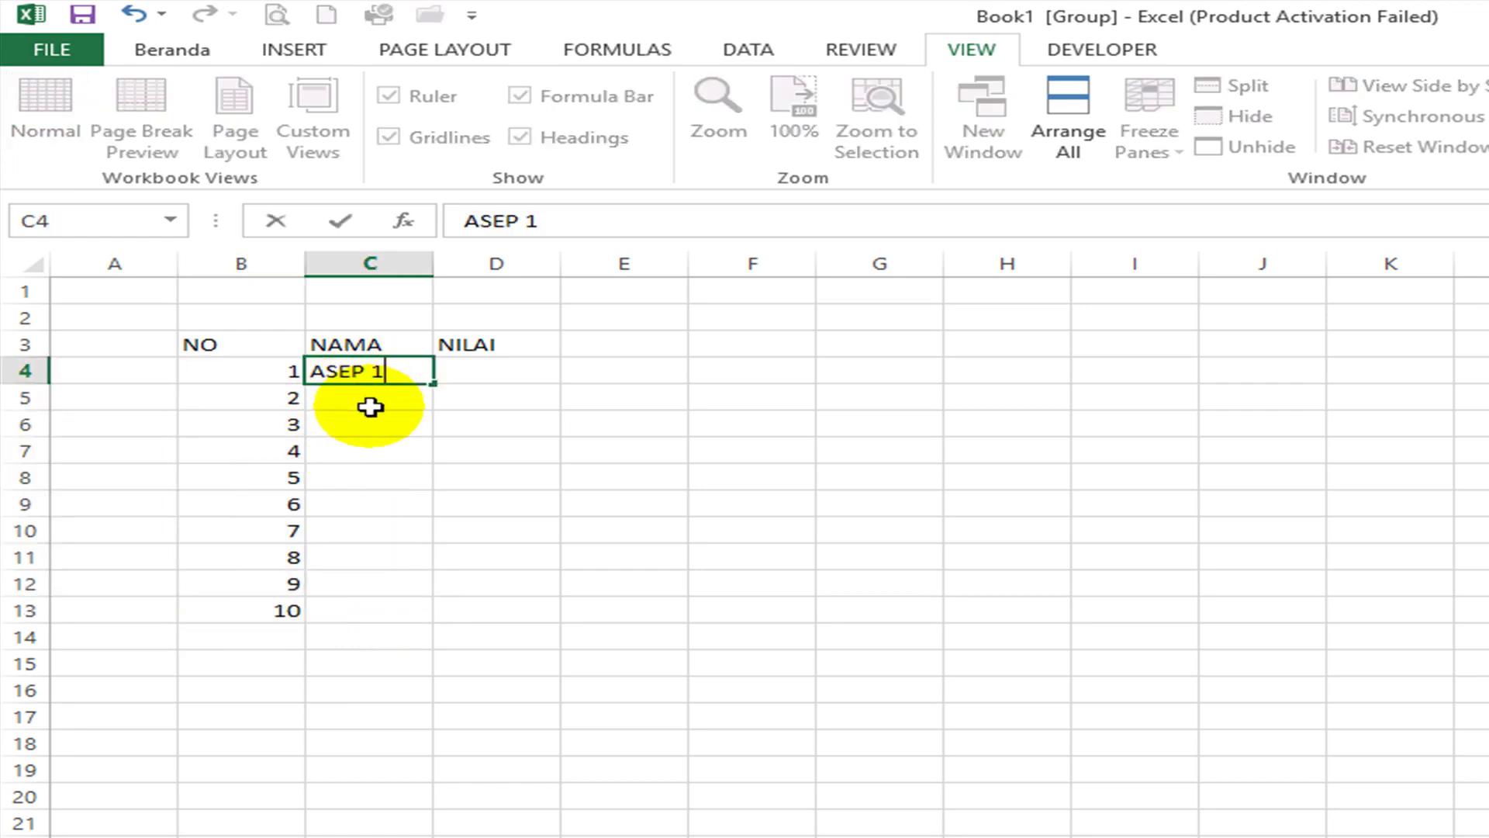
{"action": "left_click", "coordinate": [370, 405]}
{"action": "type", "text": "AS"}
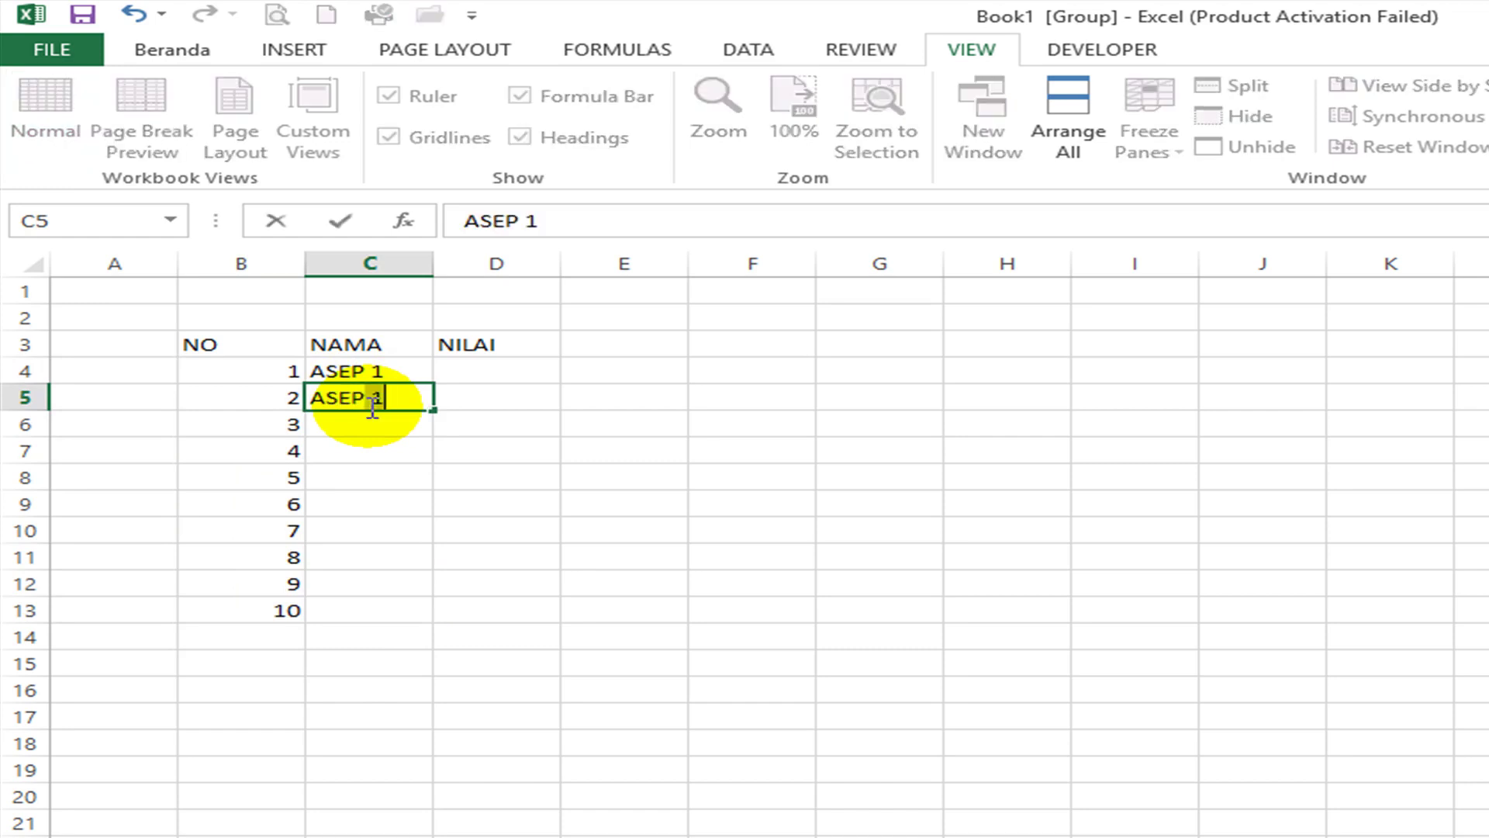
{"action": "type", "text": "EP 2"}
{"action": "key", "text": "Return"}
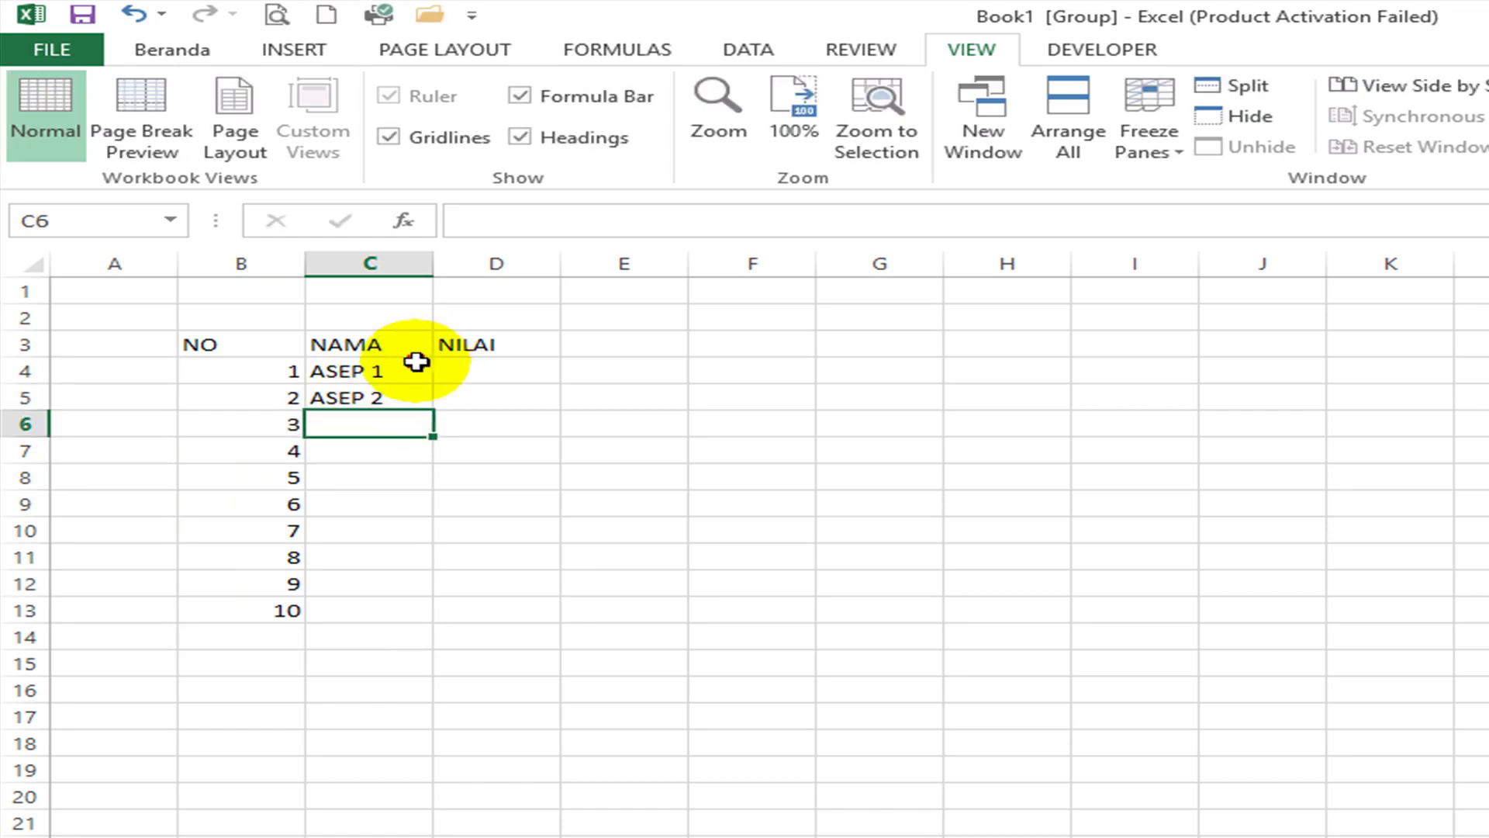
{"action": "left_click_drag", "start_coordinate": [415, 364], "coordinate": [408, 618]}
Step: Enter 78 and 79 in D4:D5 under NILAI and extend the series to 87 in D13
{"action": "left_click", "coordinate": [524, 377]}
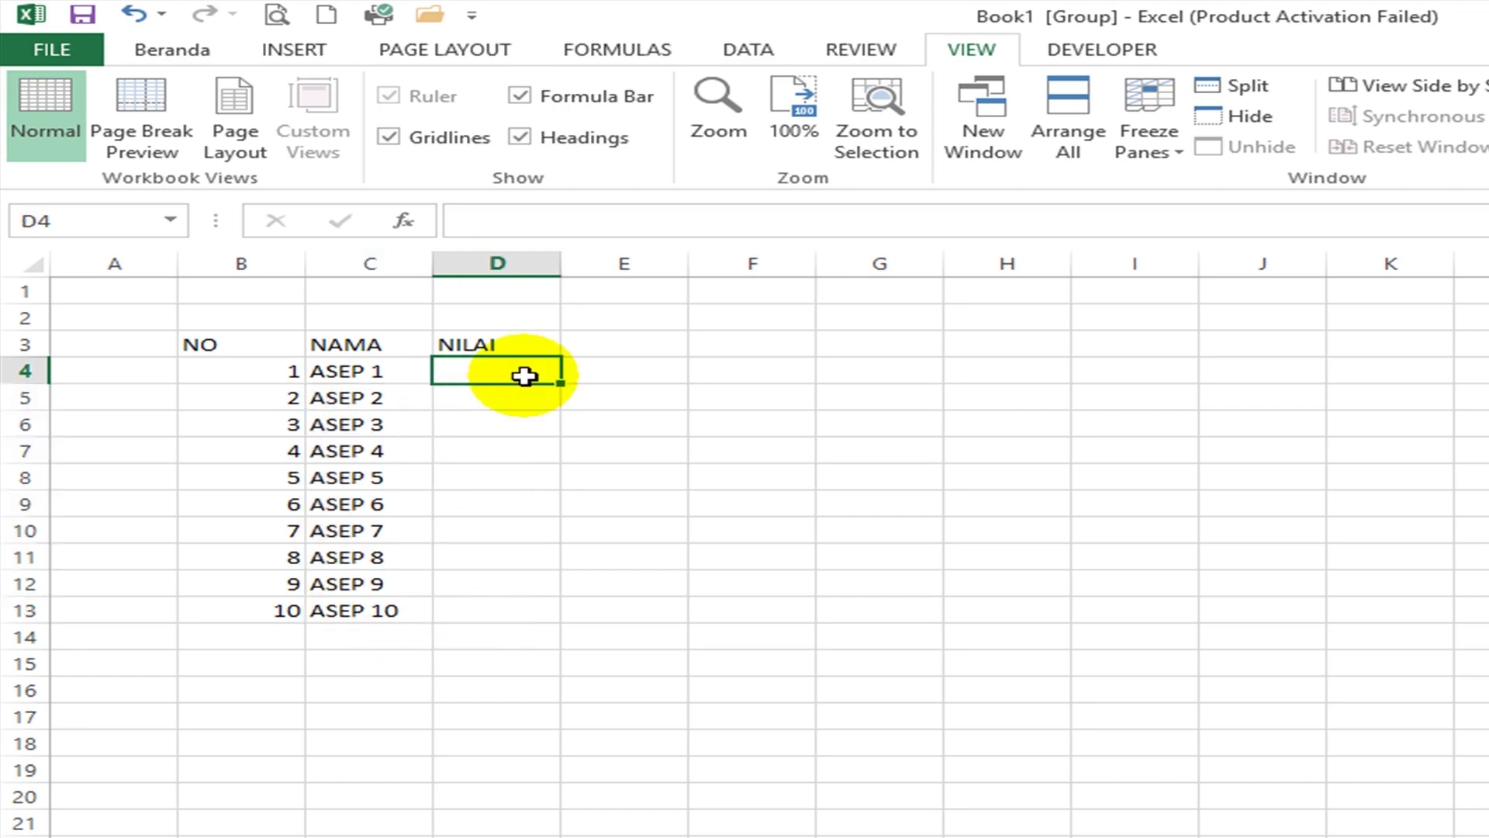
{"action": "type", "text": "78"}
{"action": "key", "text": "Return"}
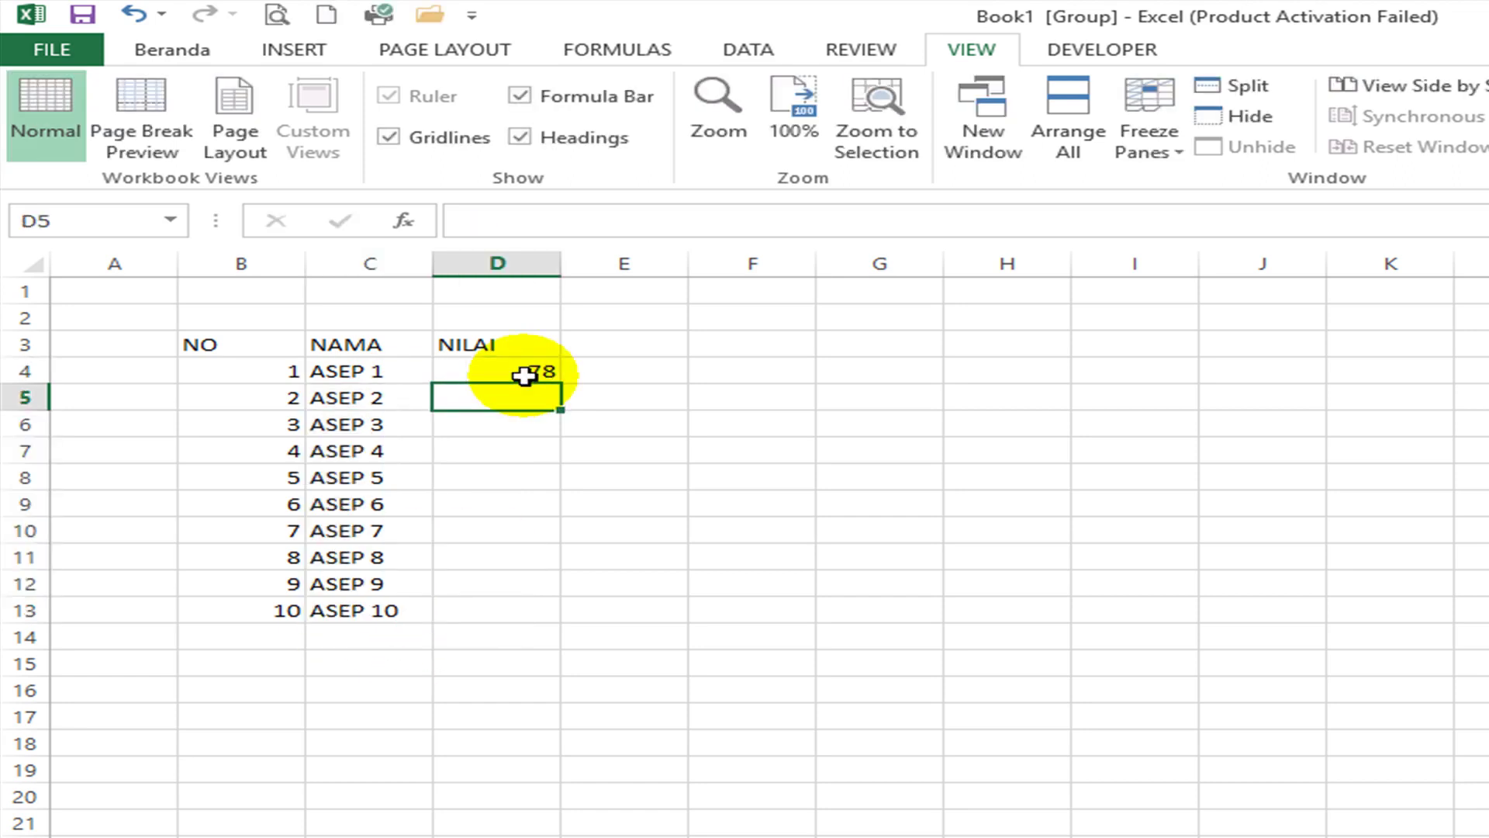
{"action": "type", "text": "79"}
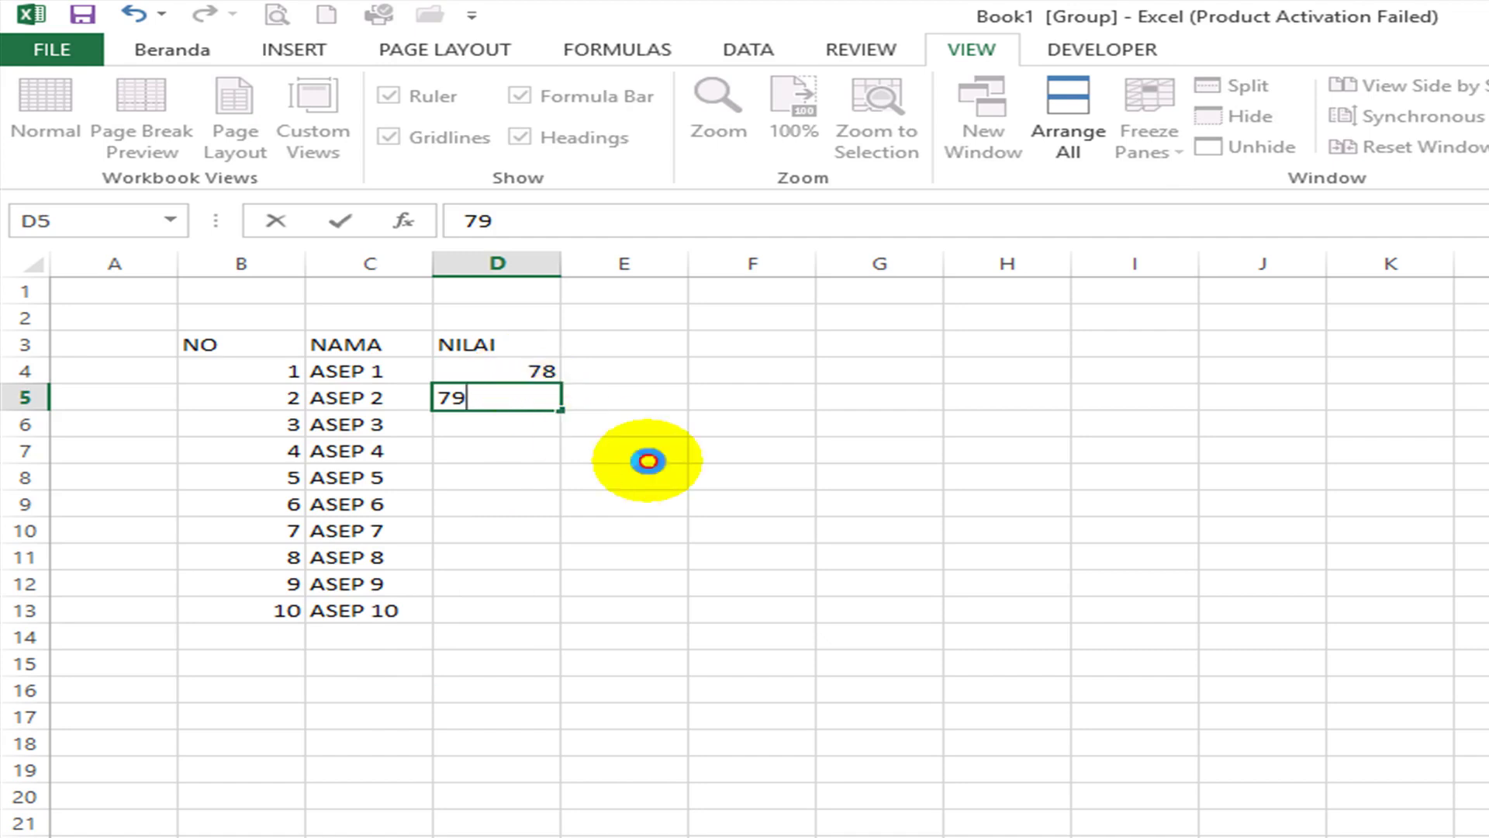
{"action": "left_click", "coordinate": [635, 459]}
{"action": "left_click_drag", "start_coordinate": [549, 372], "coordinate": [528, 618]}
{"action": "left_click", "coordinate": [540, 510]}
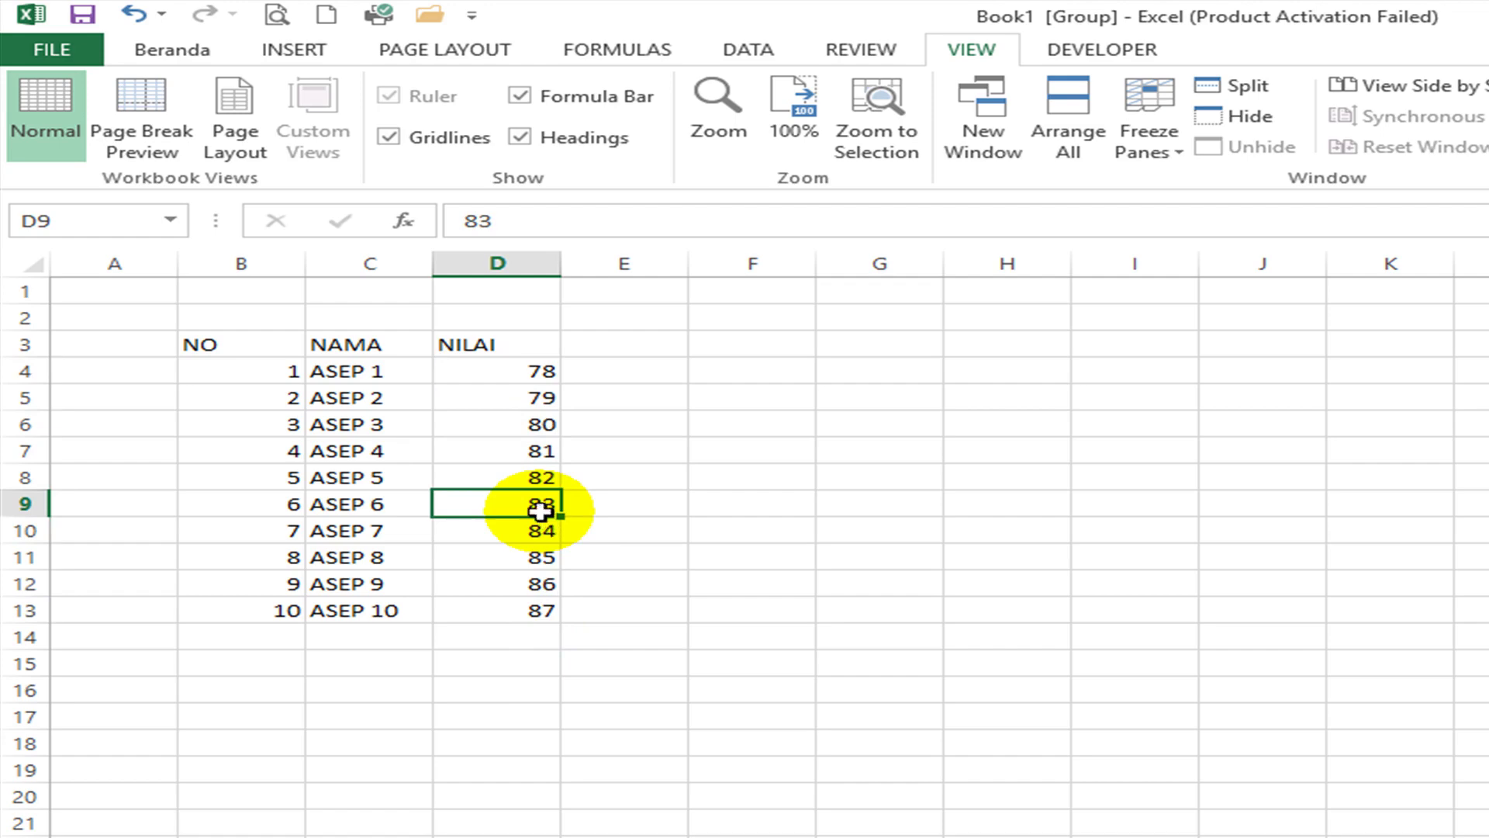
Step: Apply all borders to the table range B3:D13 on the grouped sheets
{"action": "left_click_drag", "start_coordinate": [236, 341], "coordinate": [513, 601]}
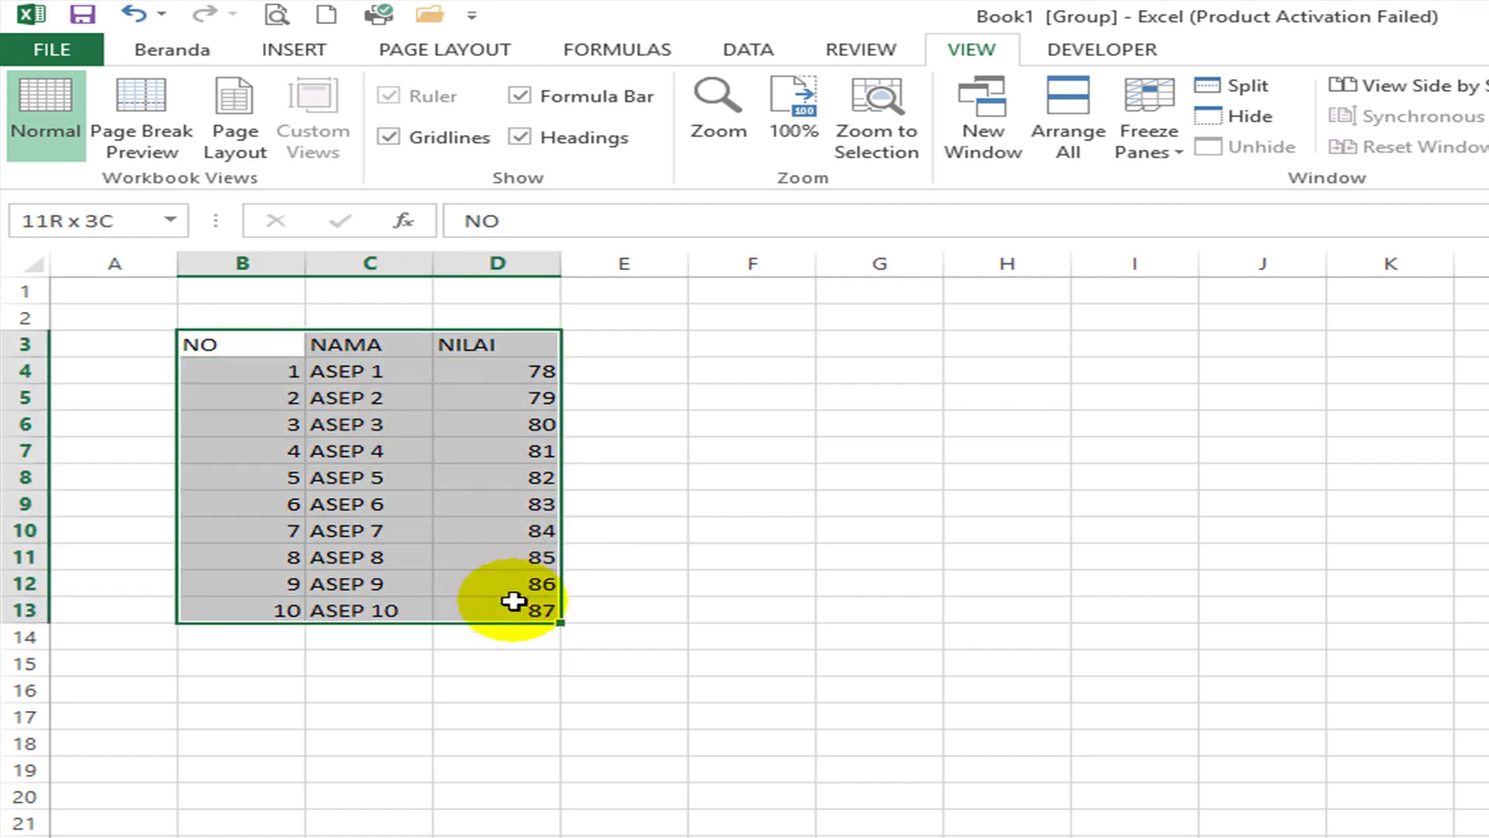
{"action": "left_click", "coordinate": [171, 48]}
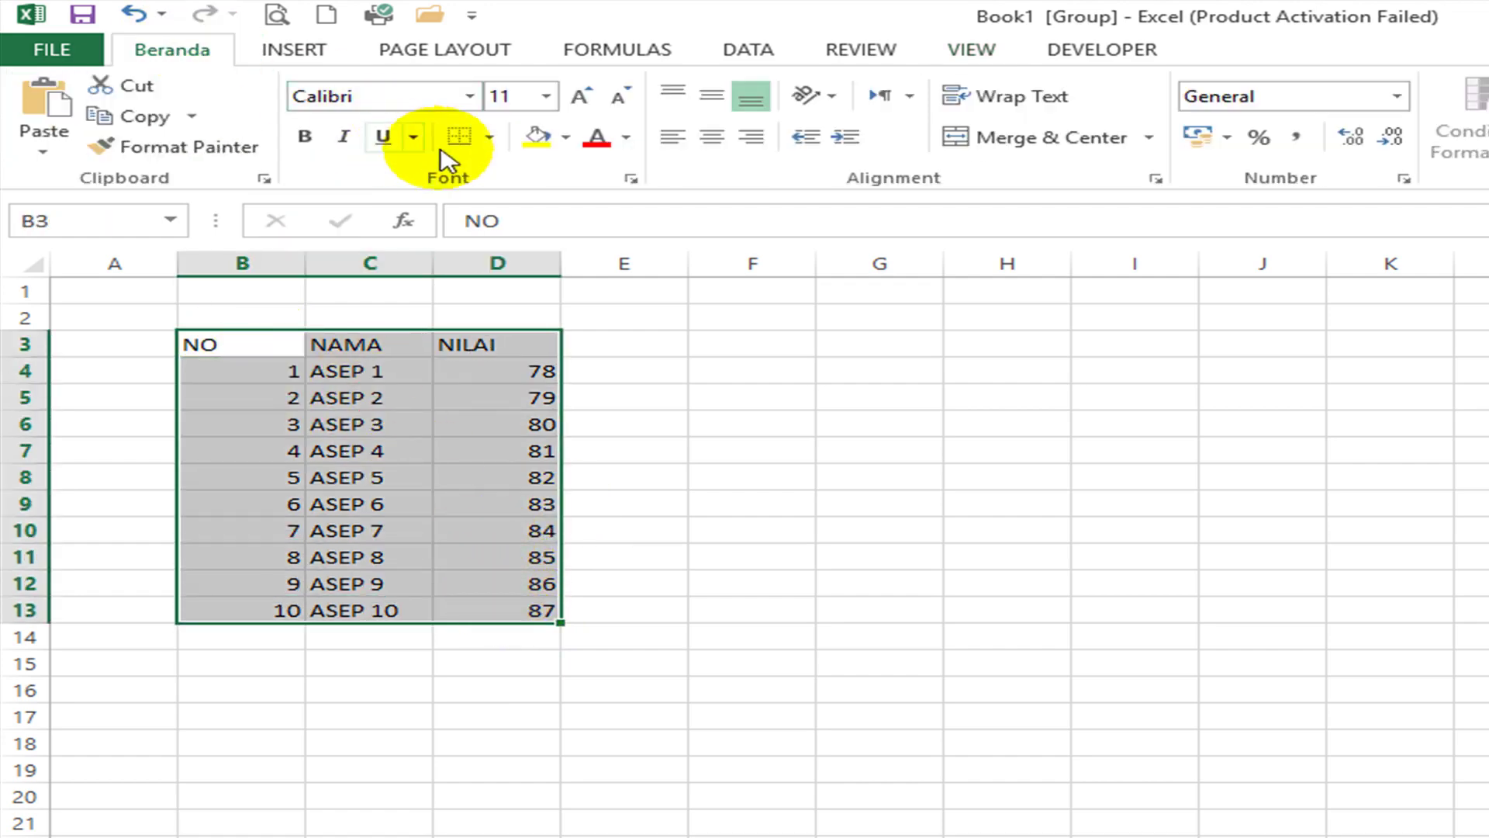
{"action": "left_click", "coordinate": [490, 139]}
{"action": "left_click", "coordinate": [473, 366]}
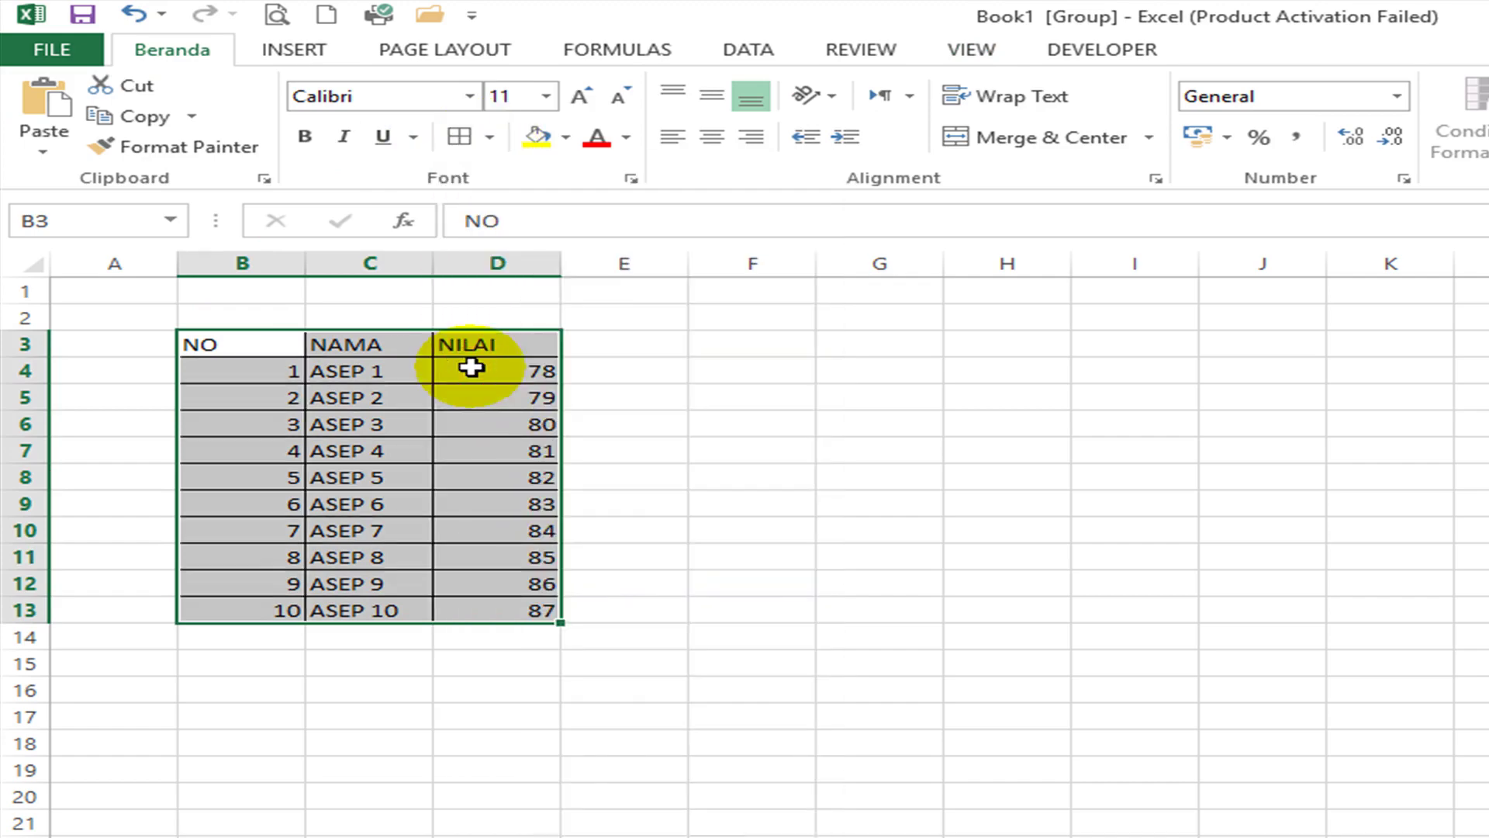
{"action": "left_click", "coordinate": [423, 364]}
Step: Narrow column B to suit the NO entries and fill the header cells B3:D3 with yellow
{"action": "left_click_drag", "start_coordinate": [304, 264], "coordinate": [250, 280]}
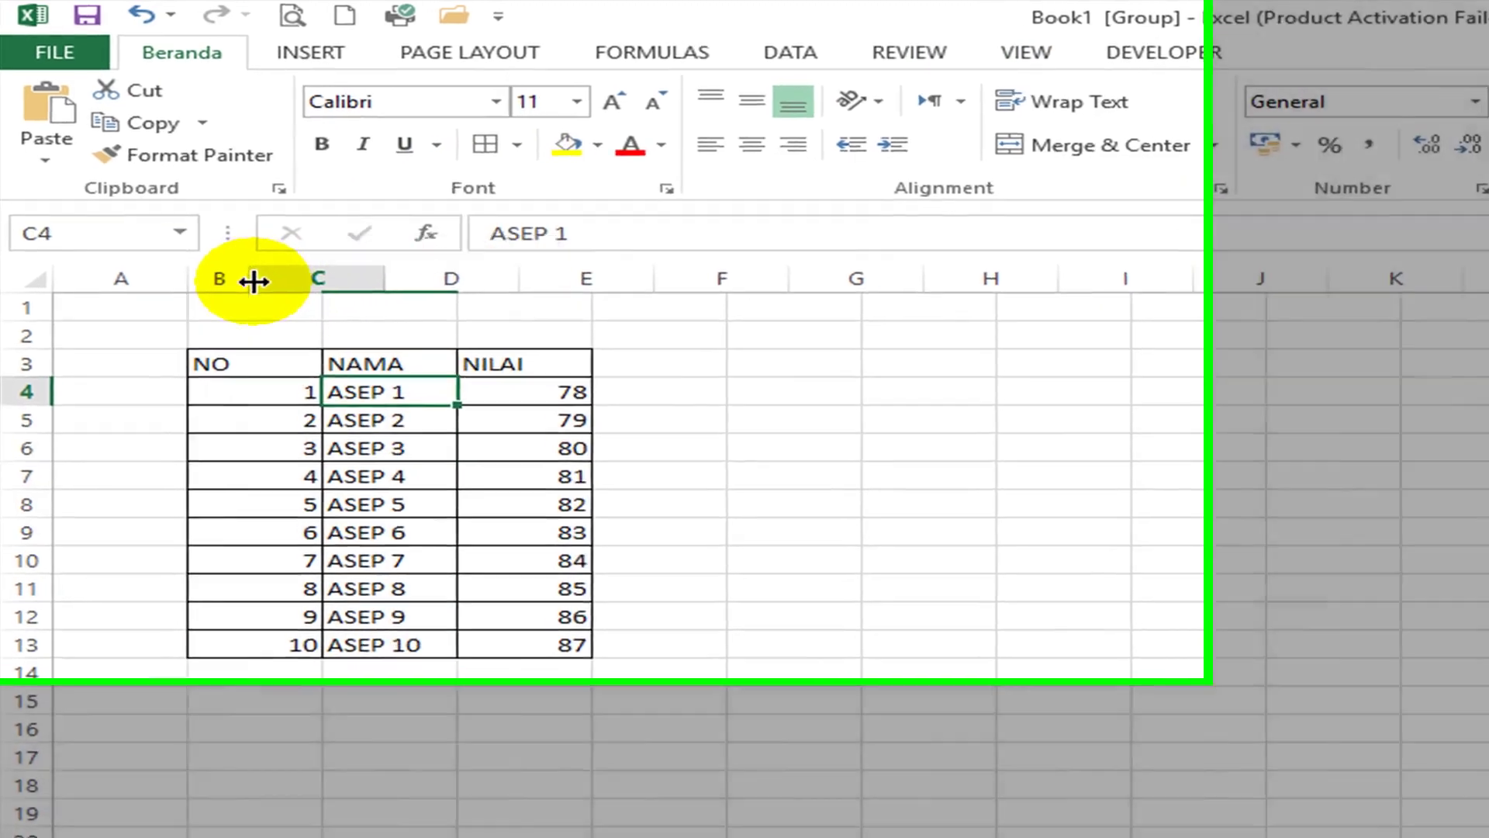
{"action": "left_click_drag", "start_coordinate": [217, 361], "coordinate": [450, 368]}
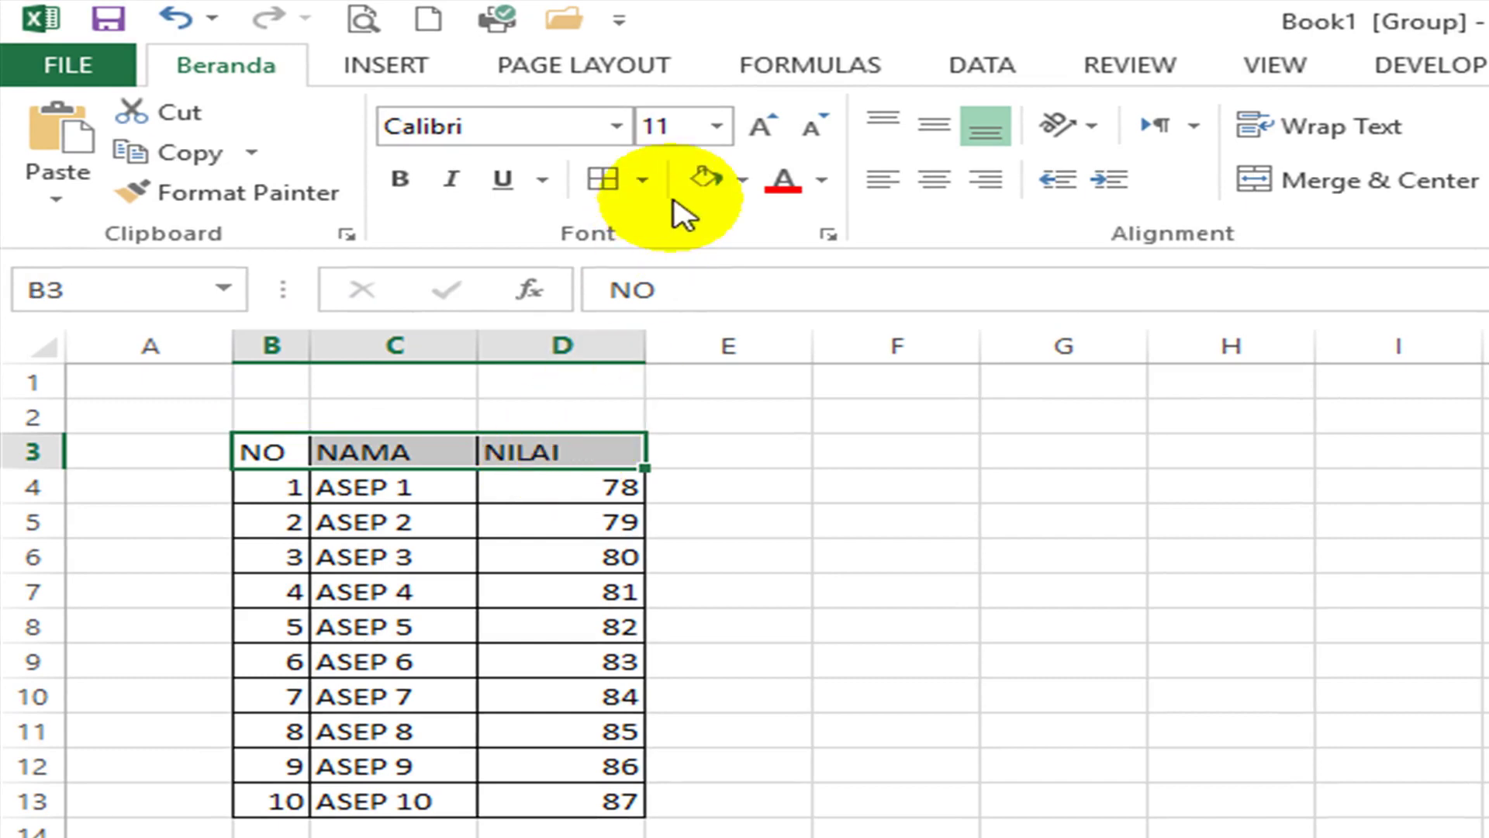
{"action": "left_click", "coordinate": [690, 186]}
Step: Enter the title DAFTAR NILAI in B1 and merge and center it across B1:D1
{"action": "left_click", "coordinate": [266, 380]}
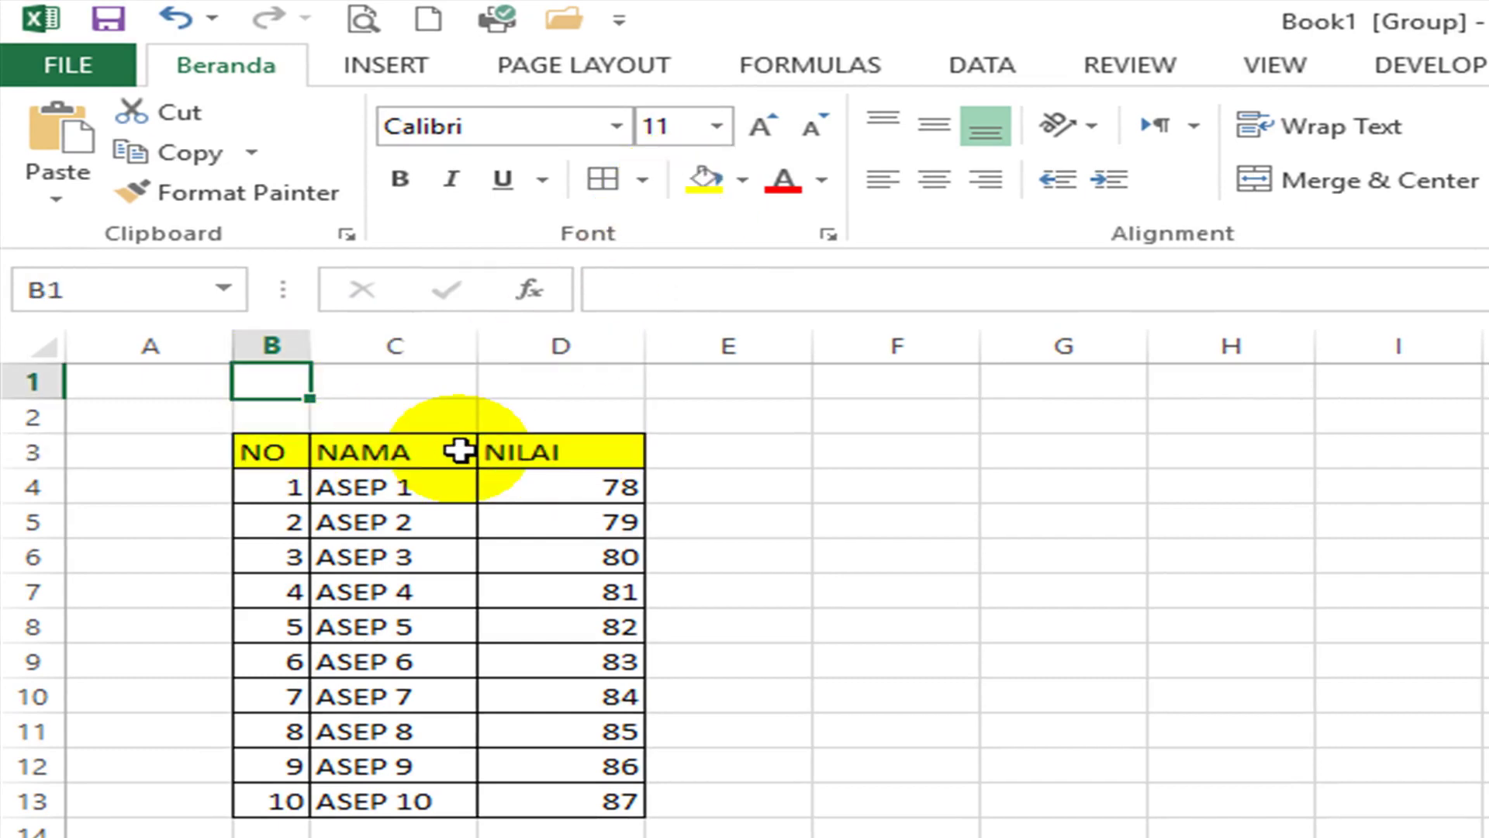
{"action": "type", "text": "DAFTAR NILAI"}
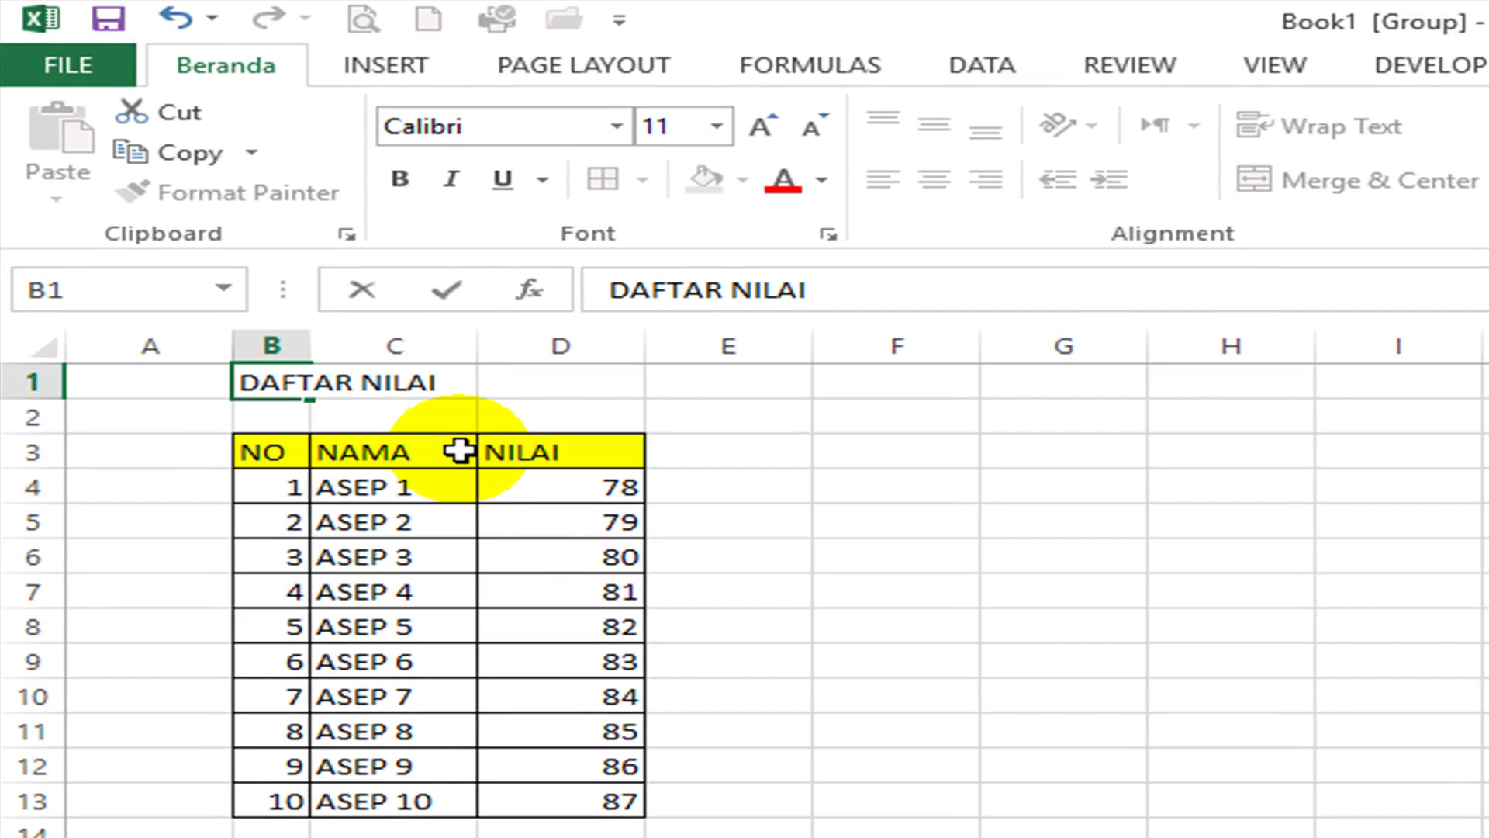
{"action": "left_click", "coordinate": [808, 508]}
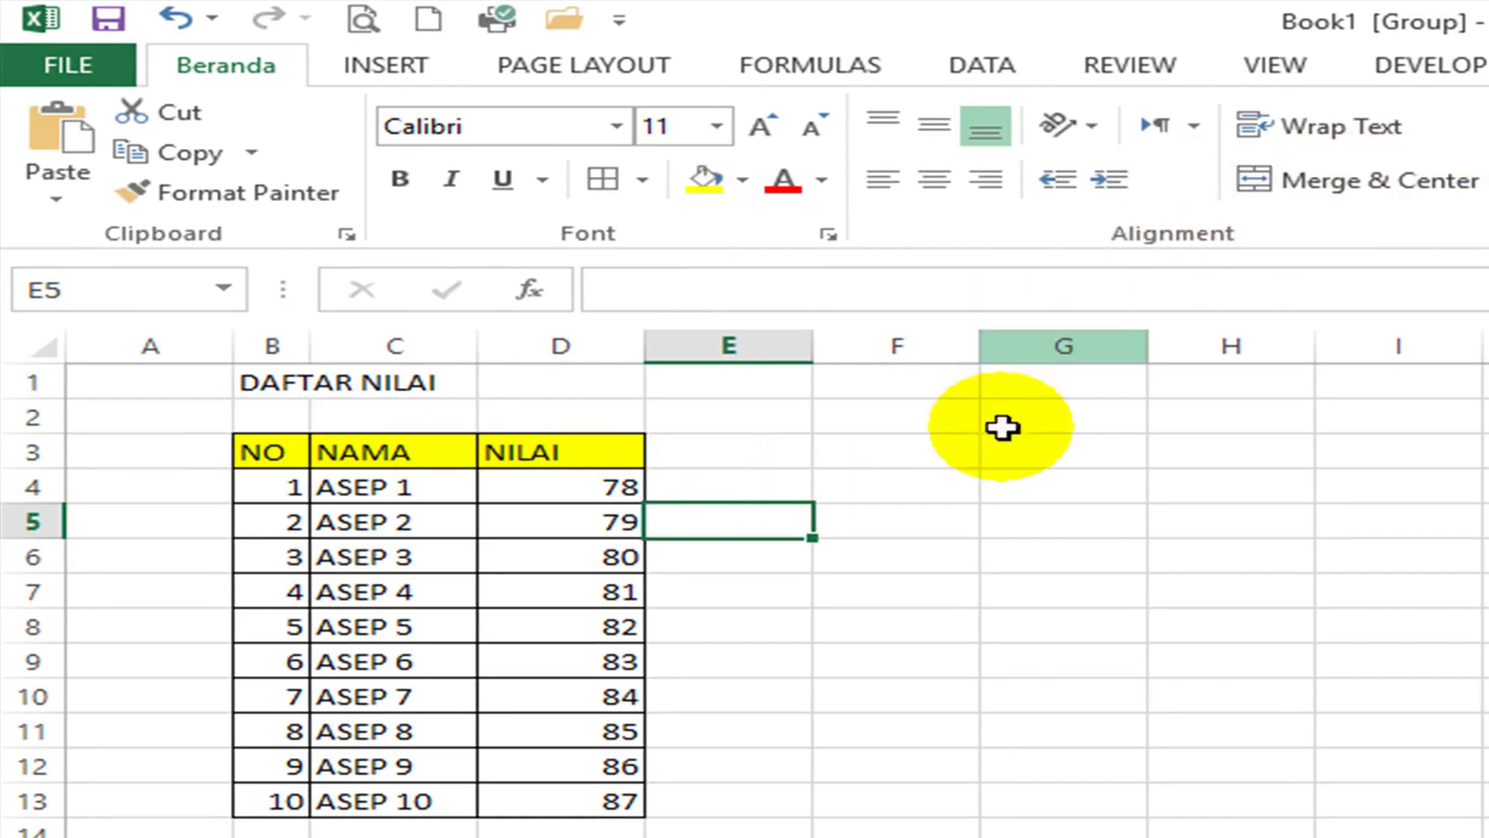
{"action": "left_click", "coordinate": [574, 623]}
{"action": "left_click", "coordinate": [262, 380]}
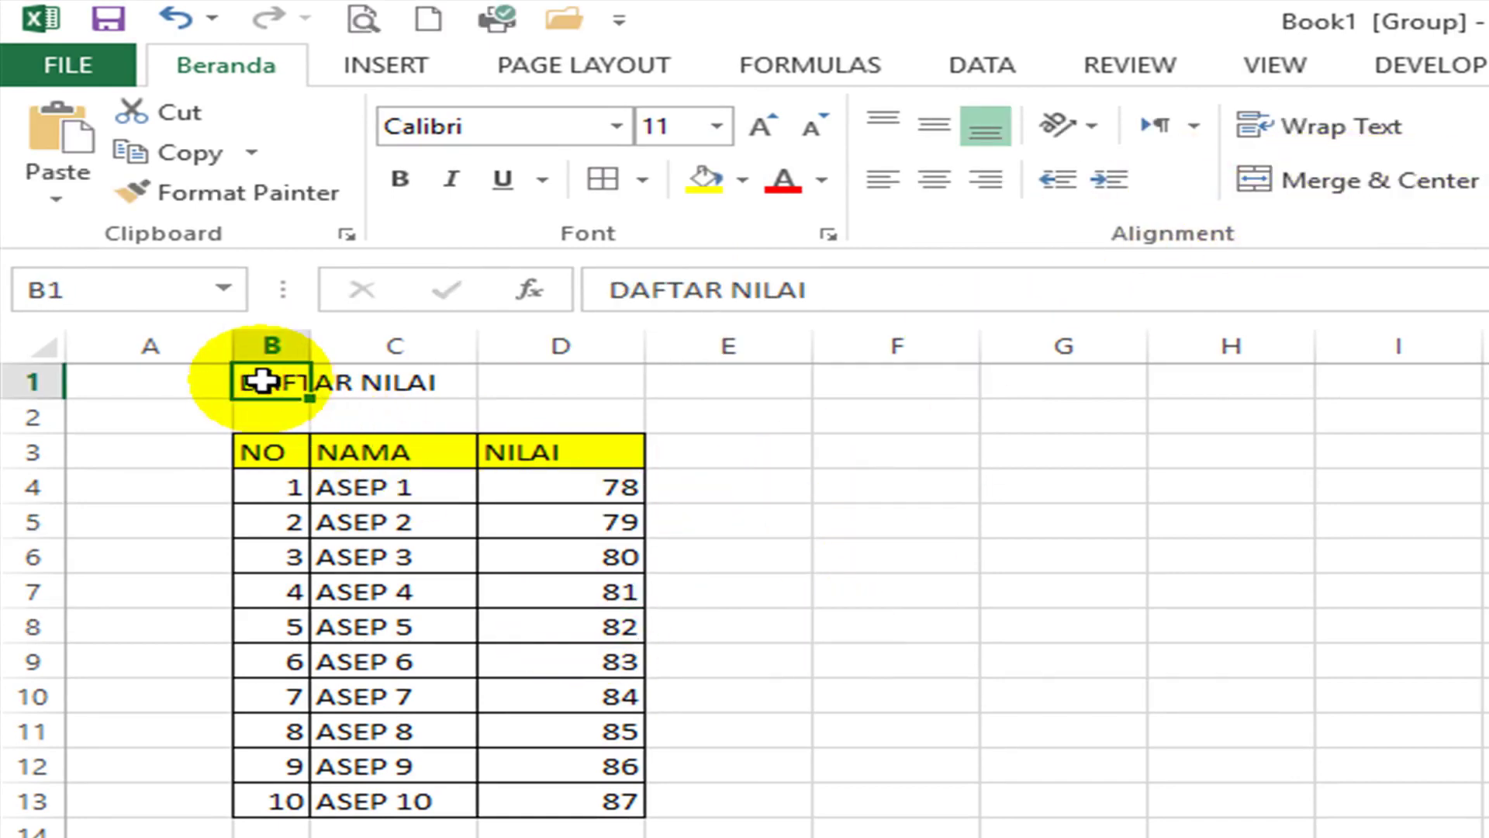
{"action": "left_click_drag", "start_coordinate": [262, 380], "coordinate": [542, 373]}
{"action": "left_click", "coordinate": [1286, 188]}
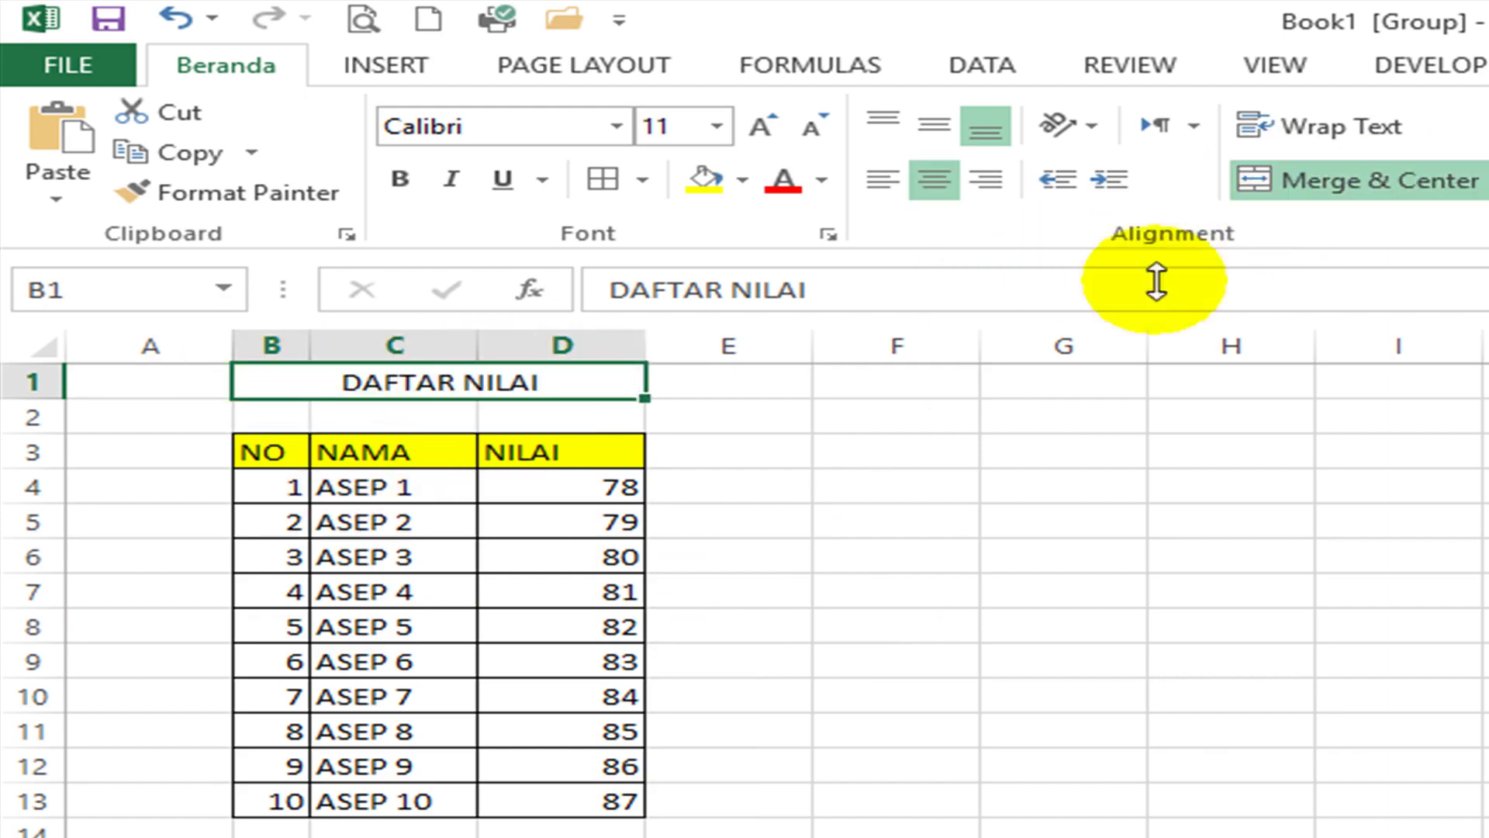
{"action": "left_click", "coordinate": [1055, 488]}
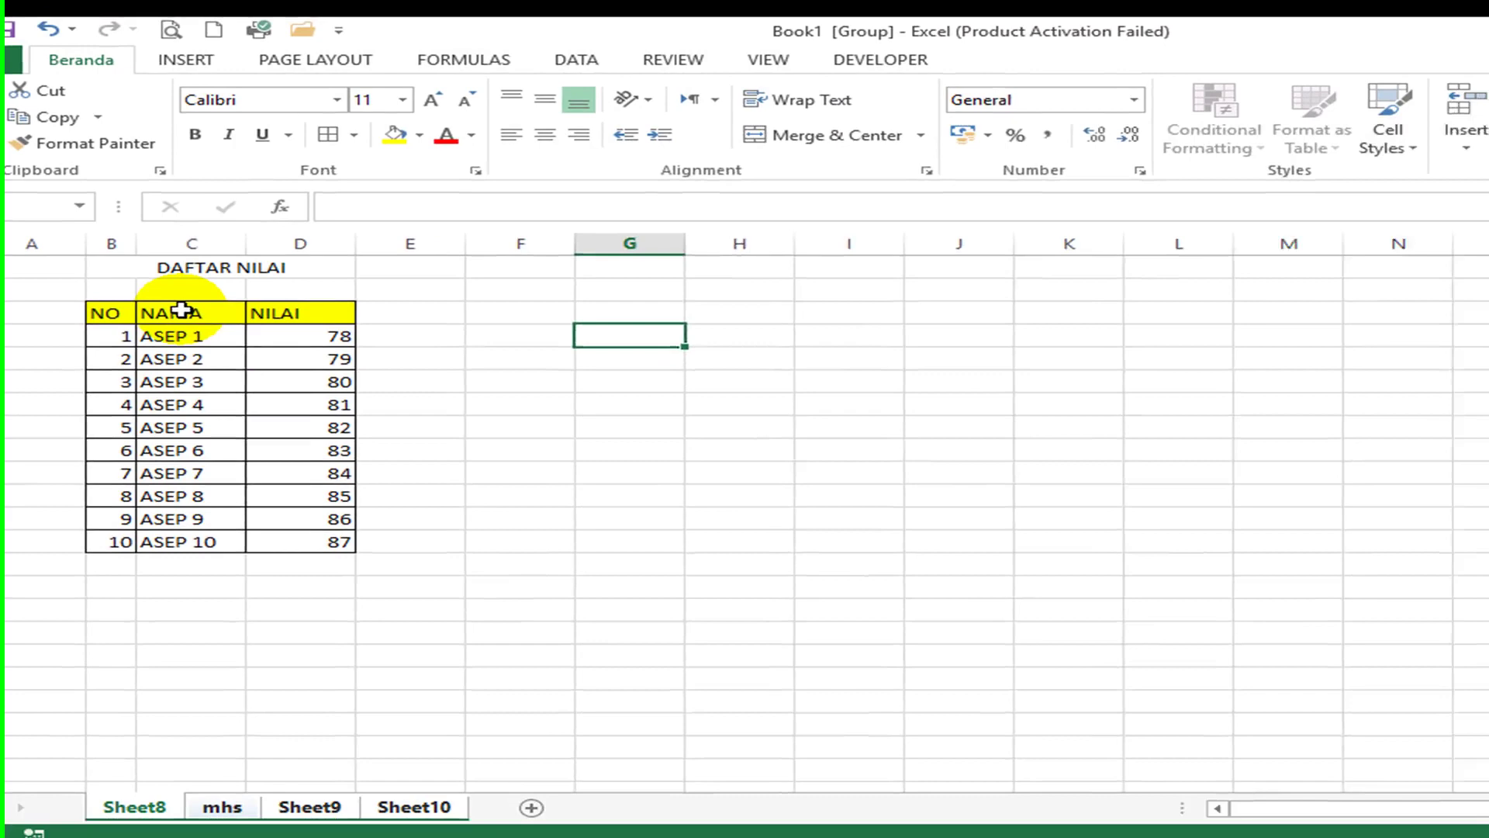
Step: Ungroup the sheets by switching to mhs alone, and return to Sheet8
{"action": "left_click", "coordinate": [379, 452]}
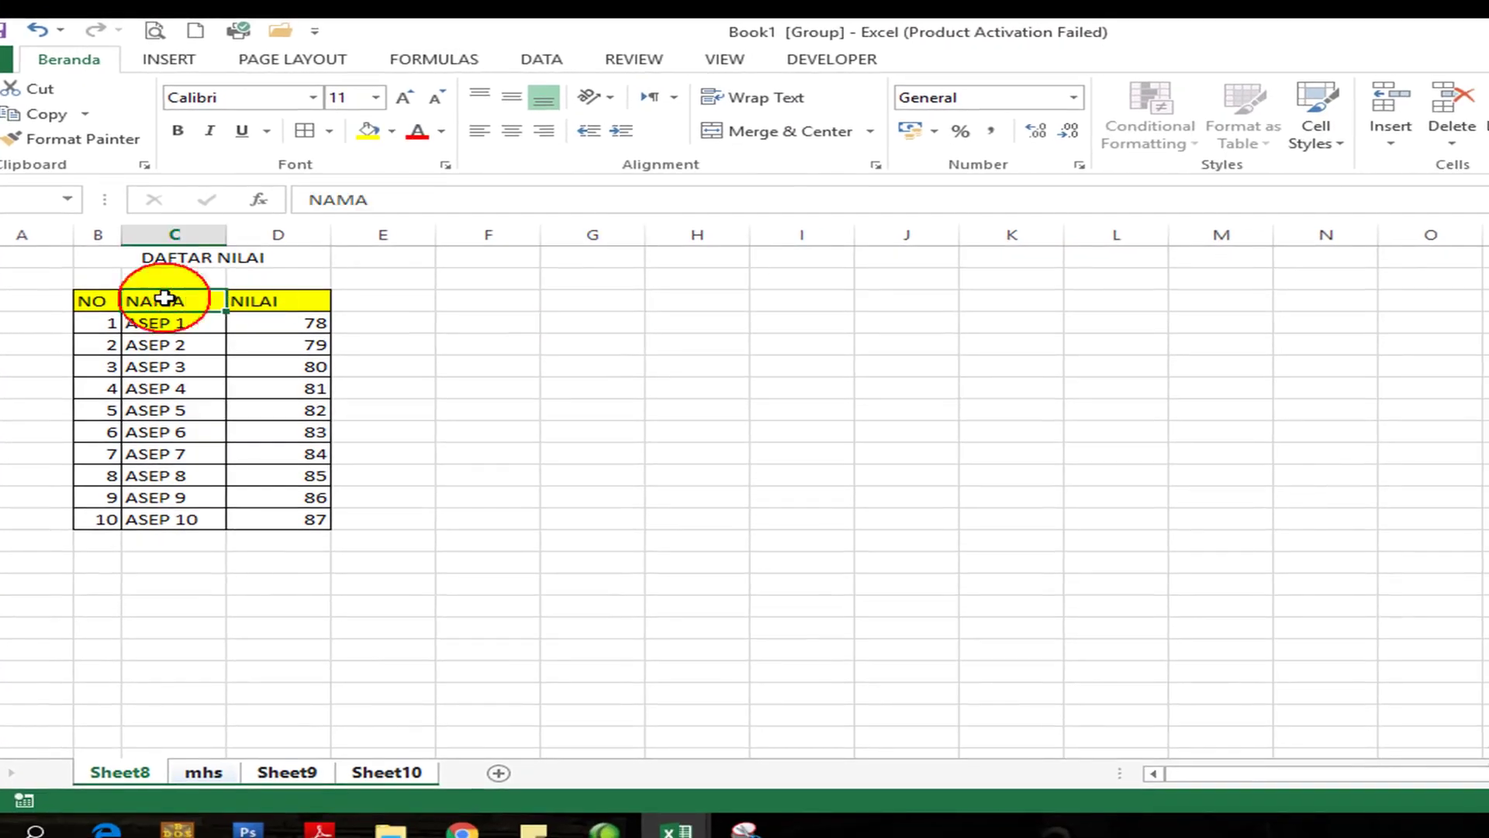
{"action": "left_click", "coordinate": [150, 671]}
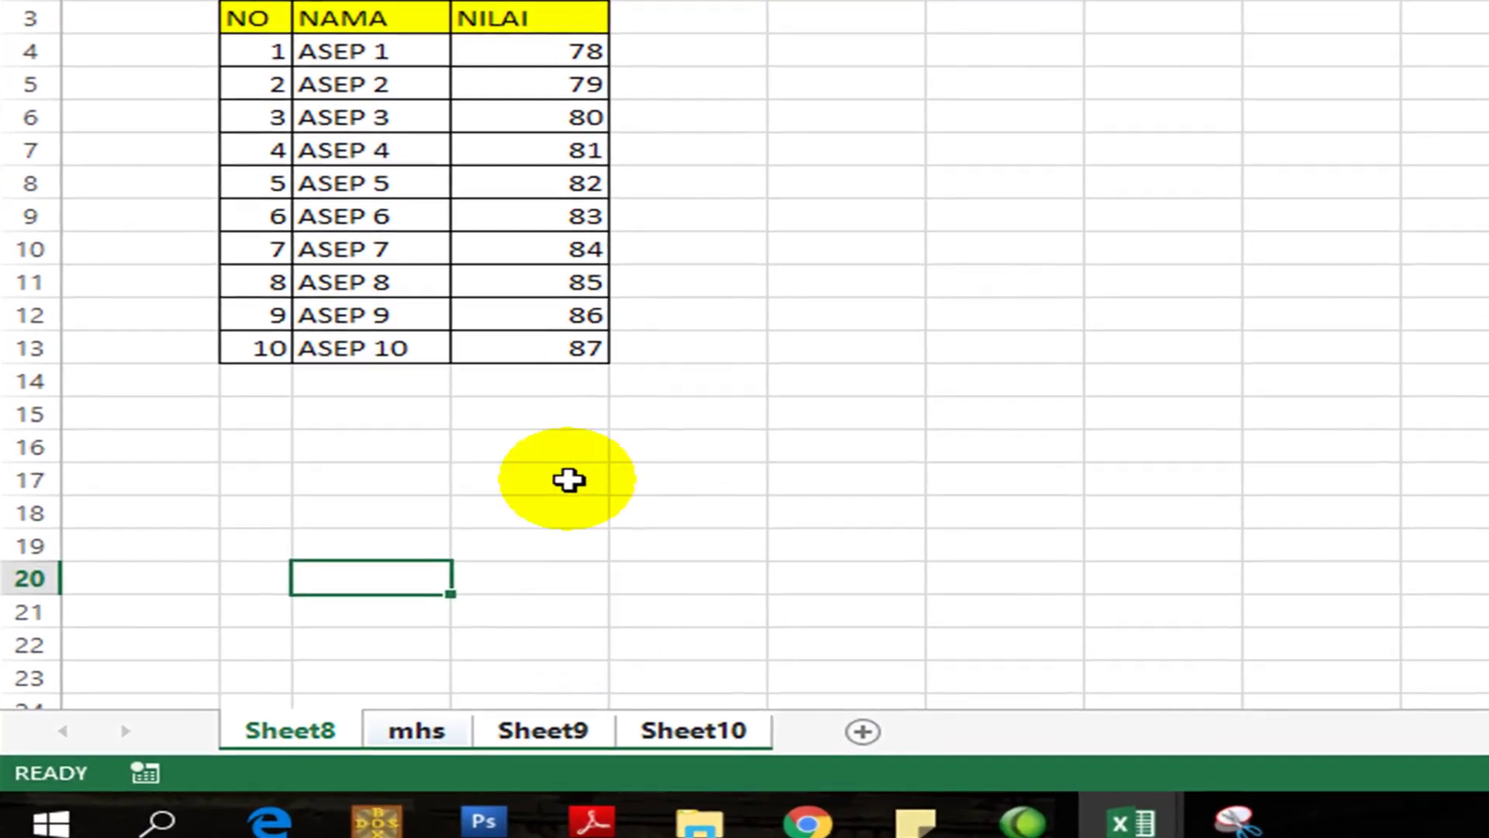
{"action": "left_click", "coordinate": [438, 740]}
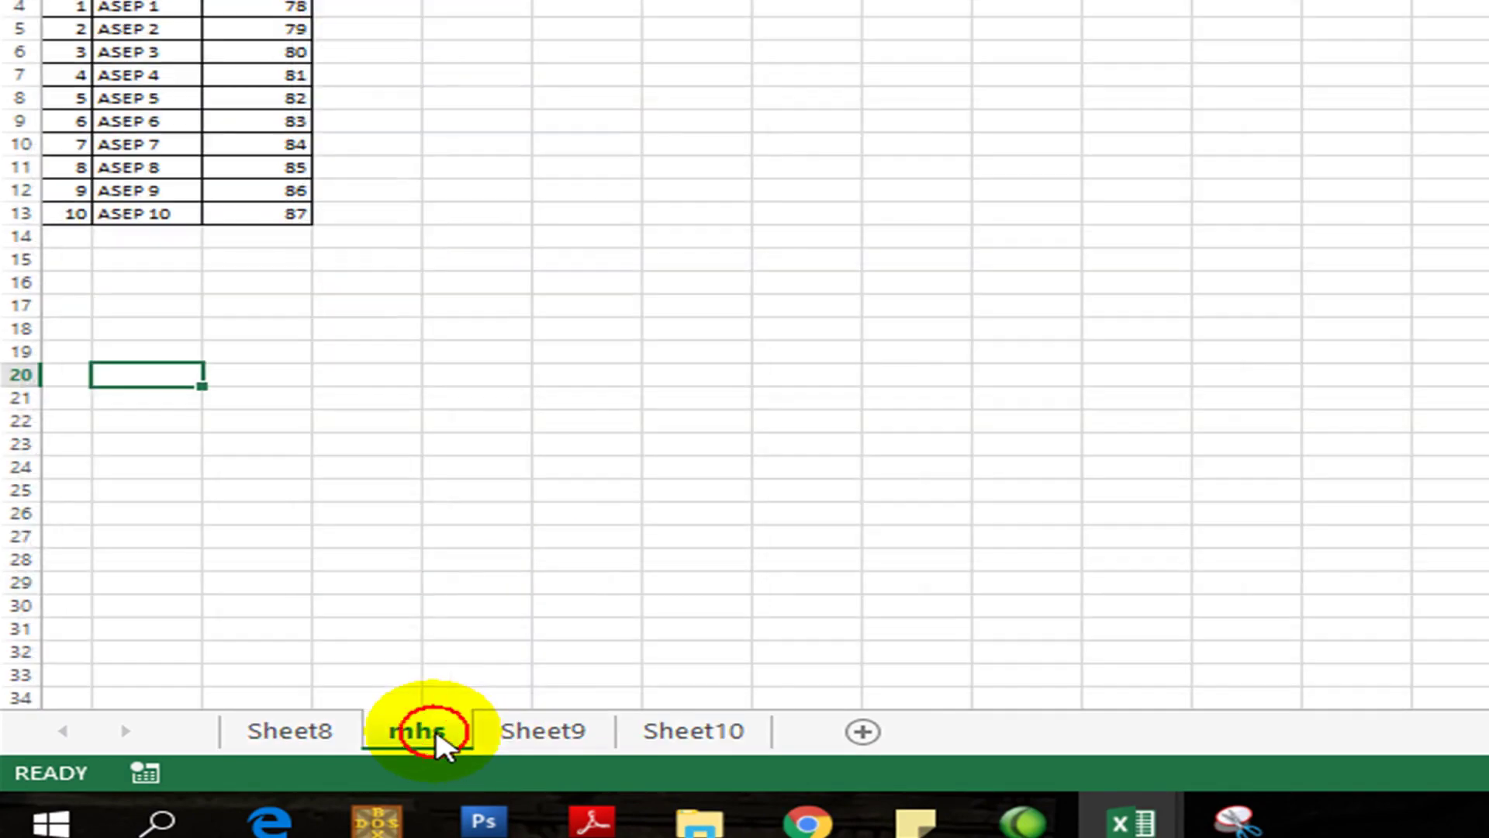
{"action": "left_click", "coordinate": [279, 732]}
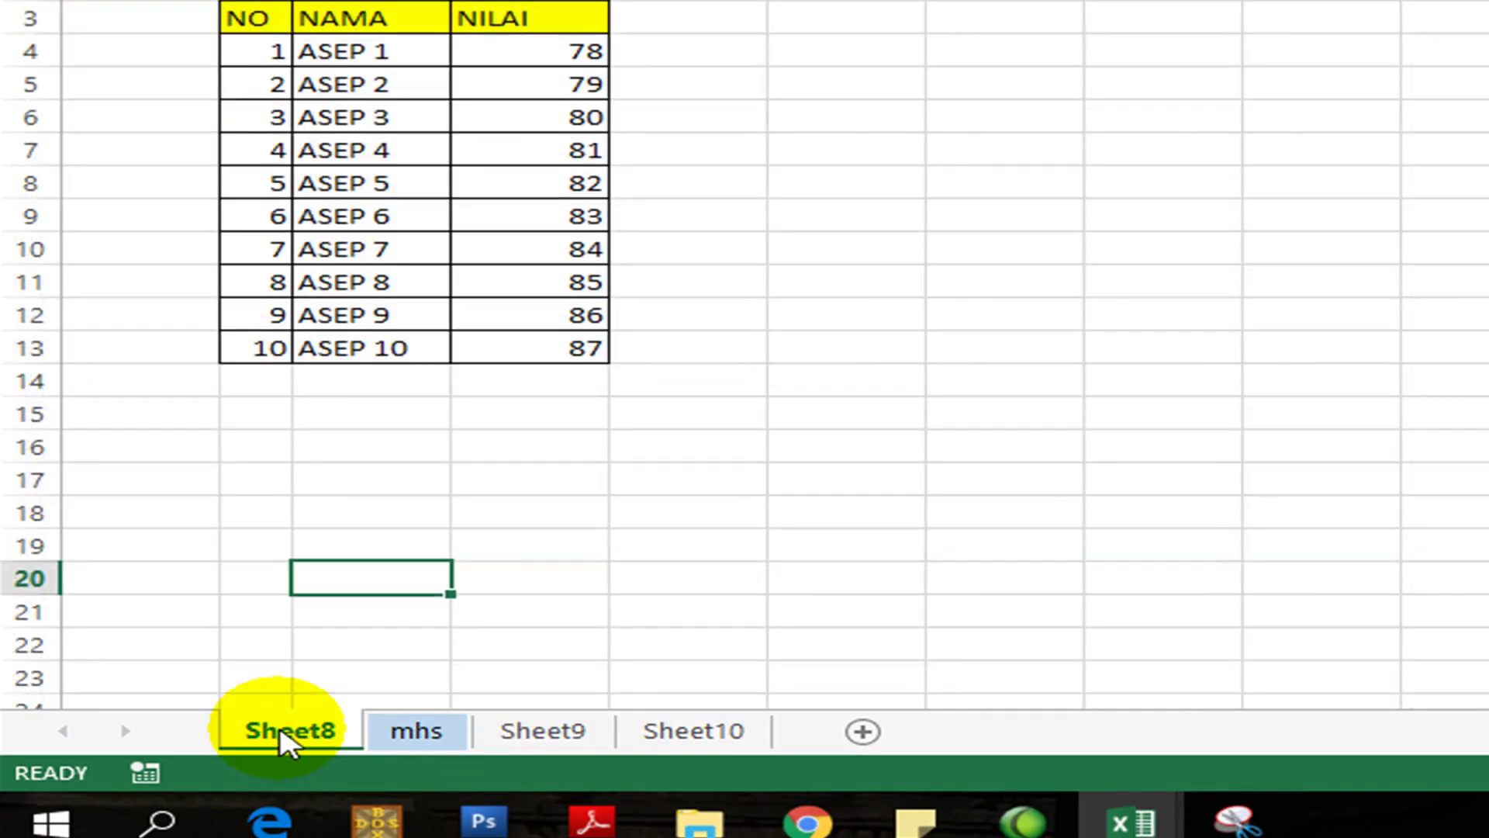
Step: Compare the DAFTAR NILAI table across Sheet8, mhs, Sheet9 and Sheet10
{"action": "left_click", "coordinate": [397, 732]}
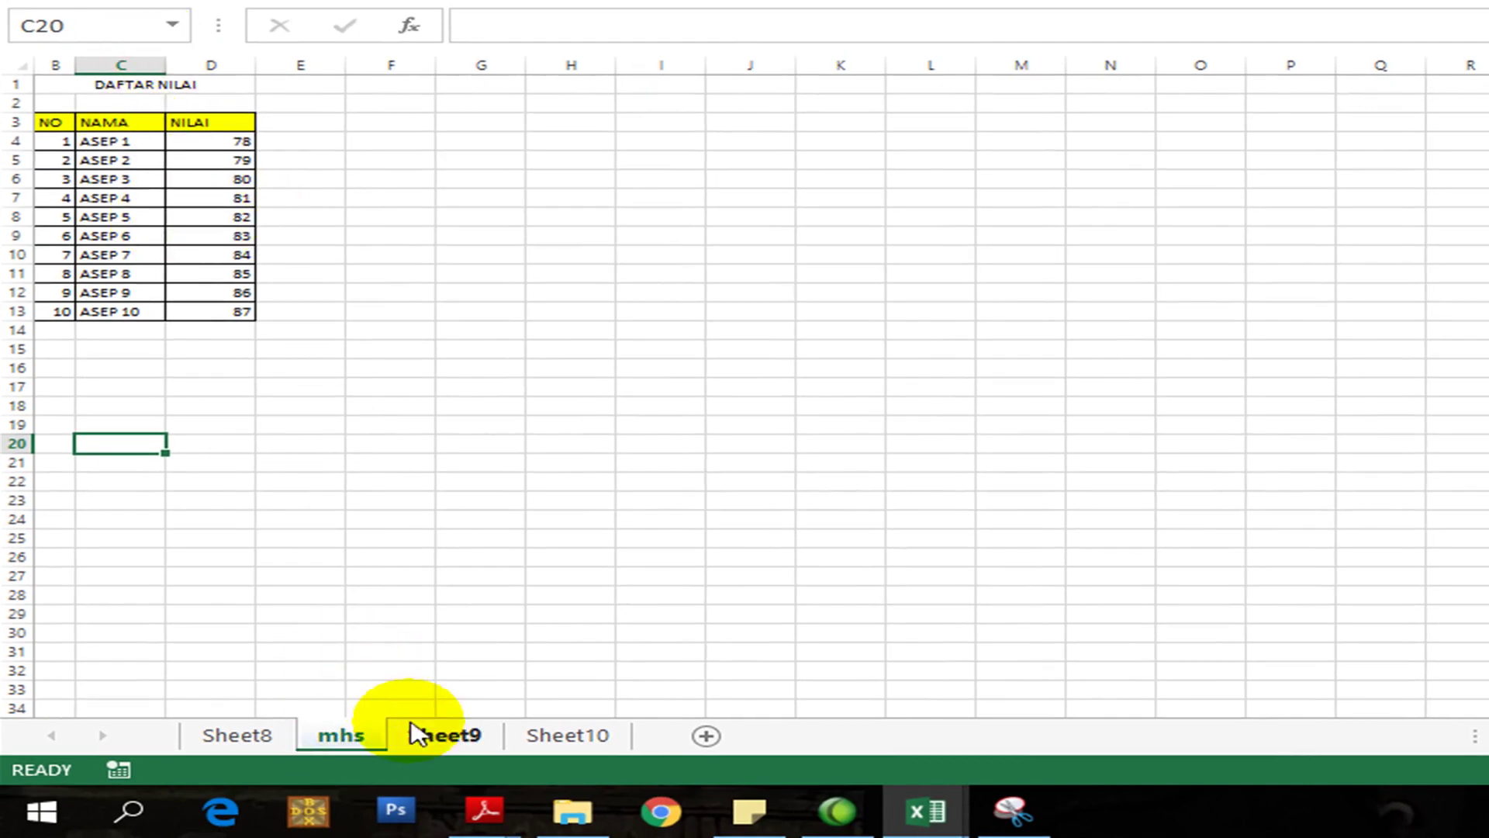
{"action": "left_click", "coordinate": [434, 736], "text": "ctrl"}
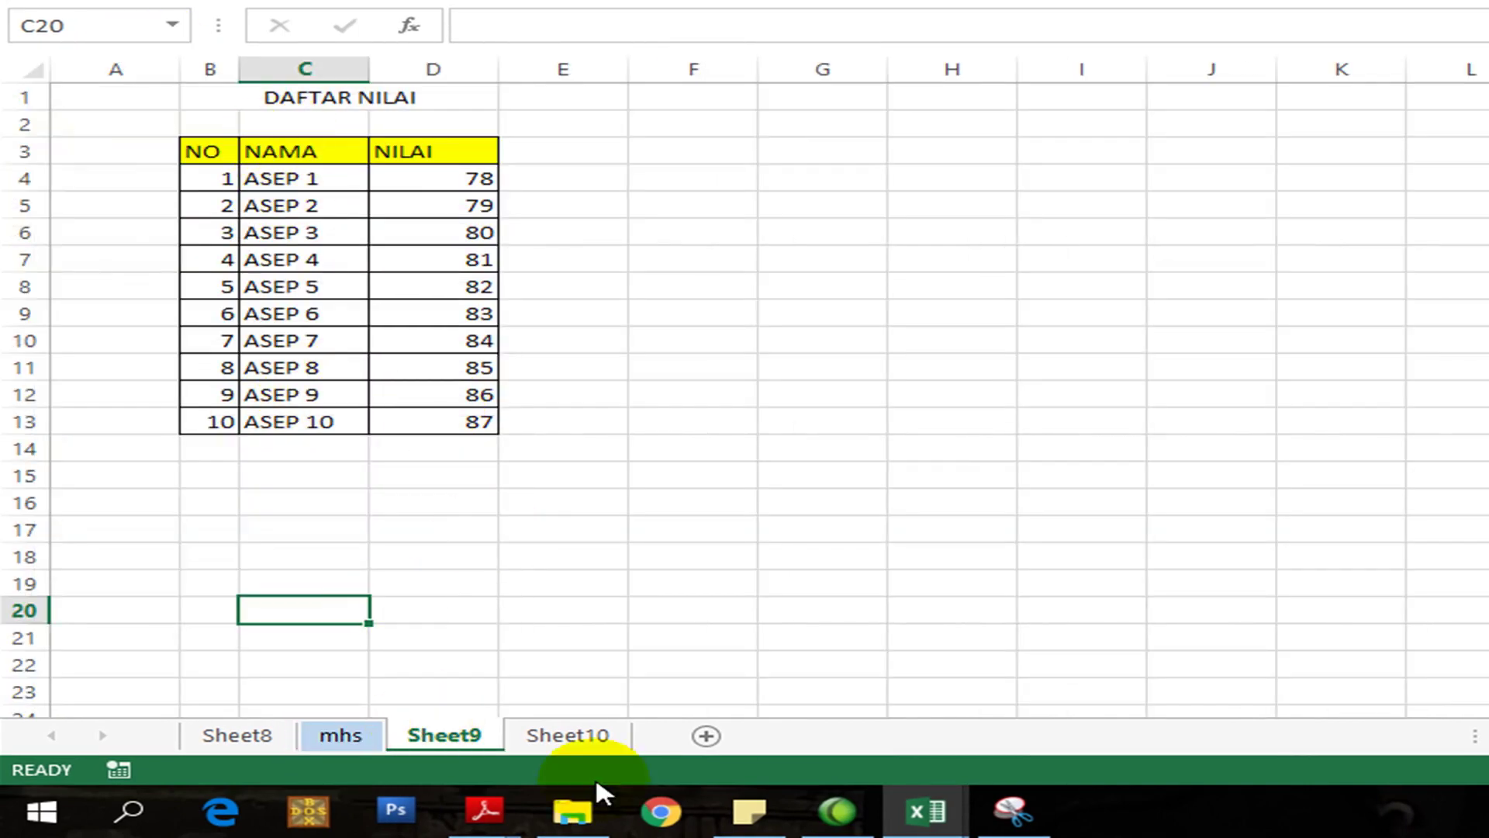
{"action": "left_click", "coordinate": [579, 747]}
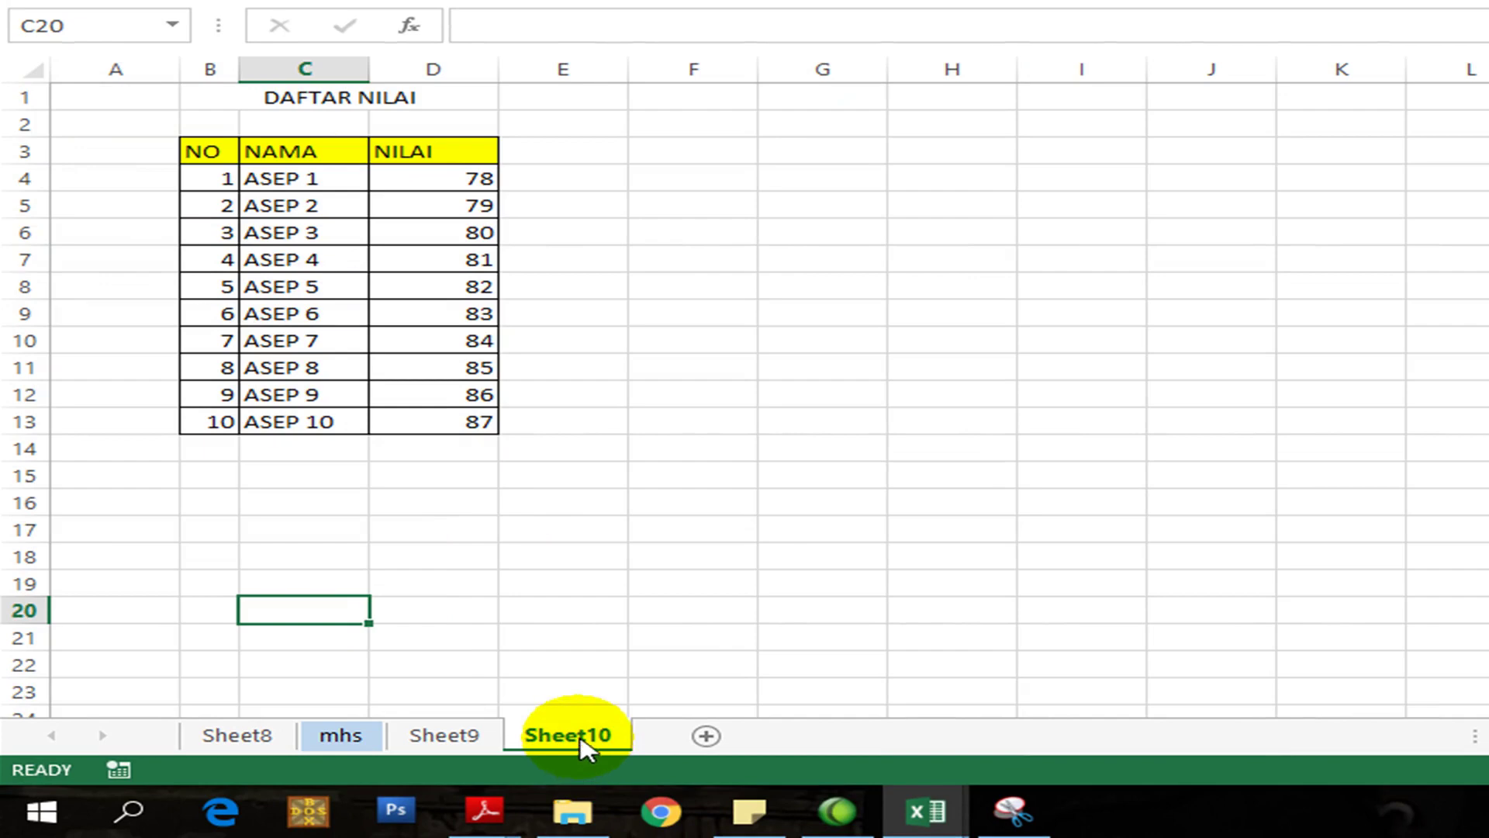
{"action": "left_click", "coordinate": [470, 738]}
{"action": "left_click", "coordinate": [358, 736]}
{"action": "left_click", "coordinate": [278, 737]}
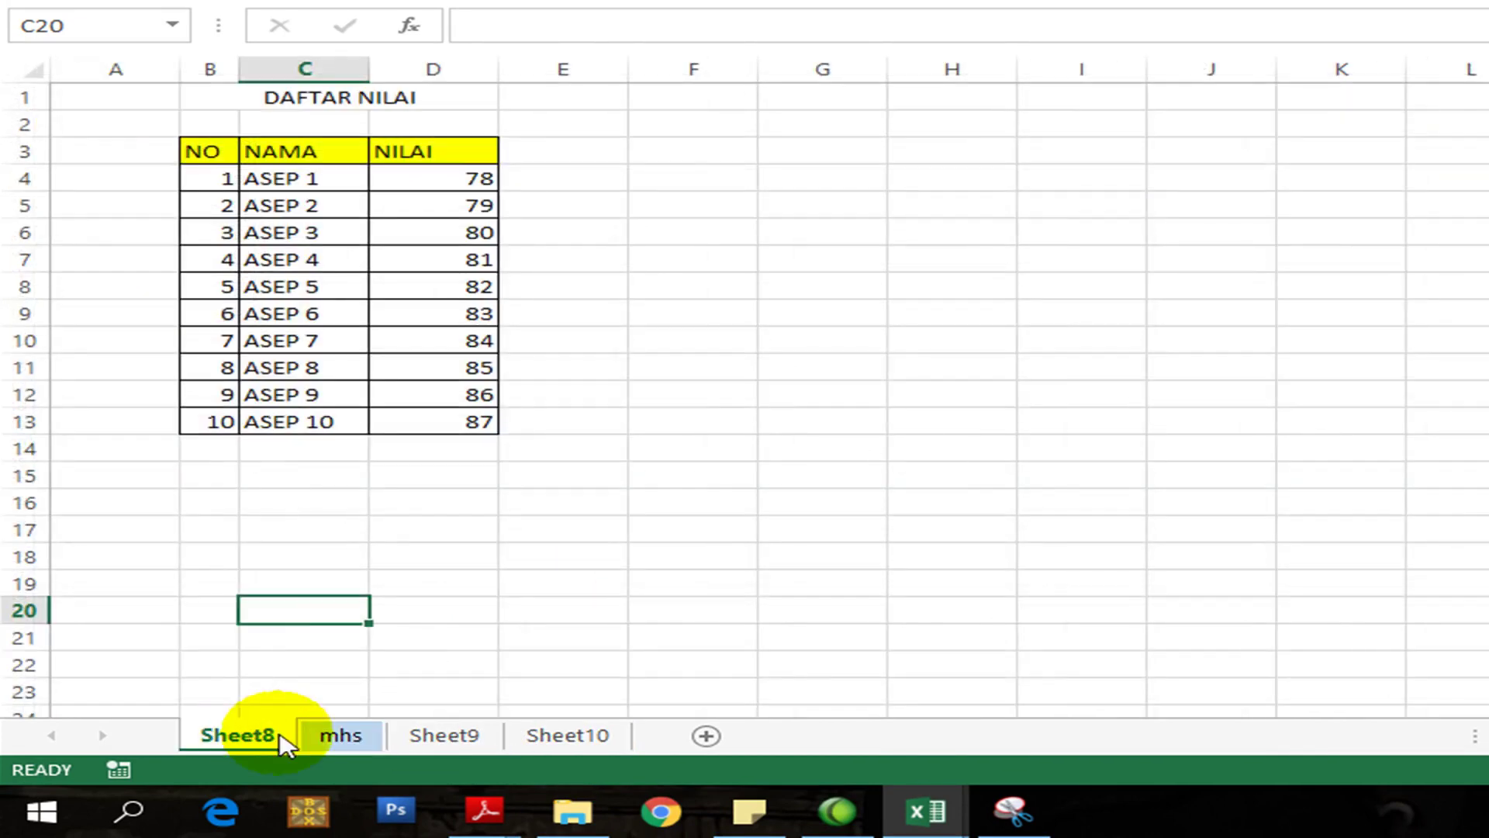
{"action": "left_click", "coordinate": [346, 746]}
{"action": "left_click", "coordinate": [464, 746]}
{"action": "left_click", "coordinate": [552, 744]}
{"action": "left_click", "coordinate": [477, 748]}
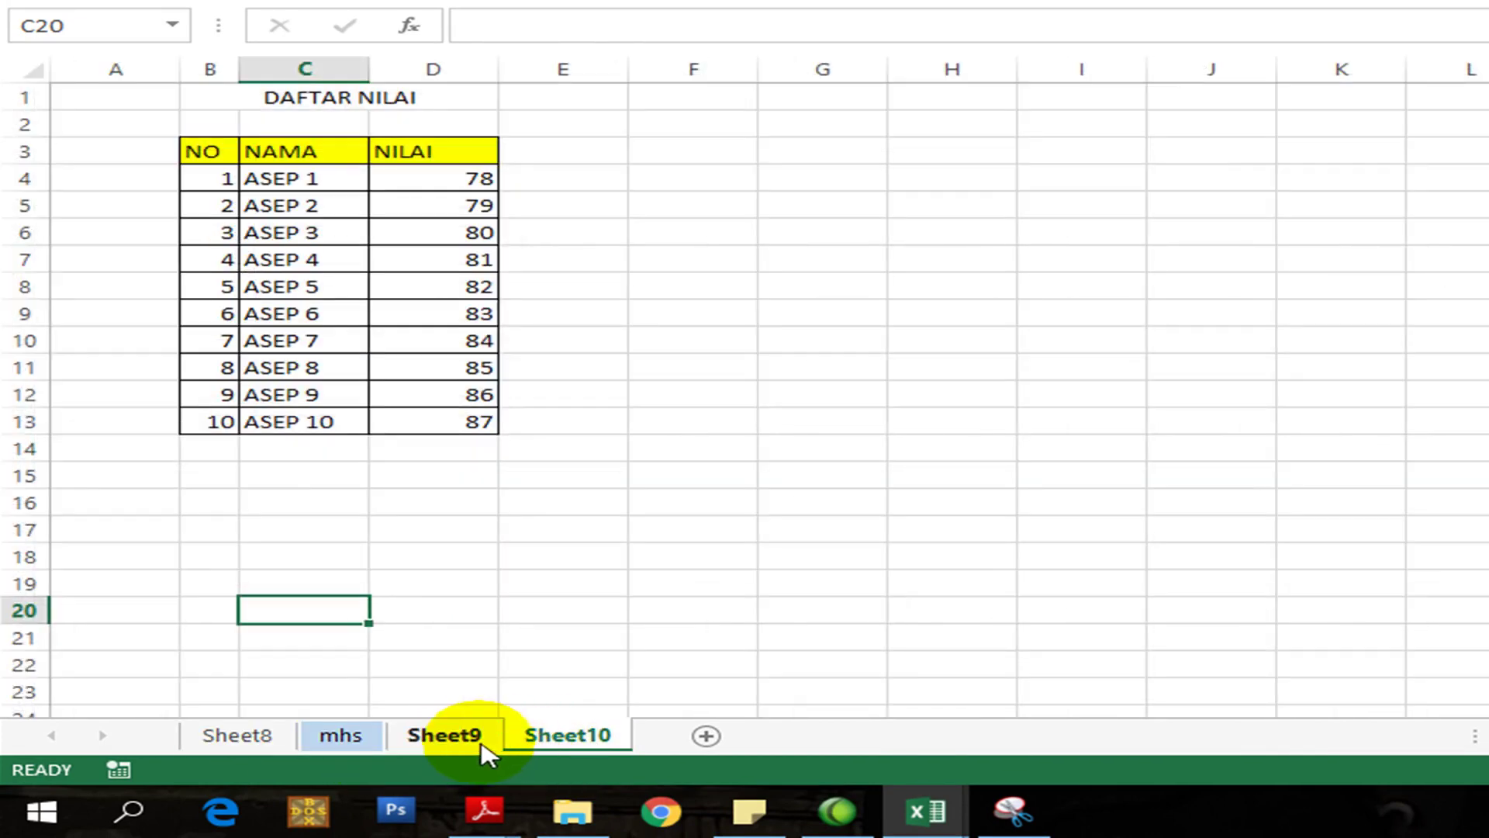
{"action": "left_click", "coordinate": [364, 743]}
{"action": "left_click", "coordinate": [241, 740]}
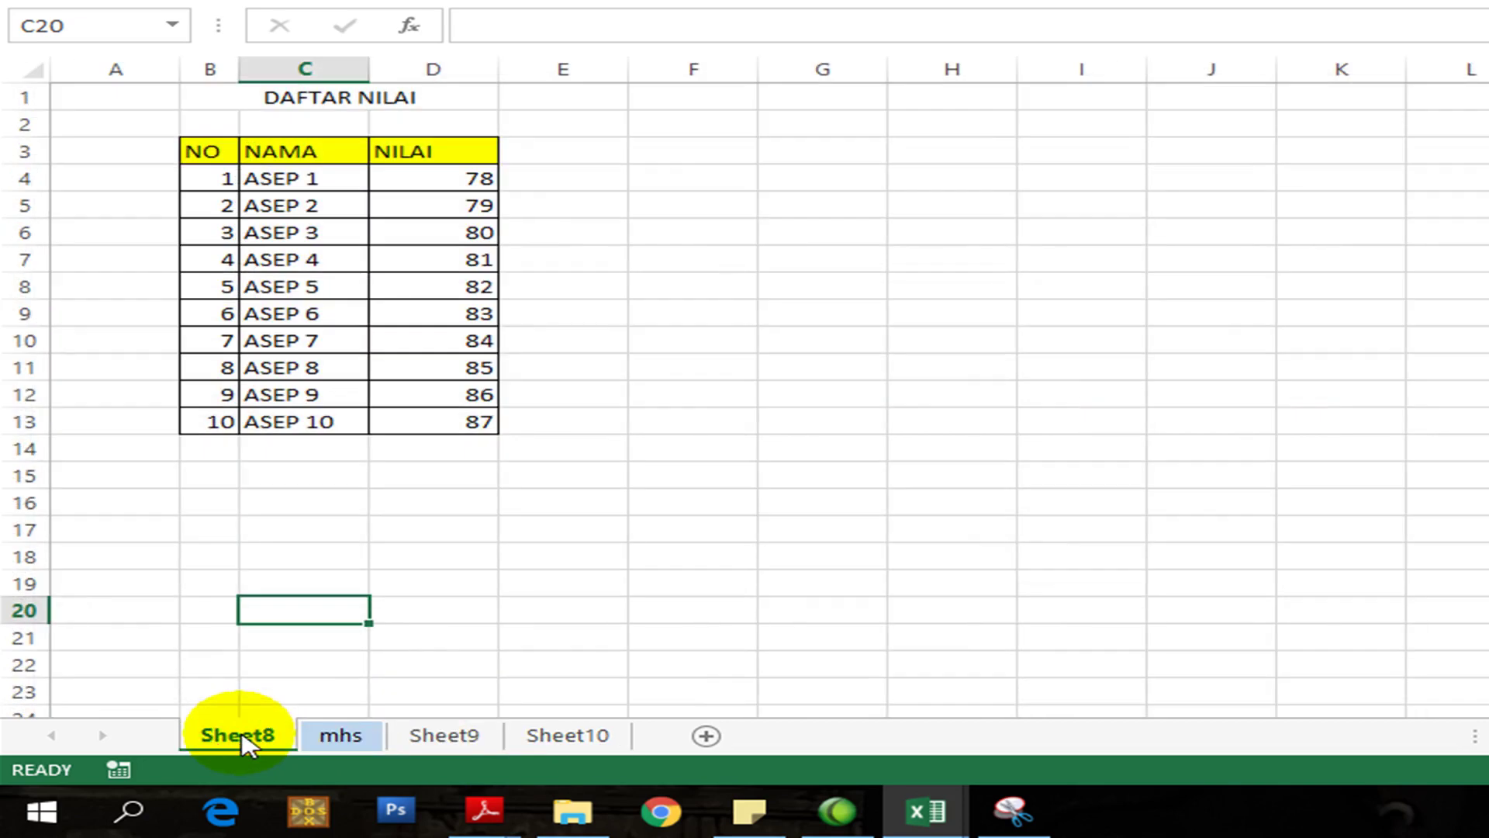
{"action": "left_click", "coordinate": [337, 743]}
{"action": "left_click", "coordinate": [445, 744]}
{"action": "left_click", "coordinate": [583, 739]}
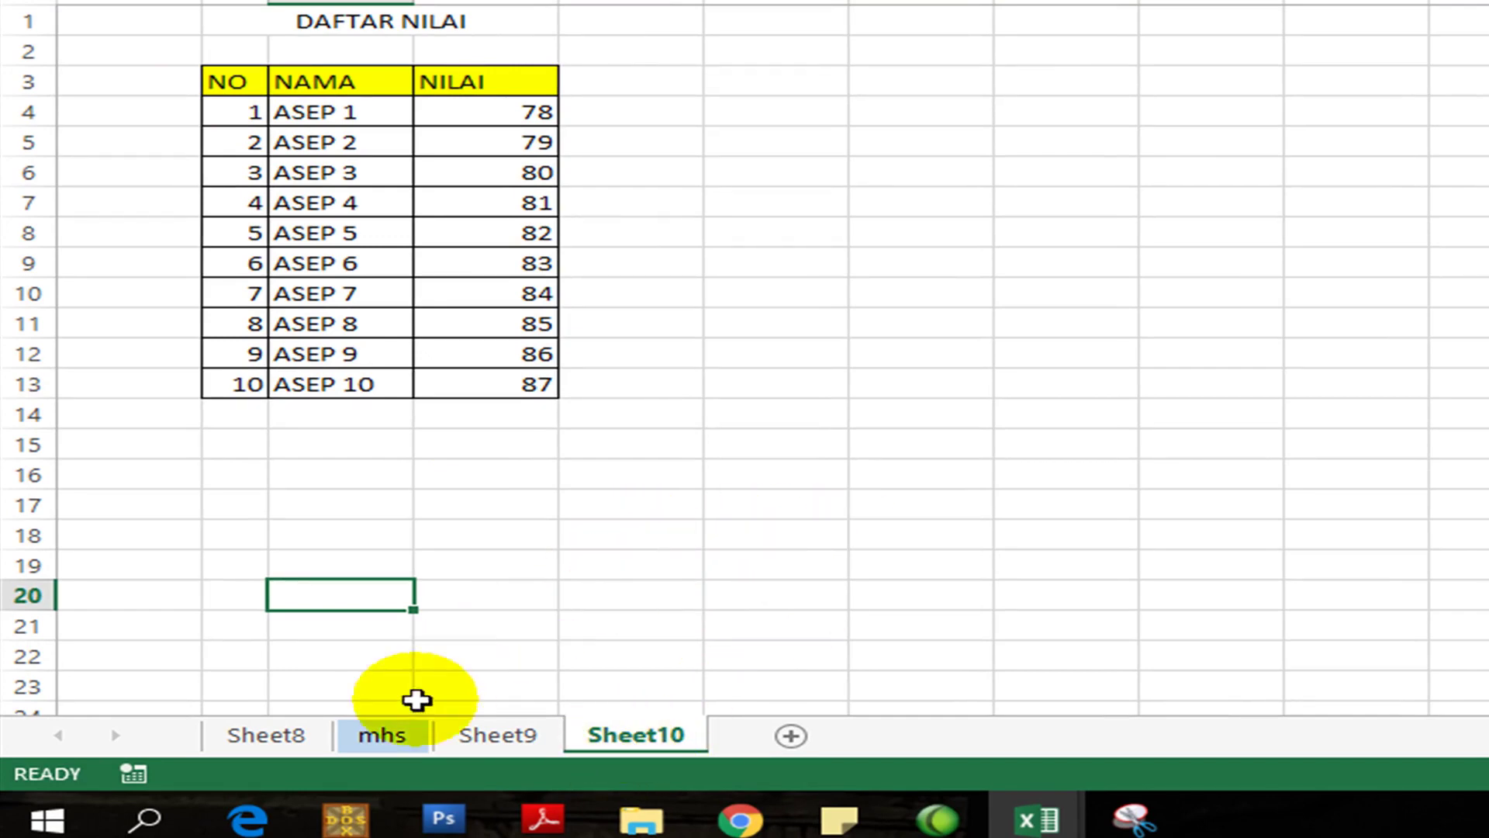
{"action": "left_click", "coordinate": [378, 733]}
{"action": "left_click", "coordinate": [266, 733]}
{"action": "left_click", "coordinate": [539, 737]}
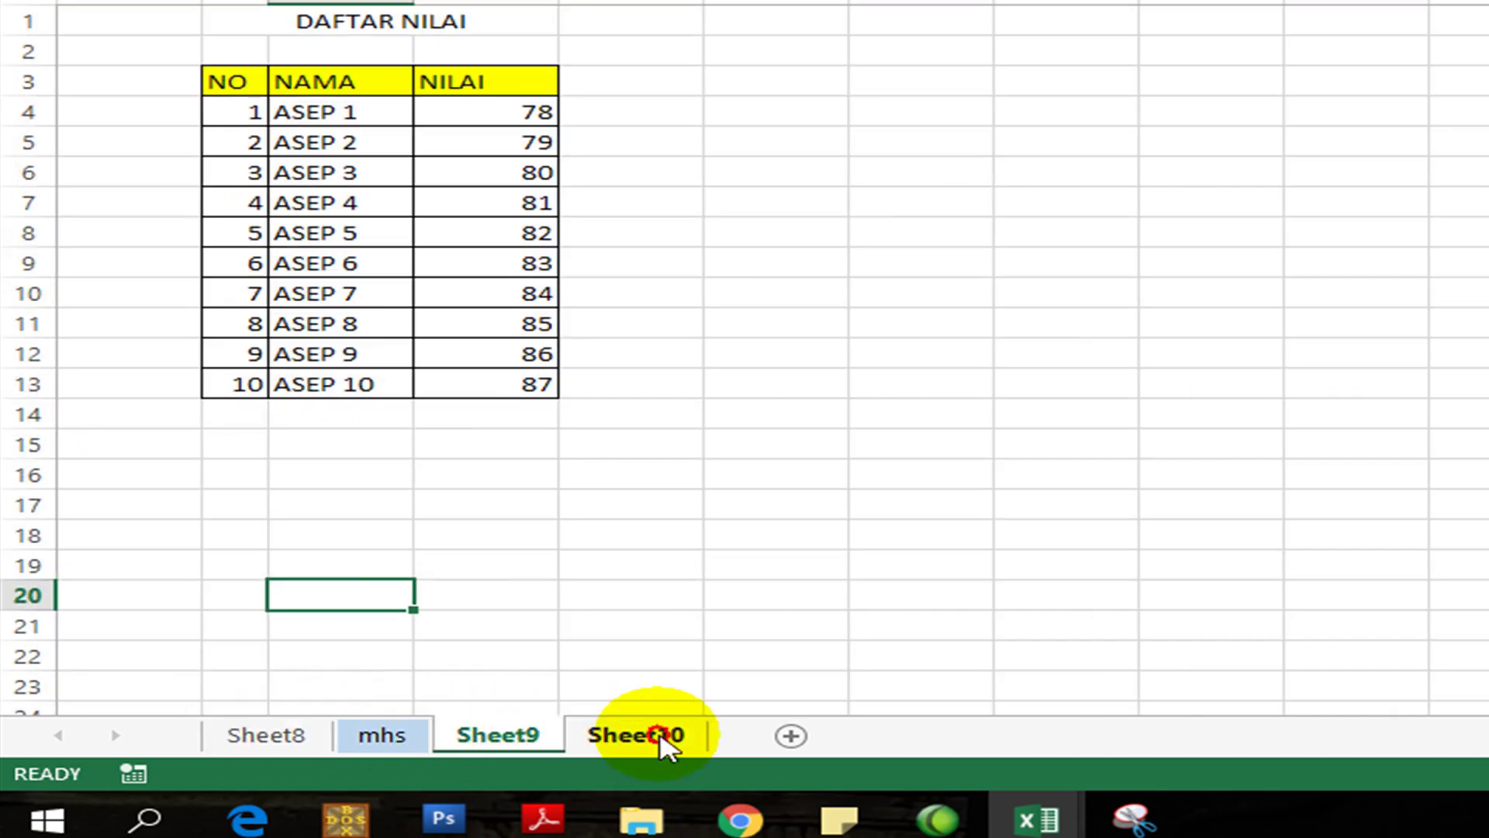
{"action": "left_click", "coordinate": [665, 736]}
{"action": "left_click", "coordinate": [466, 741]}
{"action": "left_click", "coordinate": [375, 736]}
{"action": "left_click", "coordinate": [314, 732]}
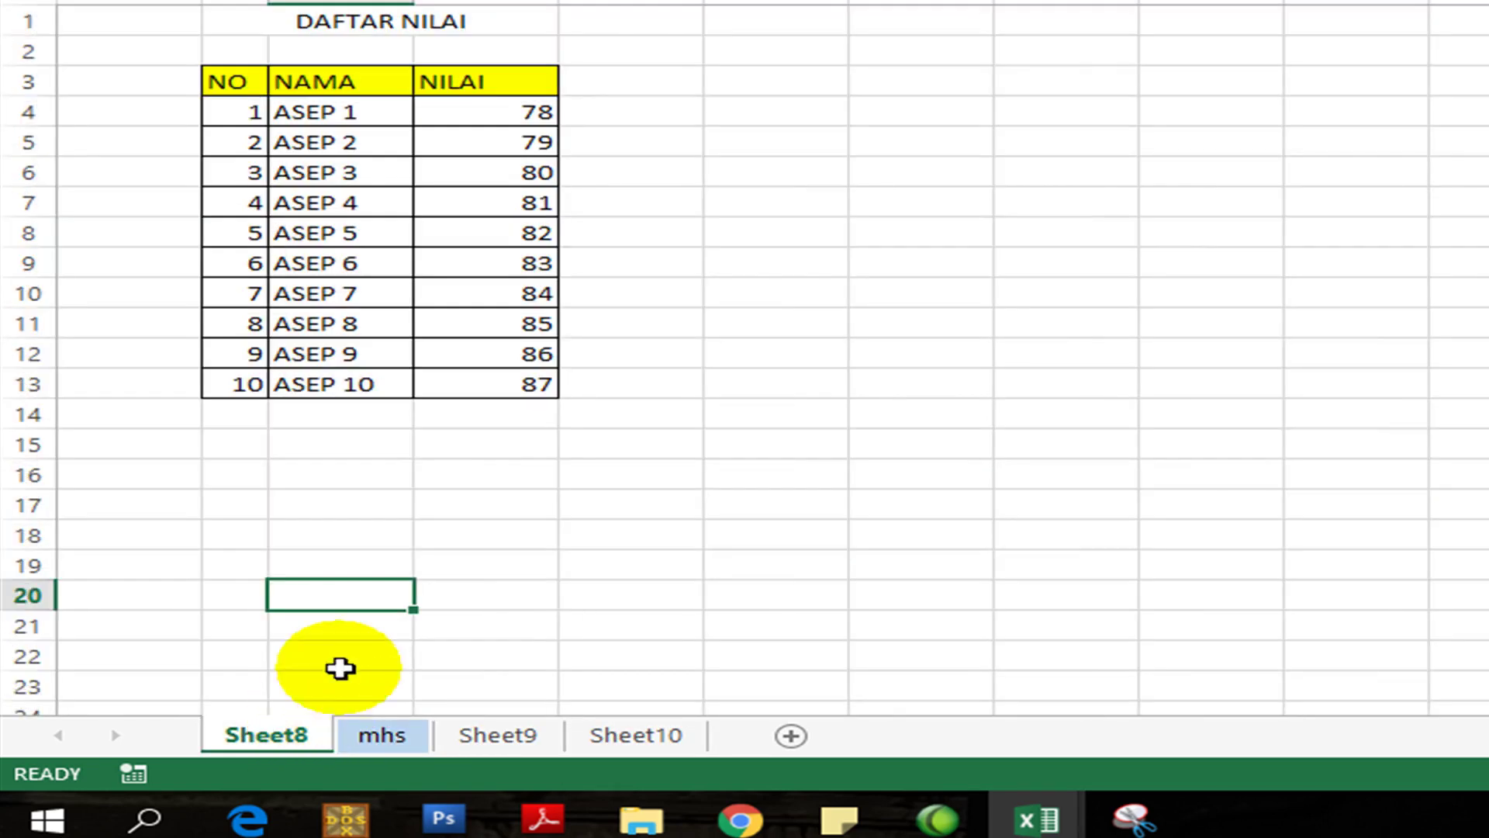
Step: Clear the NILAI values in D4:D13 of Sheet8 and check the tables on mhs, Sheet9 and Sheet10
{"action": "left_click_drag", "start_coordinate": [485, 114], "coordinate": [494, 381]}
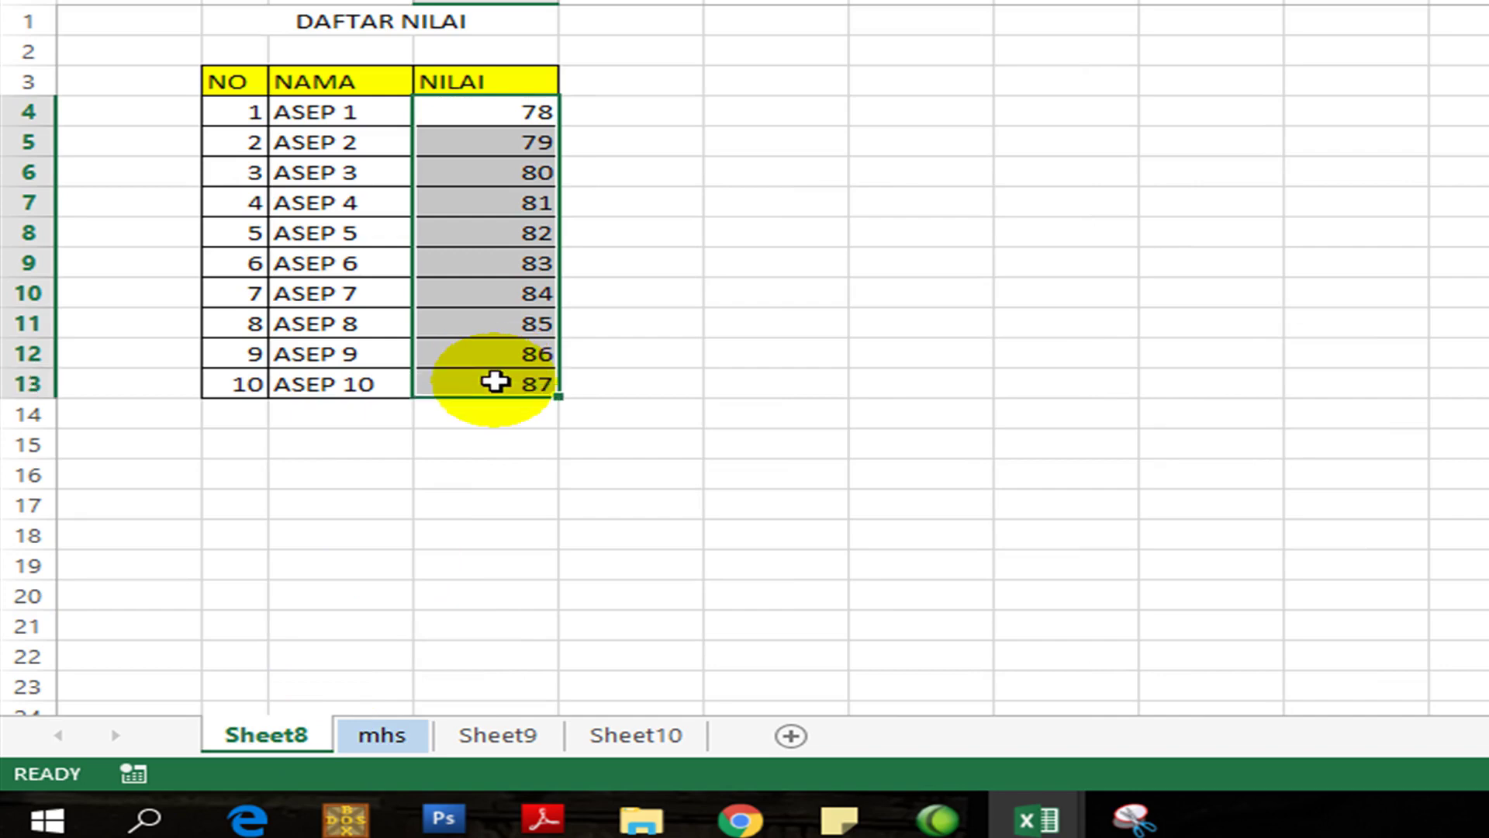
{"action": "key", "text": "Delete"}
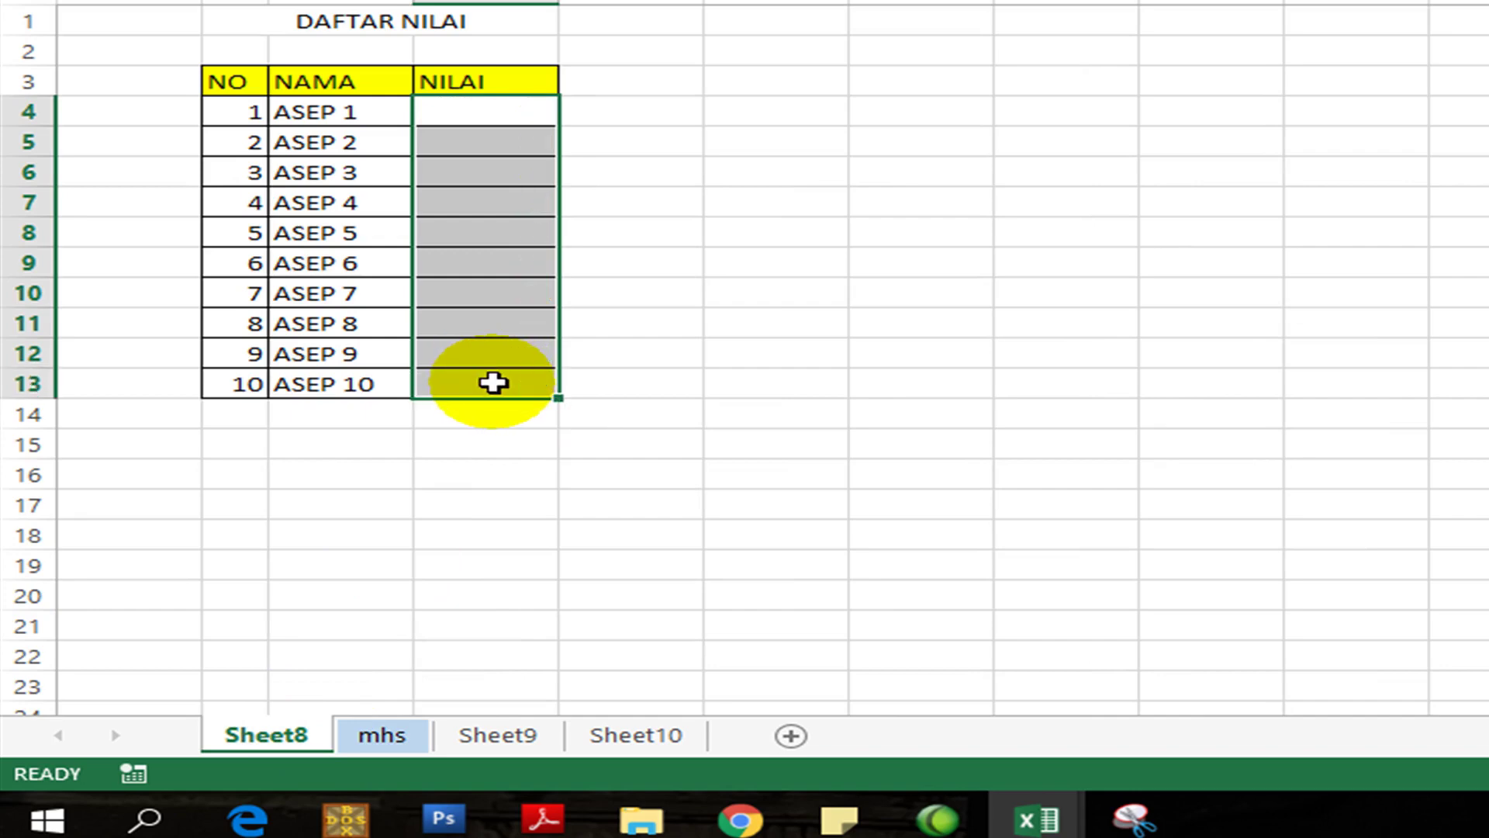
{"action": "left_click", "coordinate": [396, 737]}
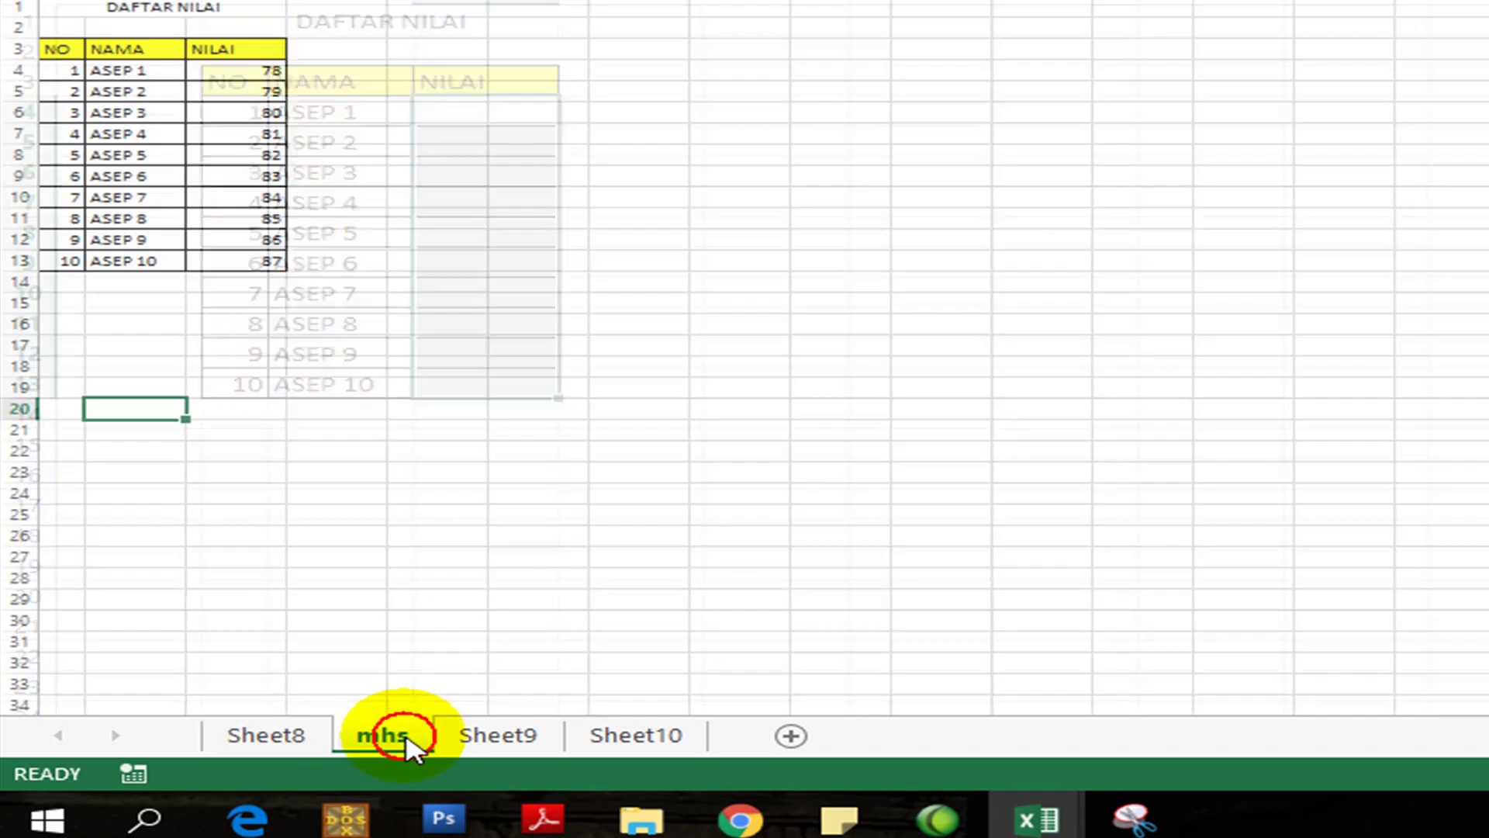
{"action": "left_click", "coordinate": [496, 743]}
{"action": "left_click", "coordinate": [651, 738]}
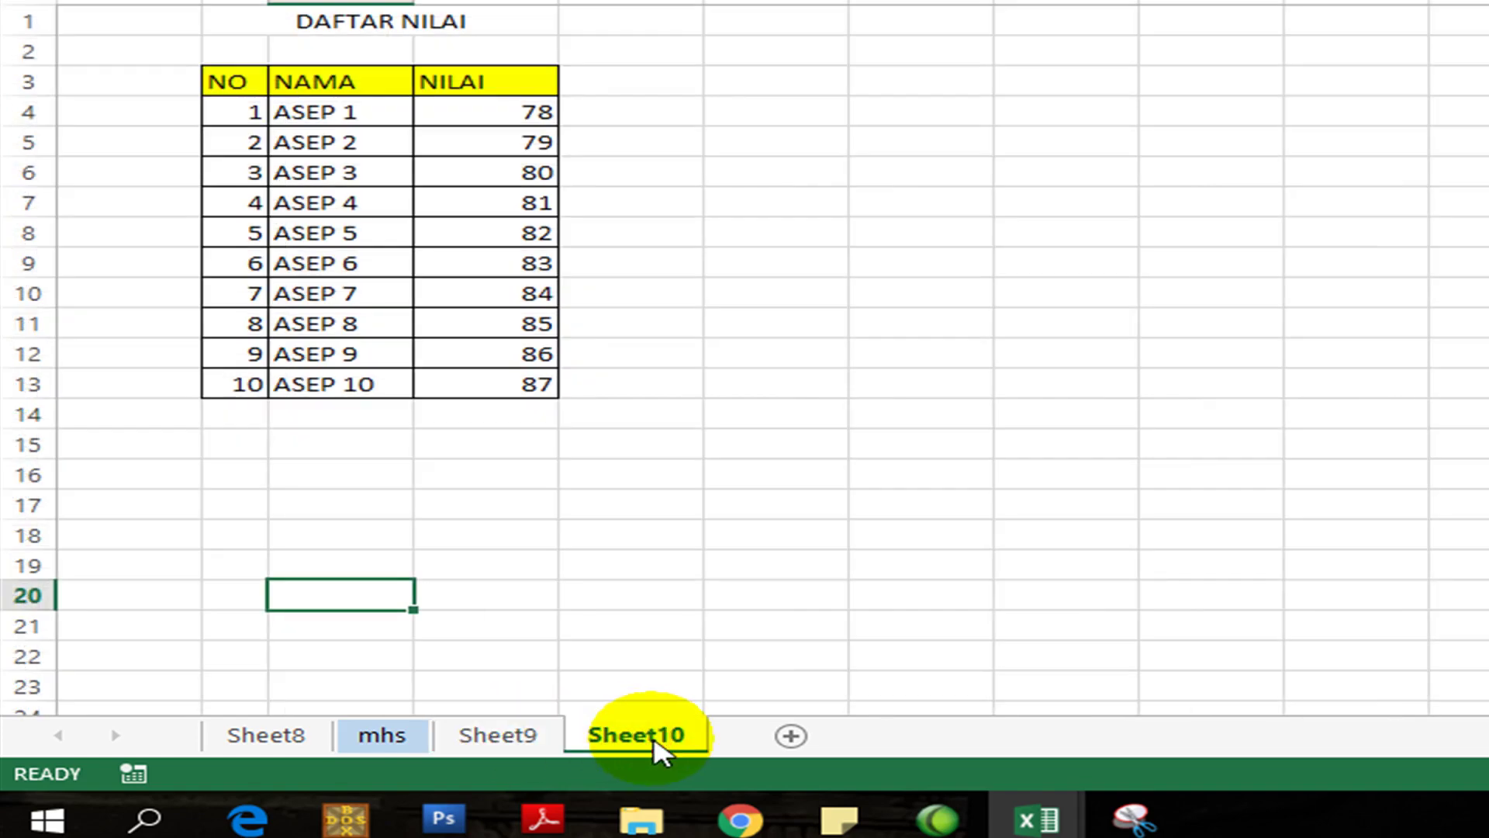
{"action": "left_click", "coordinate": [375, 738]}
{"action": "left_click", "coordinate": [282, 738]}
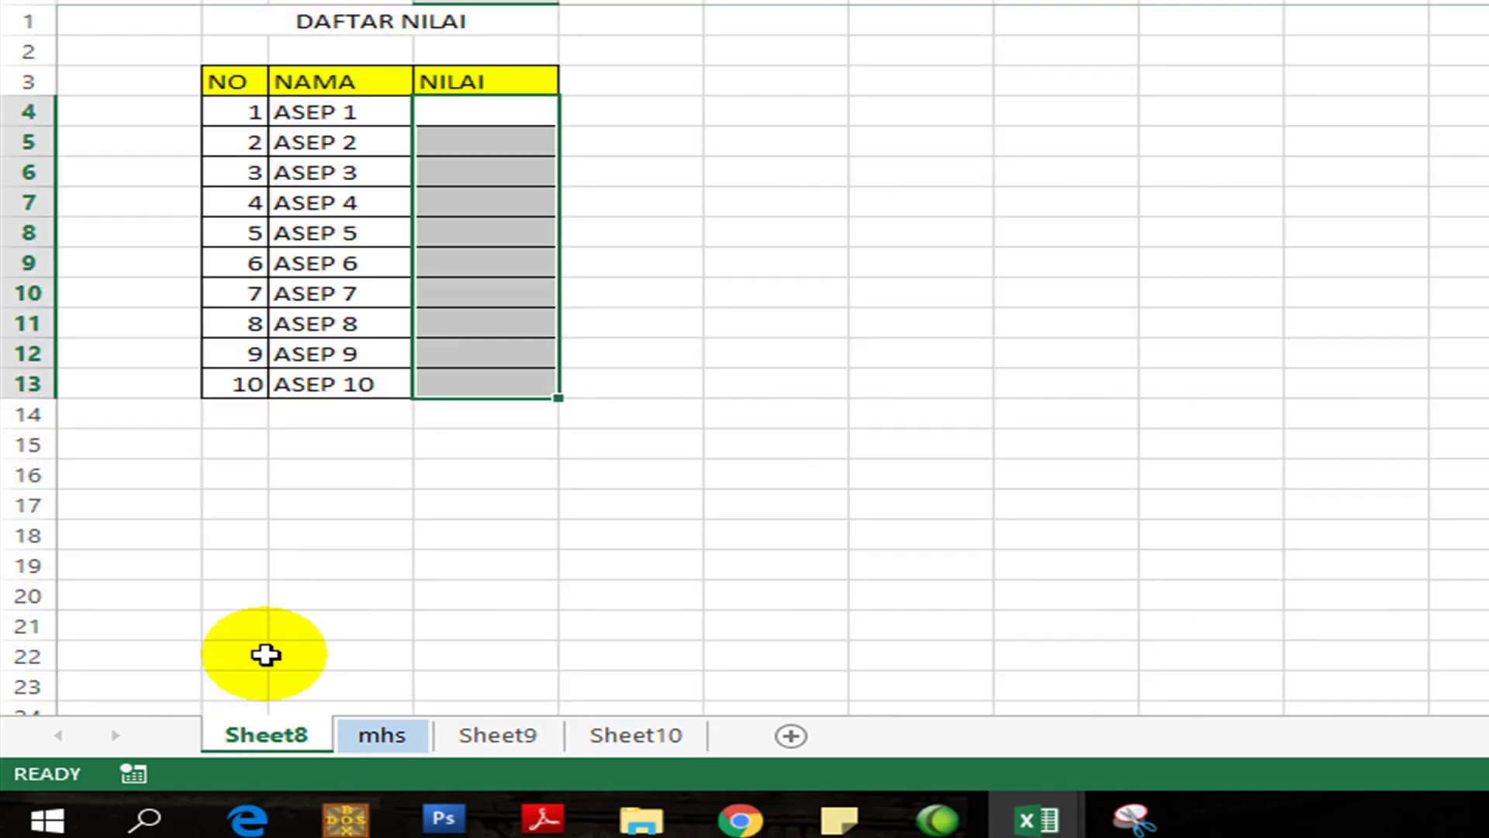
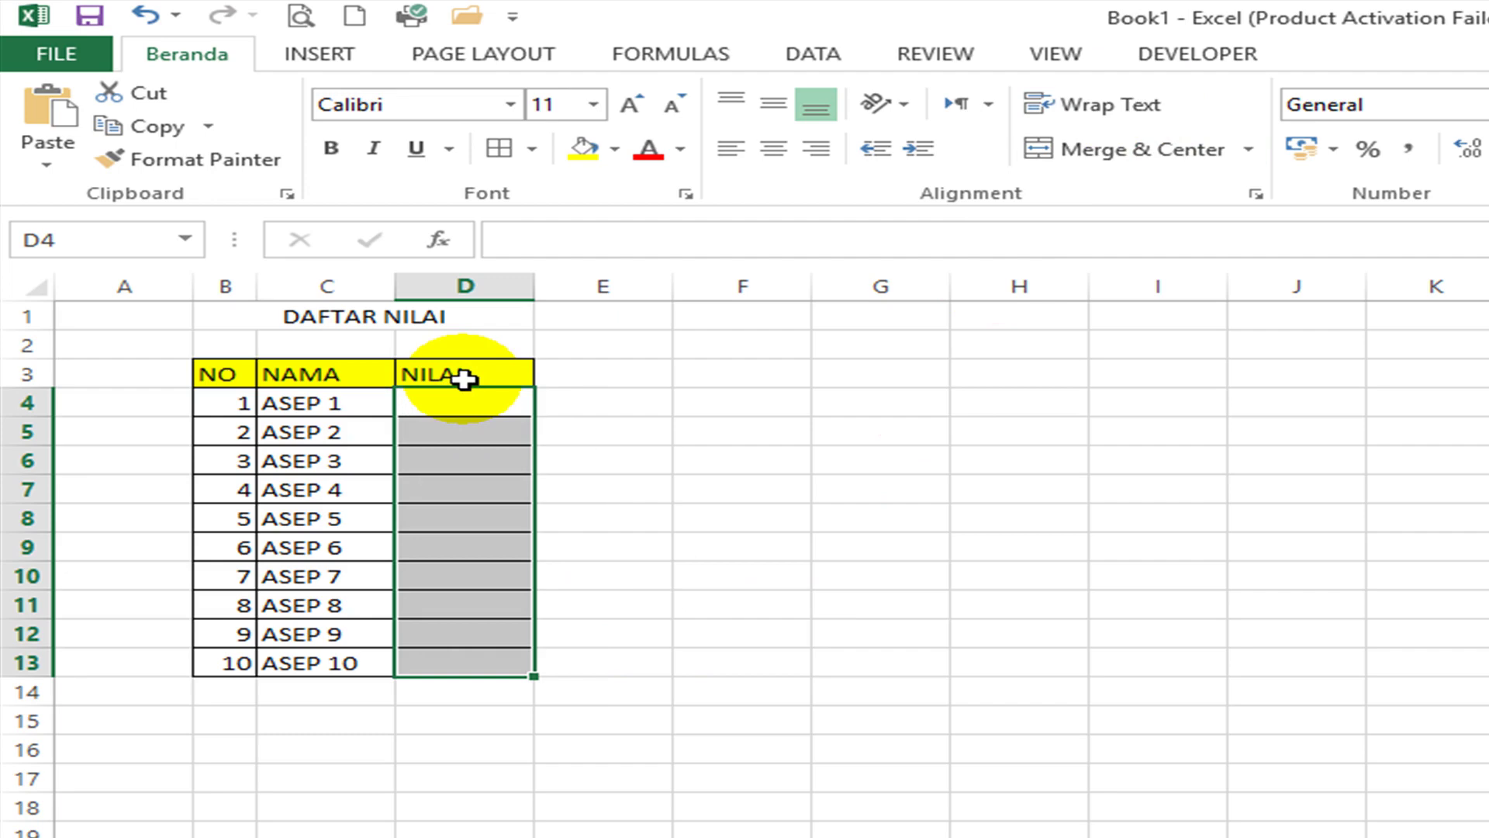
Step: Replace the NILAI header in D3 with EKSPERIMEN 1 and add the header EKSPERIMEN 2 in E3
{"action": "left_click", "coordinate": [464, 379]}
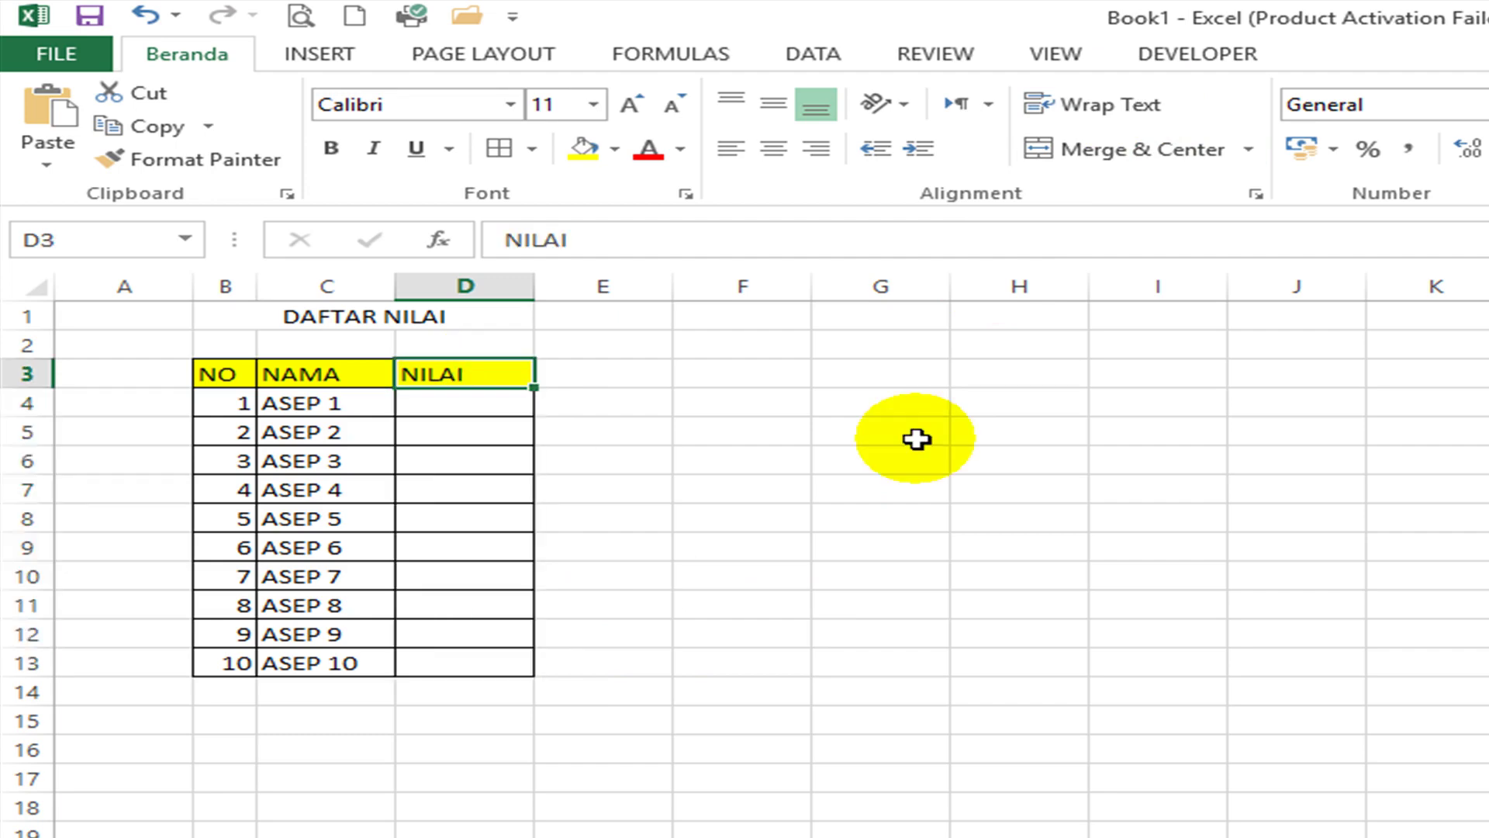
{"action": "type", "text": "E"}
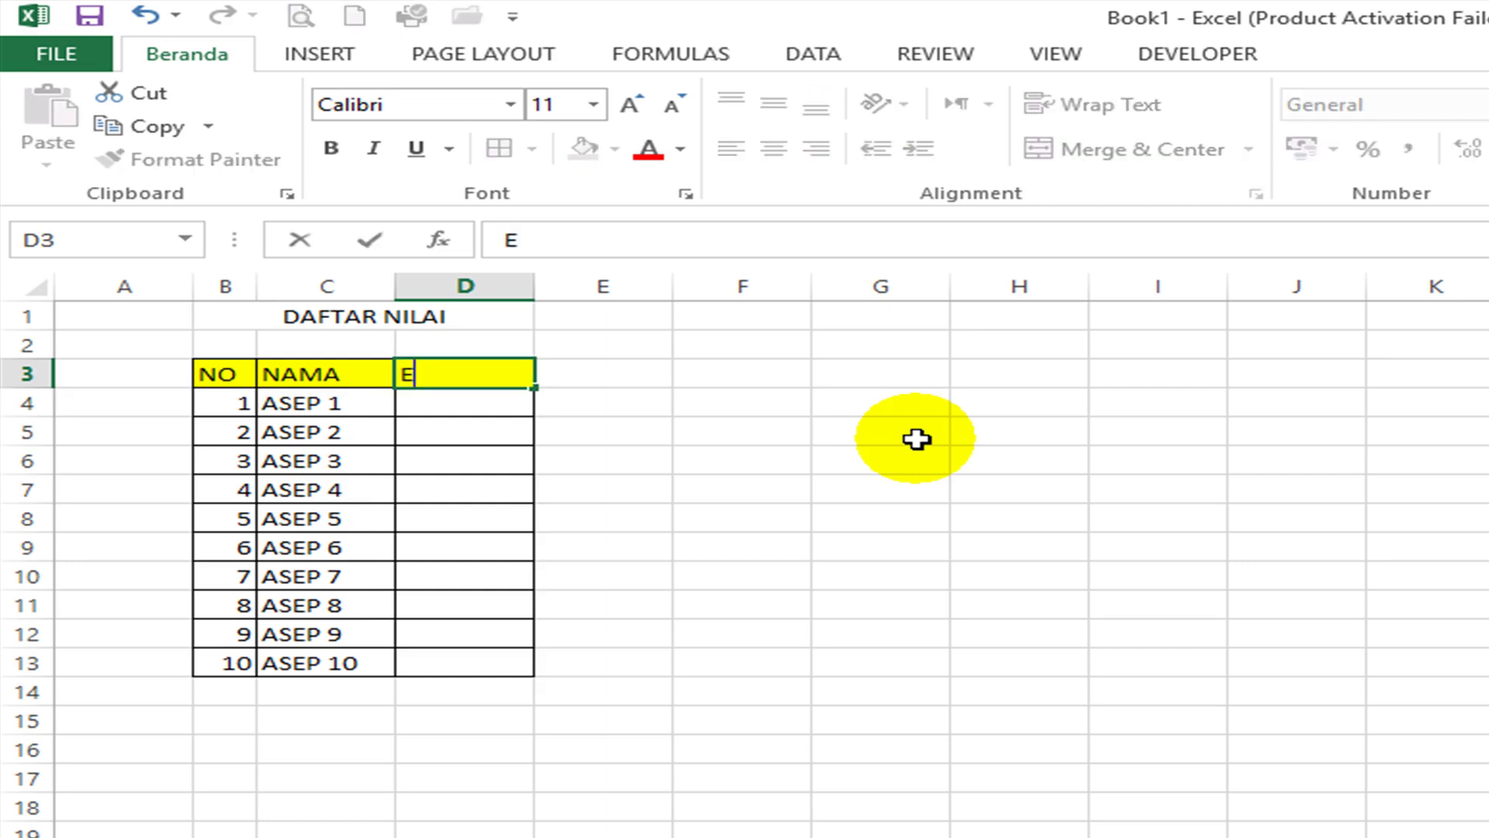
{"action": "type", "text": "KSPERIMEN "}
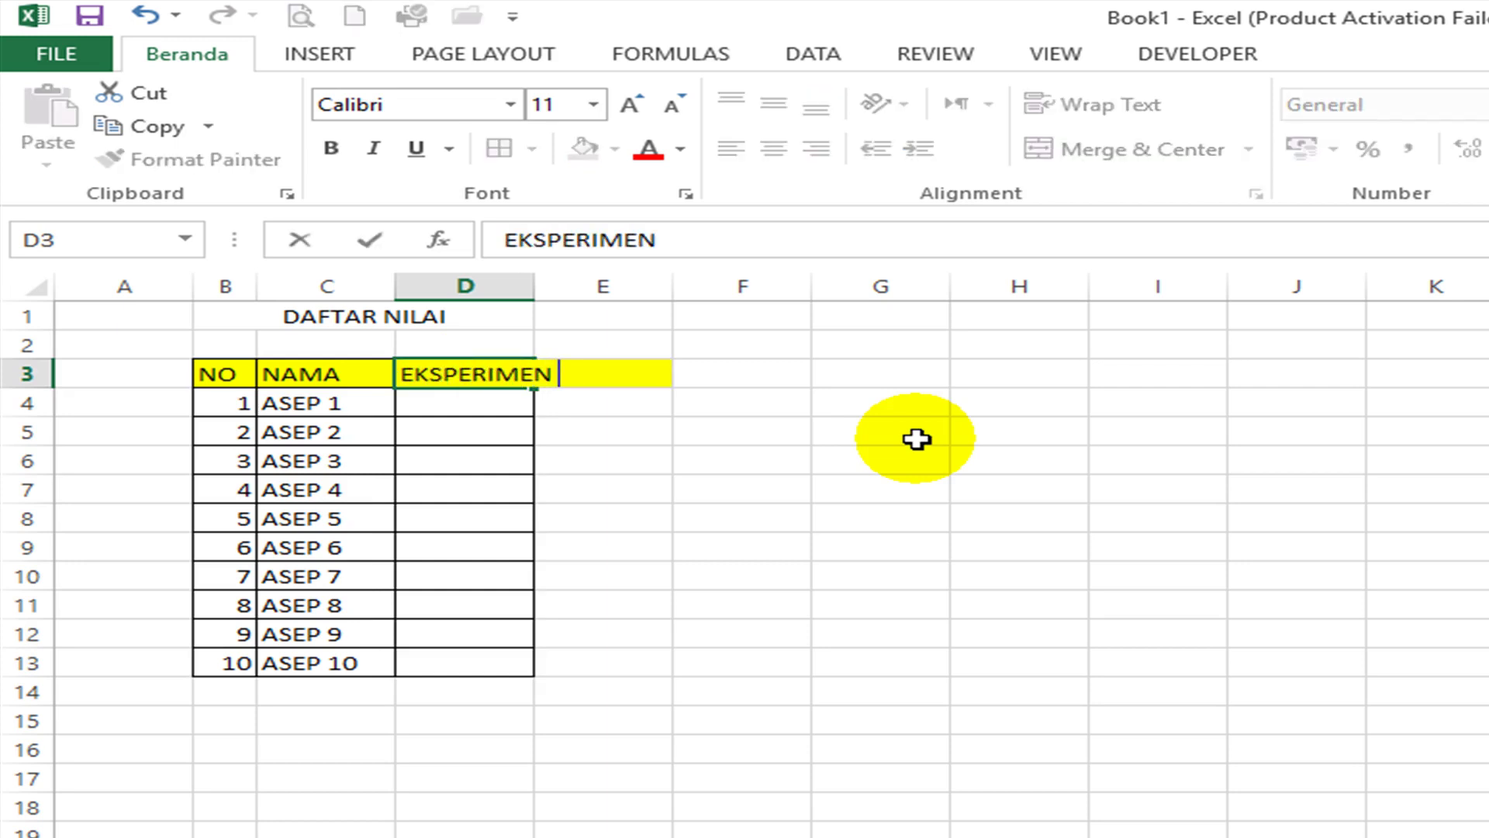
{"action": "type", "text": "1"}
{"action": "key", "text": "Tab"}
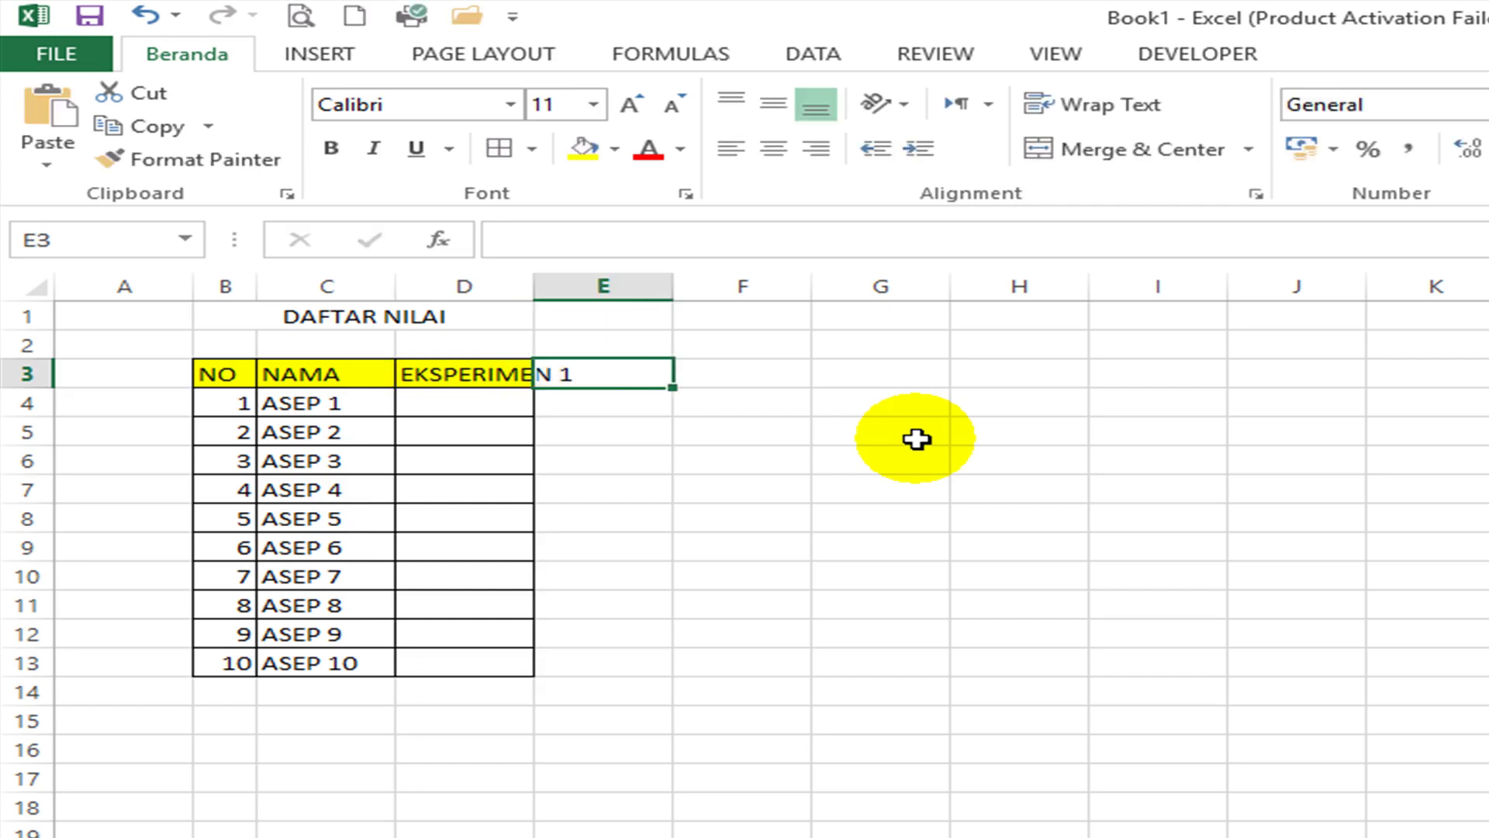
{"action": "type", "text": "EKSPERIMEN 2"}
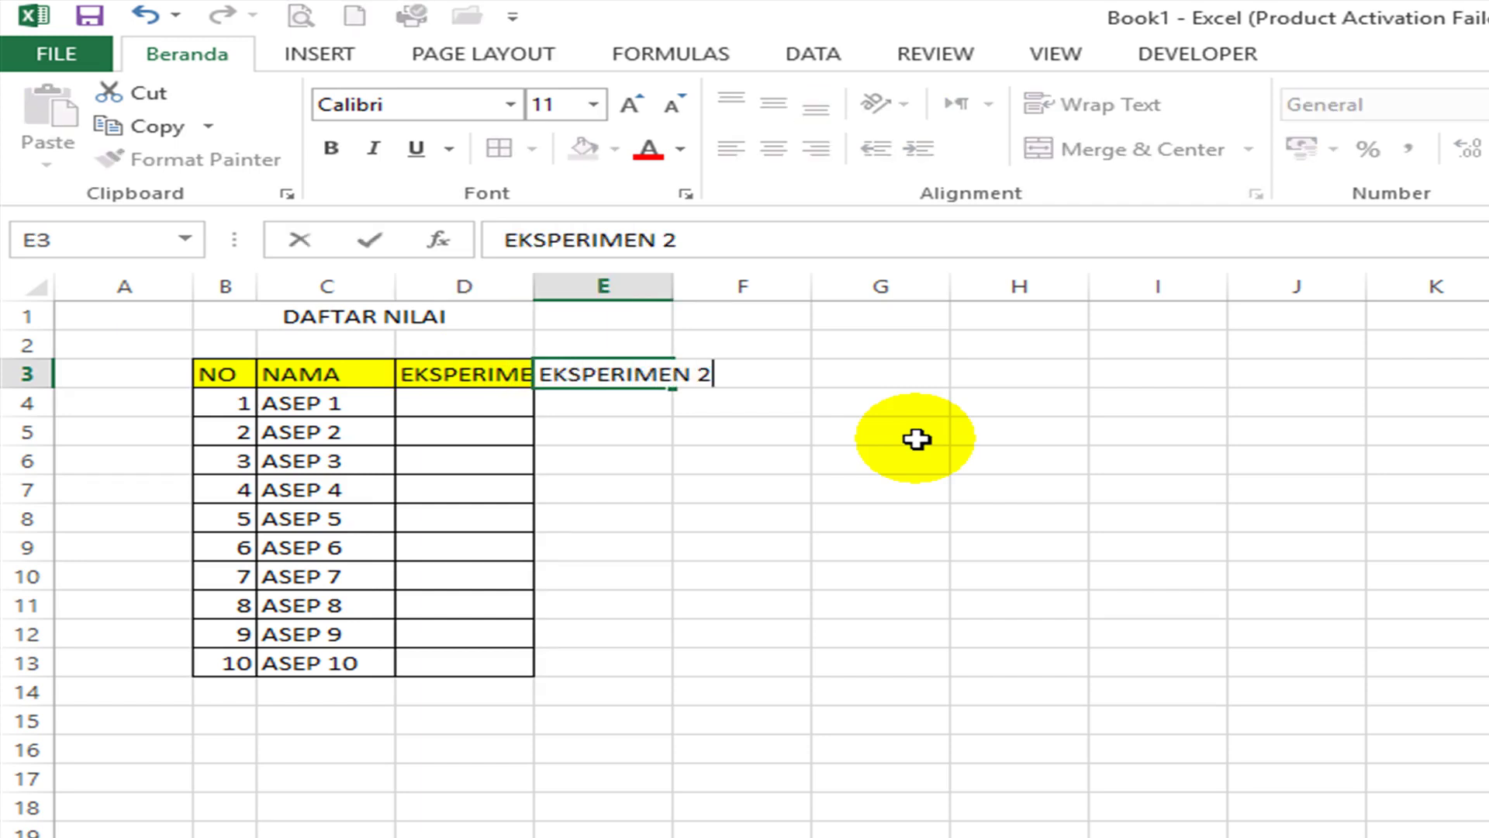
{"action": "left_click", "coordinate": [911, 435]}
Step: Widen columns D and E so that both EKSPERIMEN headers fit on one line
{"action": "left_click_drag", "start_coordinate": [532, 285], "coordinate": [686, 309]}
{"action": "left_click_drag", "start_coordinate": [840, 288], "coordinate": [1086, 285]}
{"action": "left_click", "coordinate": [603, 376]}
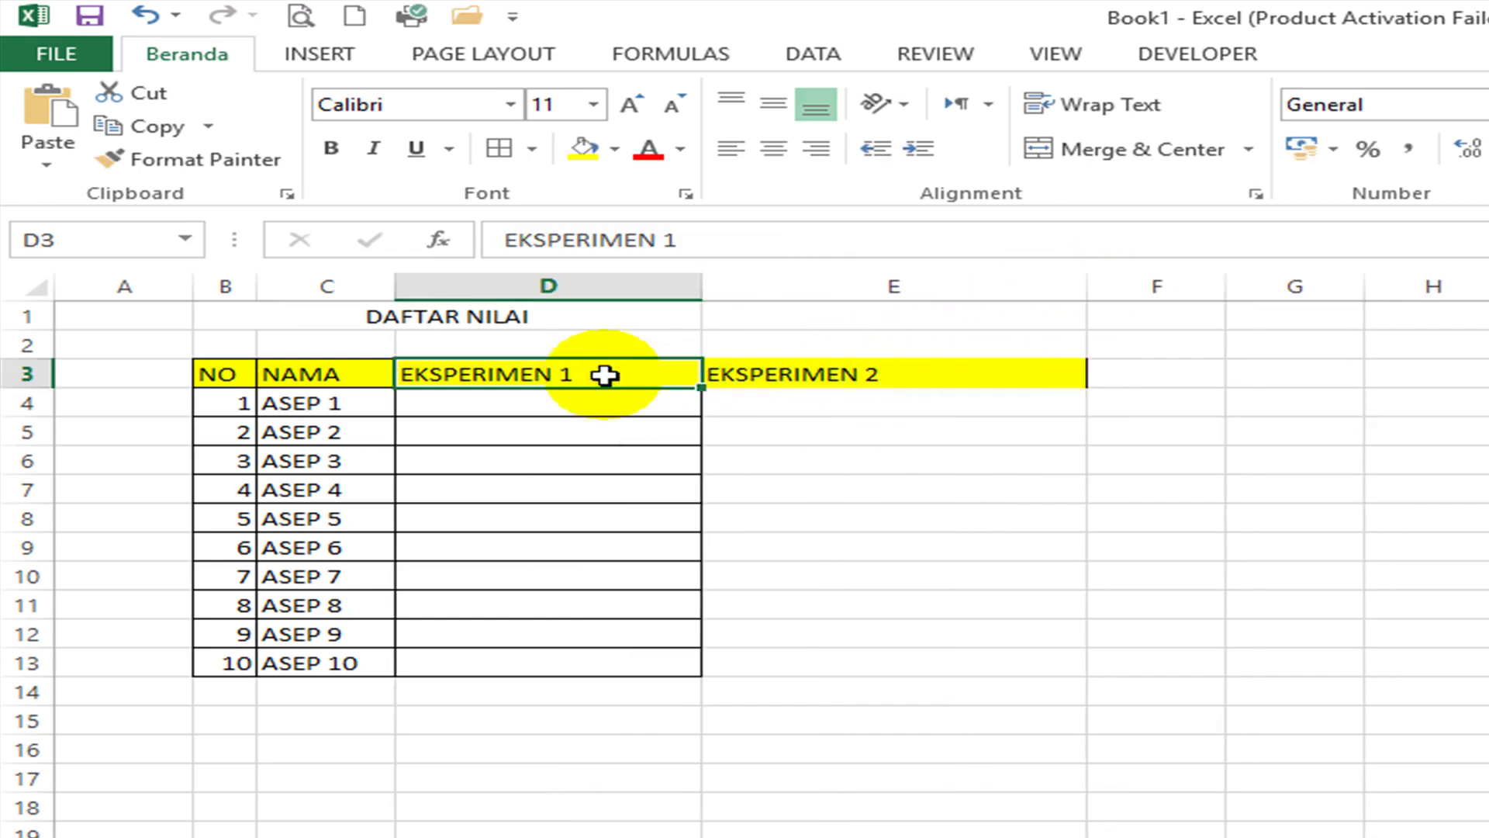
Step: Enter the EKSPERIMEN 1 scores 1, 0, 1, 1, 1 in D4:D8
{"action": "left_click", "coordinate": [587, 400]}
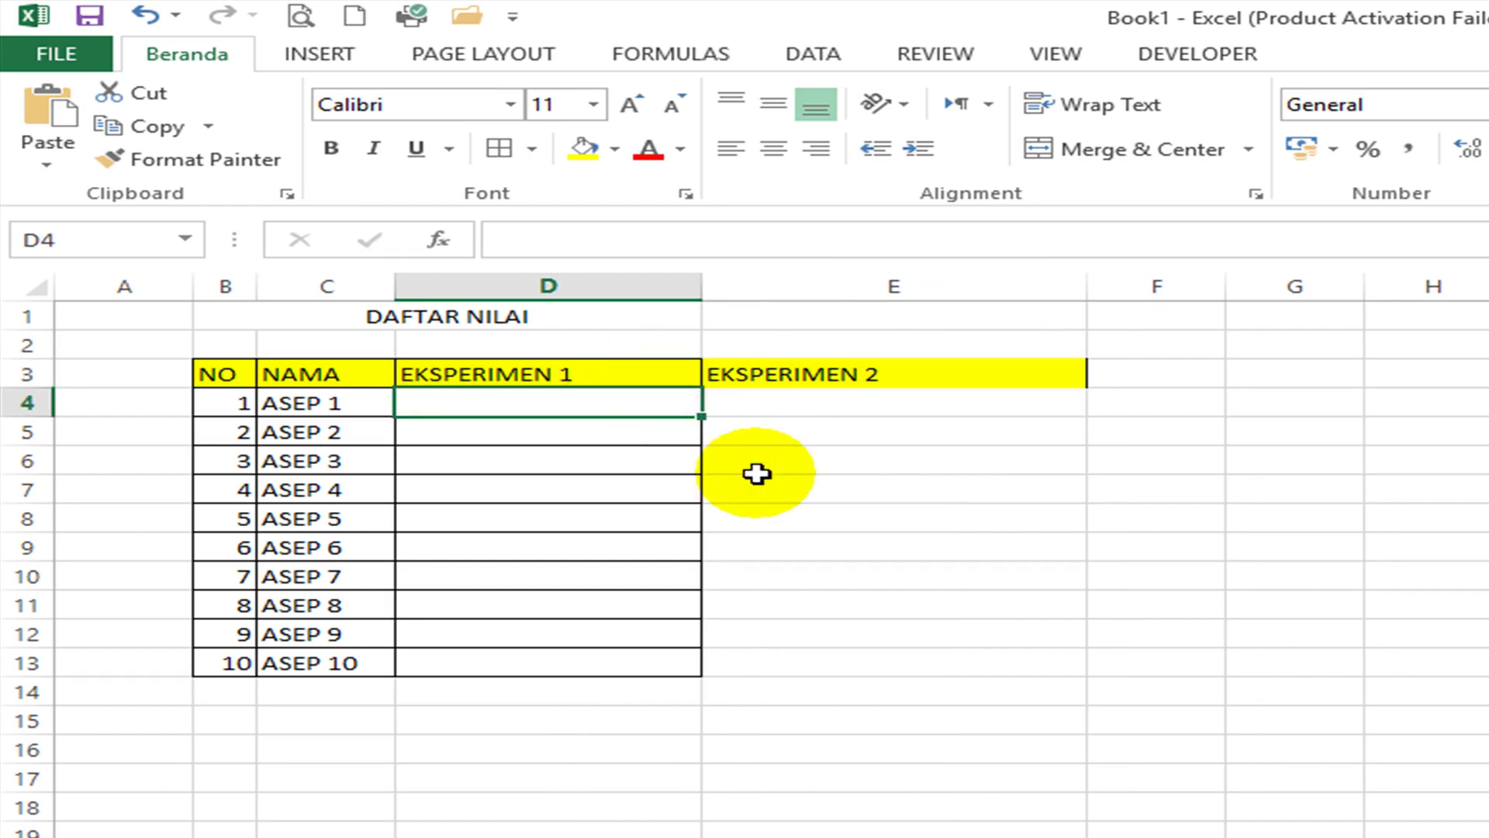
{"action": "type", "text": "1"}
{"action": "key", "text": "Return"}
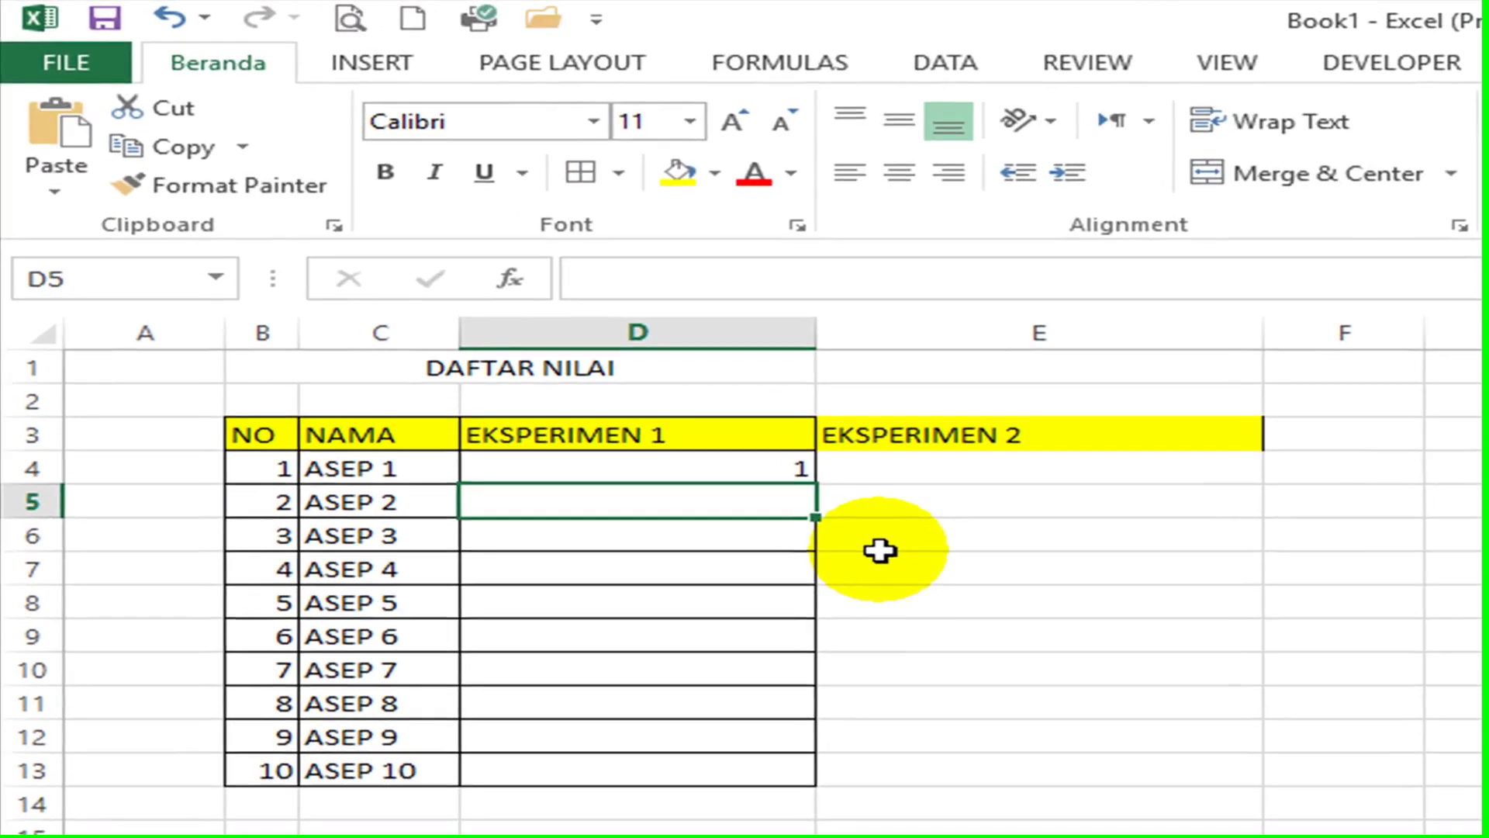
{"action": "type", "text": "0"}
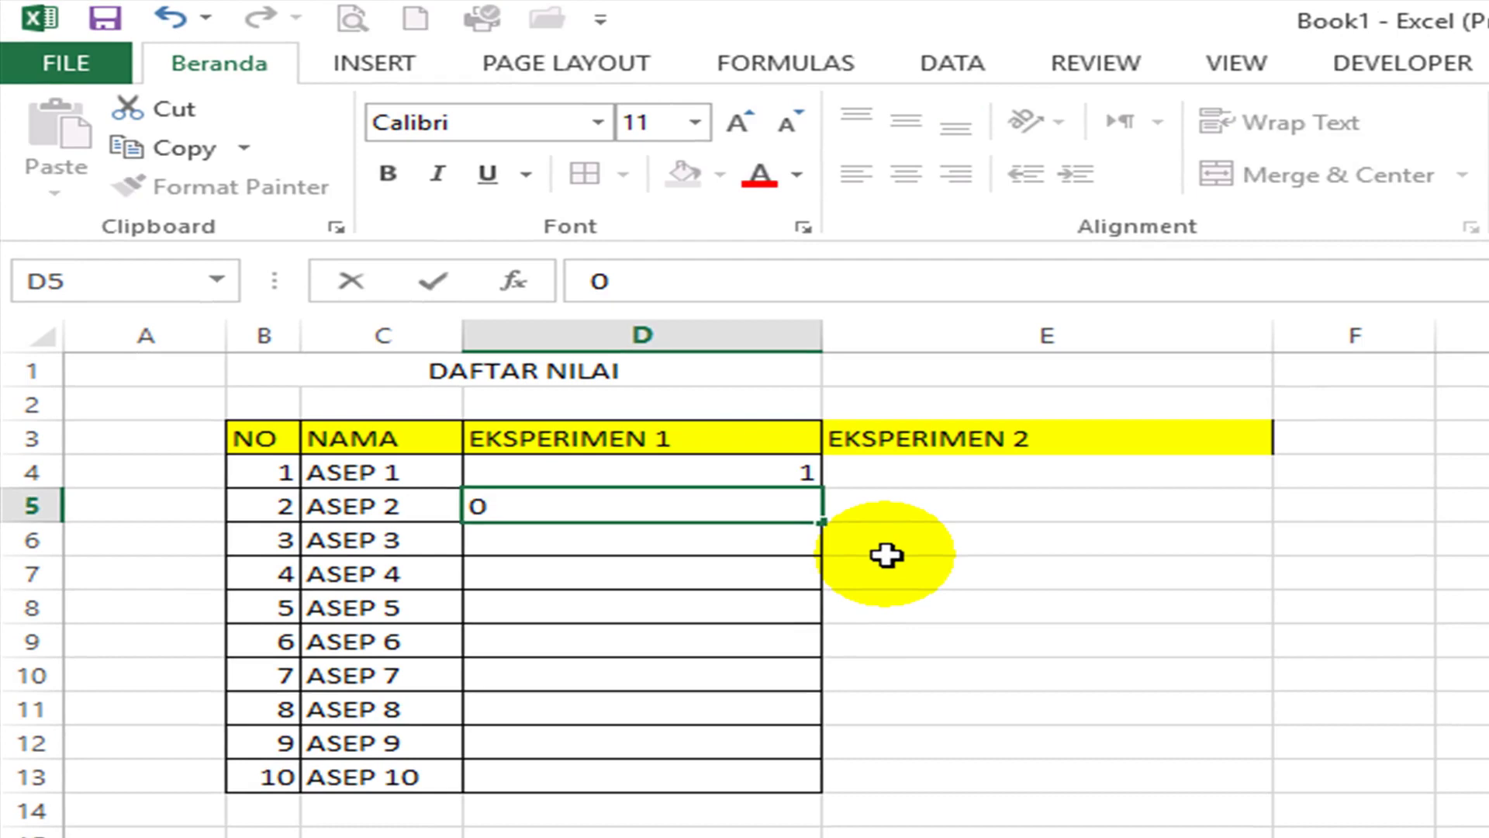
{"action": "key", "text": "Return"}
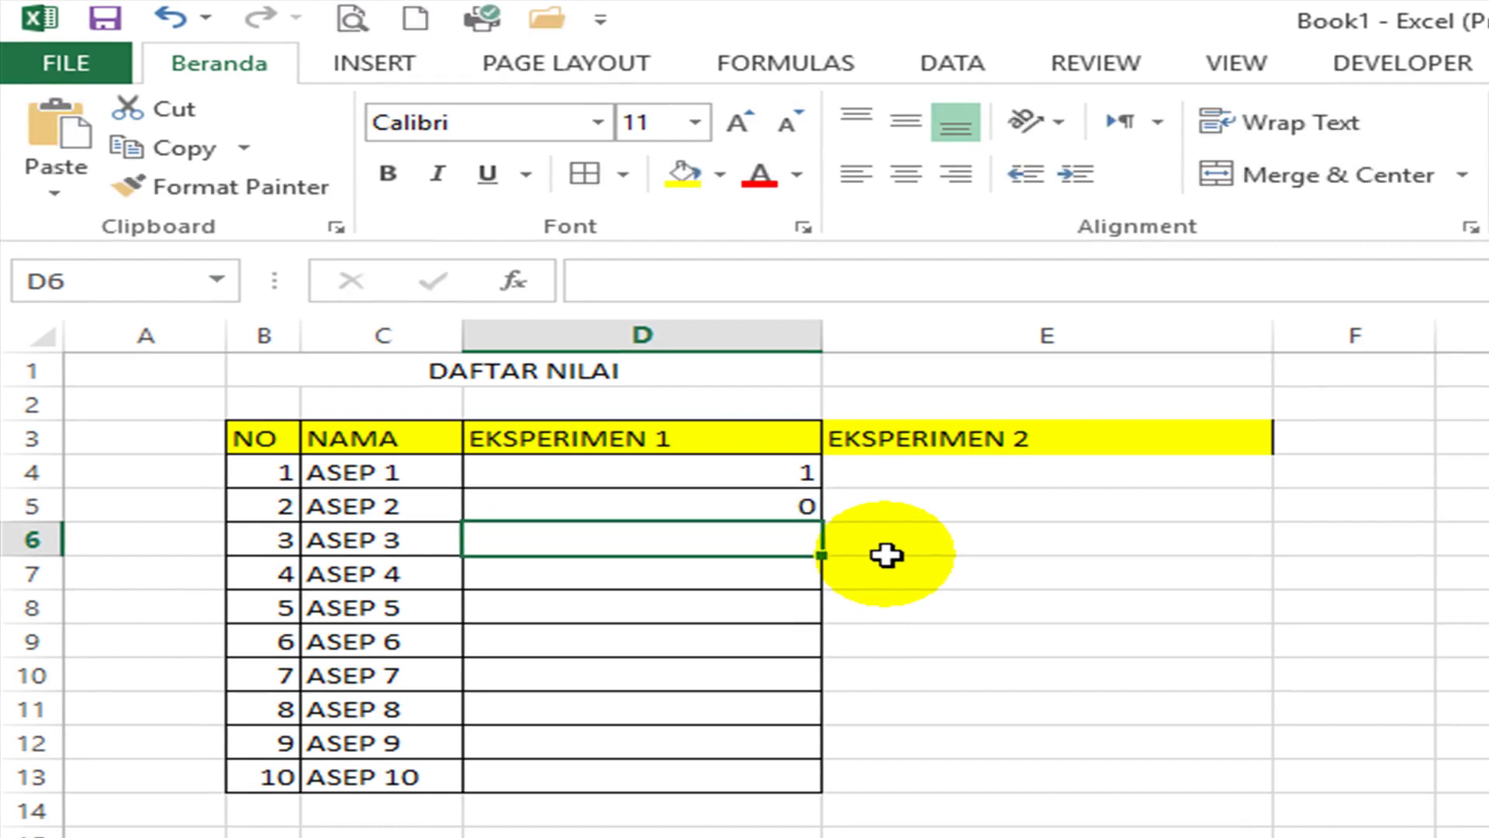
{"action": "type", "text": "1"}
{"action": "key", "text": "Return"}
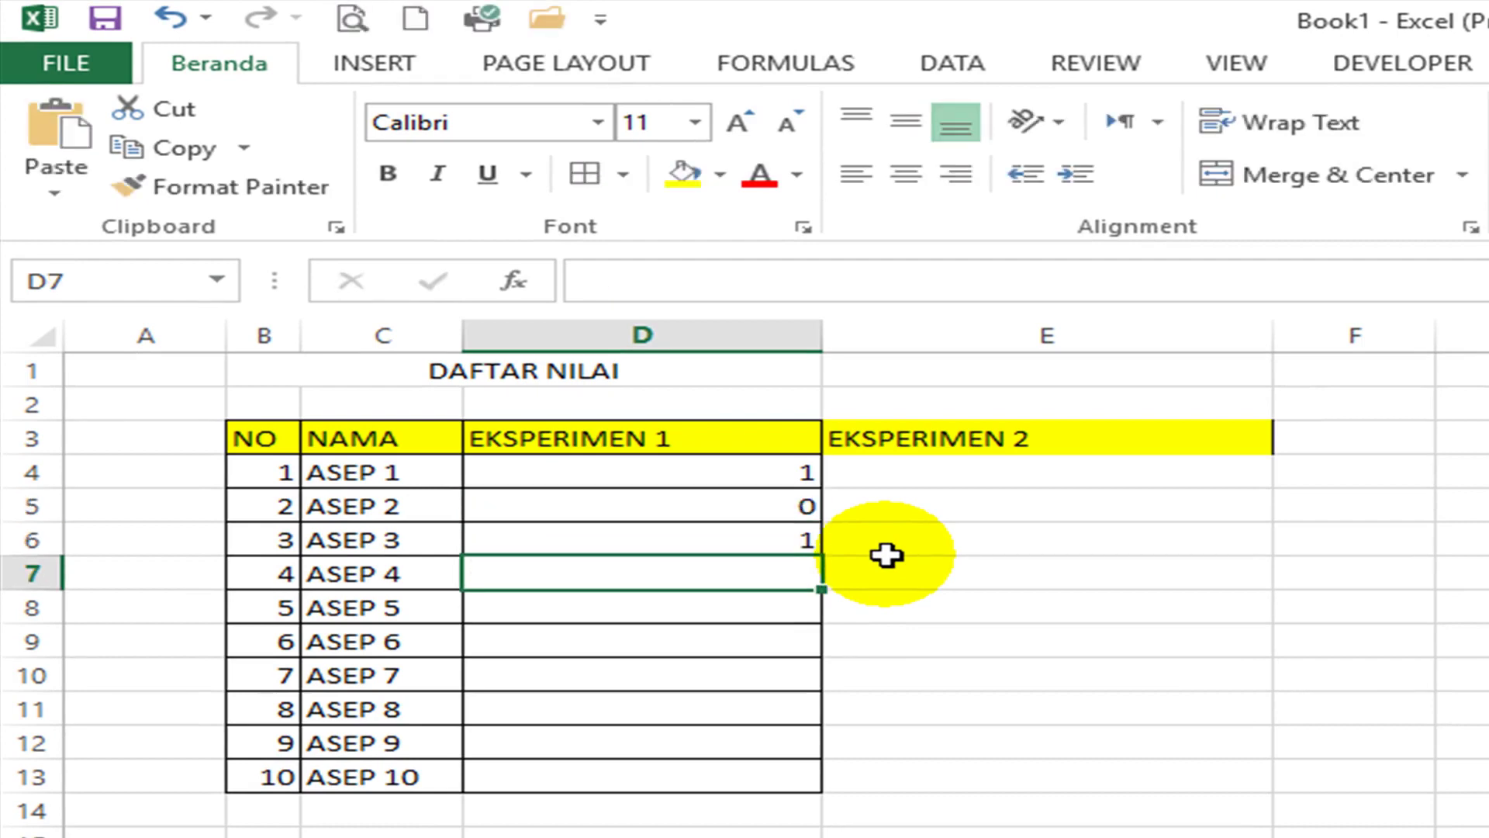
{"action": "type", "text": "1"}
{"action": "key", "text": "Return"}
{"action": "type", "text": "1"}
{"action": "key", "text": "Return"}
Step: Enter the EKSPERIMEN 2 scores 0, 1, 1, 0 in E4:E7, correcting the mistyped 2 in E6 to 1
{"action": "key", "text": "Right"}
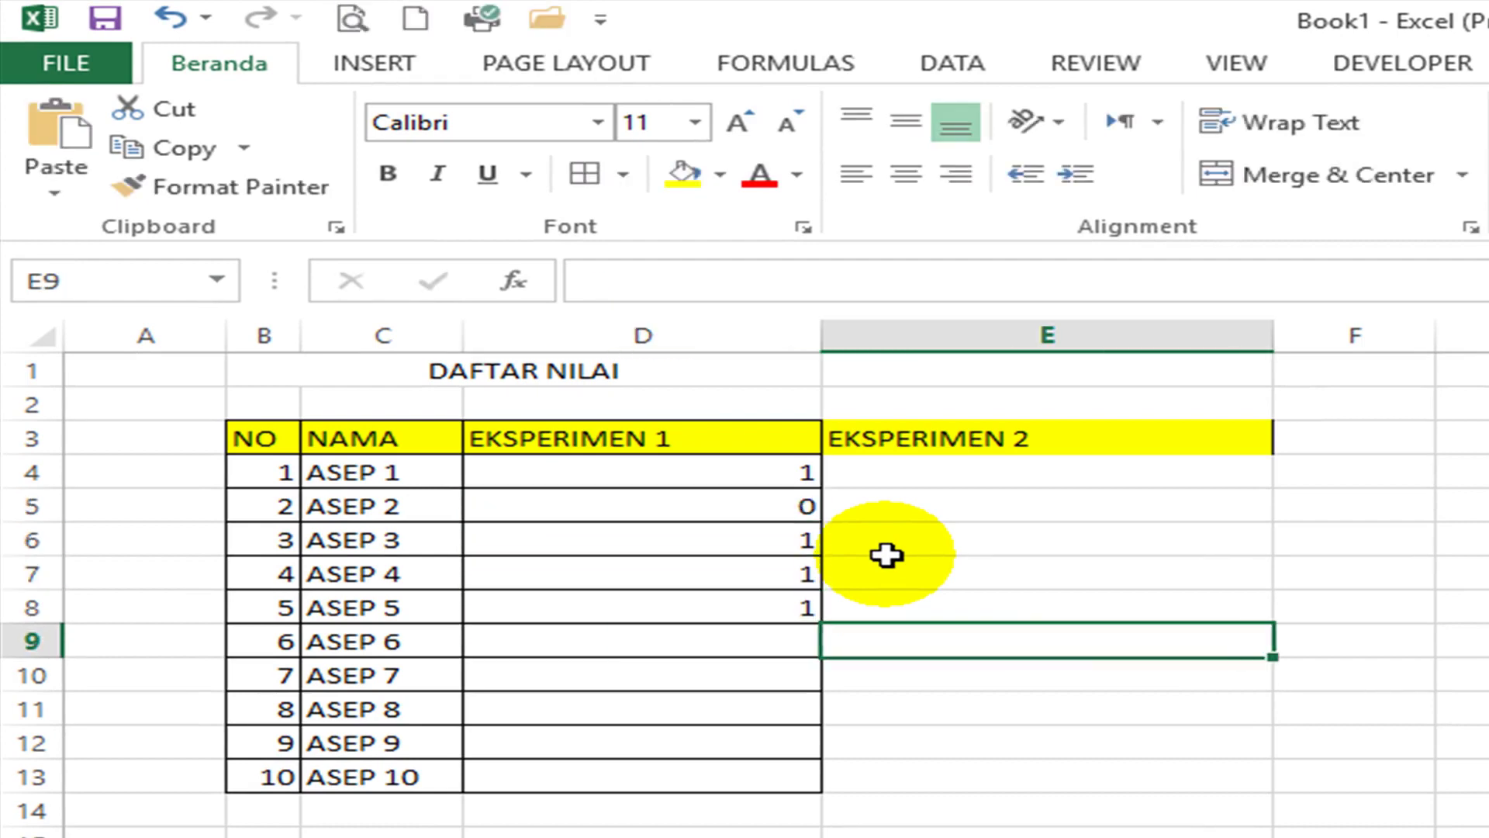
{"action": "key", "text": "Up"}
{"action": "key", "text": "Up"}
{"action": "key", "text": "Up"}
{"action": "key", "text": "Up"}
{"action": "key", "text": "Up"}
{"action": "type", "text": "0"}
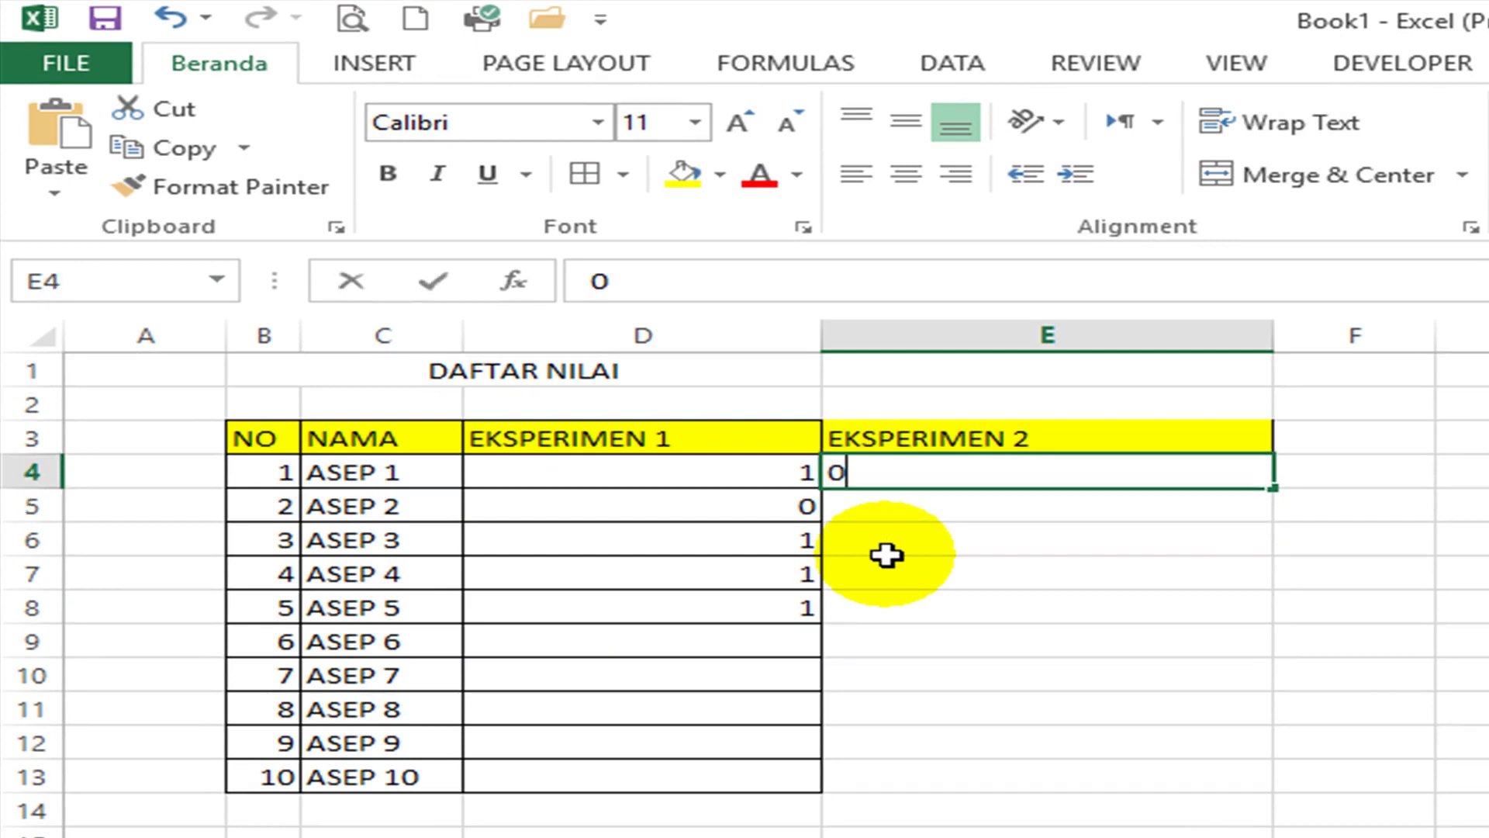
{"action": "key", "text": "Return"}
{"action": "type", "text": "1"}
{"action": "key", "text": "Return"}
{"action": "type", "text": "2"}
{"action": "key", "text": "Return"}
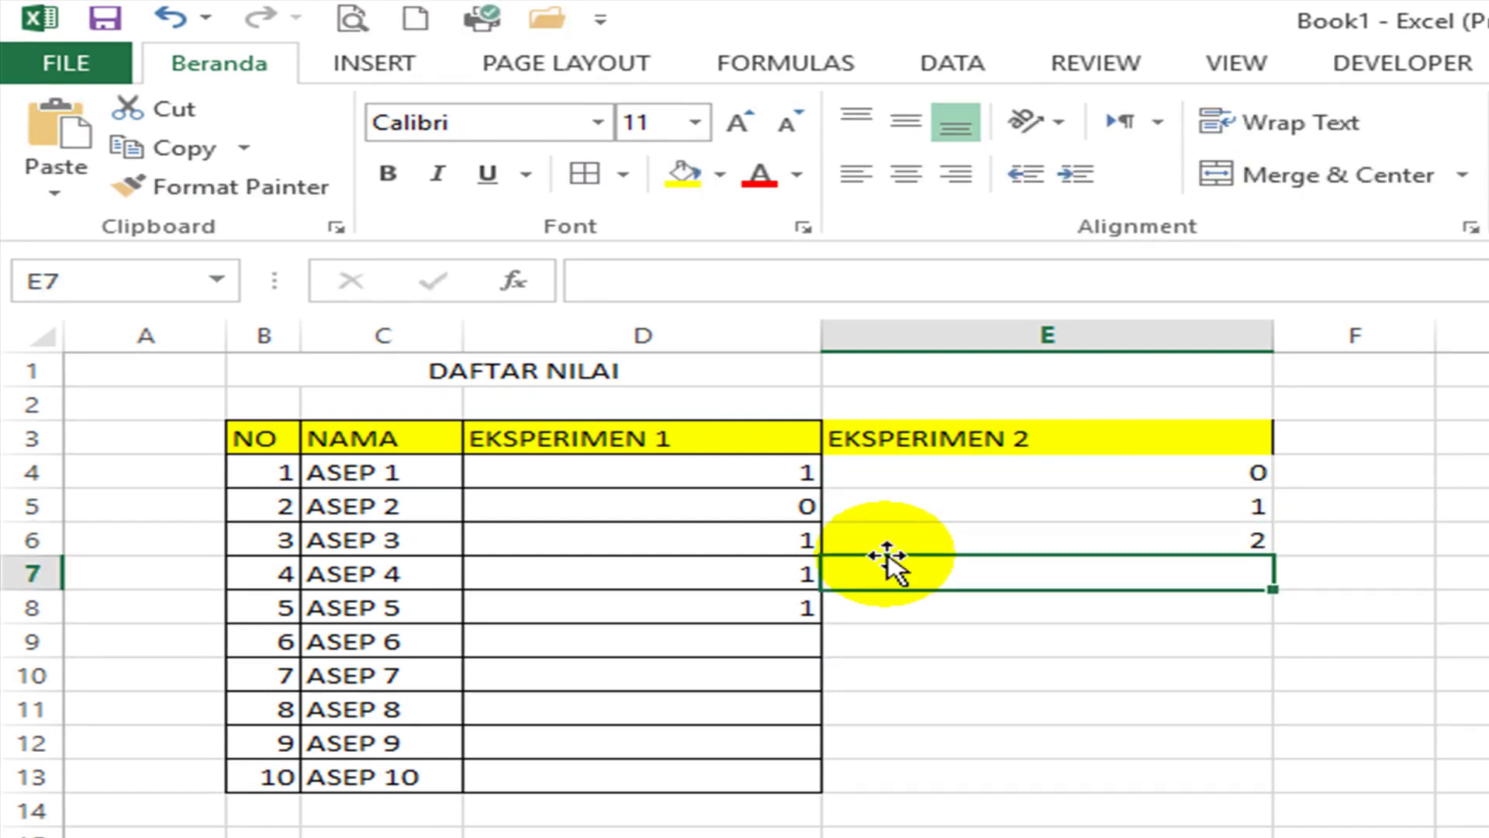
{"action": "key", "text": "Up"}
{"action": "type", "text": "1"}
{"action": "key", "text": "Return"}
{"action": "key", "text": "Return"}
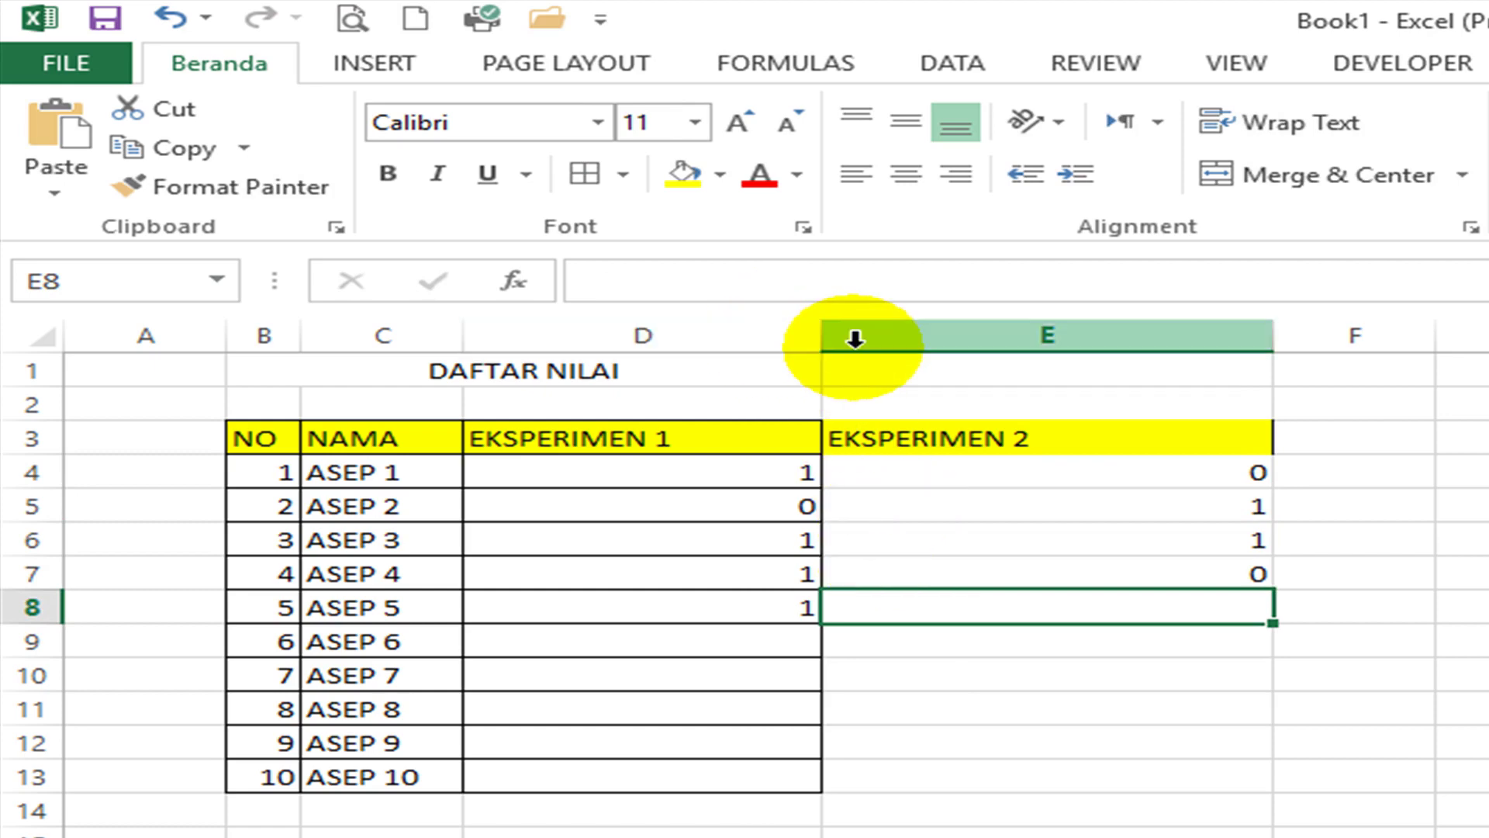
{"action": "left_click", "coordinate": [648, 431]}
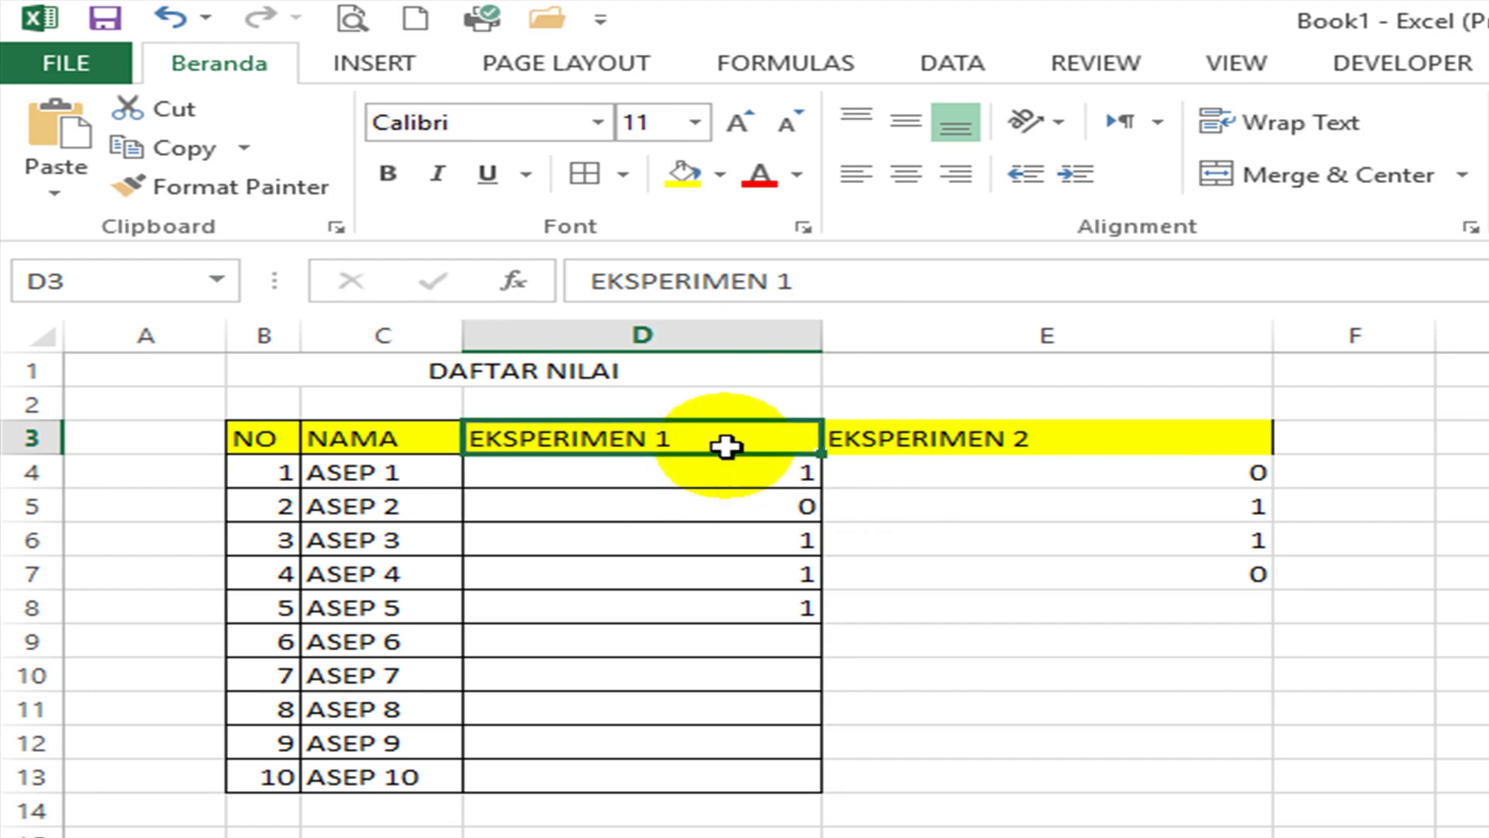
{"action": "left_click_drag", "start_coordinate": [724, 442], "coordinate": [967, 432]}
{"action": "left_click", "coordinate": [967, 431]}
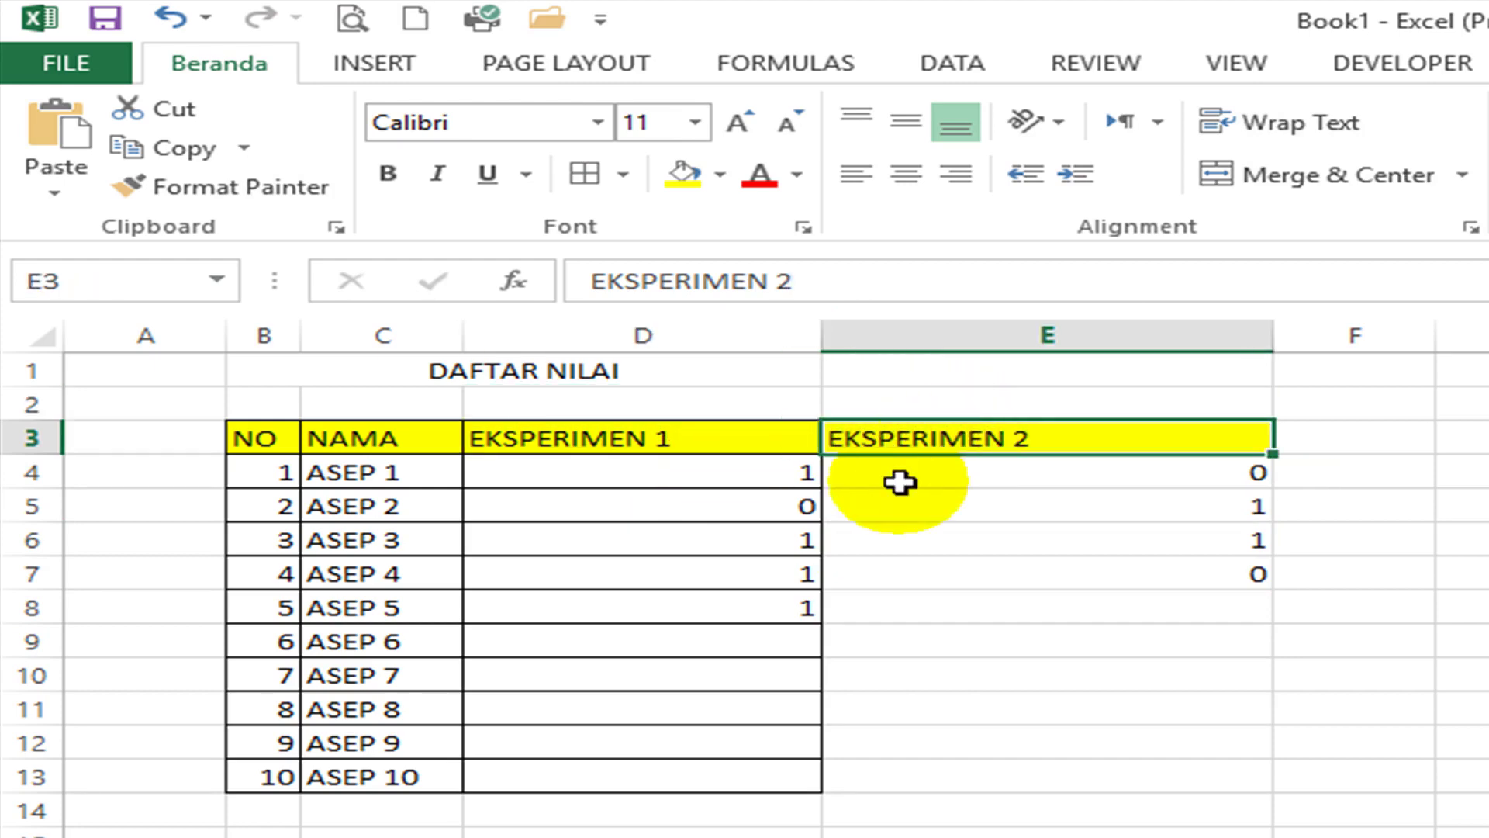
{"action": "left_click_drag", "start_coordinate": [795, 475], "coordinate": [773, 615]}
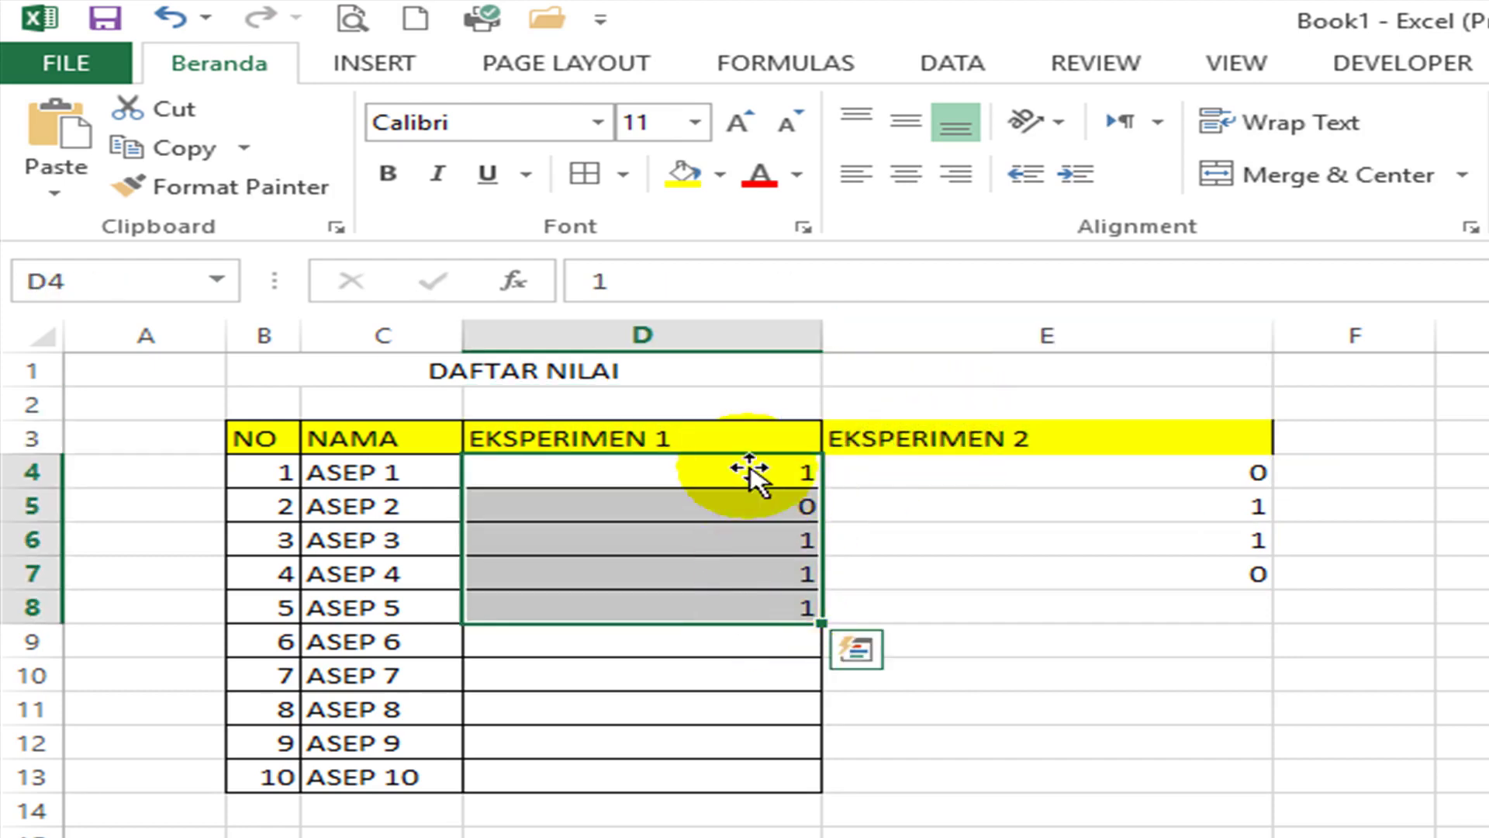
Step: Wrap the EKSPERIMEN 1 header in D3 onto two lines by narrowing column D and making row 3 taller
{"action": "left_click", "coordinate": [744, 436]}
{"action": "double_click", "coordinate": [820, 335]}
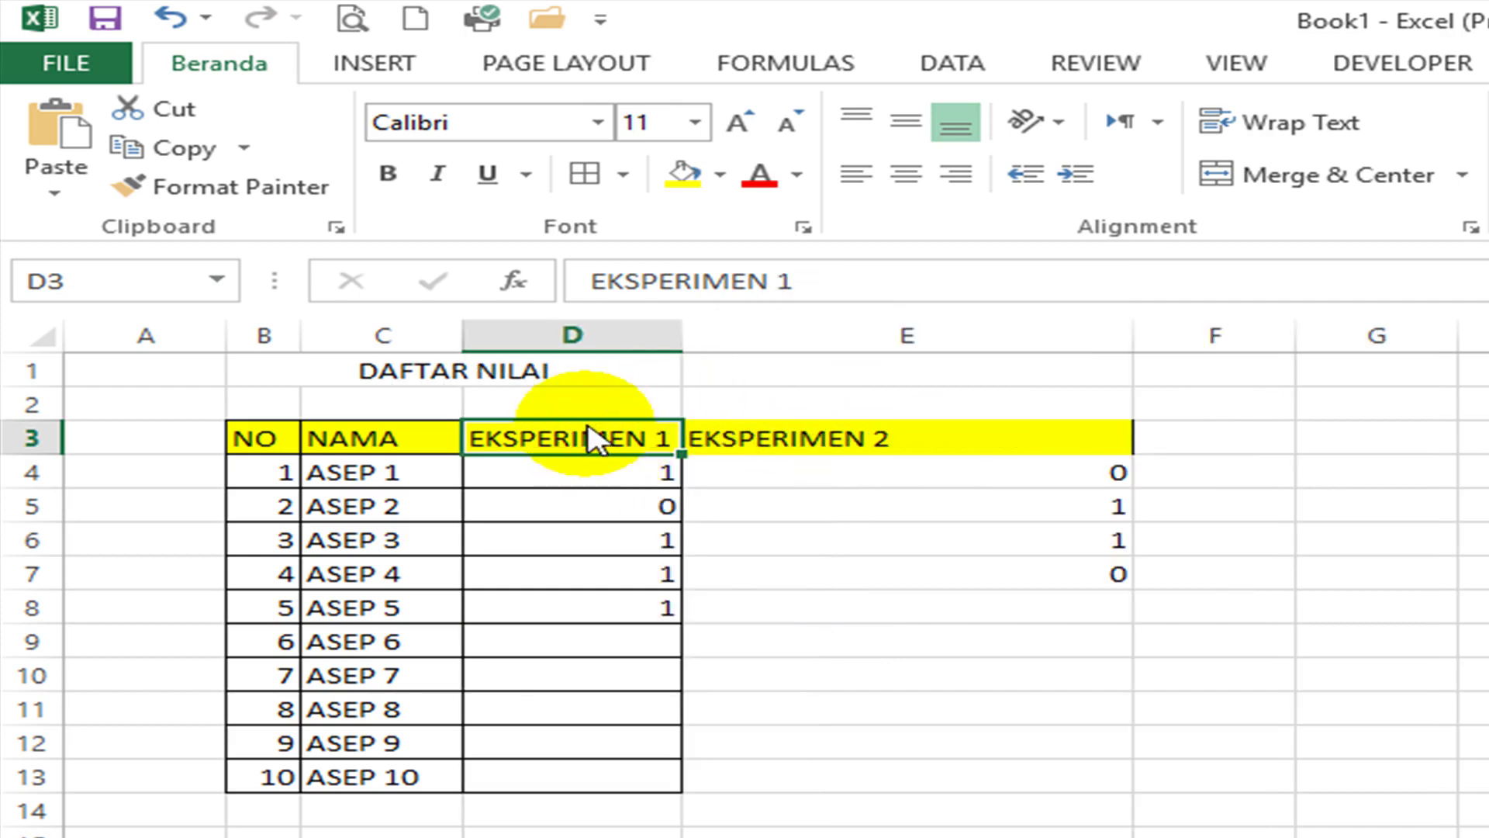
{"action": "left_click", "coordinate": [1283, 133]}
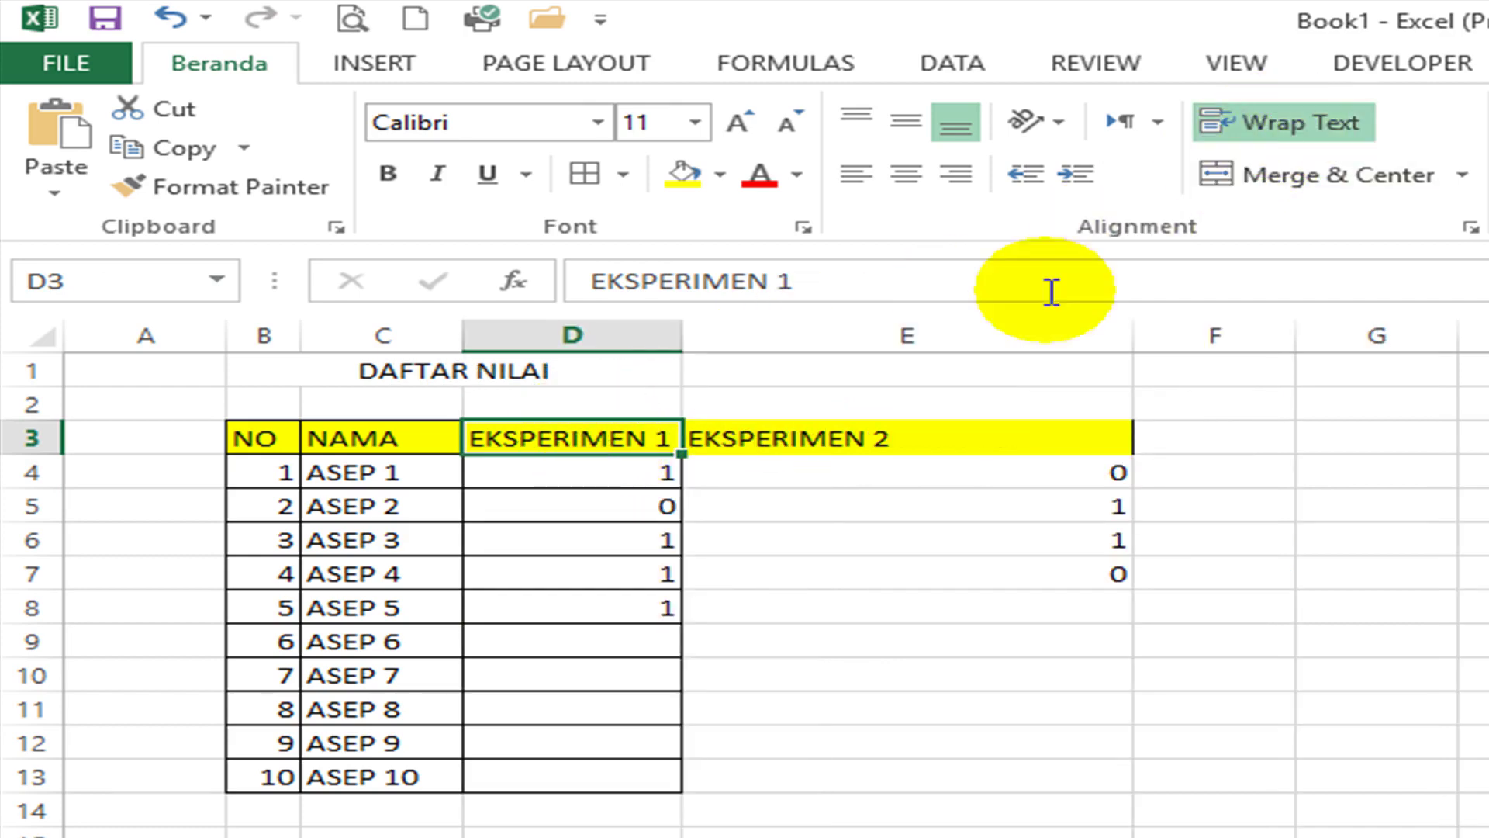
{"action": "left_click_drag", "start_coordinate": [696, 354], "coordinate": [579, 339]}
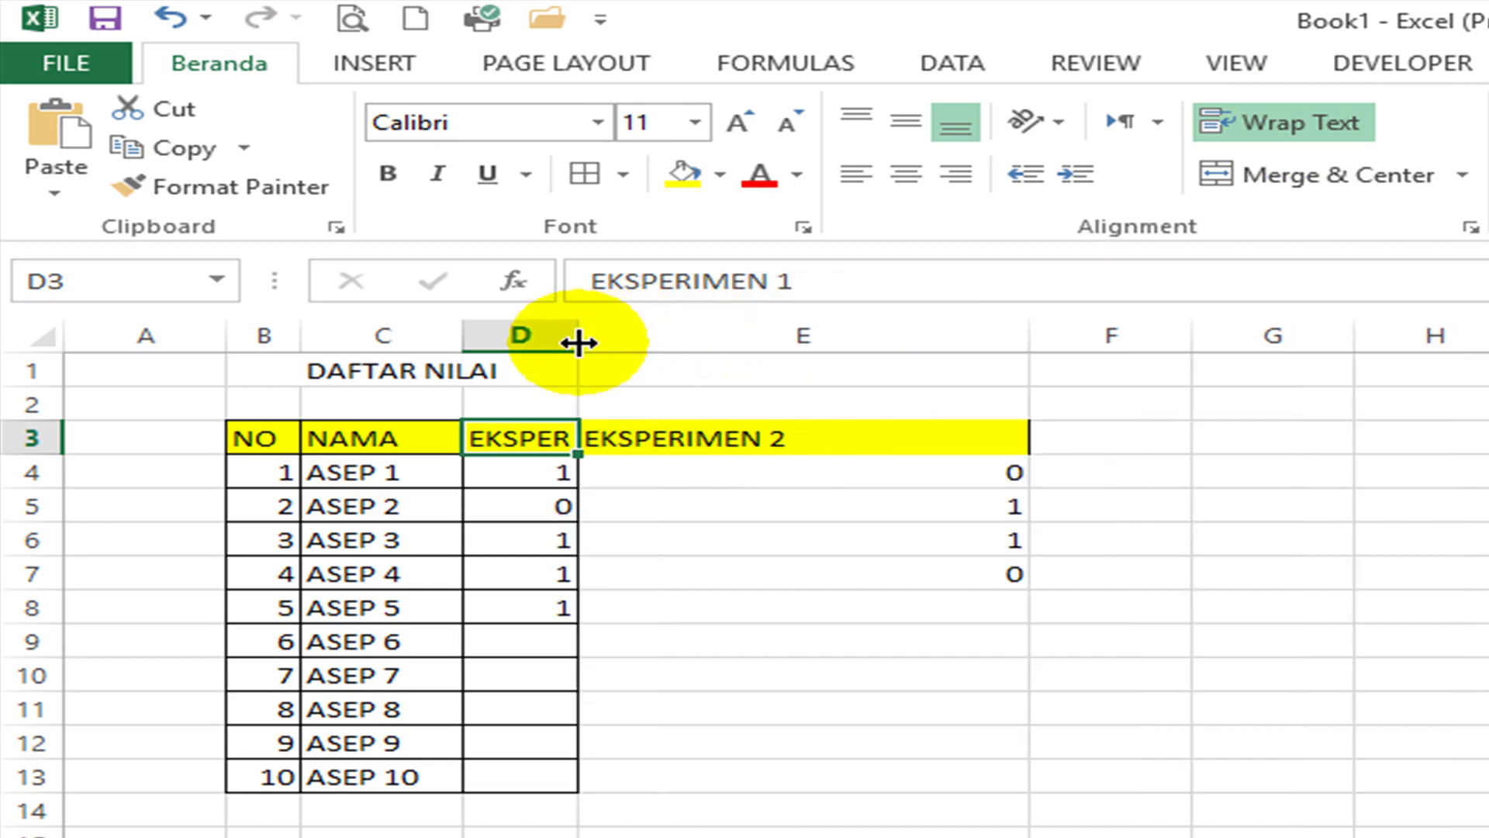
{"action": "left_click_drag", "start_coordinate": [33, 454], "coordinate": [35, 499]}
{"action": "left_click_drag", "start_coordinate": [563, 336], "coordinate": [590, 342]}
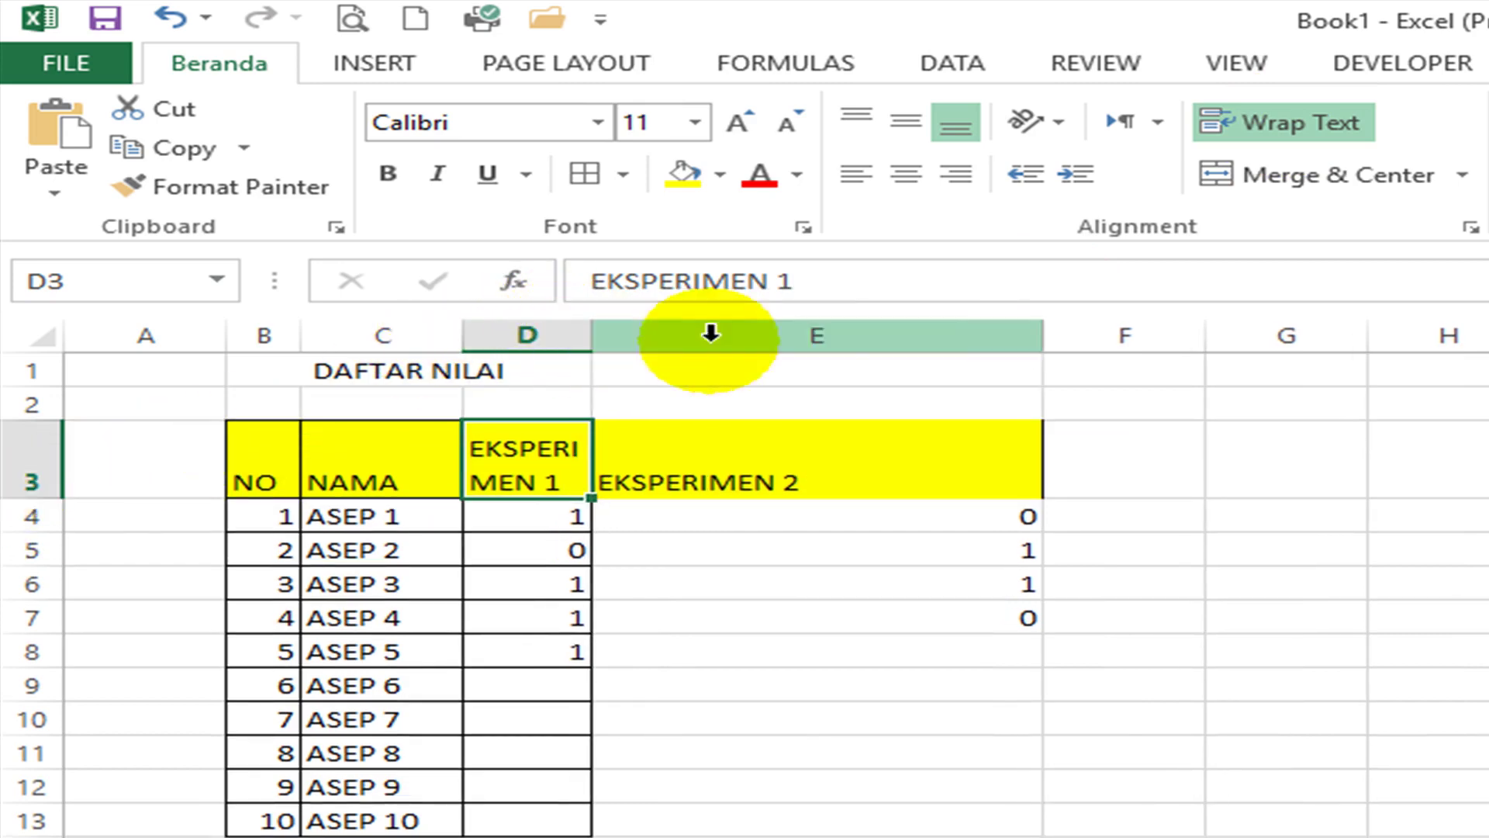
Step: Wrap the EKSPERIMEN 2 header in E3 onto two lines and narrow column E to about the width of column D
{"action": "left_click", "coordinate": [838, 432]}
{"action": "left_click", "coordinate": [1253, 133]}
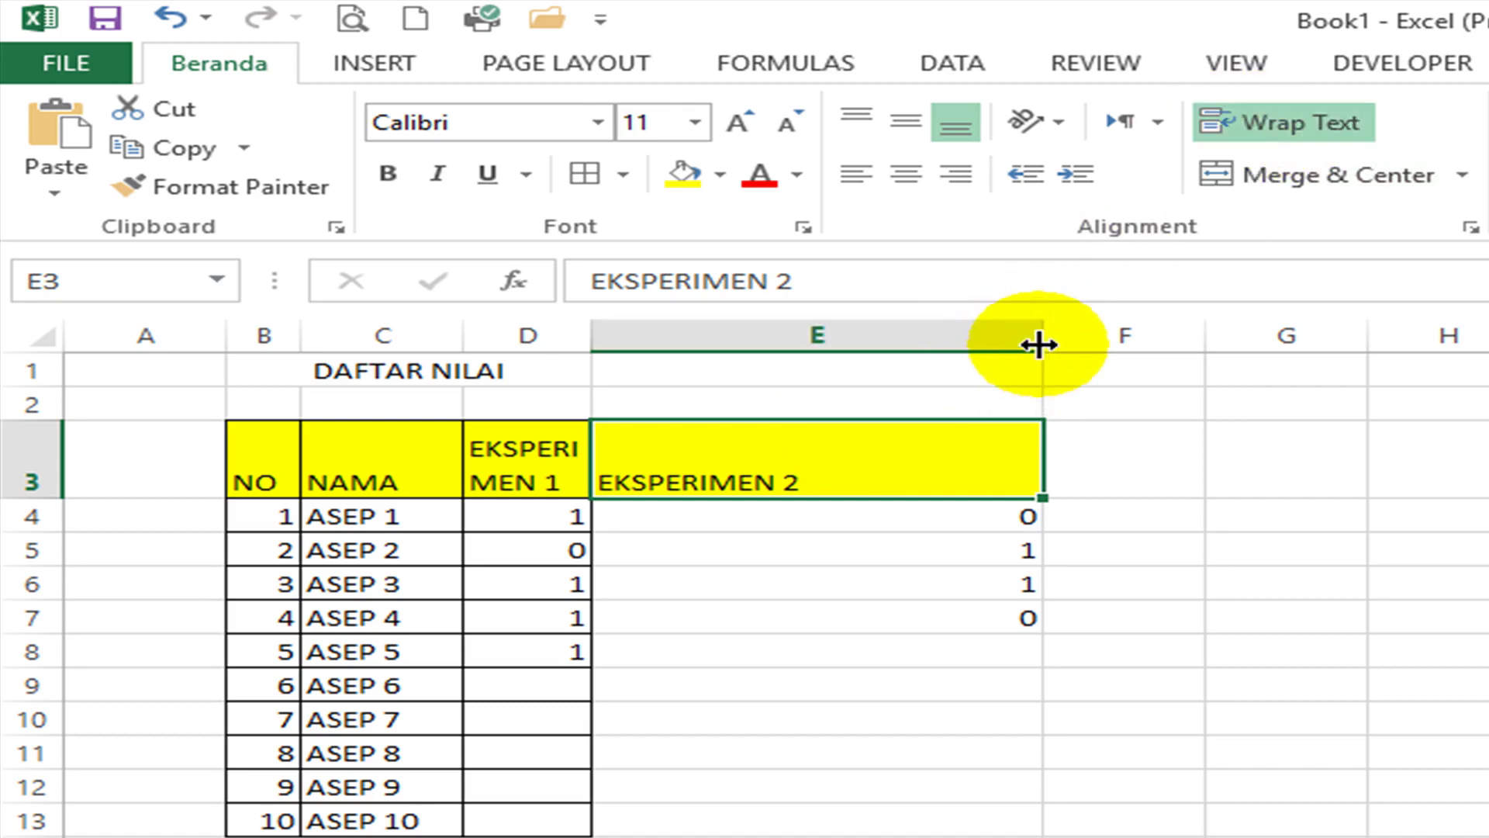
{"action": "left_click_drag", "start_coordinate": [1036, 342], "coordinate": [735, 335]}
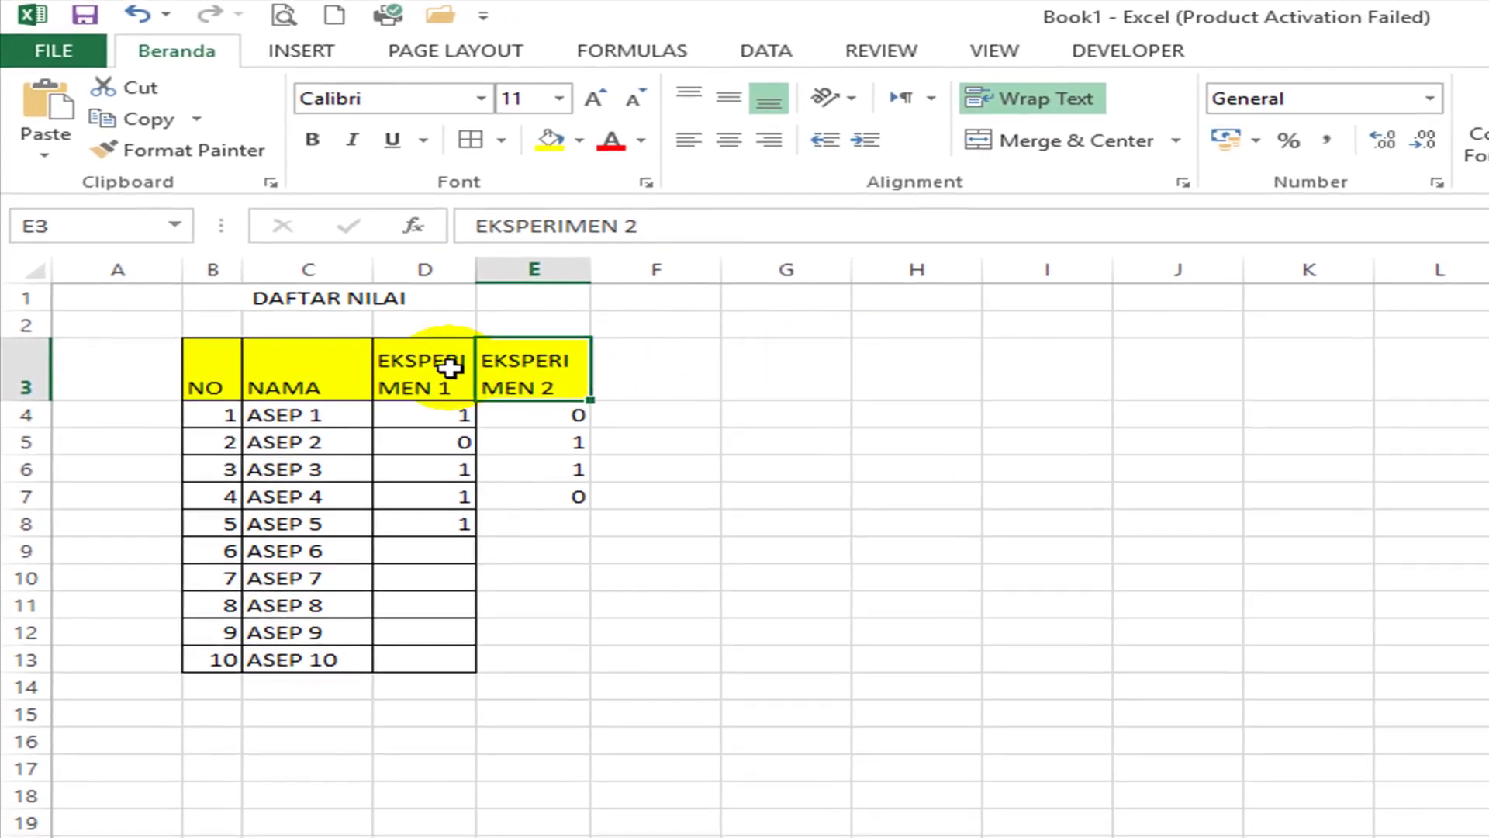
{"action": "left_click", "coordinate": [450, 368]}
{"action": "left_click", "coordinate": [566, 366]}
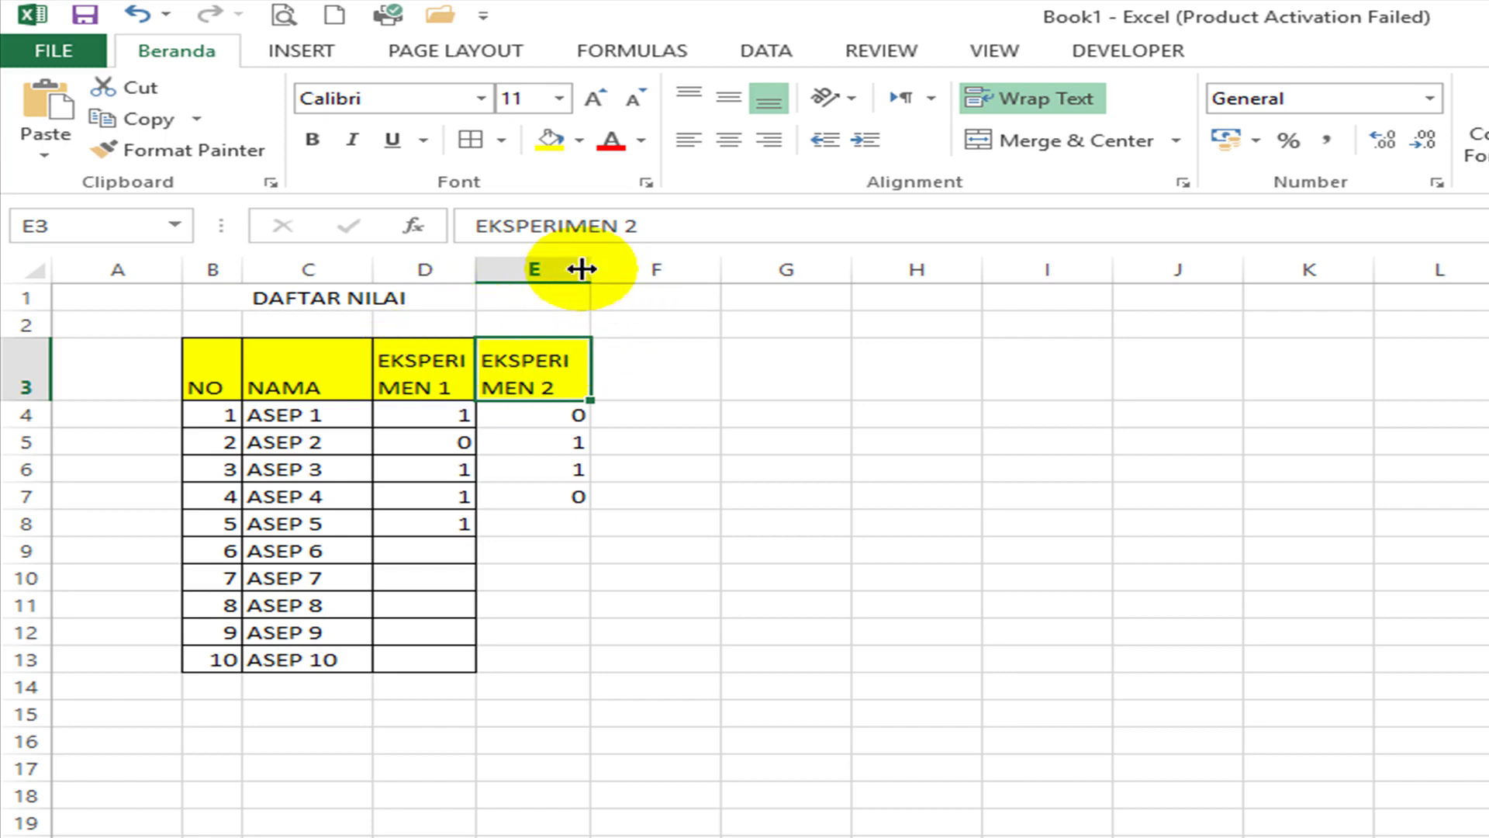
Step: Make row 3 tall enough for three header lines while column E is temporarily narrowed, and widen column E back to two-line wrapping
{"action": "left_click_drag", "start_coordinate": [582, 269], "coordinate": [543, 273]}
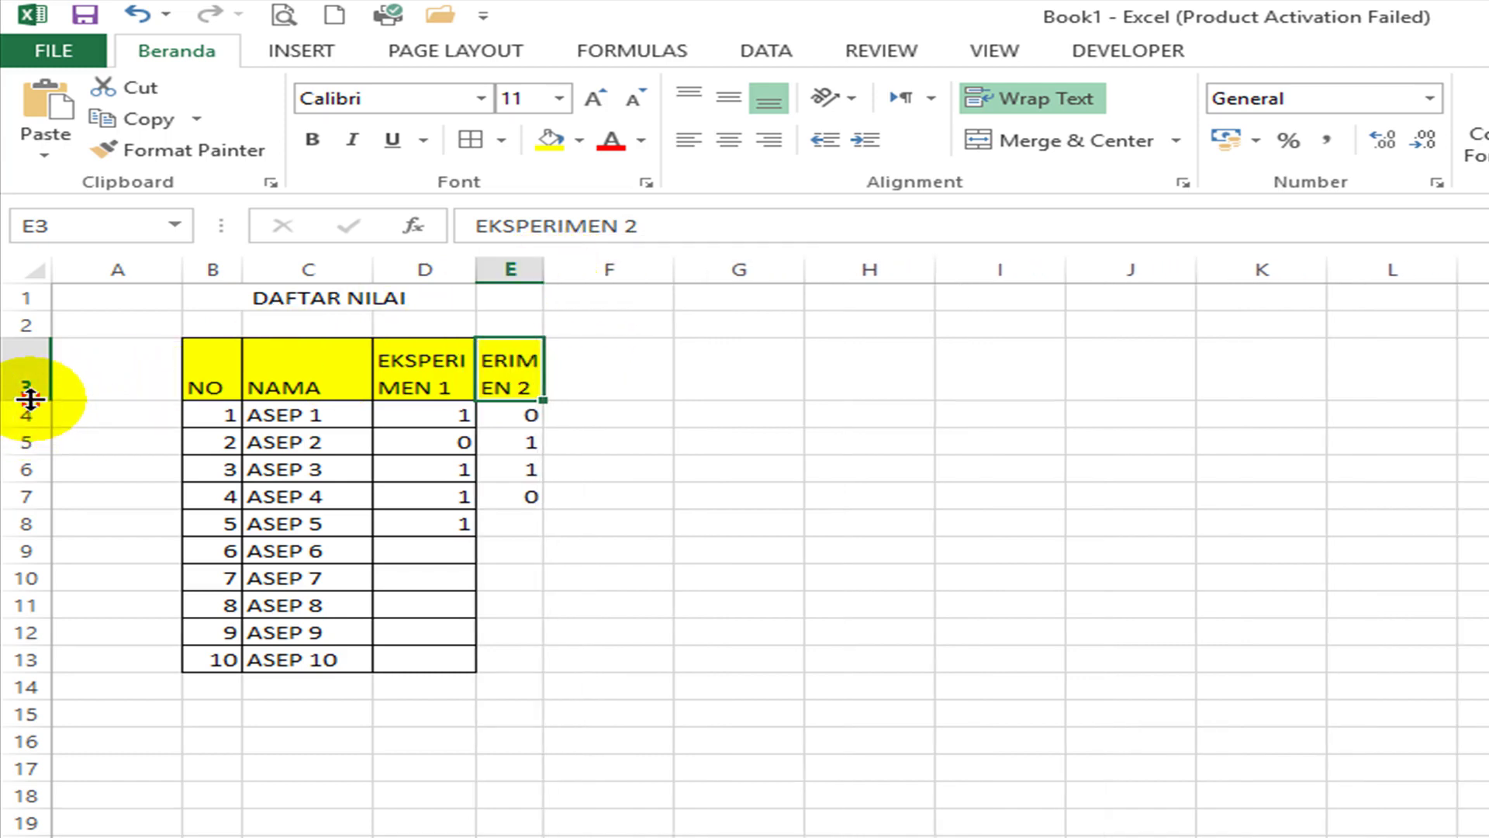
{"action": "left_click_drag", "start_coordinate": [29, 399], "coordinate": [30, 431]}
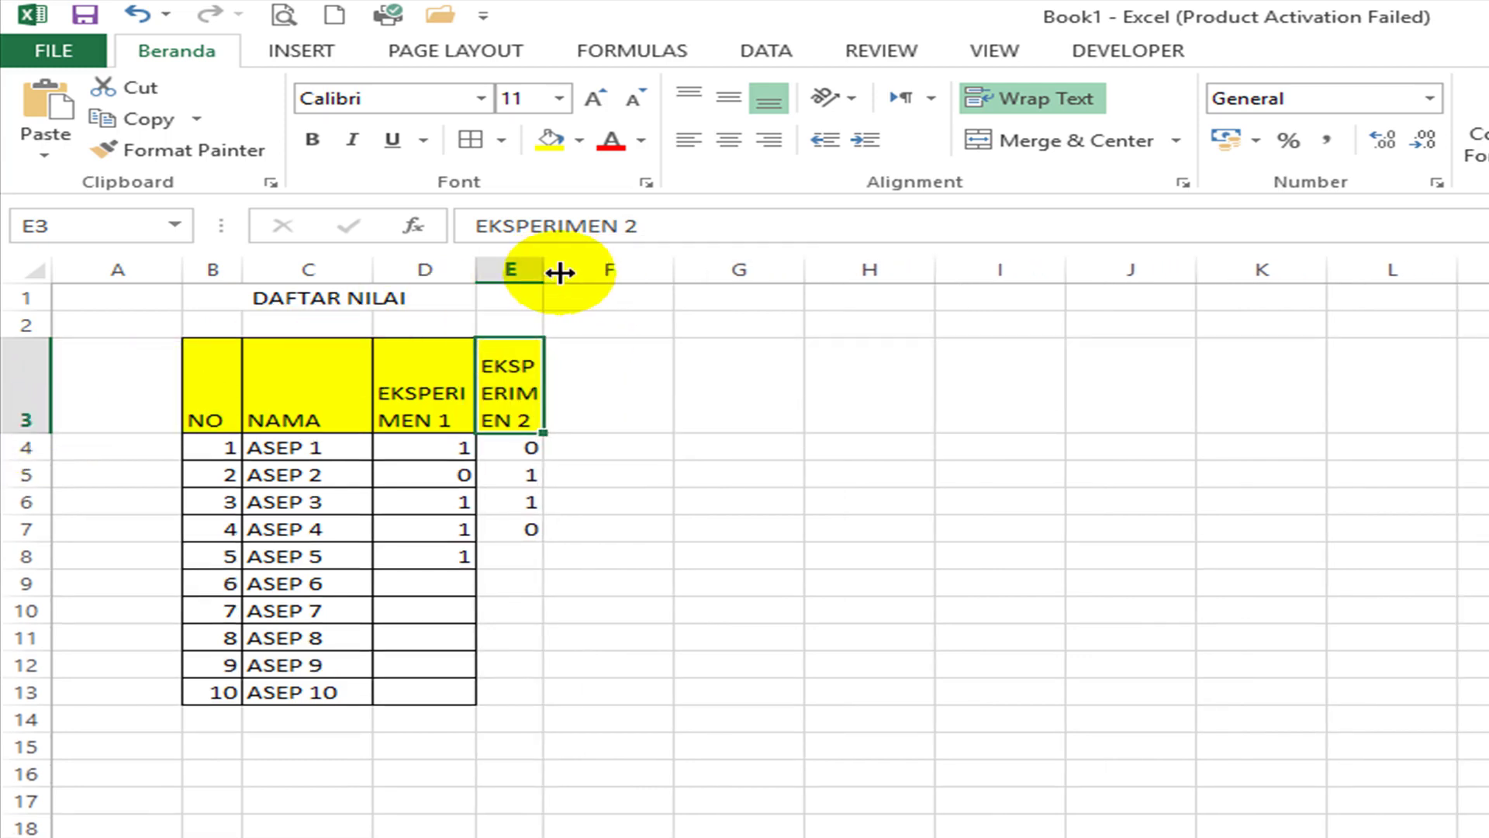
{"action": "left_click_drag", "start_coordinate": [543, 273], "coordinate": [589, 280]}
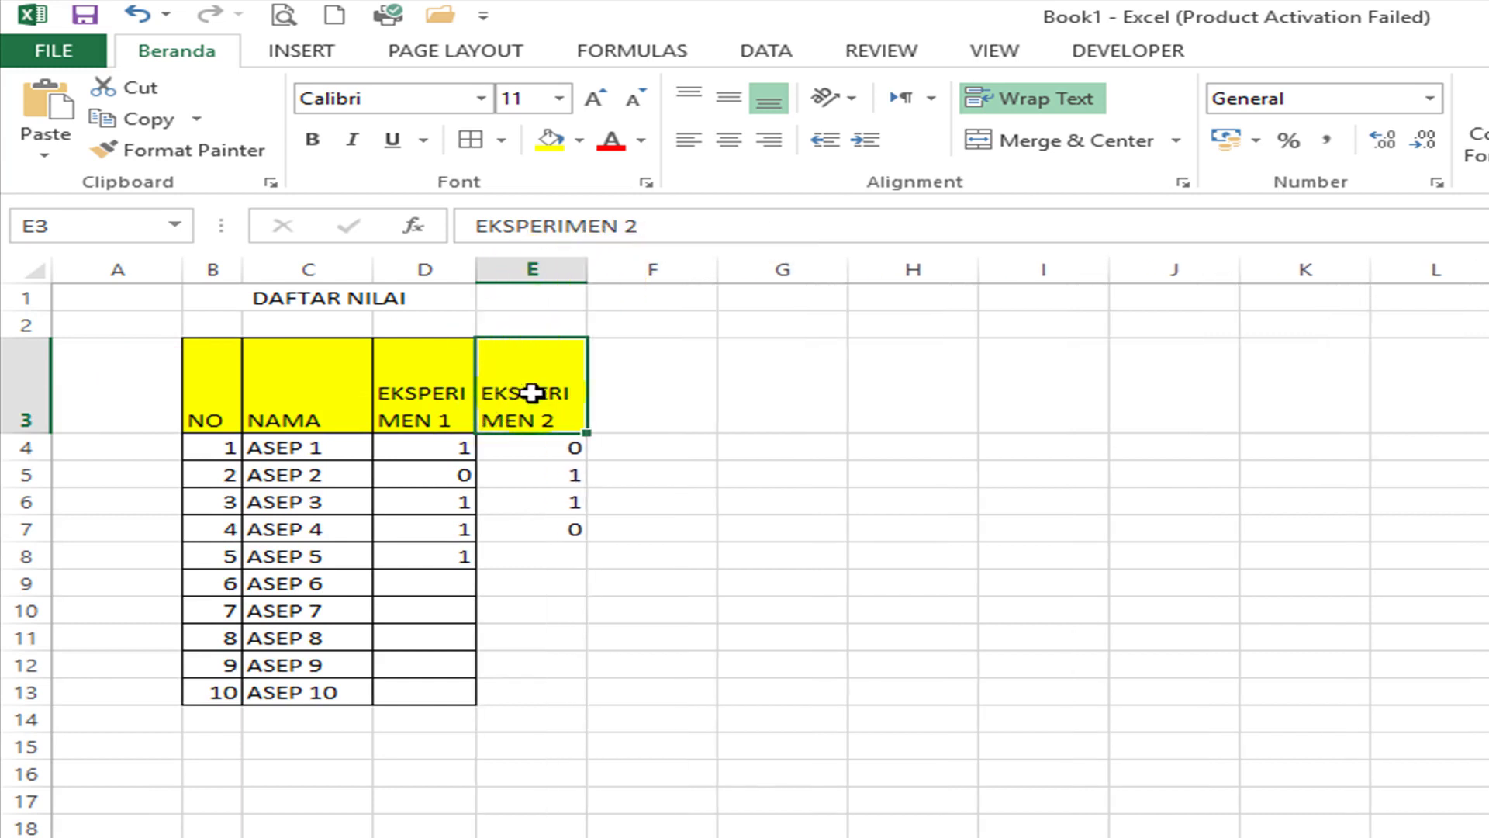
Step: Add the header DAFTAR NILAI in F3 and wrap its text within the cell
{"action": "left_click", "coordinate": [644, 366]}
{"action": "type", "text": "DAFTAR NILAI"}
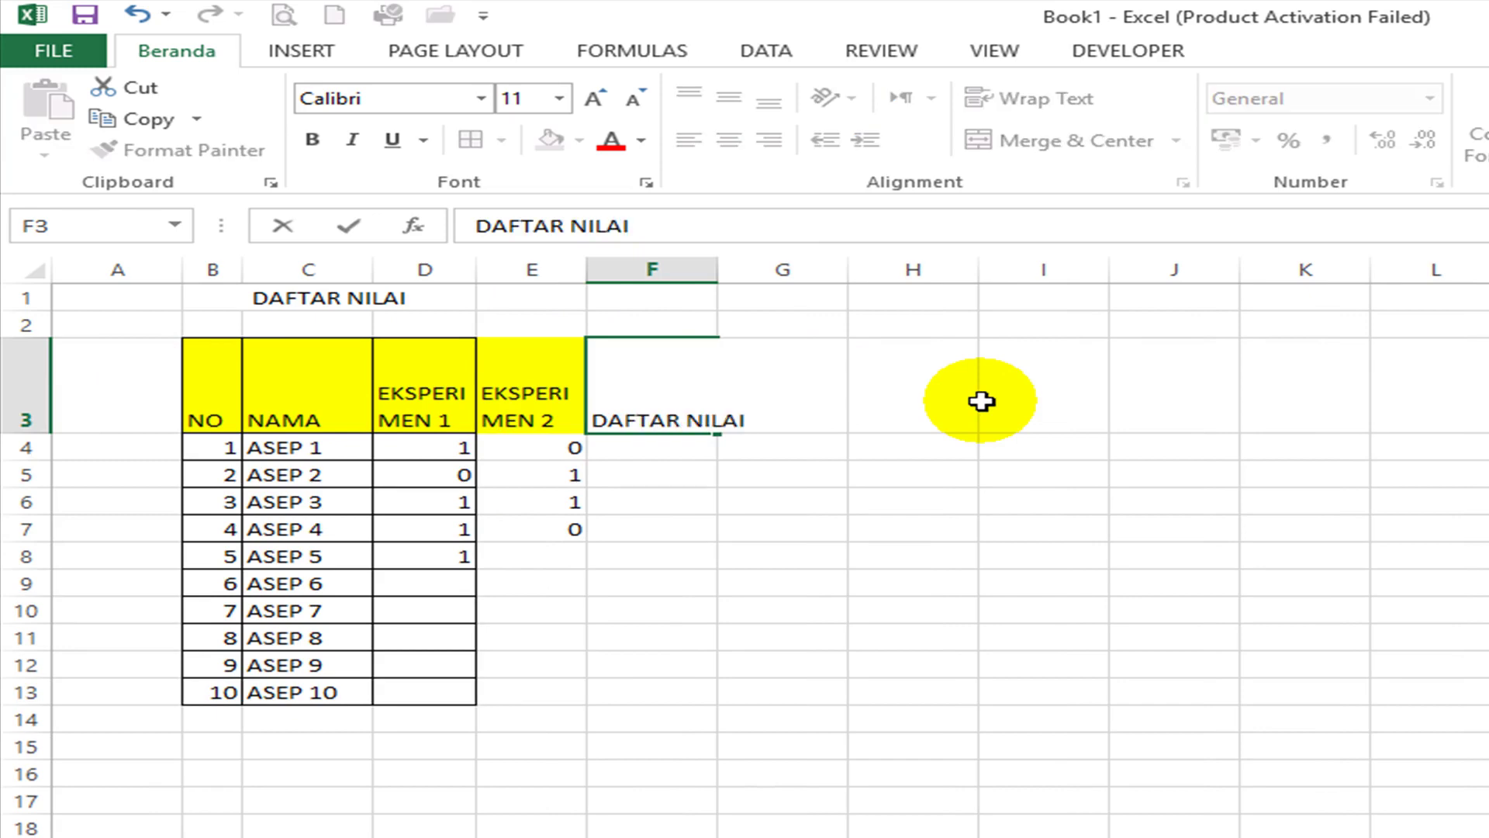
{"action": "key", "text": "Return"}
{"action": "left_click", "coordinate": [657, 390]}
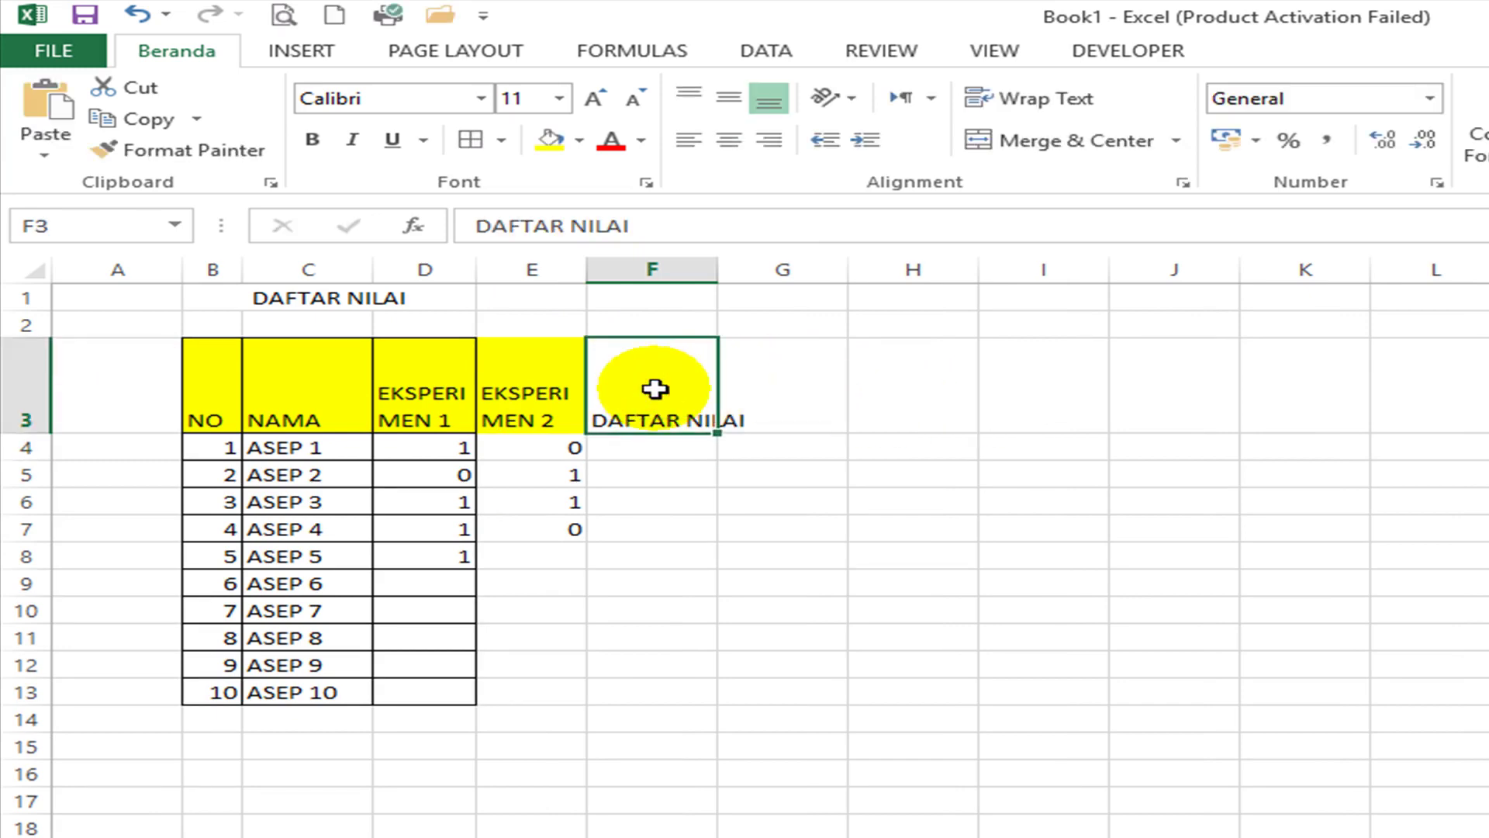
{"action": "left_click", "coordinate": [993, 101]}
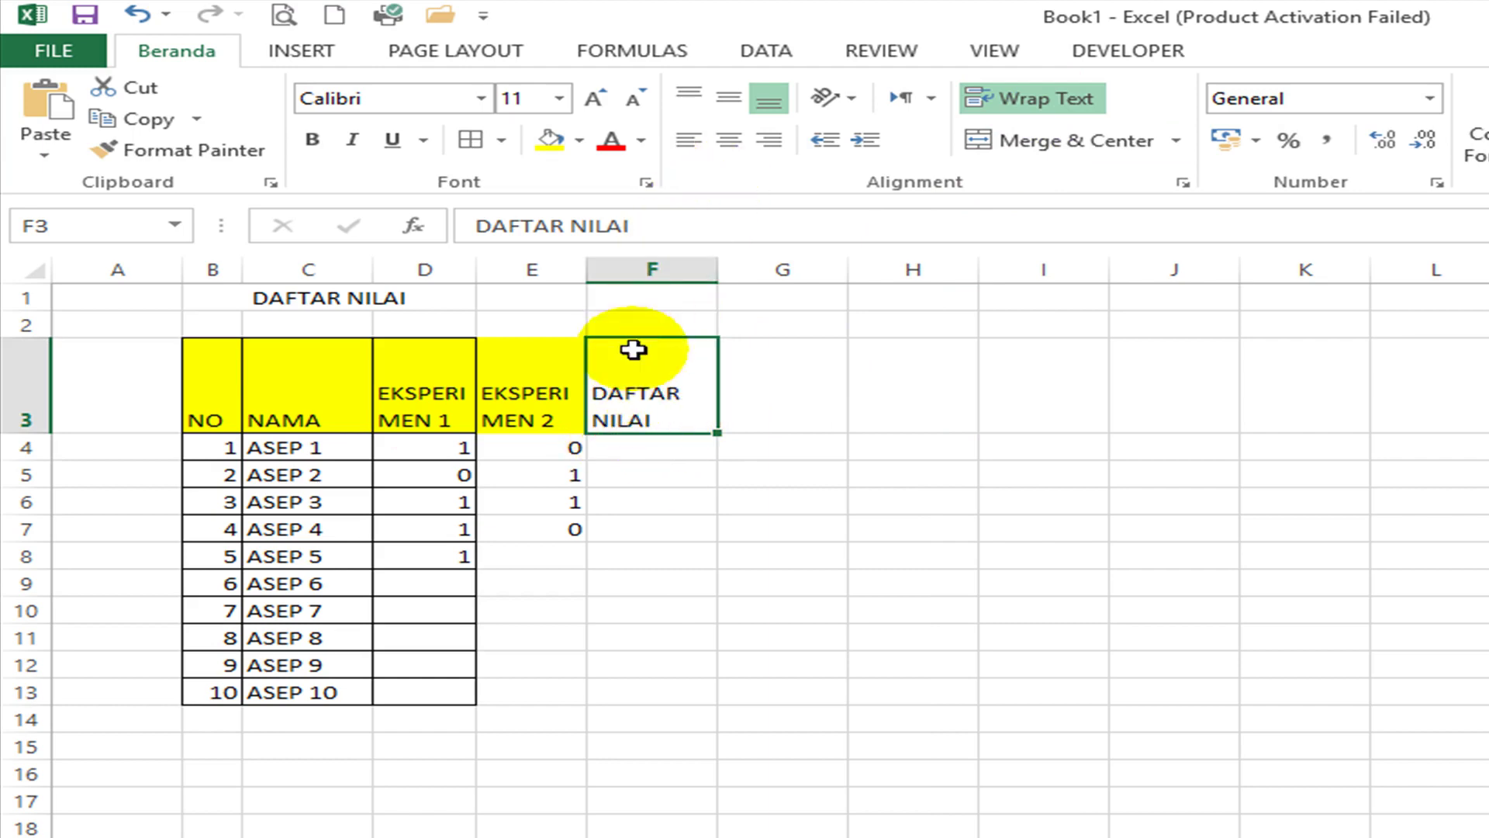
Step: Center the headers in B3:F3 horizontally and align them to the vertical middle of the row
{"action": "left_click_drag", "start_coordinate": [632, 346], "coordinate": [206, 382]}
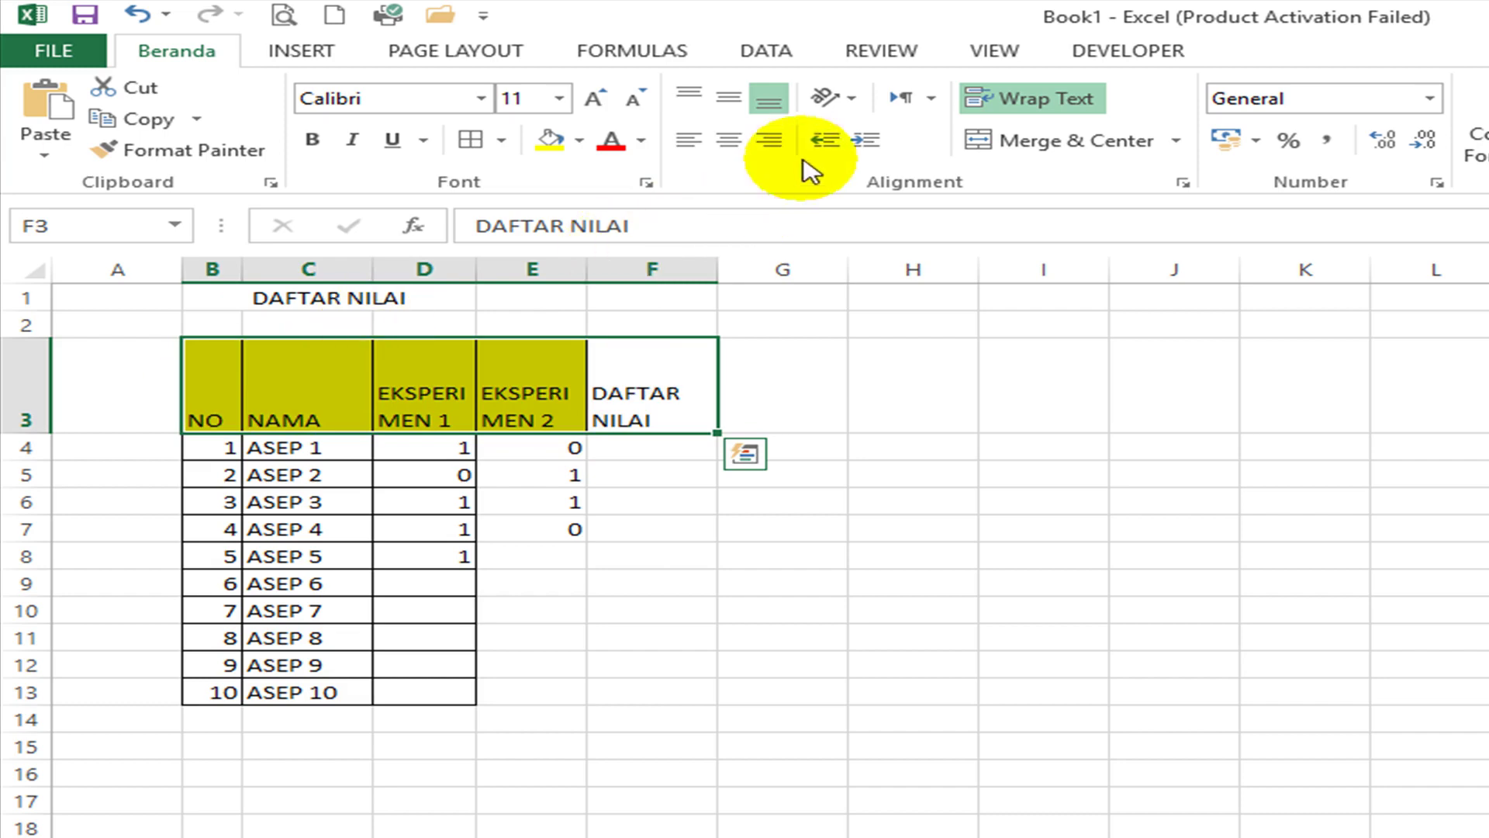
{"action": "left_click", "coordinate": [729, 142]}
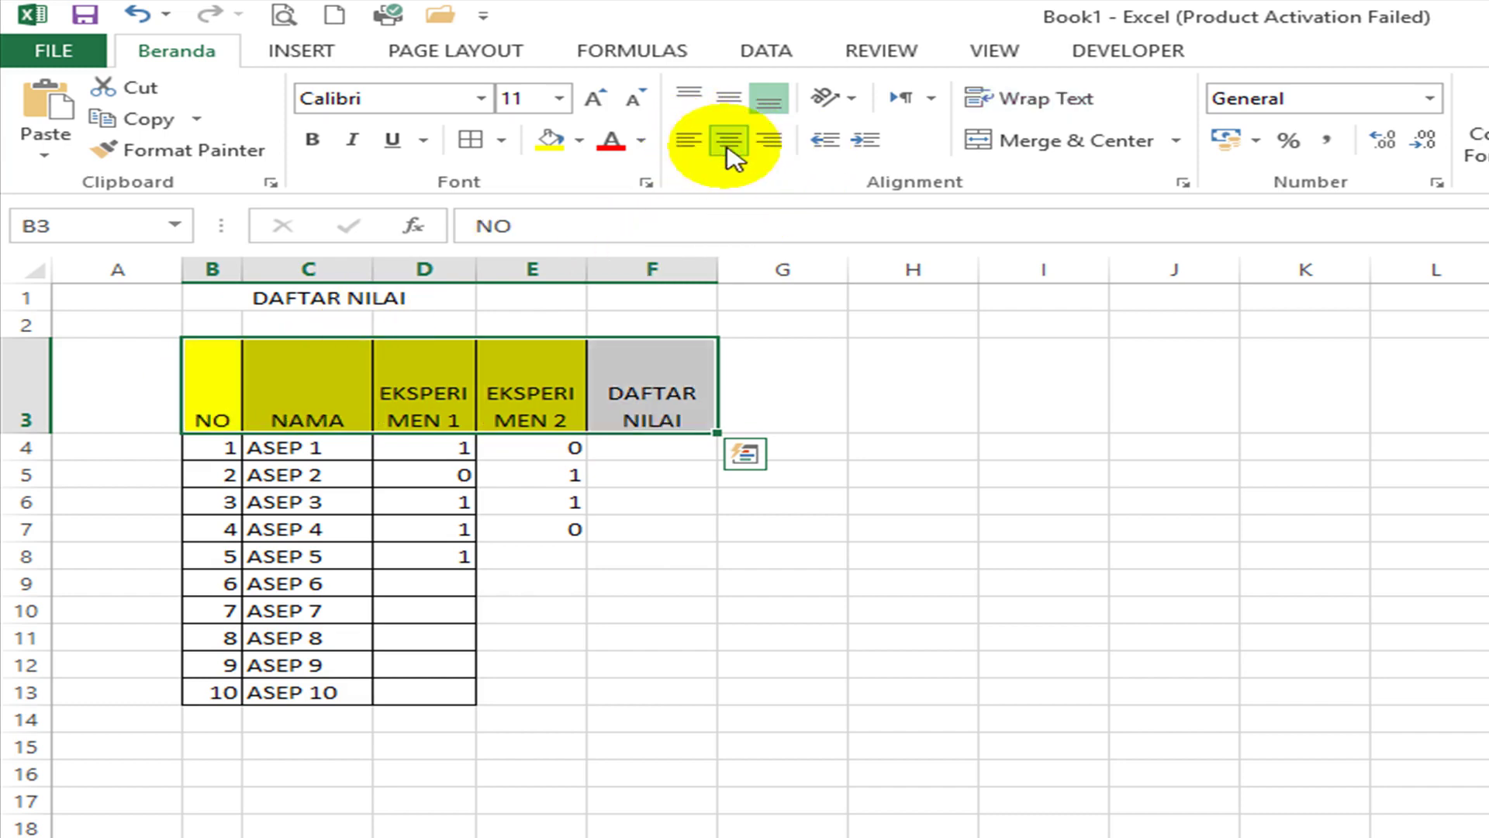
{"action": "left_click", "coordinate": [745, 106]}
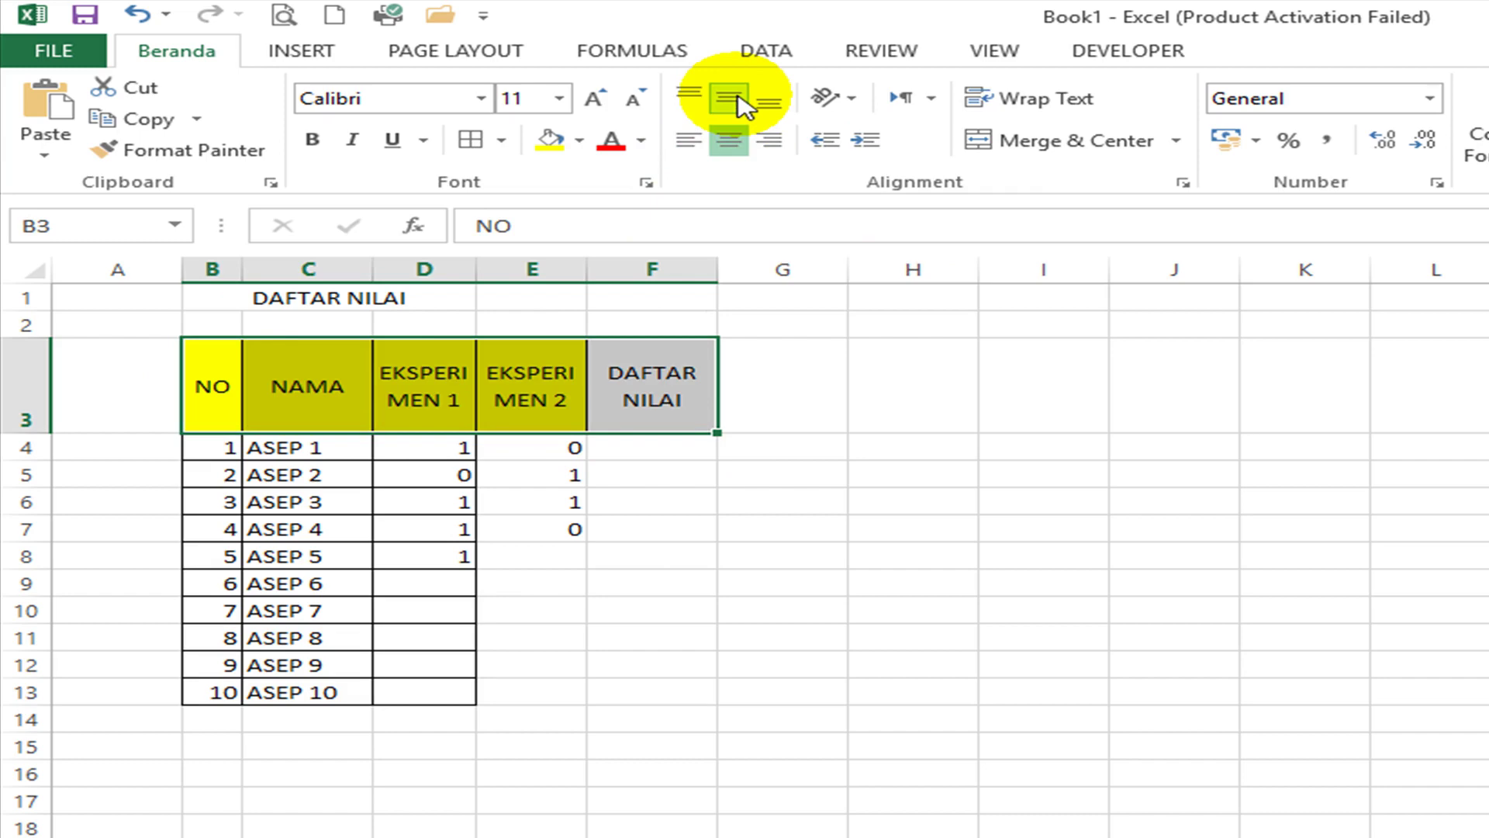
{"action": "left_click", "coordinate": [665, 454]}
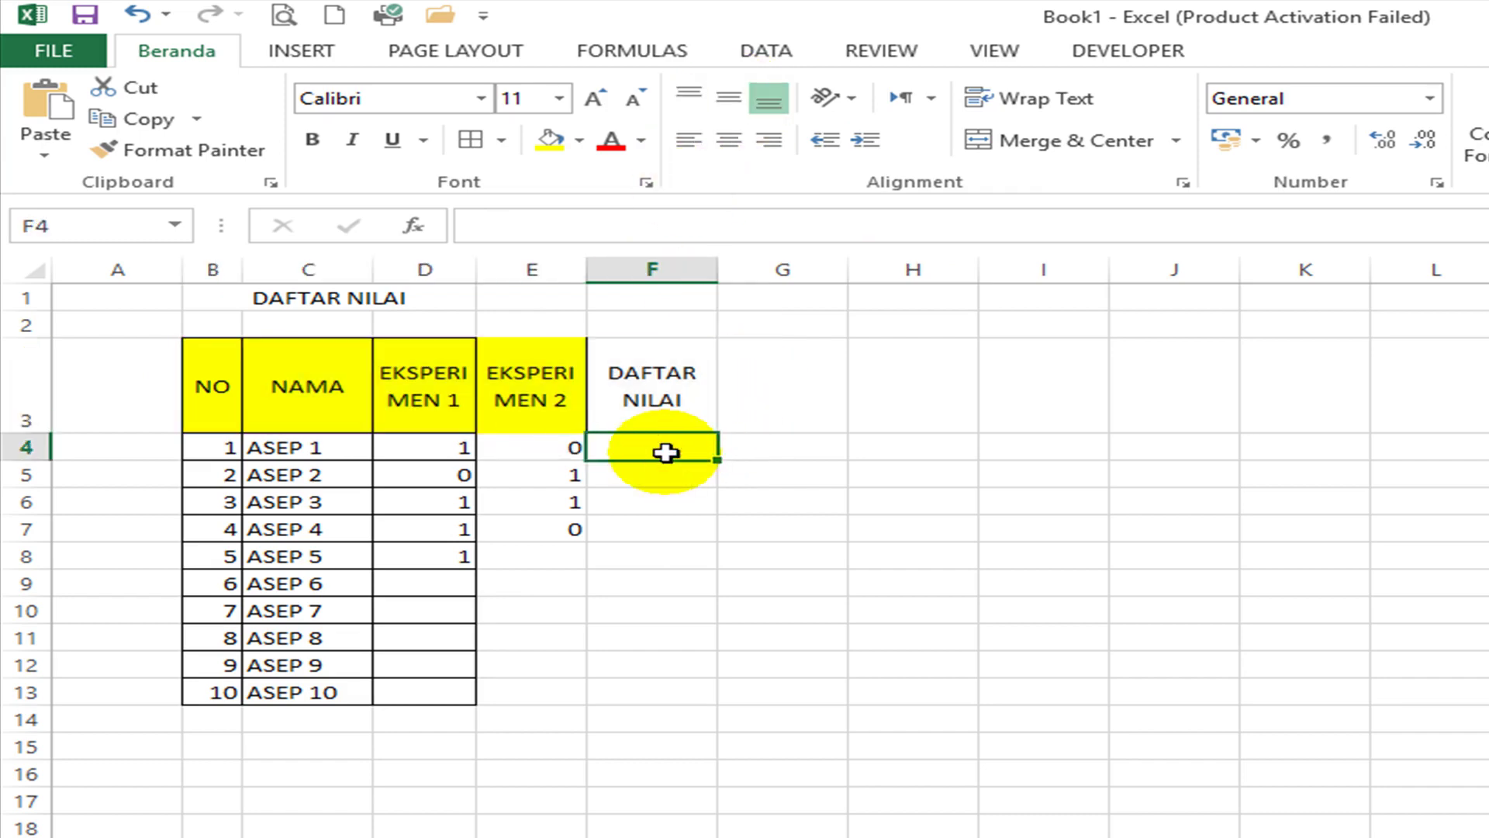
Step: Widen column G substantially and enter the header keterangan in G3
{"action": "left_click", "coordinate": [680, 392]}
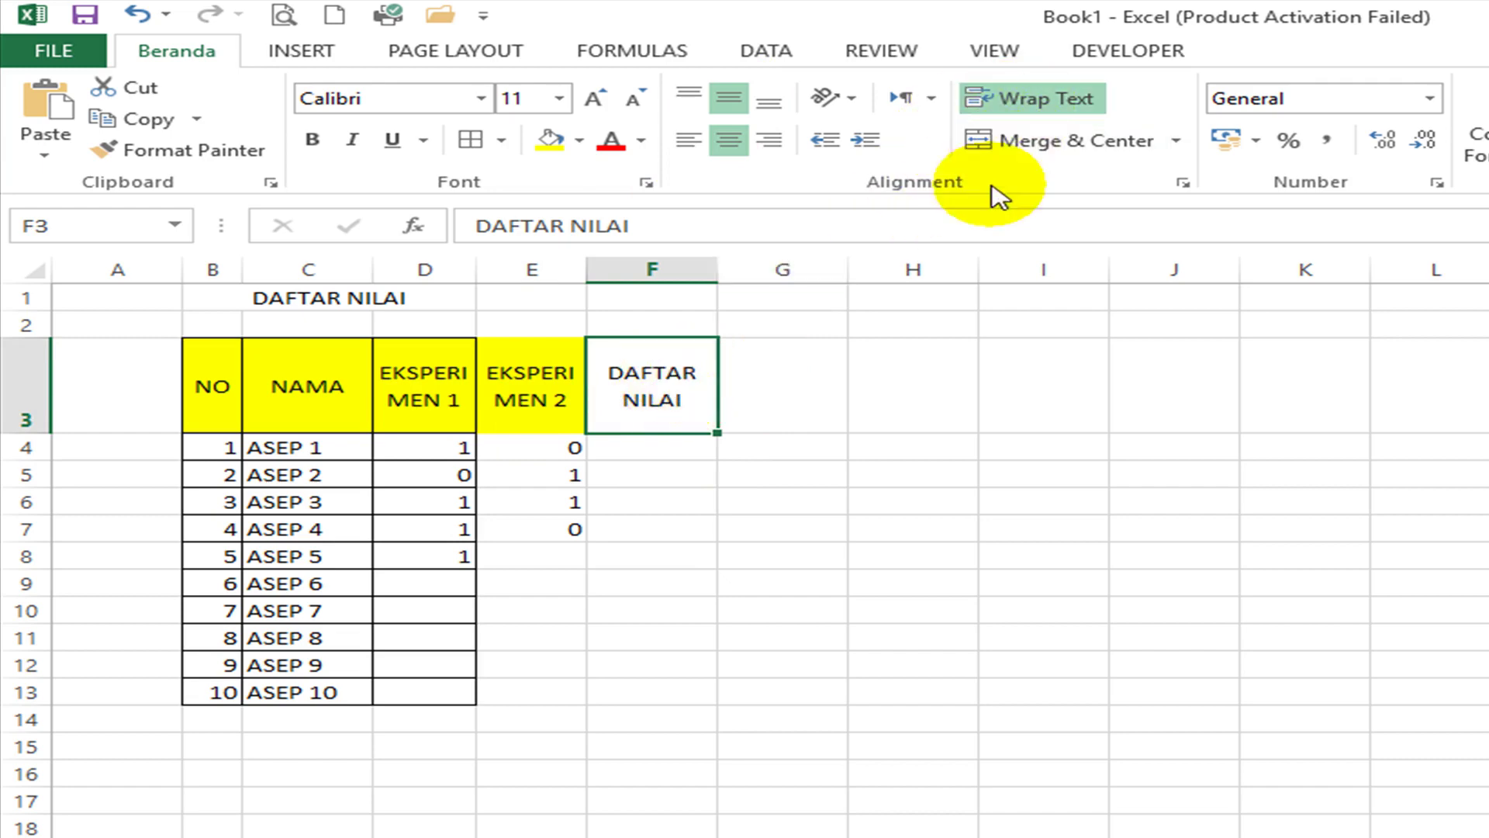
{"action": "left_click", "coordinate": [803, 411]}
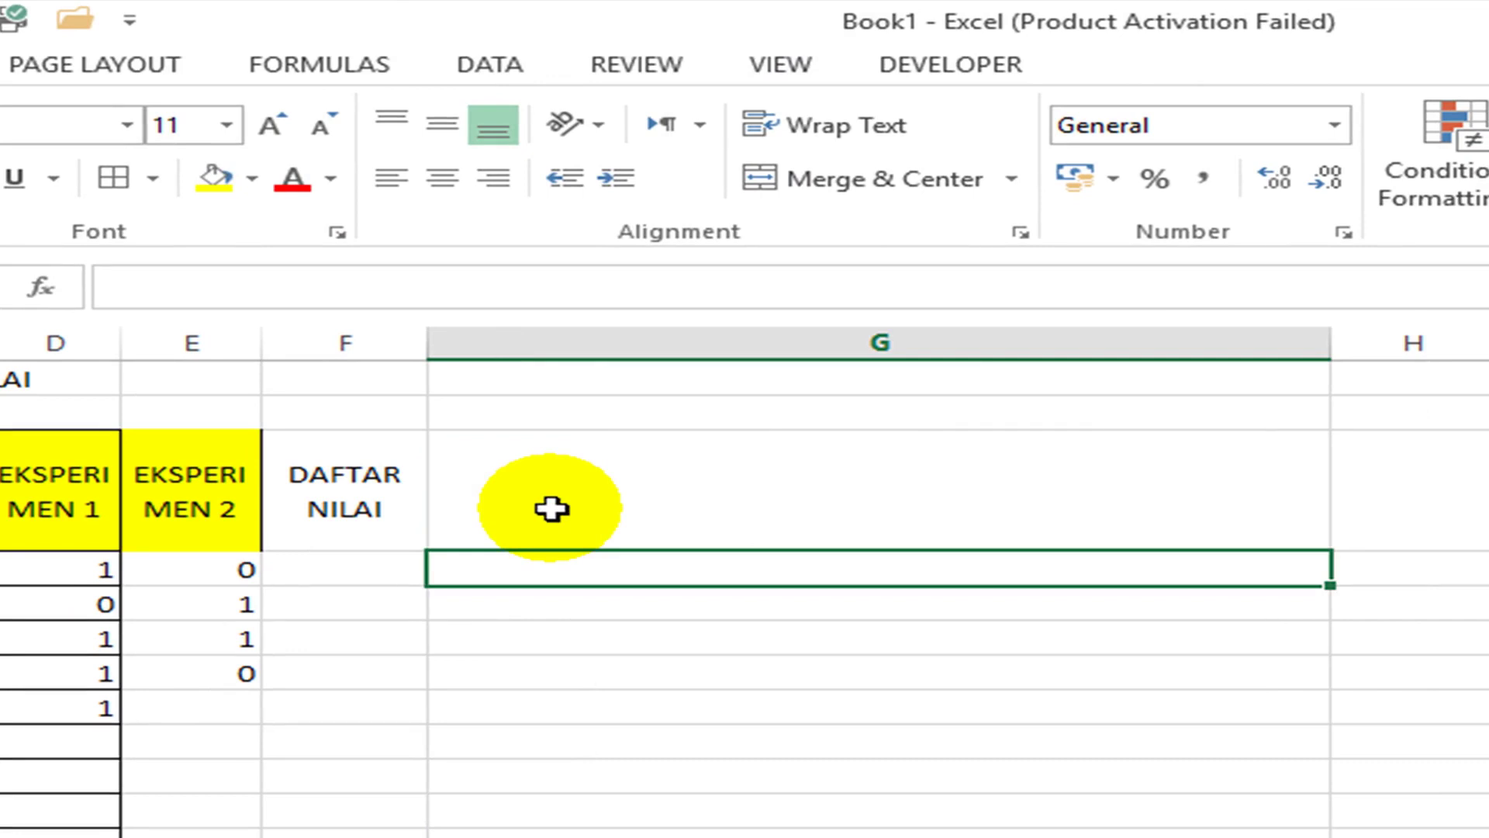
{"action": "left_click", "coordinate": [550, 508]}
{"action": "type", "text": "keterangan"}
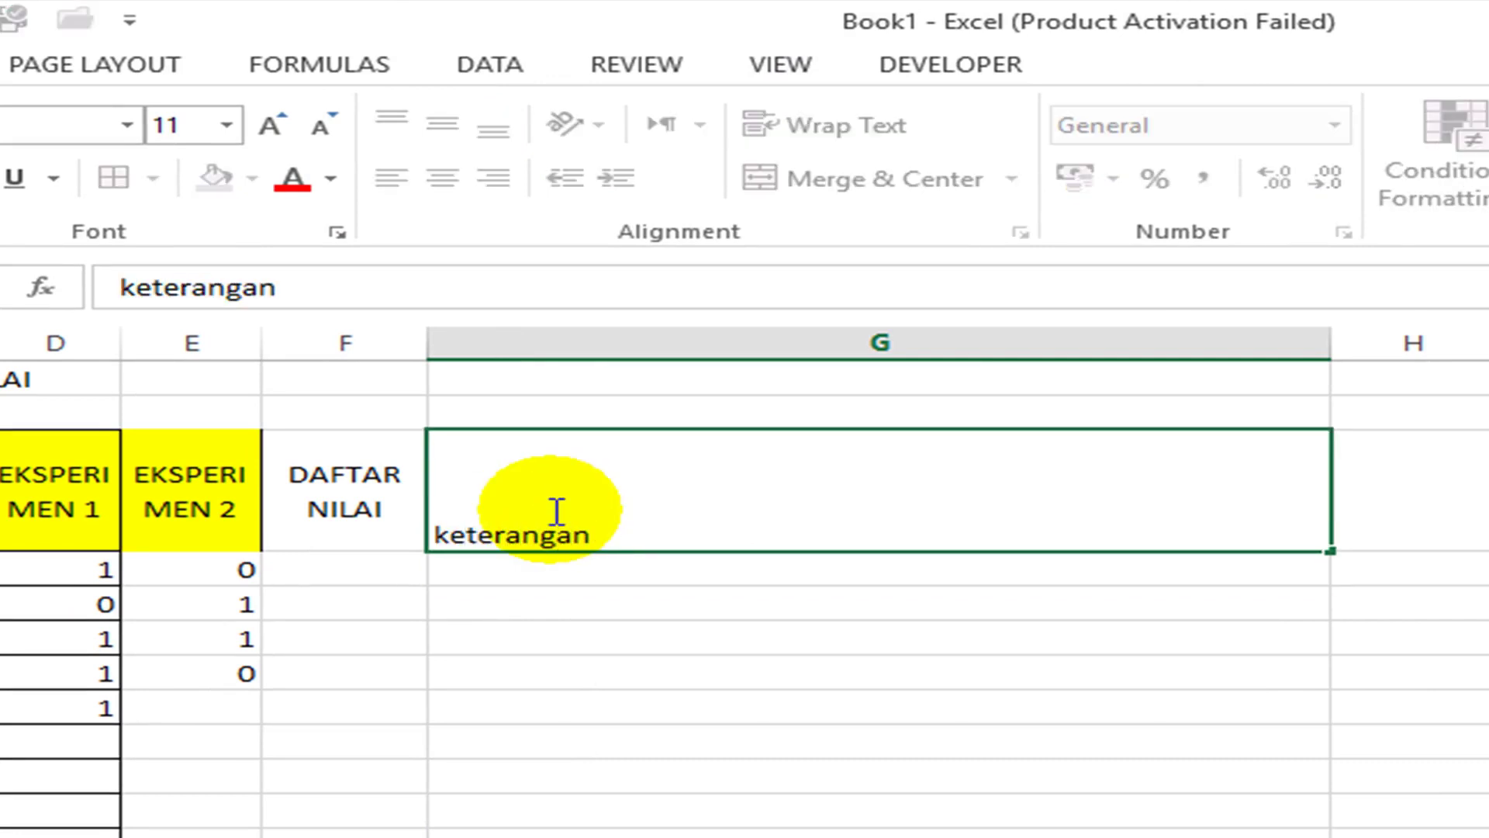
{"action": "left_click", "coordinate": [675, 648]}
Step: Center the keterangan header in G3 horizontally and align it to the vertical middle of the cell
{"action": "left_click", "coordinate": [701, 539]}
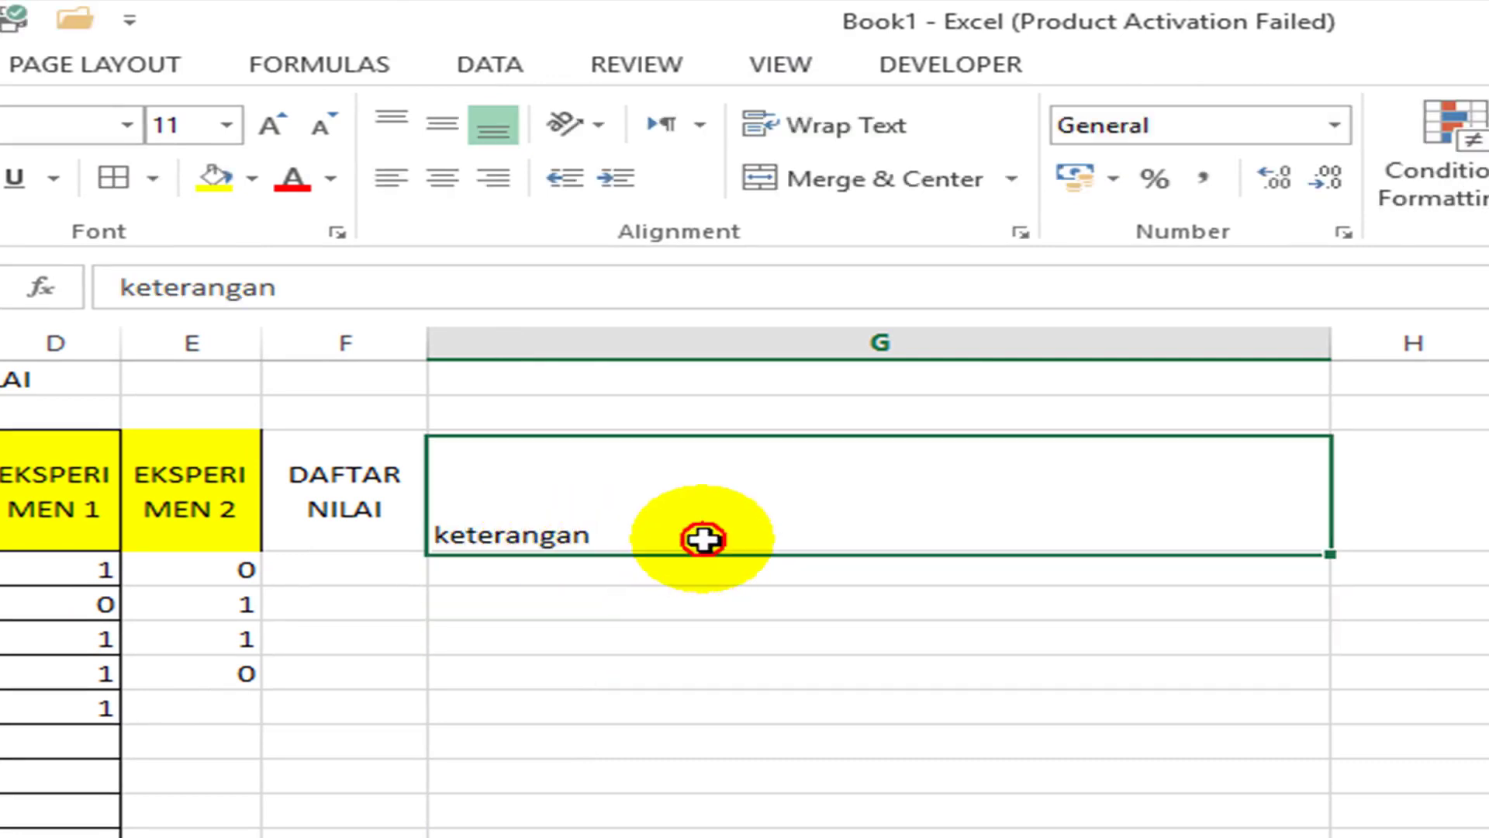
{"action": "left_click", "coordinate": [443, 180]}
{"action": "left_click", "coordinate": [443, 124]}
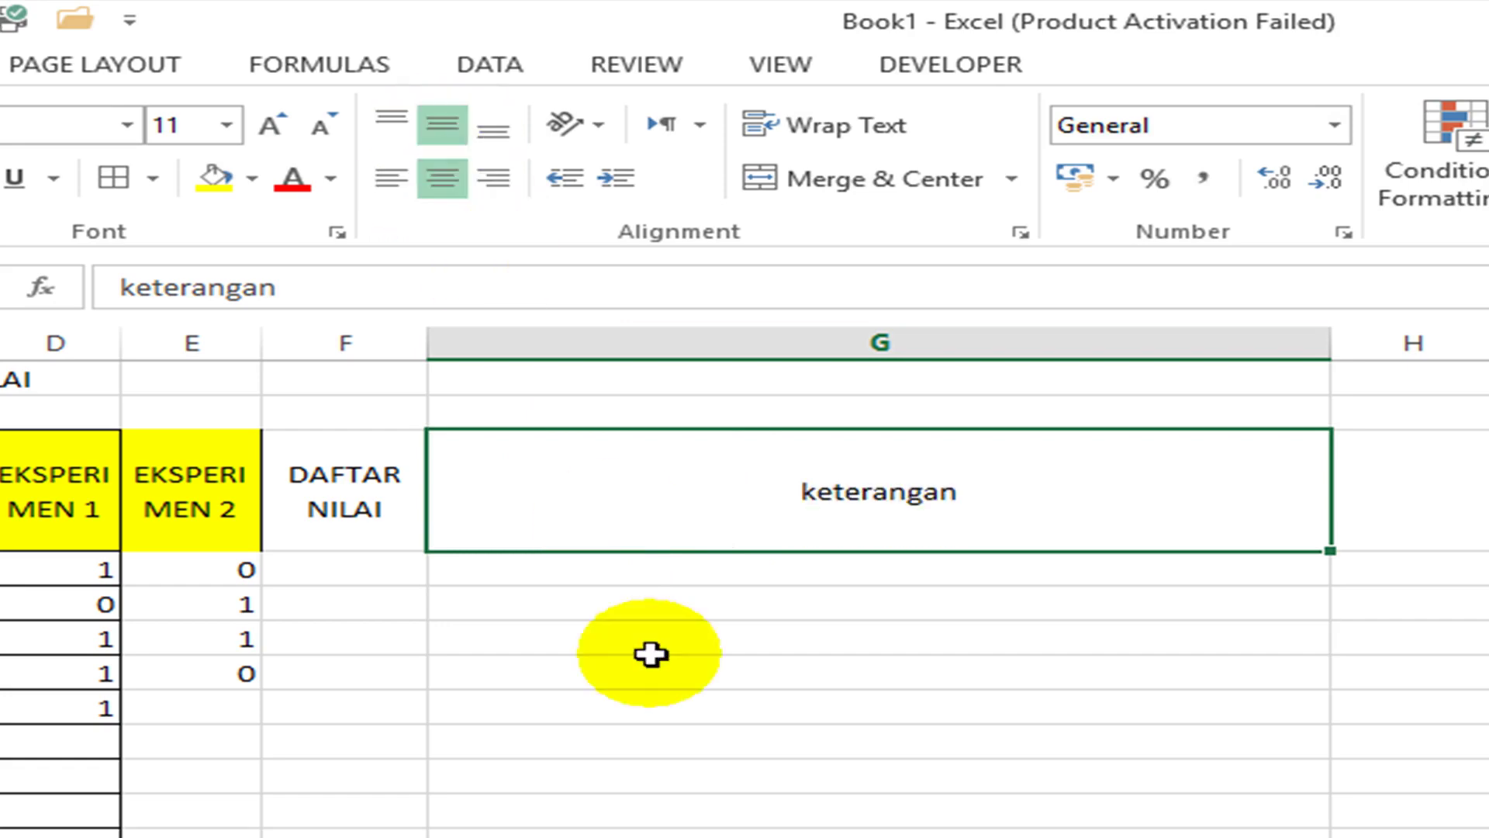
{"action": "left_click", "coordinate": [665, 698]}
Step: Enter the text "hasil dari eksperimen yang disudah lakukan adalah :" in G4
{"action": "left_click", "coordinate": [508, 546]}
{"action": "left_click", "coordinate": [514, 573]}
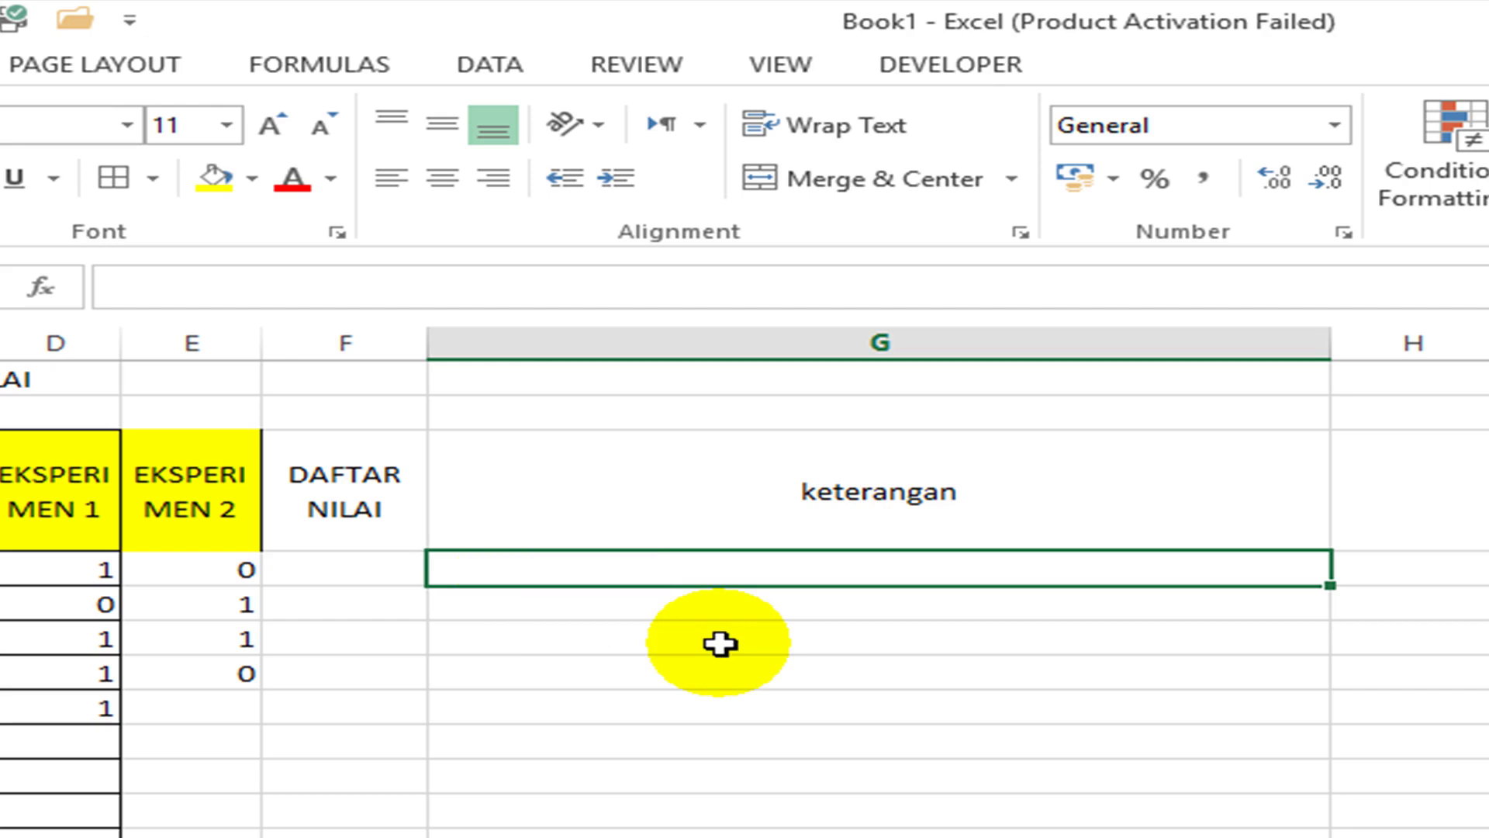
{"action": "type", "text": "has"}
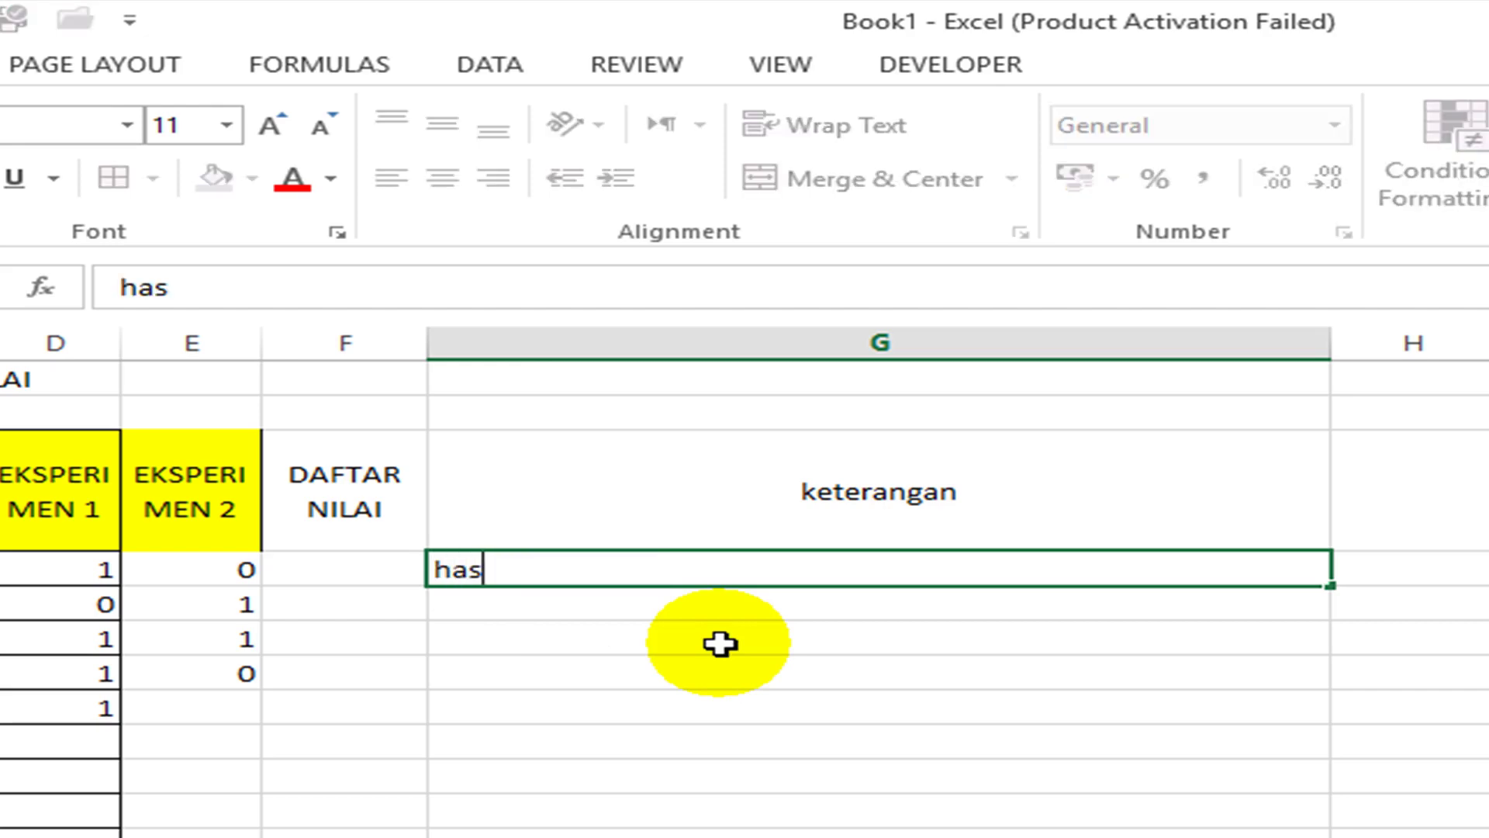
{"action": "type", "text": "il dari eksperimen yang disudah"}
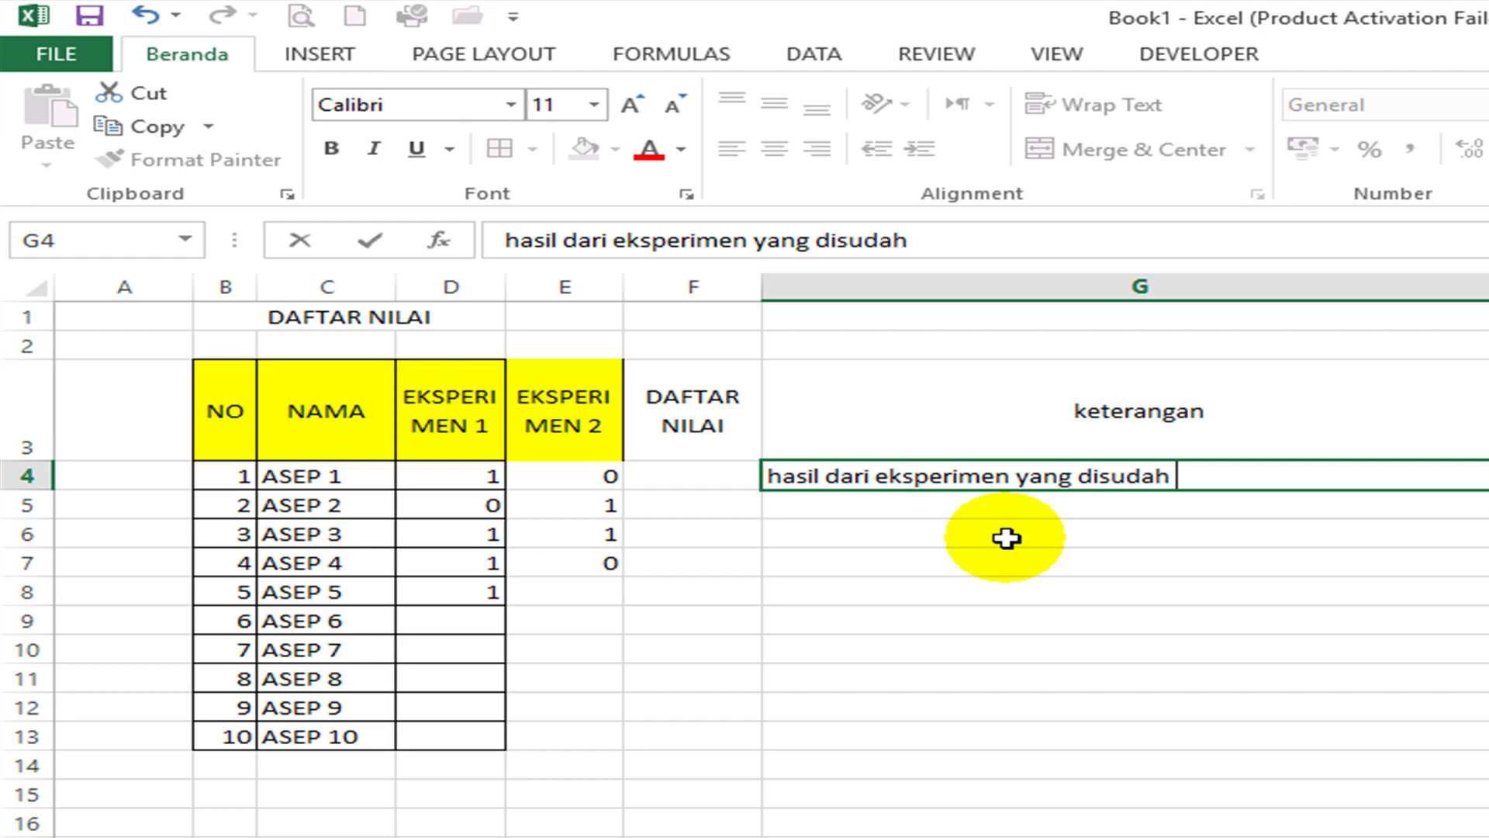
{"action": "type", "text": "adalaha"}
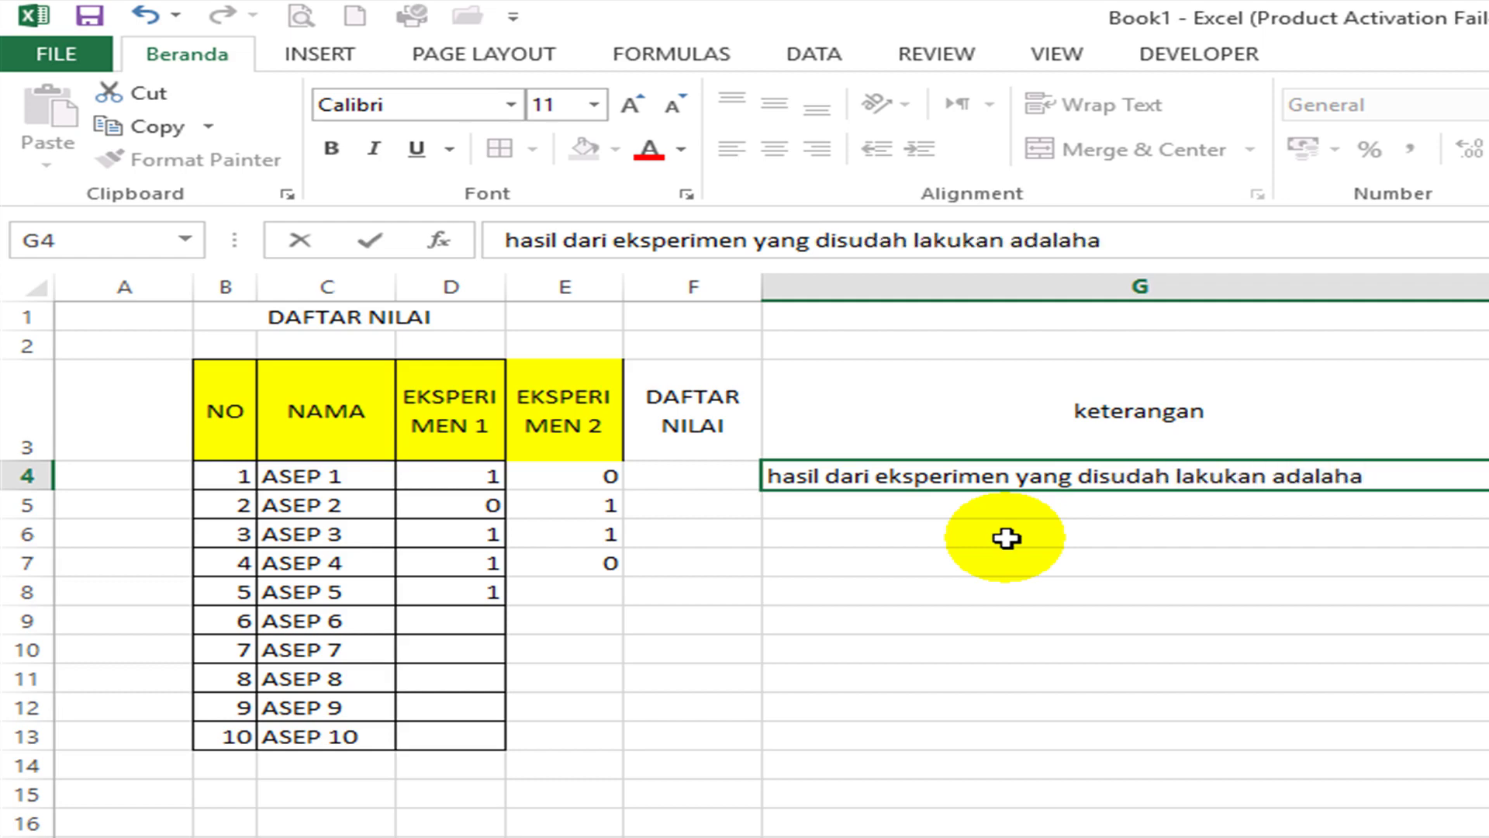
{"action": "key", "text": "BackSpace"}
{"action": "type", "text": ":"}
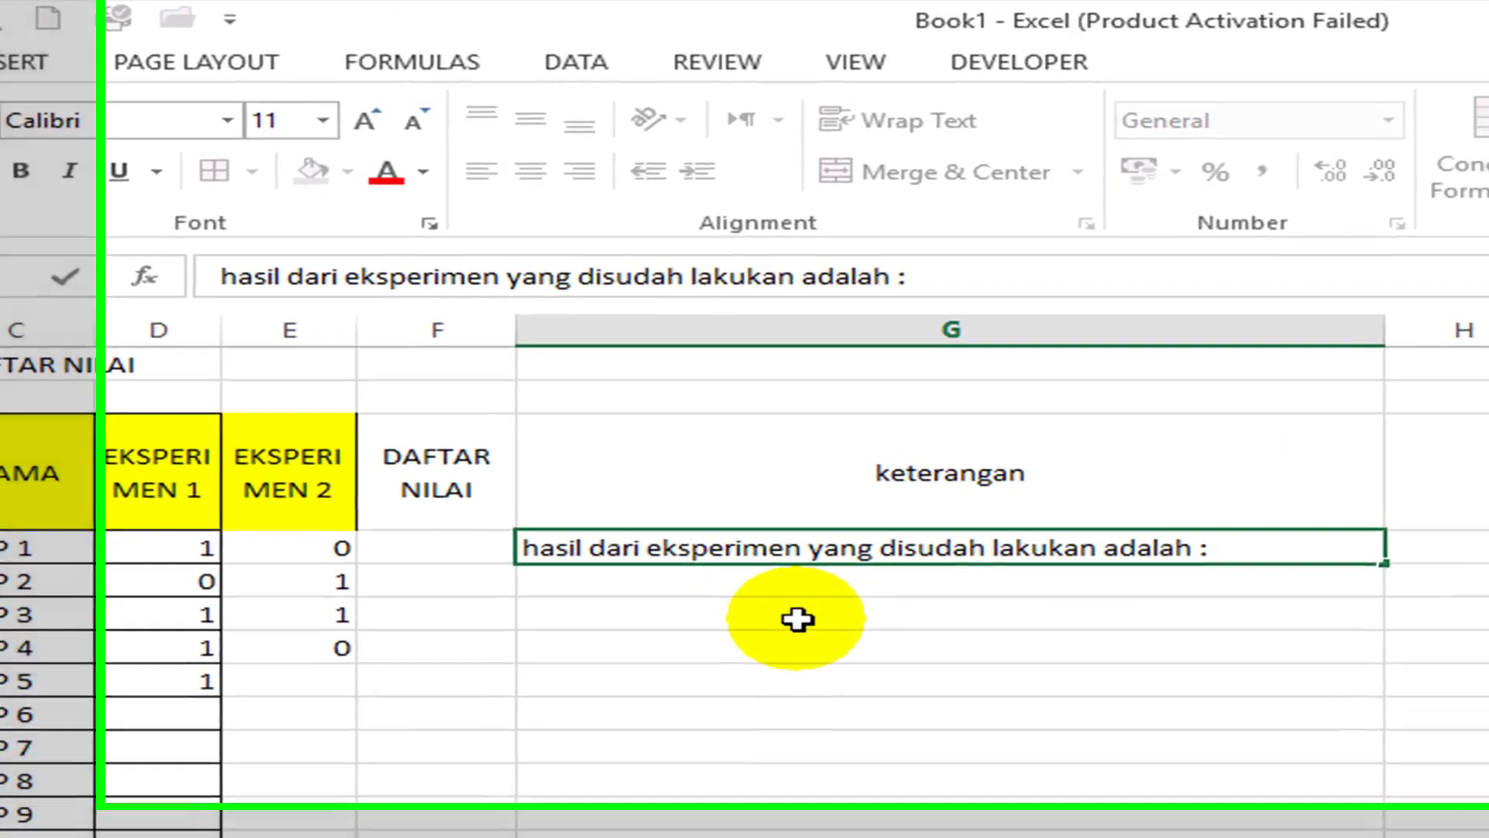
{"action": "key", "text": "Return"}
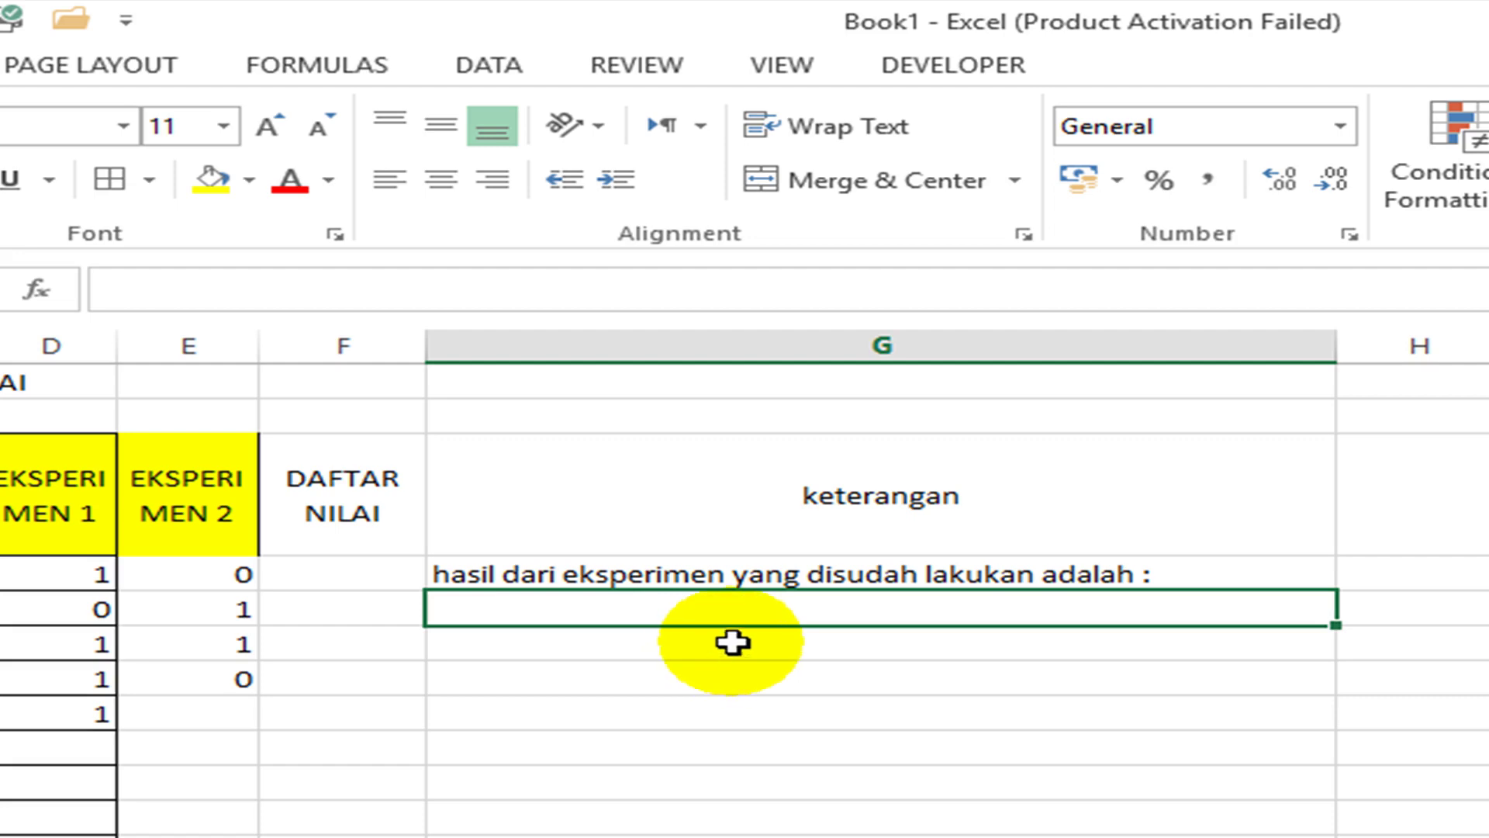
Step: Increase row 4's height to fit about four lines of text and turn on text wrapping for G4
{"action": "left_click", "coordinate": [775, 563]}
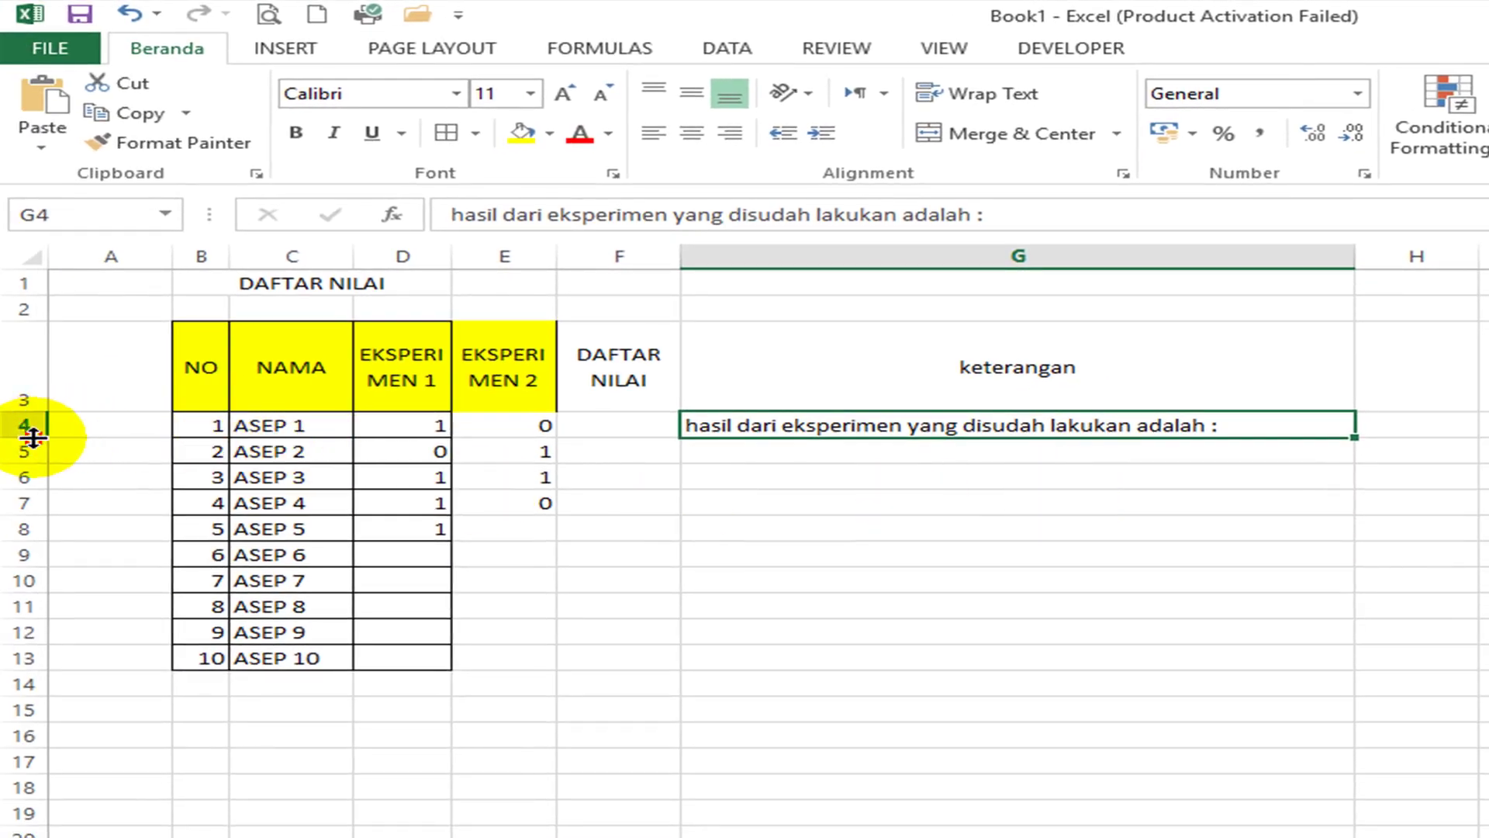
{"action": "left_click_drag", "start_coordinate": [34, 438], "coordinate": [54, 515]}
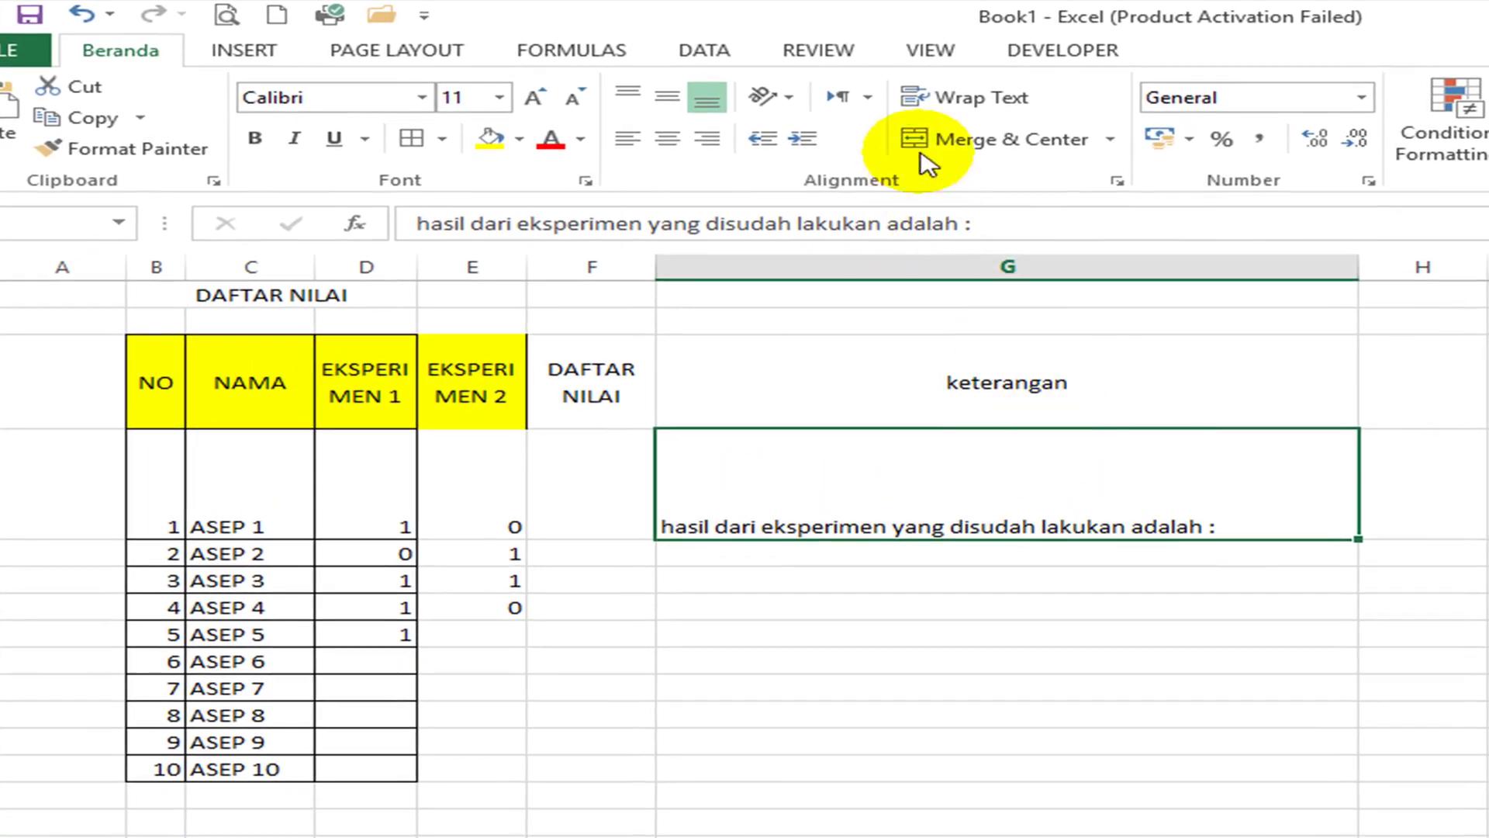
{"action": "left_click", "coordinate": [960, 99]}
Step: Add a second line inside G4 below the existing sentence reading "1. warna bagus pada eks 1"
{"action": "double_click", "coordinate": [1231, 526]}
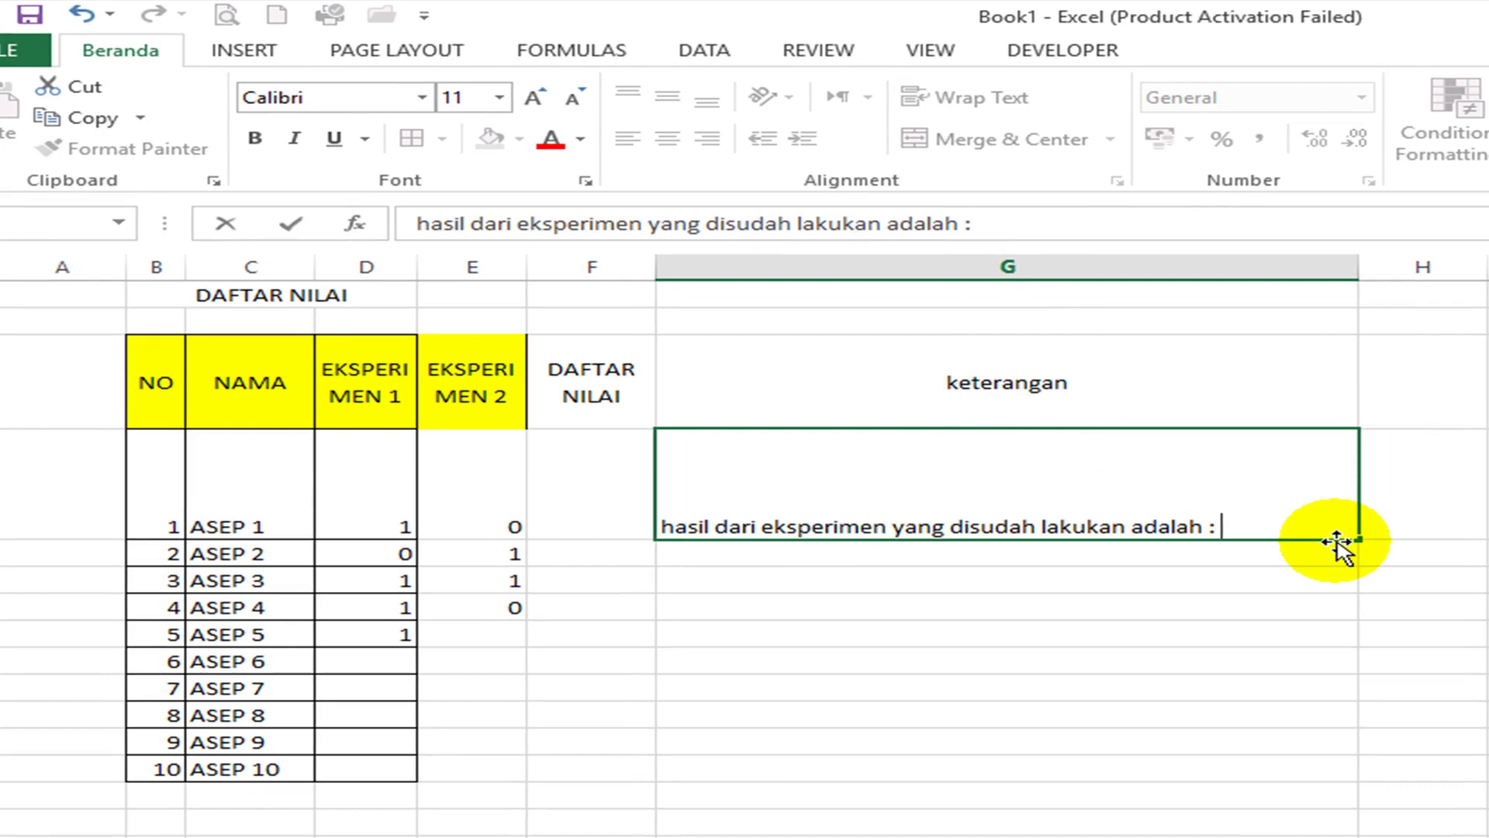
{"action": "key", "text": "alt+Return"}
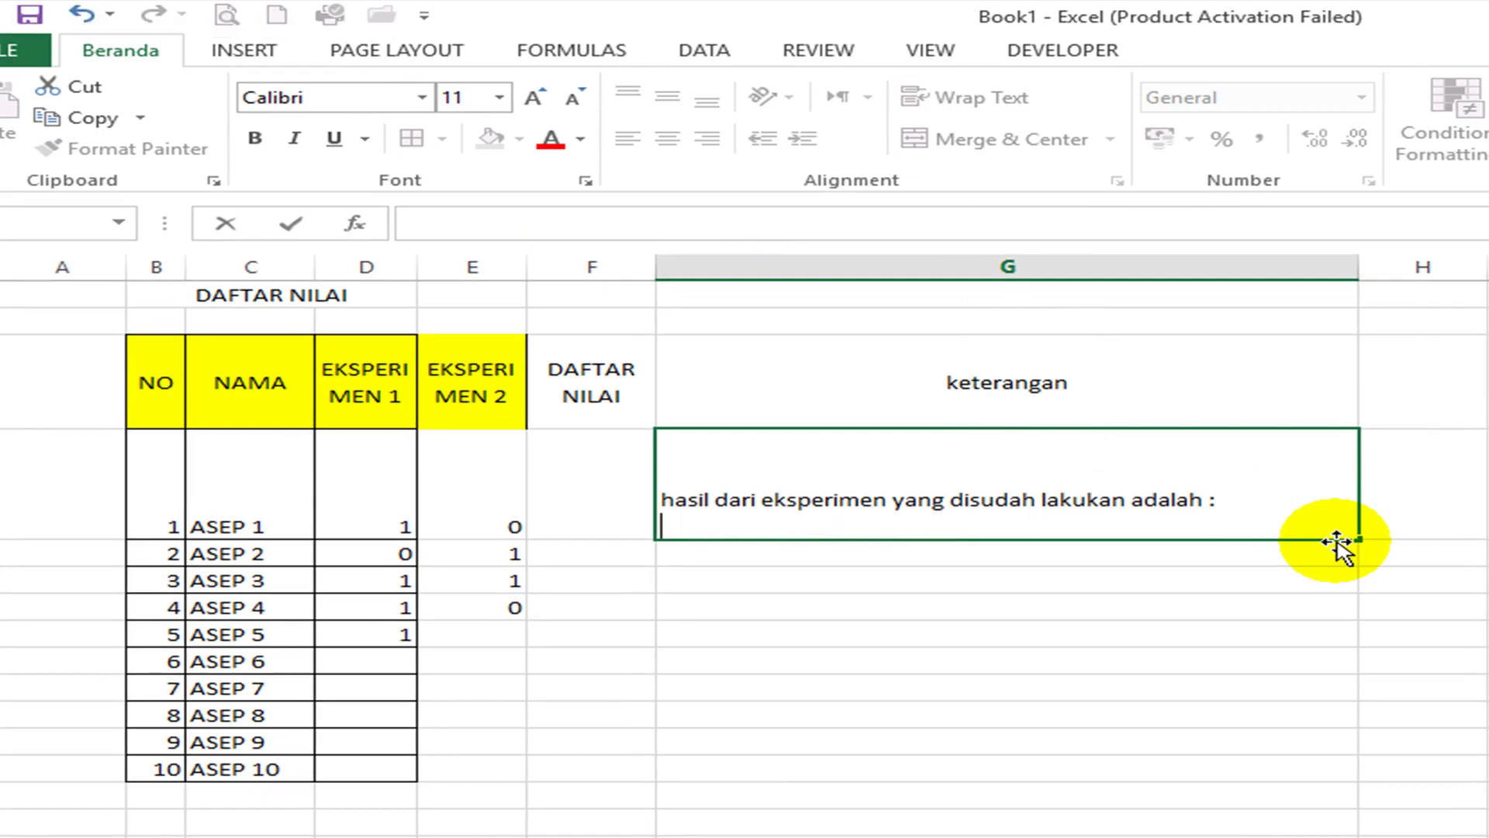
{"action": "type", "text": "1."}
{"action": "type", "text": "warna "}
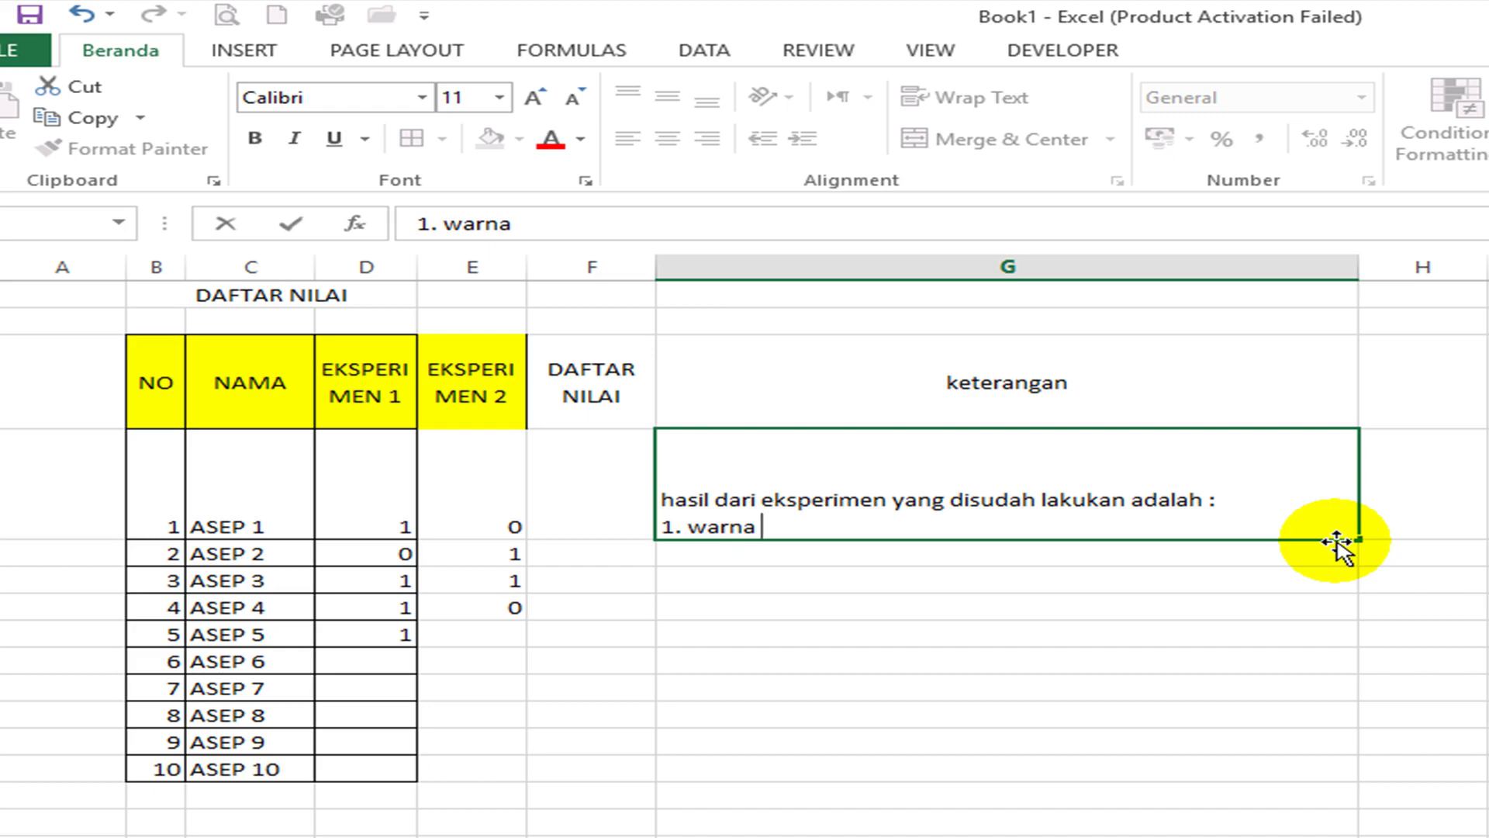
{"action": "type", "text": "bagus pas"}
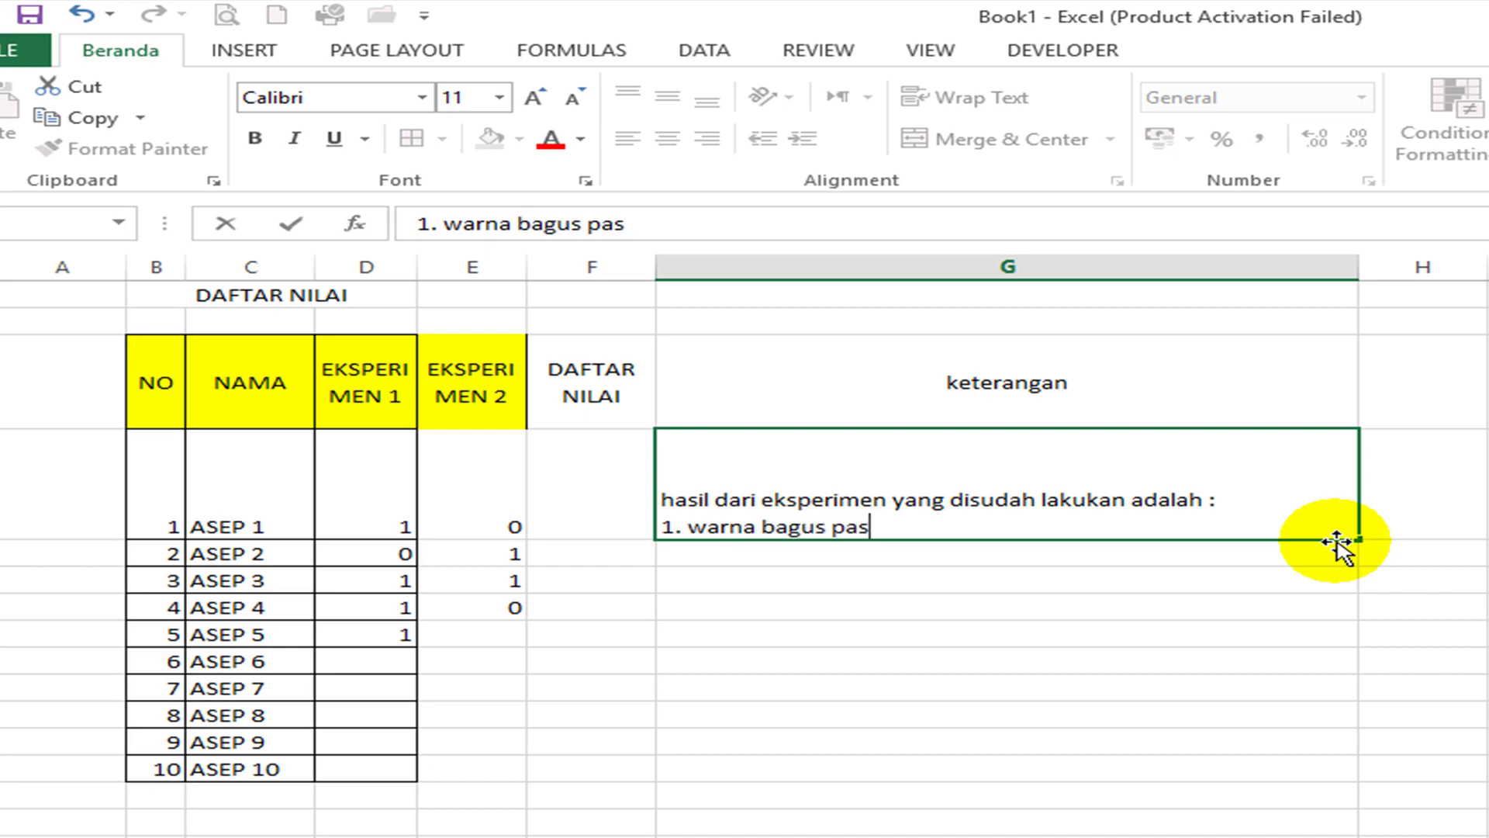
{"action": "key", "text": "BackSpace"}
{"action": "type", "text": "da eks 1"}
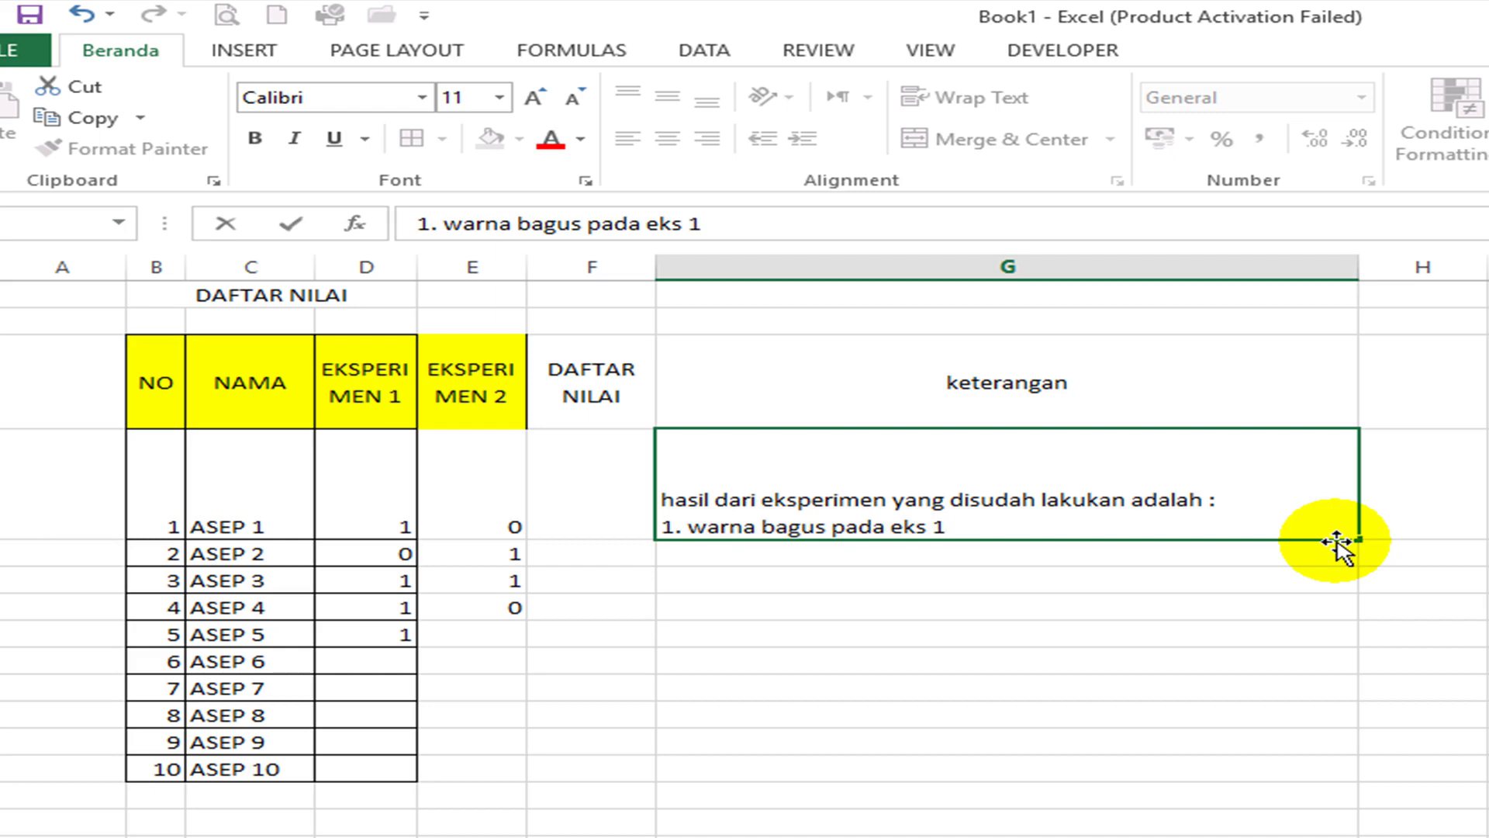
Step: Add a third line inside G4 reading "2. kelembapan kecil" and commit the cell entry
{"action": "key", "text": "alt+Return"}
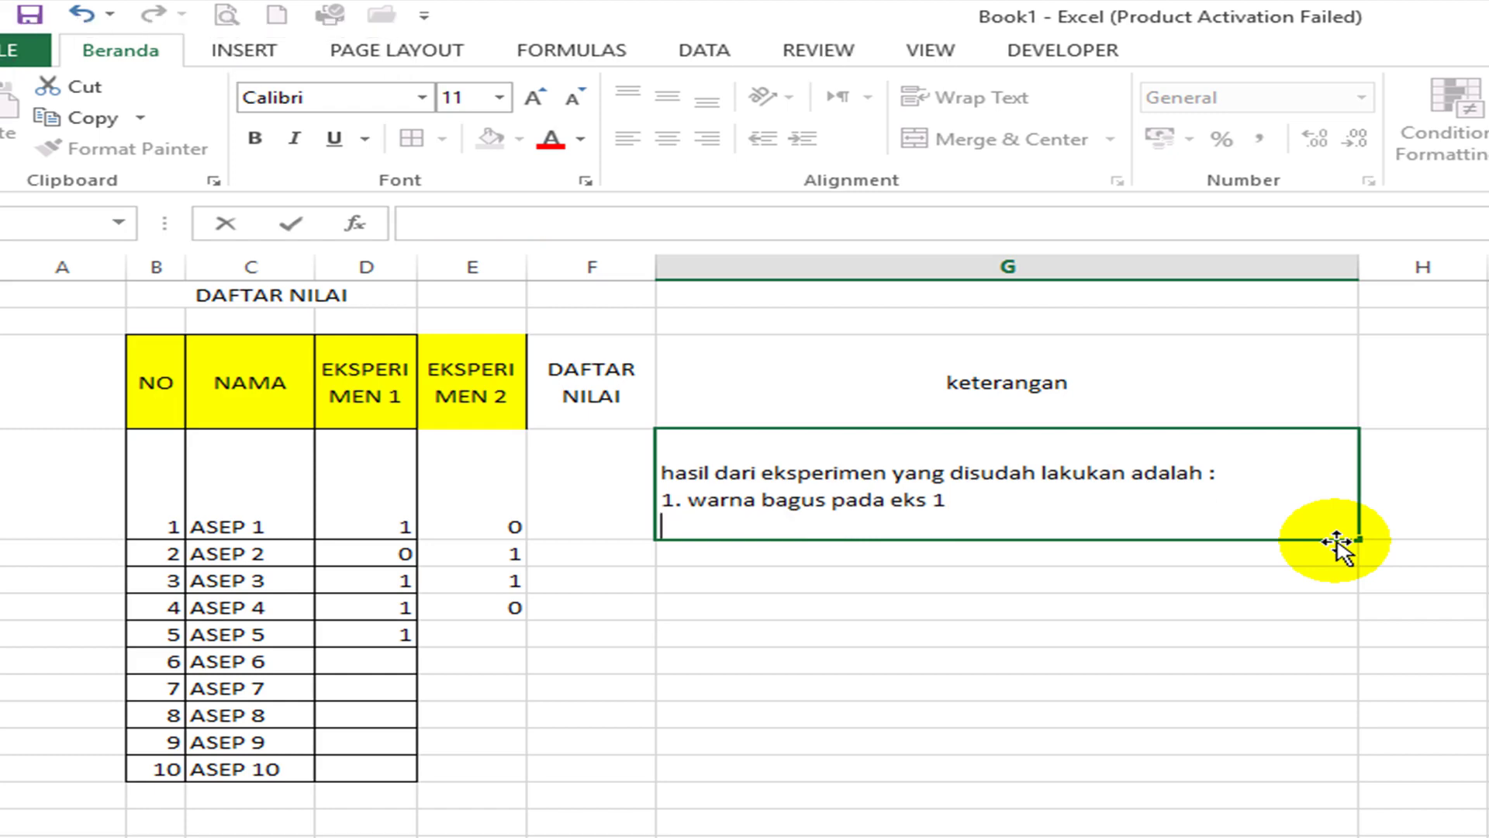
{"action": "type", "text": "2. kelembaba"}
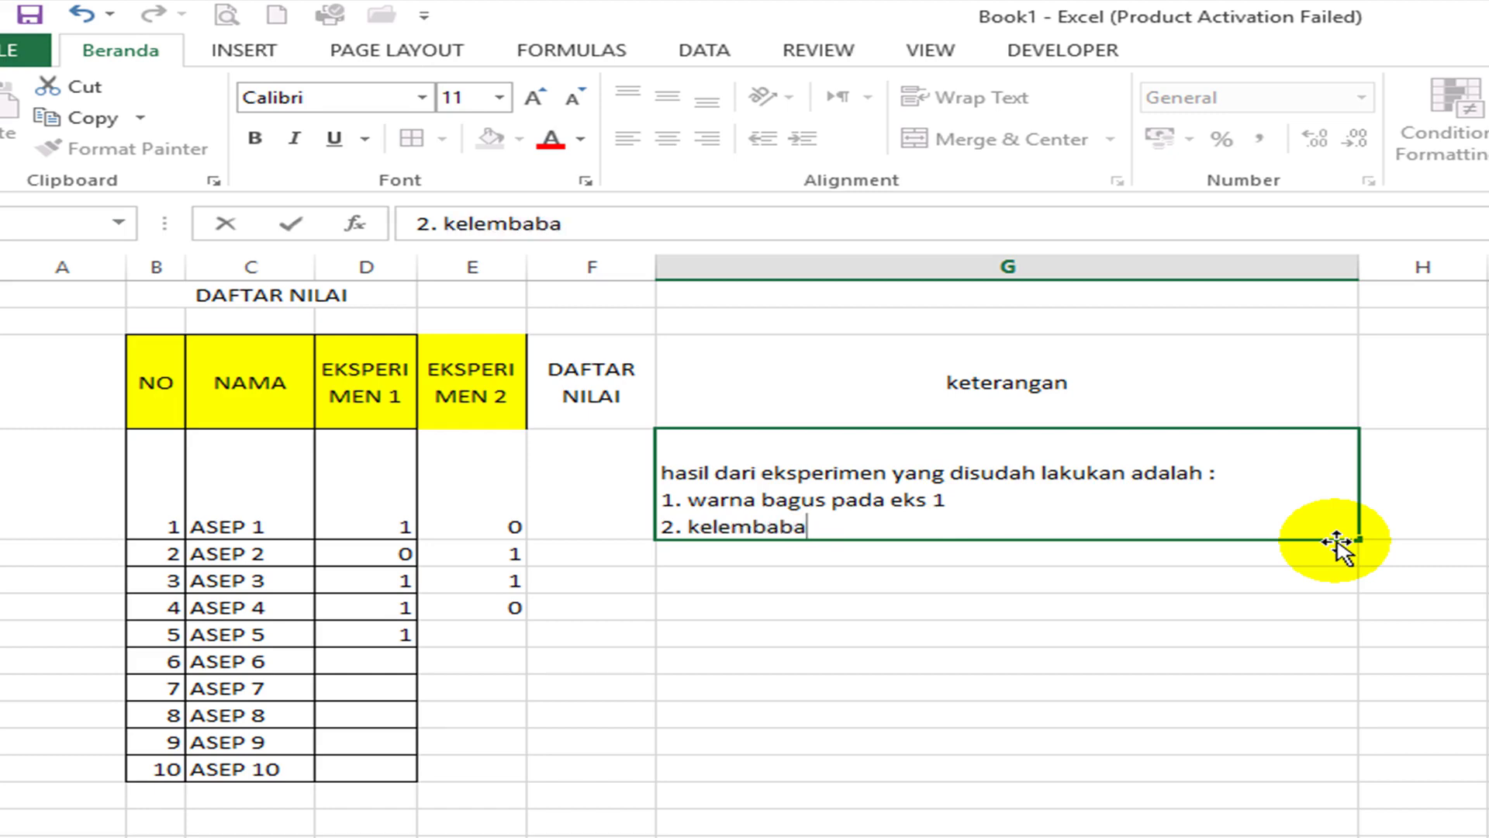
{"action": "key", "text": "BackSpace"}
{"action": "key", "text": "BackSpace"}
{"action": "type", "text": "pan"}
{"action": "type", "text": "kecil"}
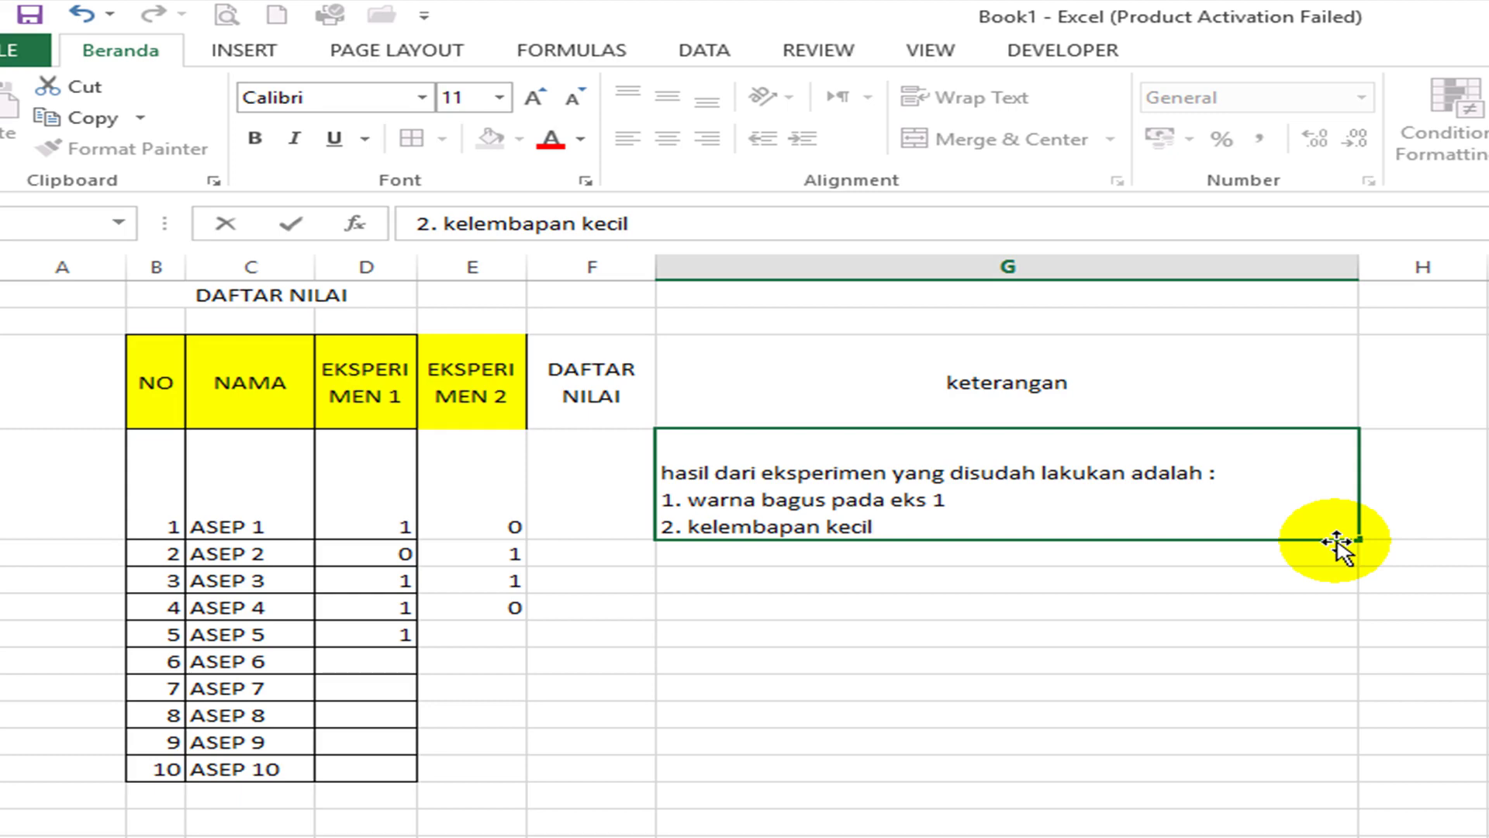
{"action": "key", "text": "Return"}
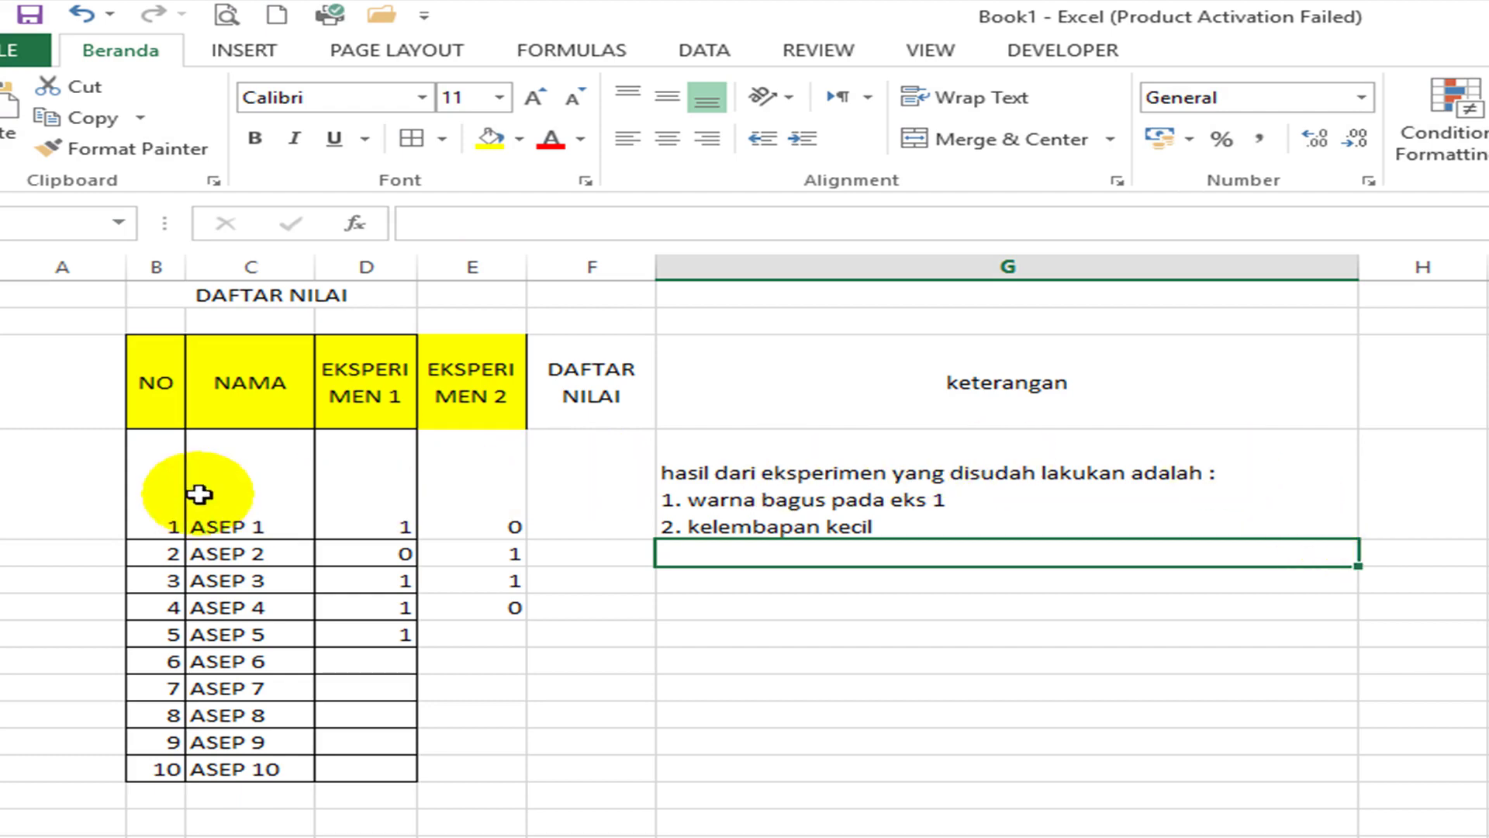
Step: Center the row 4 entries in B4:F4 horizontally and align them to the vertical middle
{"action": "left_click_drag", "start_coordinate": [179, 492], "coordinate": [595, 485]}
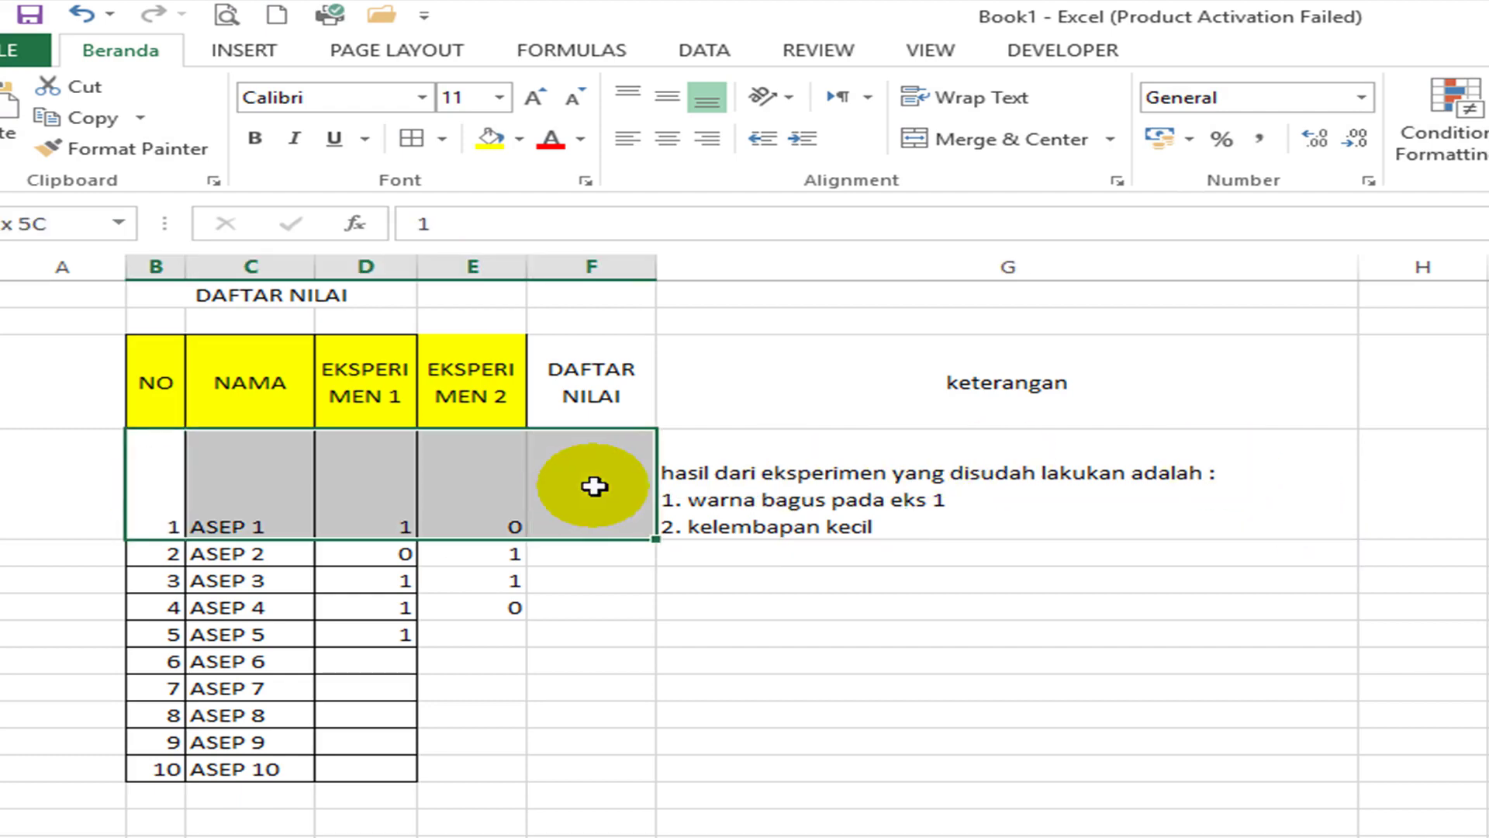
{"action": "left_click", "coordinate": [665, 138]}
{"action": "left_click", "coordinate": [665, 100]}
{"action": "left_click", "coordinate": [887, 574]}
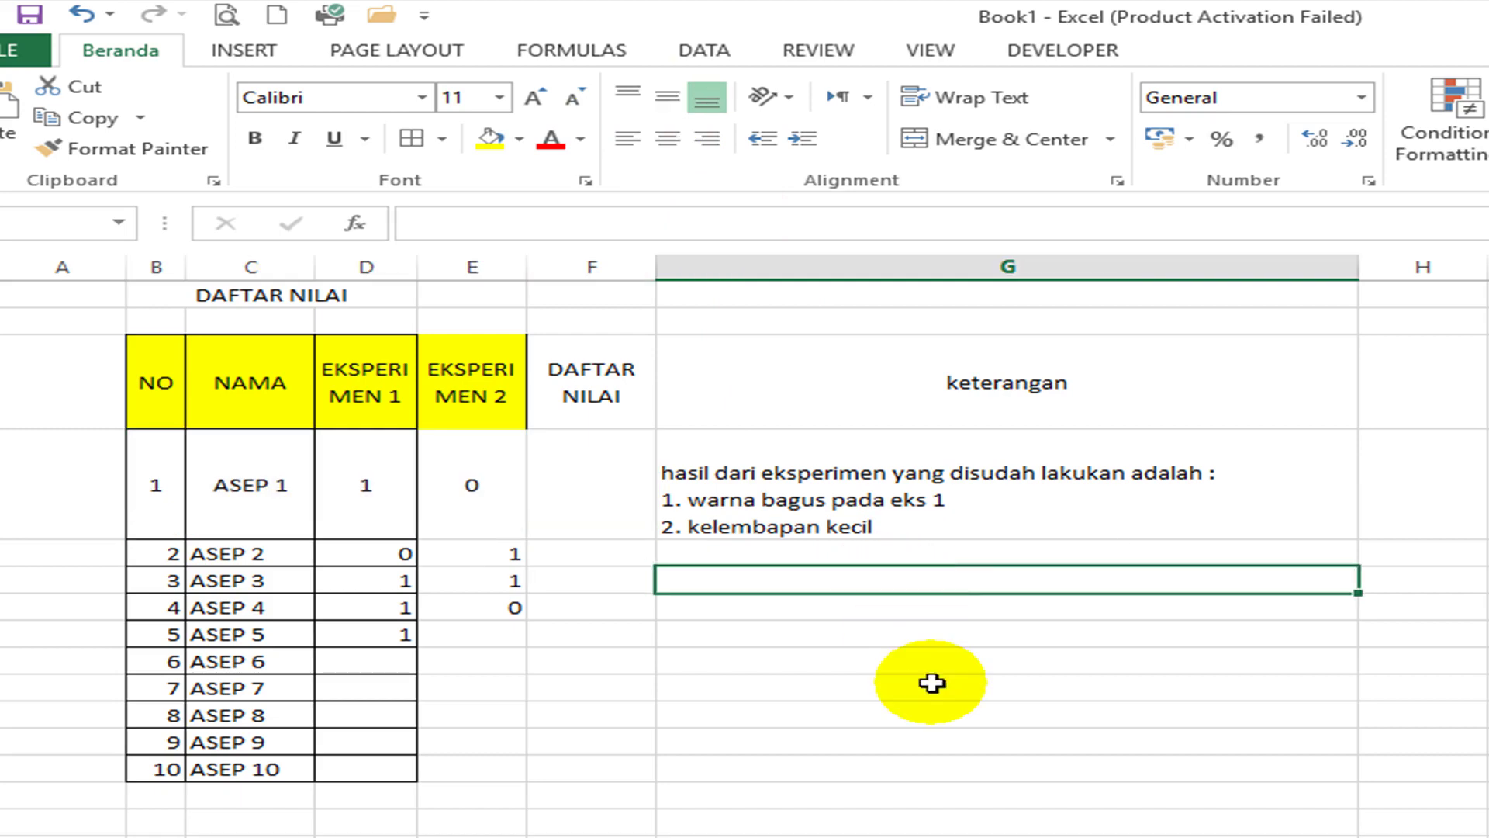
Step: Apply borders to every cell of the table in B3:G13
{"action": "left_click_drag", "start_coordinate": [173, 372], "coordinate": [974, 764]}
{"action": "left_click", "coordinate": [411, 138]}
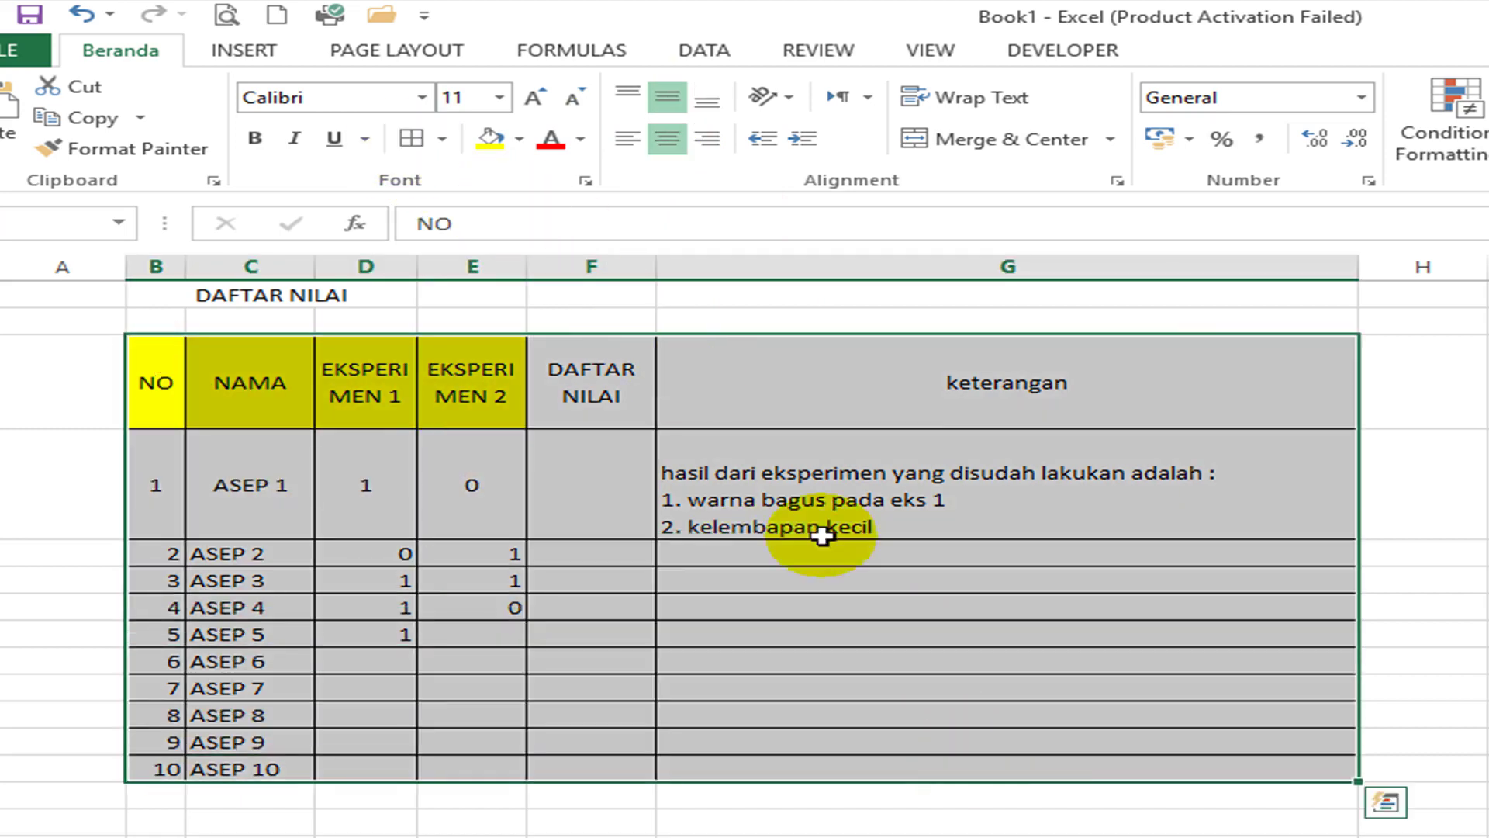
{"action": "left_click", "coordinate": [822, 552]}
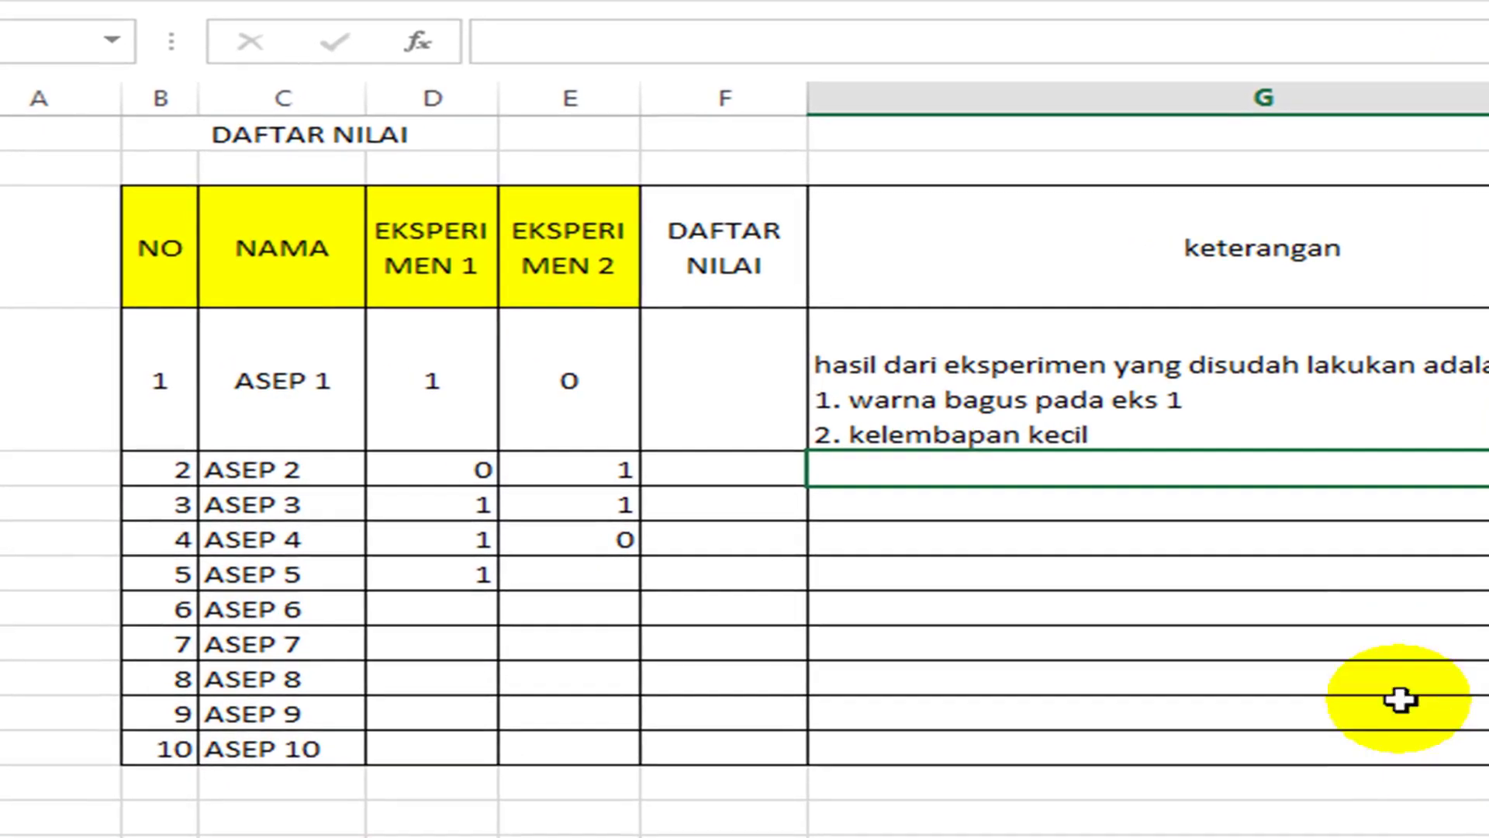
Step: Turn off text wrapping for the EKSPERIMEN 1 and EKSPERIMEN 2 headers in D3:E3
{"action": "left_click_drag", "start_coordinate": [454, 272], "coordinate": [532, 240]}
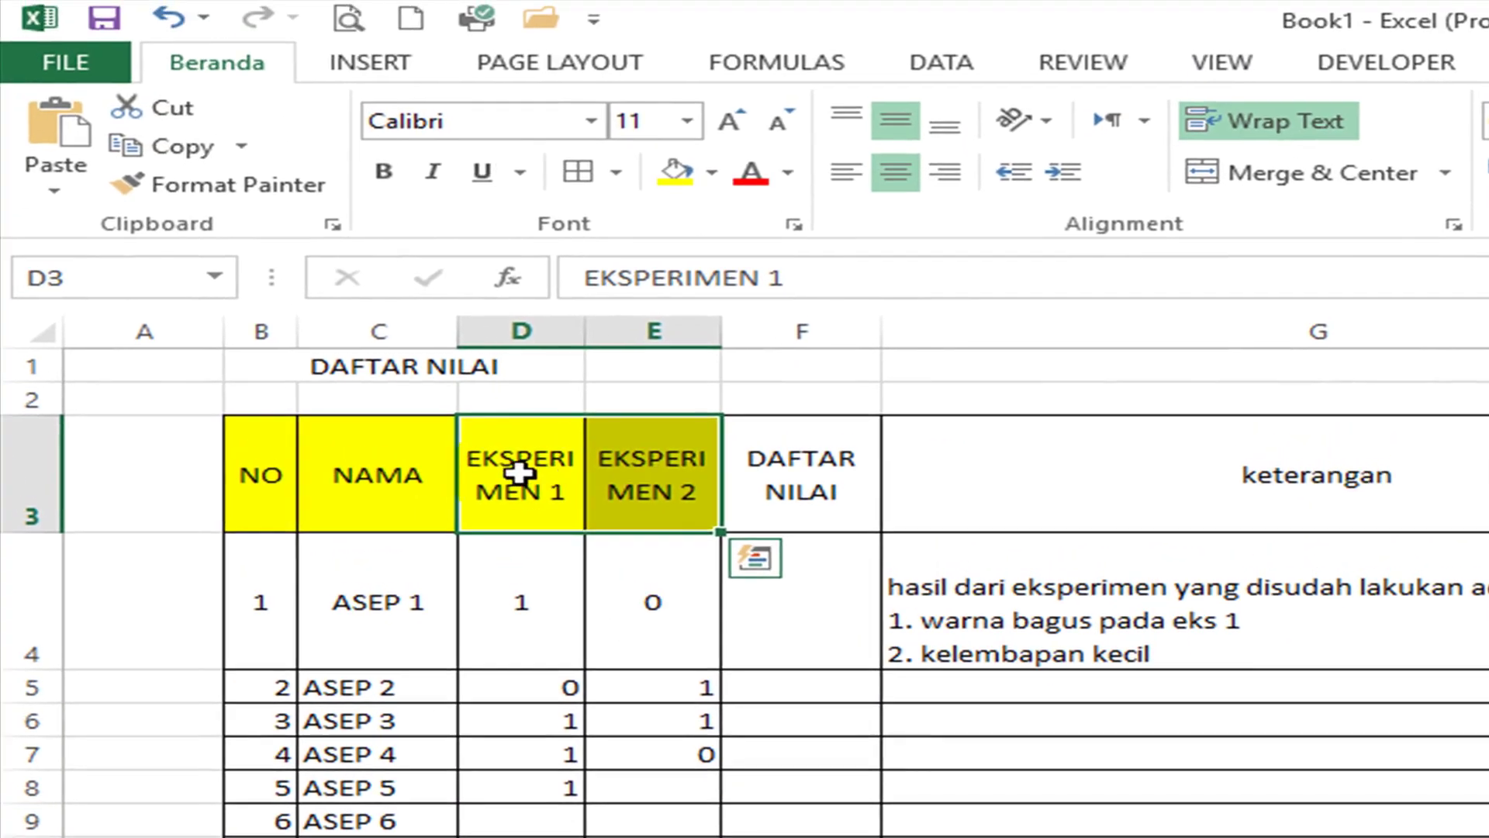
{"action": "left_click_drag", "start_coordinate": [518, 470], "coordinate": [655, 486]}
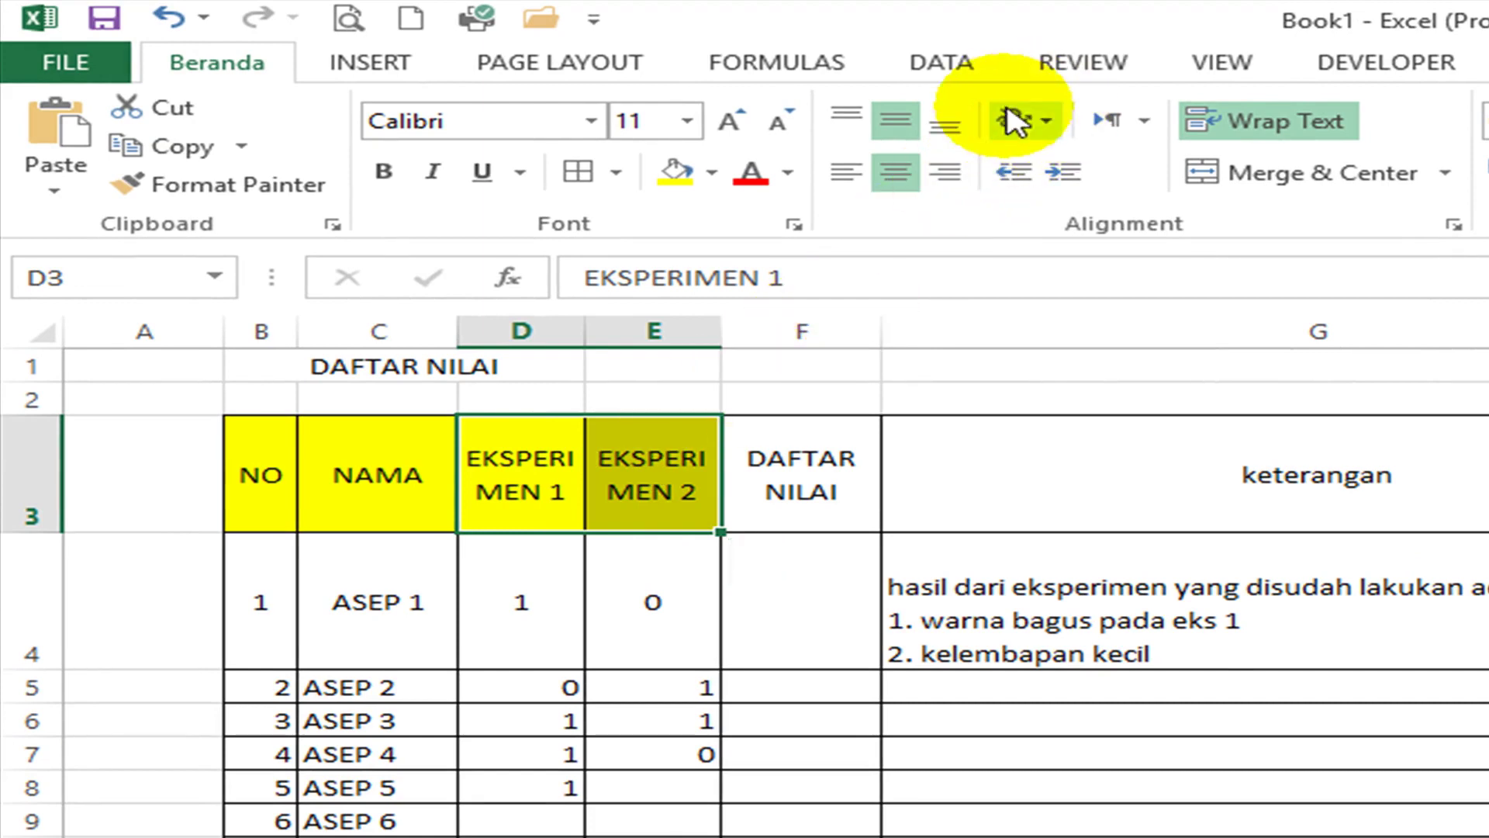
{"action": "left_click_drag", "start_coordinate": [493, 468], "coordinate": [628, 470]}
{"action": "left_click", "coordinate": [1213, 120]}
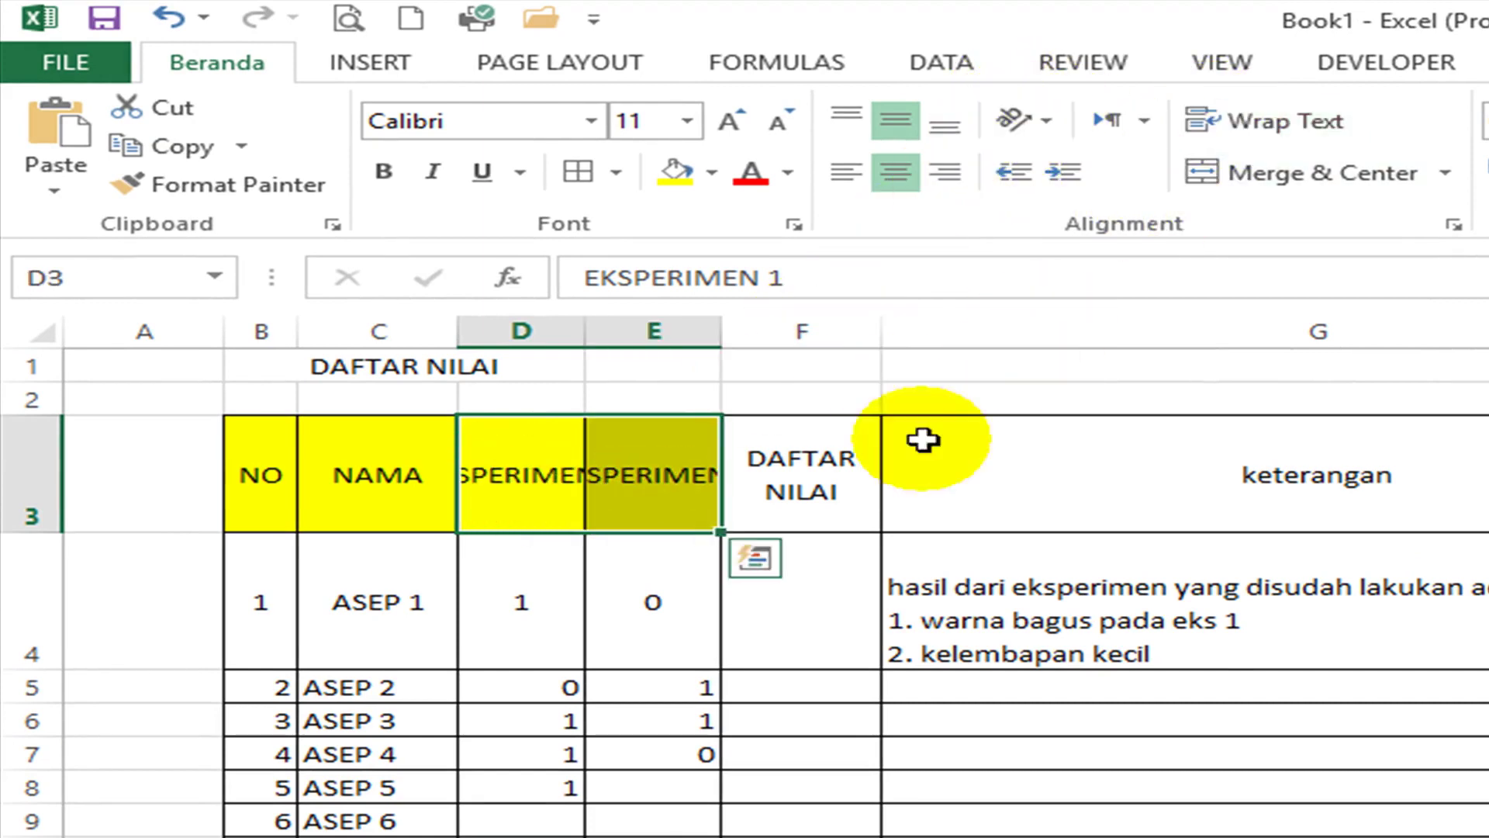
Step: Rotate the headers in D3:E3 upward with Rotate Text Up and make row 3 tall enough to show them fully
{"action": "left_click", "coordinate": [682, 489]}
{"action": "left_click", "coordinate": [499, 475]}
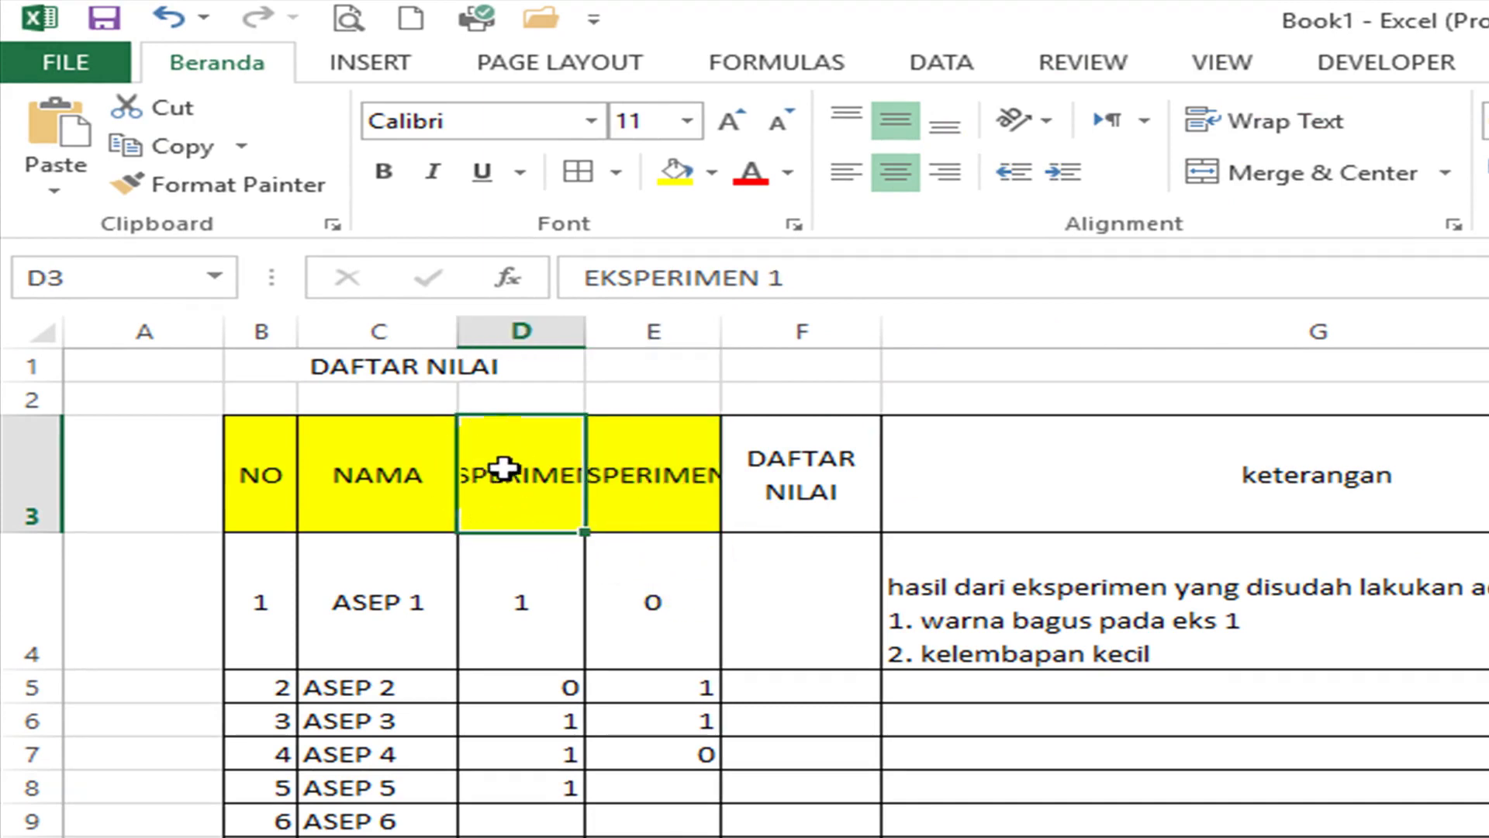
{"action": "left_click", "coordinate": [592, 481]}
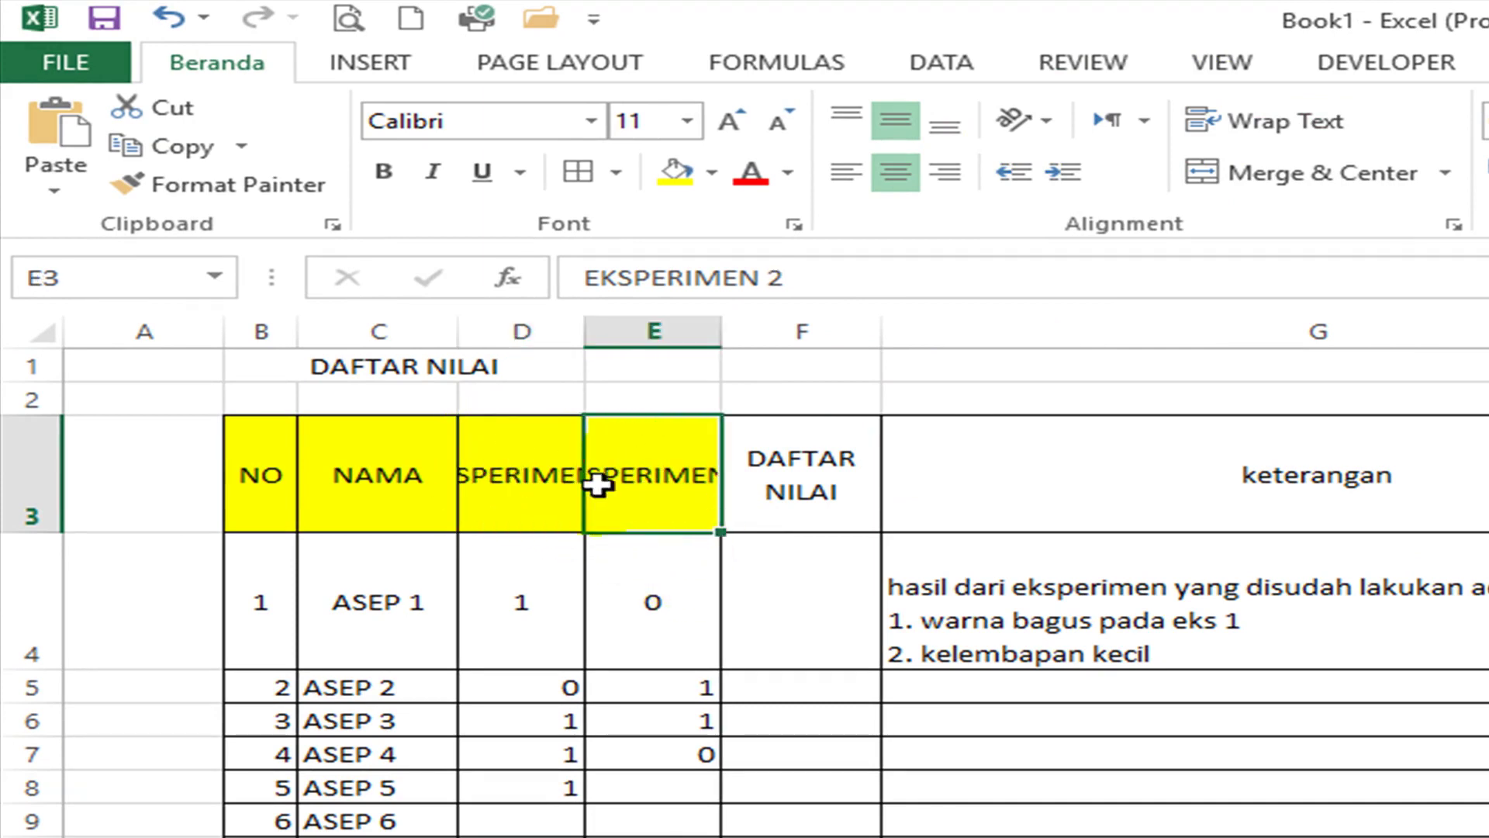
{"action": "left_click", "coordinate": [515, 475]}
{"action": "left_click_drag", "start_coordinate": [514, 476], "coordinate": [612, 483]}
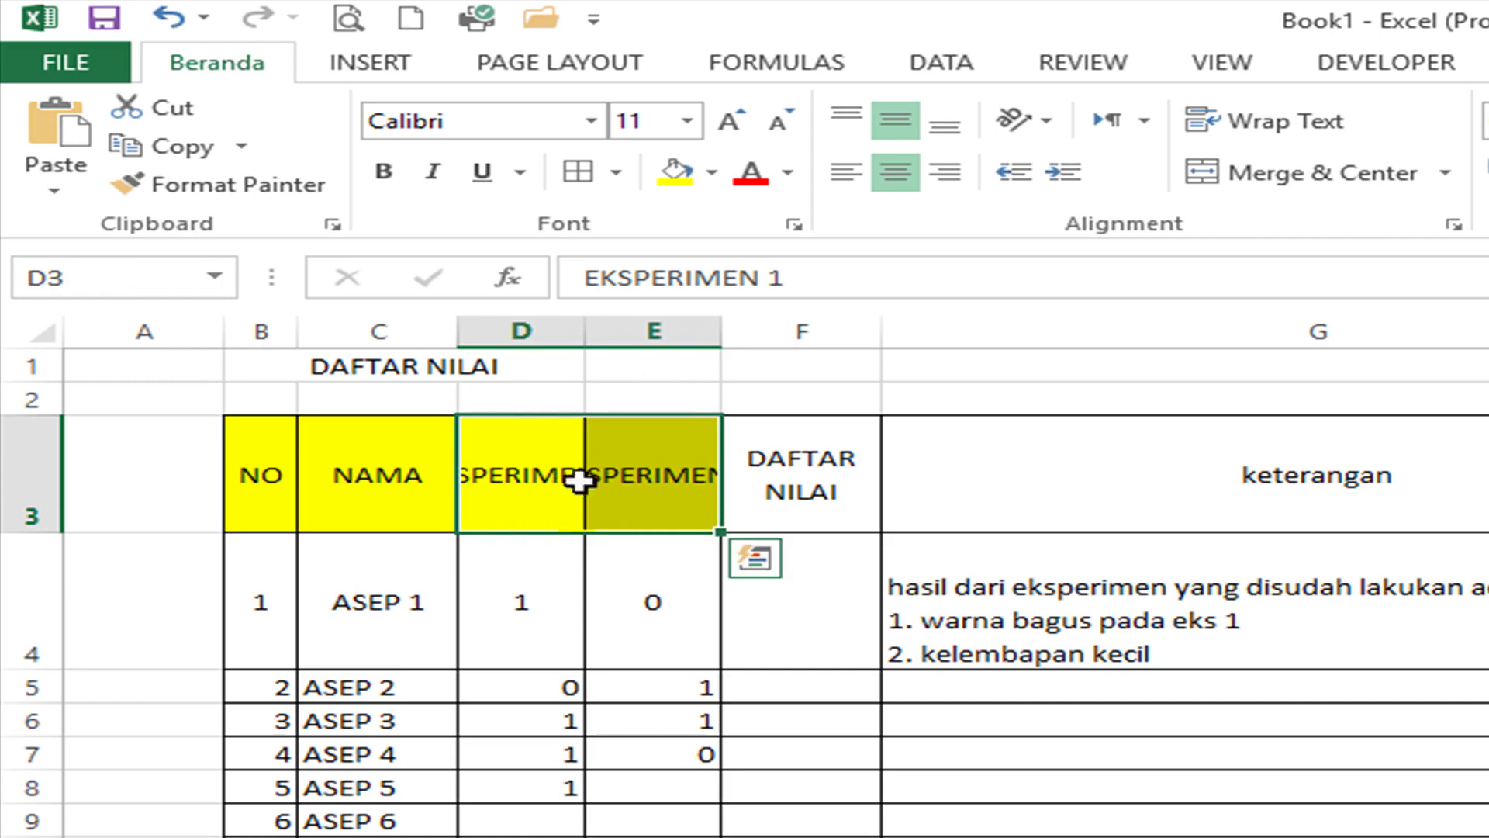
{"action": "left_click", "coordinate": [1046, 132]}
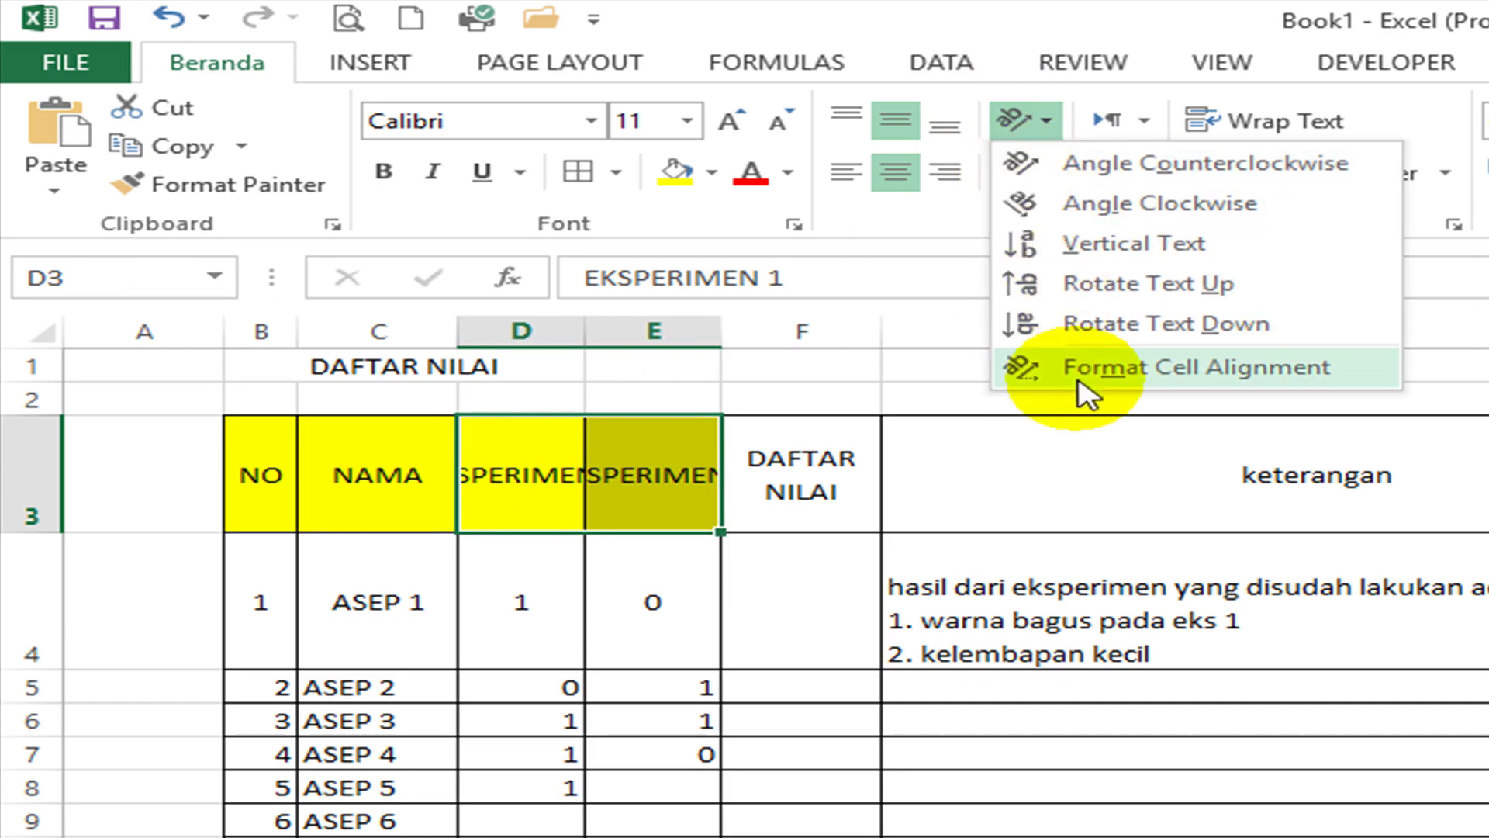
{"action": "left_click", "coordinate": [1034, 284]}
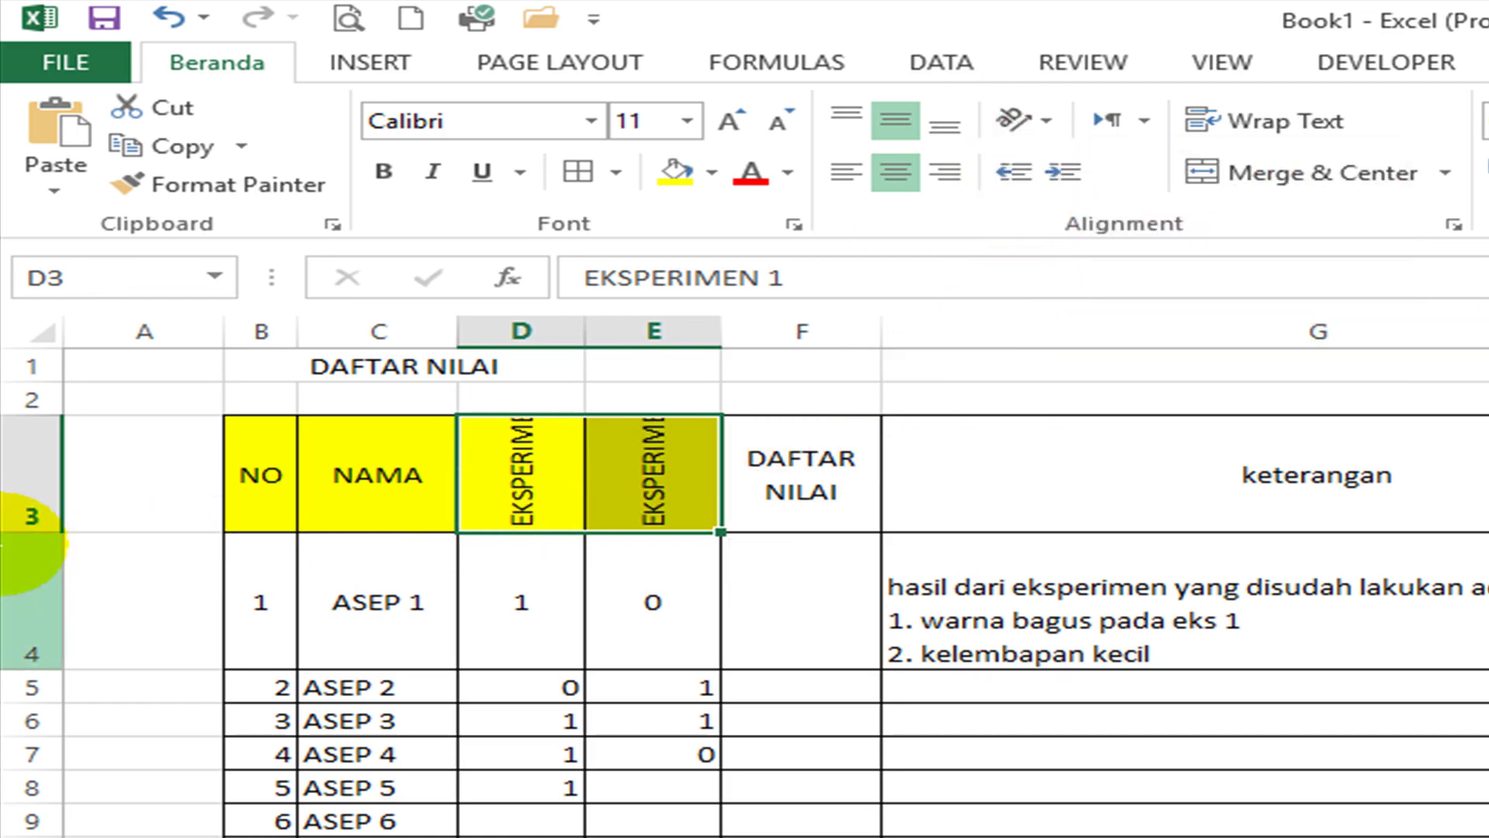
{"action": "left_click_drag", "start_coordinate": [27, 532], "coordinate": [48, 587]}
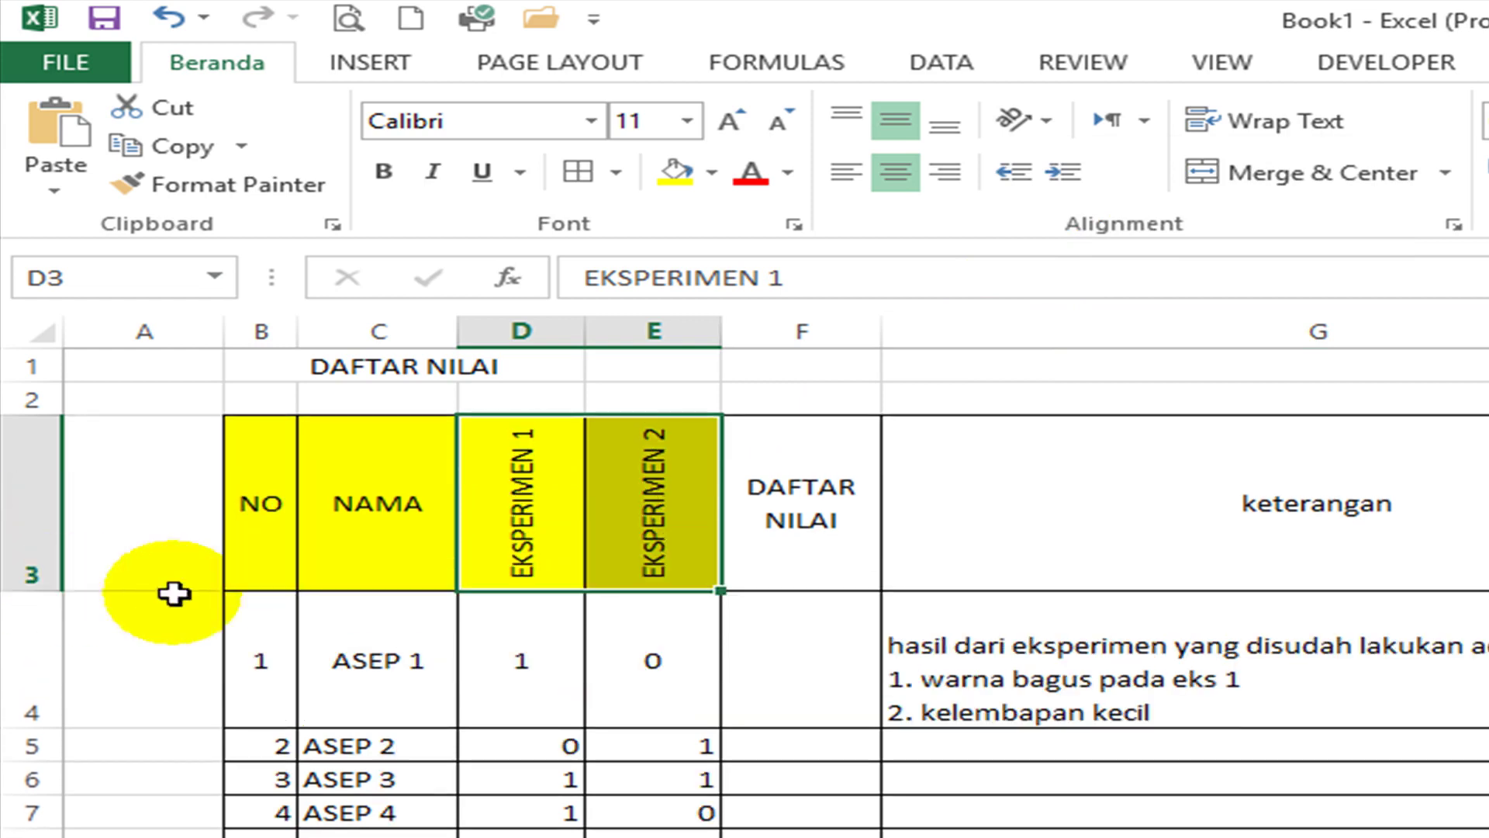
Step: AutoFit the widths of columns D and E to their rotated headers and values
{"action": "left_click", "coordinate": [515, 655]}
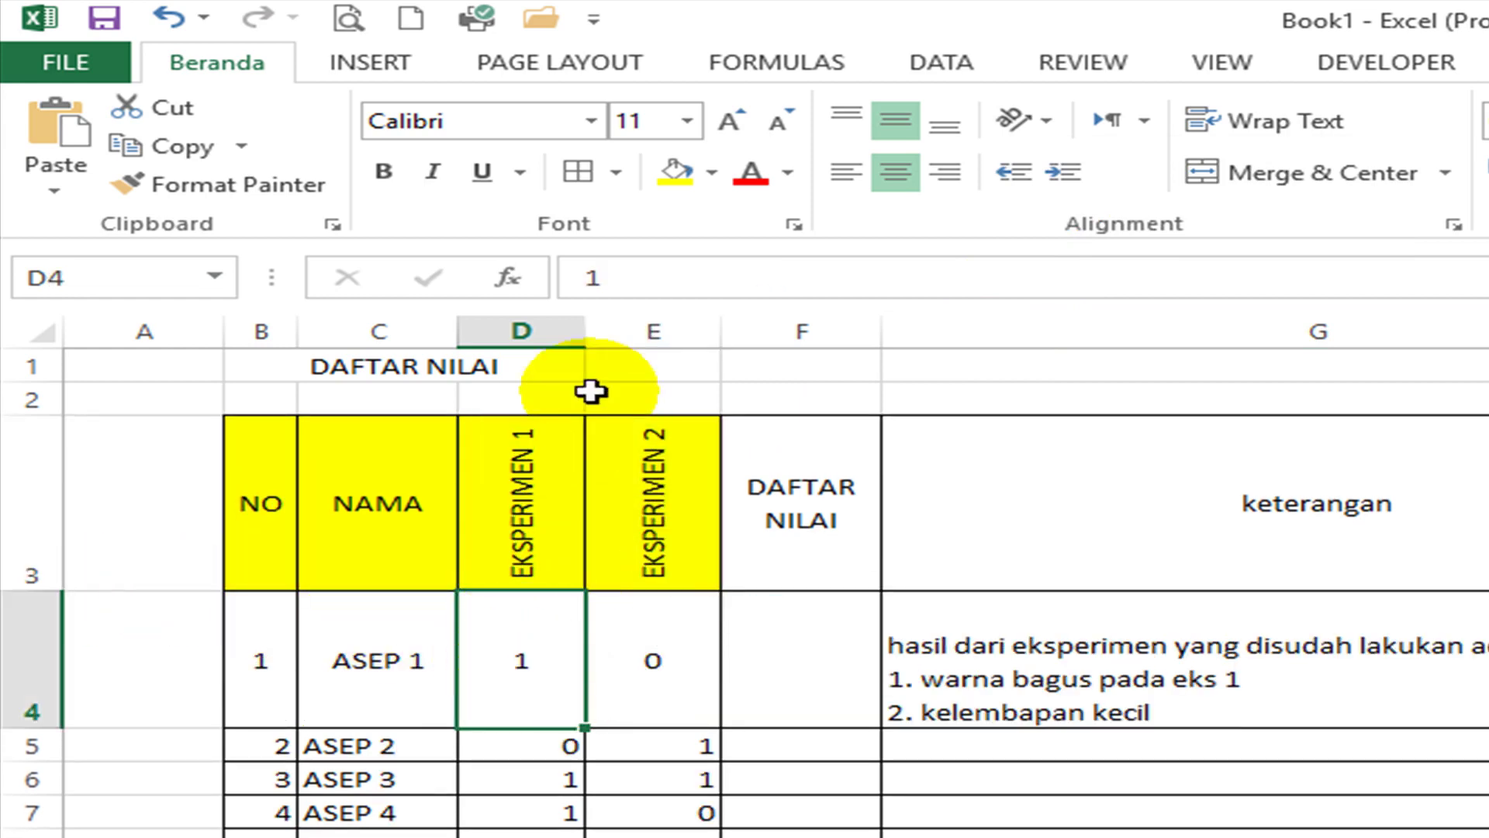
{"action": "left_click_drag", "start_coordinate": [583, 332], "coordinate": [583, 331]}
{"action": "double_click", "coordinate": [583, 331]}
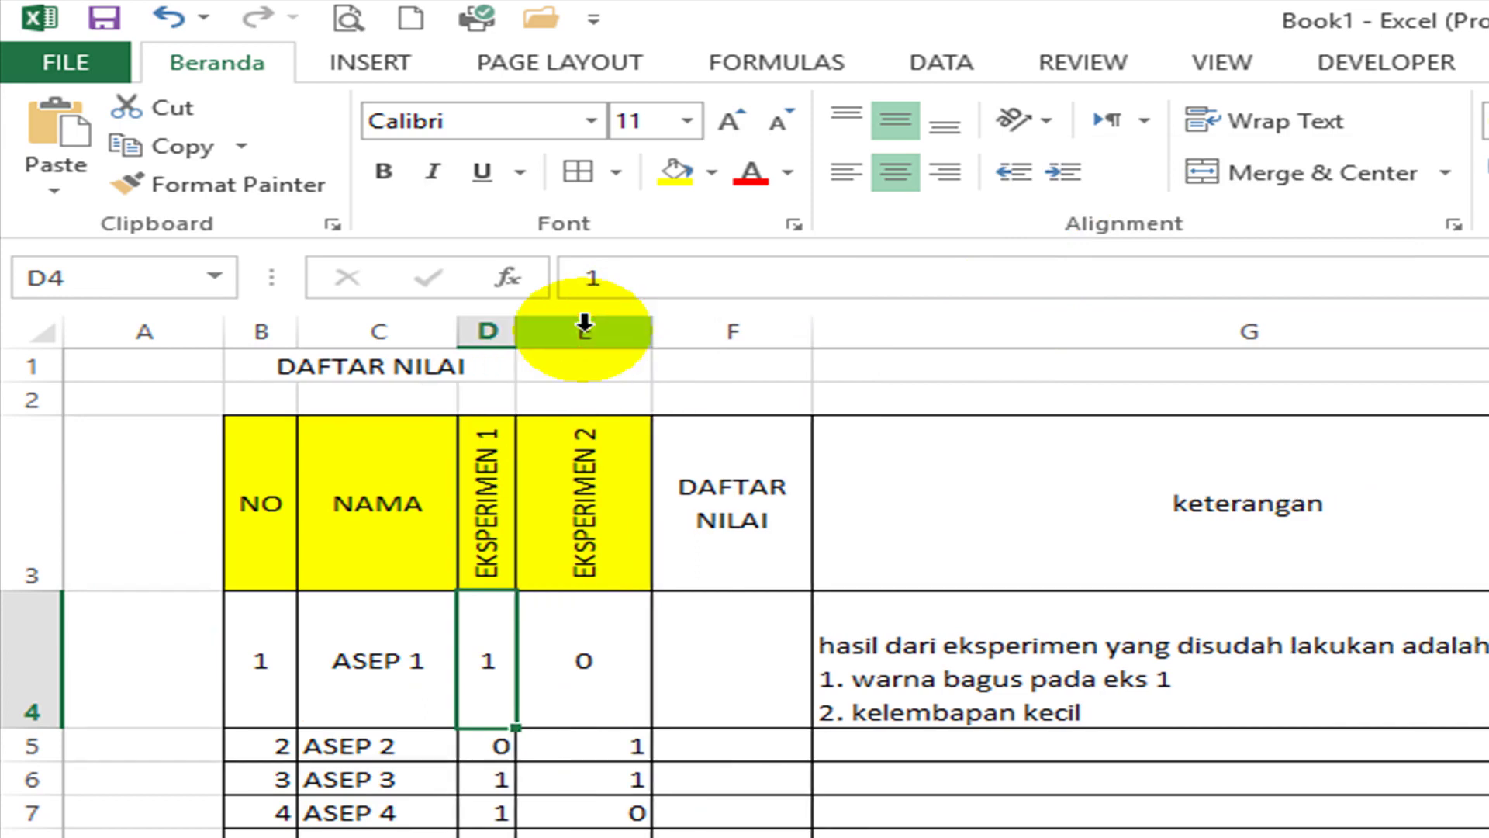
{"action": "double_click", "coordinate": [649, 331]}
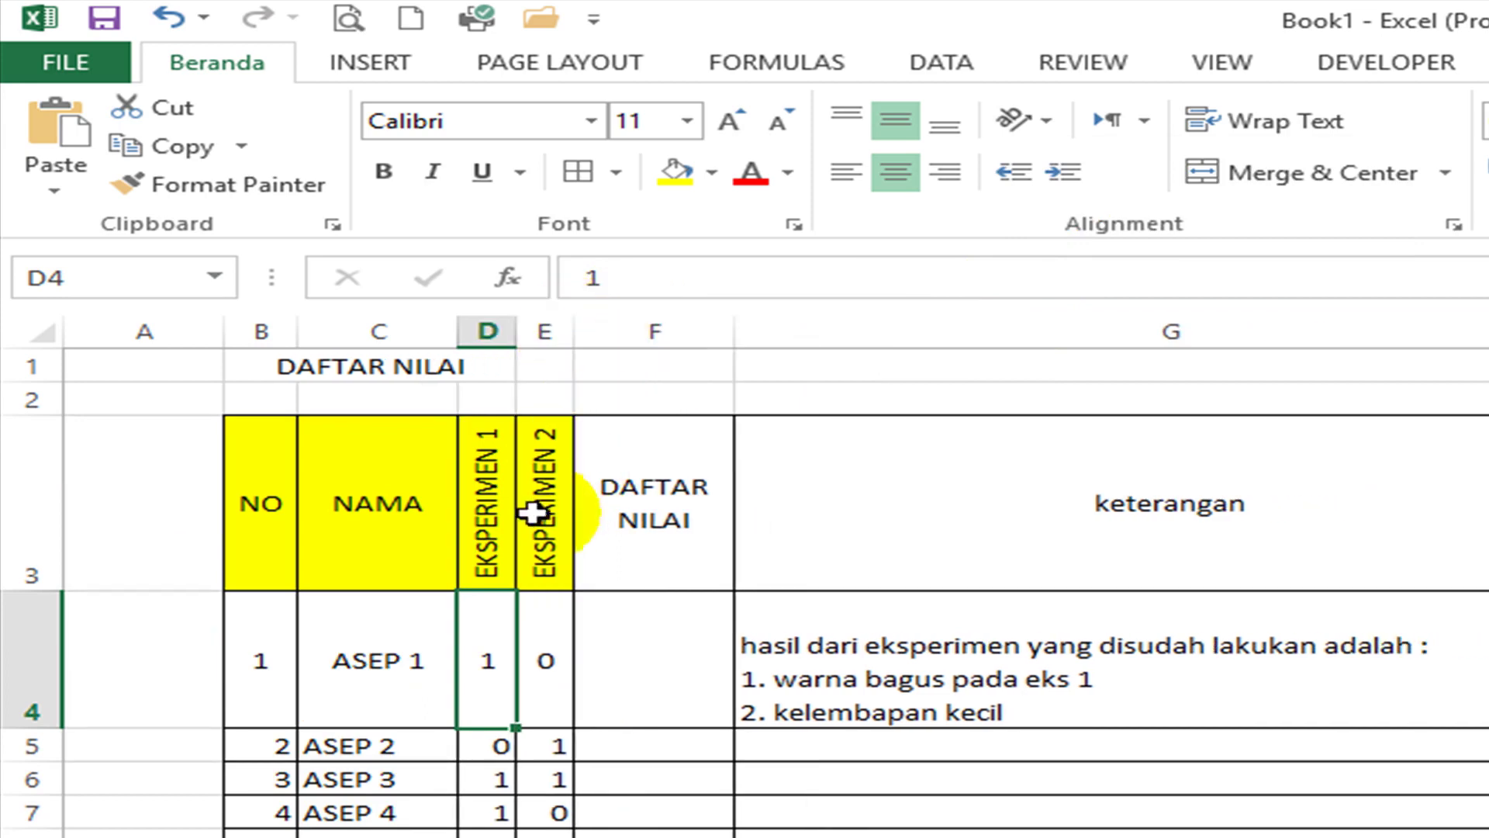
Step: Examine the rotated EKSPERIMEN 1 and EKSPERIMEN 2 headers in D3:E3 and the values beneath them in the narrowed columns
{"action": "left_click", "coordinate": [478, 513]}
{"action": "left_click", "coordinate": [546, 520]}
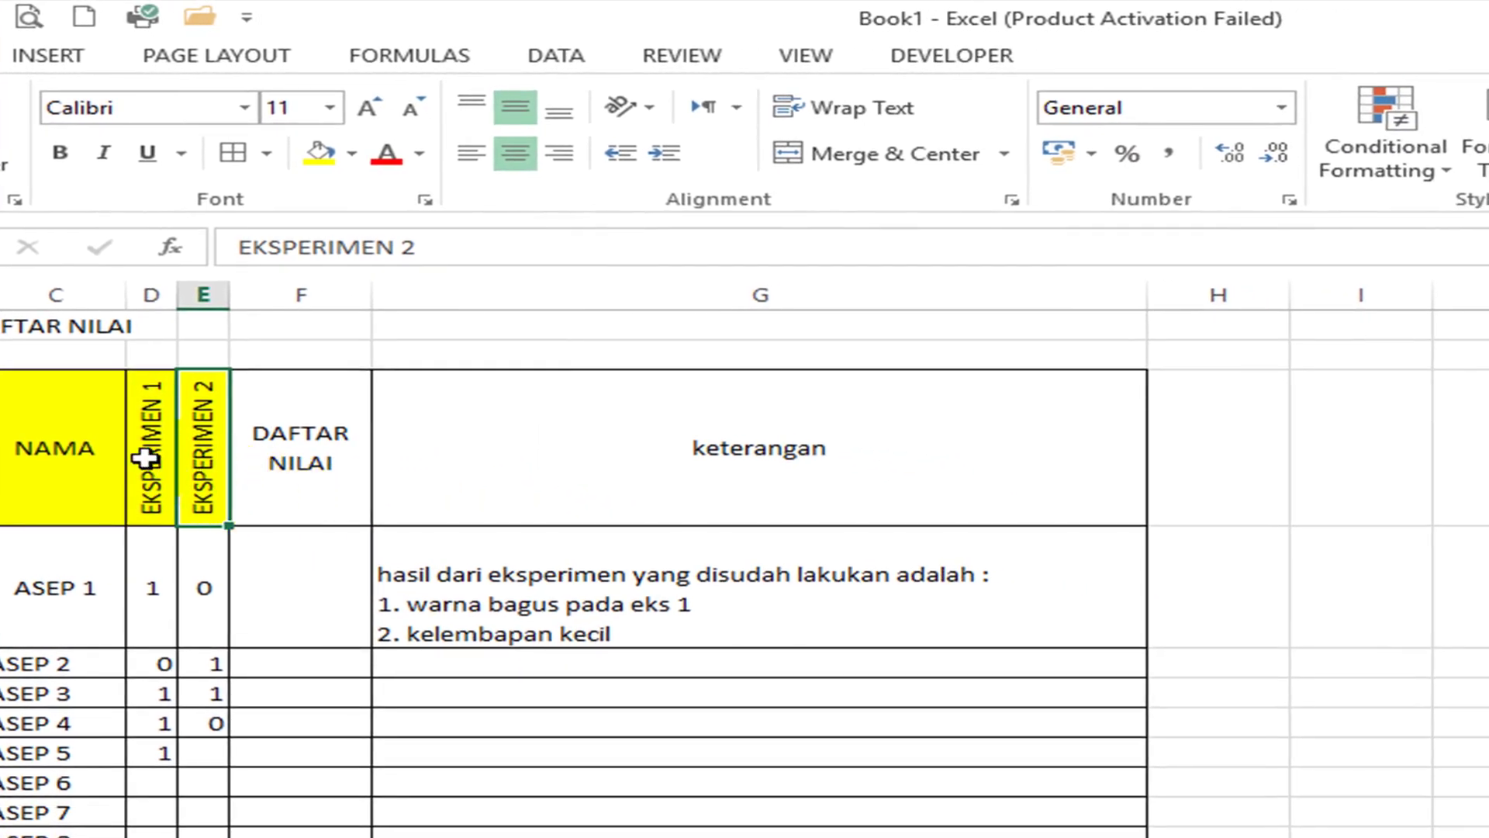
{"action": "left_click", "coordinate": [478, 513]}
{"action": "left_click_drag", "start_coordinate": [144, 456], "coordinate": [1429, 489]}
{"action": "left_click", "coordinate": [166, 442]}
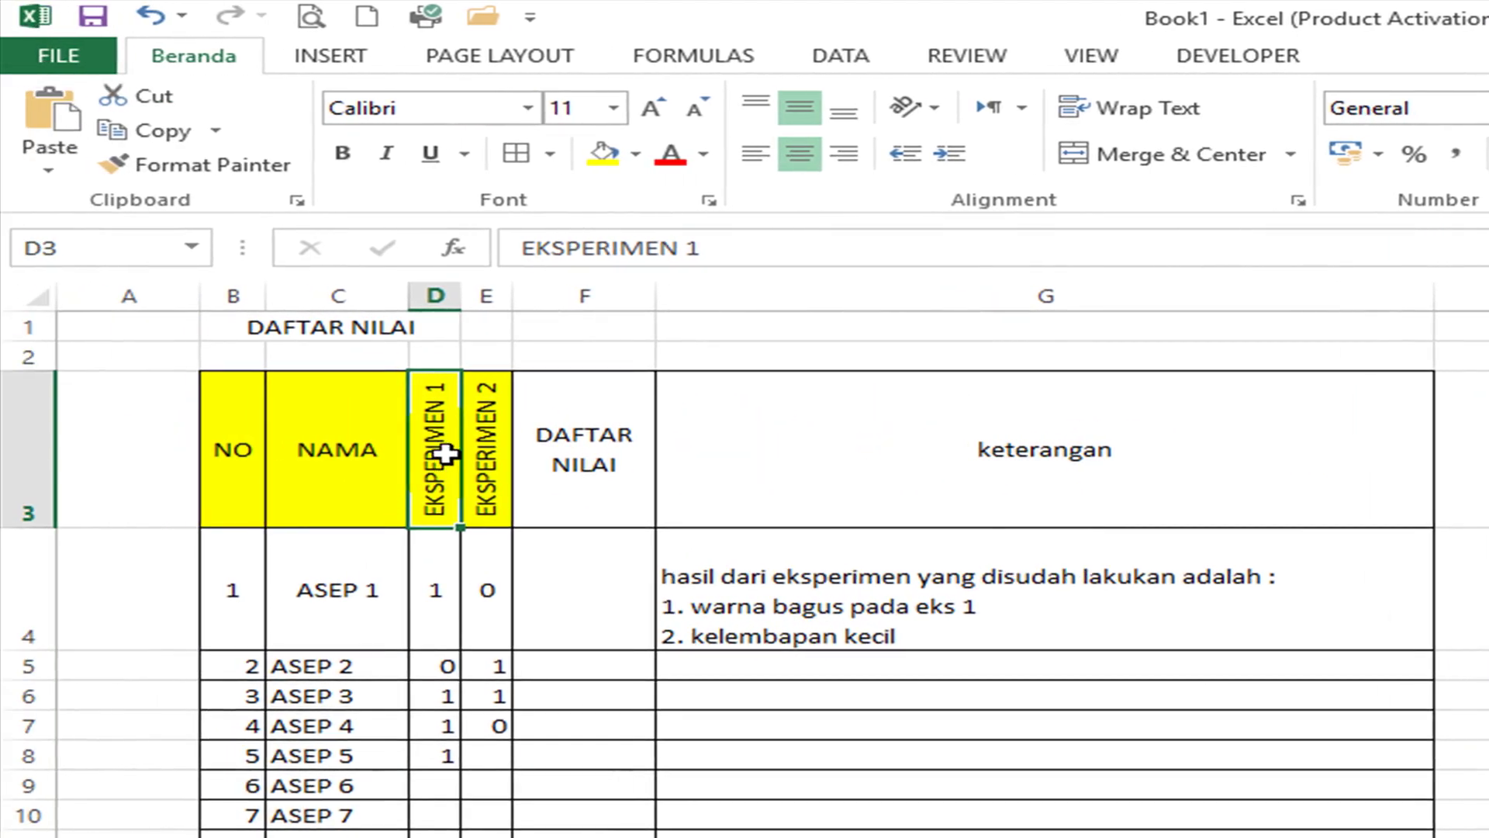
{"action": "left_click", "coordinate": [424, 455]}
{"action": "left_click", "coordinate": [368, 459]}
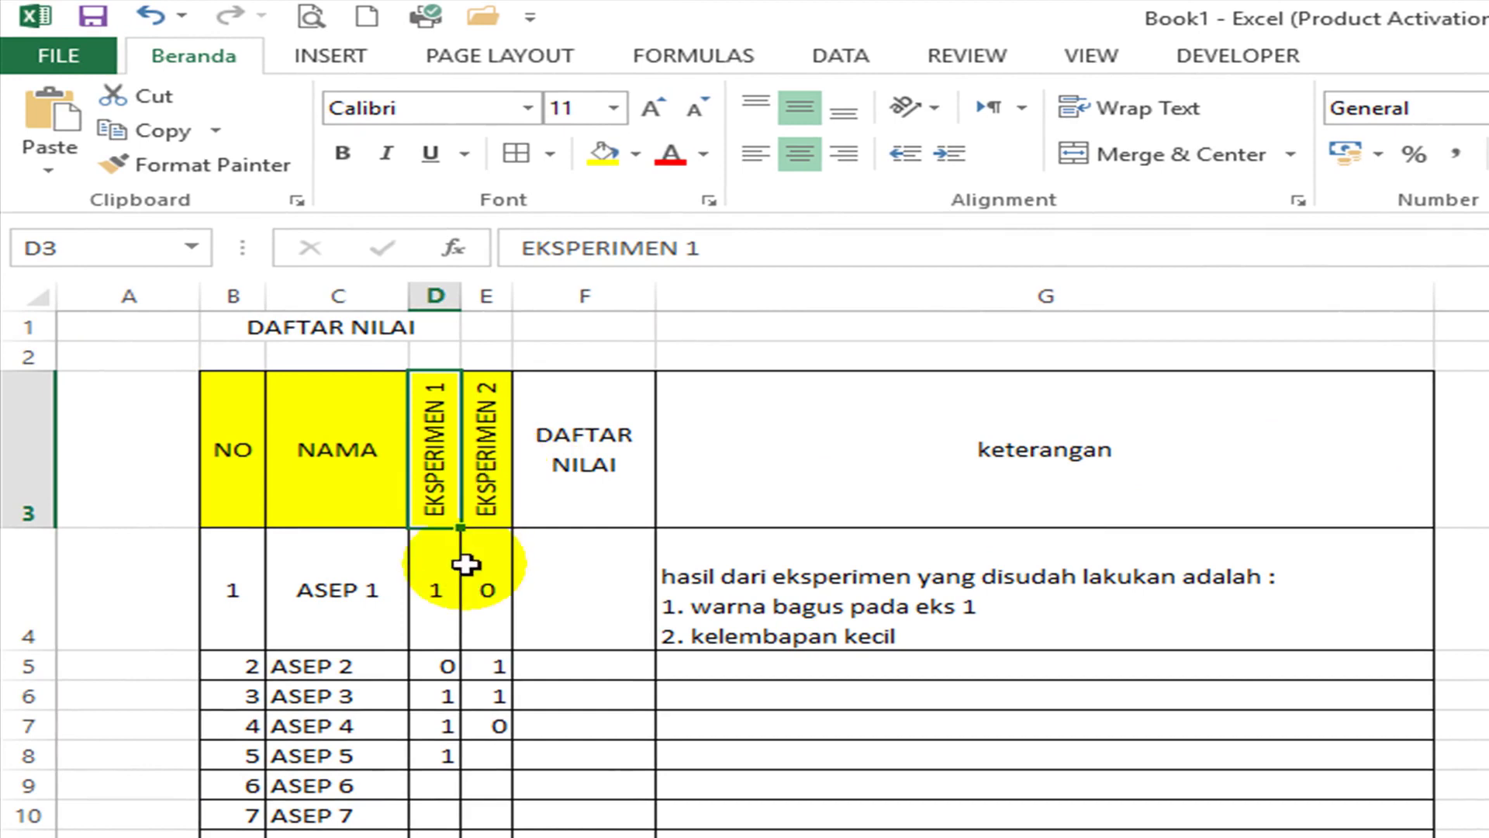
{"action": "left_click", "coordinate": [489, 497]}
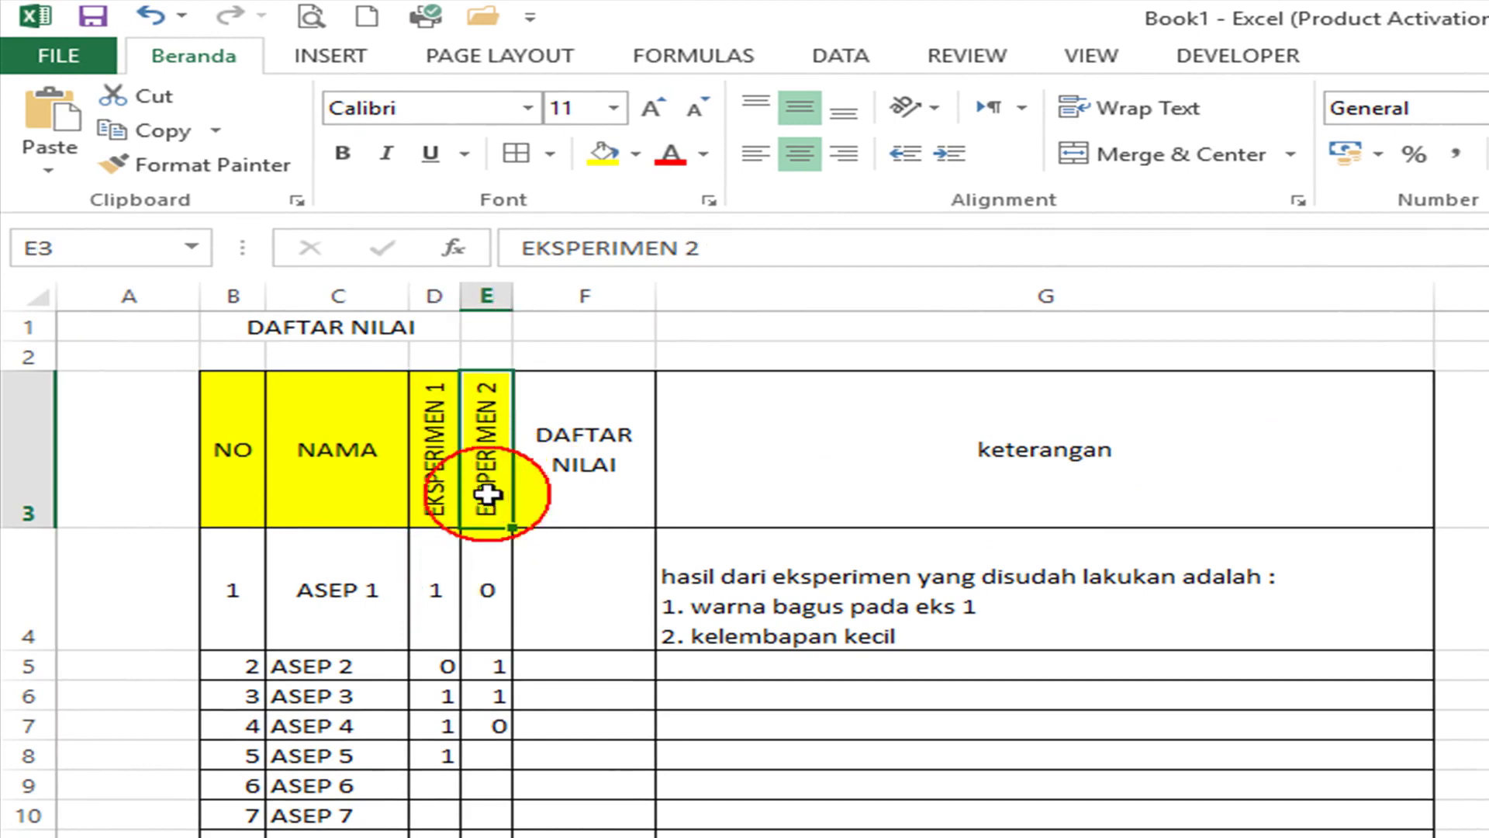
{"action": "left_click", "coordinate": [447, 497]}
{"action": "left_click", "coordinate": [472, 497]}
{"action": "left_click", "coordinate": [440, 498]}
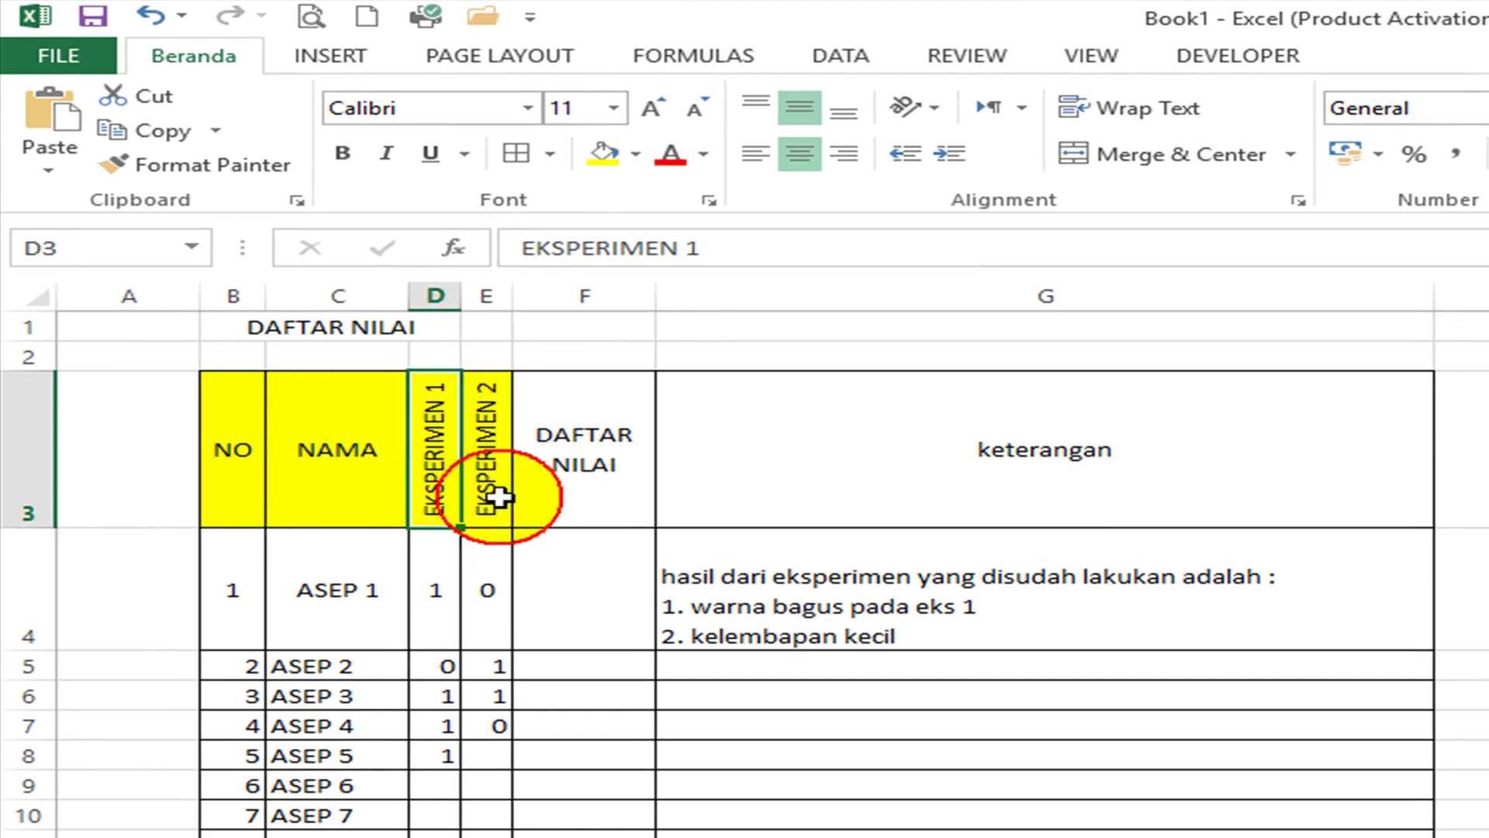
{"action": "left_click", "coordinate": [544, 498]}
{"action": "left_click", "coordinate": [496, 672]}
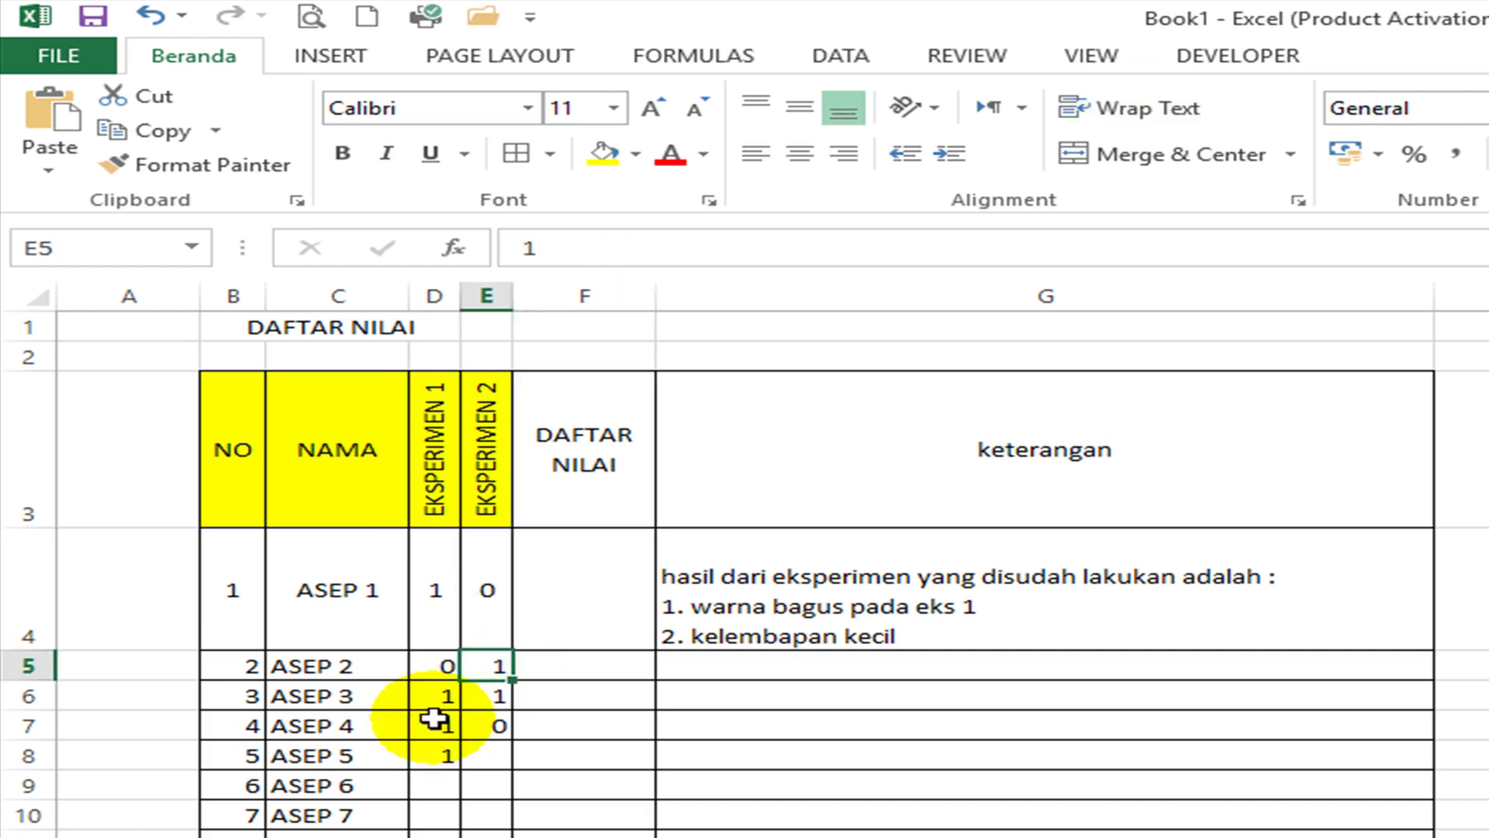
{"action": "left_click", "coordinate": [434, 720]}
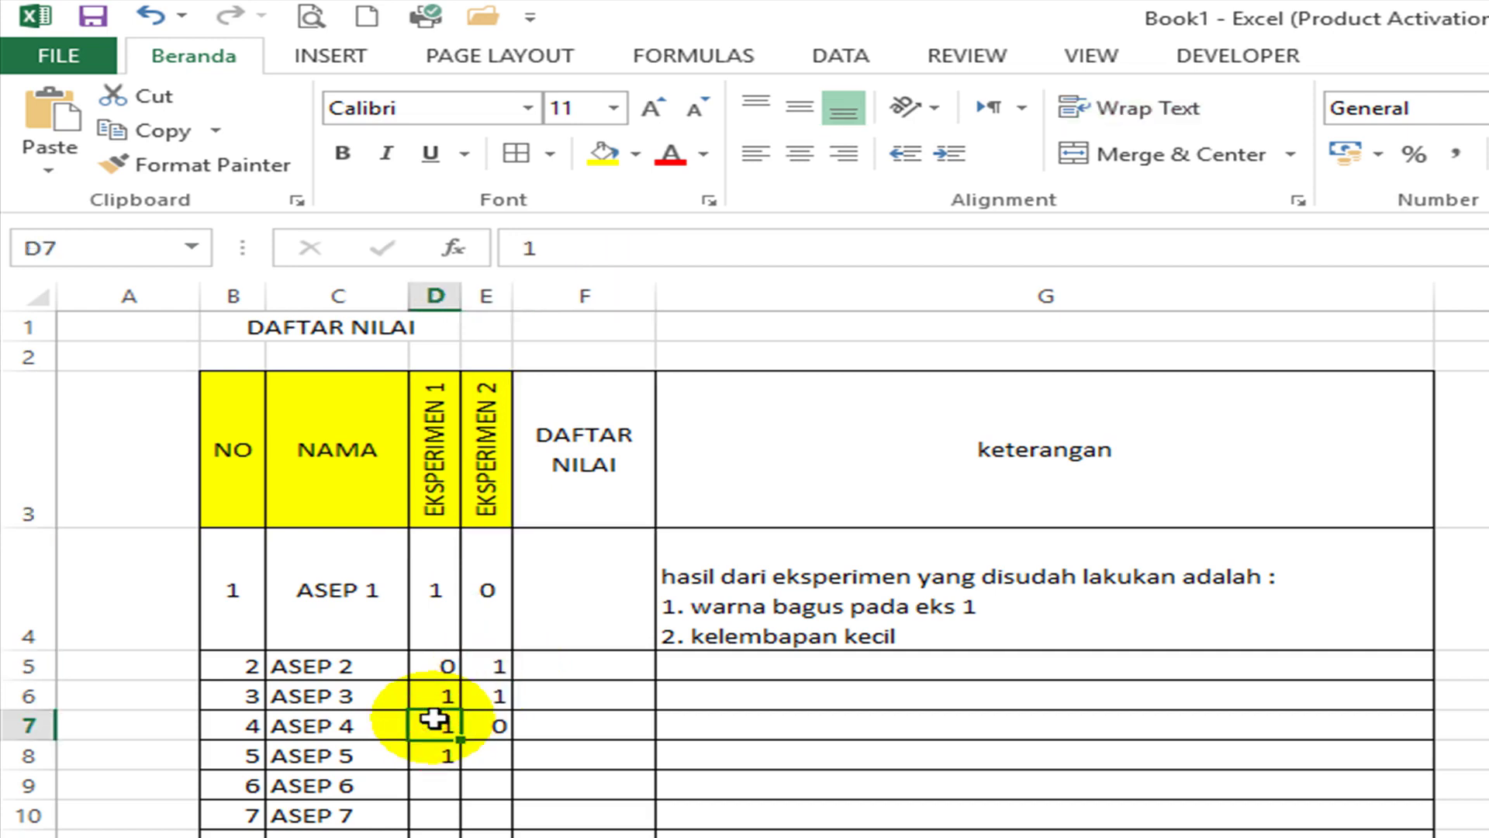